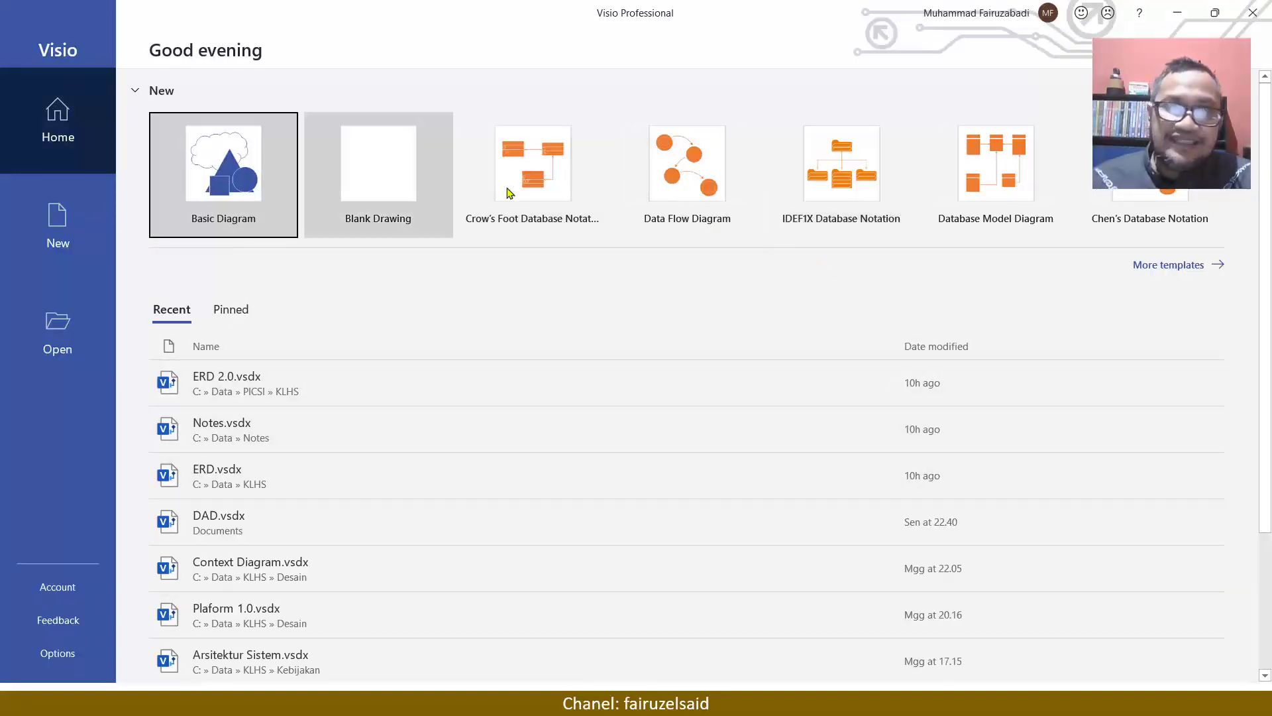
Find the Database templates and create a blank Crow's Foot Database Notation drawing in metric units.
left_click(61, 223)
scroll(722, 438, "down", 3)
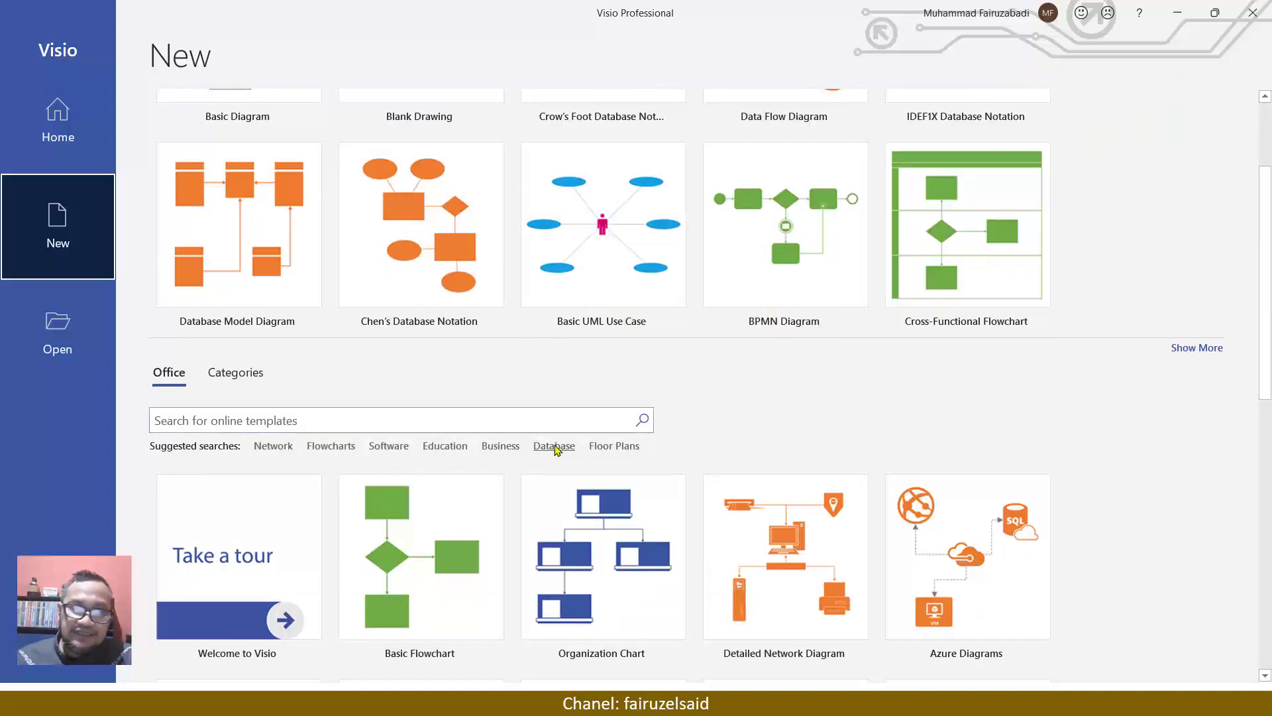
left_click(555, 449)
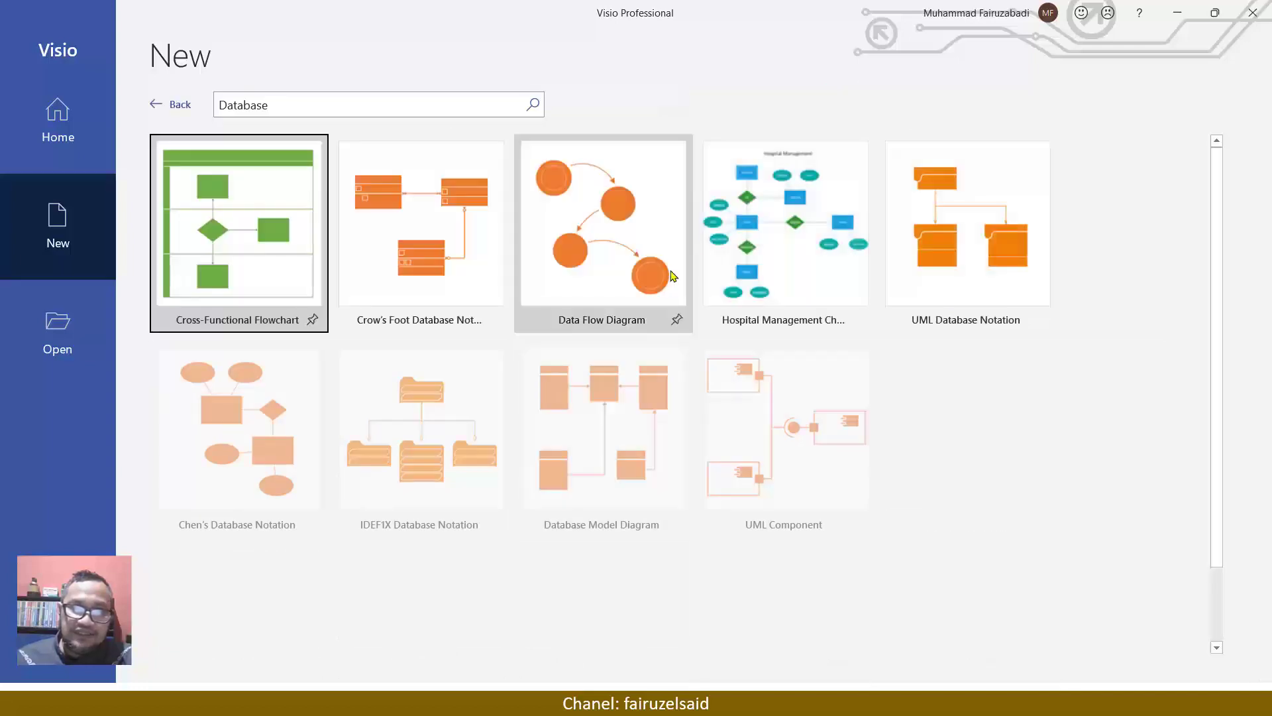
scroll(623, 263, "down", 1)
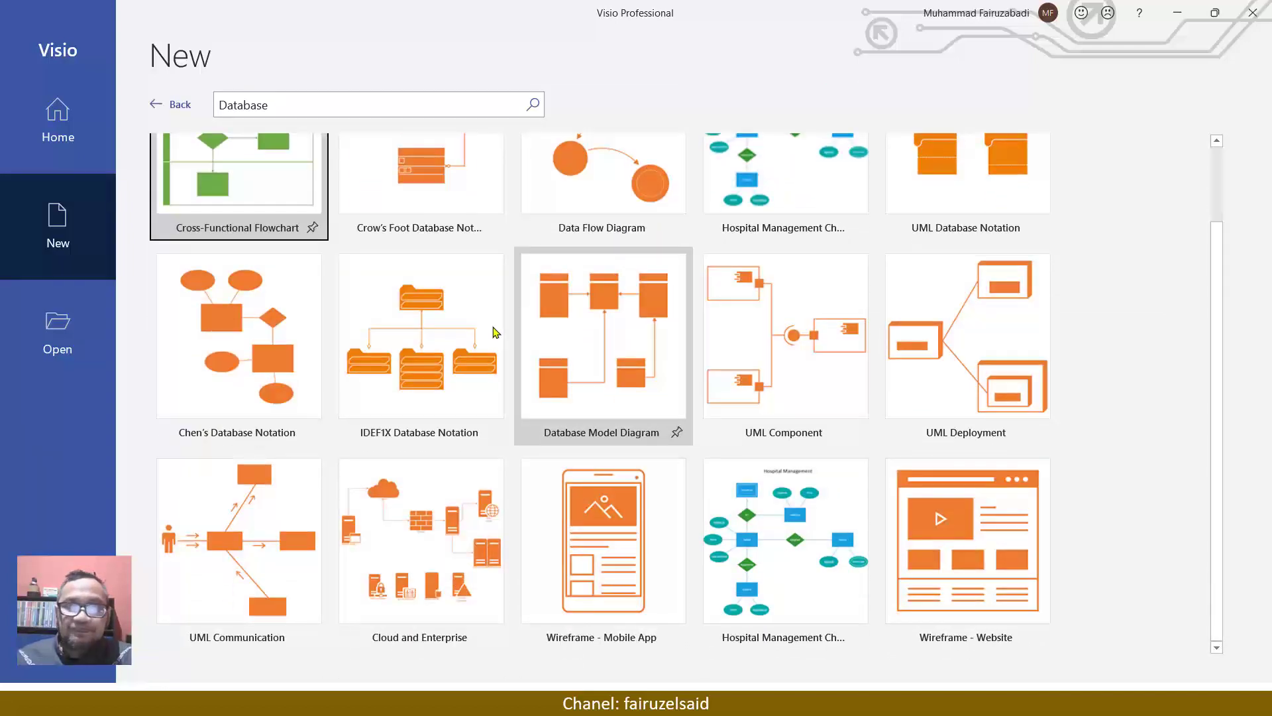
scroll(646, 453, "up", 1)
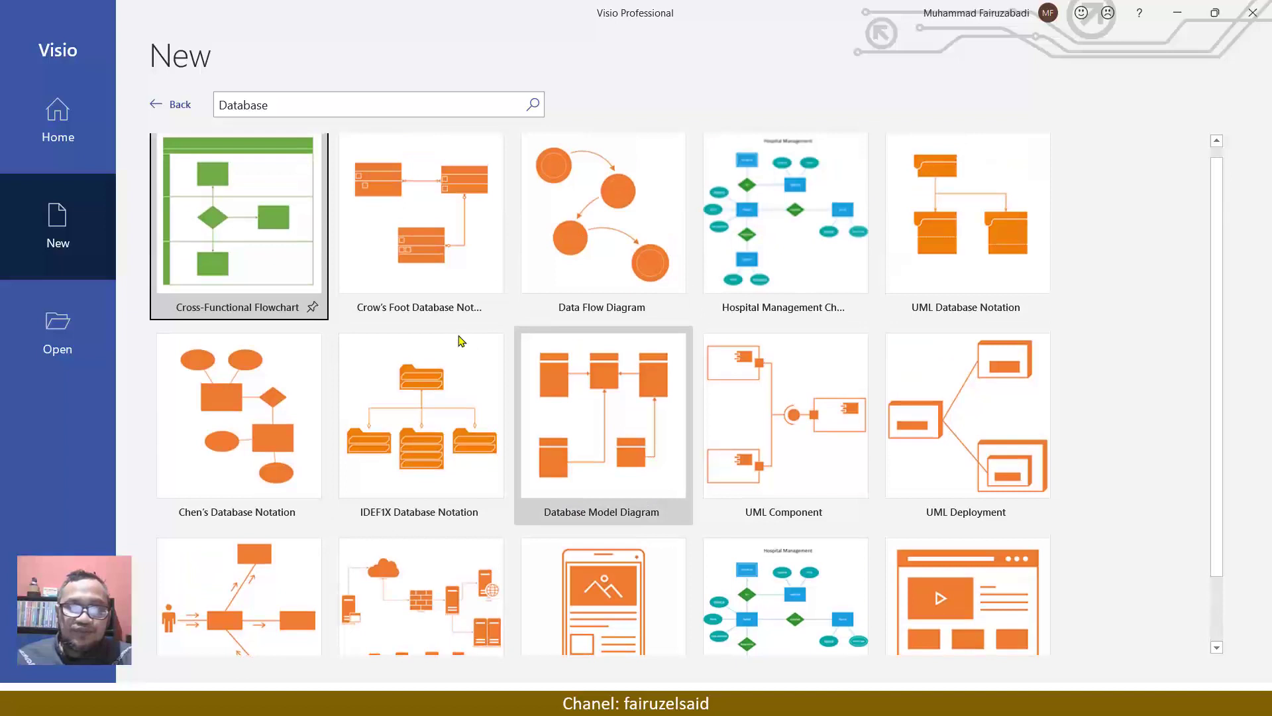
left_click(420, 243)
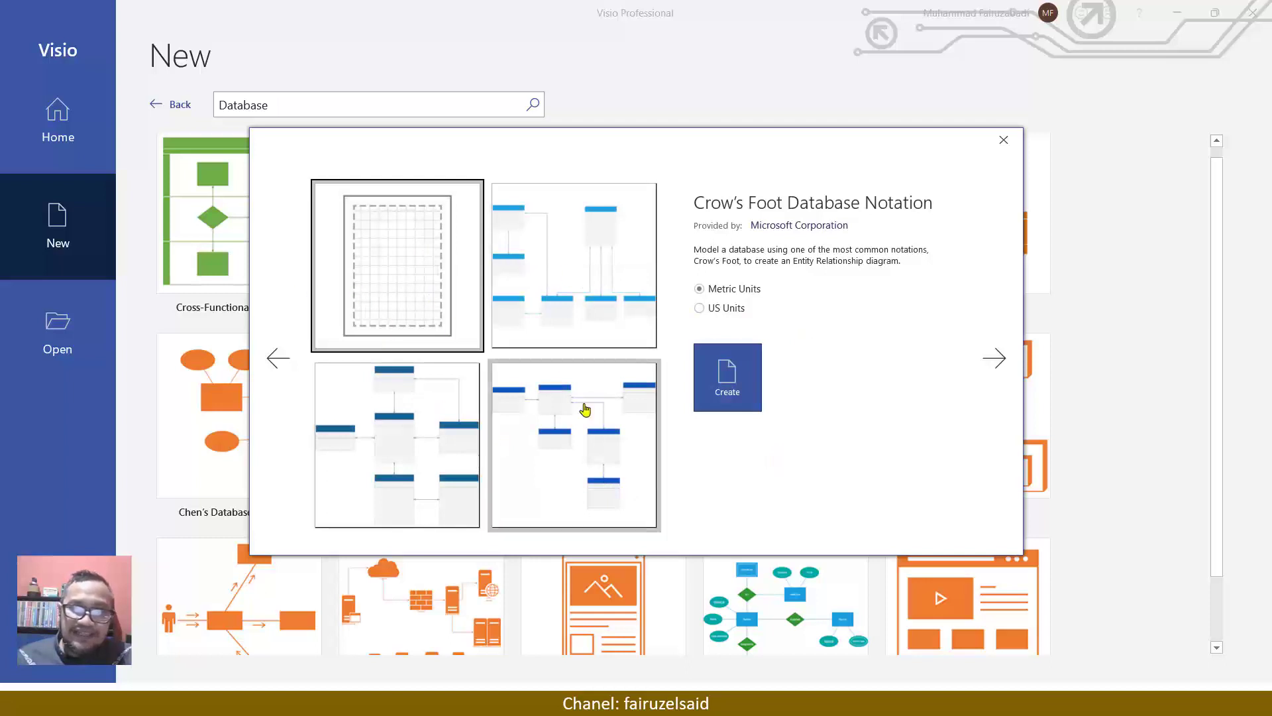
left_click(403, 292)
left_click(753, 390)
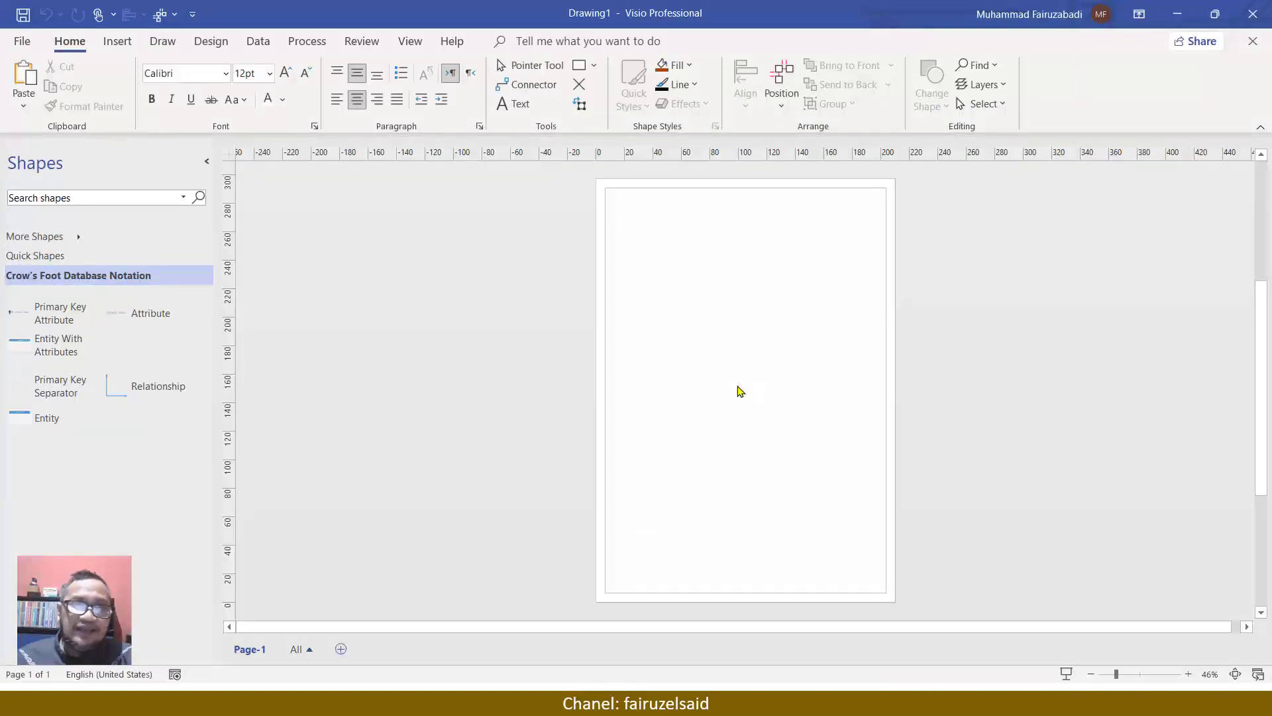
Apply the plain white theme with black outlines and place an Entity With Attributes shape near the page's upper-left corner.
scroll(740, 391, "up", 5)
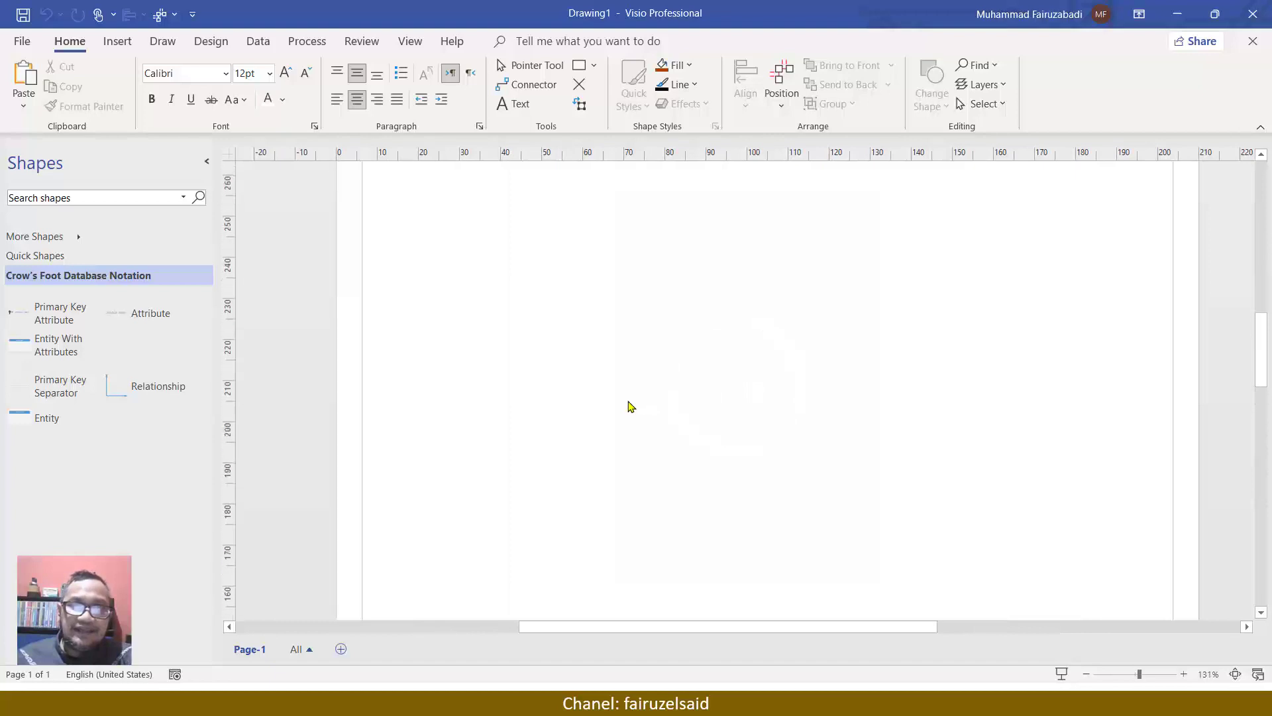
scroll(630, 407, "down", 3)
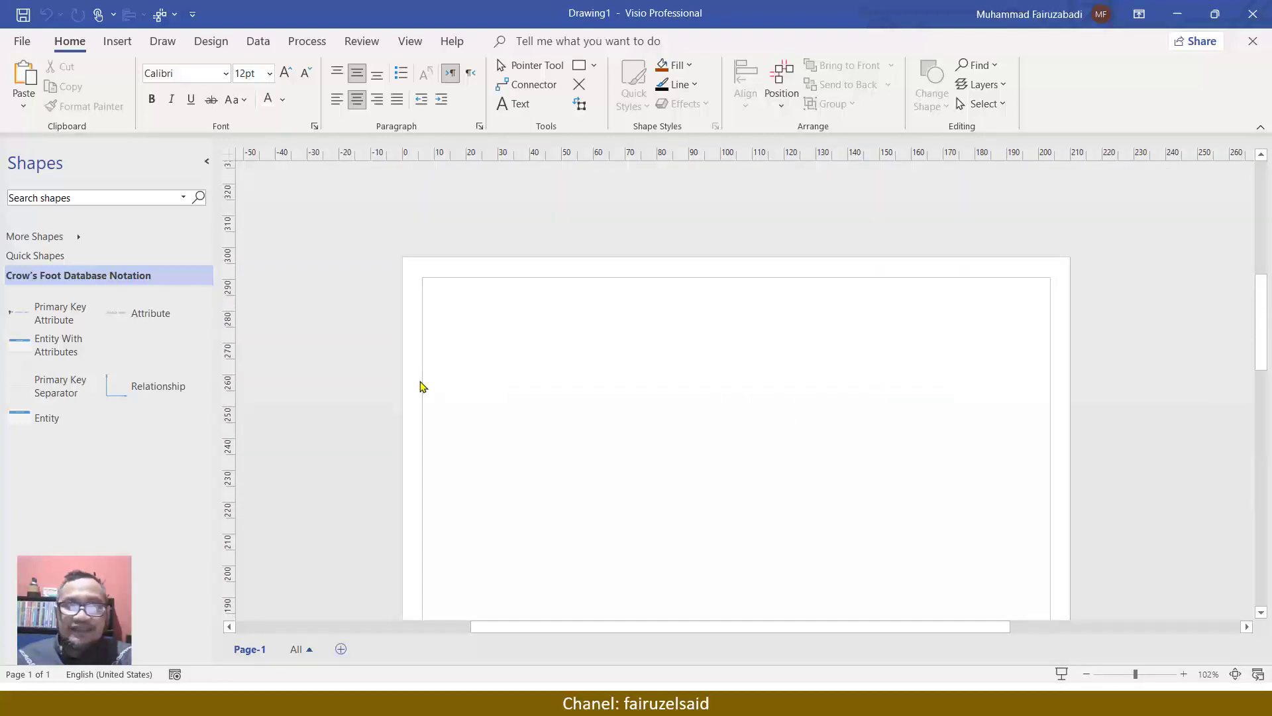
left_click(219, 43)
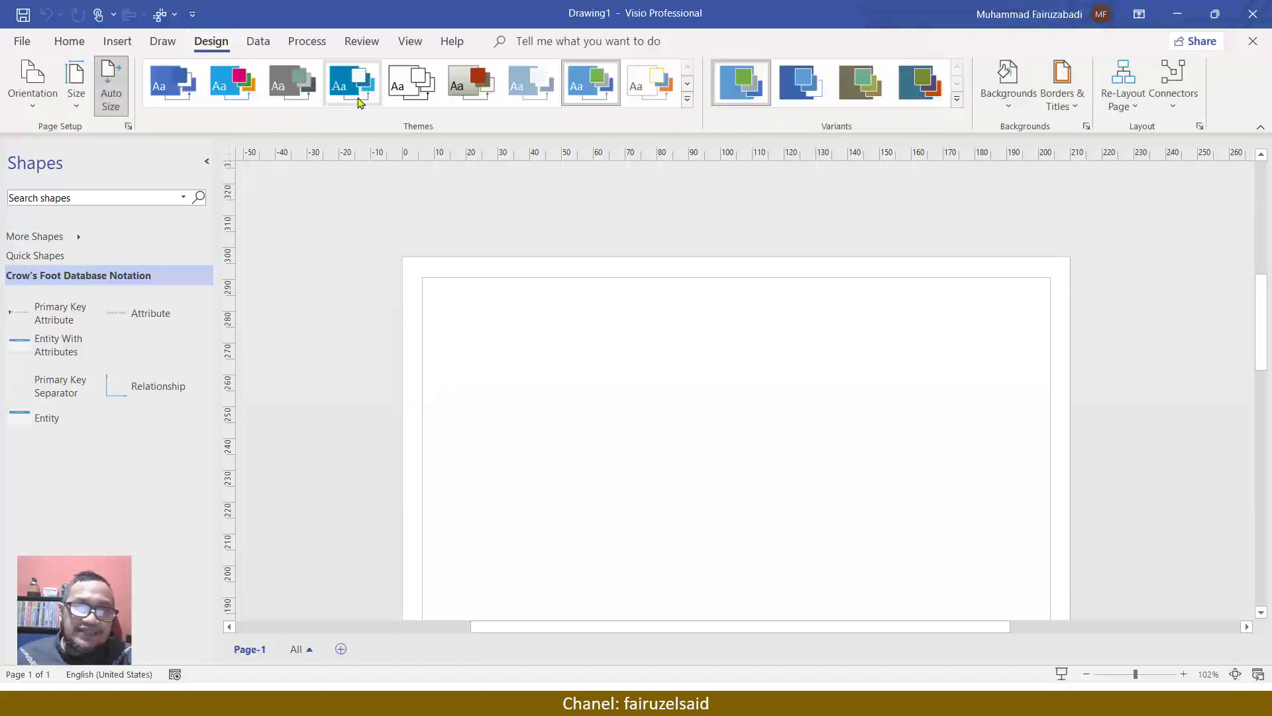
left_click(434, 99)
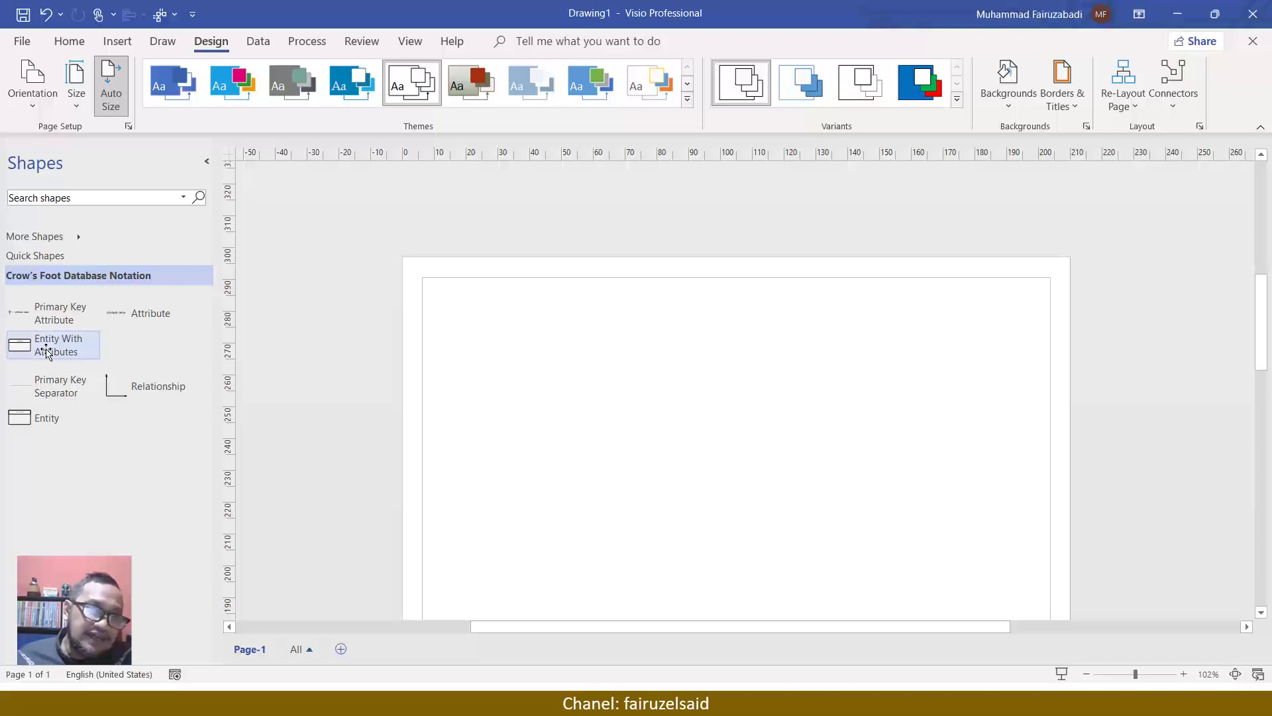
left_click_drag(46, 351, 590, 398)
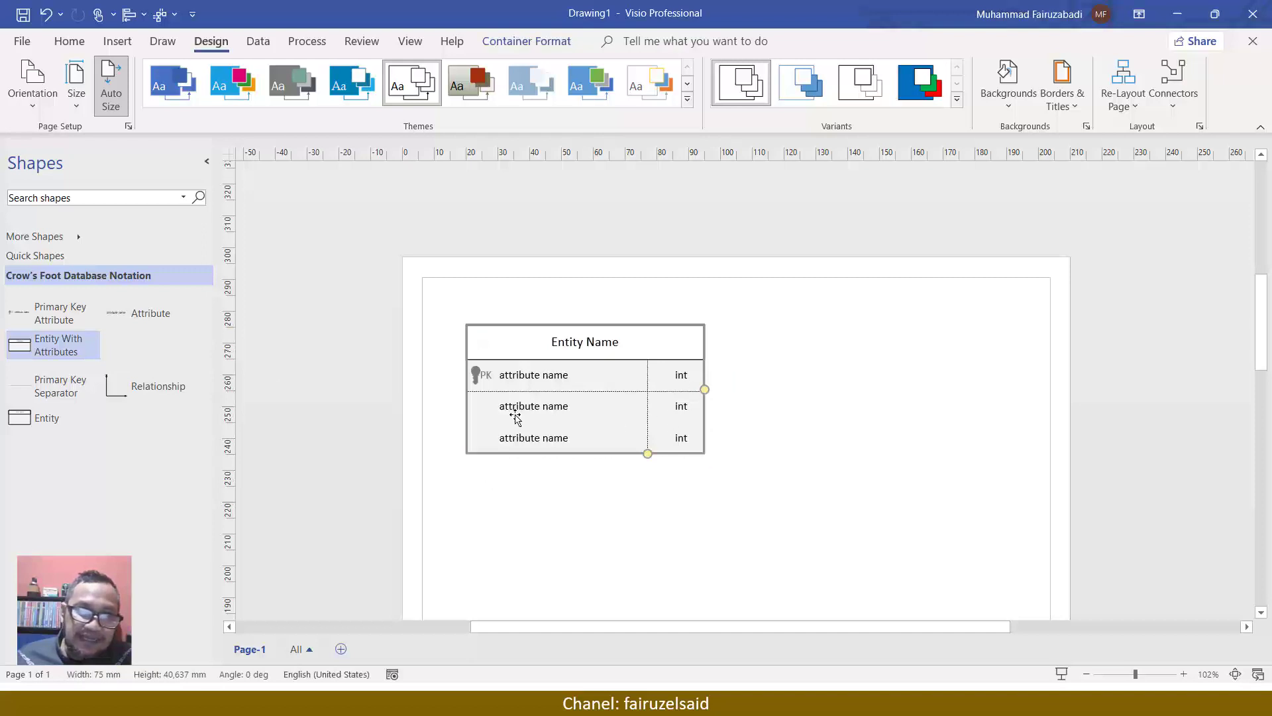
left_click_drag(46, 417, 865, 397)
left_click(887, 511)
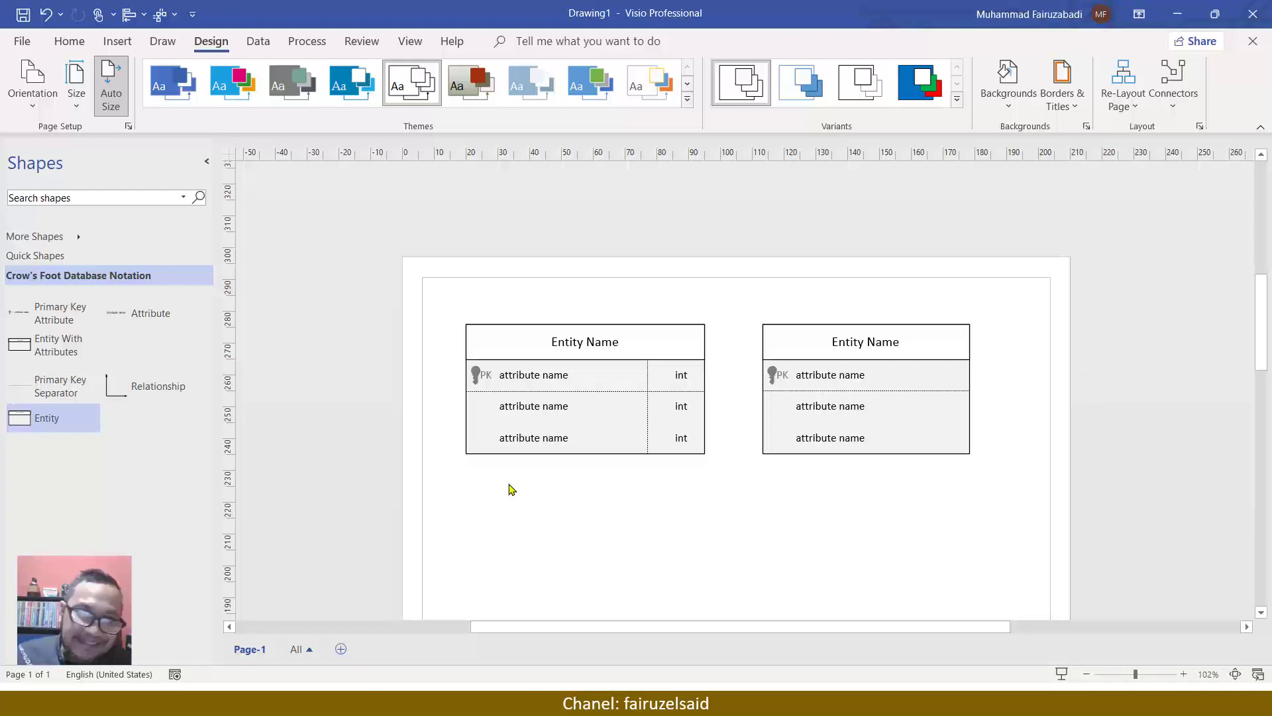
left_click(683, 373)
left_click(675, 415)
left_click(674, 444)
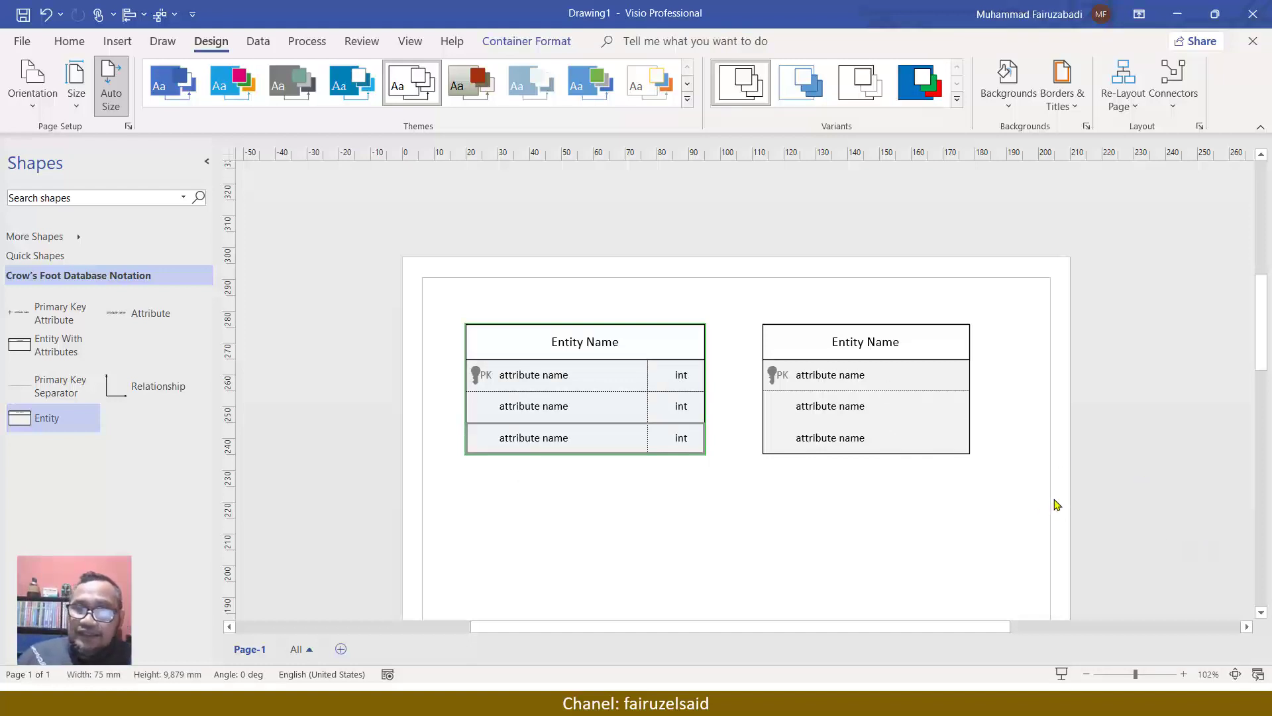
left_click_drag(1058, 497, 737, 281)
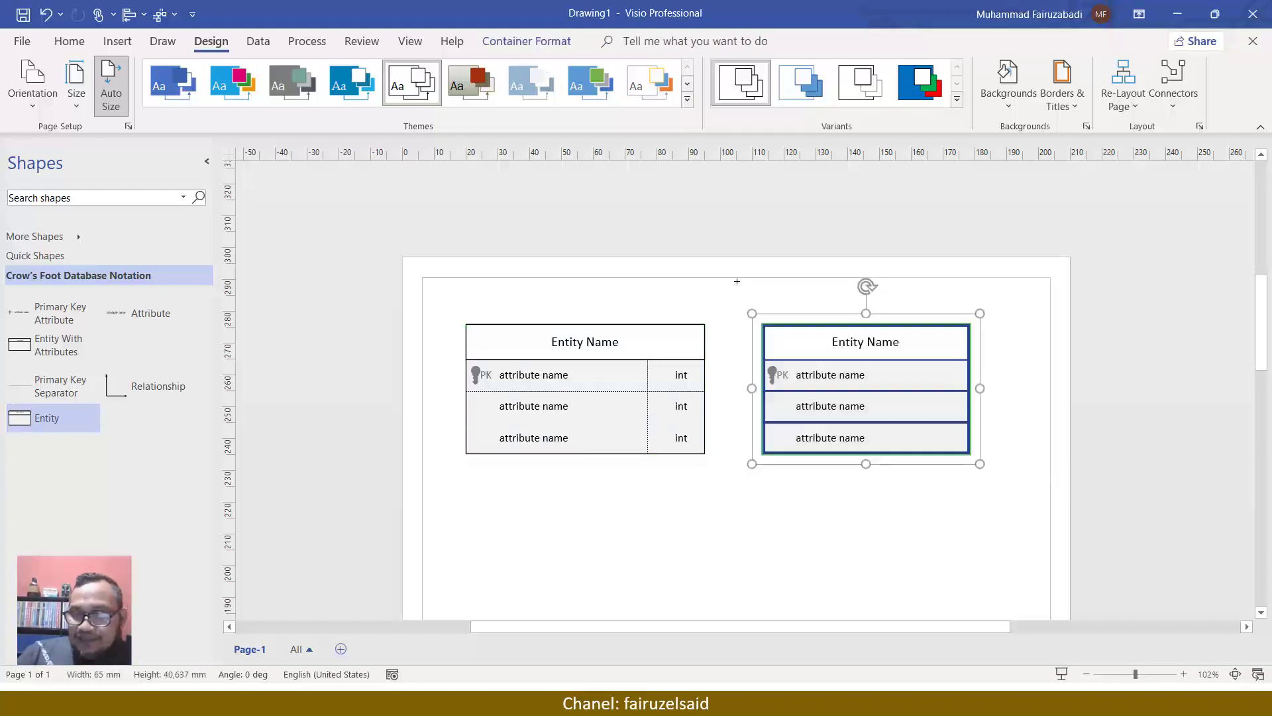
key("Delete")
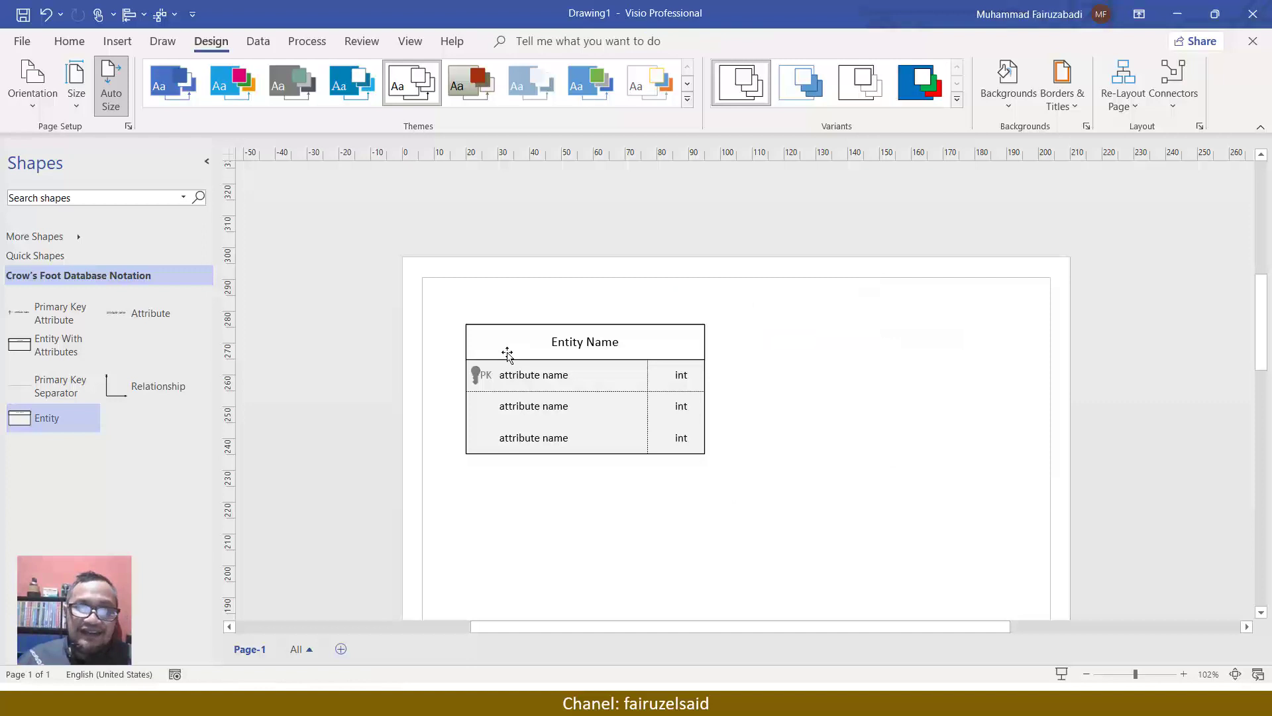
Rename the remaining entity's title to Fakultas.
left_click(561, 340)
double_click(563, 345)
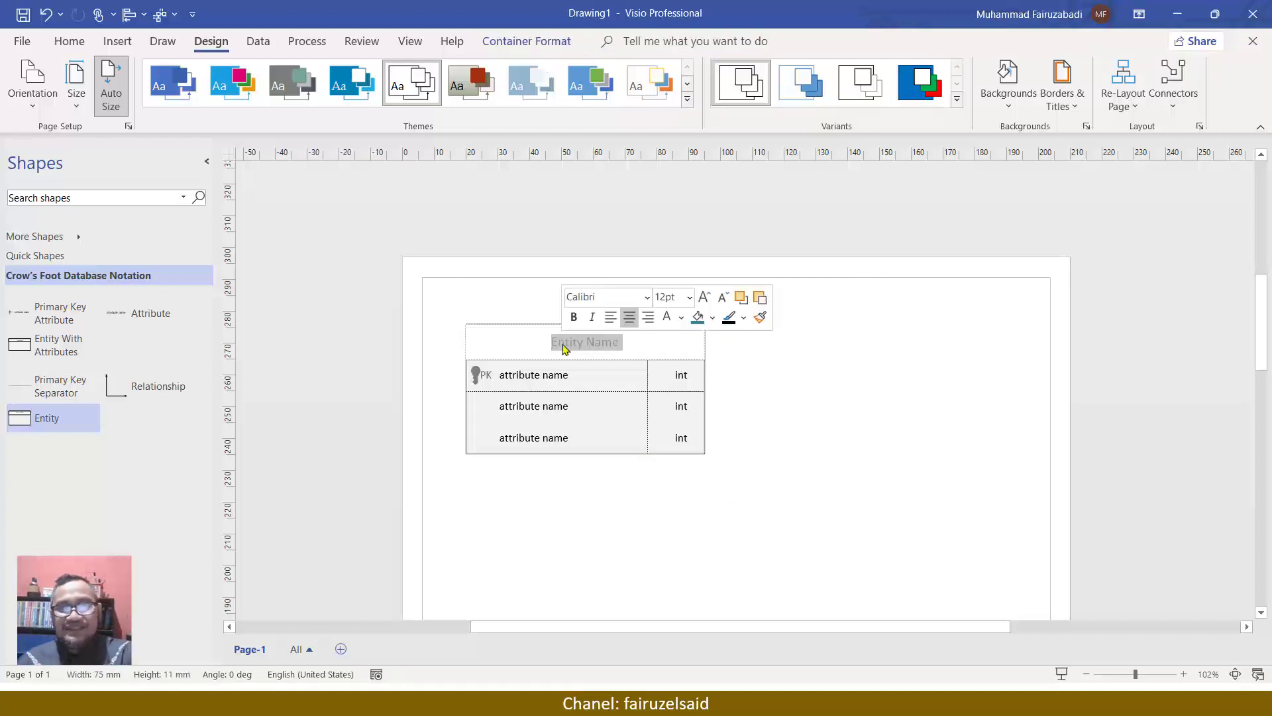
type("Fakultas")
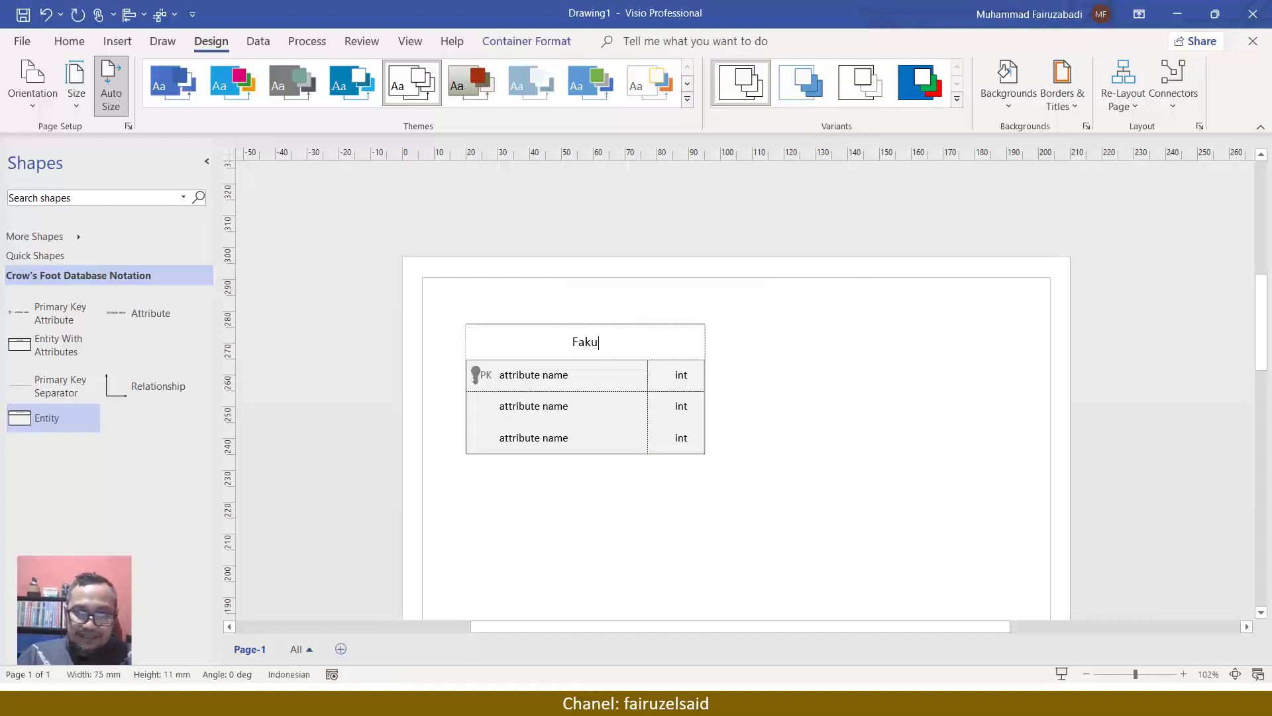
left_click(668, 248)
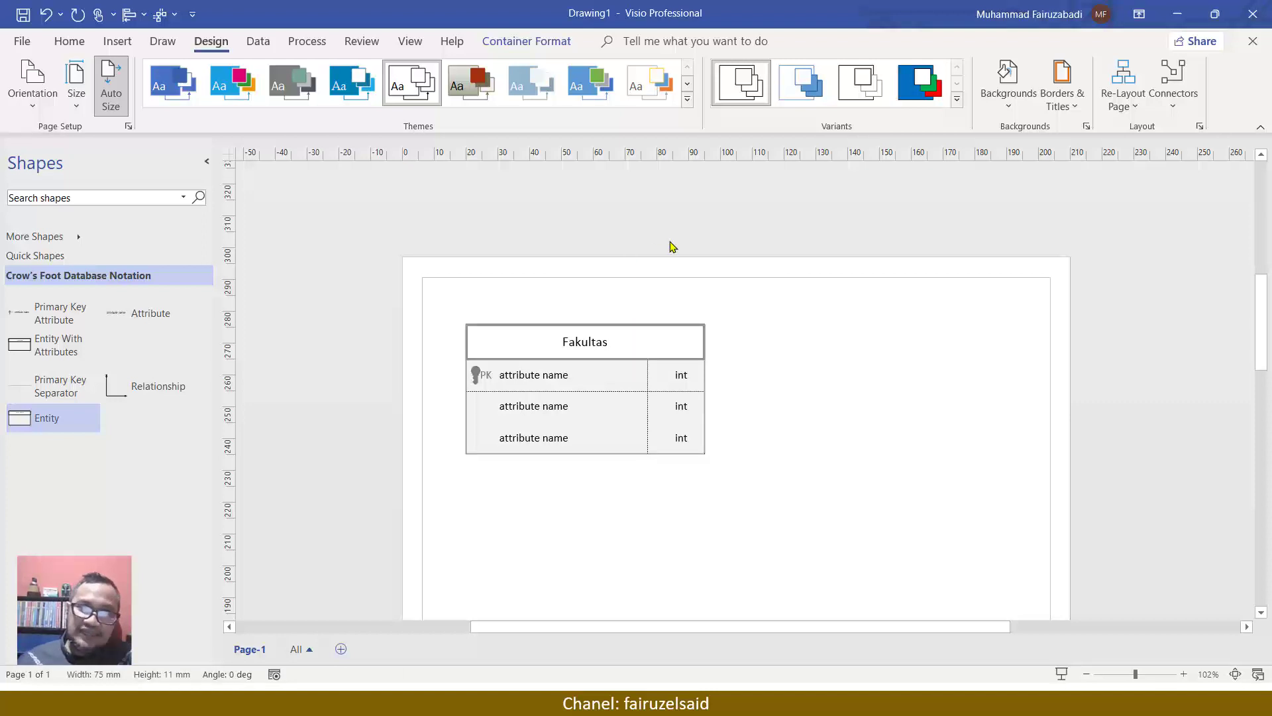
Duplicate the Fakultas entity to its right at the same height and rename the copy Prodi.
left_click_drag(636, 333, 916, 339)
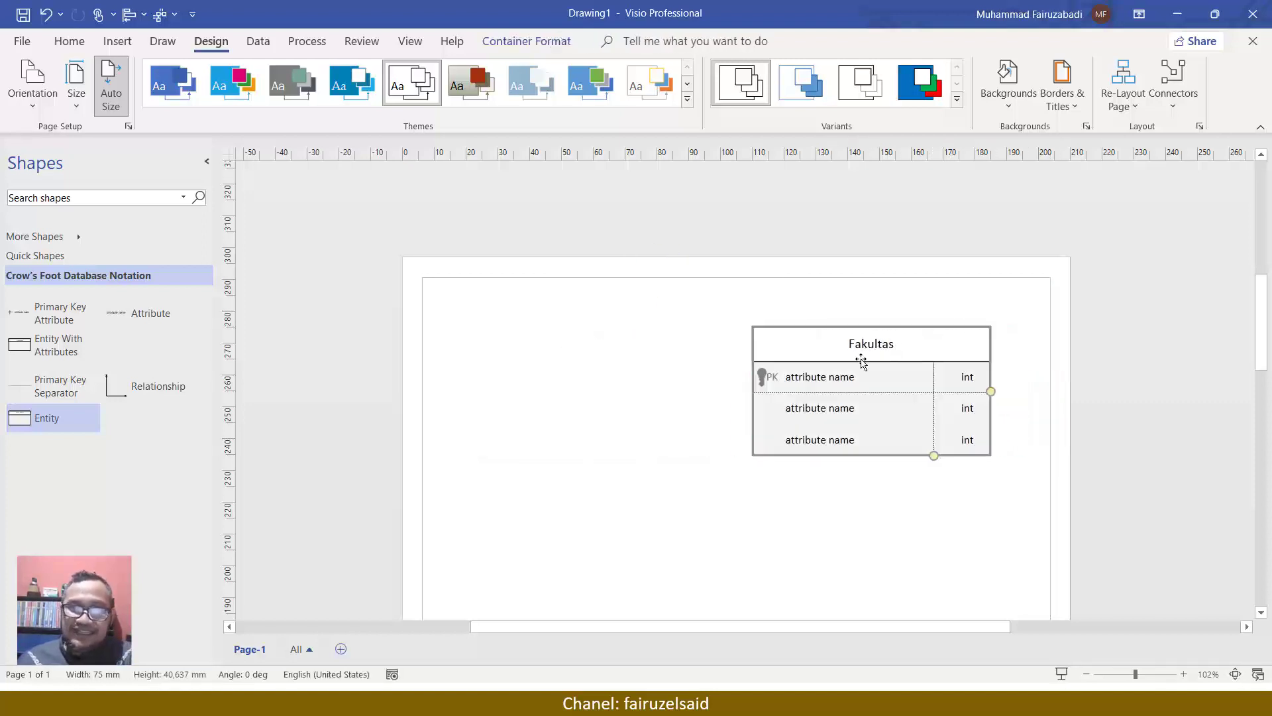
key("ctrl+z")
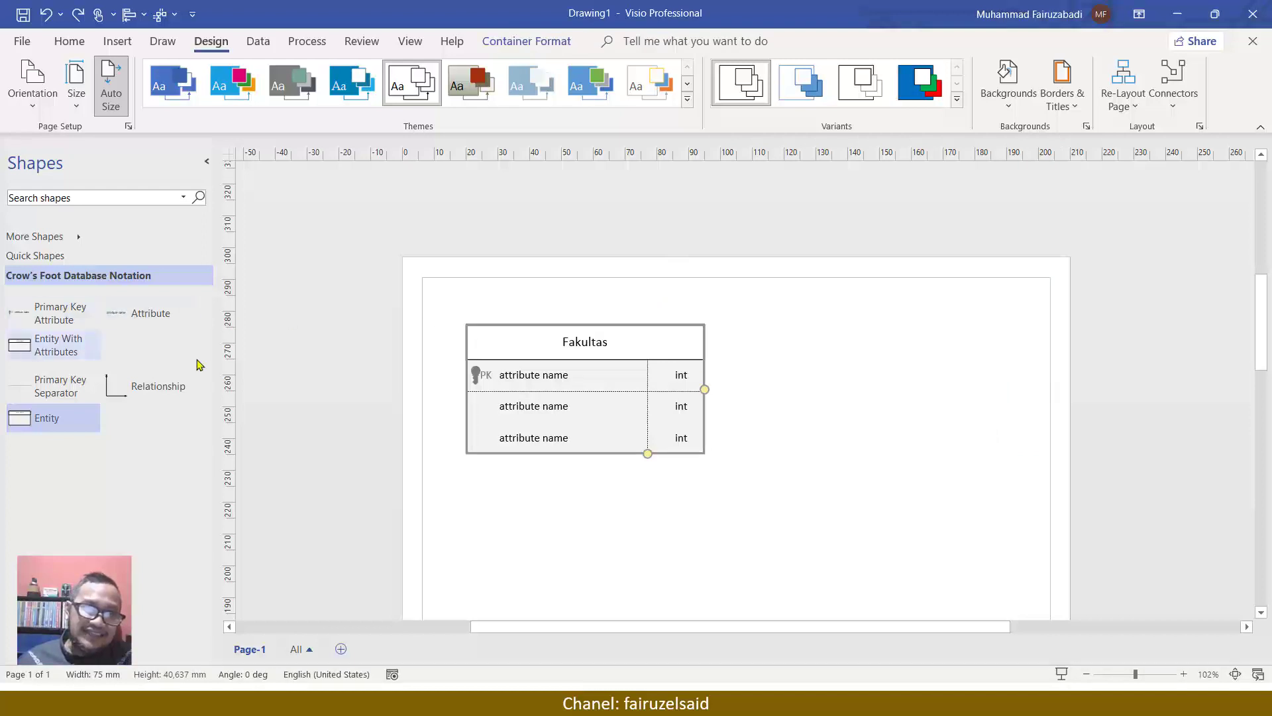
left_click_drag(489, 351, 791, 351)
double_click(874, 344)
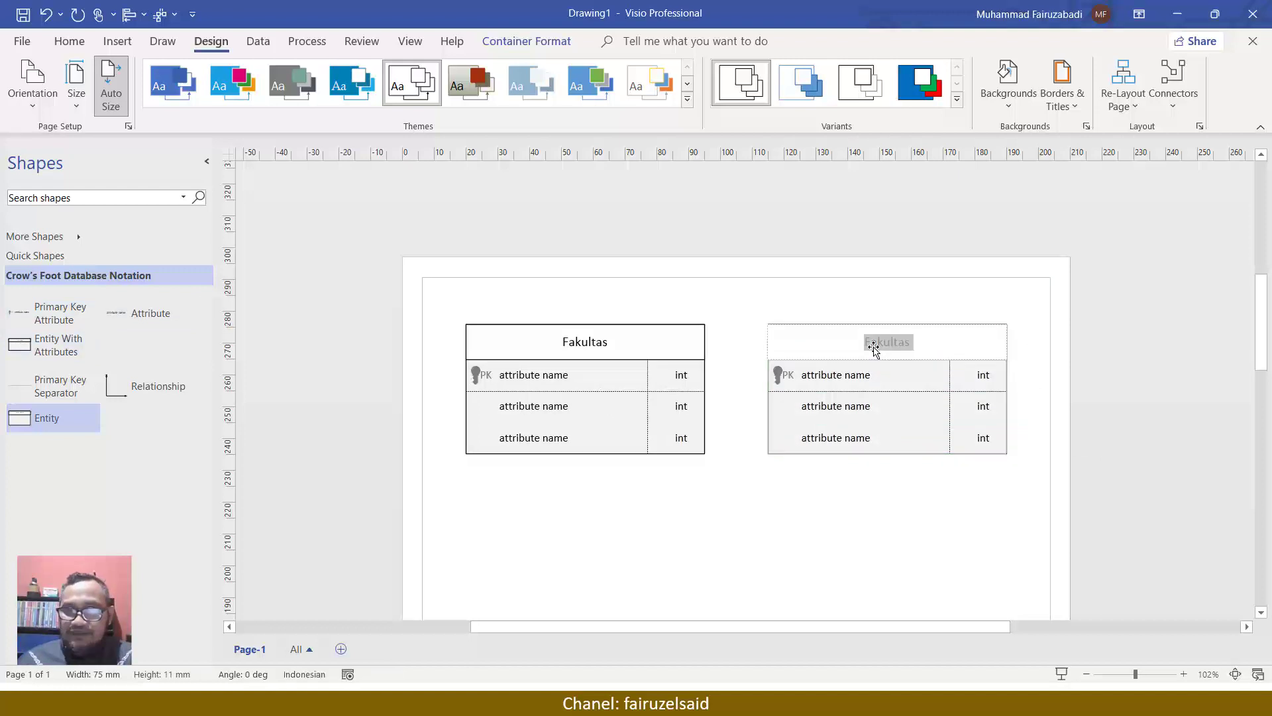
type("Prodi")
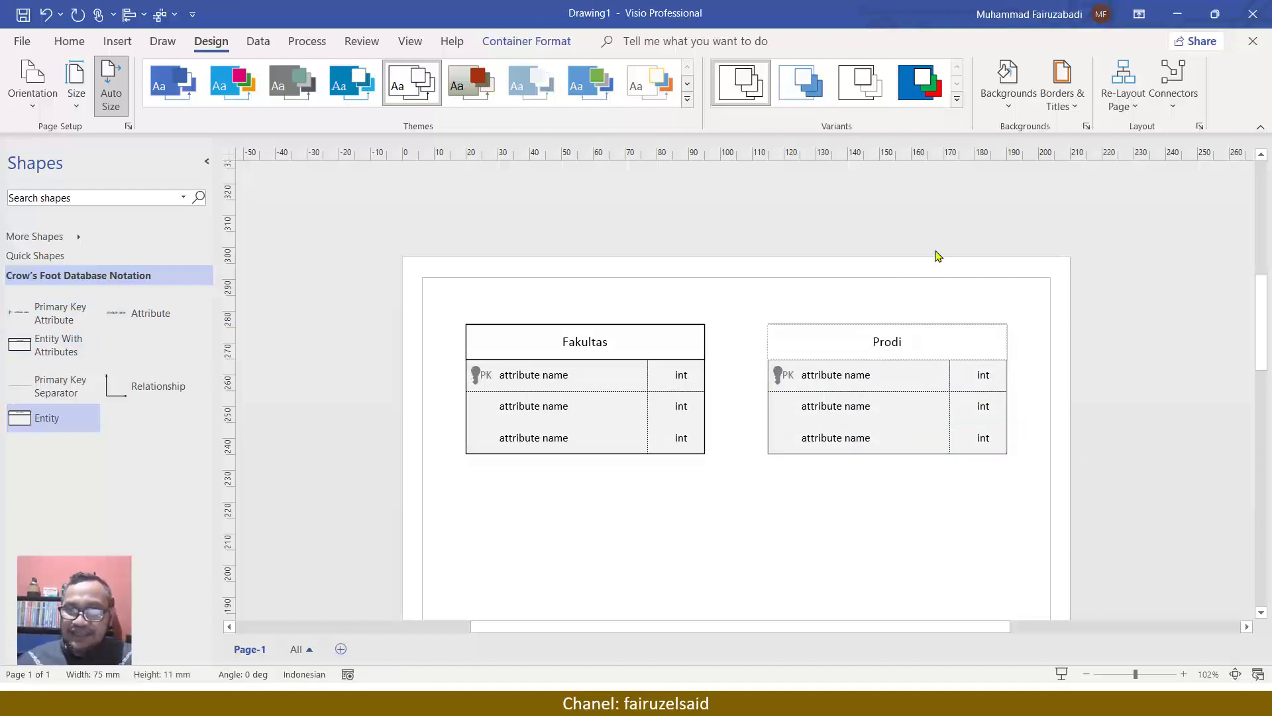
Duplicate the Prodi entity and place the copy to its right, level with the other two, on the widened page.
left_click(931, 331)
left_click_drag(933, 351, 1015, 496)
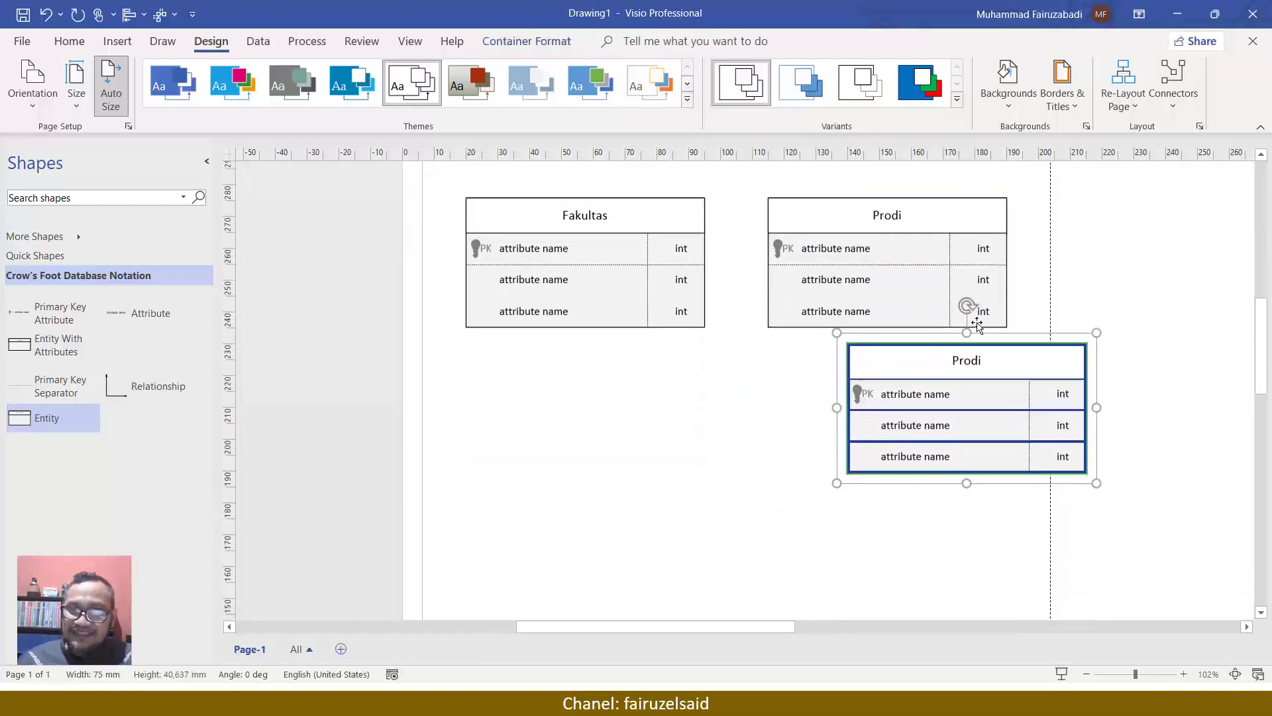
scroll(975, 320, "down", 3)
scroll(928, 473, "up", 3)
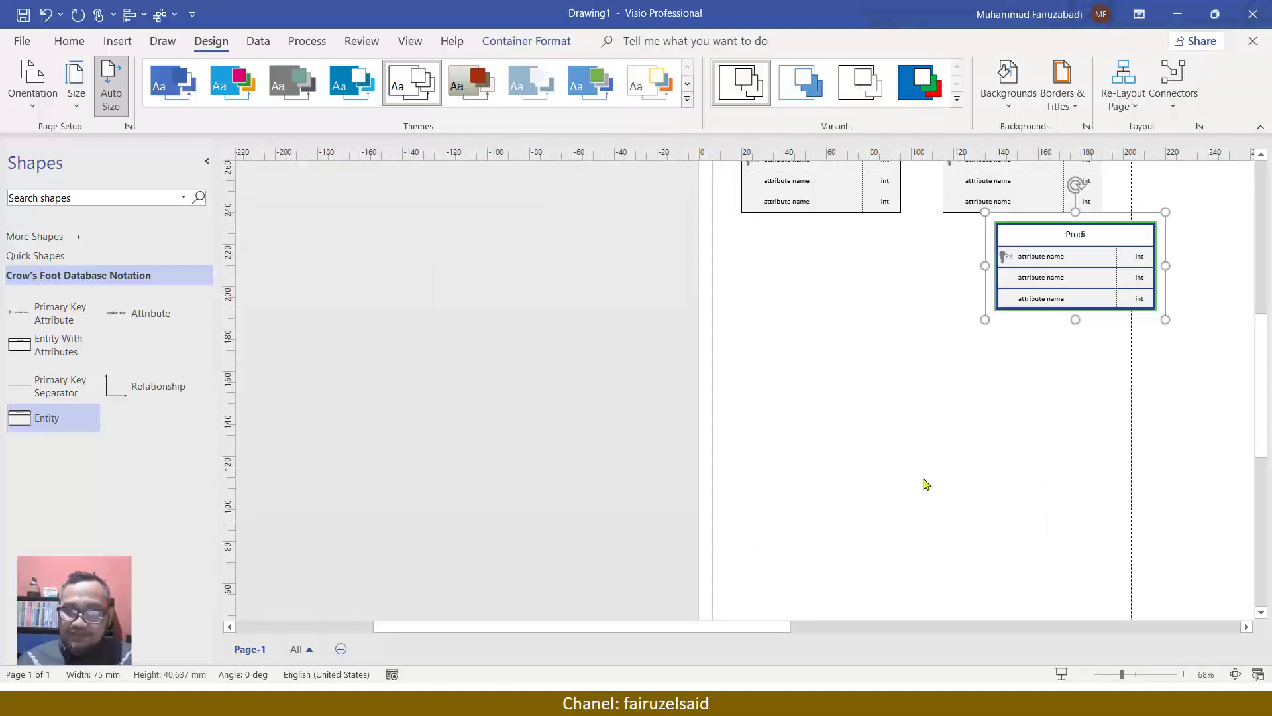
scroll(923, 483, "down", 3)
left_click_drag(671, 630, 869, 607)
scroll(928, 531, "up", 4)
scroll(904, 540, "down", 1)
scroll(901, 536, "down", 1)
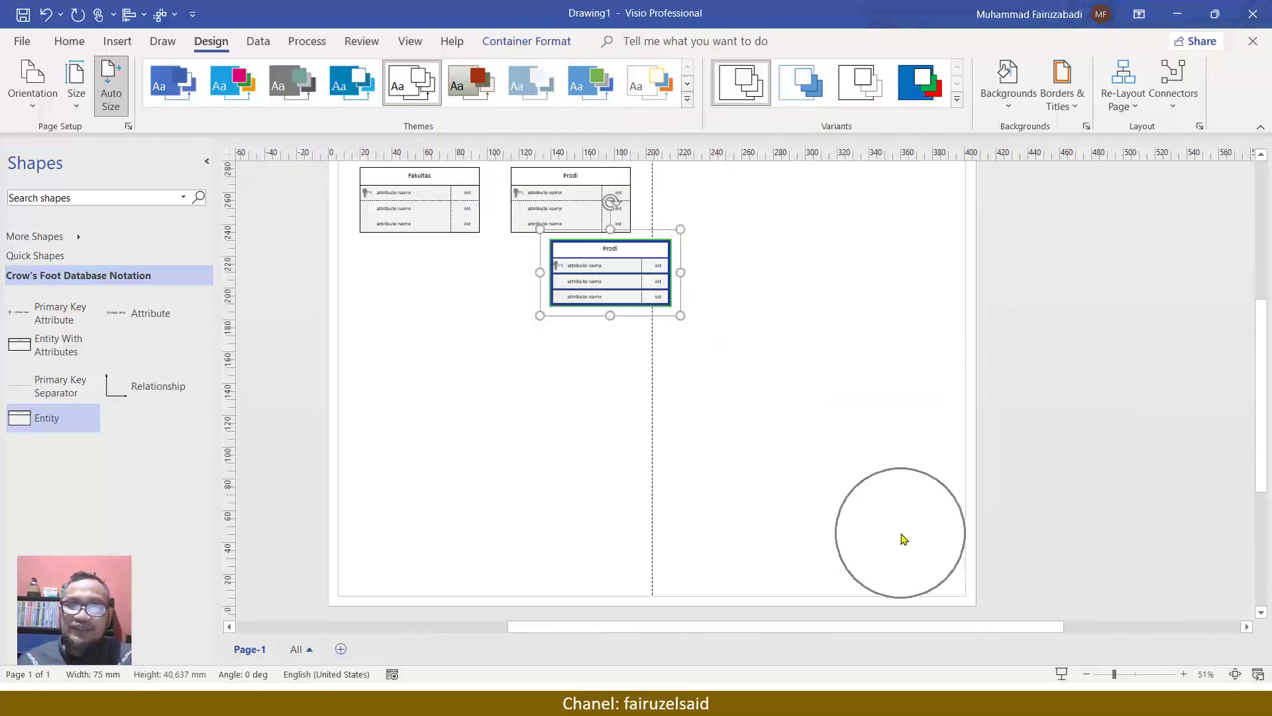
scroll(897, 536, "up", 2)
left_click_drag(650, 375, 778, 319)
scroll(777, 320, "up", 1)
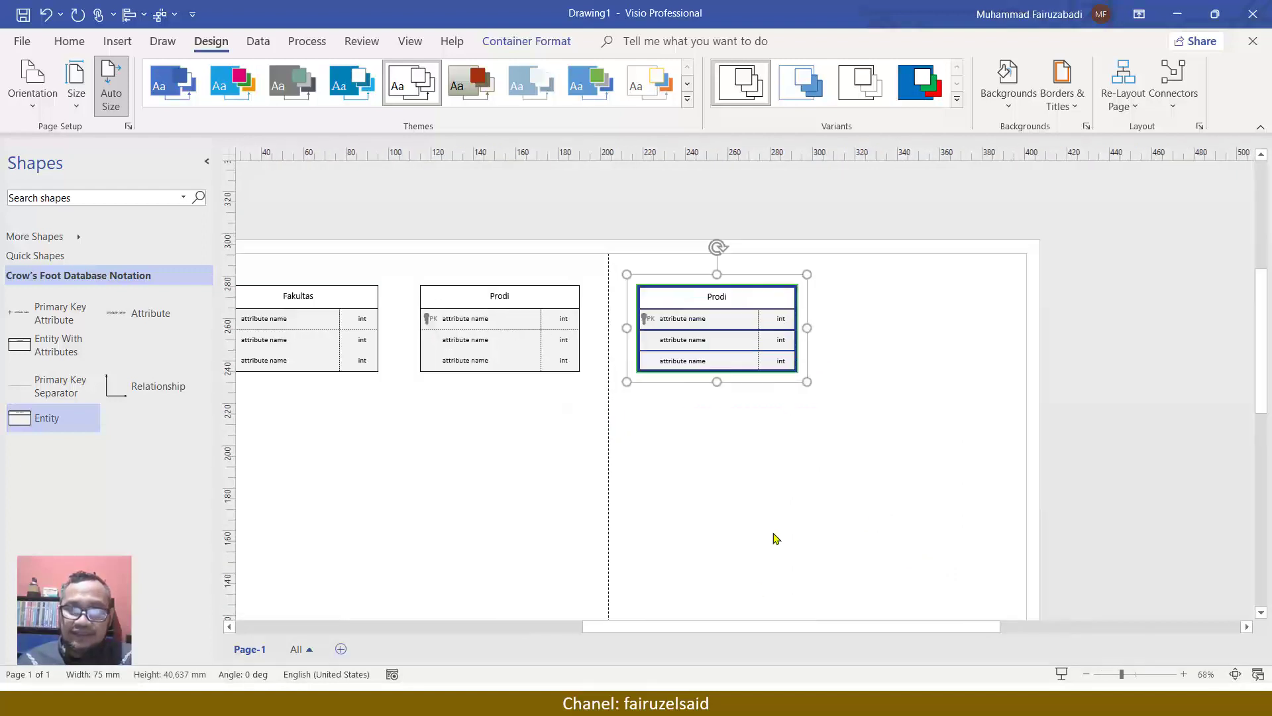
left_click_drag(767, 630, 718, 623)
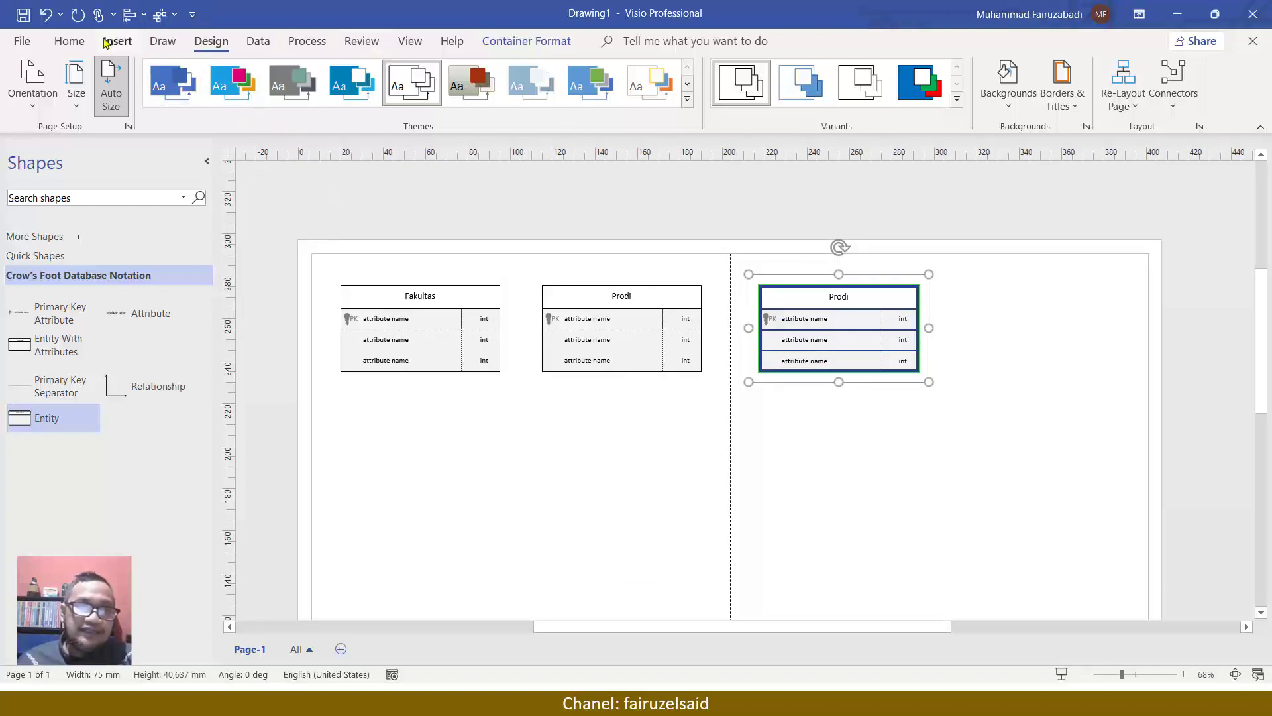
Switch the page orientation to landscape and move the three entities into a row along the page's upper edge.
left_click(42, 106)
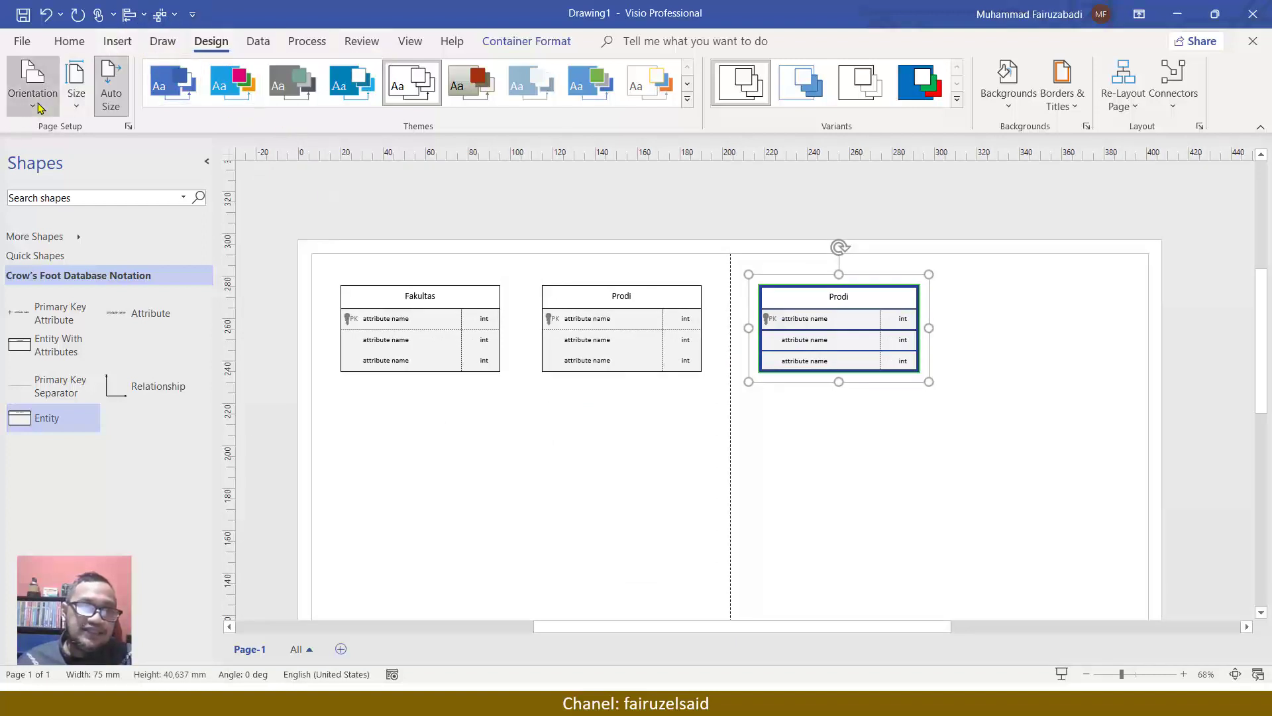
left_click(77, 179)
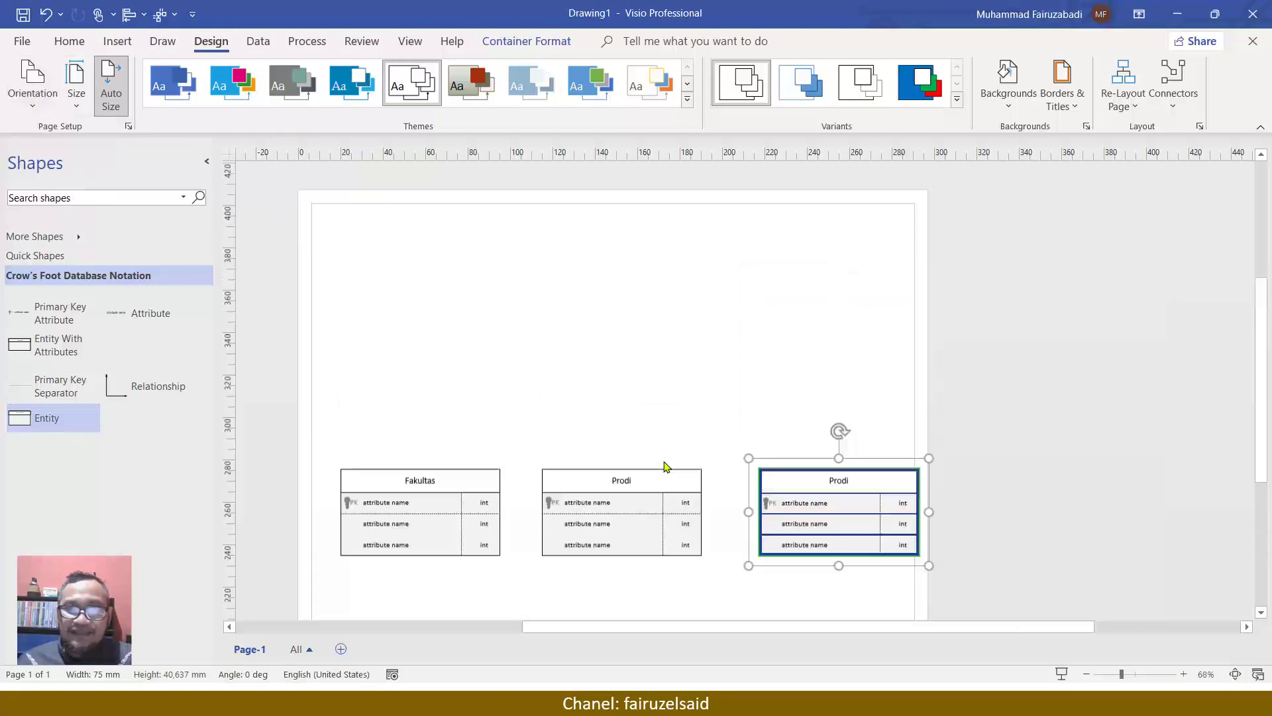
left_click(477, 530)
left_click_drag(467, 469, 459, 306)
left_click_drag(630, 534, 610, 303)
left_click_drag(879, 549, 824, 295)
key("ctrl+z")
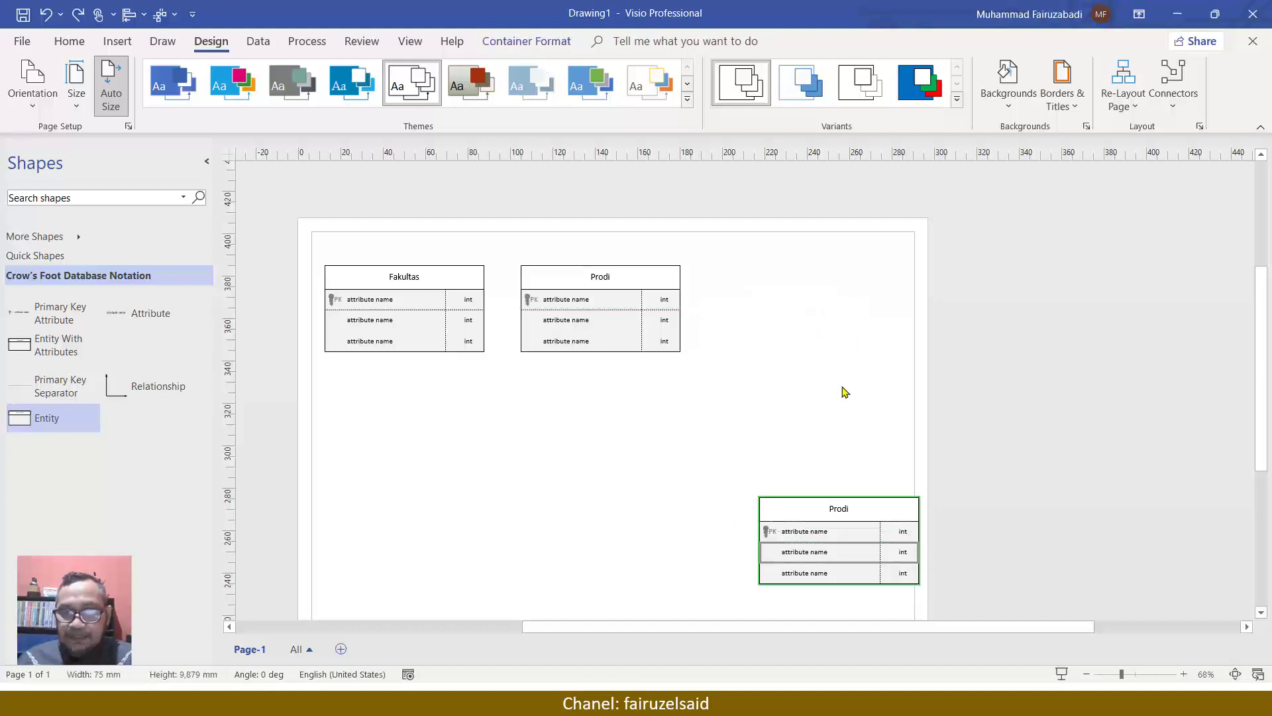
left_click_drag(843, 502, 814, 292)
scroll(814, 292, "up", 2)
scroll(815, 293, "down", 2)
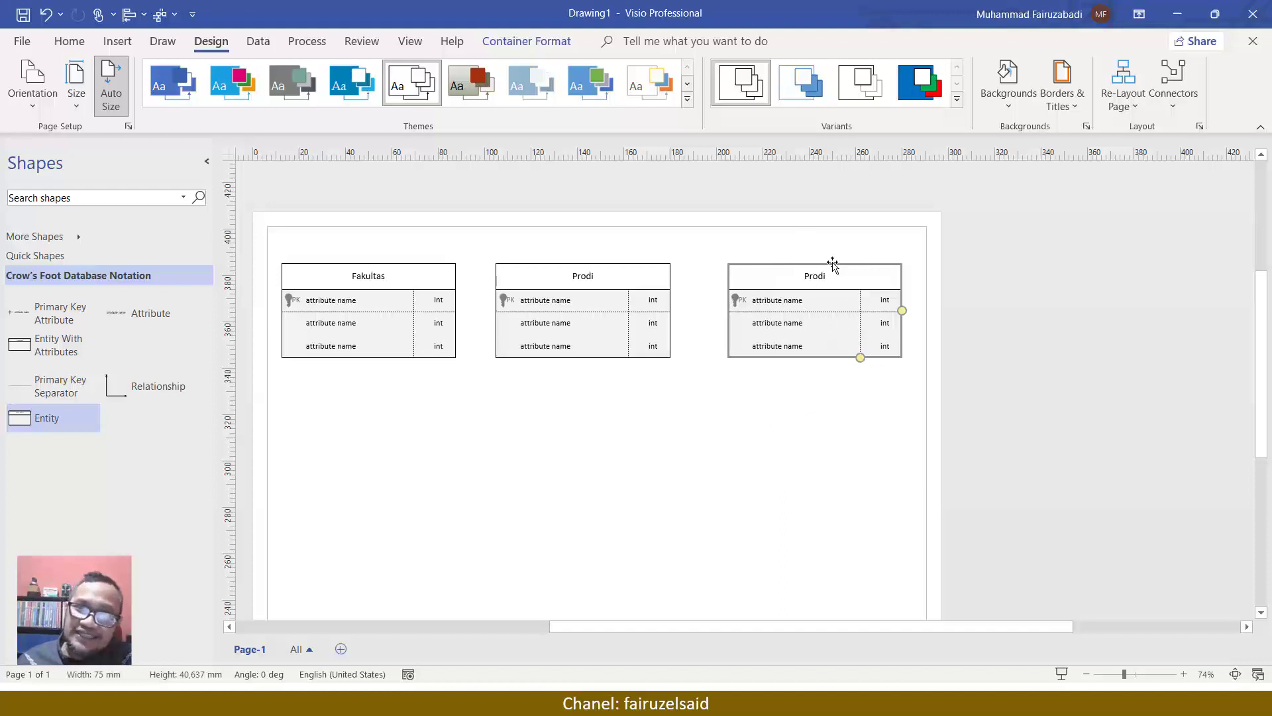
Rename the rightmost entity, the copy of Prodi, to Anggota.
double_click(817, 273)
key("Delete")
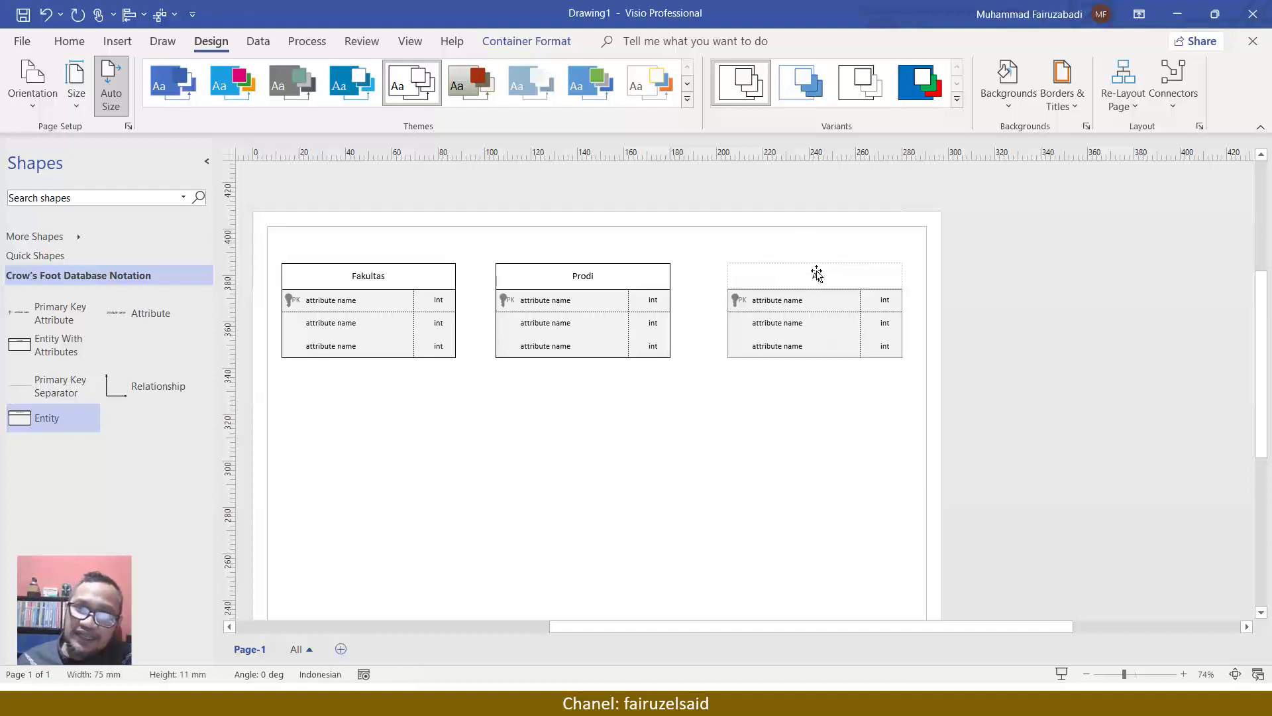
type("Anggot")
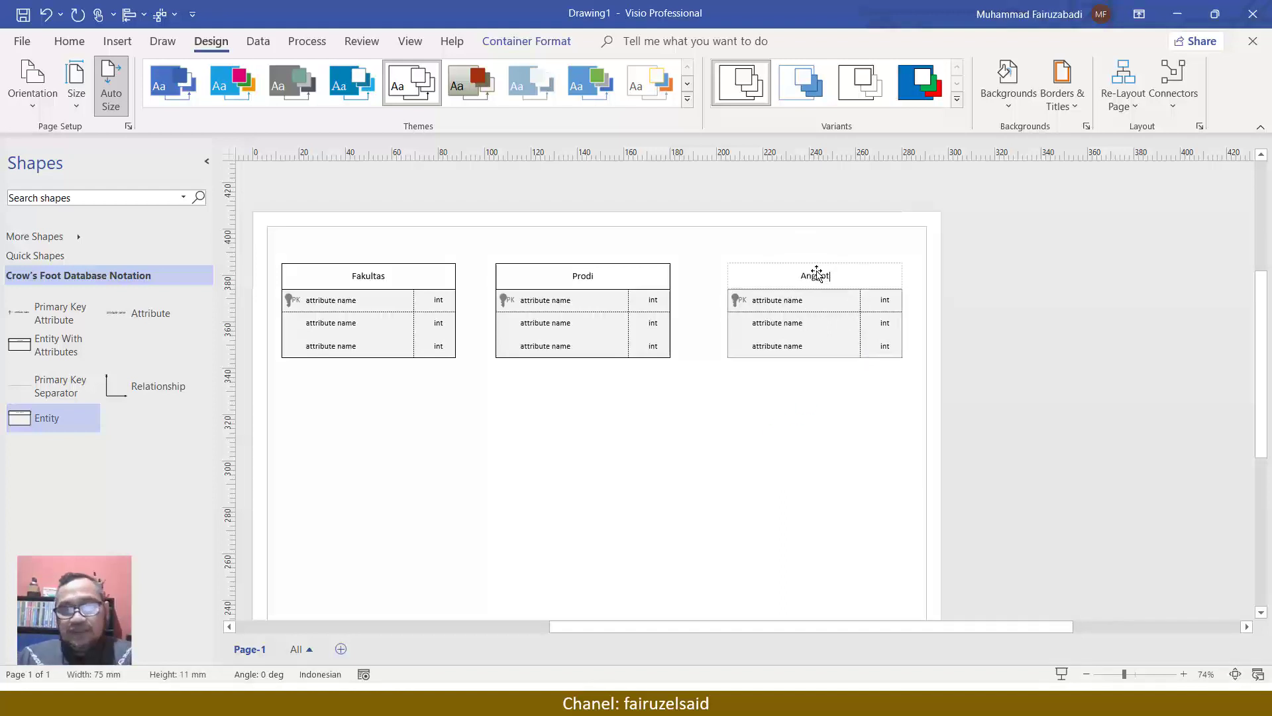
type("a")
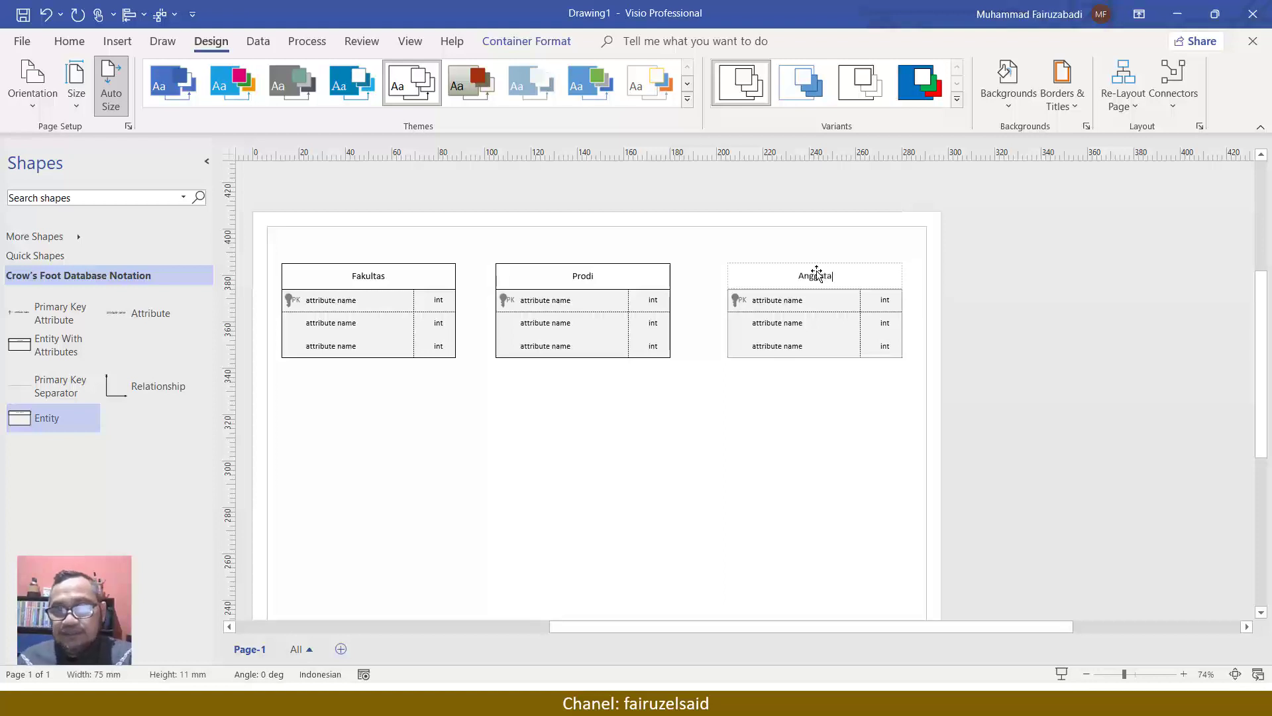
left_click(869, 449)
left_click(831, 272)
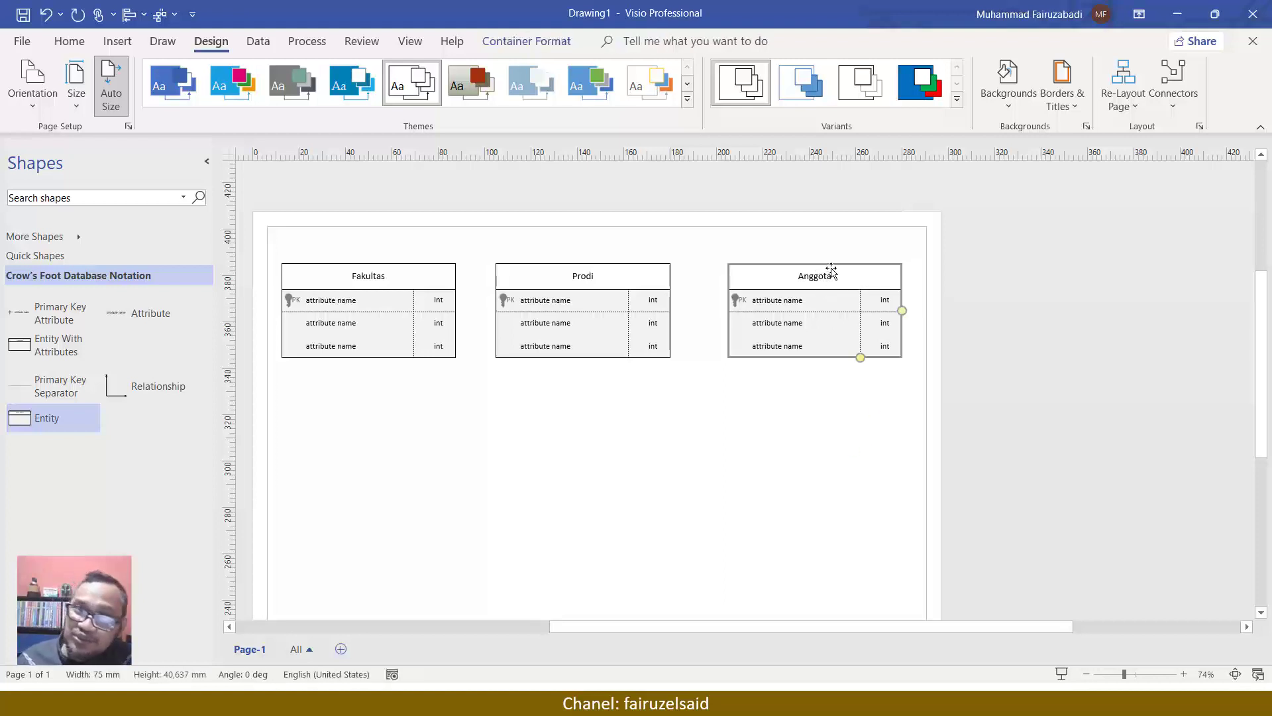
Duplicate the Anggota entity, place the copy below Prodi and rename it Kategori.
left_click(749, 446)
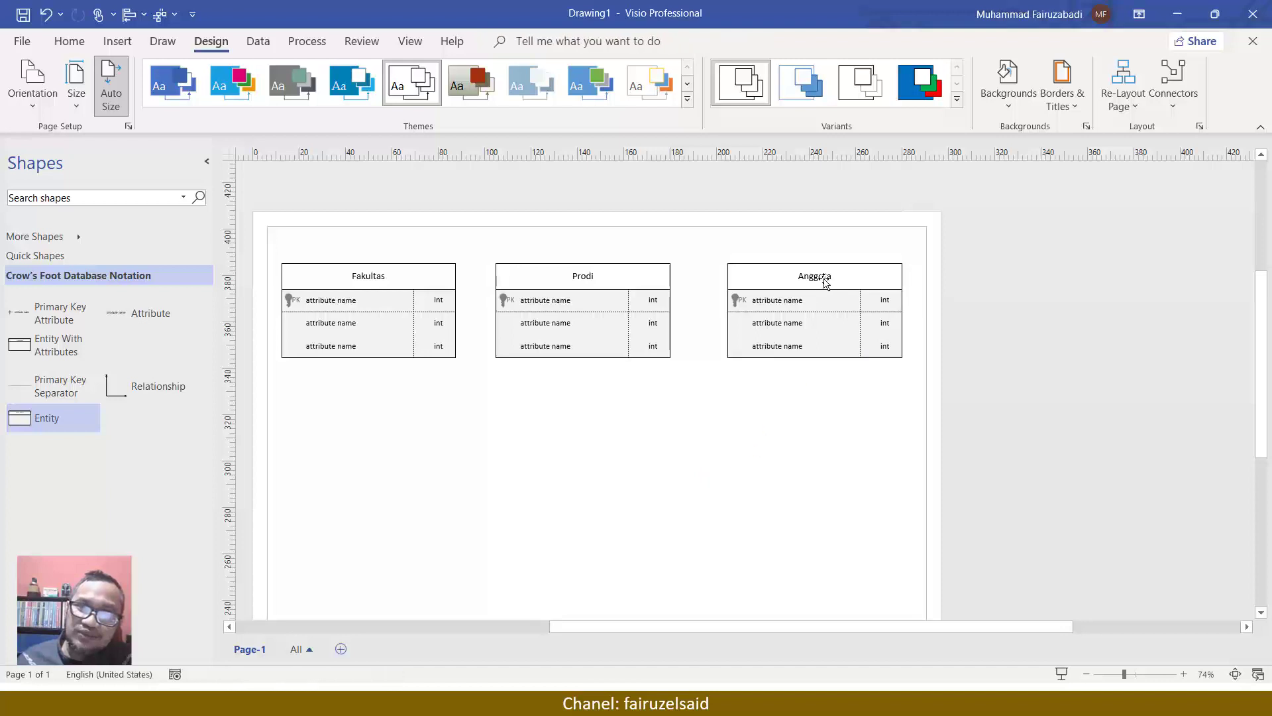
left_click_drag(825, 277, 593, 411)
double_click(585, 409)
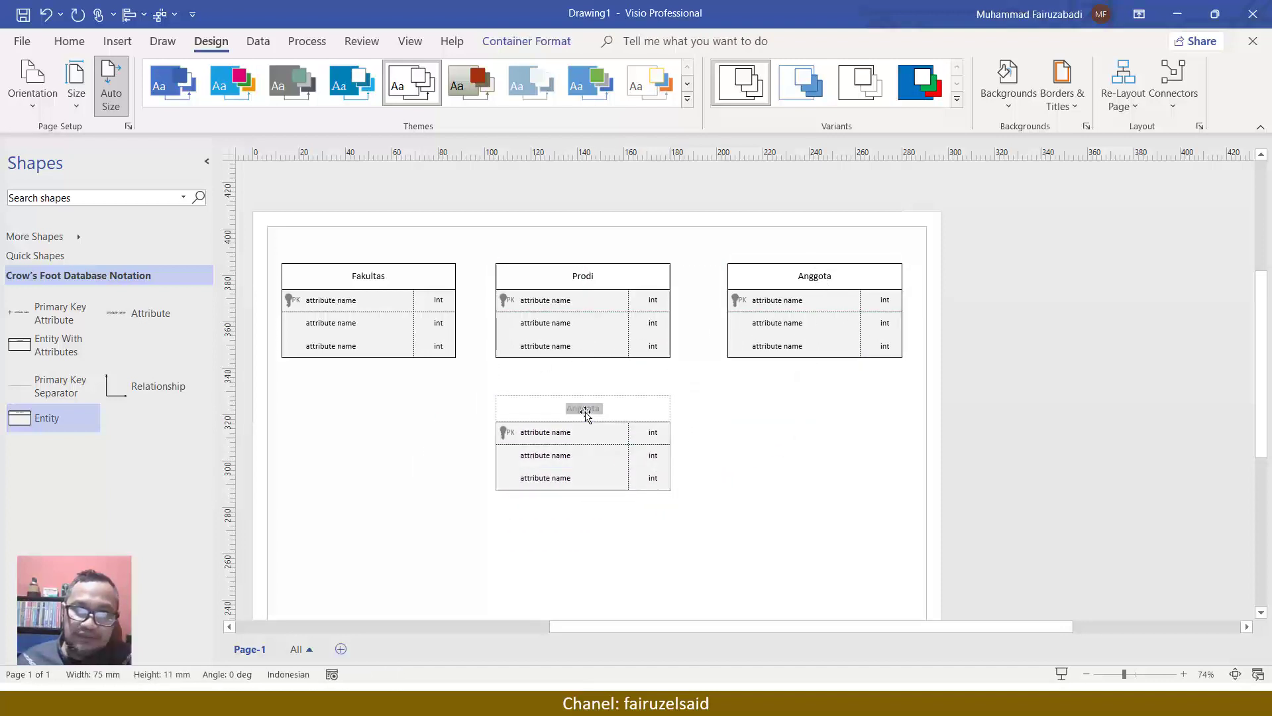
key("BackSpace")
type("Kategori")
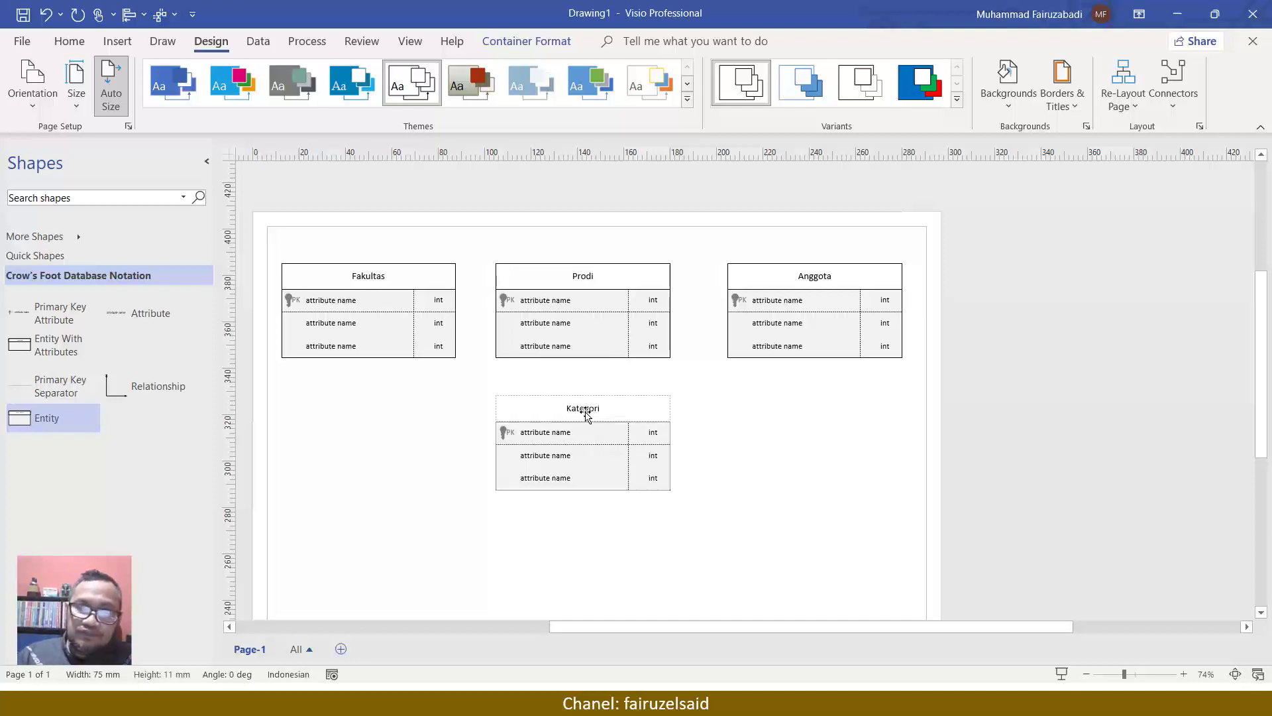
left_click(739, 431)
Duplicate the Kategori entity and place the copy to its right, below Anggota.
left_click(627, 422)
left_click_drag(590, 412, 816, 415)
double_click(809, 416)
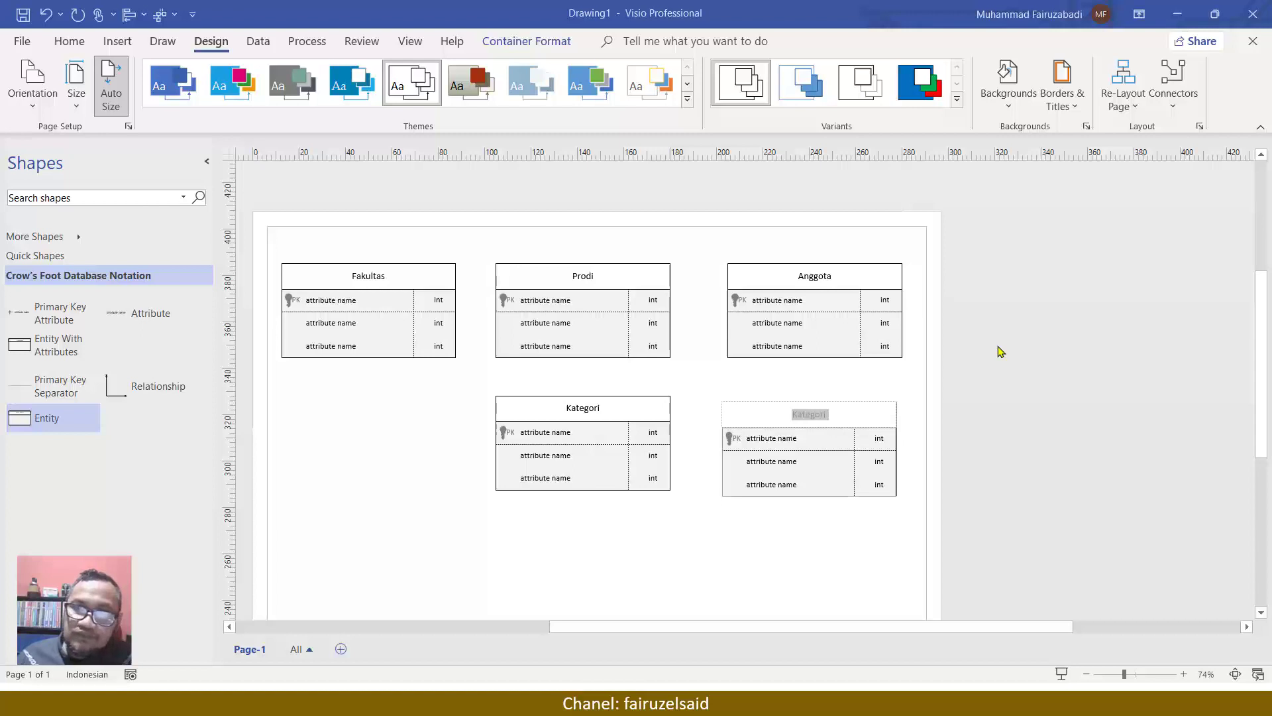
scroll(830, 447, "up", 3)
scroll(832, 448, "down", 3)
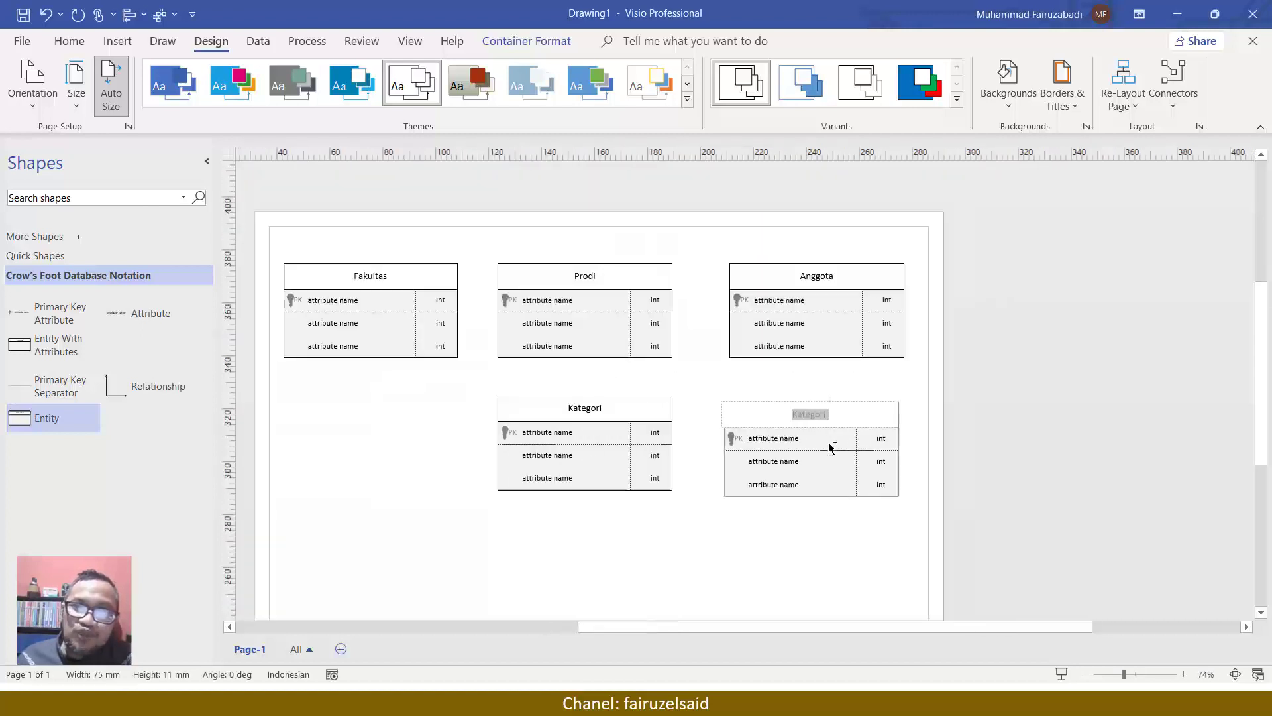
left_click(994, 401)
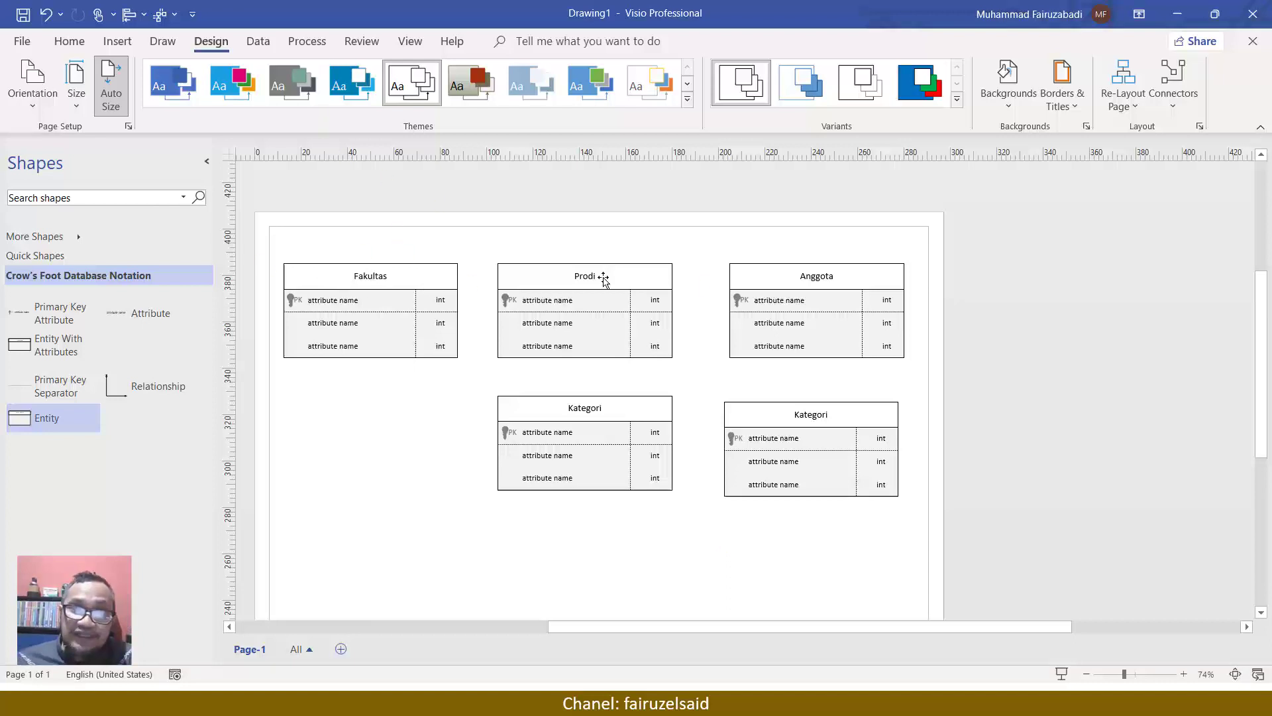
Rename the copied entity below Anggota to Buku.
scroll(805, 276, "up", 3, "ctrl")
scroll(811, 275, "down", 3, "ctrl")
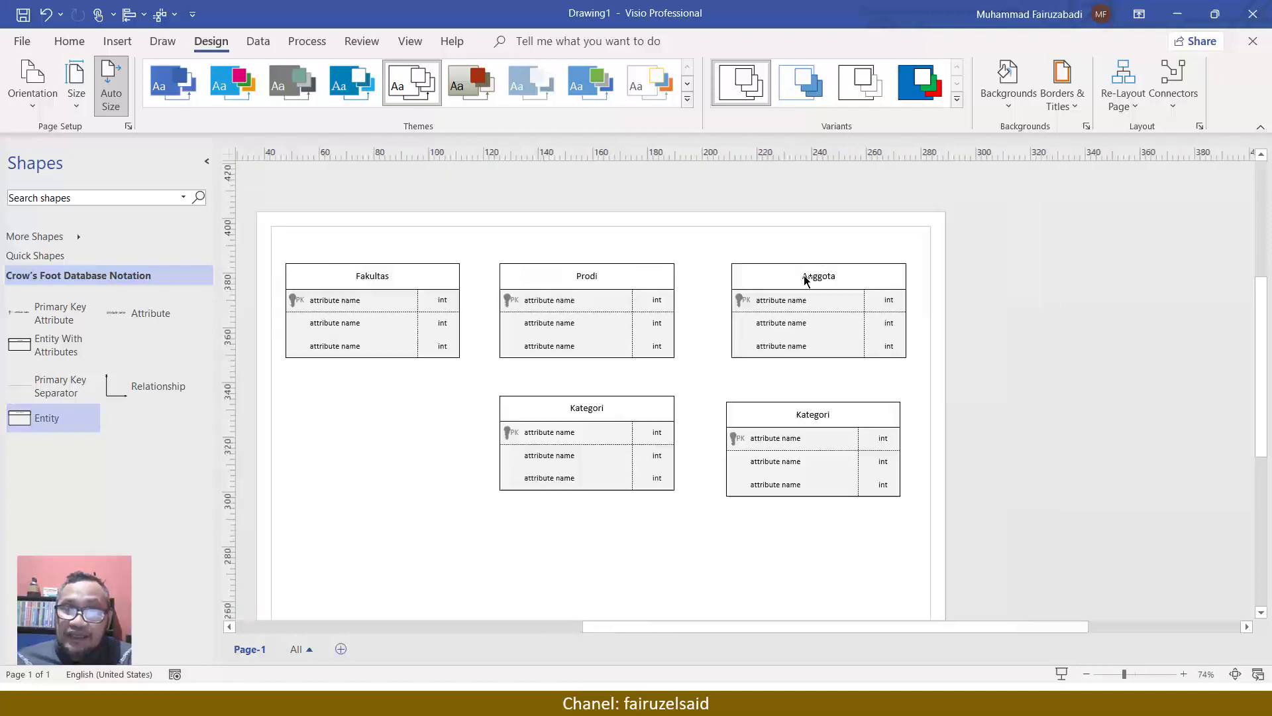
scroll(819, 276, "up", 1, "ctrl")
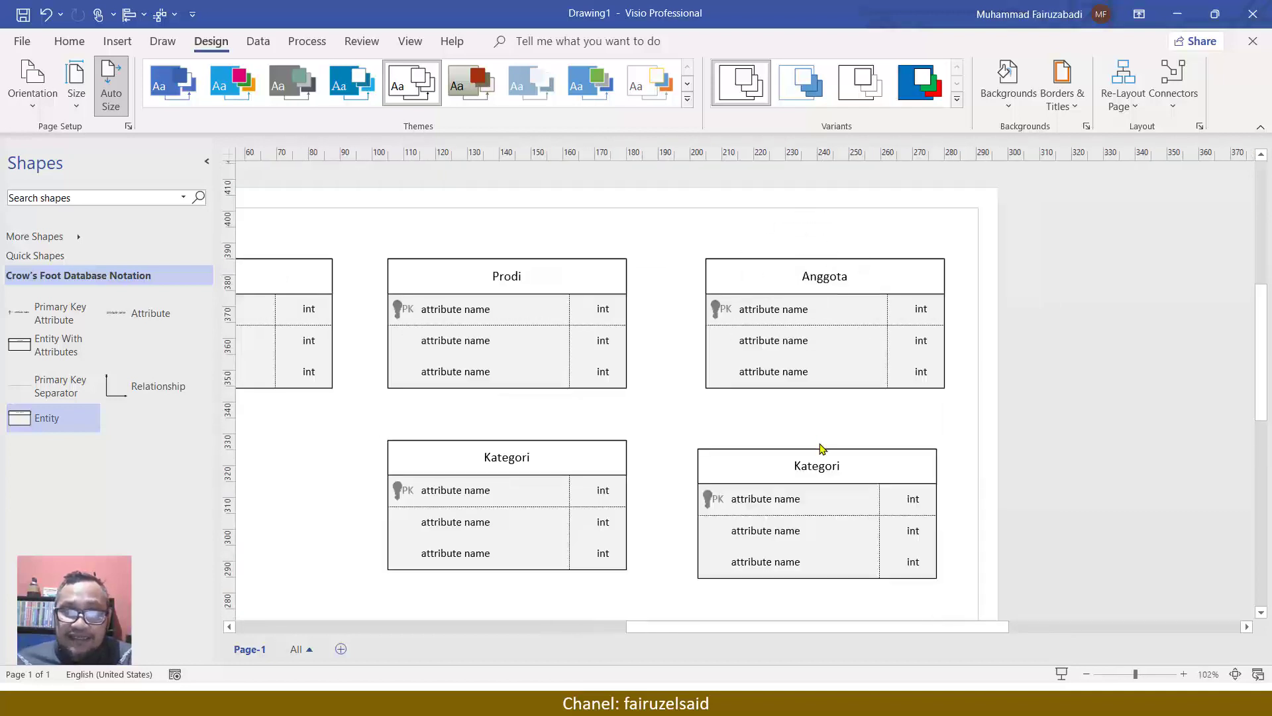
scroll(820, 449, "down", 2, "ctrl")
left_click(818, 463)
double_click(818, 463)
key("BackSpace")
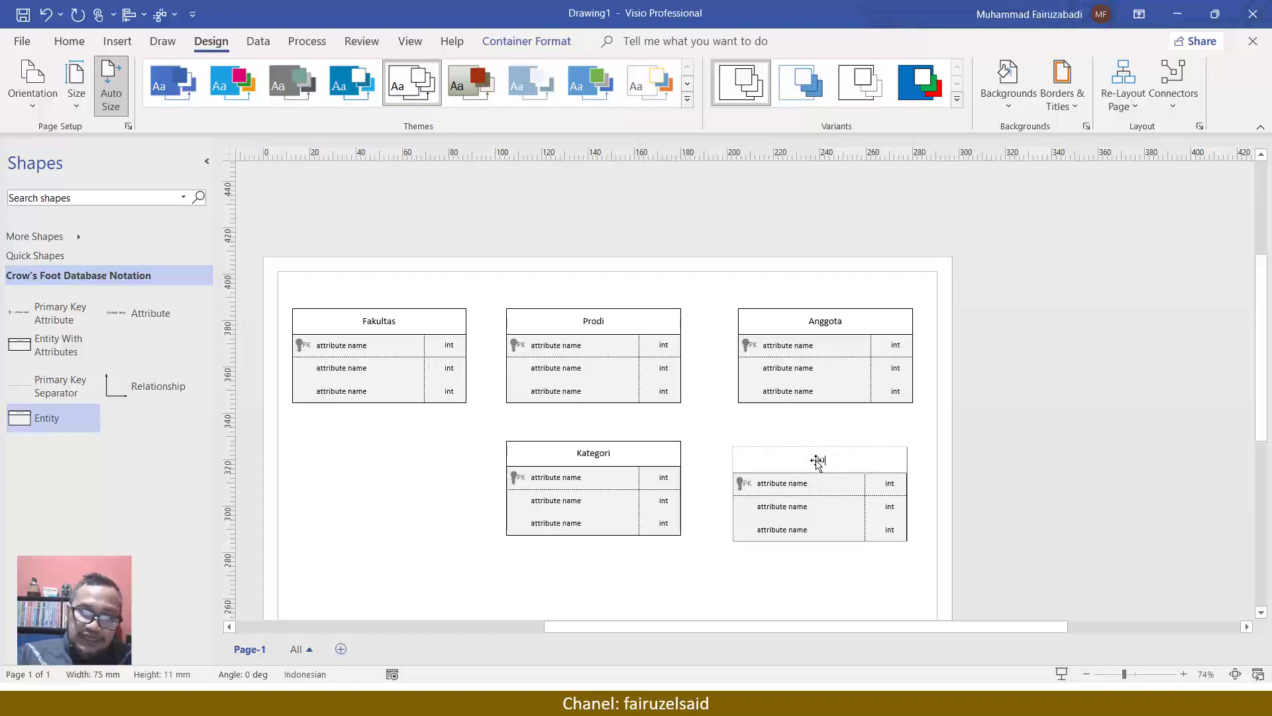
left_click(959, 235)
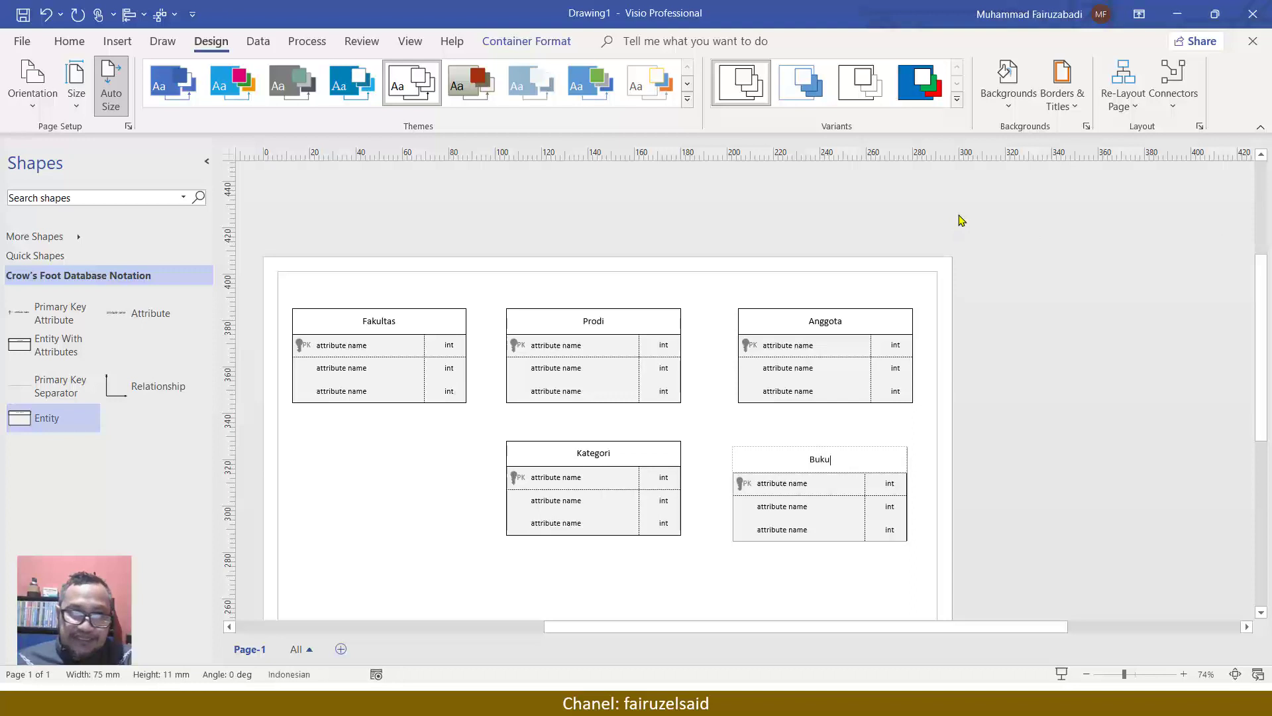
scroll(957, 225, "down", 3)
left_click(951, 369)
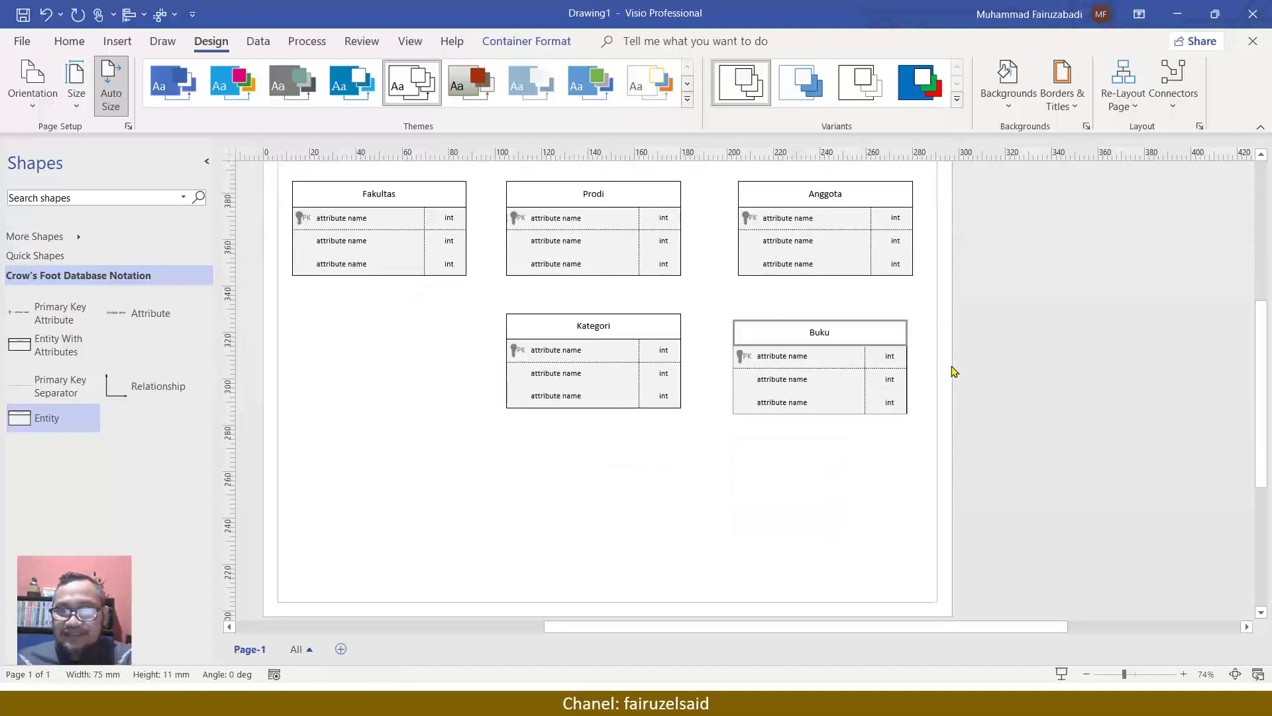
scroll(954, 371, "up", 1)
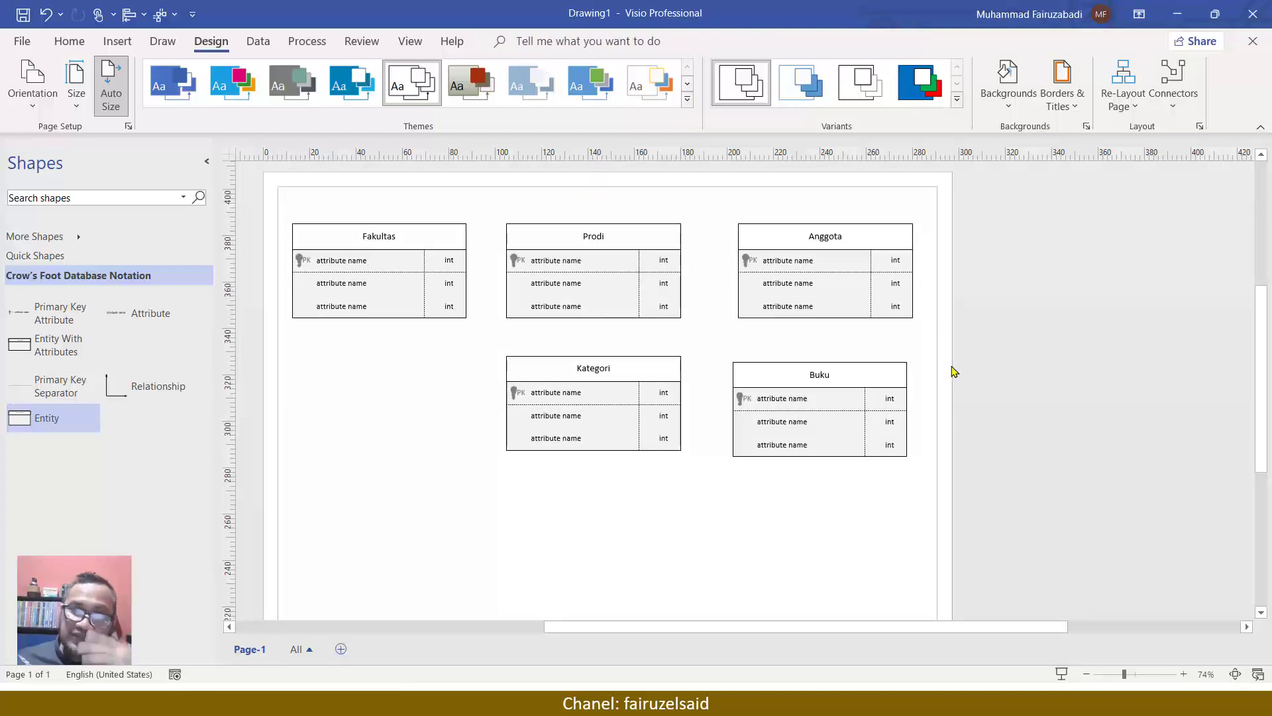
Duplicate the Buku entity and arrange Kategori, Buku and the copy in a second row beneath Fakultas, Prodi and Anggota.
left_click(820, 380)
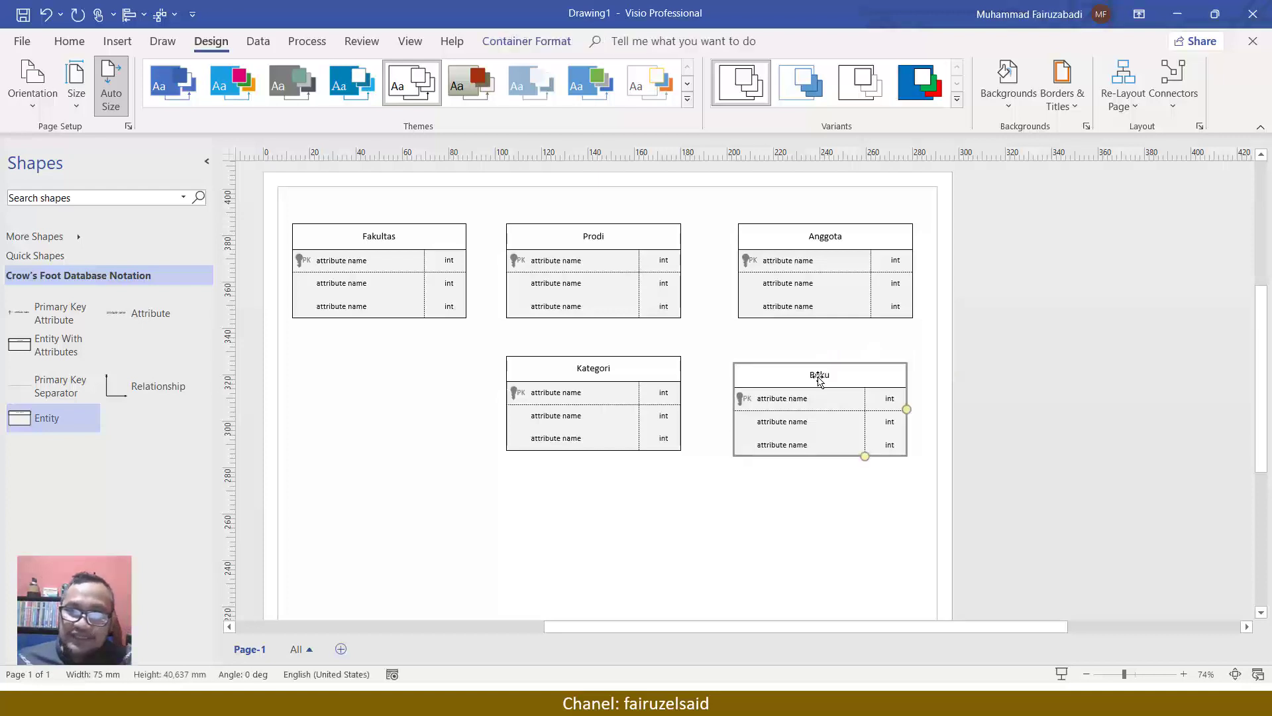
left_click_drag(820, 381, 1060, 448)
left_click_drag(639, 369, 411, 374)
left_click_drag(810, 380, 624, 369)
left_click(725, 442)
left_click_drag(1042, 444, 810, 373)
Rename the Buku copy below Anggota to Sirkulasi.
double_click(828, 378)
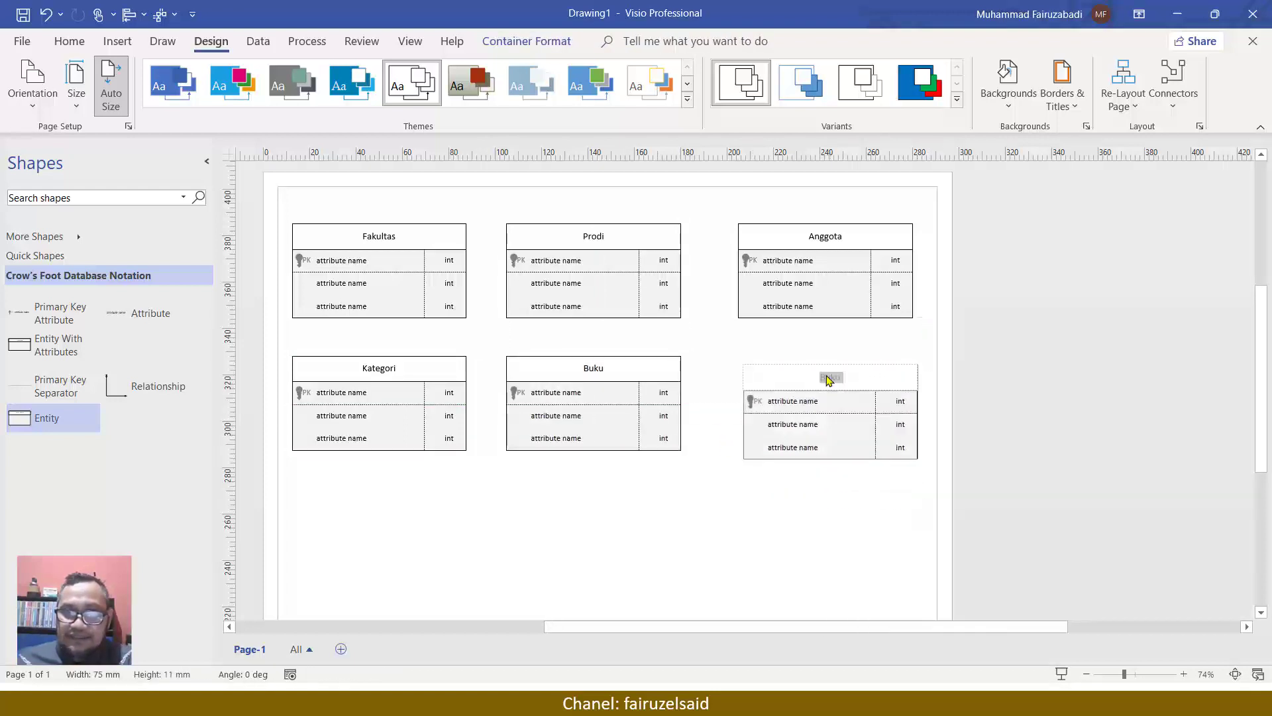
type("Siru")
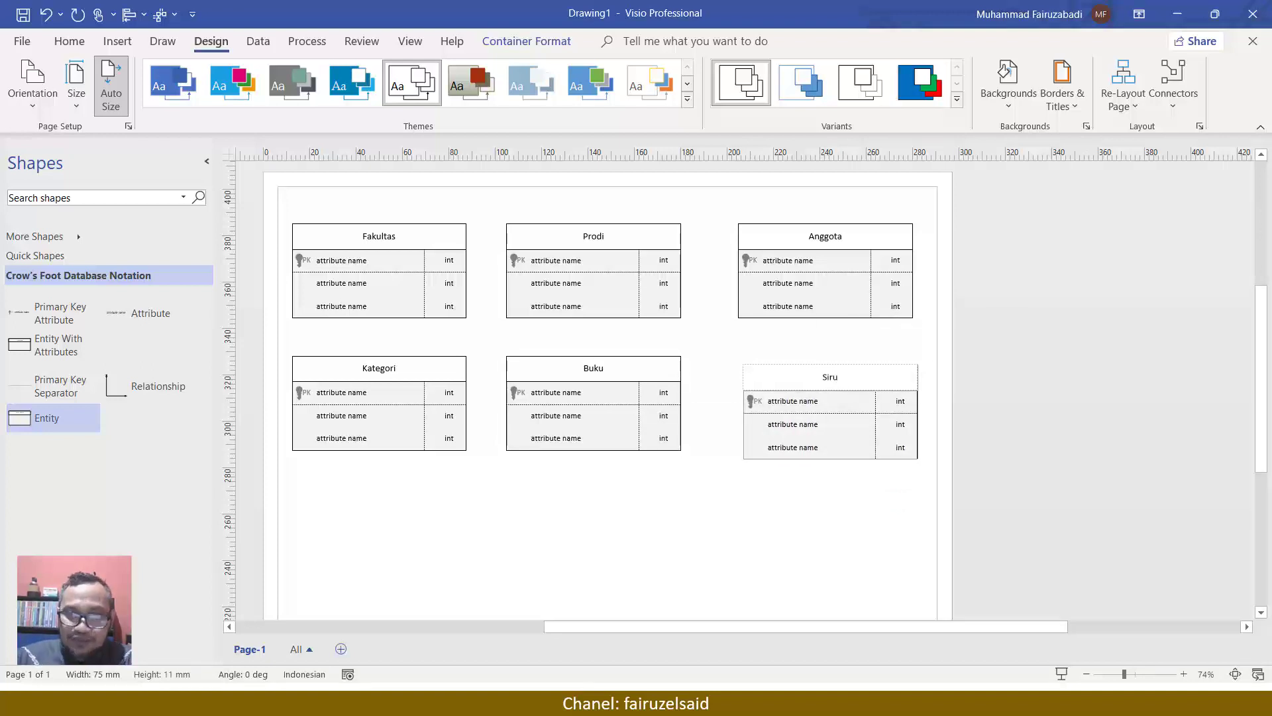
key("BackSpace")
type("kulasi")
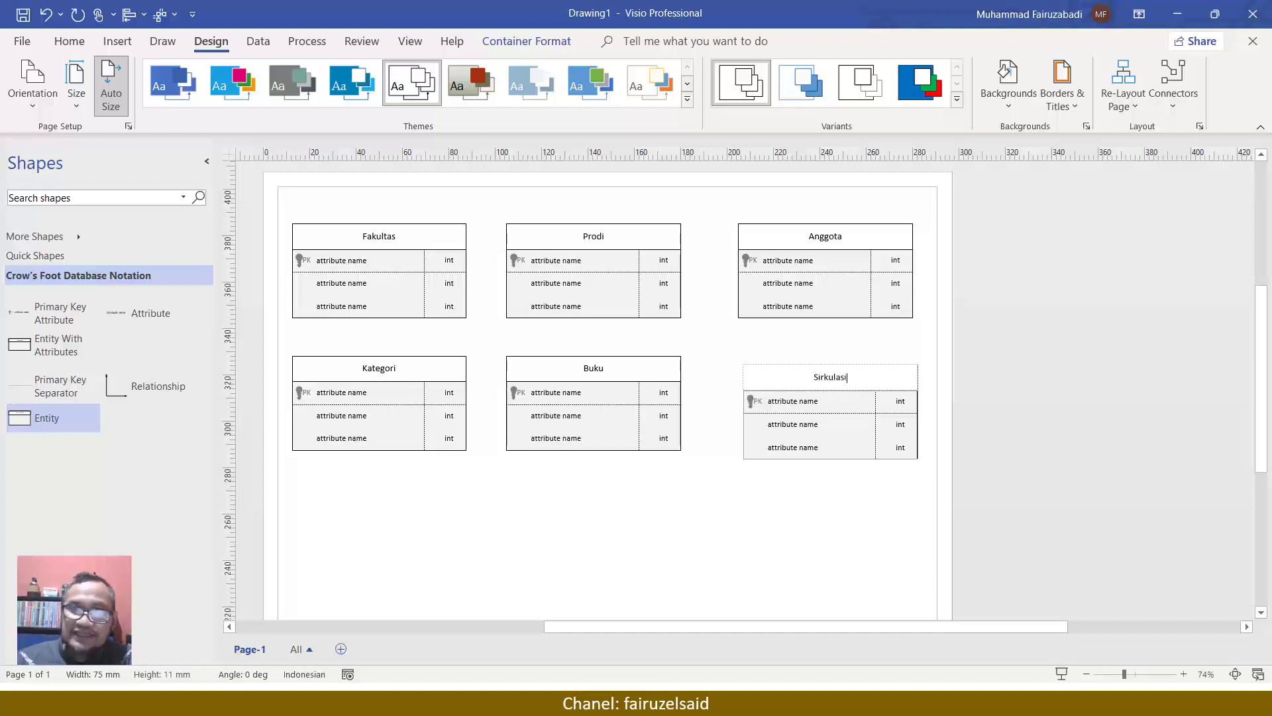
left_click(777, 491)
Duplicate the Buku entity directly below itself and rename the copy Staf.
left_click(647, 372)
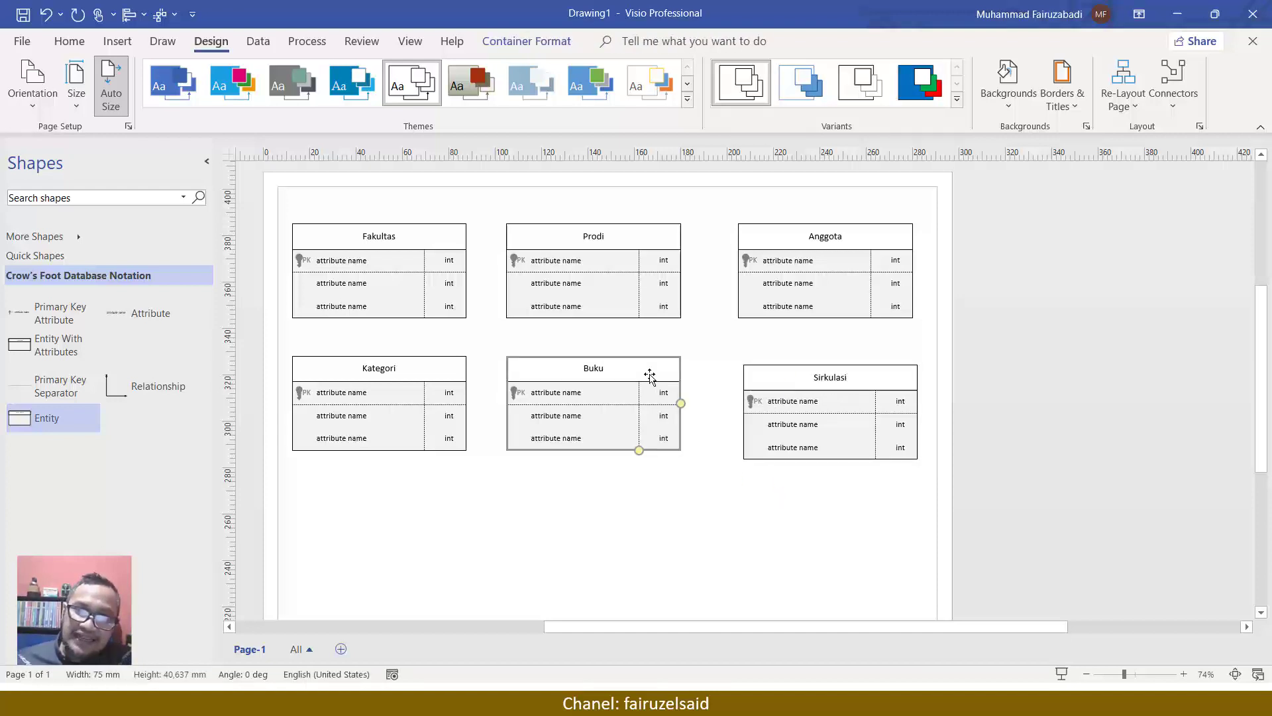
left_click_drag(640, 424, 641, 556)
double_click(594, 502)
type("Staf")
left_click(877, 576)
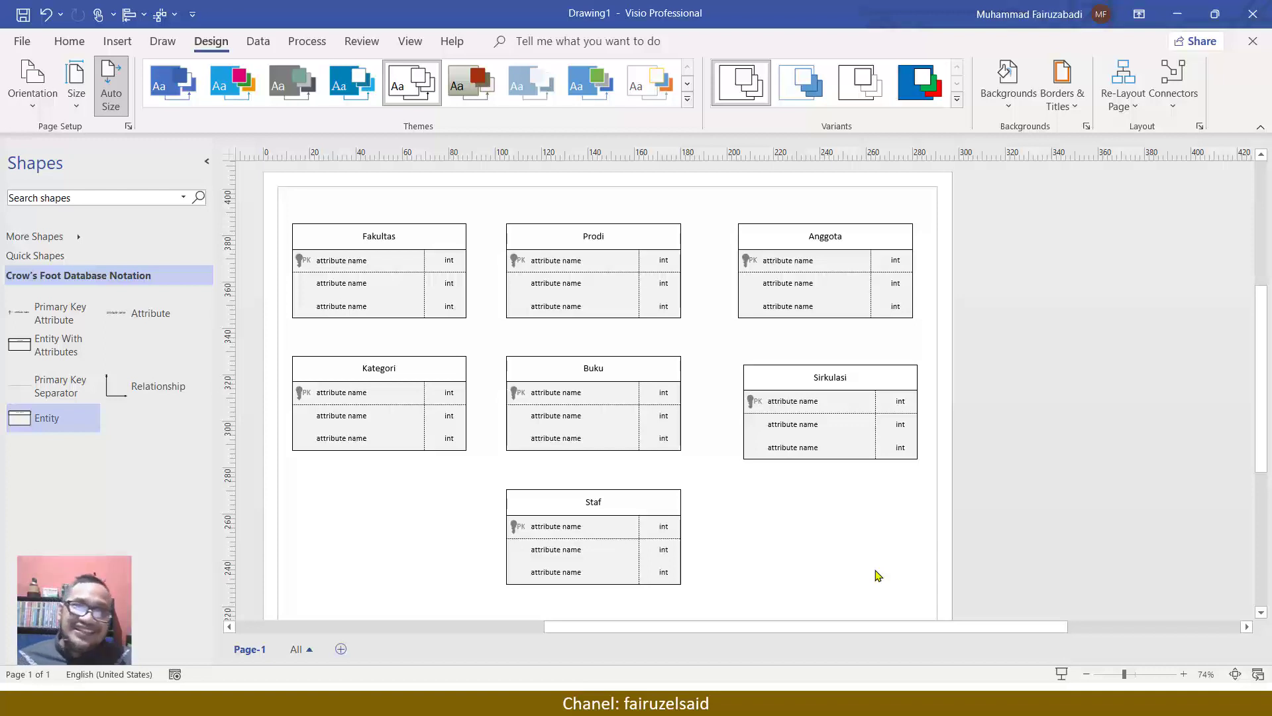
Name the primary key attribute of the Fakultas entity Kode_Fakultas.
scroll(385, 552, "up", 2, "ctrl")
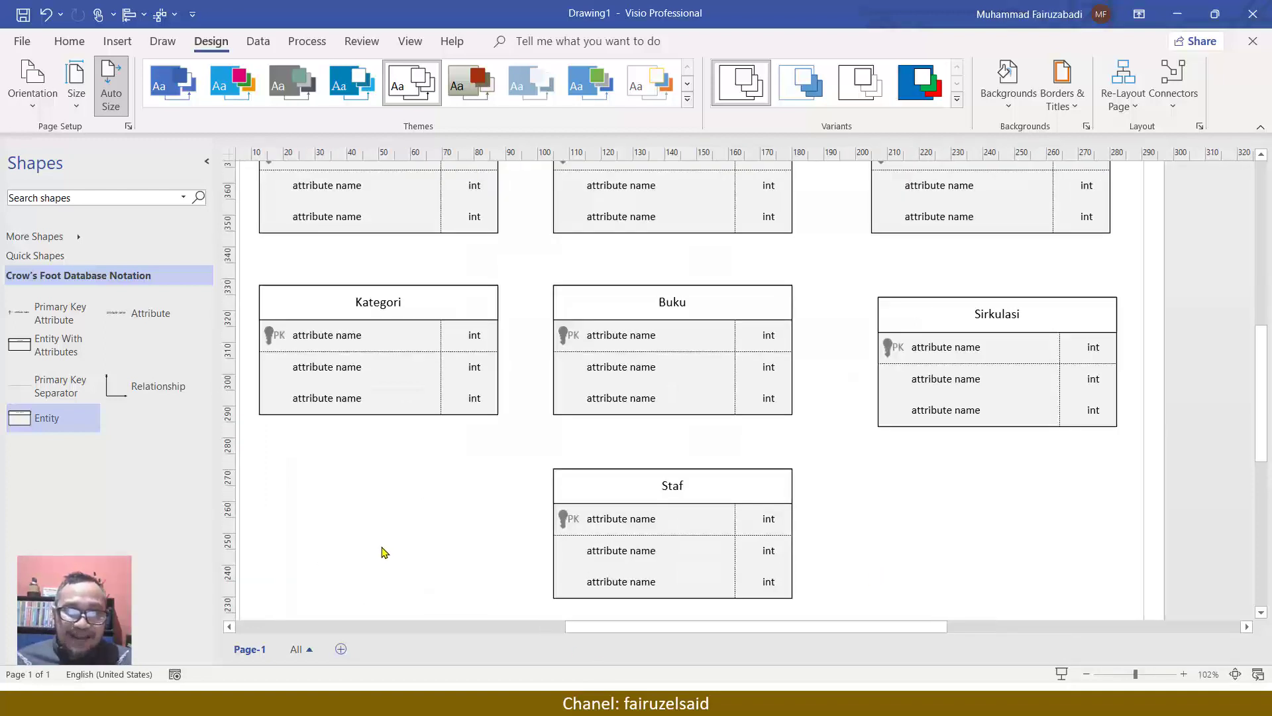
scroll(352, 403, "up", 3)
left_click(346, 284)
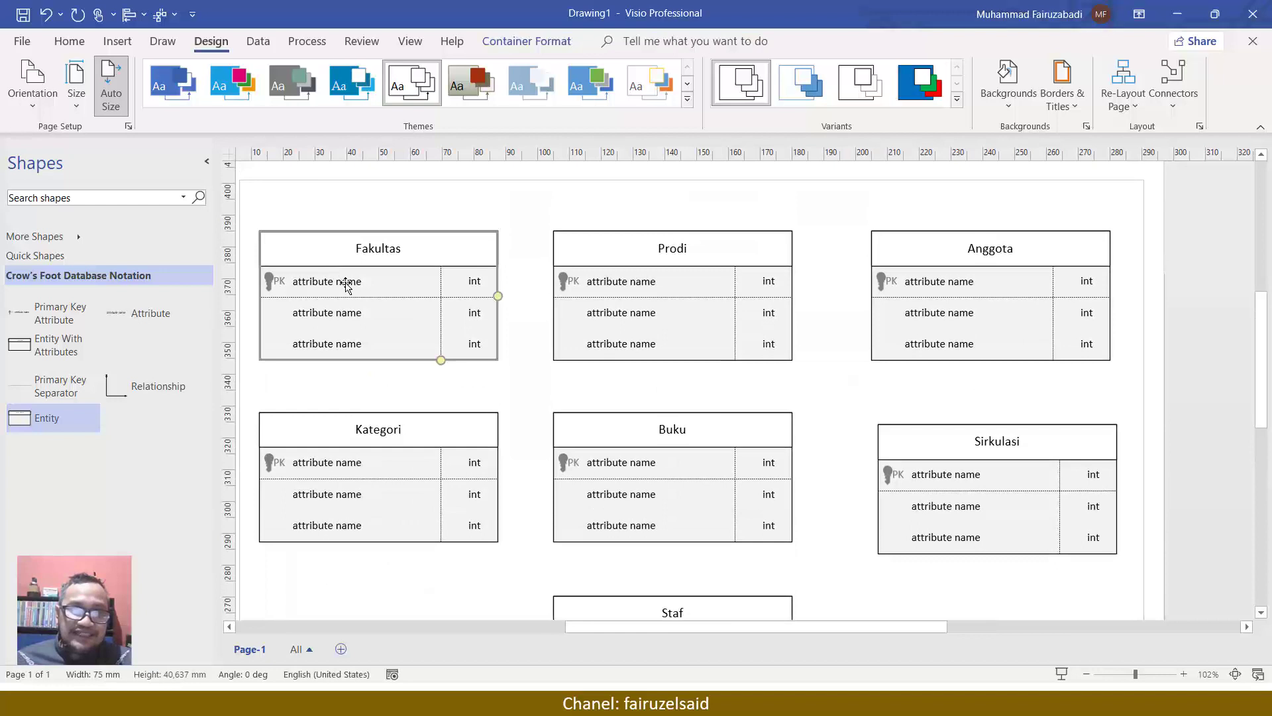
double_click(346, 283)
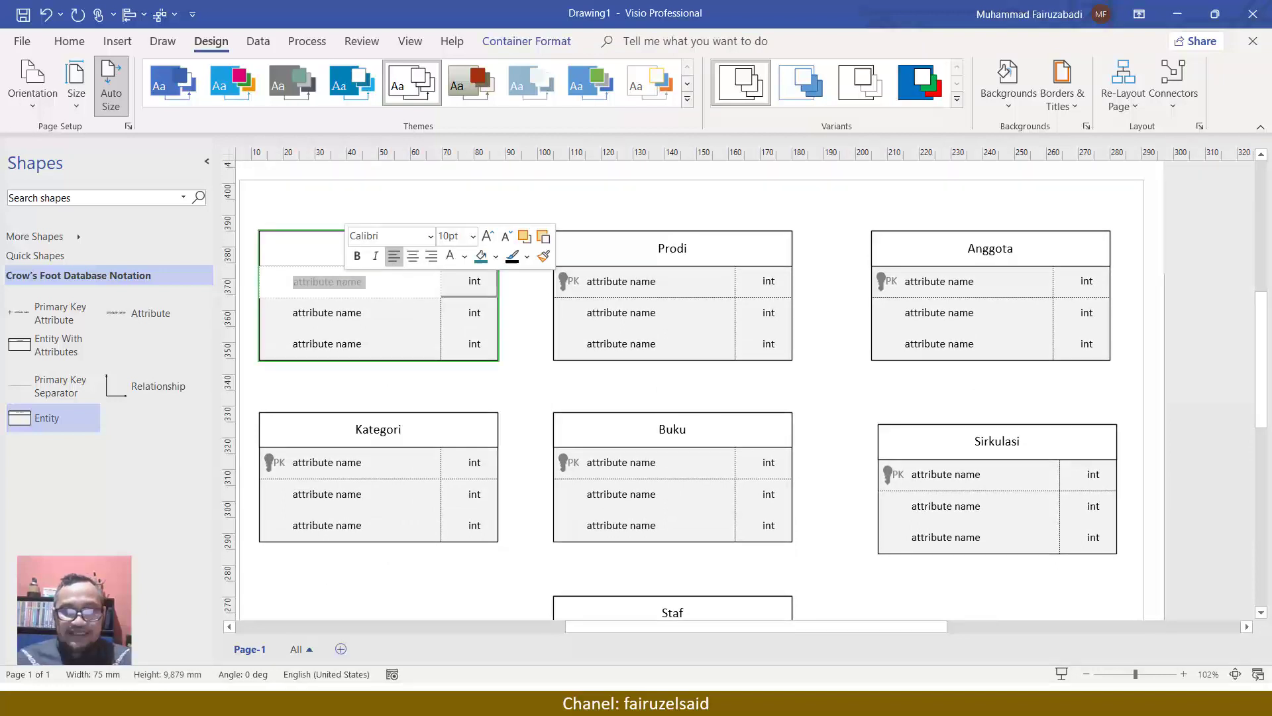
type("Kode")
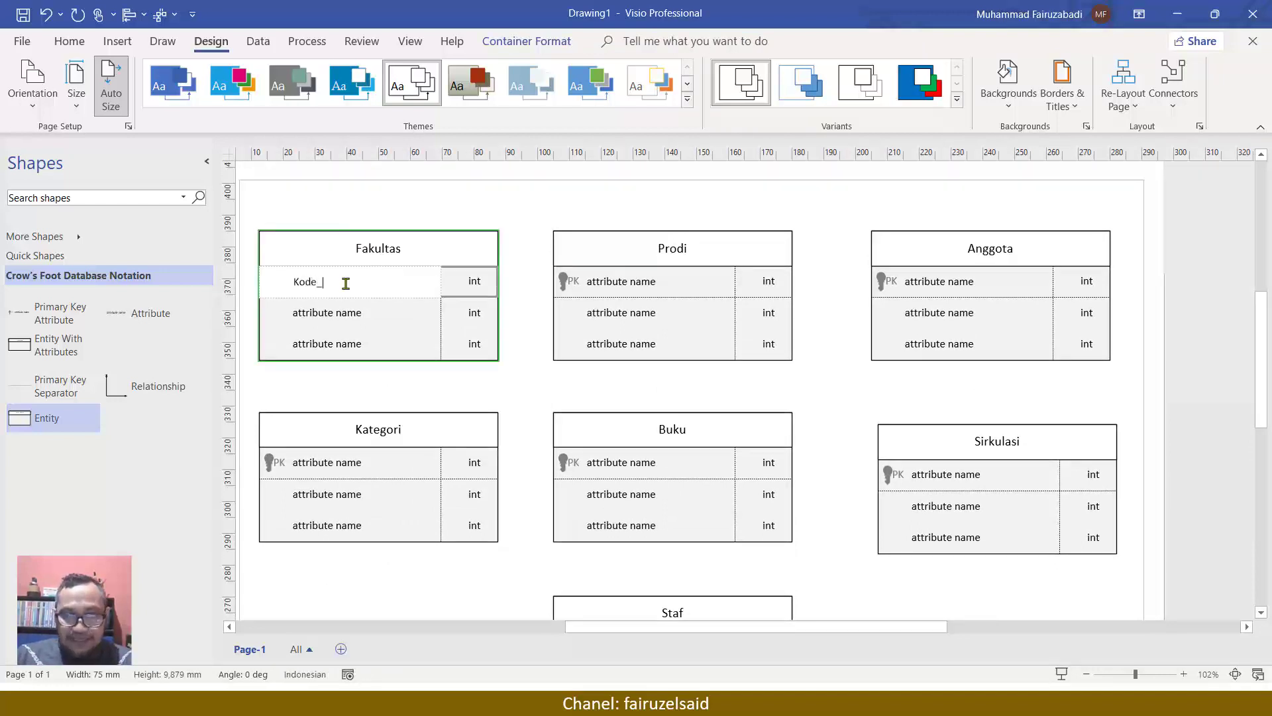
type("_Faku")
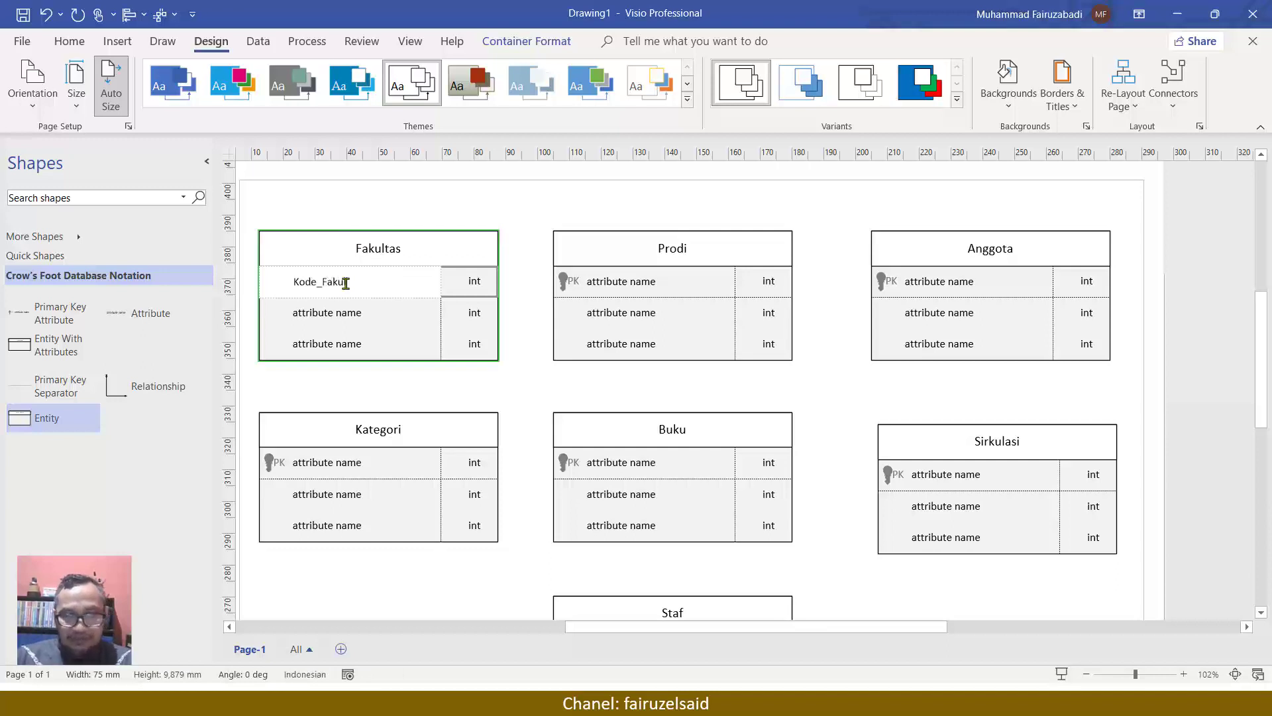
type("ltas")
key("Escape")
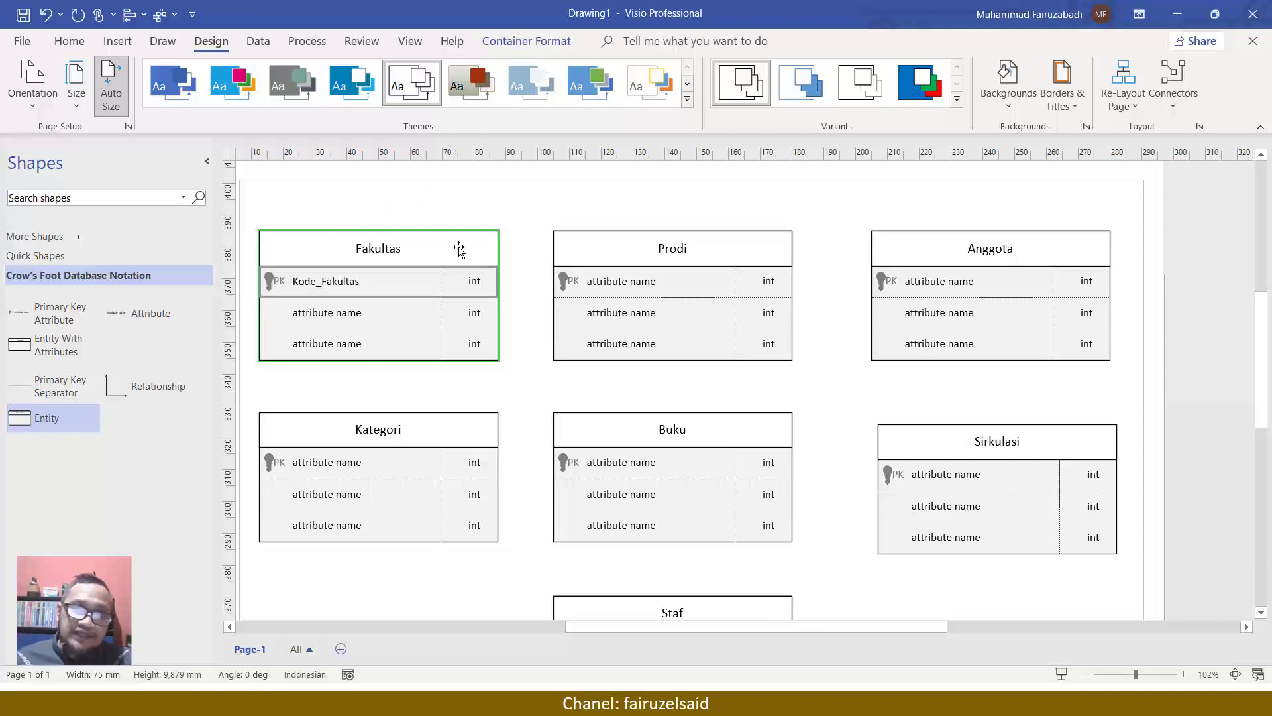
Set the data type of the Kode_Fakultas attribute to Char(3).
left_click(477, 278)
double_click(478, 278)
key("BackSpace")
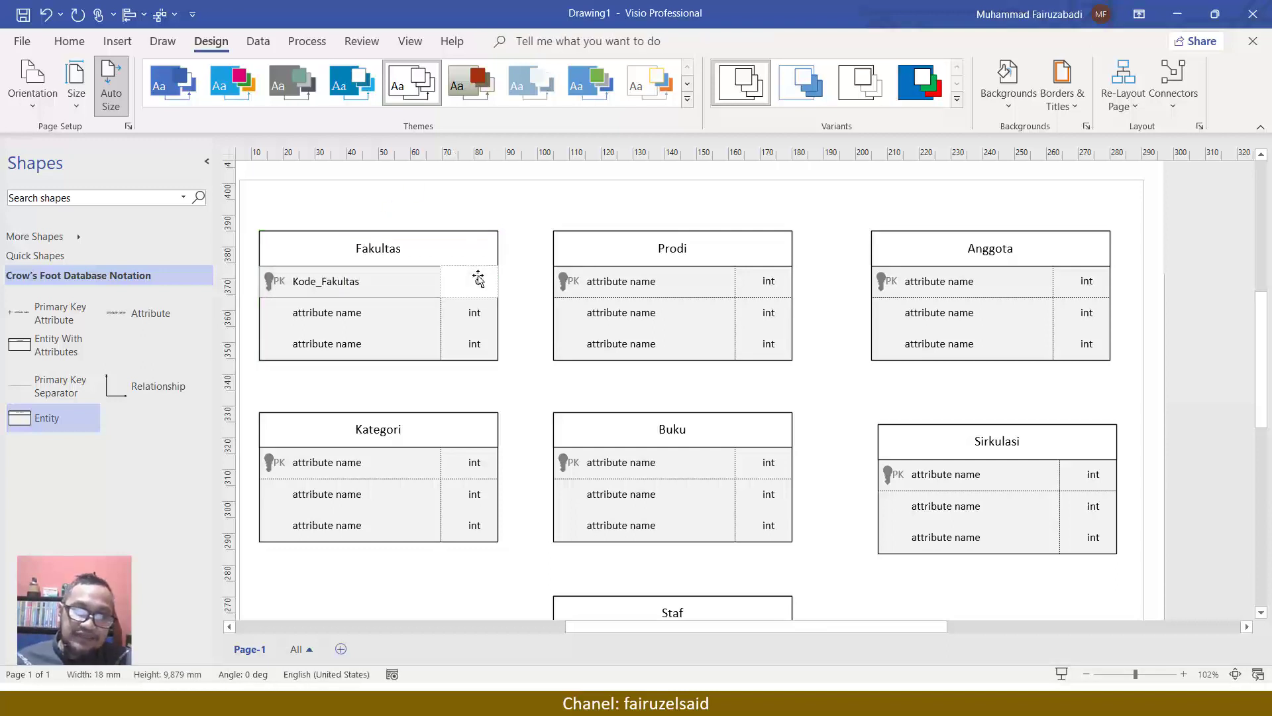
type("char")
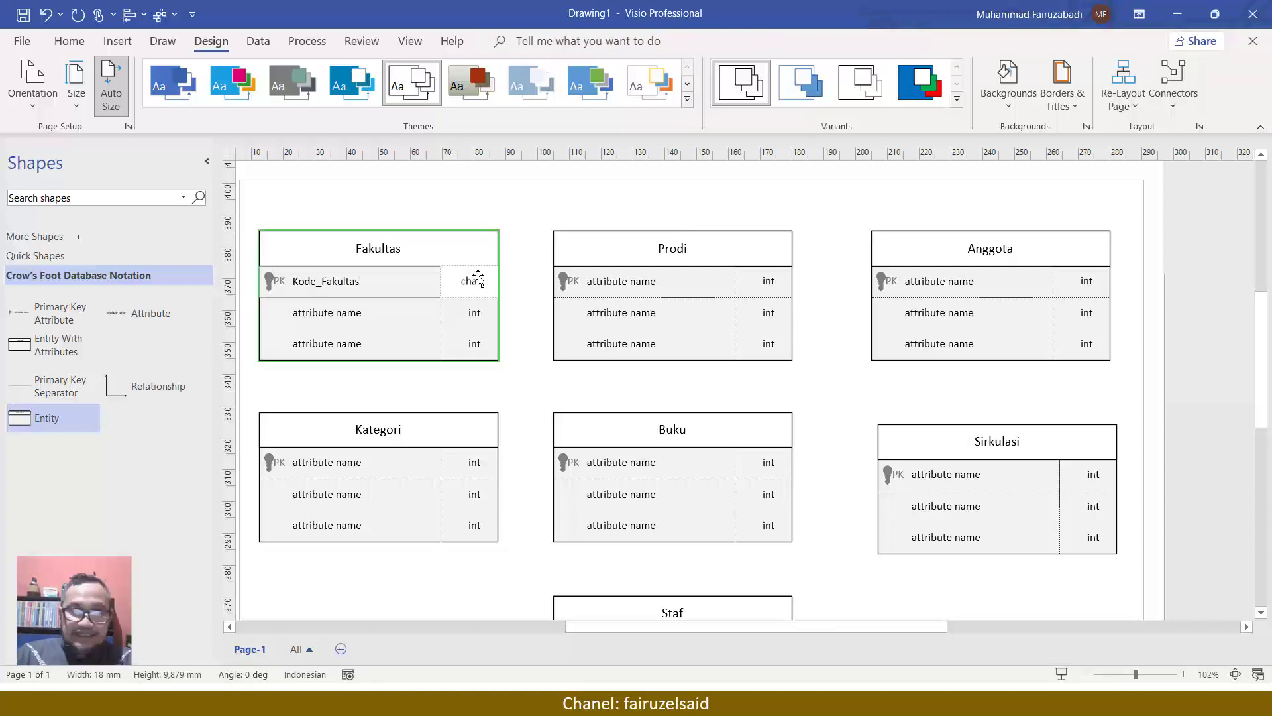
type("(30)")
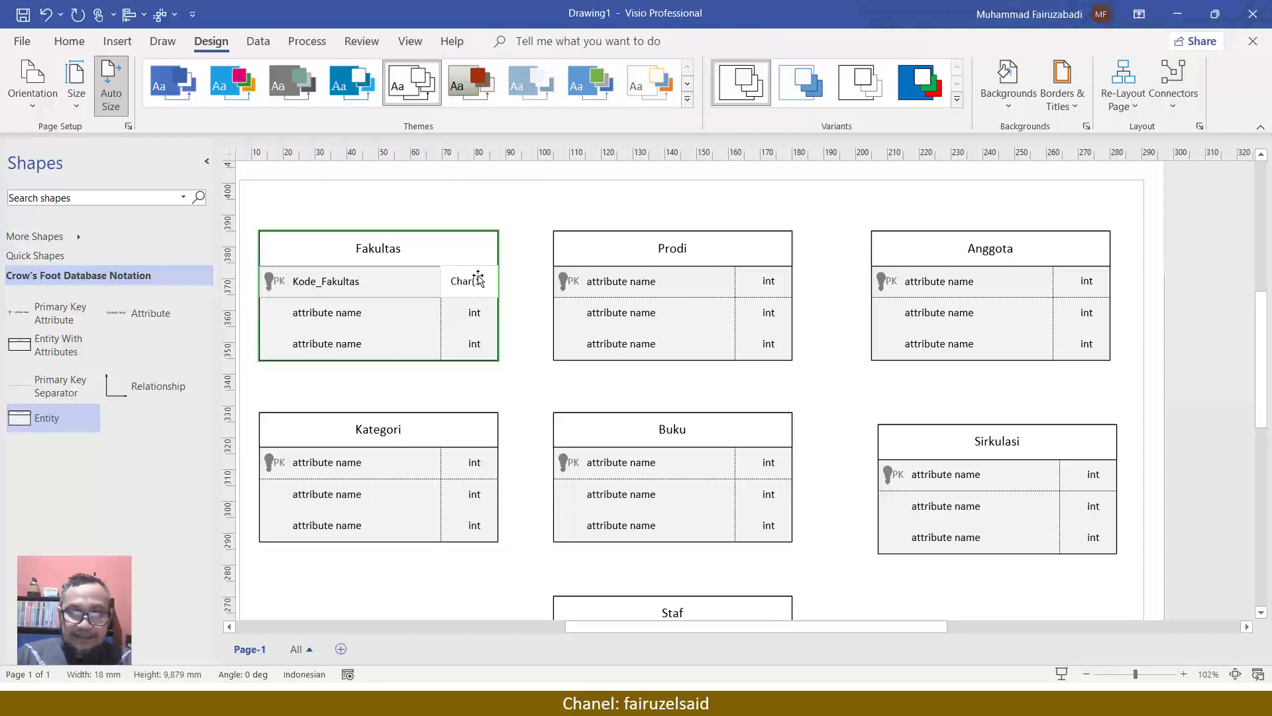
key("Escape")
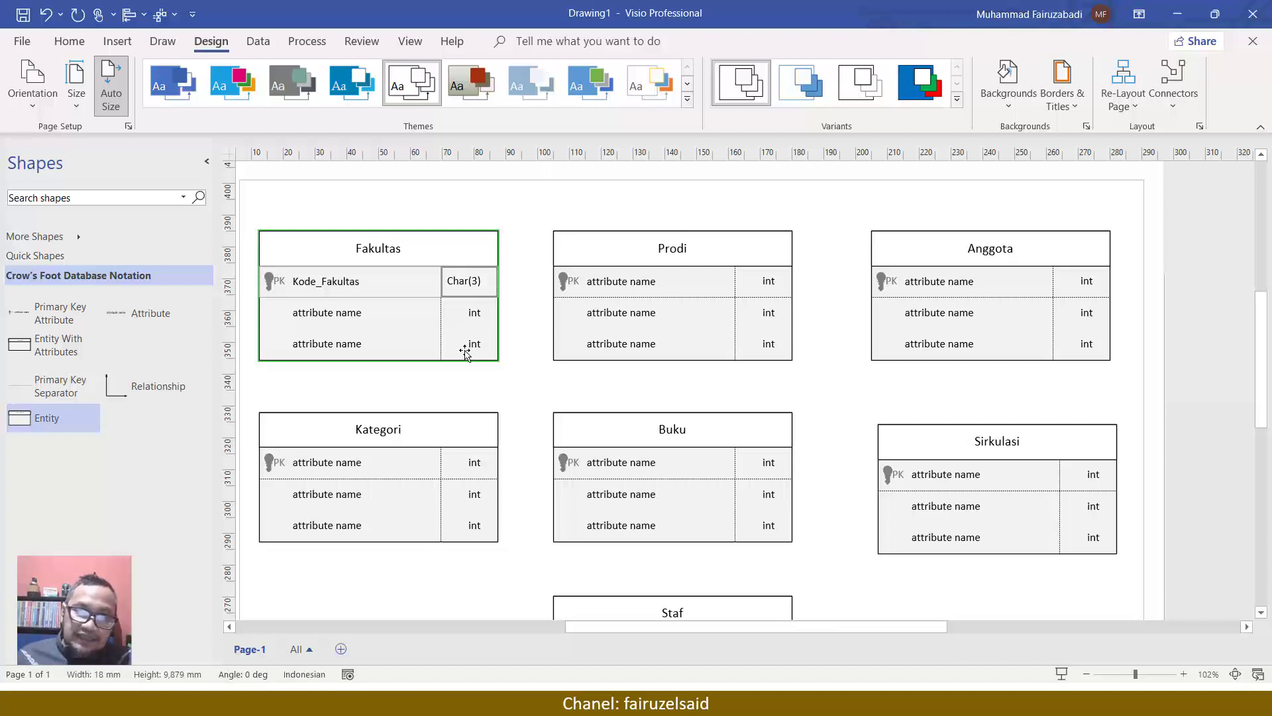
Name the second attribute of the Fakultas entity Nama_Fakultas and delete its unused third attribute.
left_click(344, 320)
left_click(344, 321)
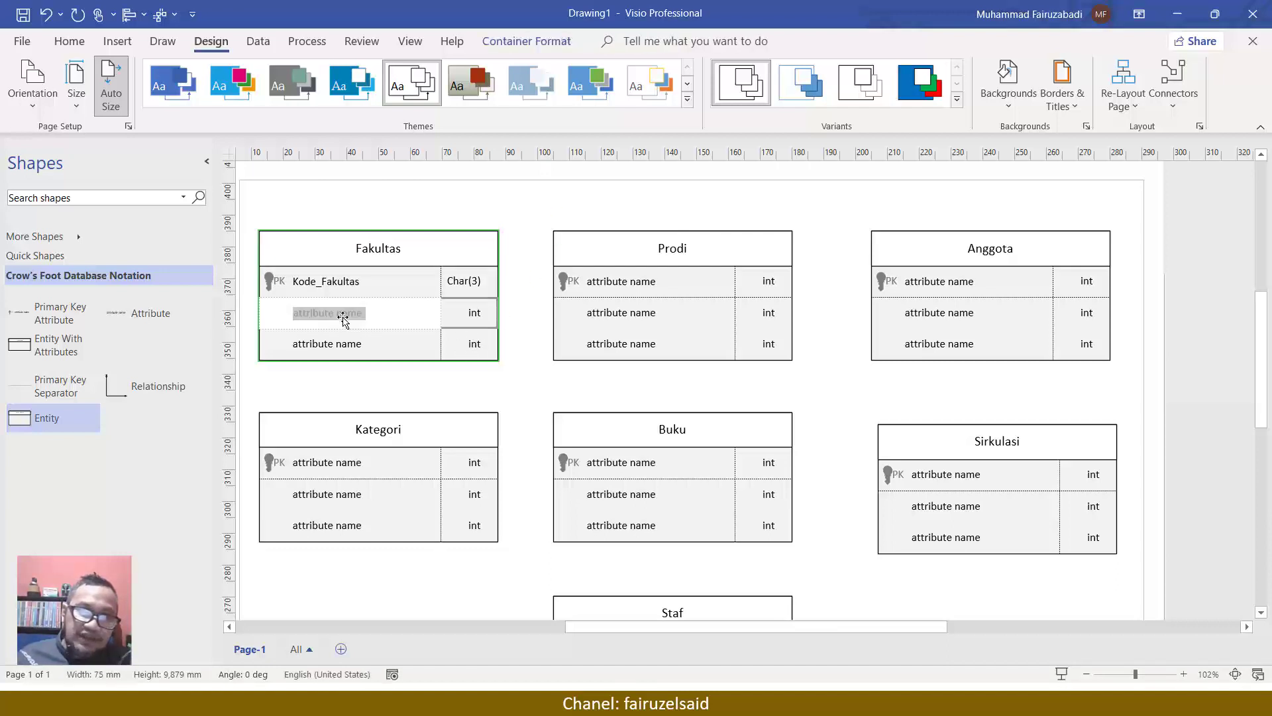
type("Nama")
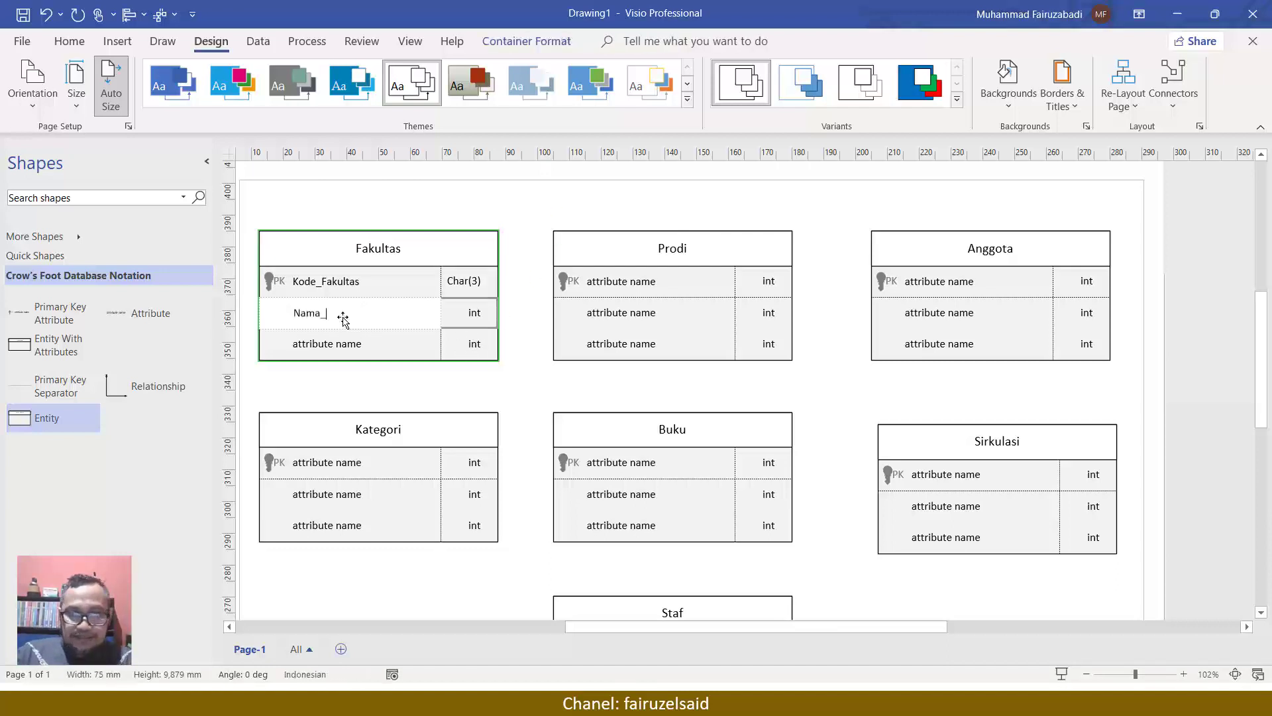
type("_Fakultas")
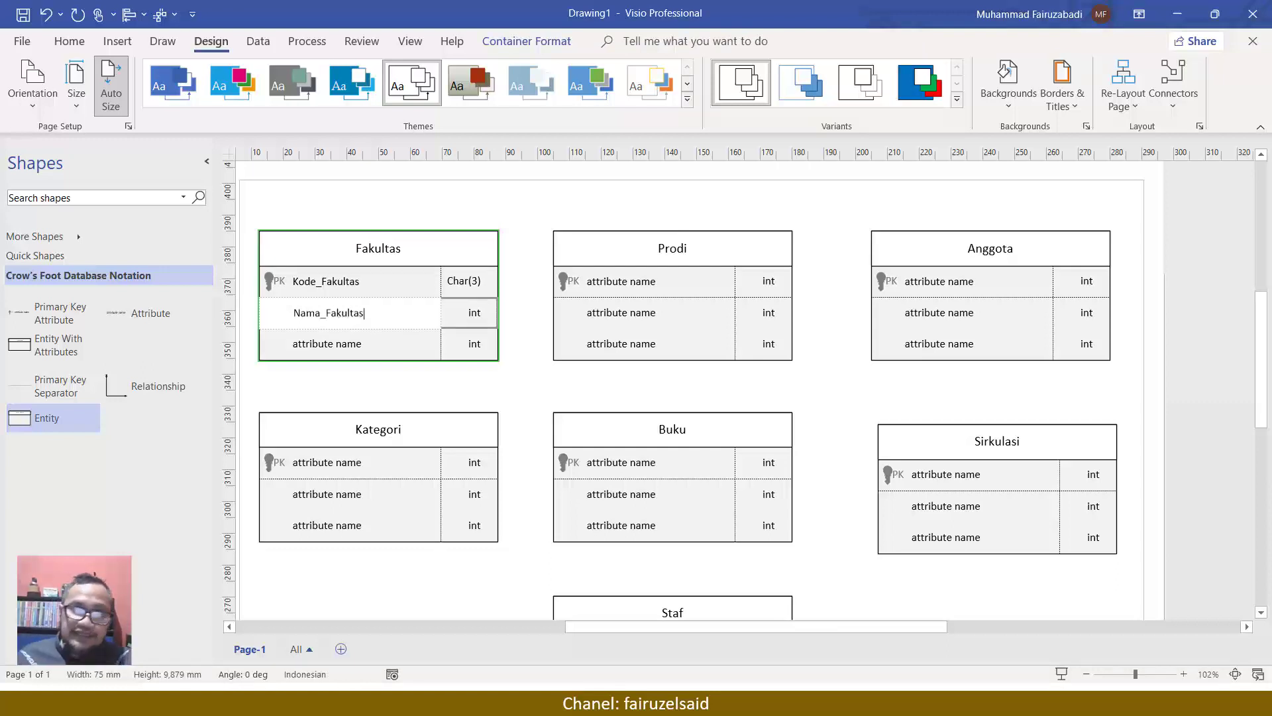
left_click(403, 208)
left_click(339, 351)
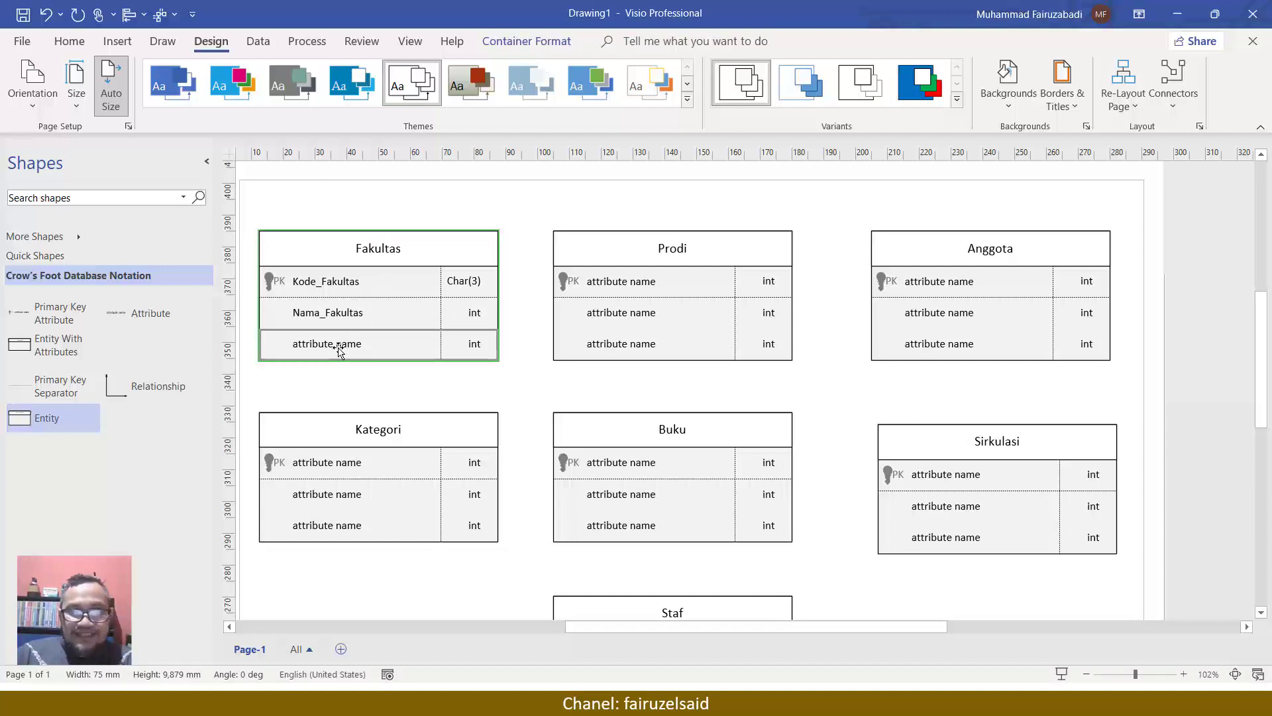
key("Delete")
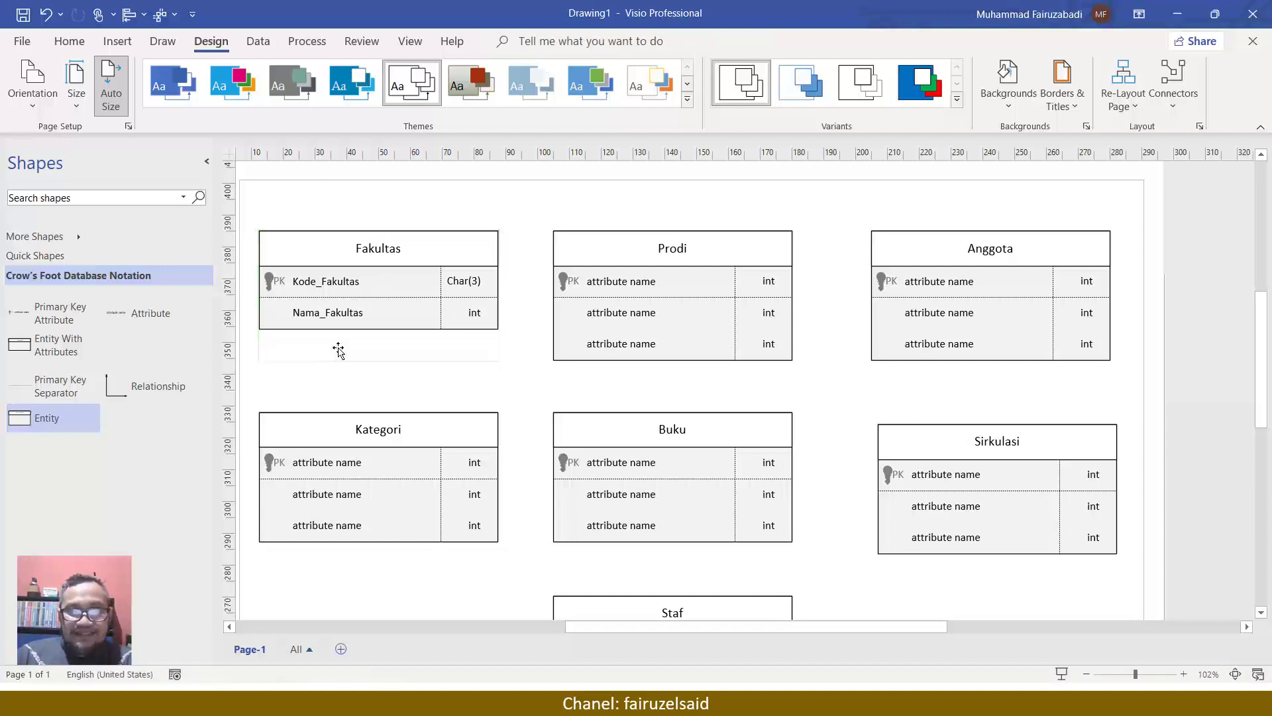
Set the data type of the Nama_Fakultas attribute to Varchar(50).
double_click(474, 314)
left_click(473, 315)
double_click(473, 315)
type("Varchar")
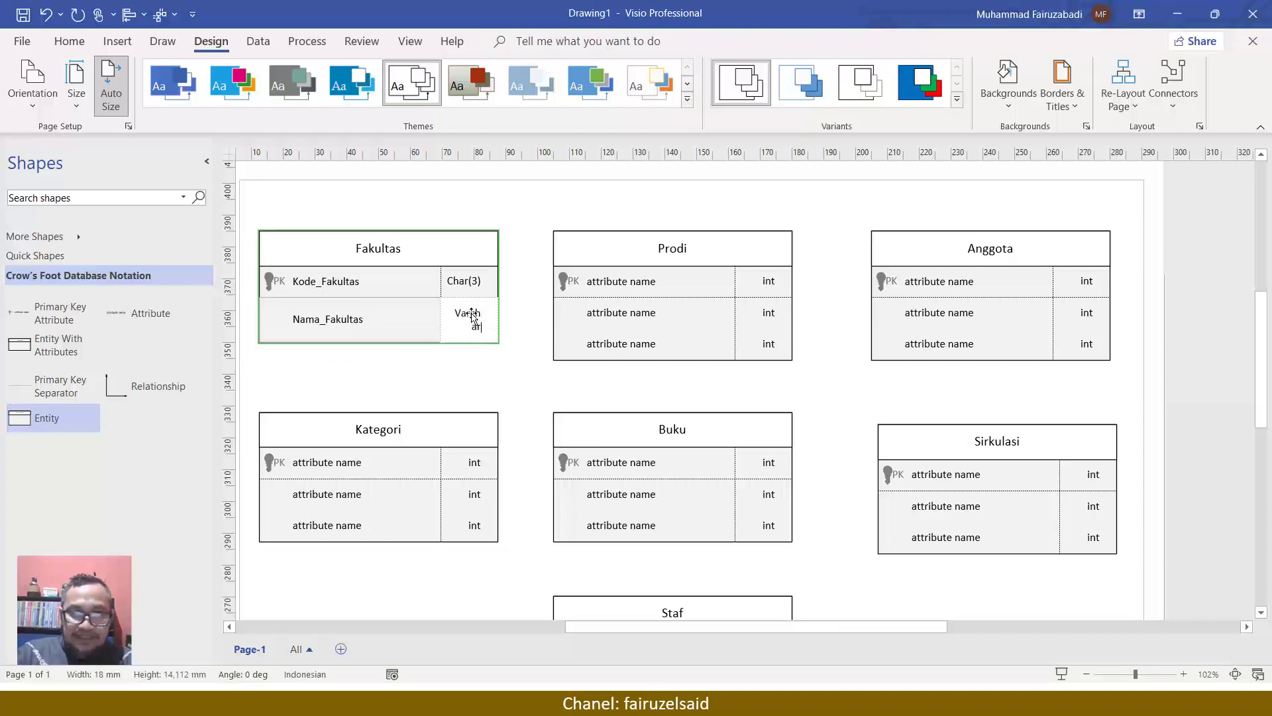
type("(50)")
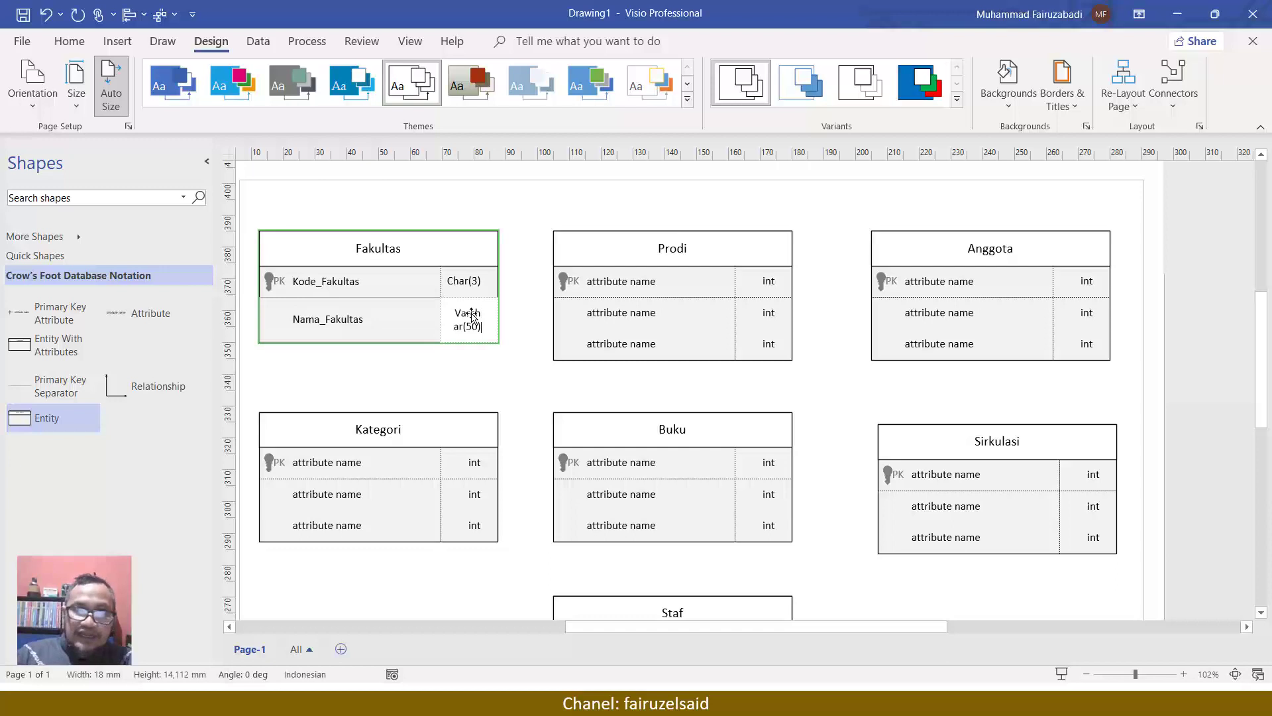
Widen the data type column of the Fakultas entity so that Varchar(50) fits on one line.
left_click(493, 211)
left_click(480, 279)
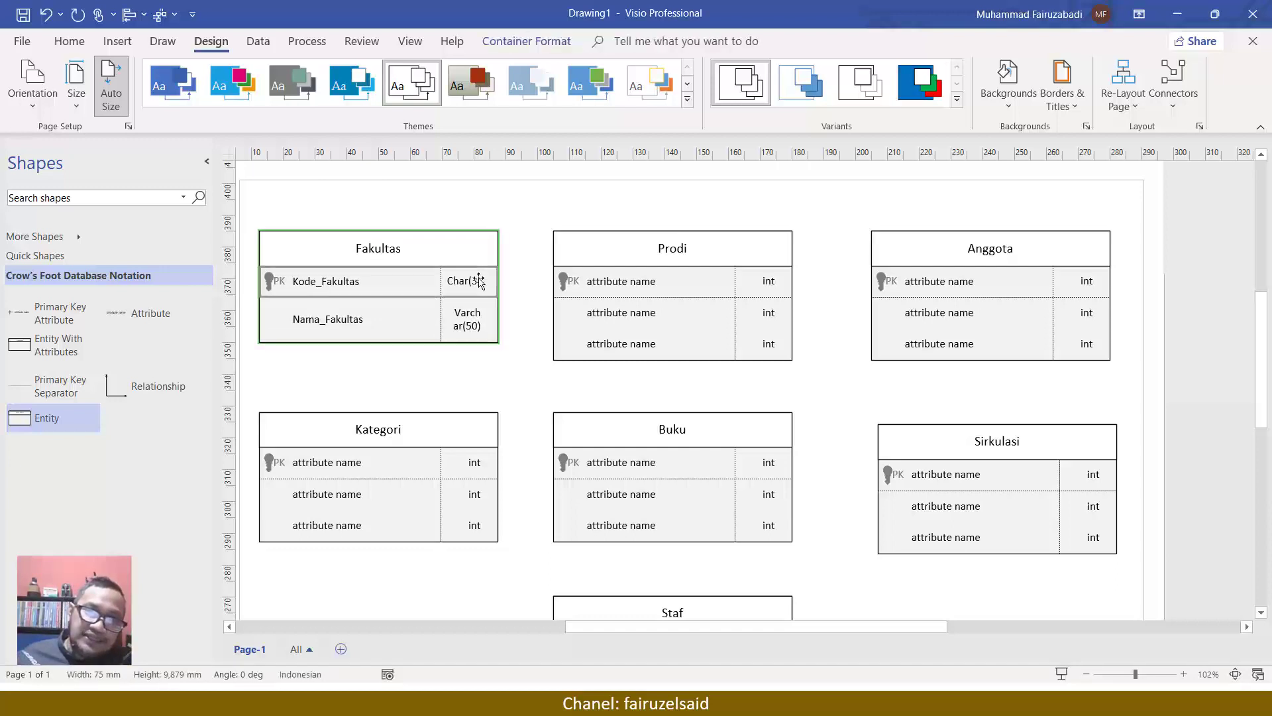
left_click_drag(441, 342, 411, 340)
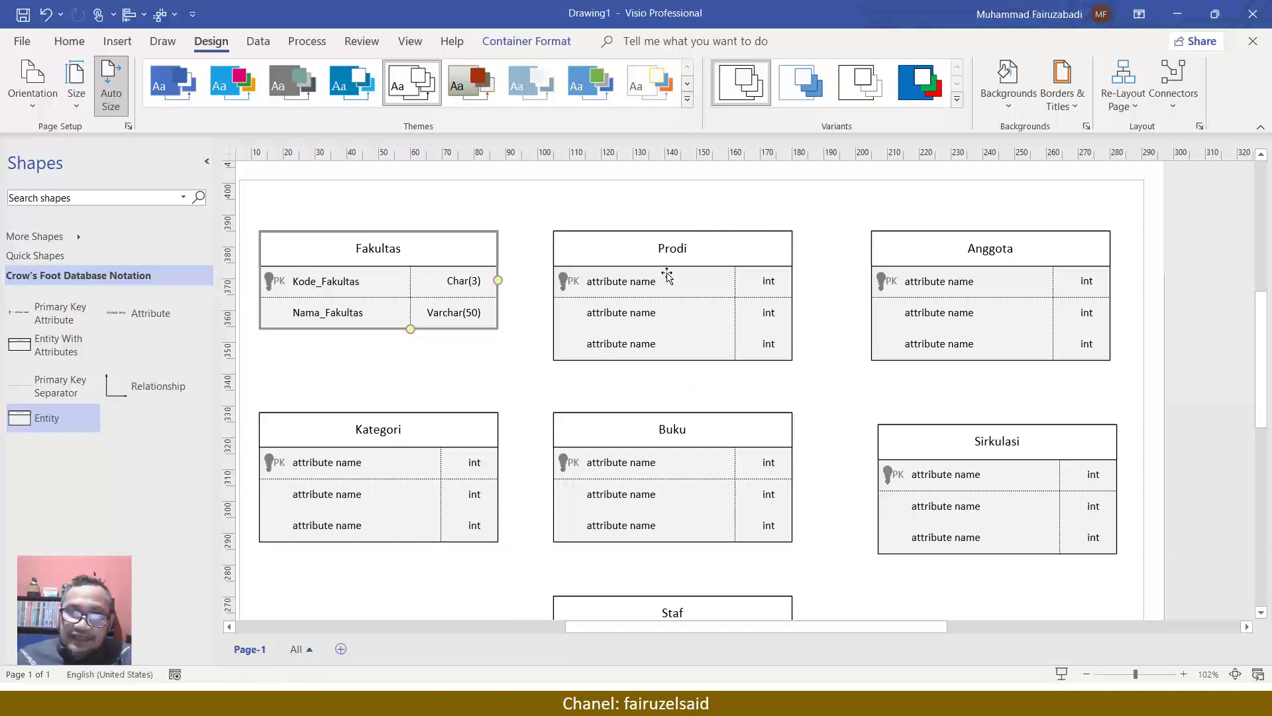
Name the primary key attribute of the Prodi entity Kode_prodi.
double_click(638, 286)
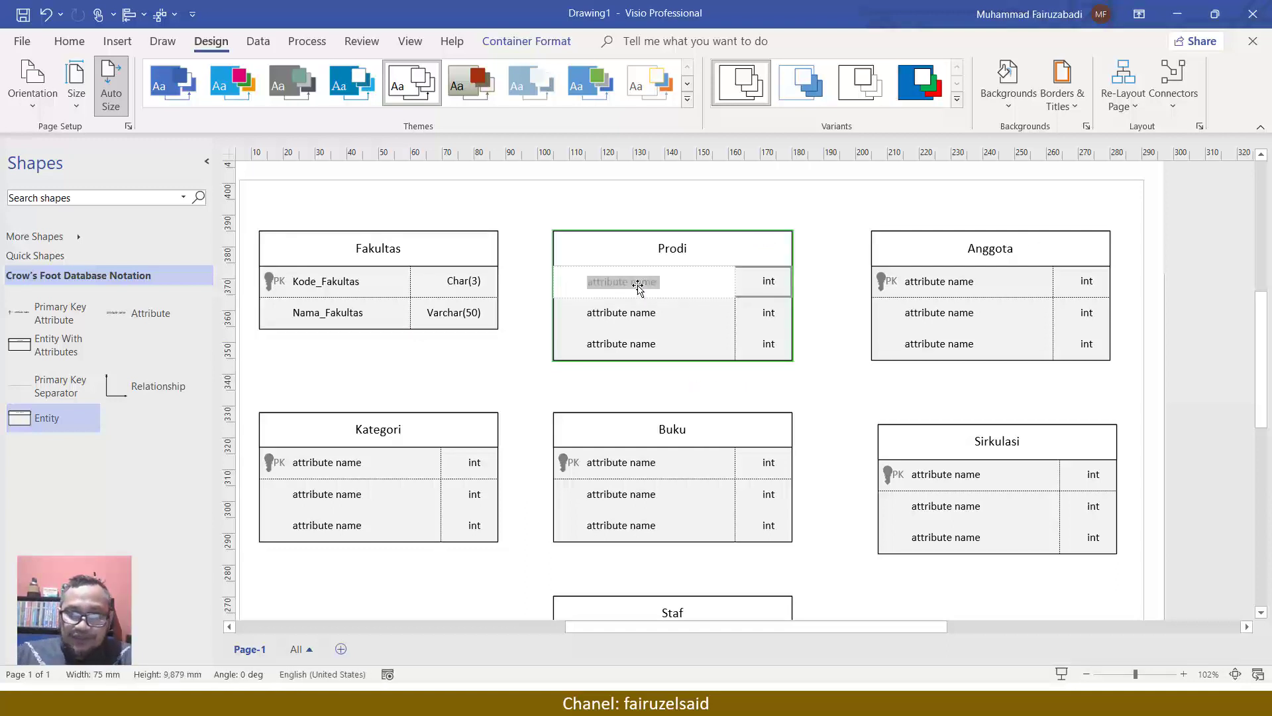
type("Kode_prodi")
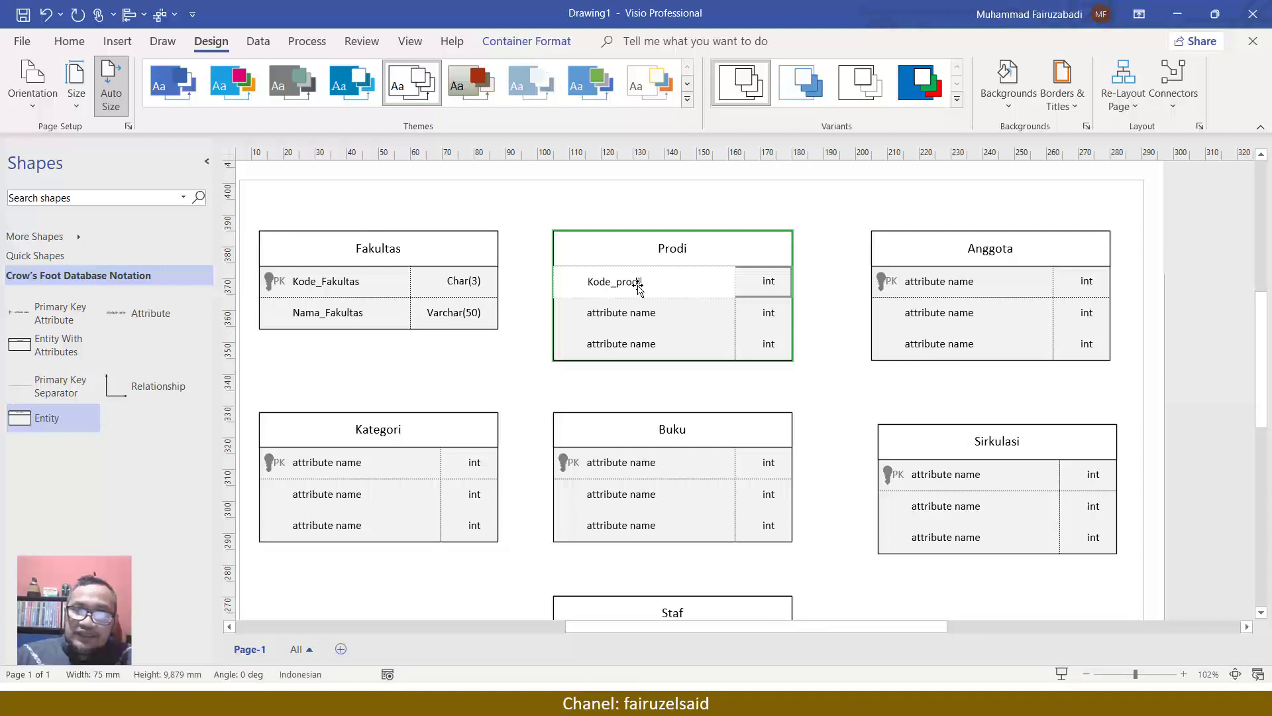
left_click(633, 315)
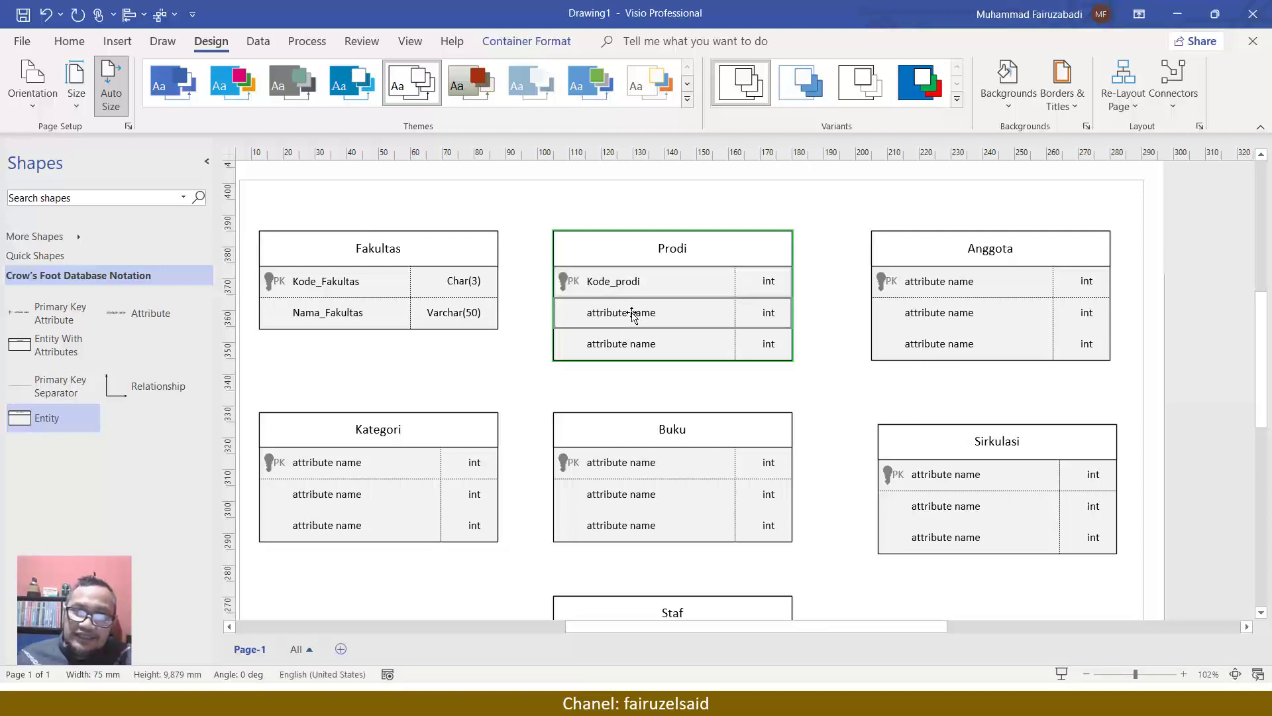
Name the second attribute of the Prodi entity Nama_Prodi and delete its unused third attribute.
left_click(632, 315)
triple_click(633, 317)
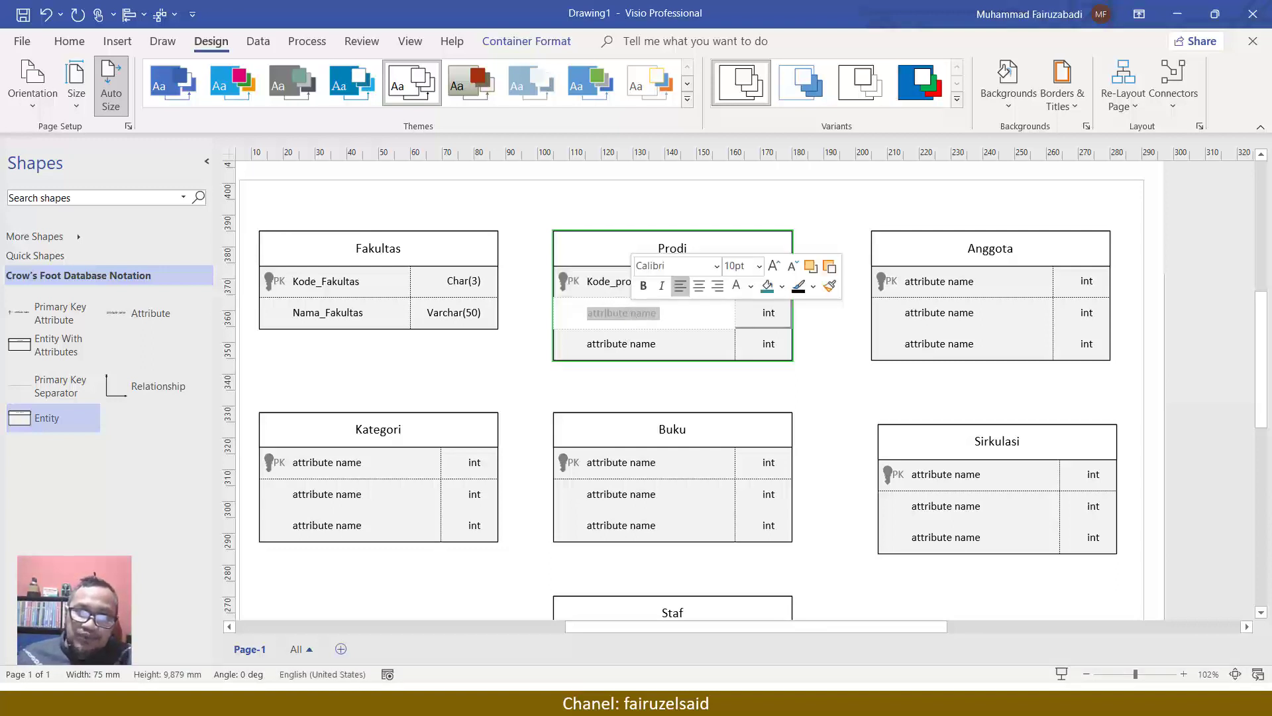
type("Nama_Prodi")
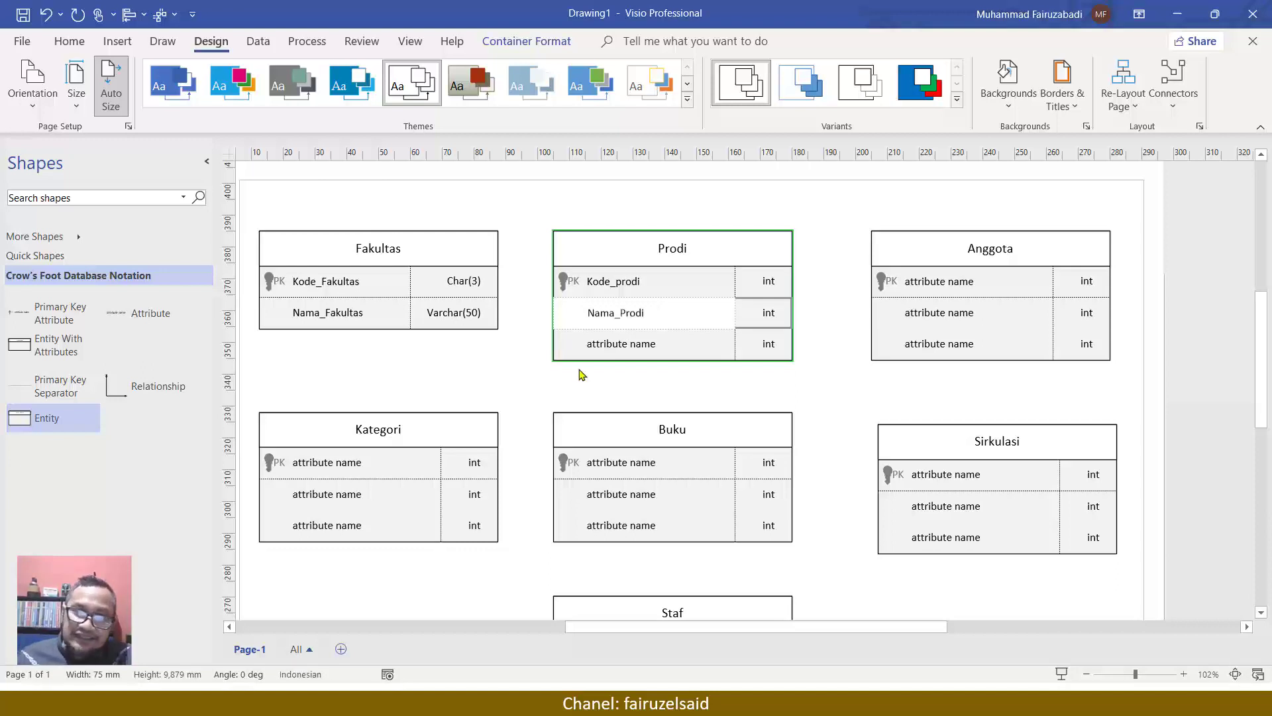
left_click(518, 358)
left_click(602, 346)
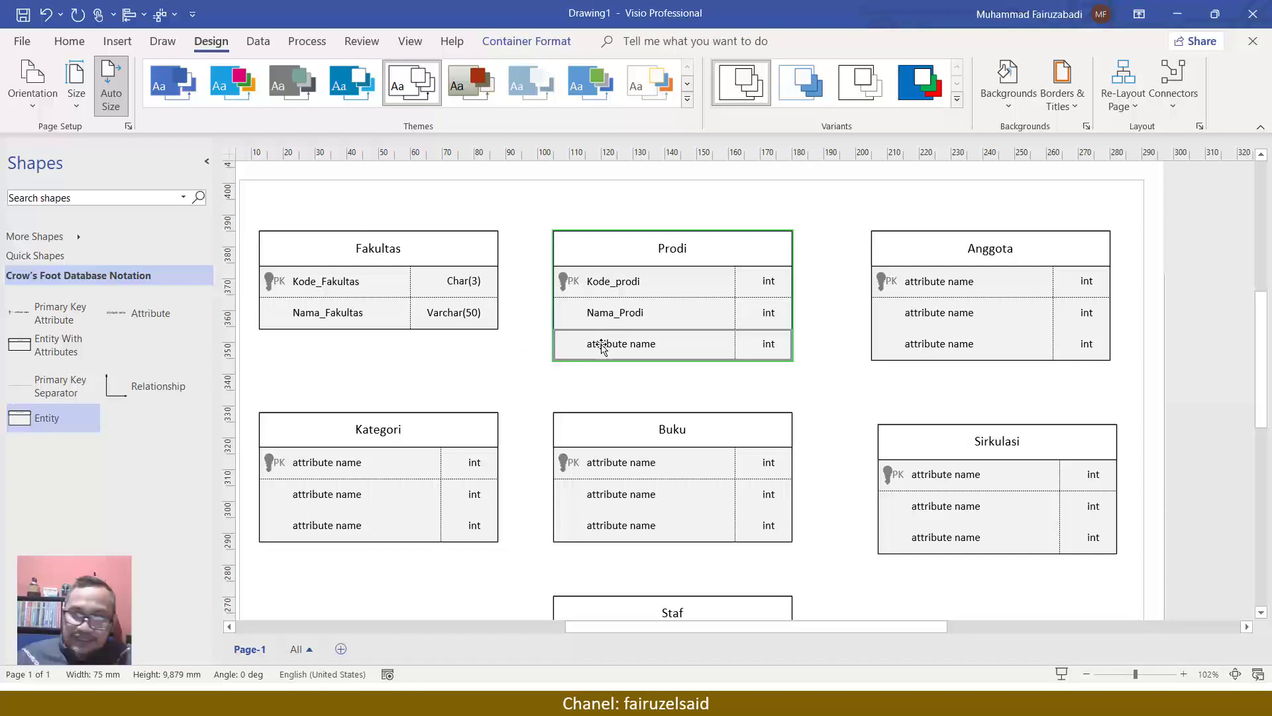
key("Delete")
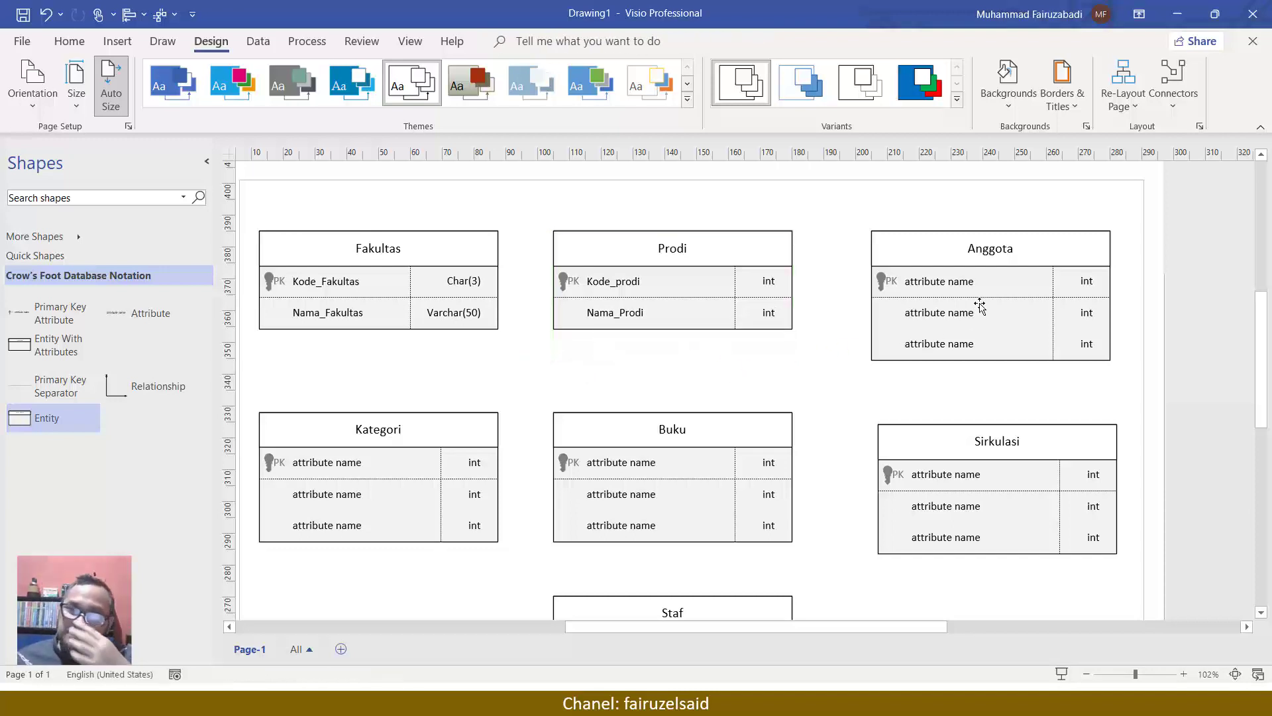
Name the primary key attribute of the Anggota entity No_Anggota and its second attribute Nama_Anggota.
double_click(972, 284)
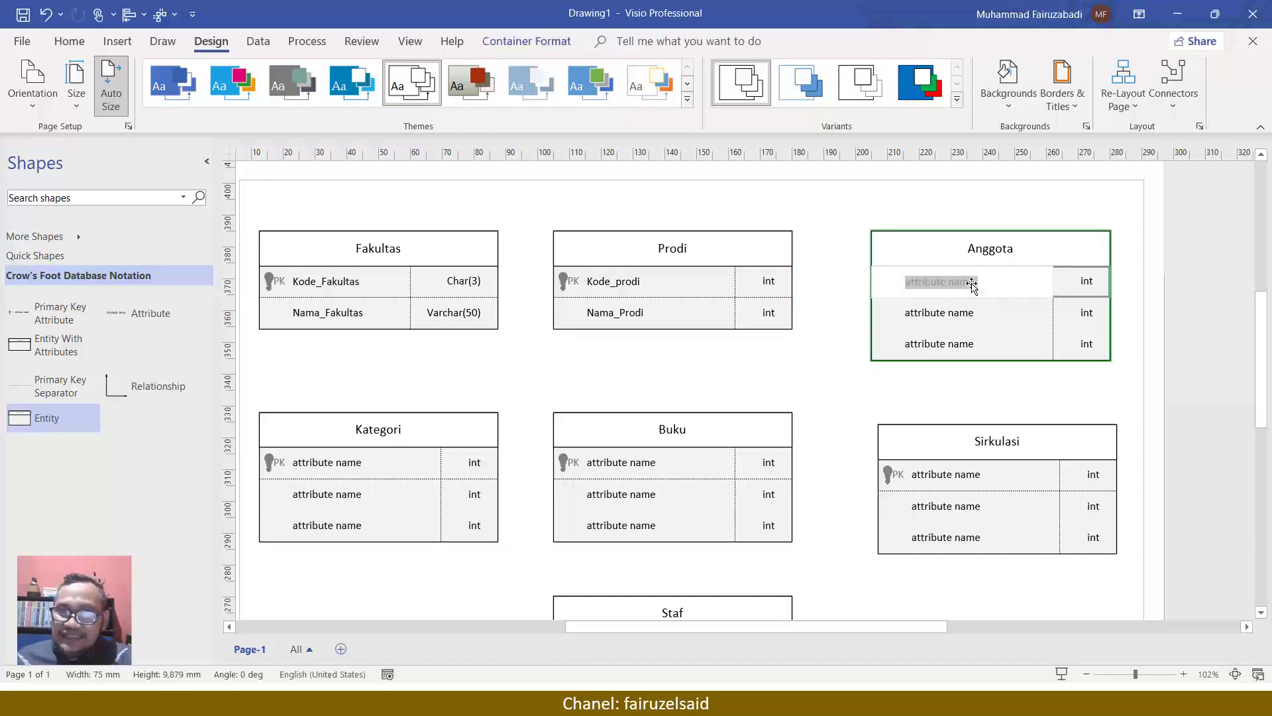
type("No_Anggota")
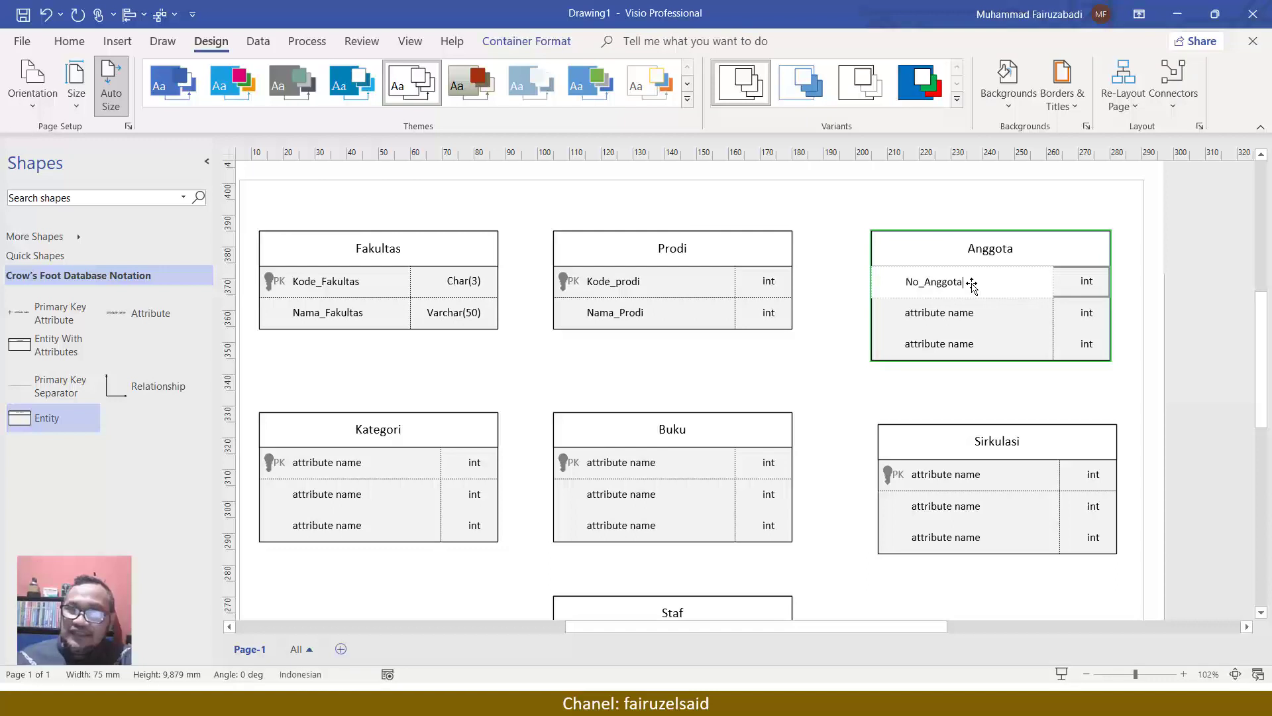
left_click(985, 328)
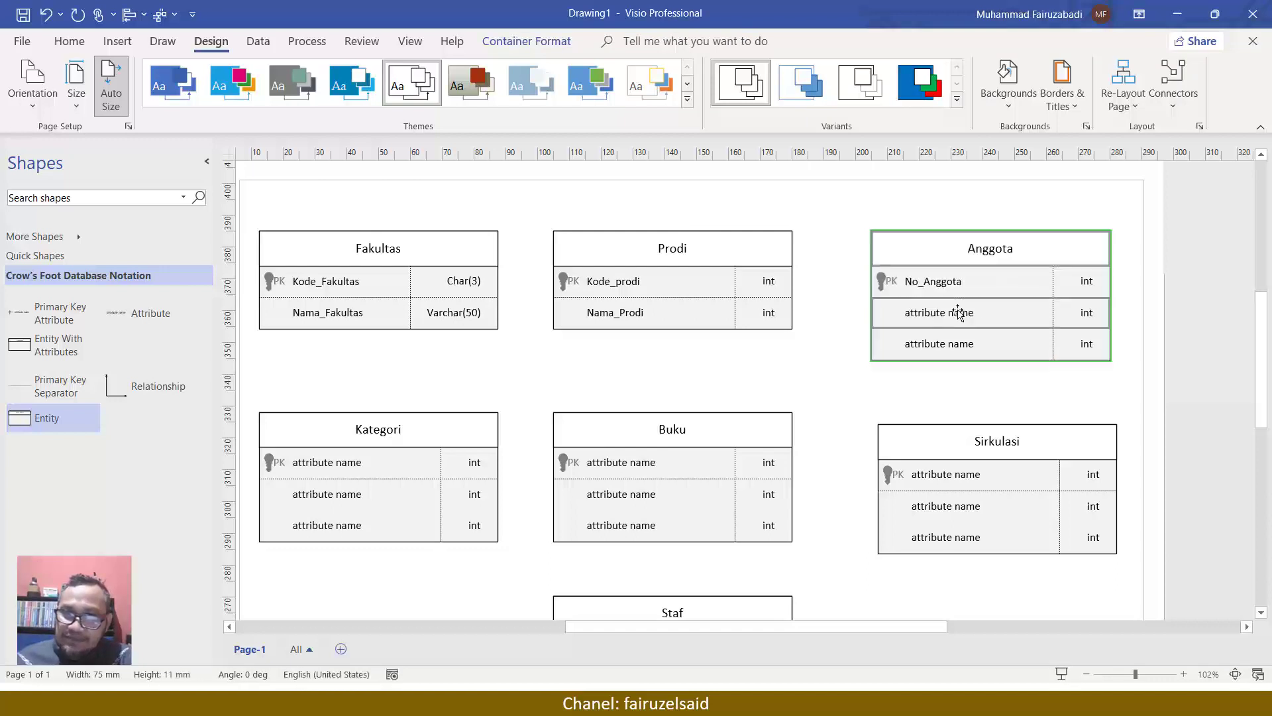
double_click(959, 313)
type("Nama")
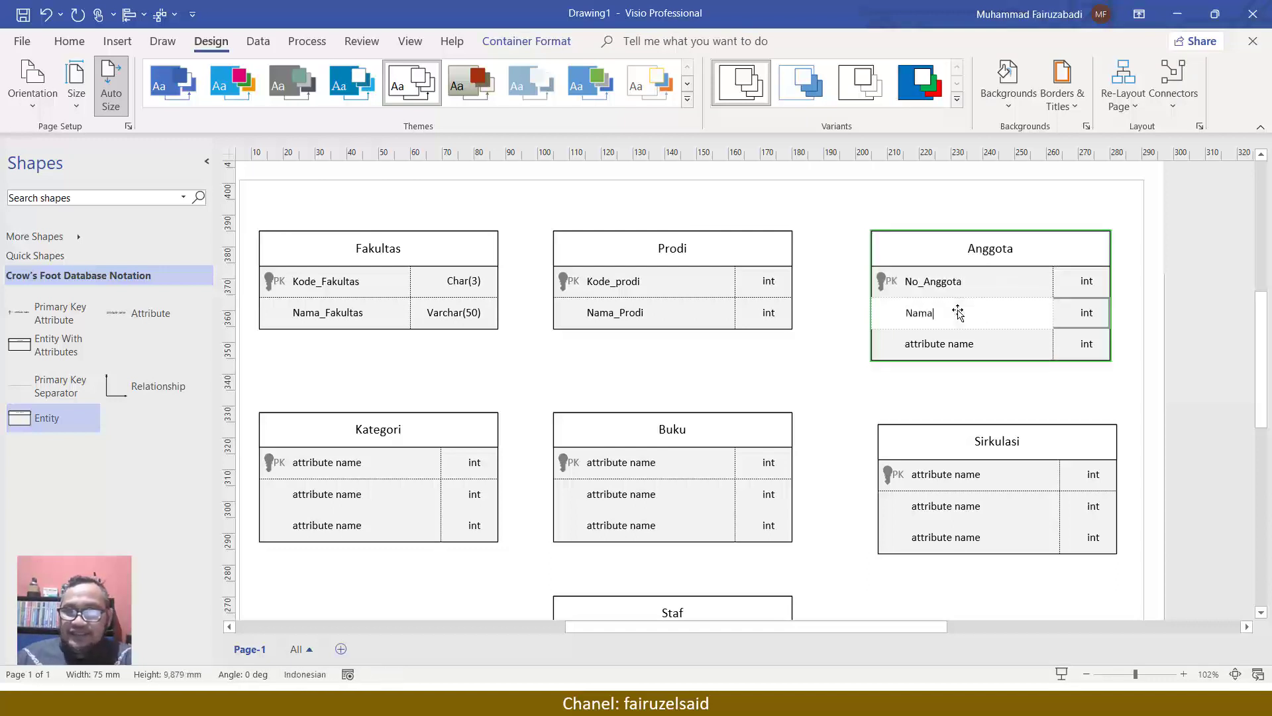
type("_Anggota")
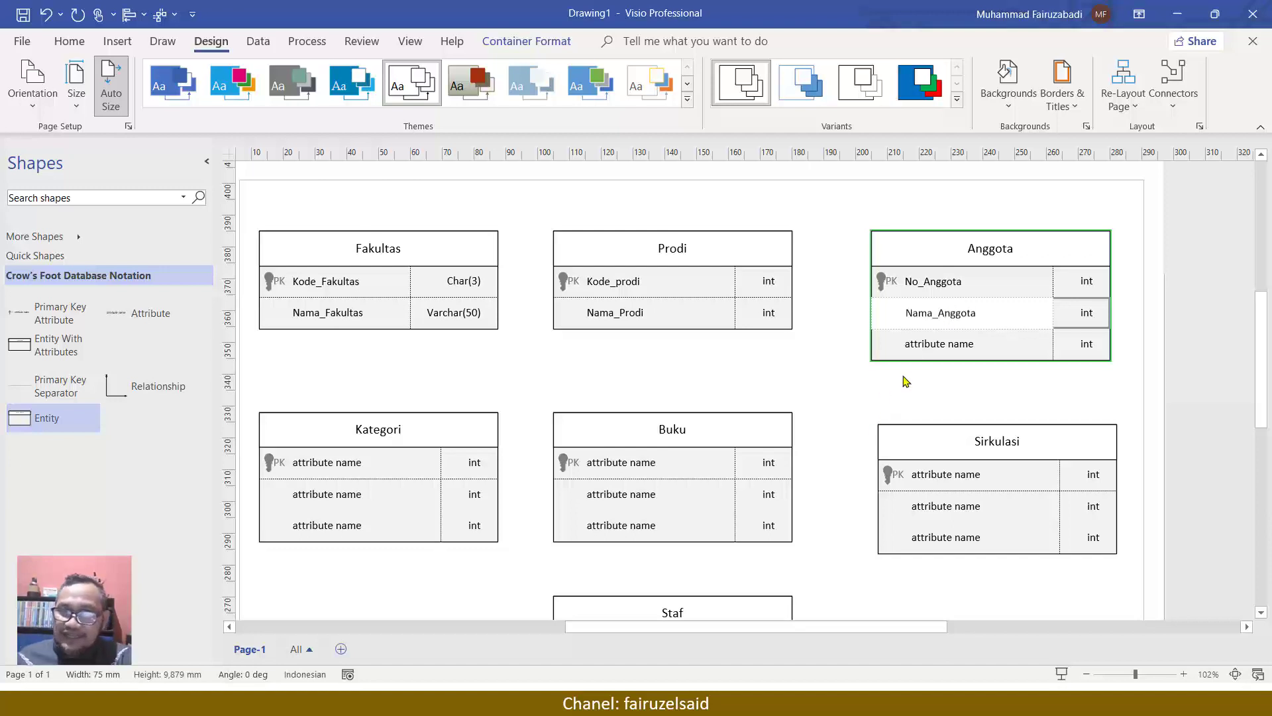
Name the third attribute of the Anggota entity Alamat.
left_click(930, 346)
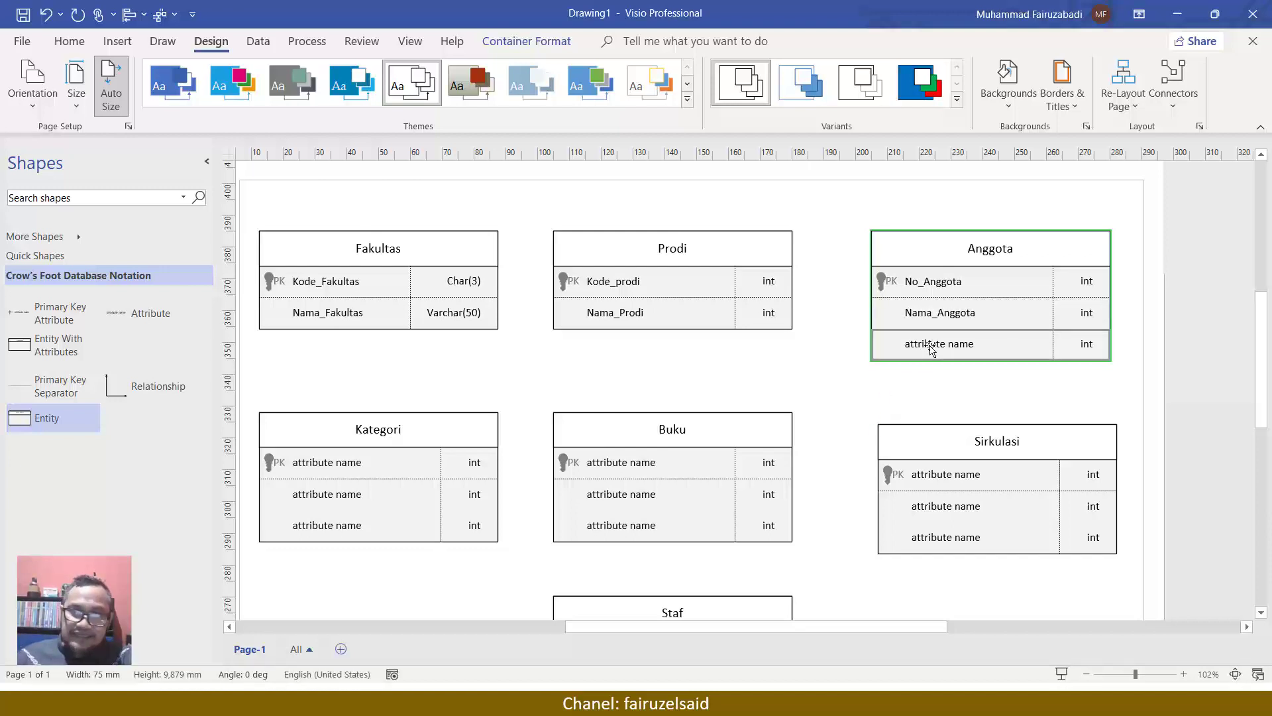
double_click(930, 346)
type("A")
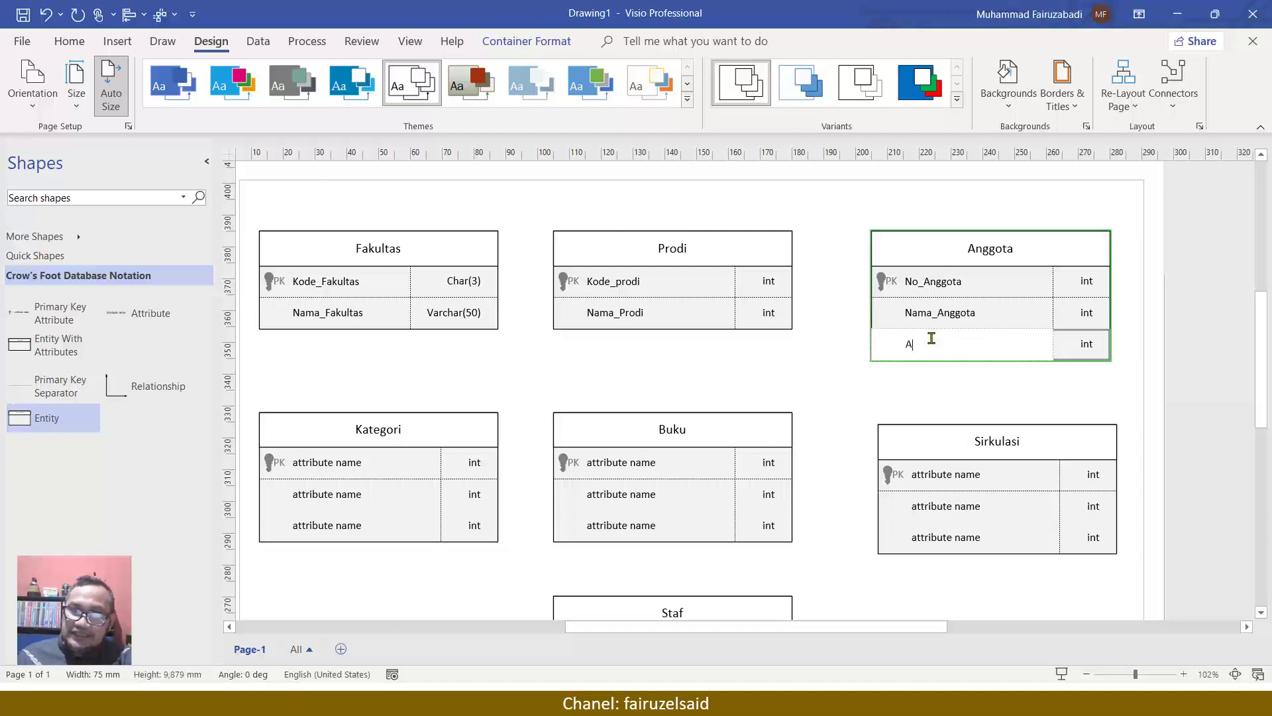
type("lamat")
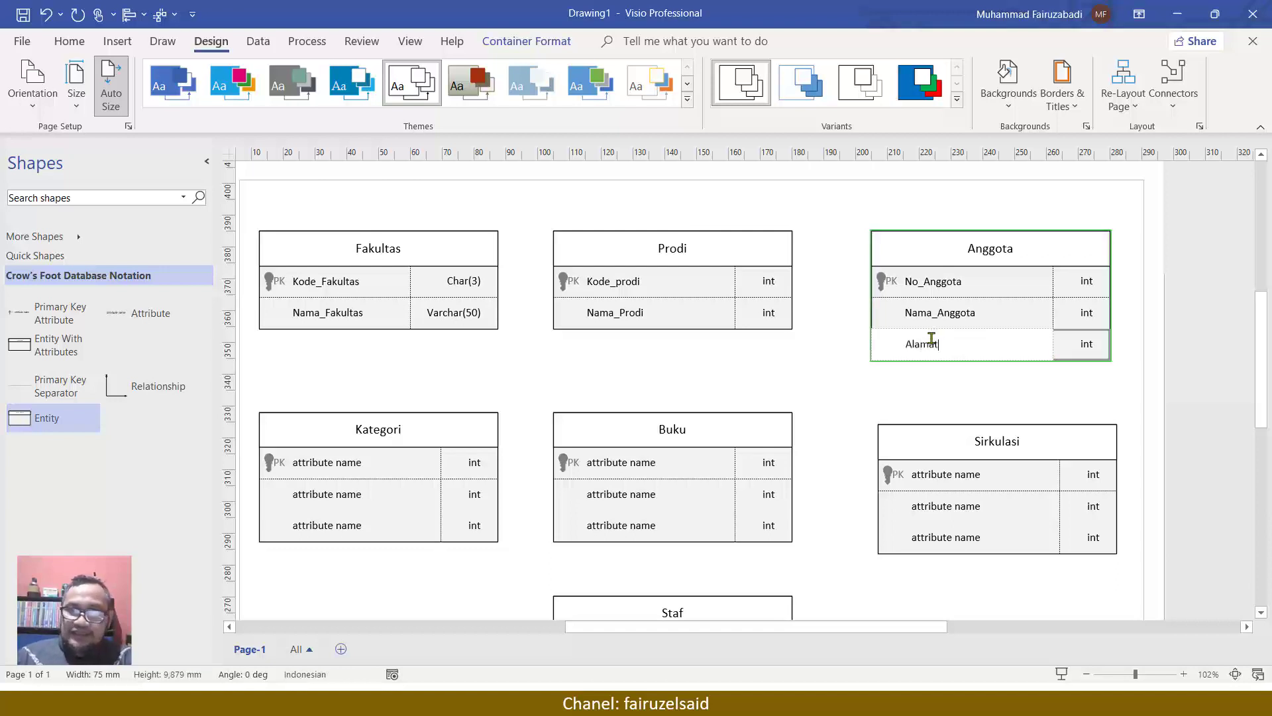
left_click(932, 400)
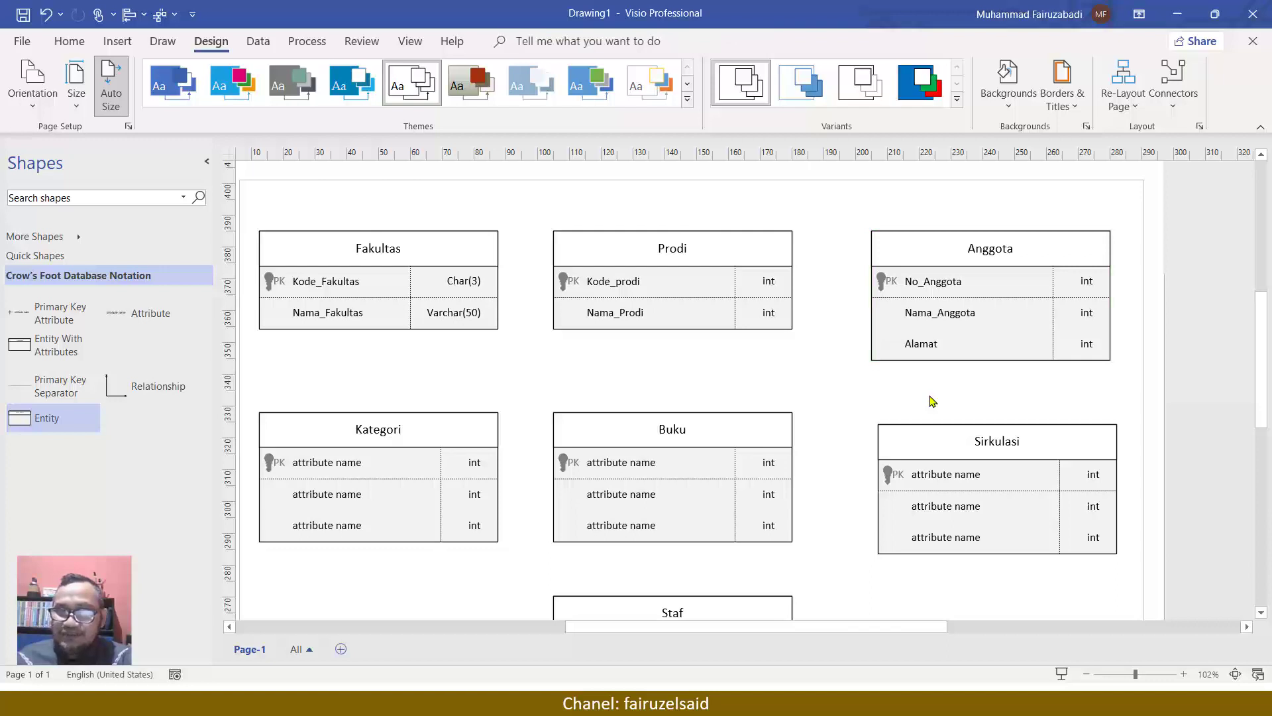
Set the data type of the Kode_prodi attribute in the Prodi entity to Char(3).
left_click(765, 282)
left_click(762, 282)
type("Char(3)")
Copy the data type Varchar(50) from Nama_Fakultas to the Nama_Prodi attribute of the Prodi entity.
left_click(770, 315)
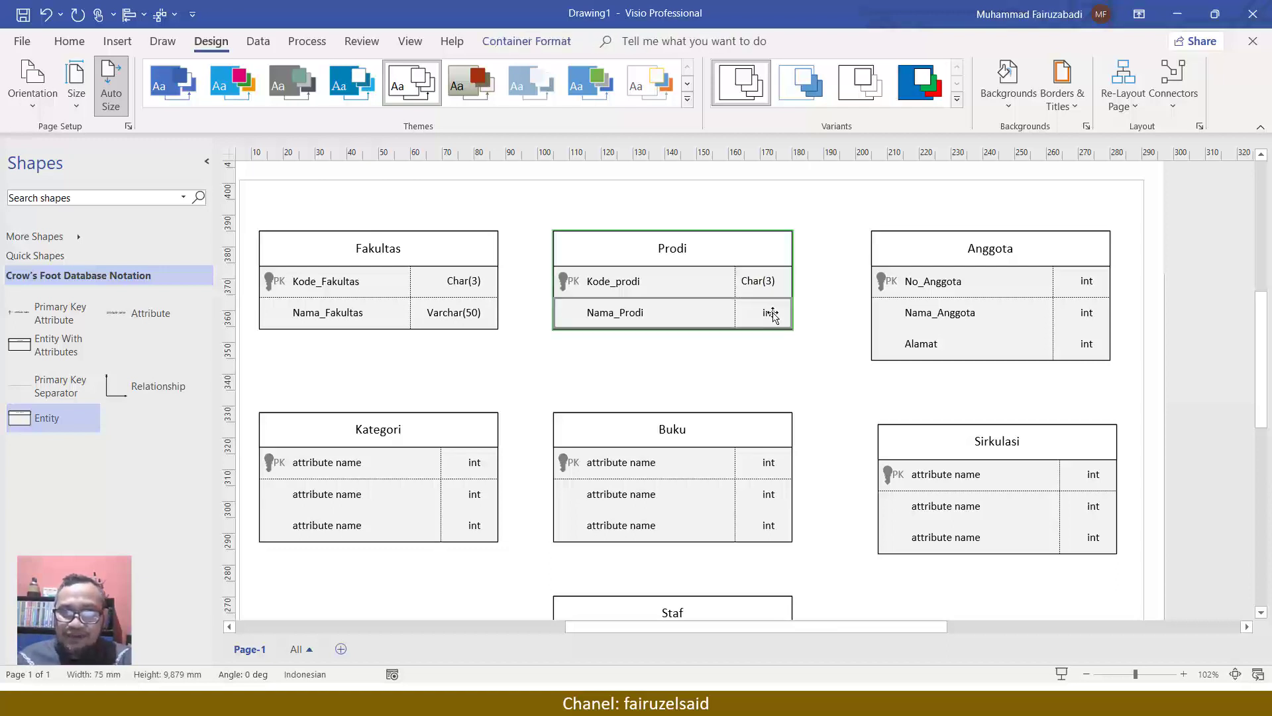
left_click(456, 311)
left_click(456, 311)
key("ctrl+c")
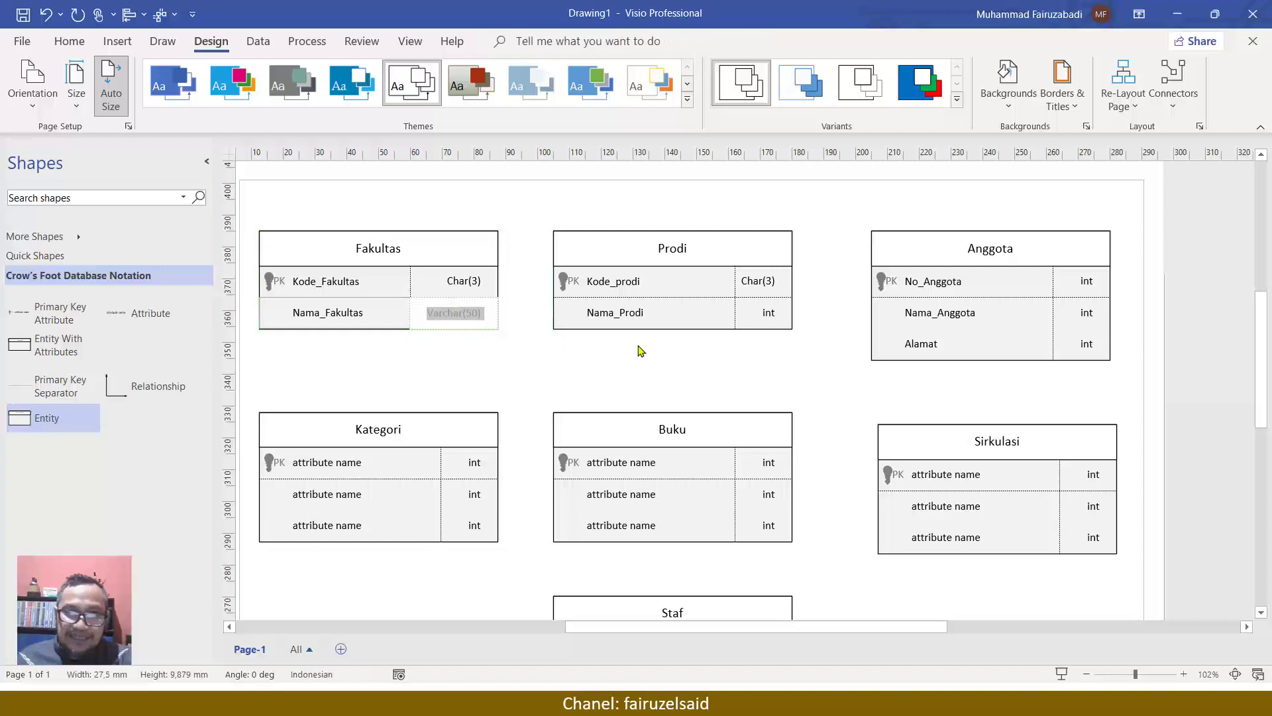
left_click(770, 313)
left_click(770, 313)
key("ctrl+v")
left_click(814, 353)
Widen the data type column of the Prodi entity so that Varchar(50) fits on one line.
left_click(740, 242)
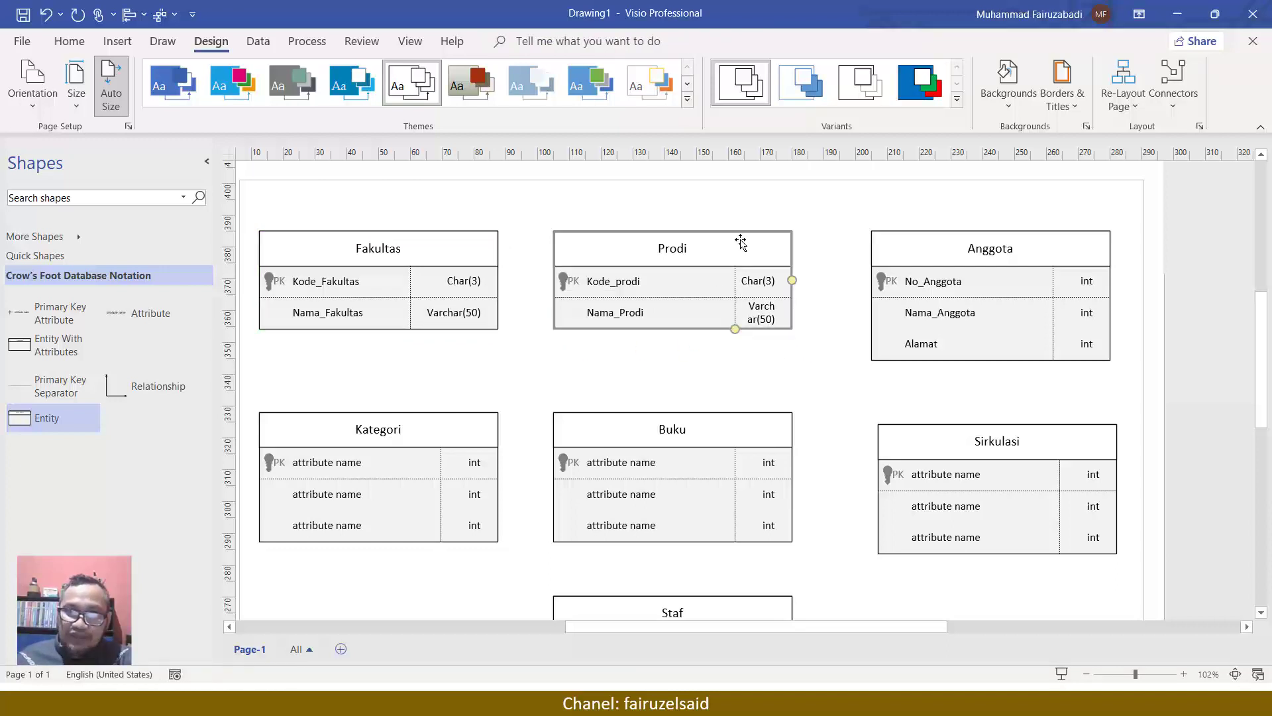
left_click_drag(734, 329, 685, 329)
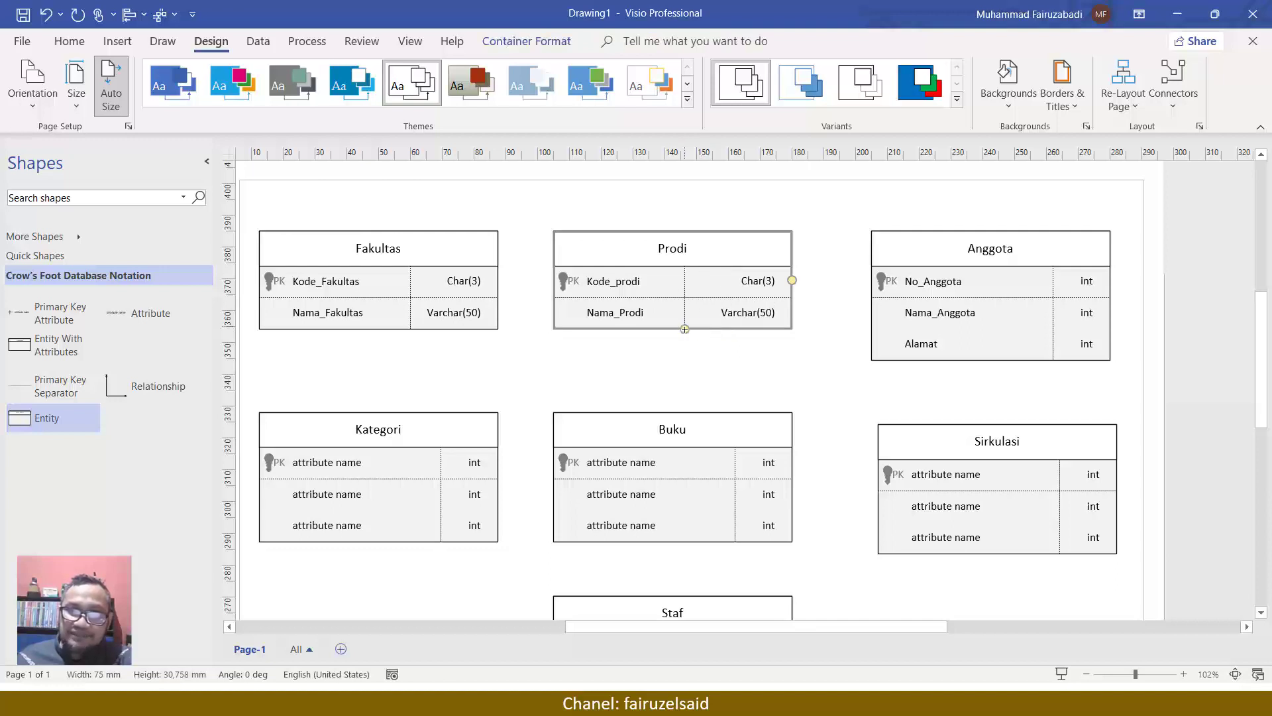
left_click(689, 363)
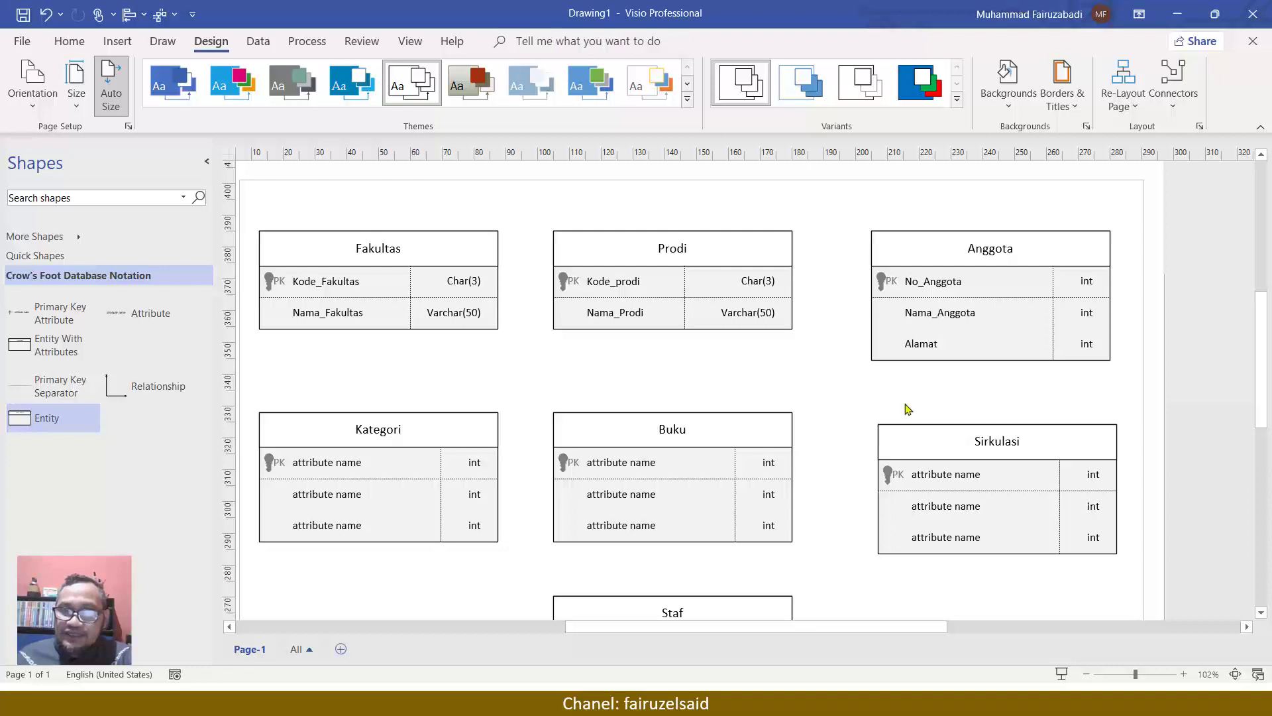
Set the data type of the No_Anggota attribute in the Anggota entity to Char(5).
double_click(1092, 287)
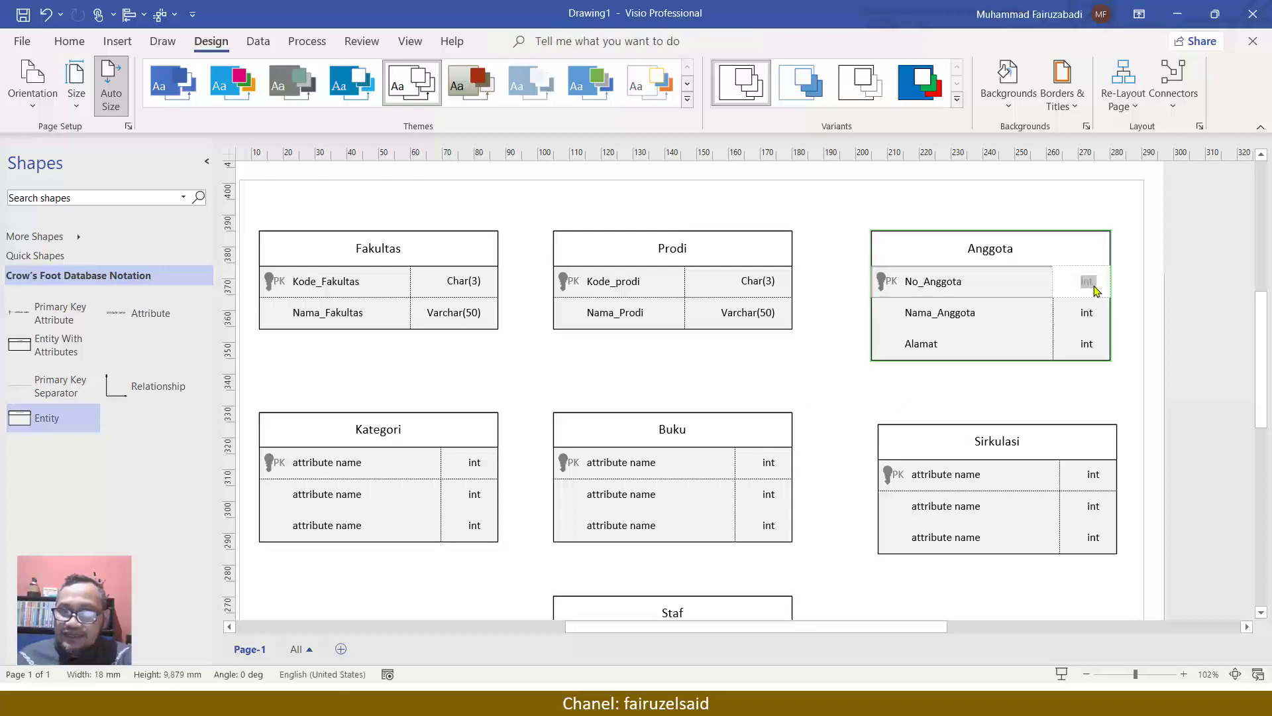
type("CHR")
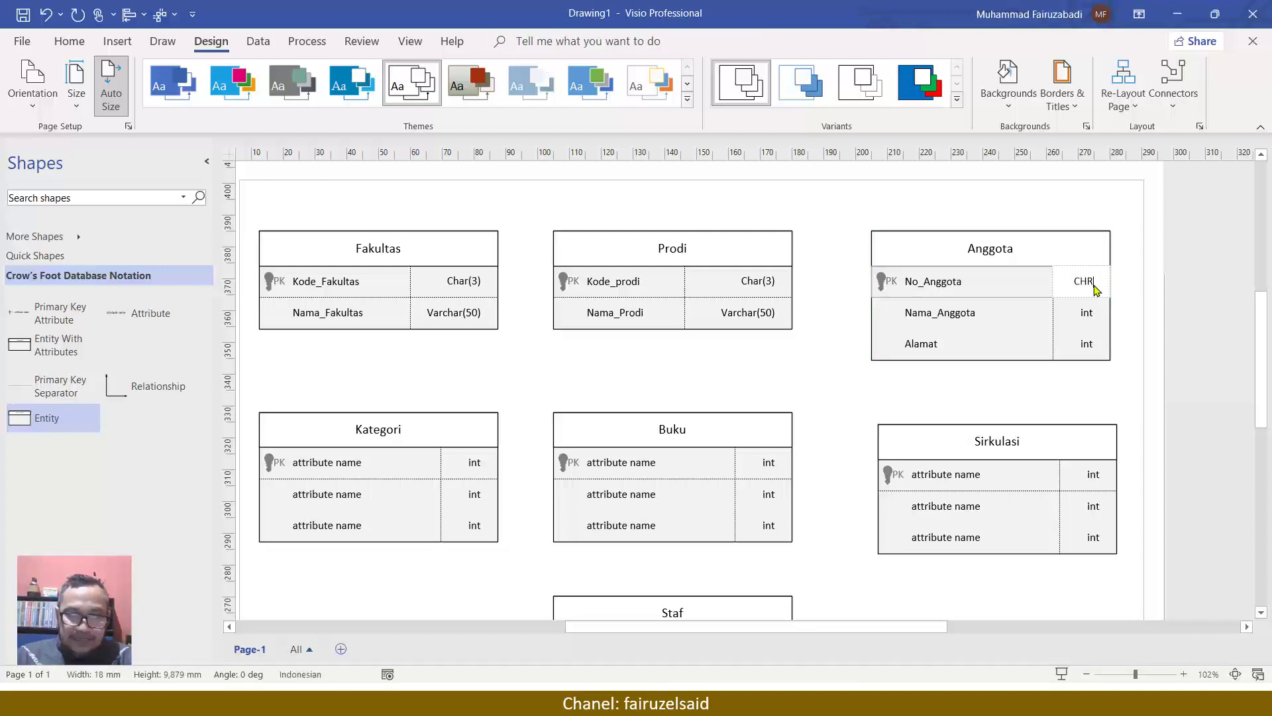
type("(")
key("BackSpace")
key("BackSpace")
key("BackSpace")
key("BackSpace")
type("har(5)")
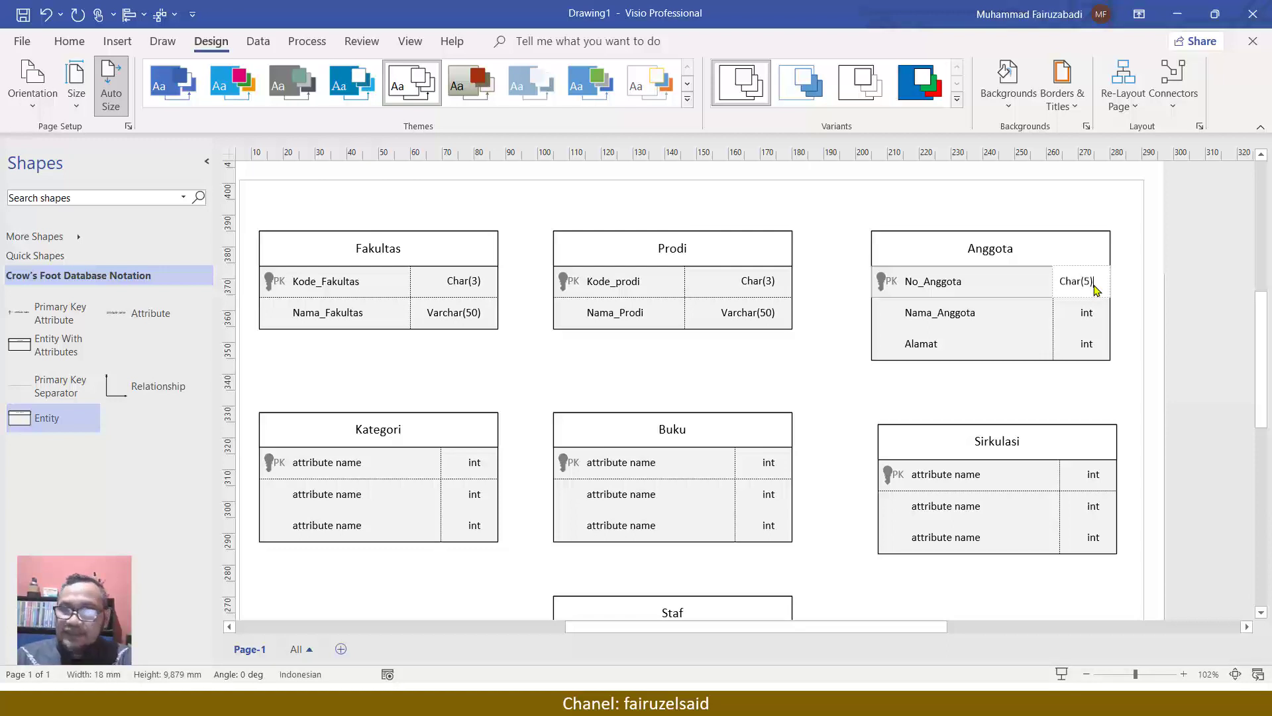
left_click(1117, 401)
Set the data type of Nama_Anggota to Varchar(50) and widen the Anggota entity's data type column to fit it.
double_click(1085, 321)
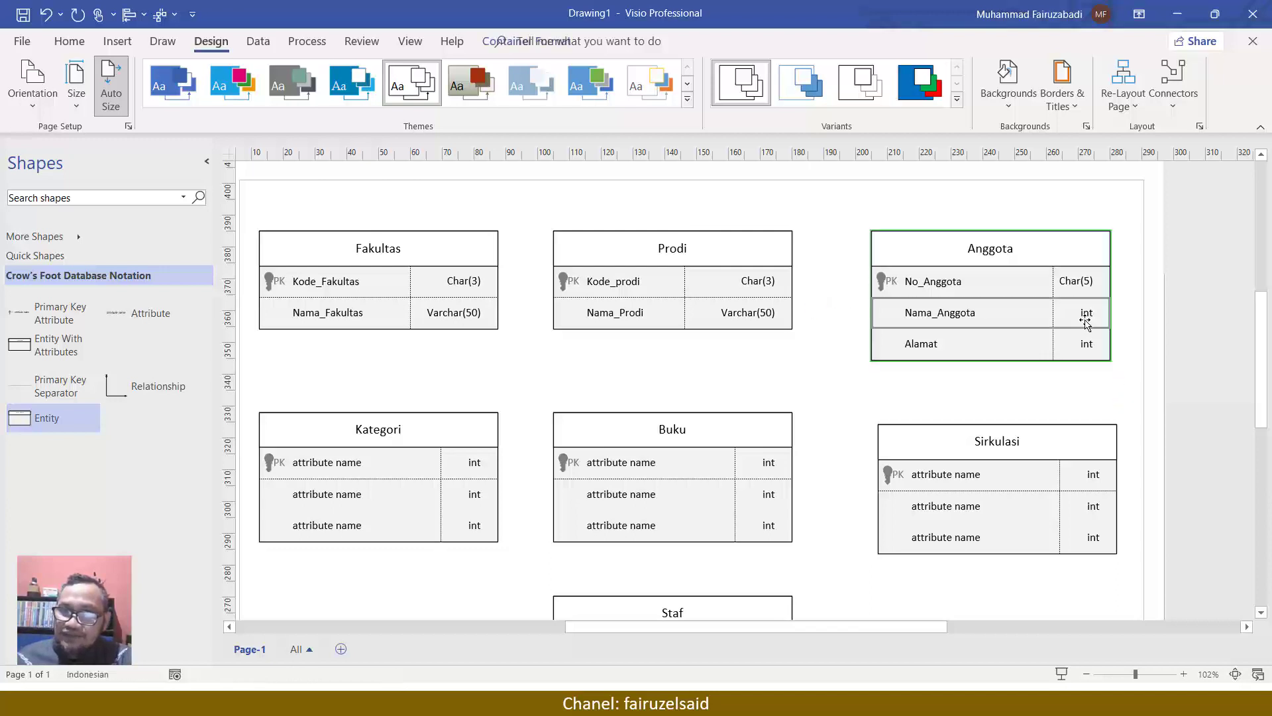
key("ctrl+v")
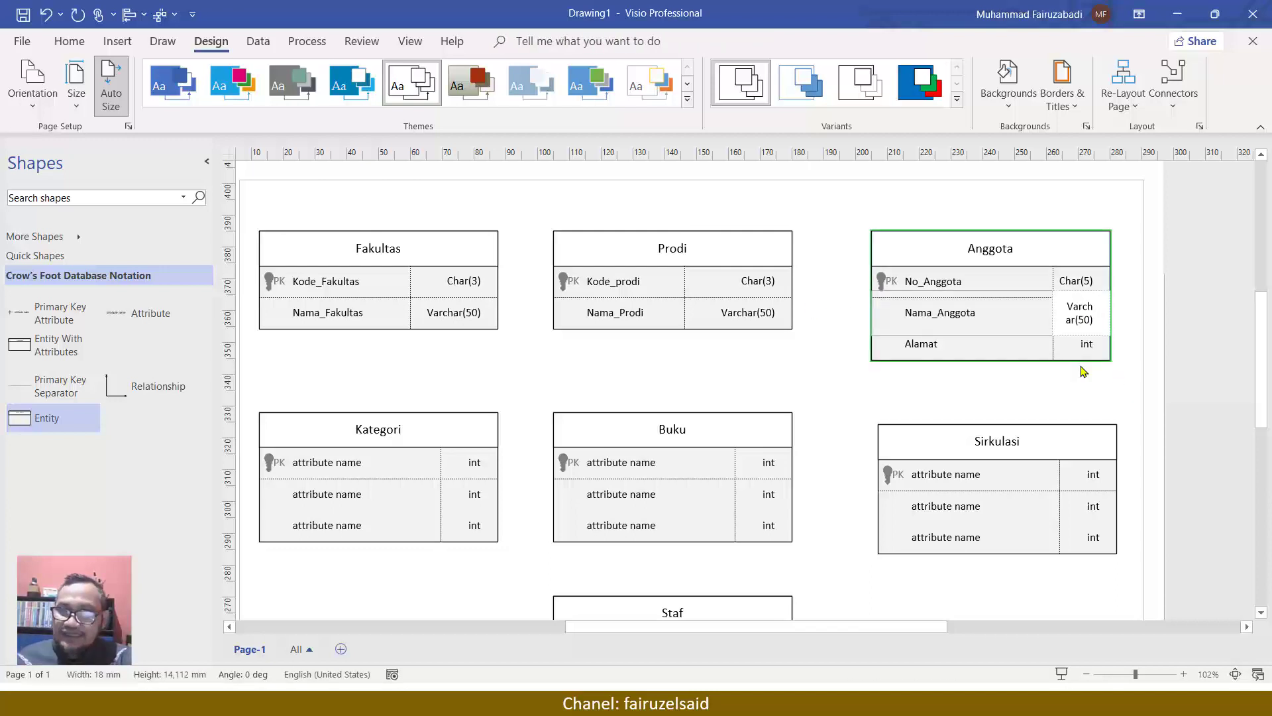
left_click(1086, 343)
left_click(1073, 247)
left_click_drag(1056, 363, 1017, 363)
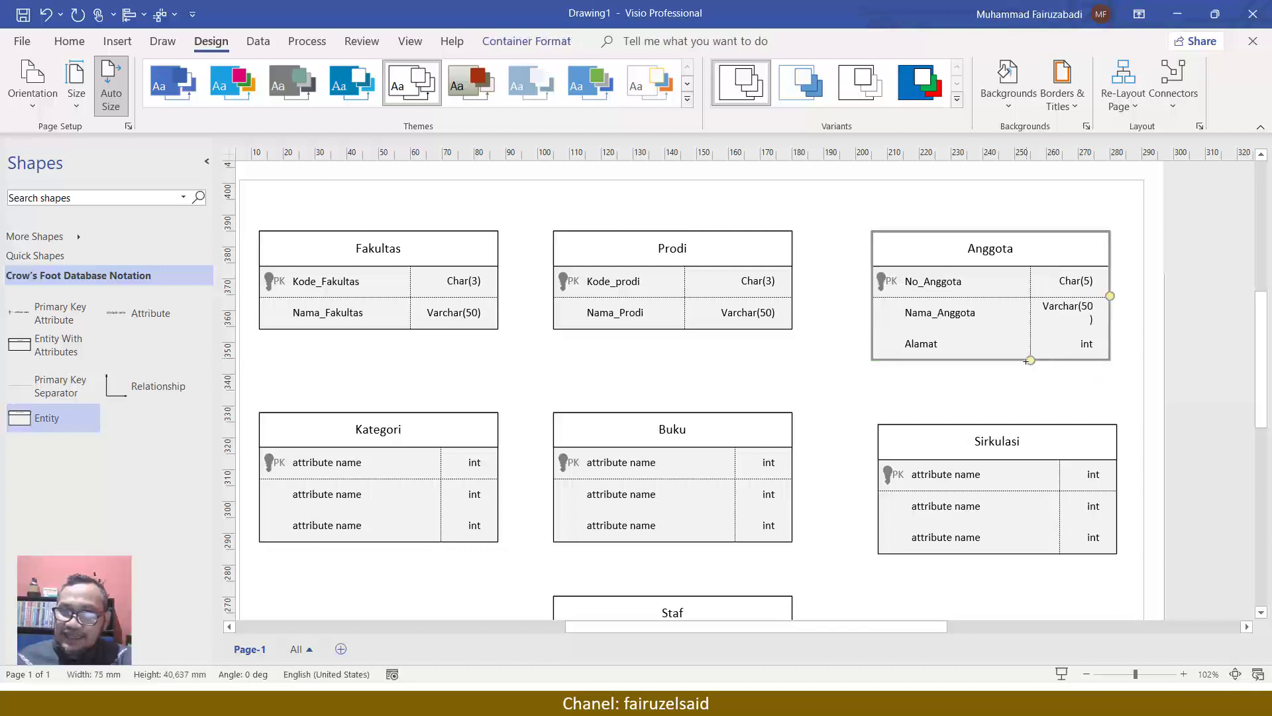
Copy the data type of Nama_Anggota to the Alamat attribute and change its length to make it Varchar(100).
double_click(1084, 314)
key("ctrl+c")
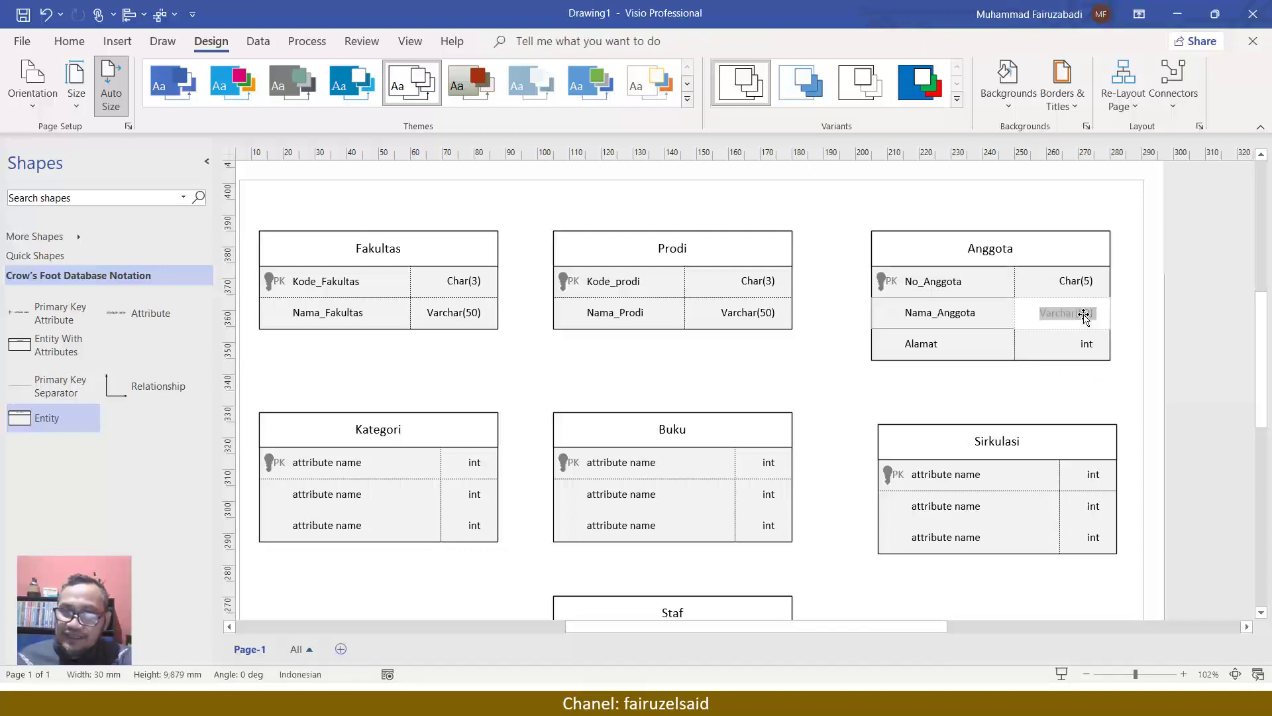
left_click(1085, 345)
double_click(1087, 347)
key("ctrl+v")
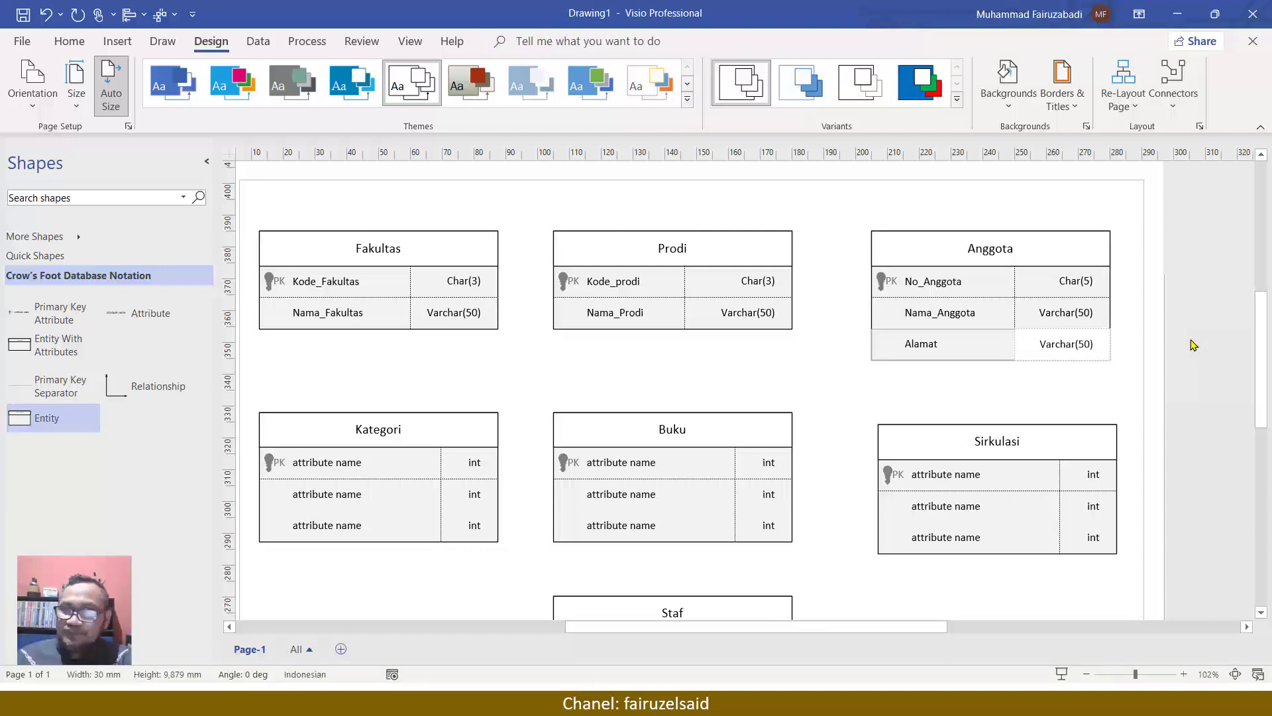
key("shift+Right")
key("shift+Right")
type("100")
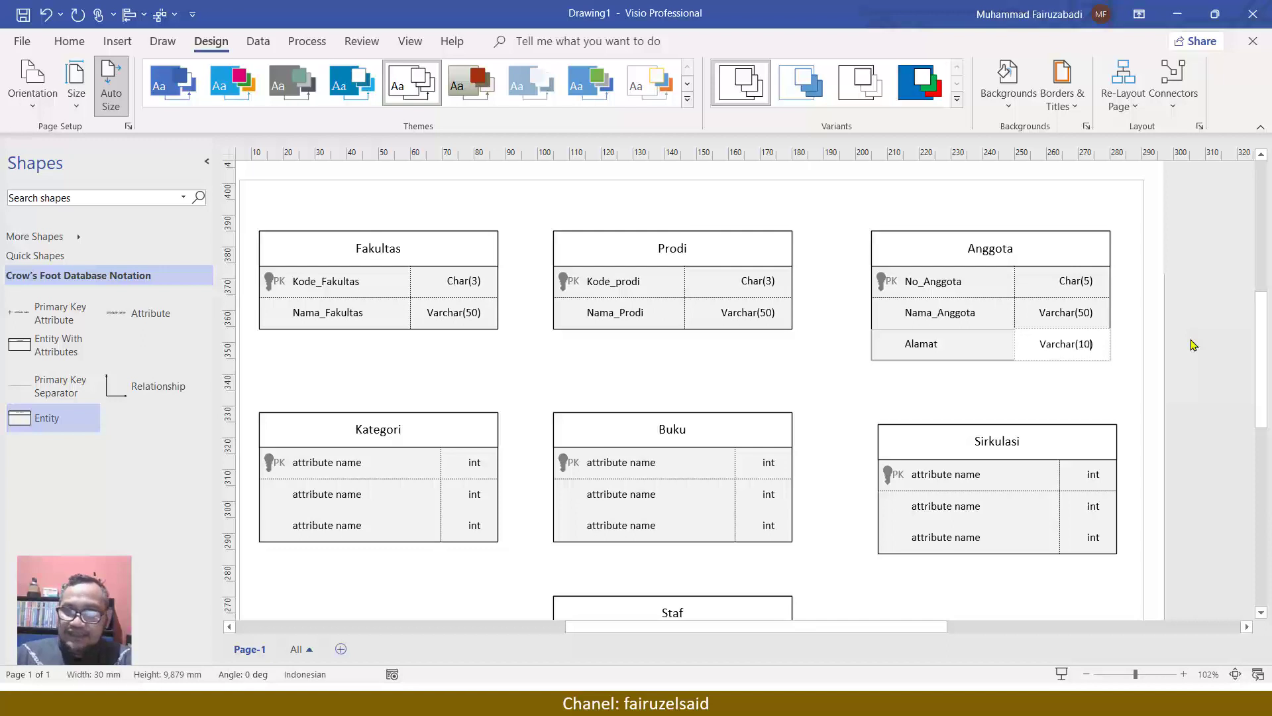
left_click(992, 384)
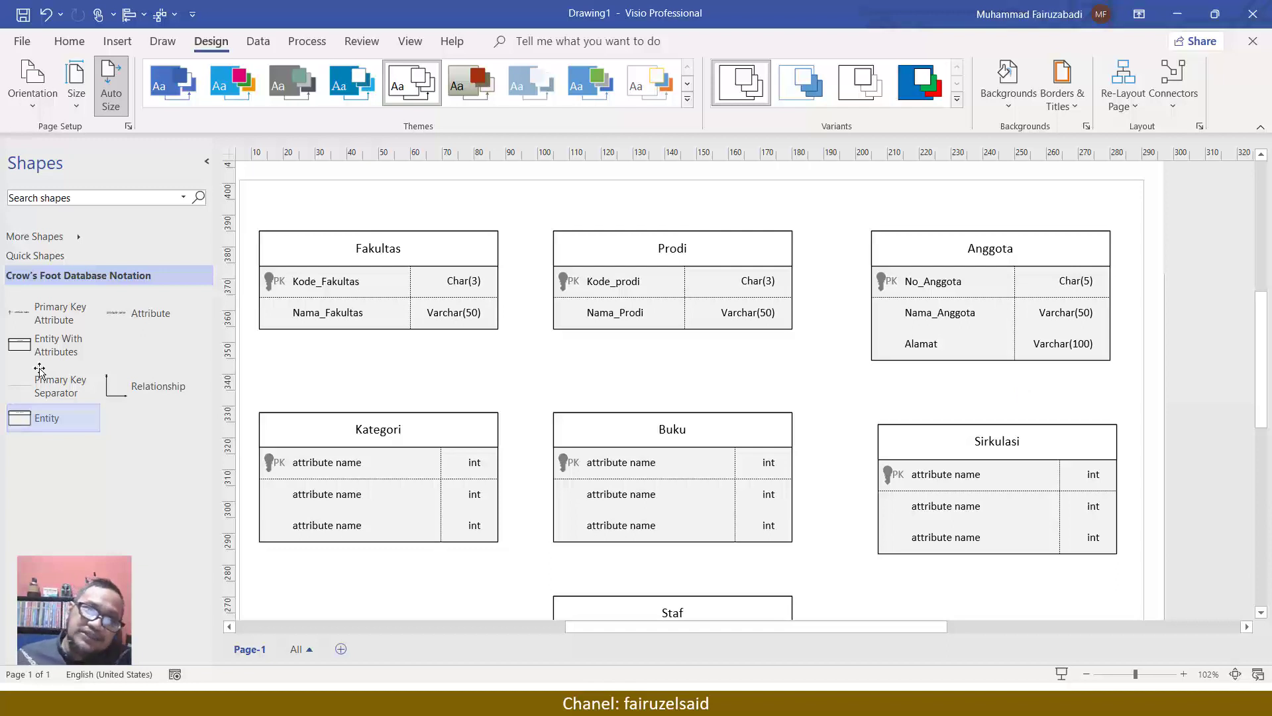
left_click(434, 249)
left_click(652, 238)
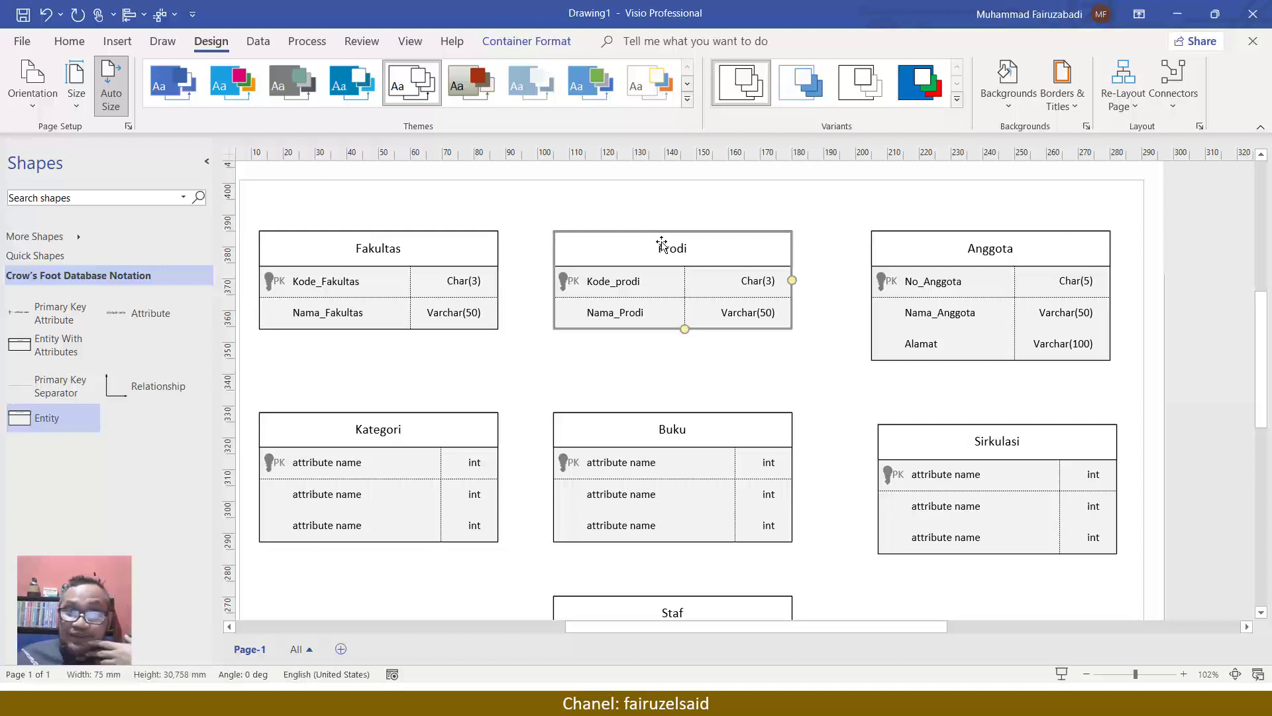
left_click(321, 282)
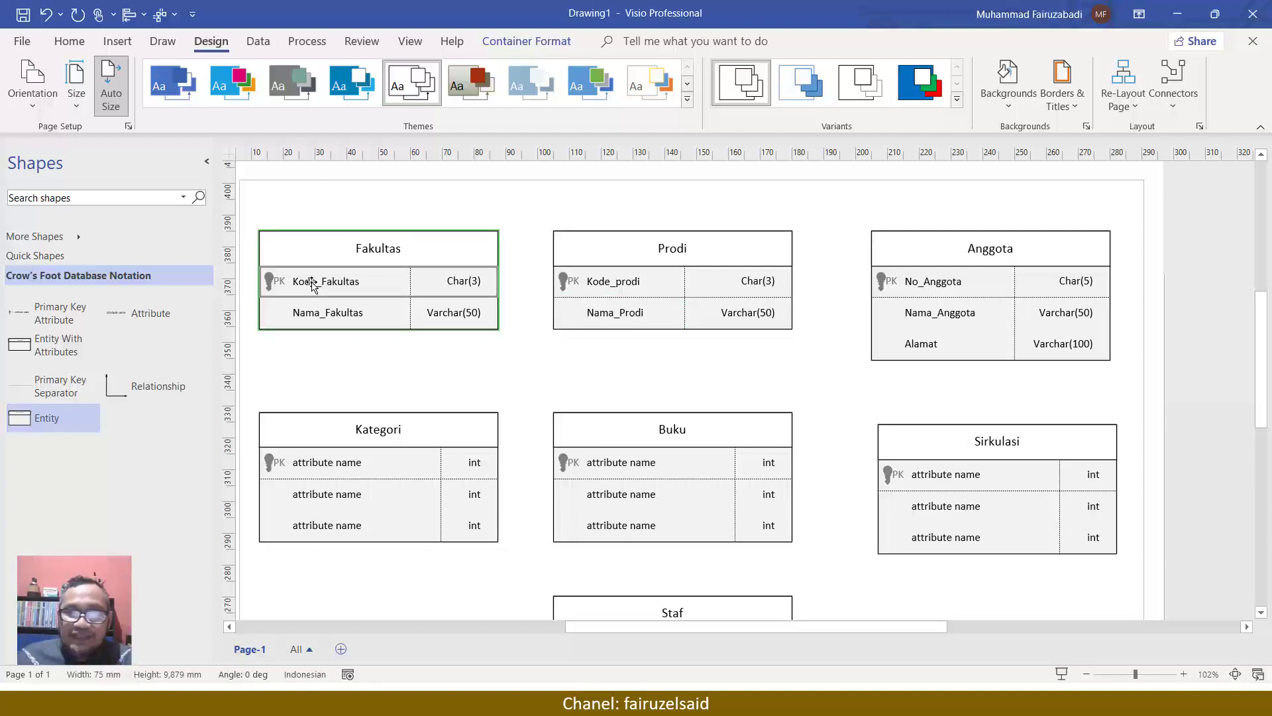
Copy the Kode_Fakultas attribute of Fakultas into the Prodi entity and place it directly below Kode_prodi.
left_click(640, 317)
key("ctrl+v")
left_click_drag(681, 347, 644, 309)
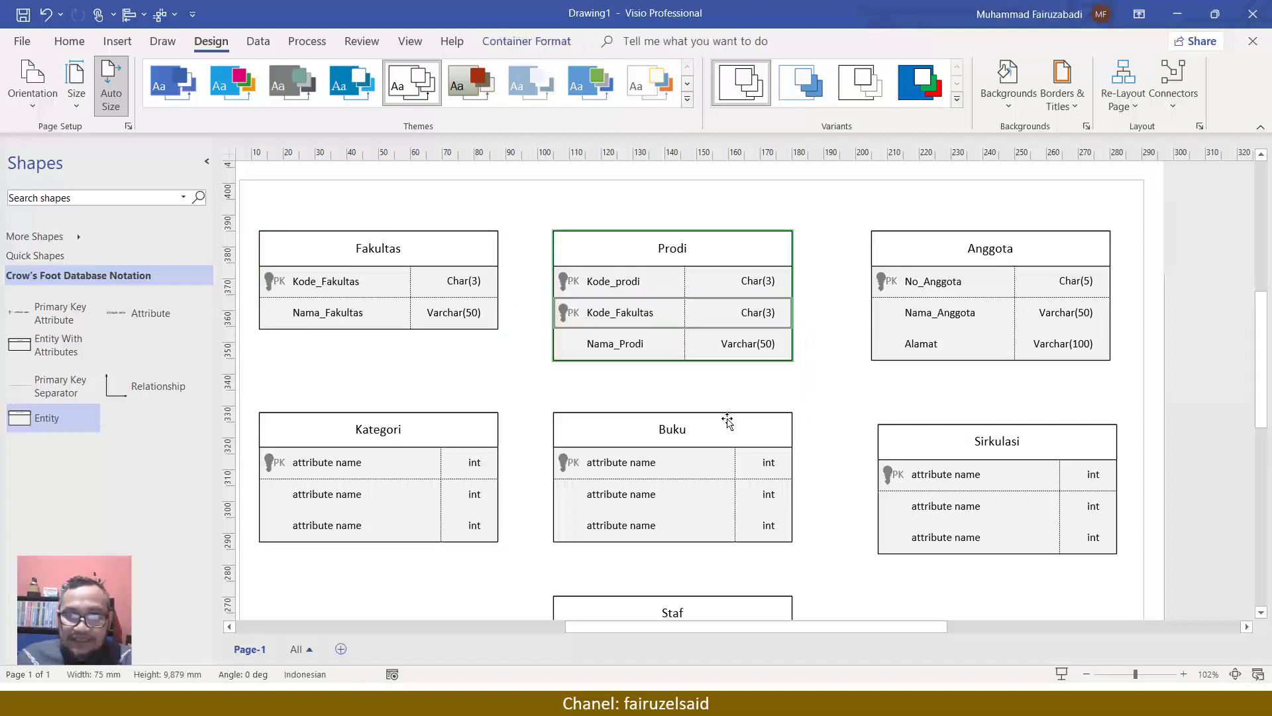
Make Kode_Fakultas in the Prodi entity a foreign key and remove its primary key setting.
right_click(591, 317)
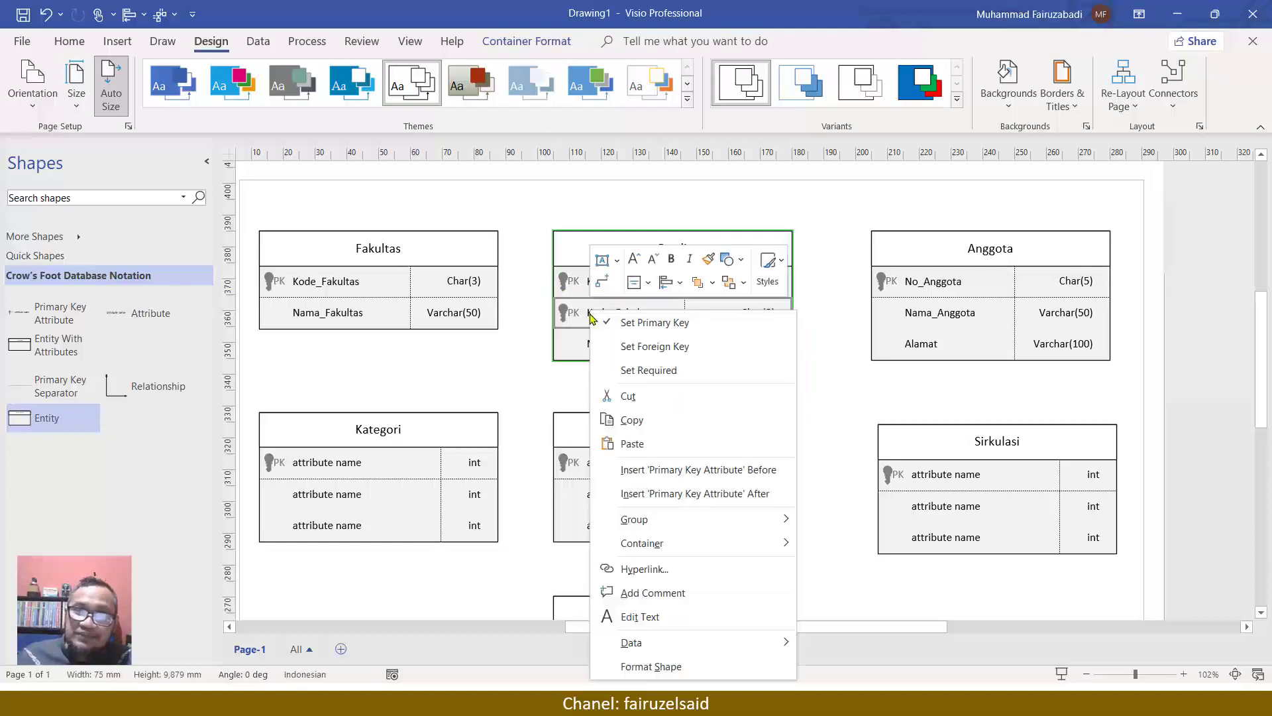
left_click(620, 345)
right_click(631, 322)
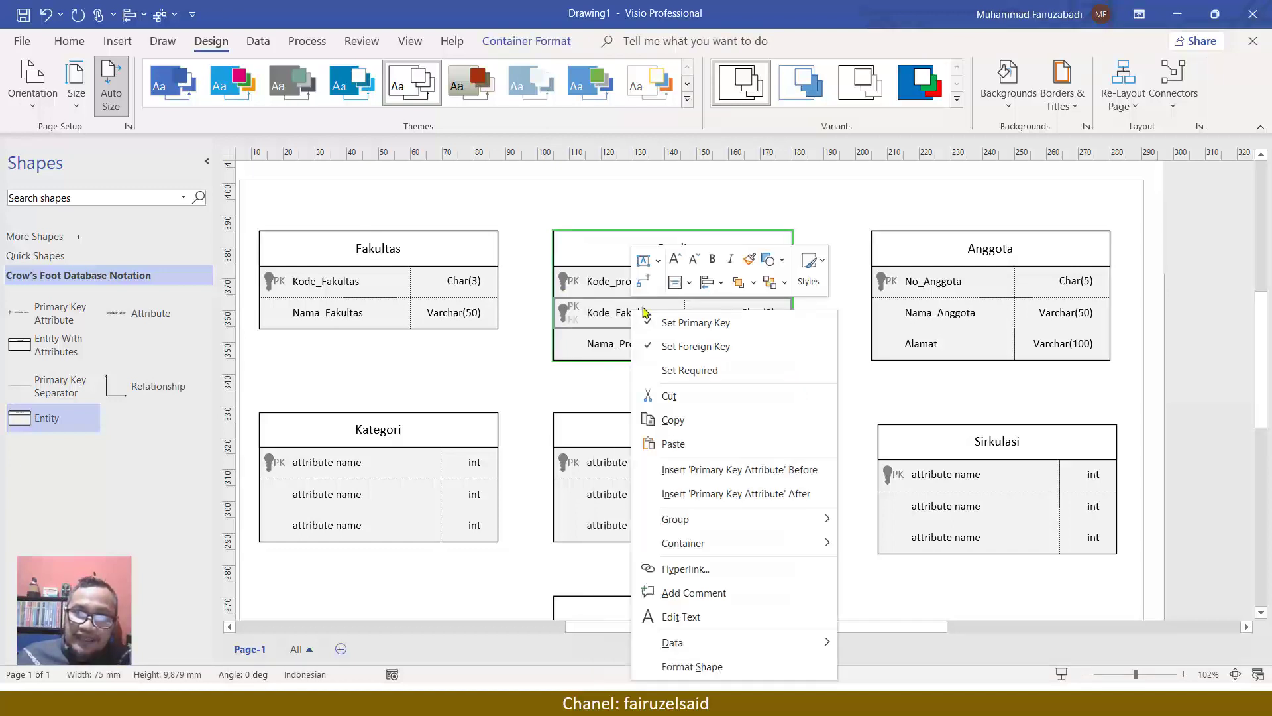
left_click(682, 322)
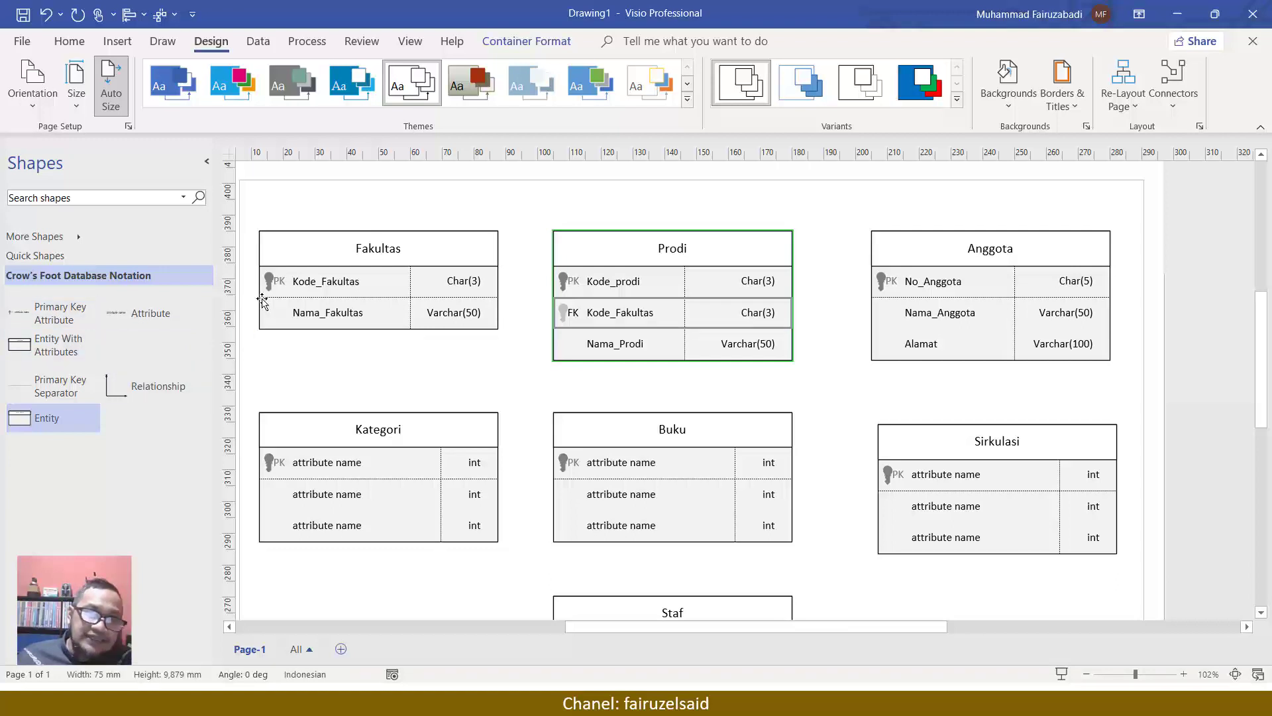
Connect Kode_Fakultas in the Fakultas entity to the Kode_Fakultas foreign key in Prodi with a connector.
left_click(69, 41)
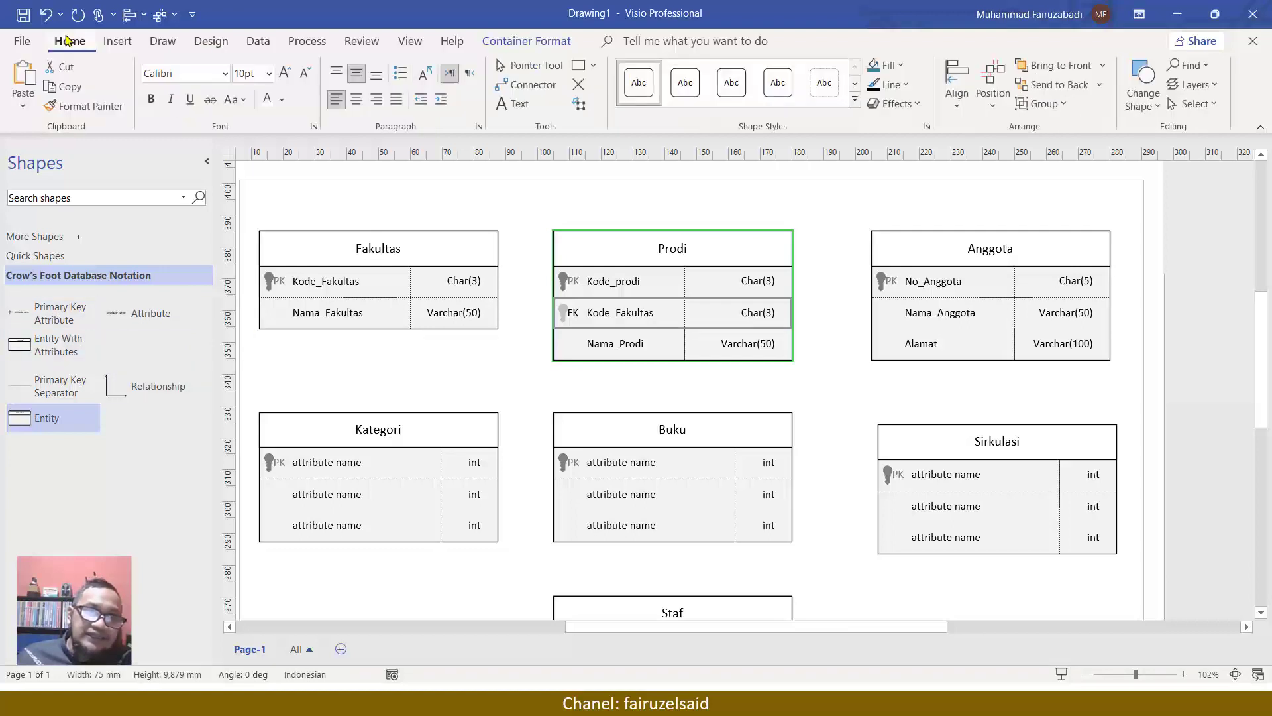
left_click(527, 84)
left_click_drag(498, 286, 553, 314)
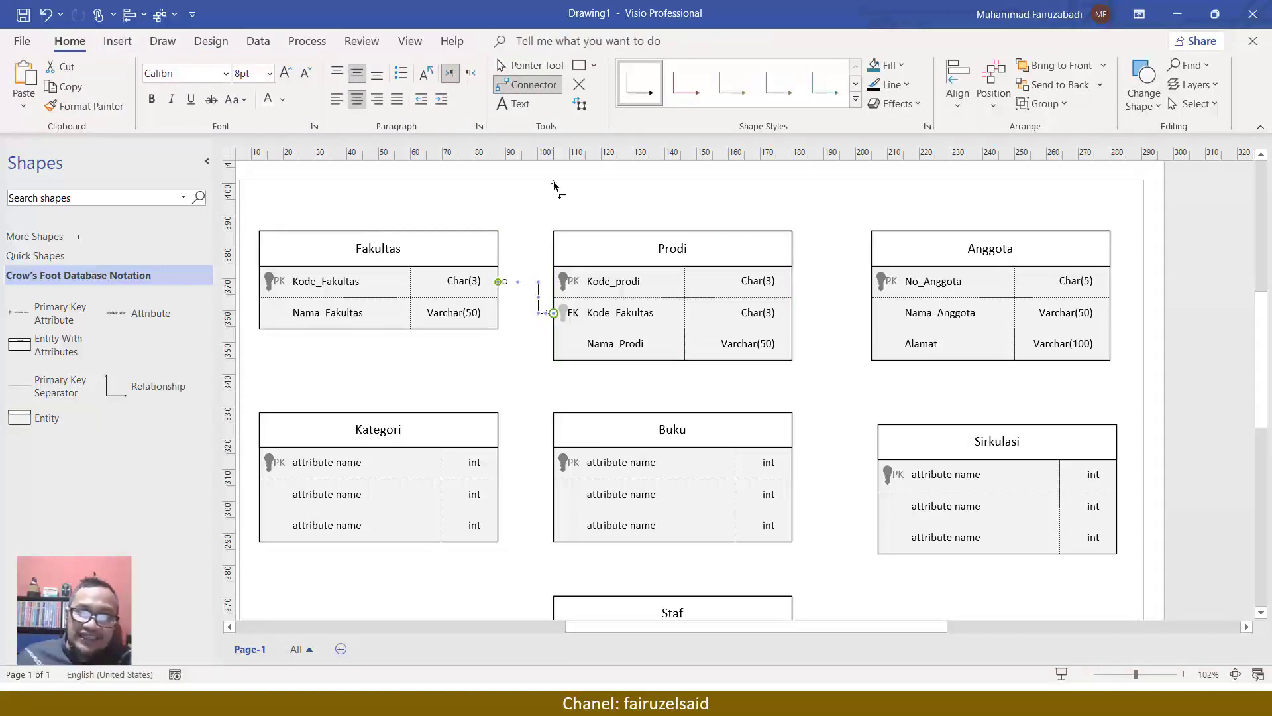
Set the Fakultas–Prodi relationship's begin symbol to 1 and only 1 and its end symbol to 1 or more.
scroll(554, 188, "up", 4)
scroll(555, 189, "down", 5)
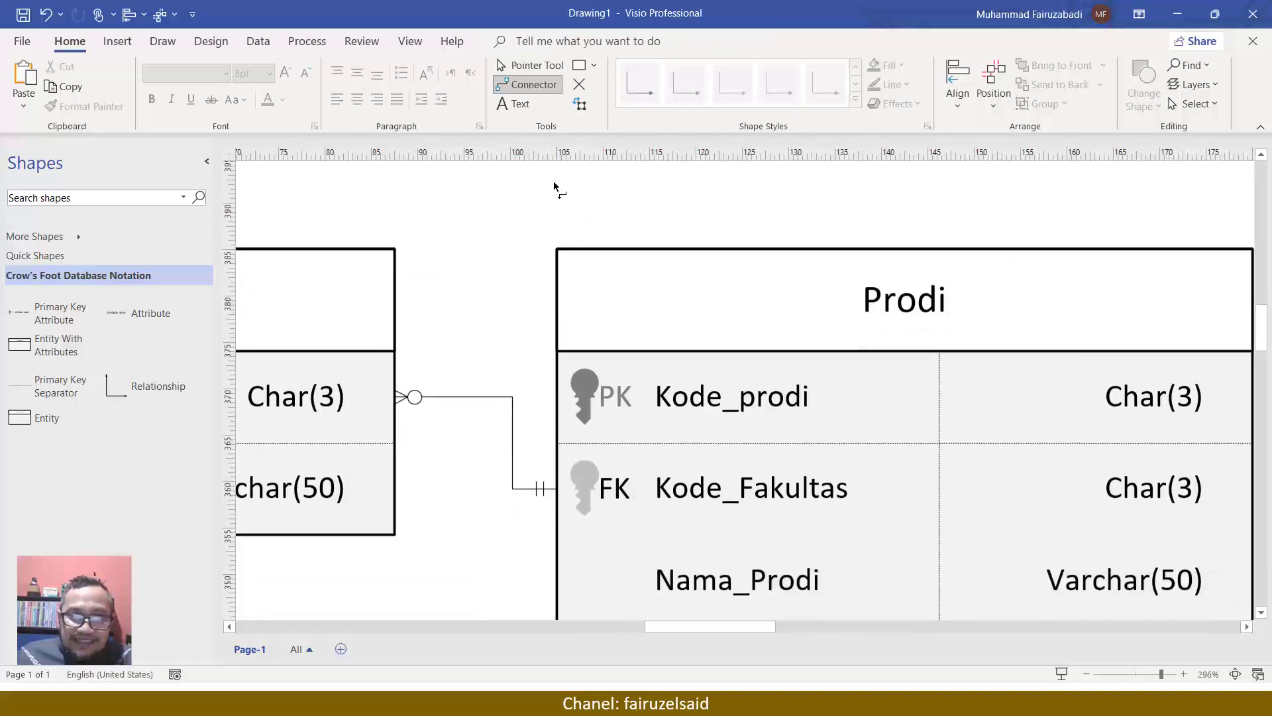
left_click_drag(705, 632, 666, 625)
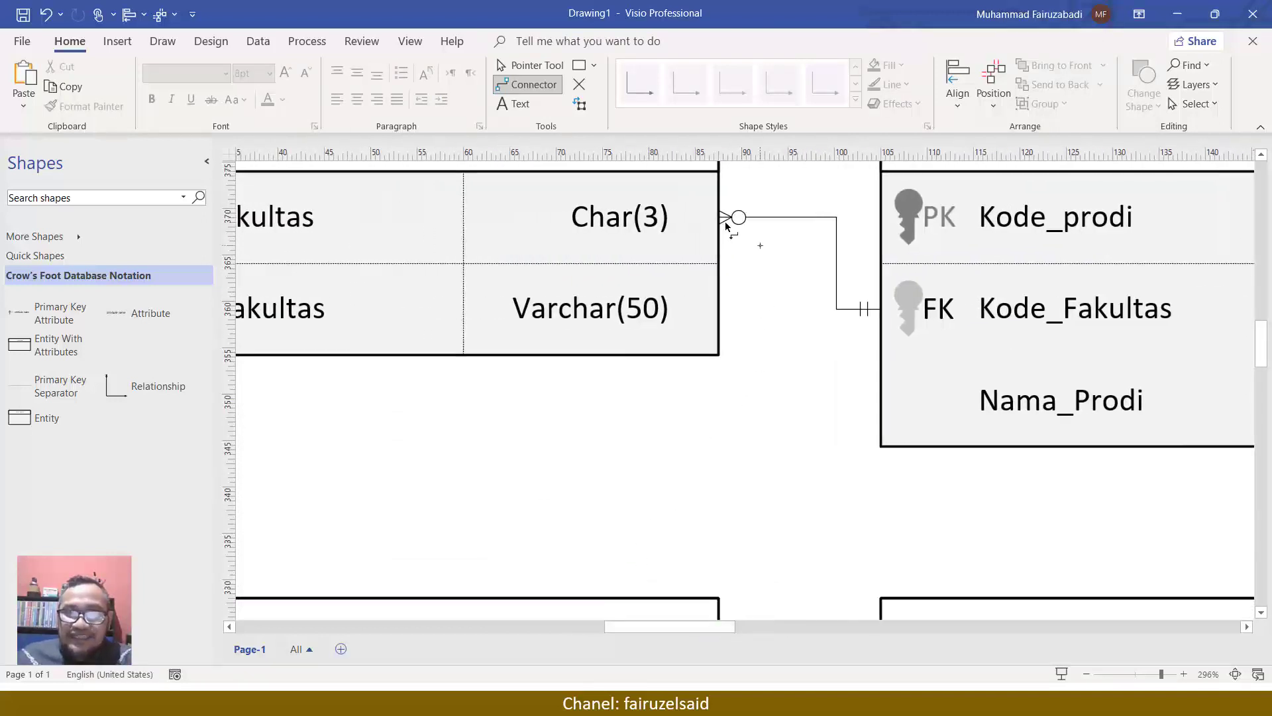
left_click(526, 65)
left_click(742, 219)
right_click(746, 220)
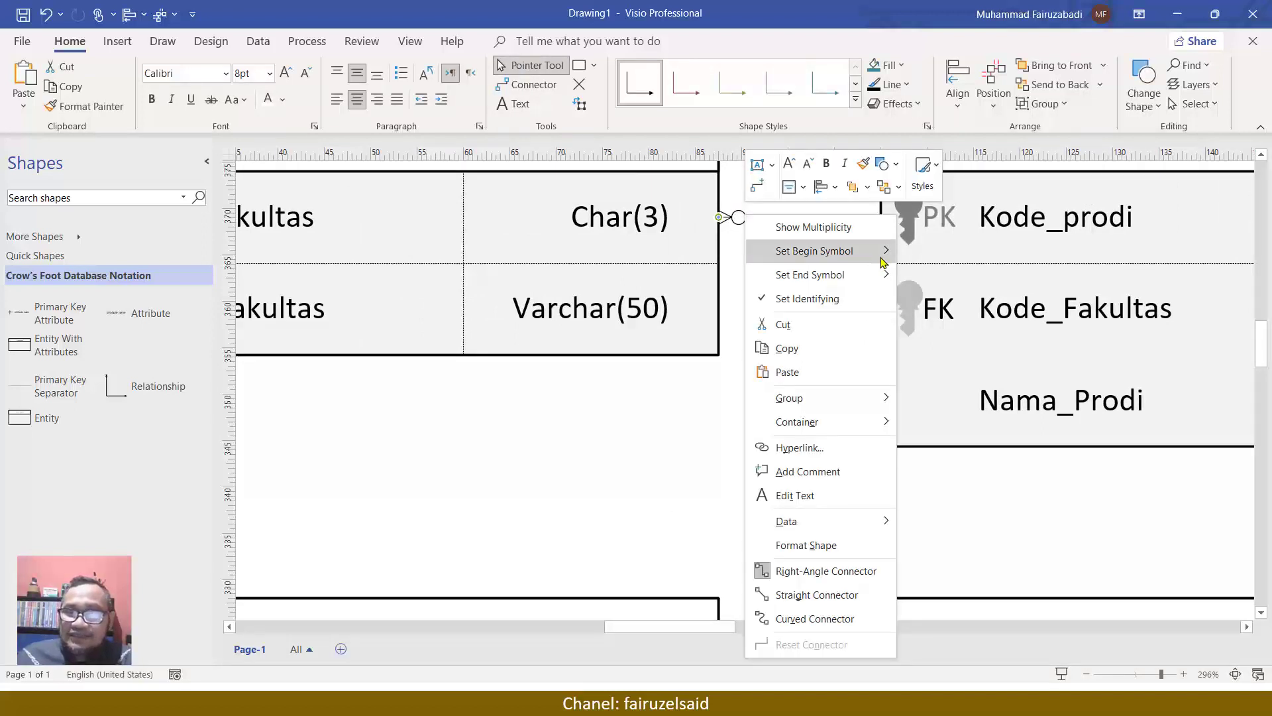
mouse_move(883, 260)
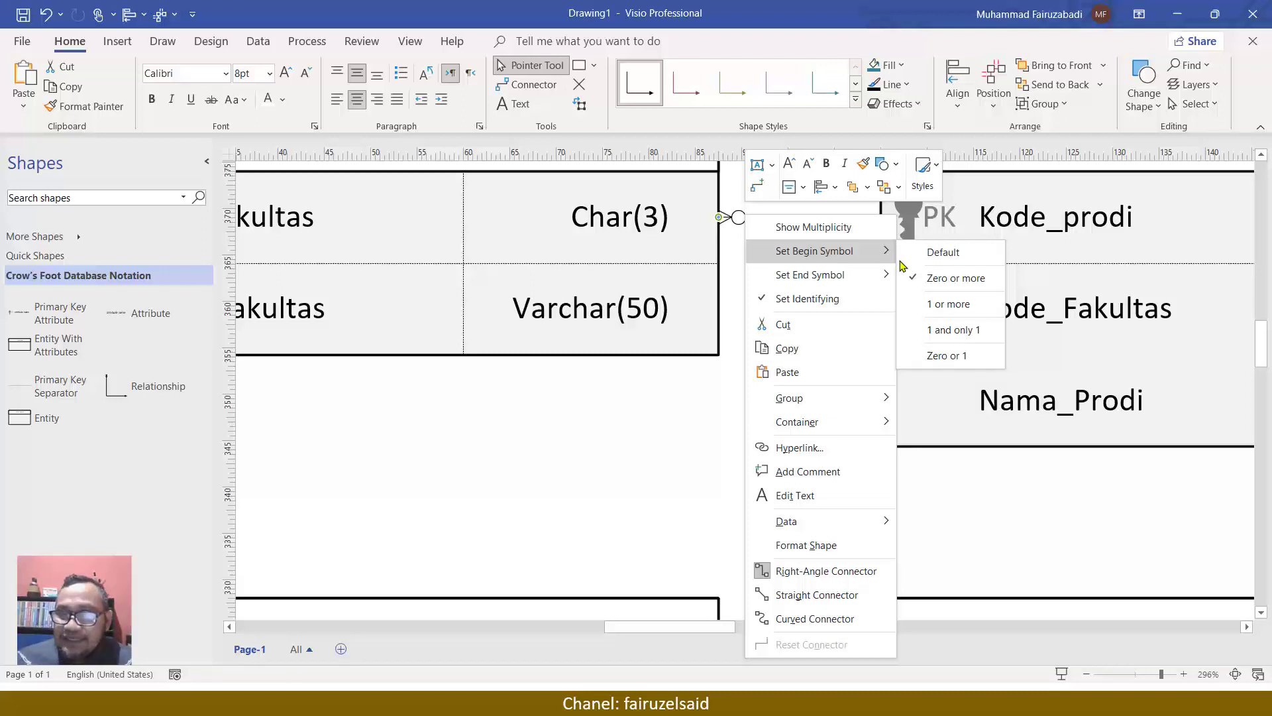
left_click(940, 330)
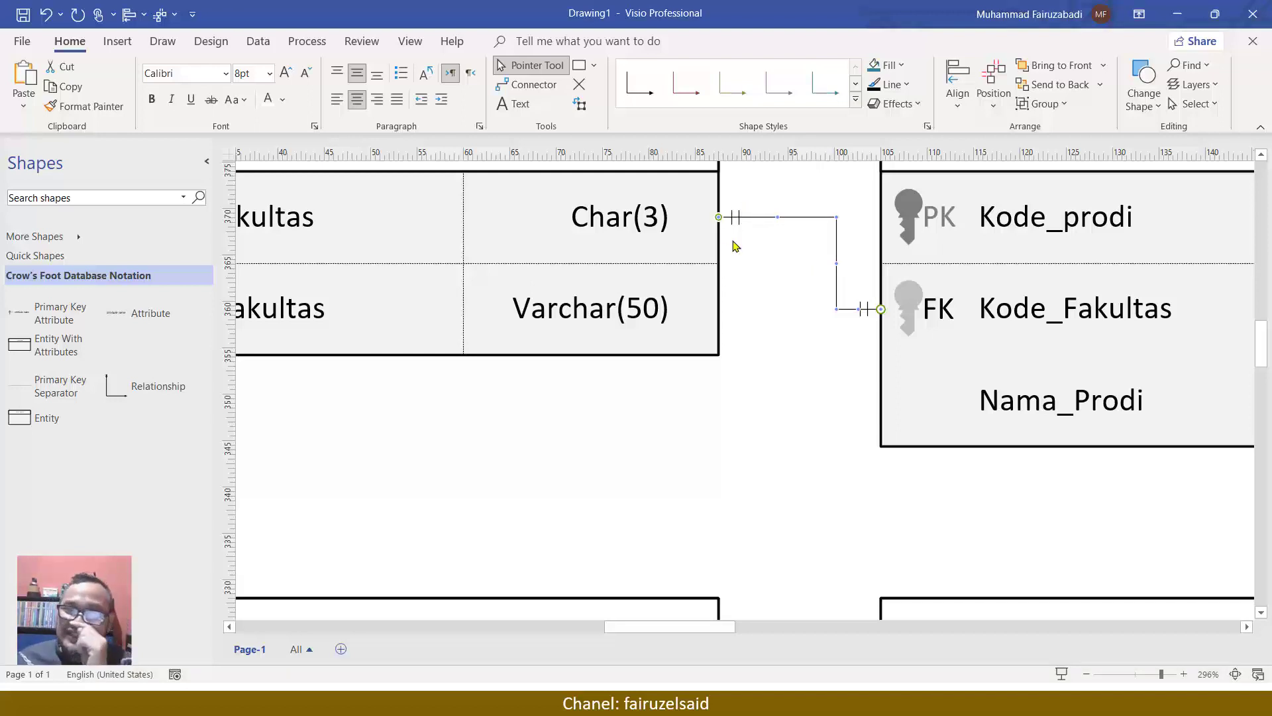
right_click(808, 219)
mouse_move(1045, 273)
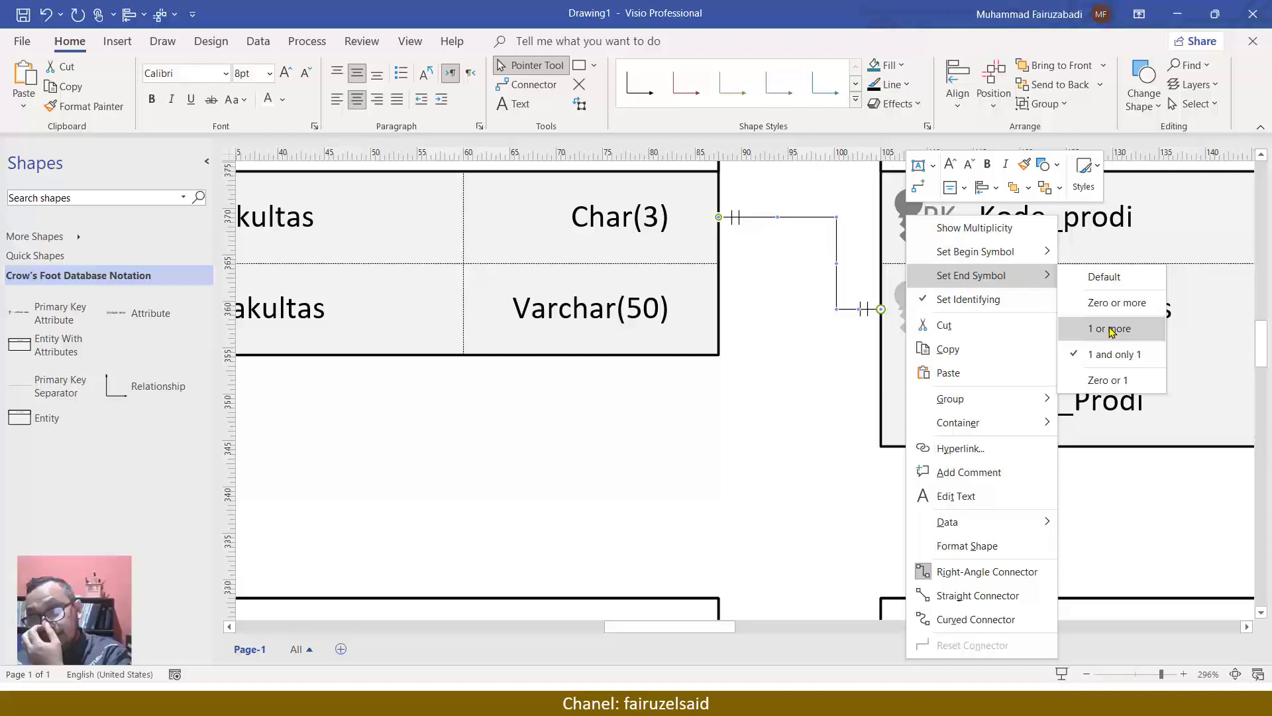
left_click(1112, 329)
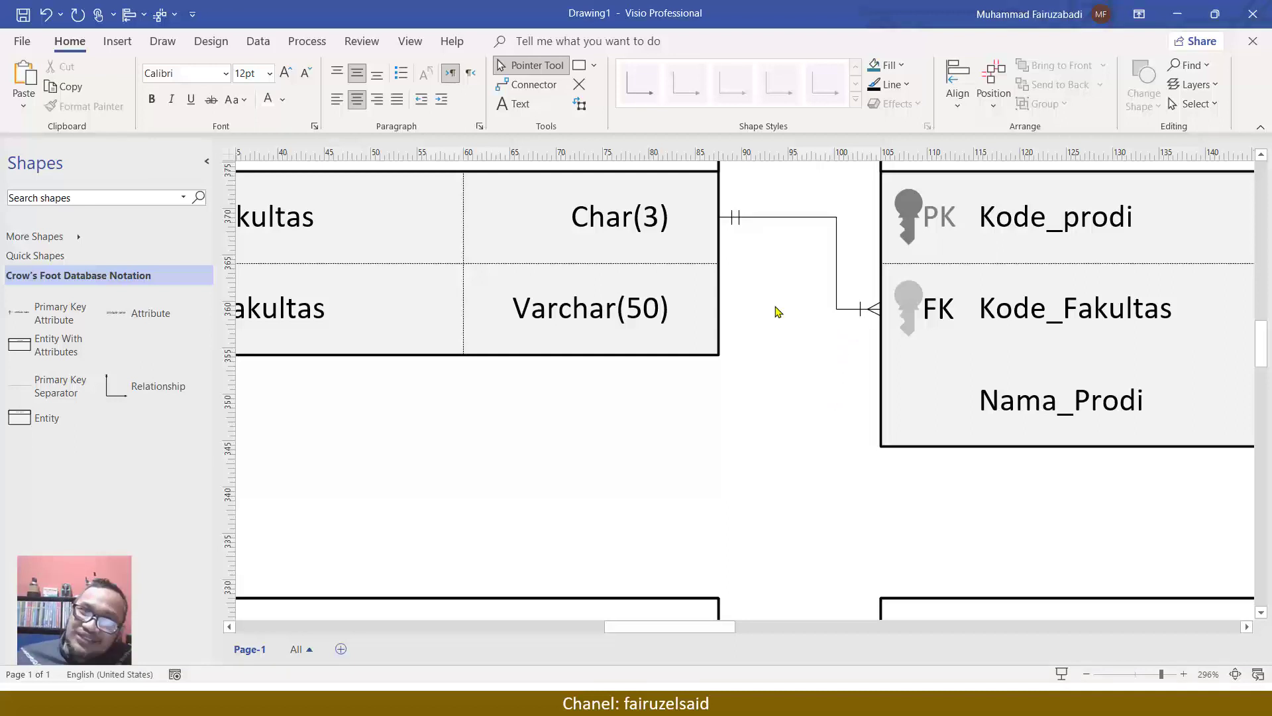
Examine the cardinality symbols at both ends of the relationship between Fakultas and Prodi.
scroll(777, 311, "down", 4)
scroll(774, 315, "up", 1)
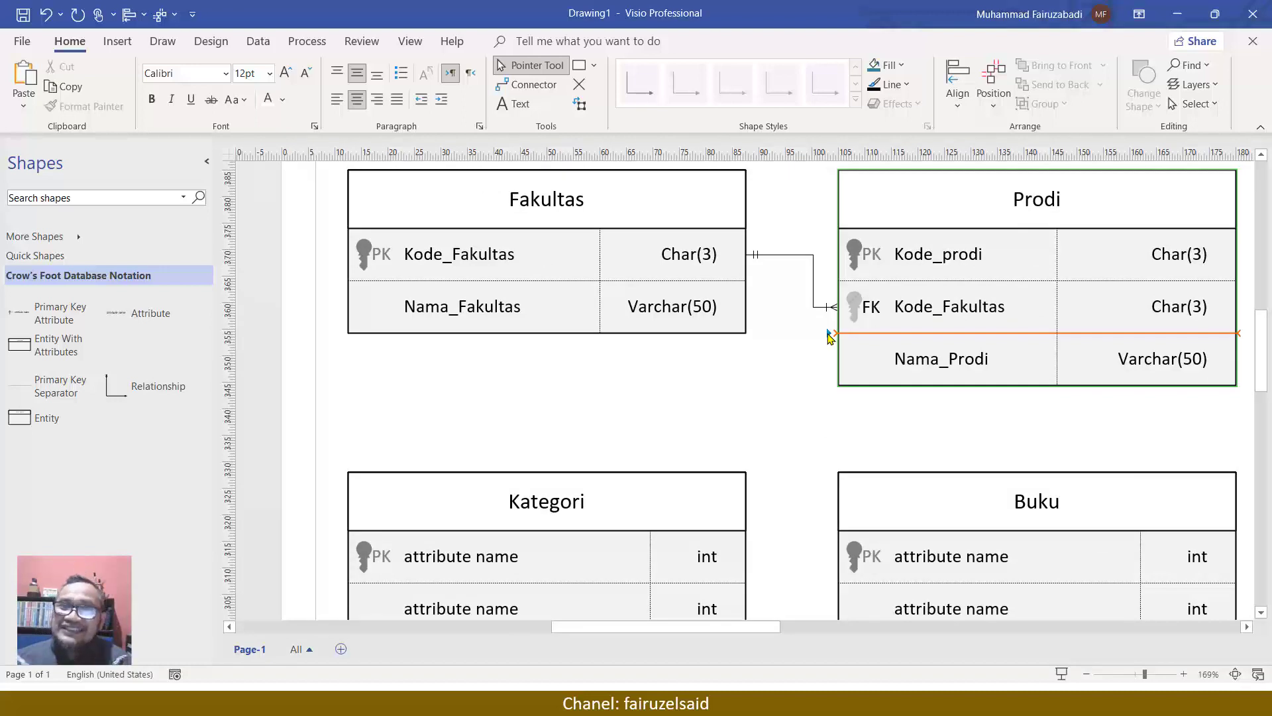
scroll(828, 338, "up", 7)
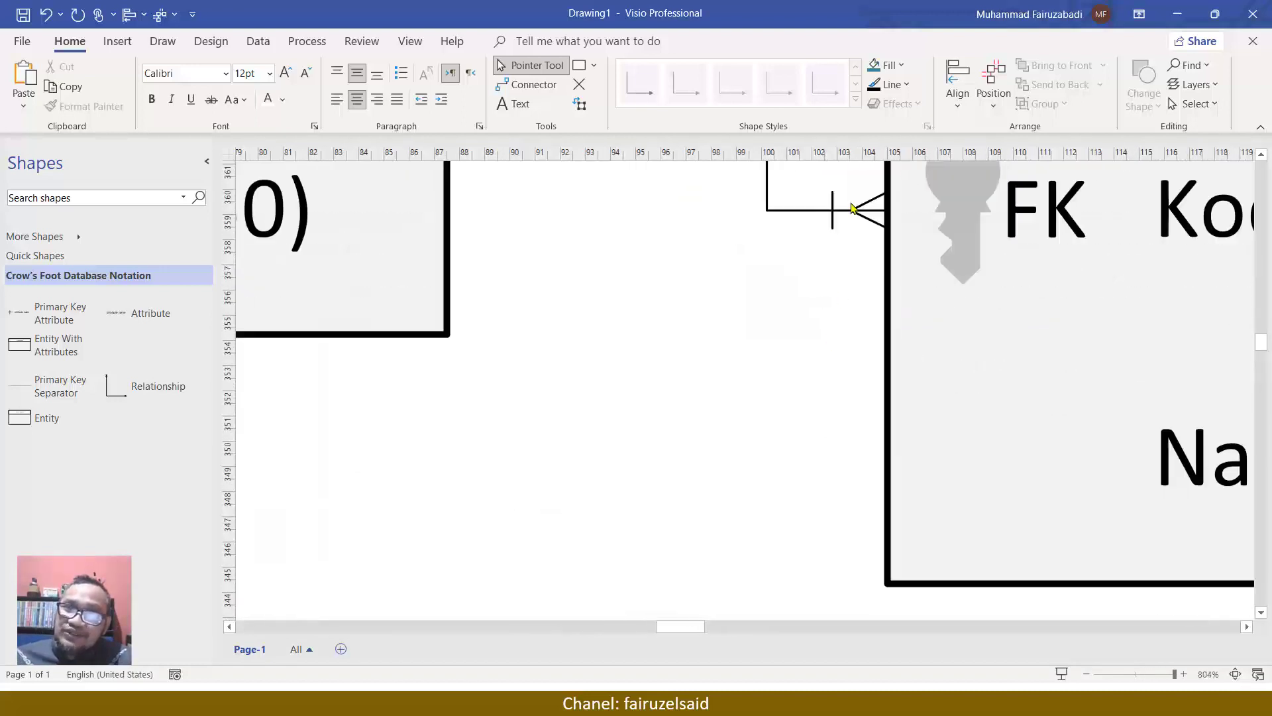
scroll(831, 252, "up", 1)
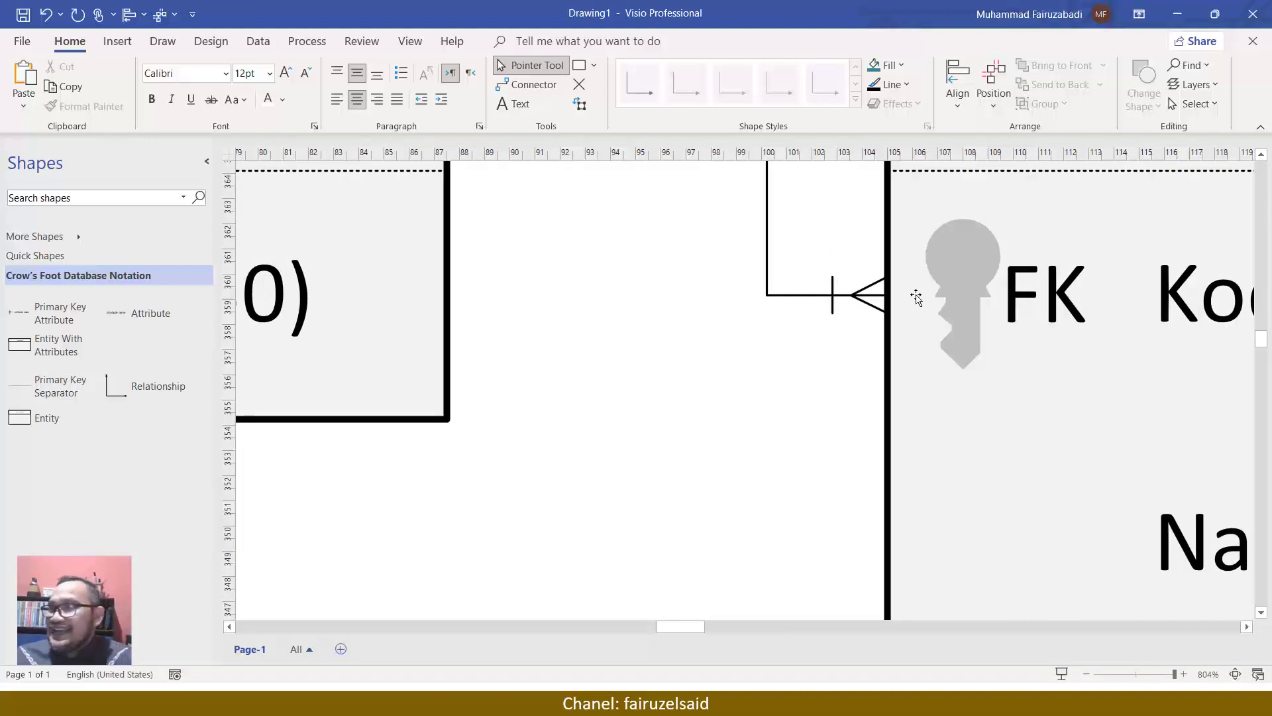
scroll(856, 301, "down", 5)
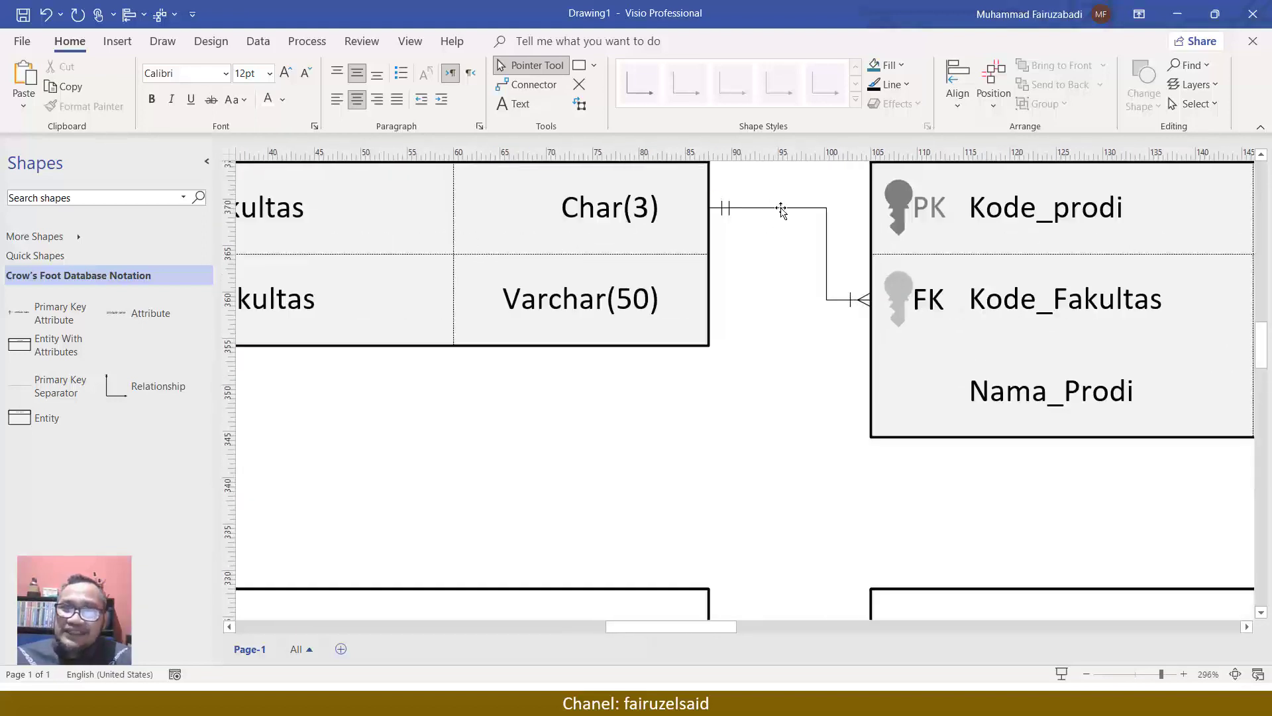
double_click(781, 210)
key("Escape")
scroll(758, 306, "down", 5)
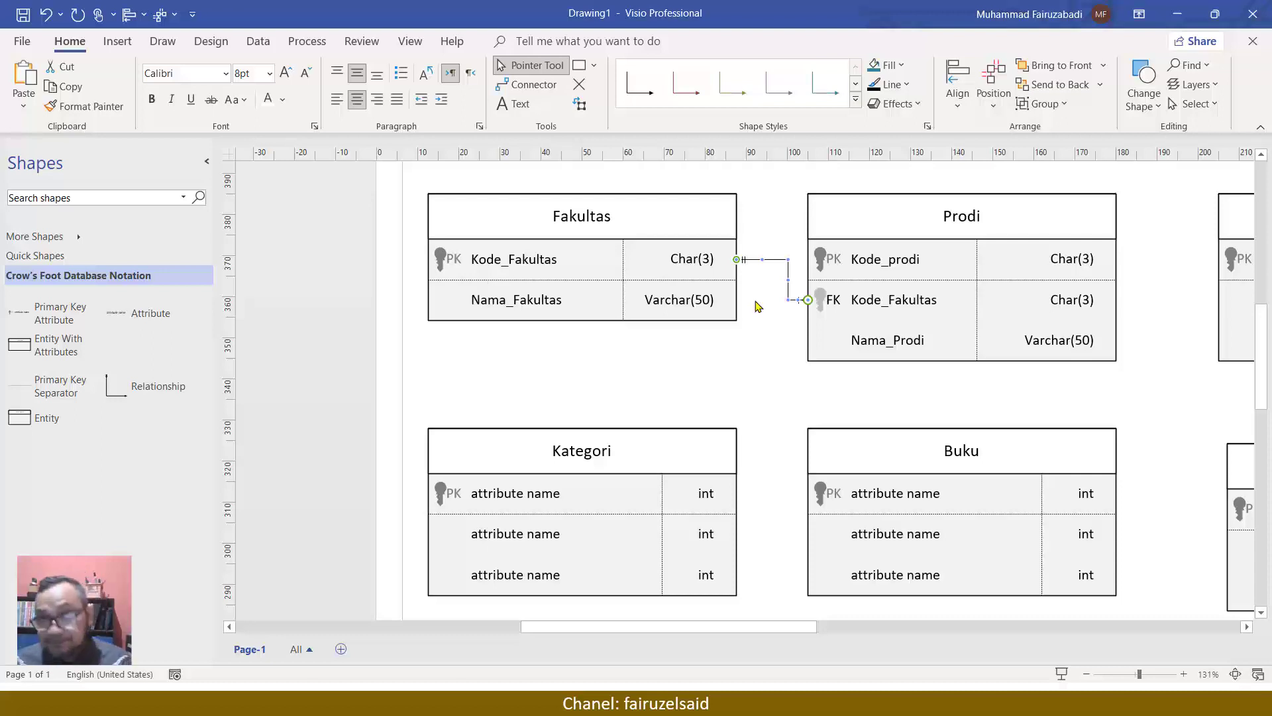
Copy the Kode_prodi attribute of Prodi into the Anggota entity and place it directly below No_Anggota.
left_click_drag(747, 628, 832, 605)
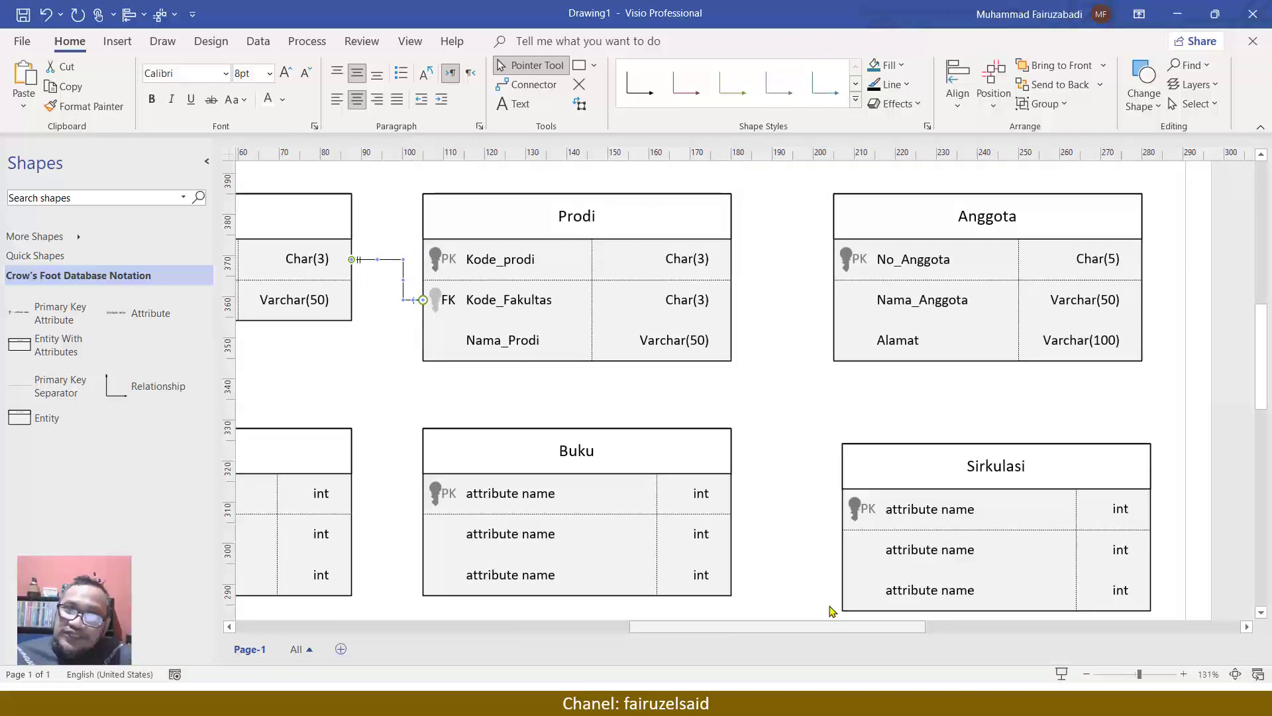
left_click(545, 263)
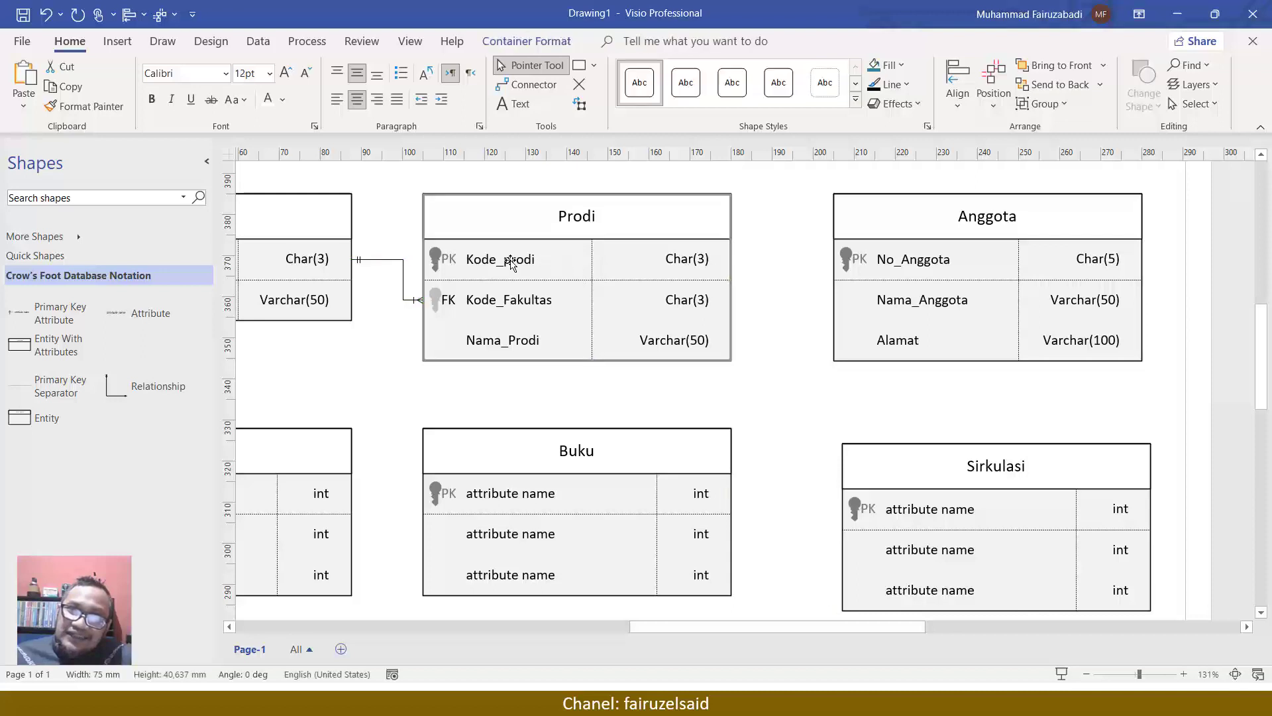
left_click(909, 321)
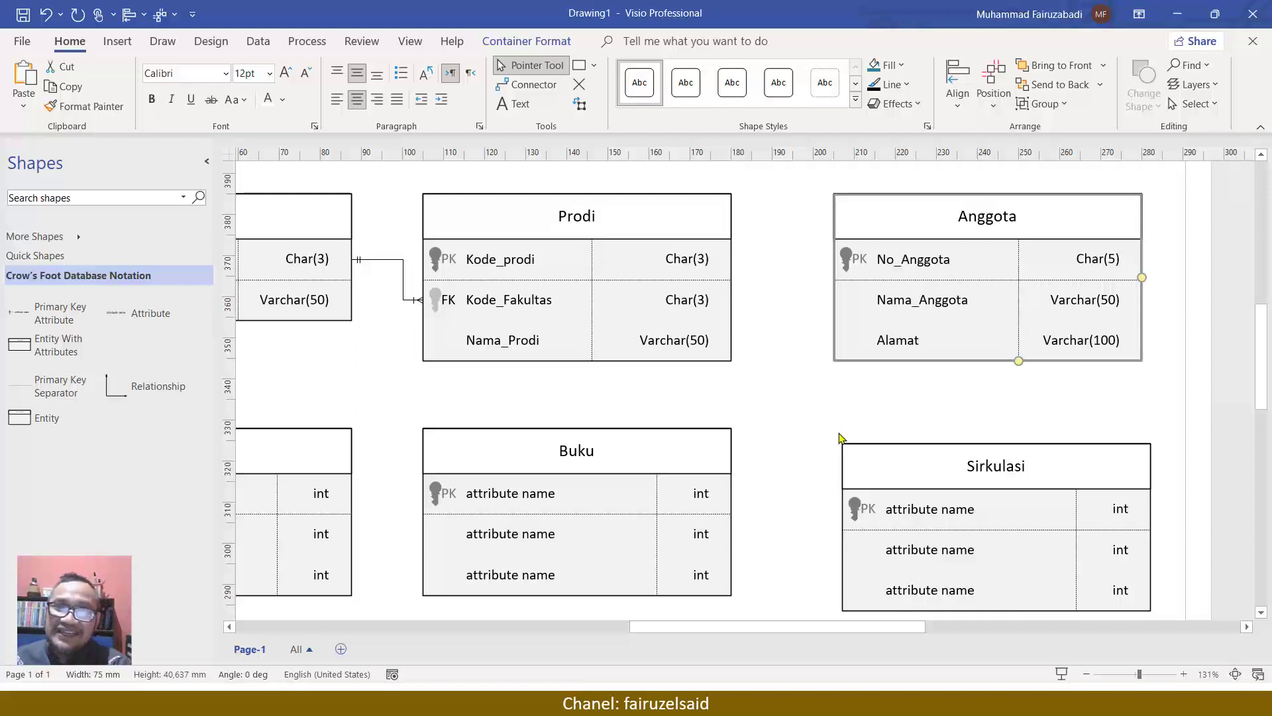
left_click(515, 265)
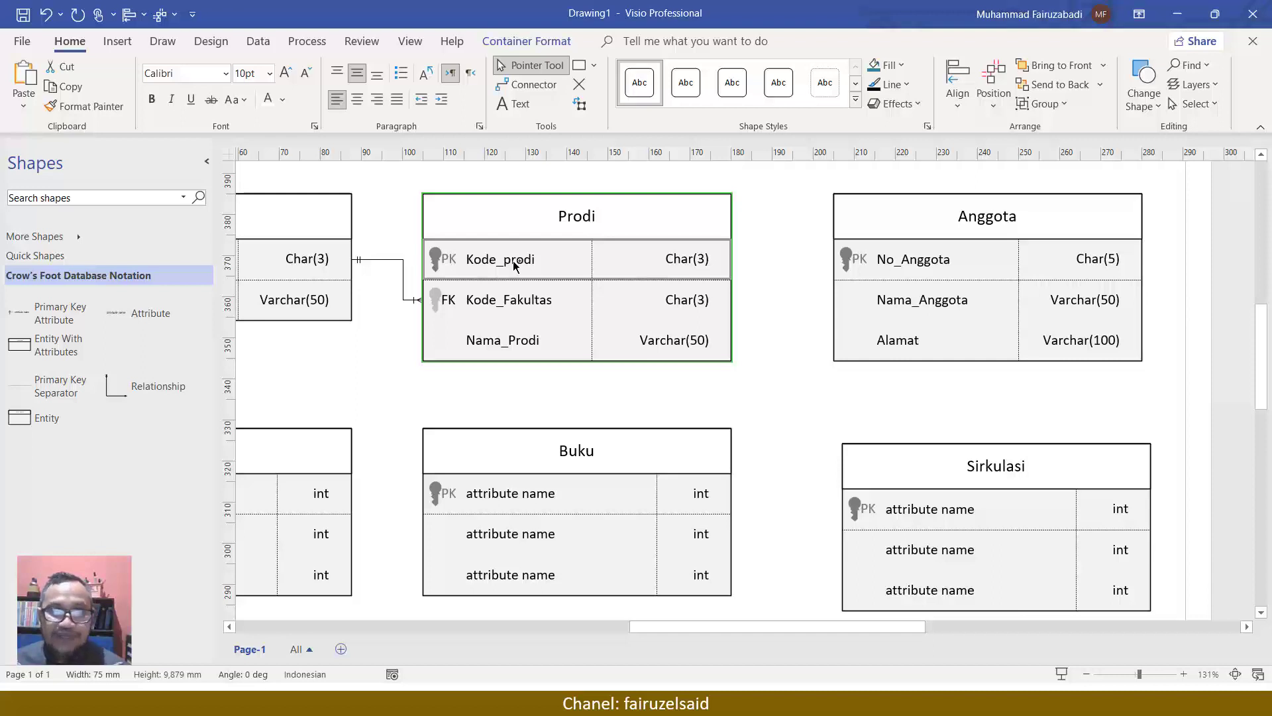
left_click(1083, 279)
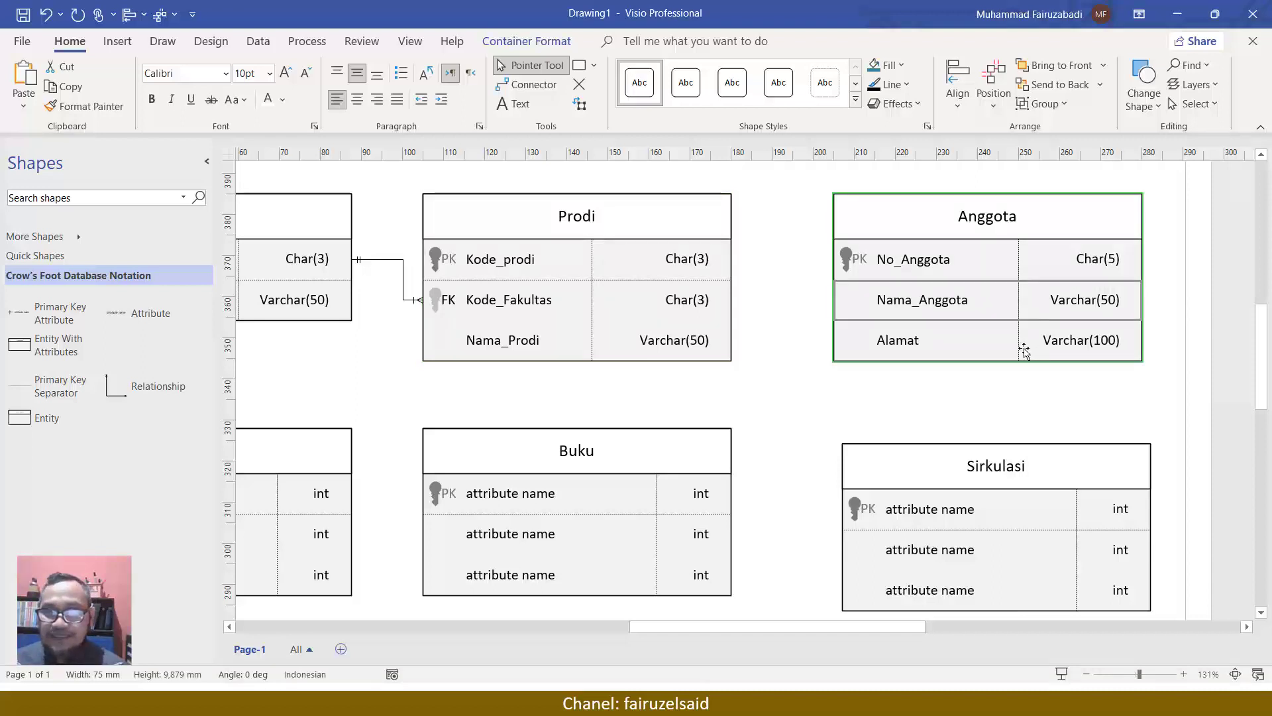
key("ctrl+v")
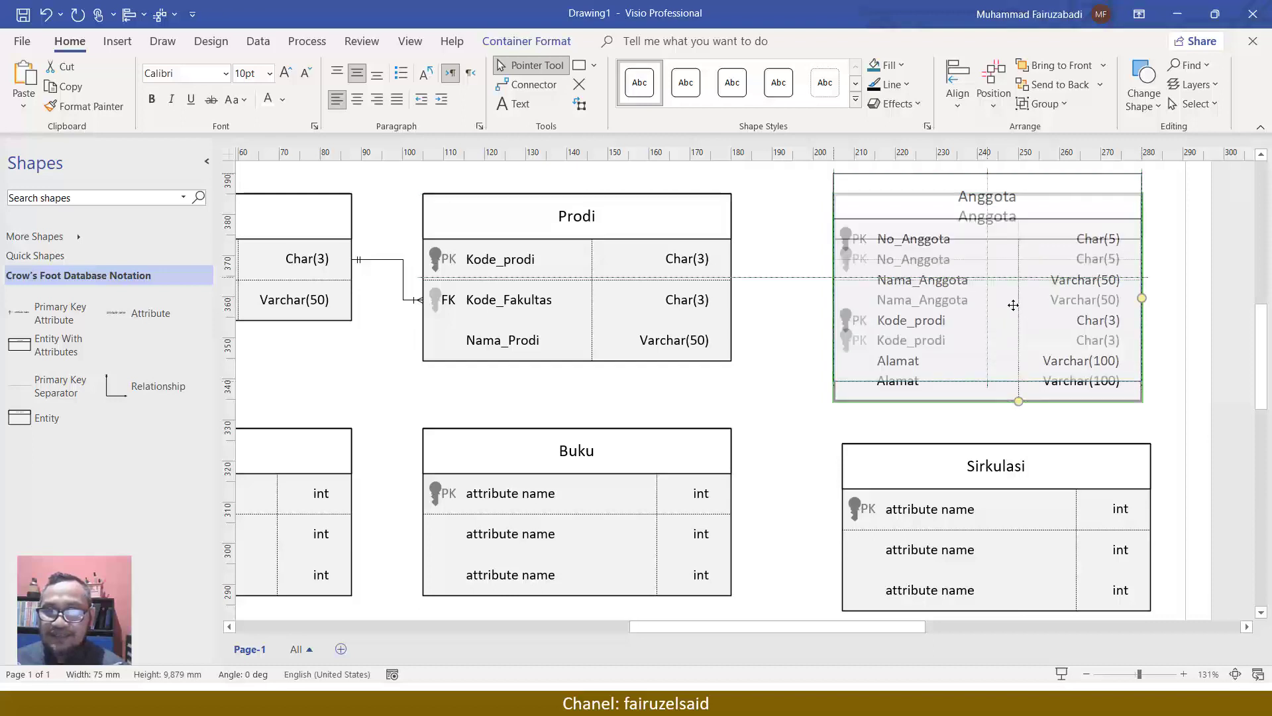
left_click(907, 338)
left_click_drag(906, 338, 911, 303)
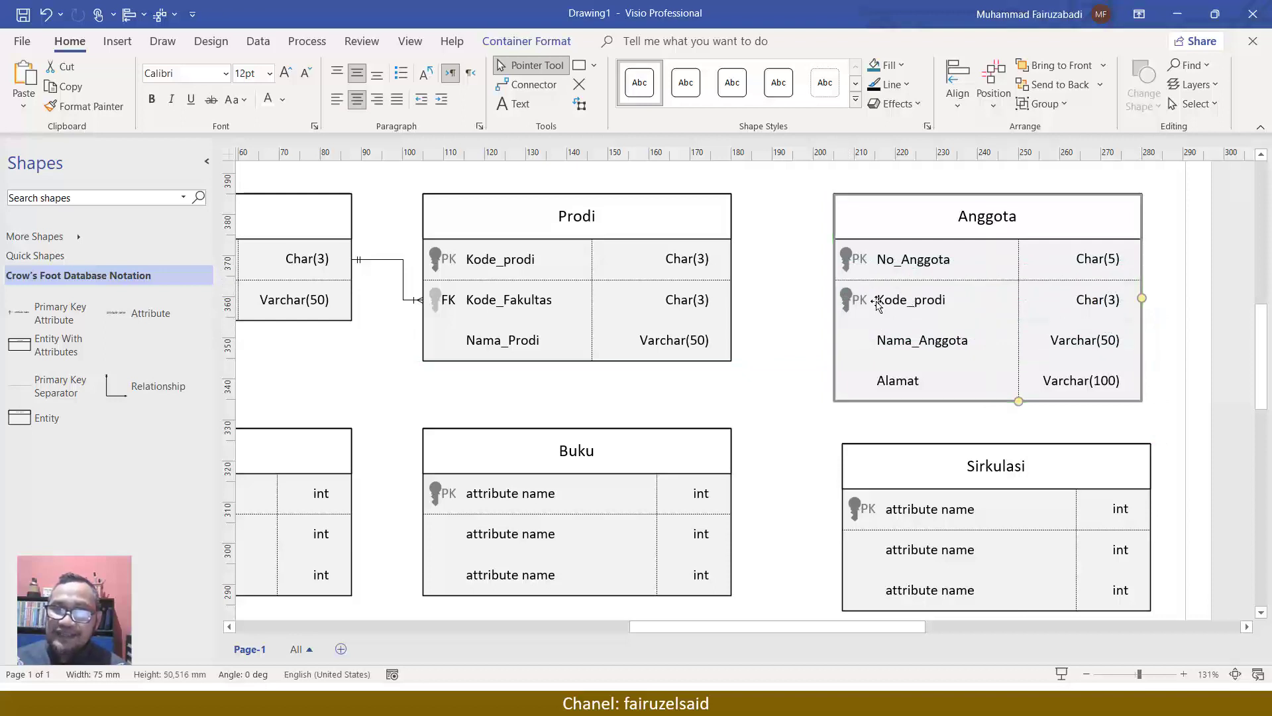
Make Kode_prodi in the Anggota entity a foreign key and remove its primary key setting.
right_click(907, 302)
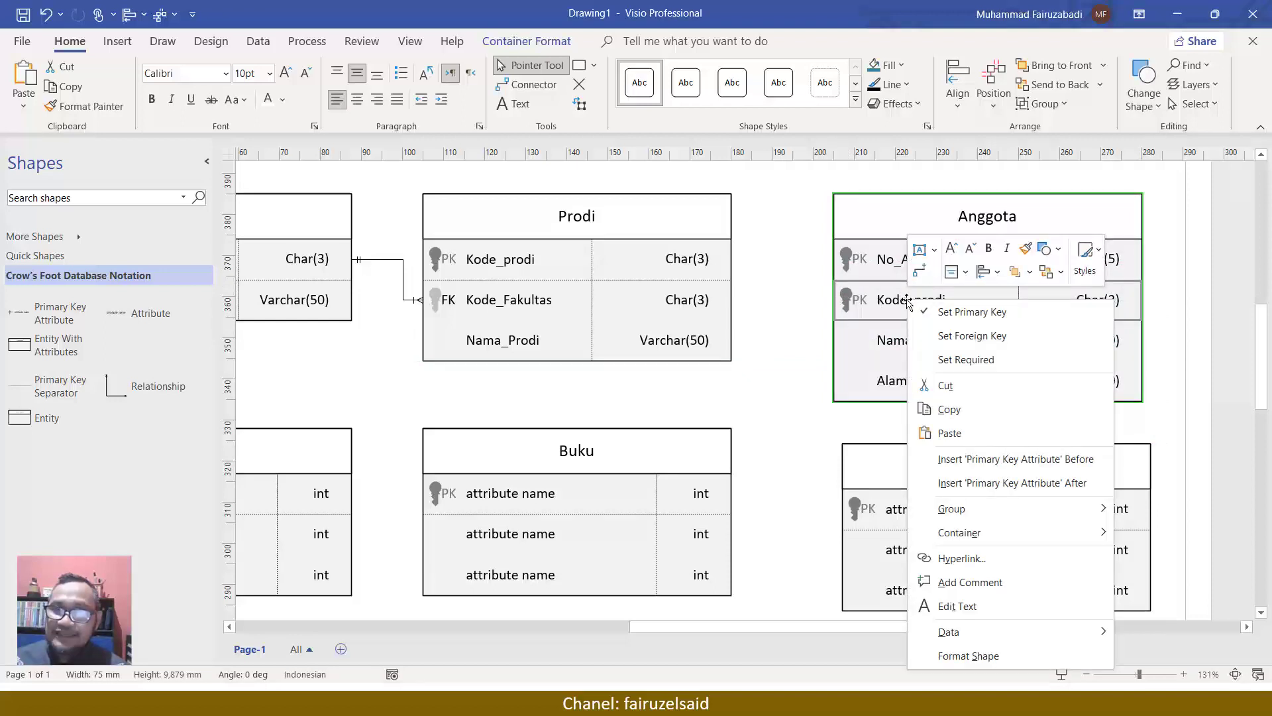
left_click(987, 336)
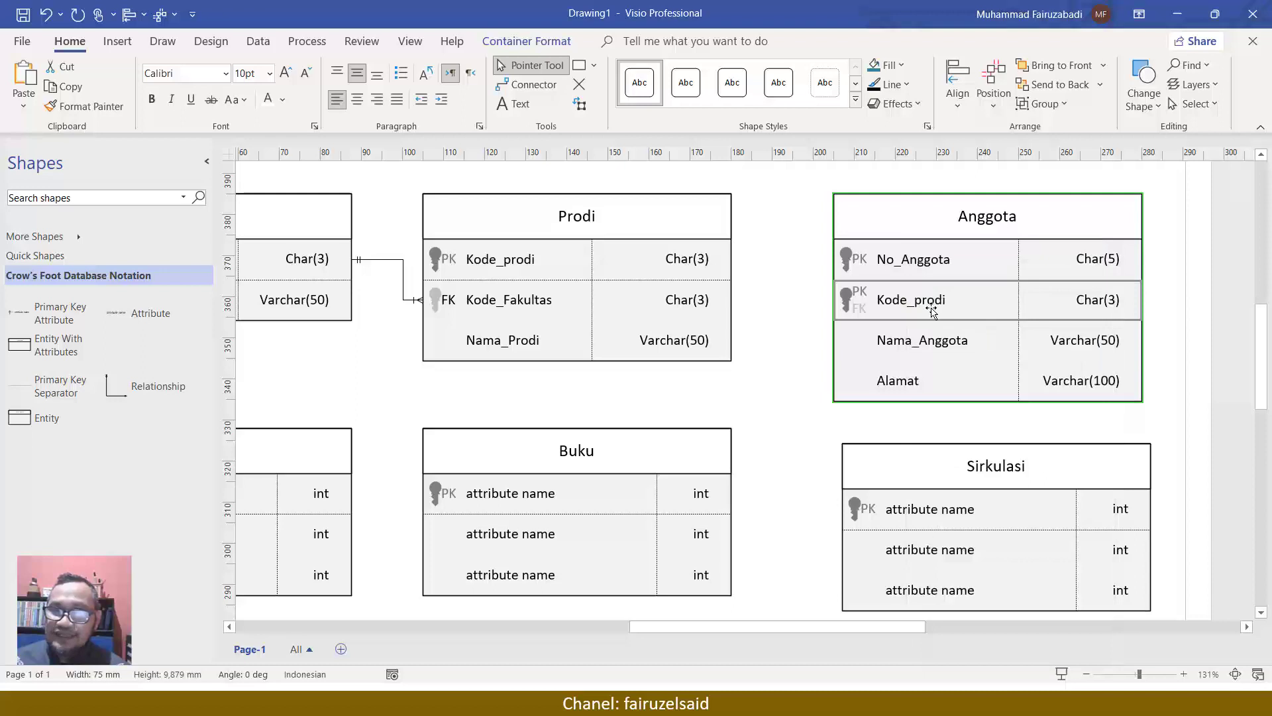
right_click(930, 305)
left_click(973, 322)
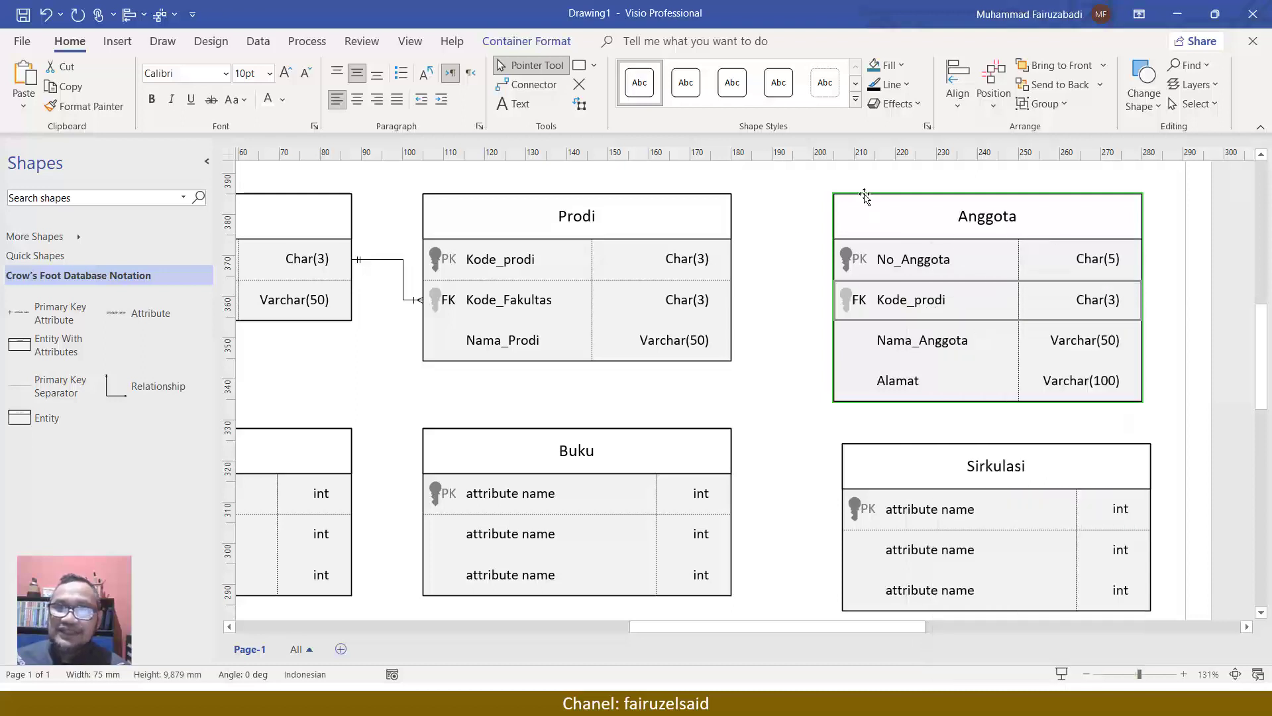
left_click(778, 198)
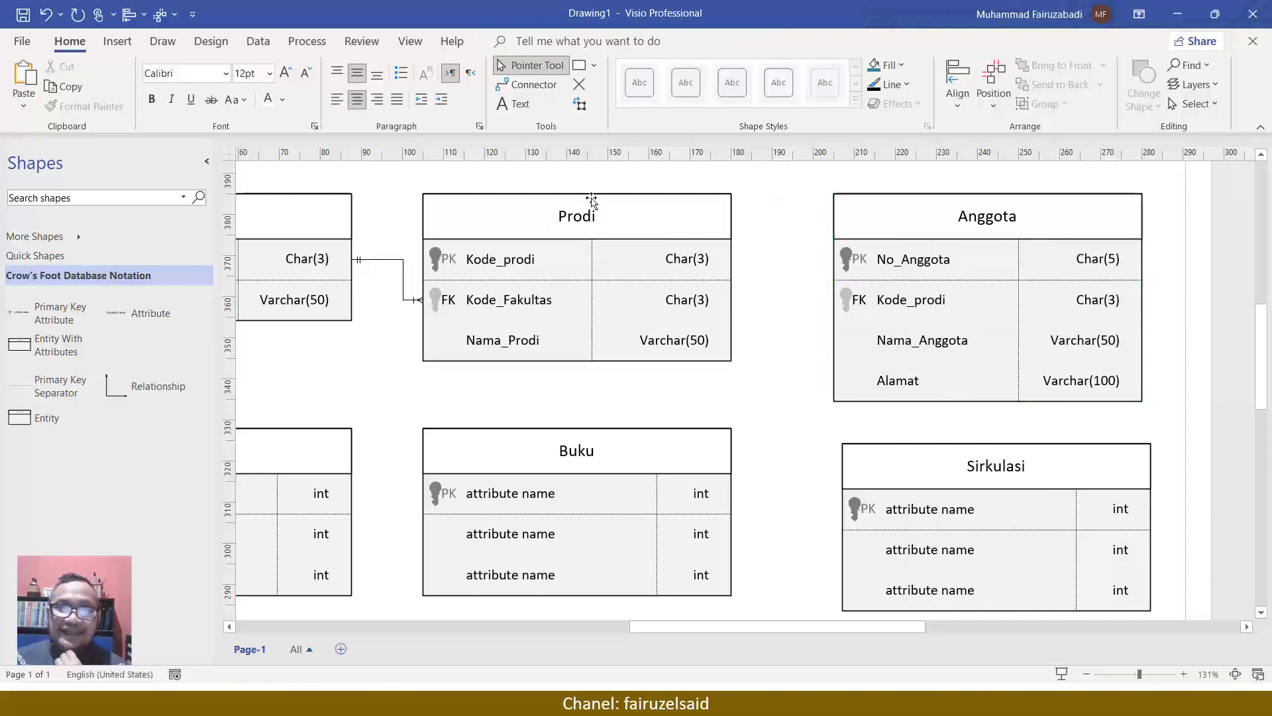
Connect Kode_prodi in the Prodi entity to the Kode_prodi foreign key in Anggota with a connector.
left_click(528, 84)
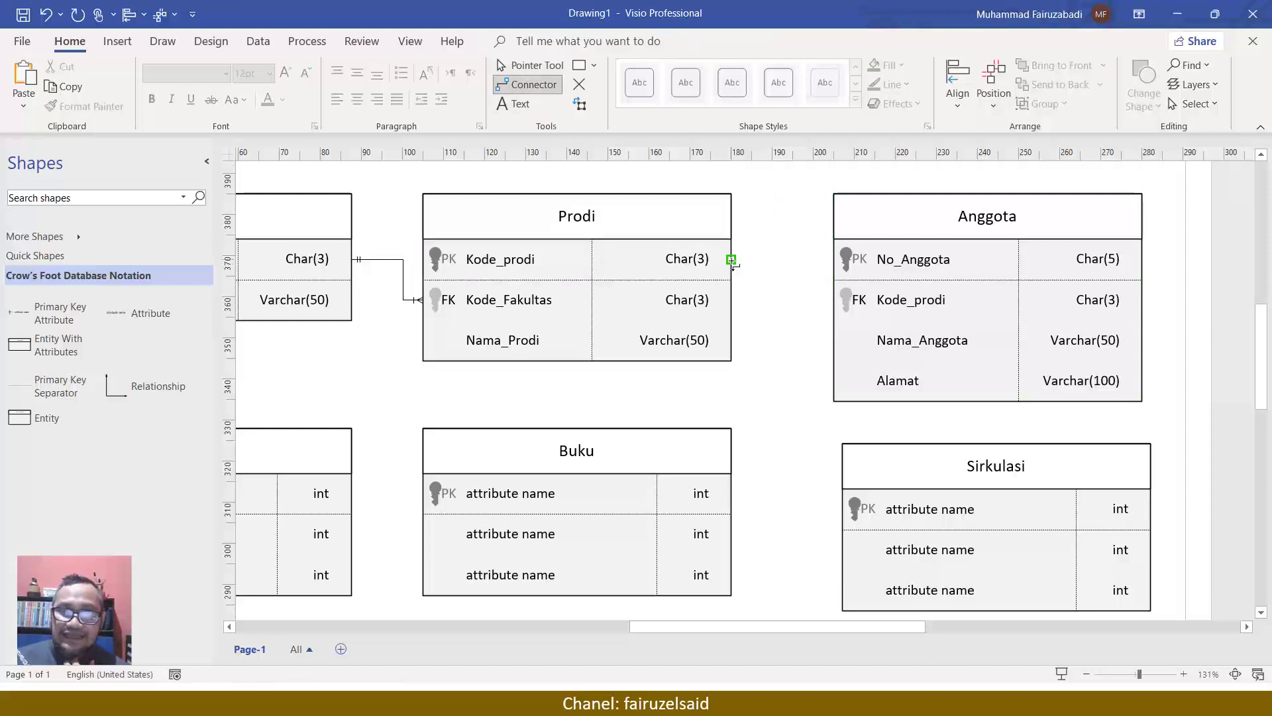
mouse_move(731, 259)
left_mouse_down()
mouse_move(819, 309)
mouse_move(834, 300)
left_mouse_up()
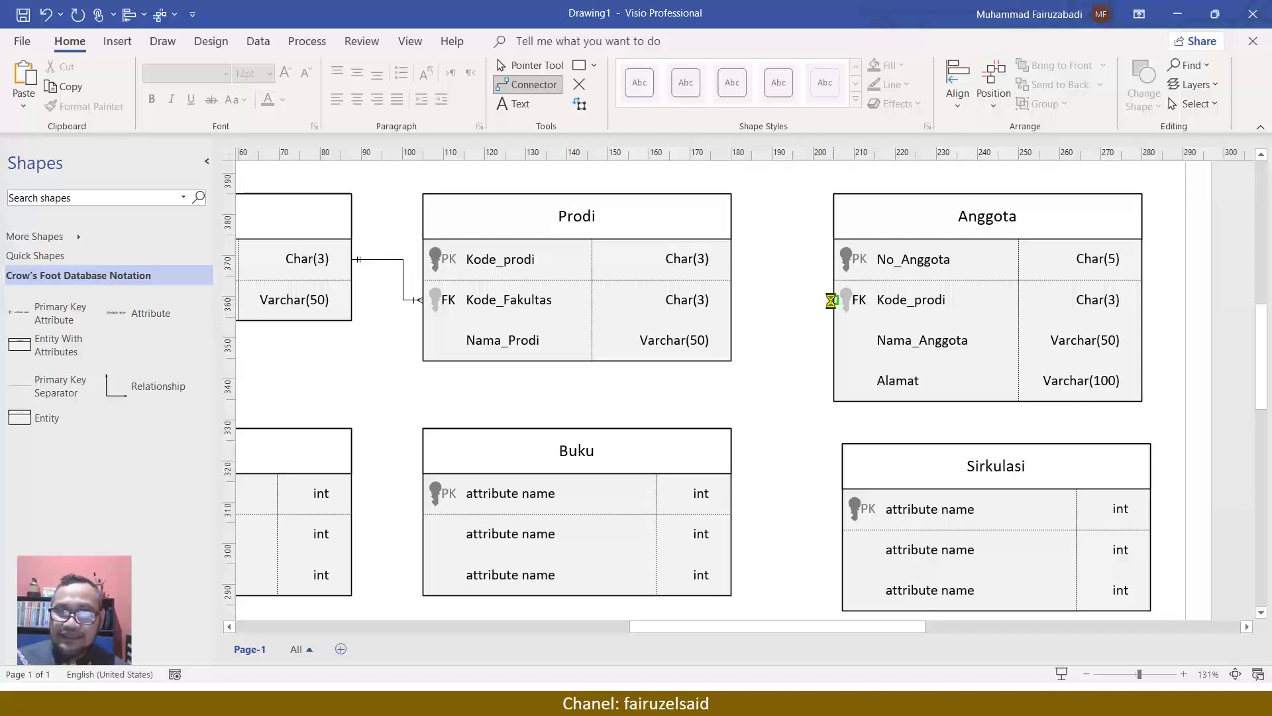
left_click(562, 67)
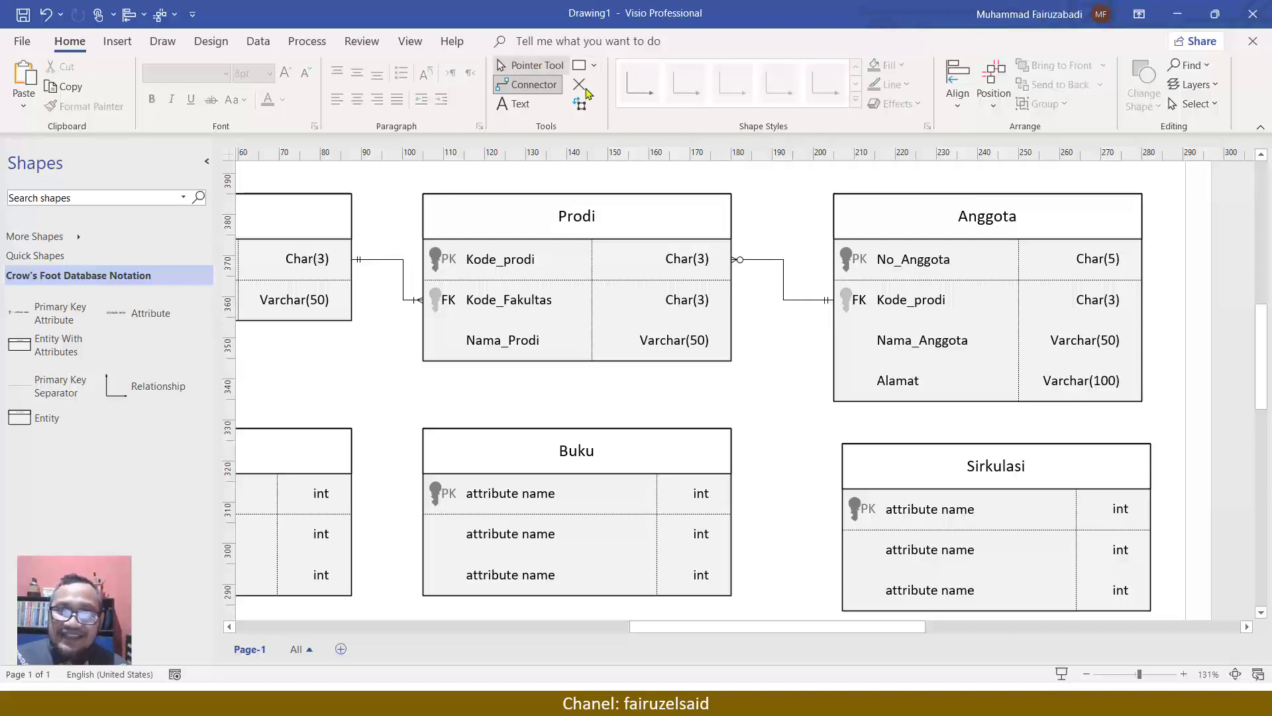
Set the relationship between Prodi and Anggota to 1 and only 1 at the Prodi end and Zero or more at the Anggota end.
left_click(782, 266)
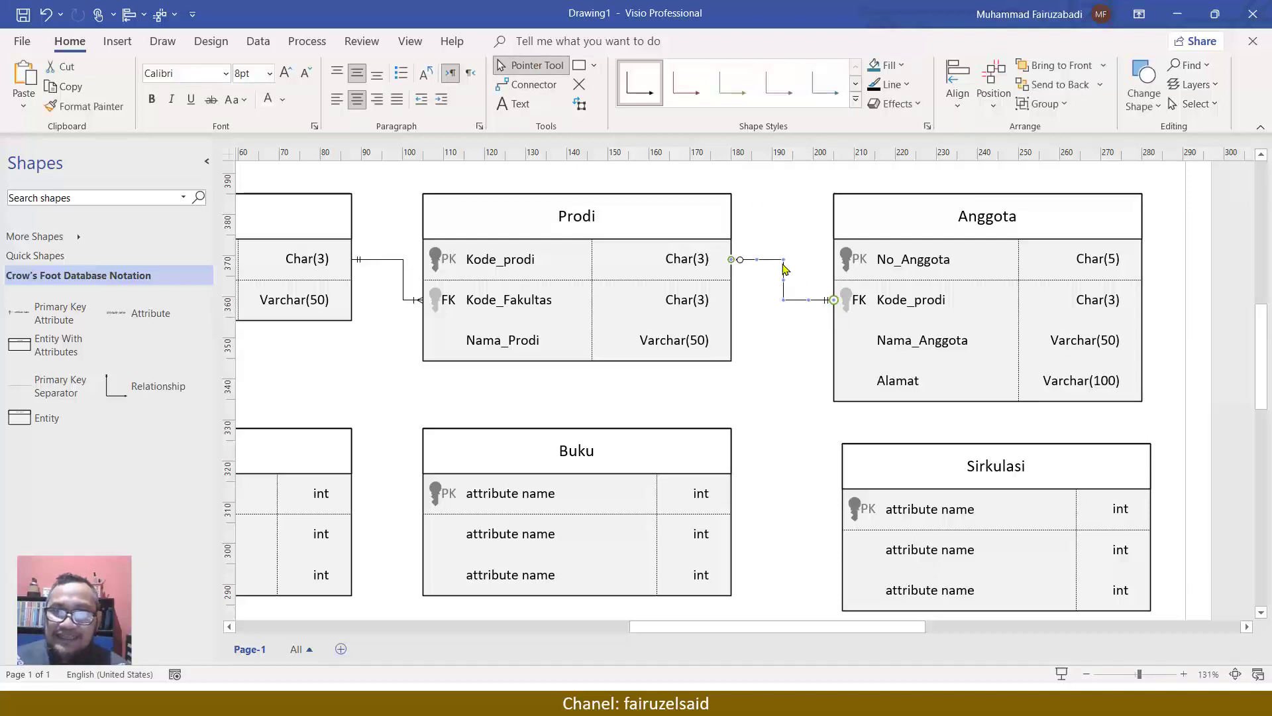
right_click(783, 268)
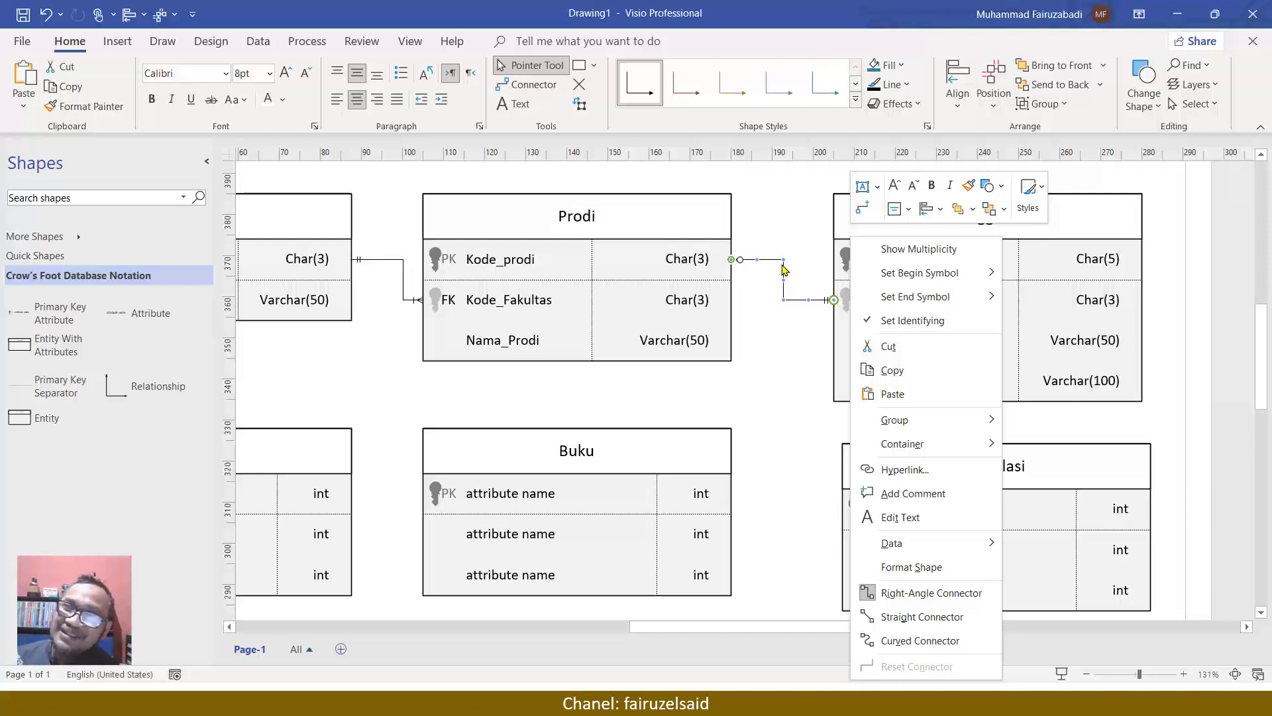
mouse_move(961, 275)
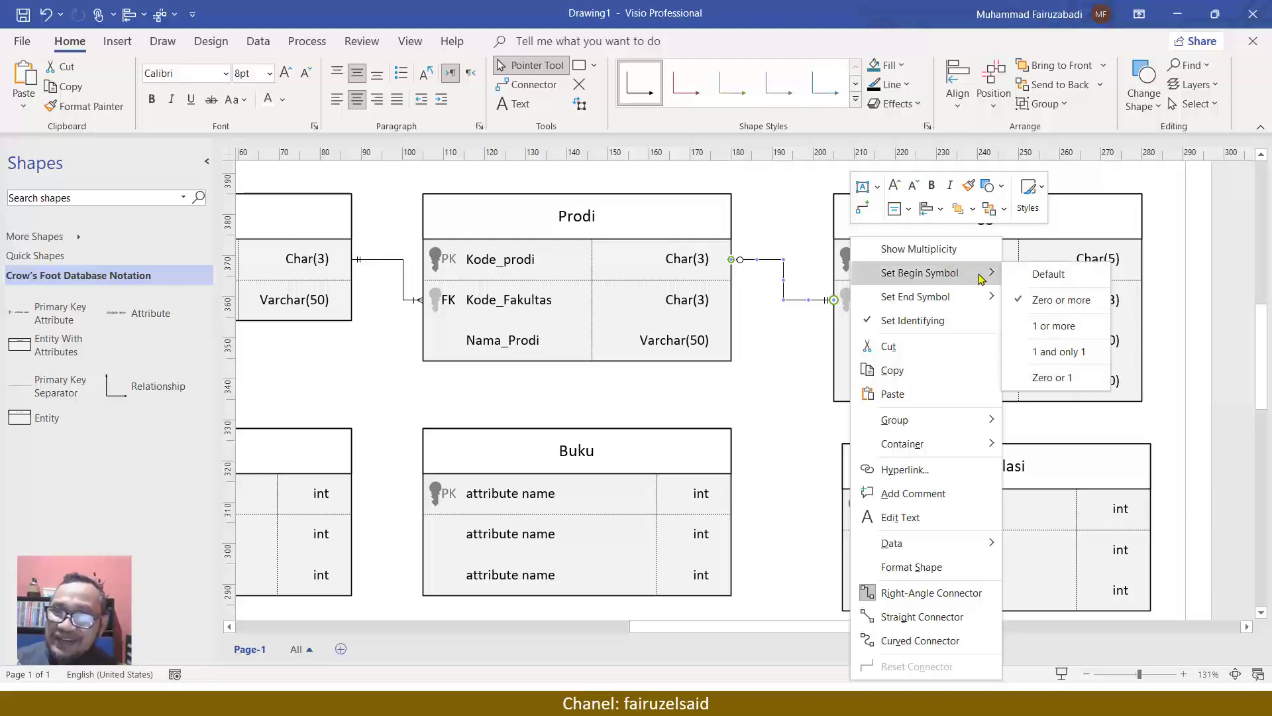
left_click(1058, 351)
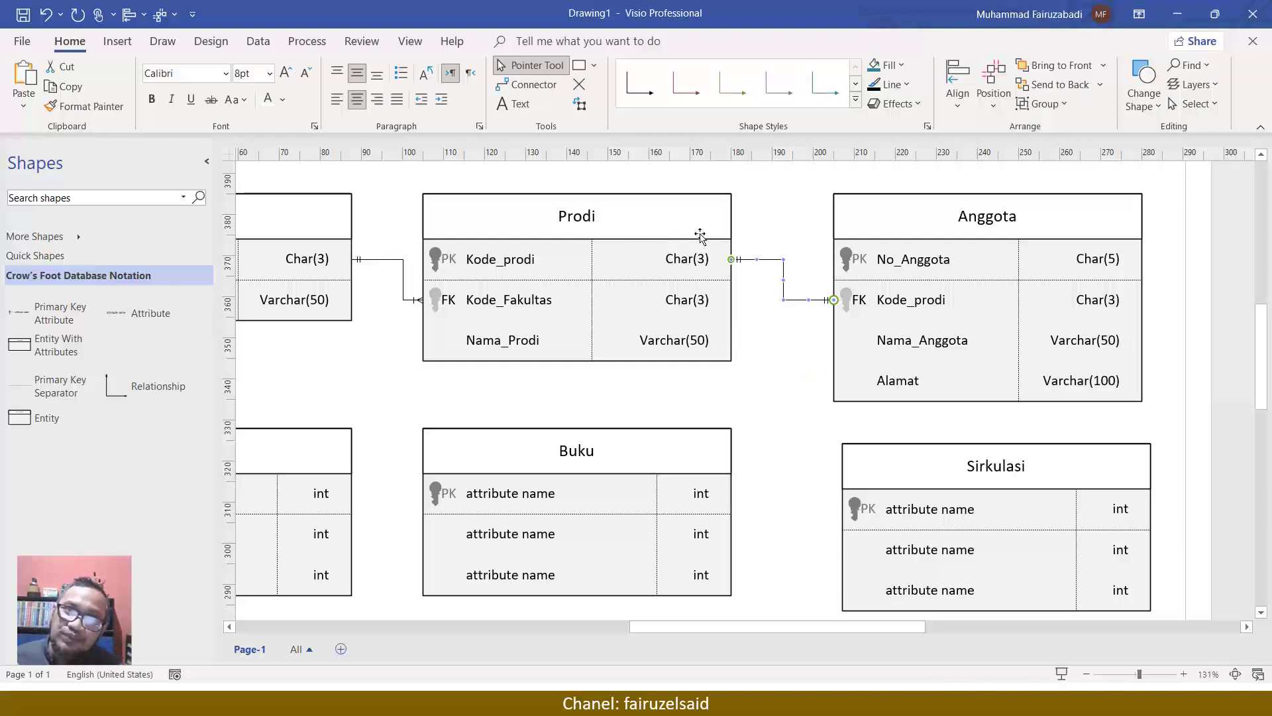
right_click(824, 304)
mouse_move(913, 298)
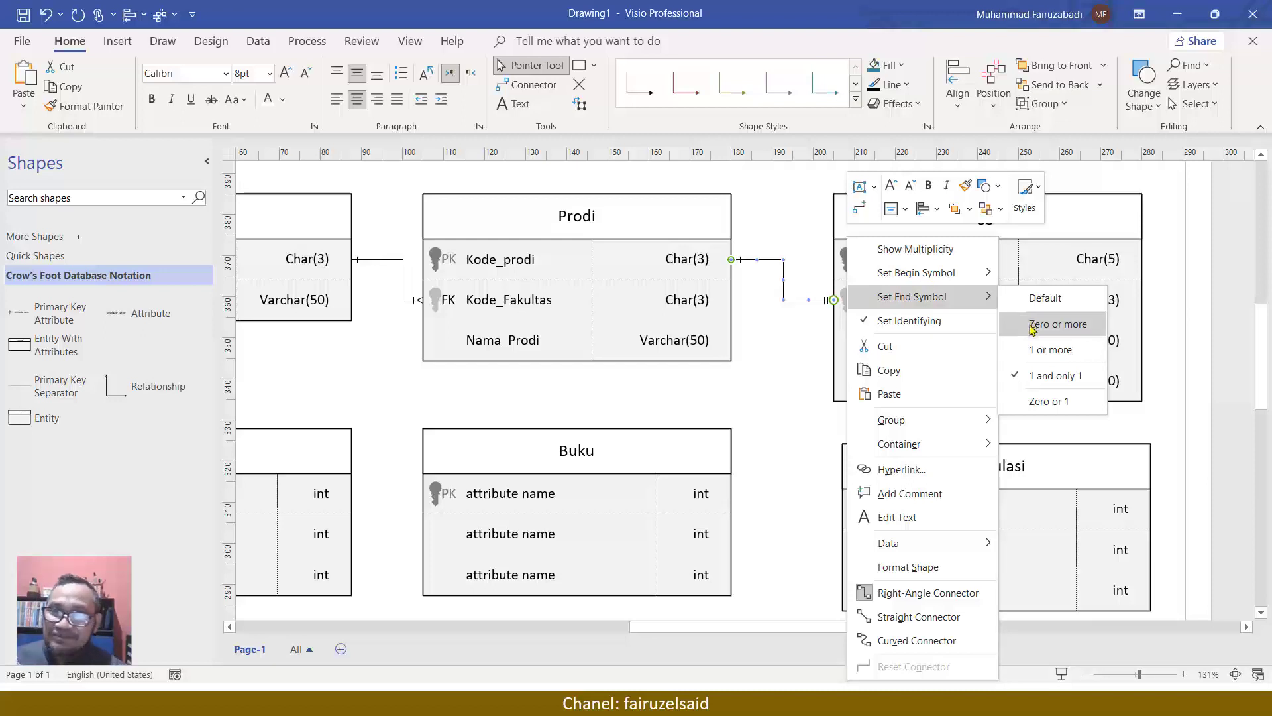
left_click(1049, 324)
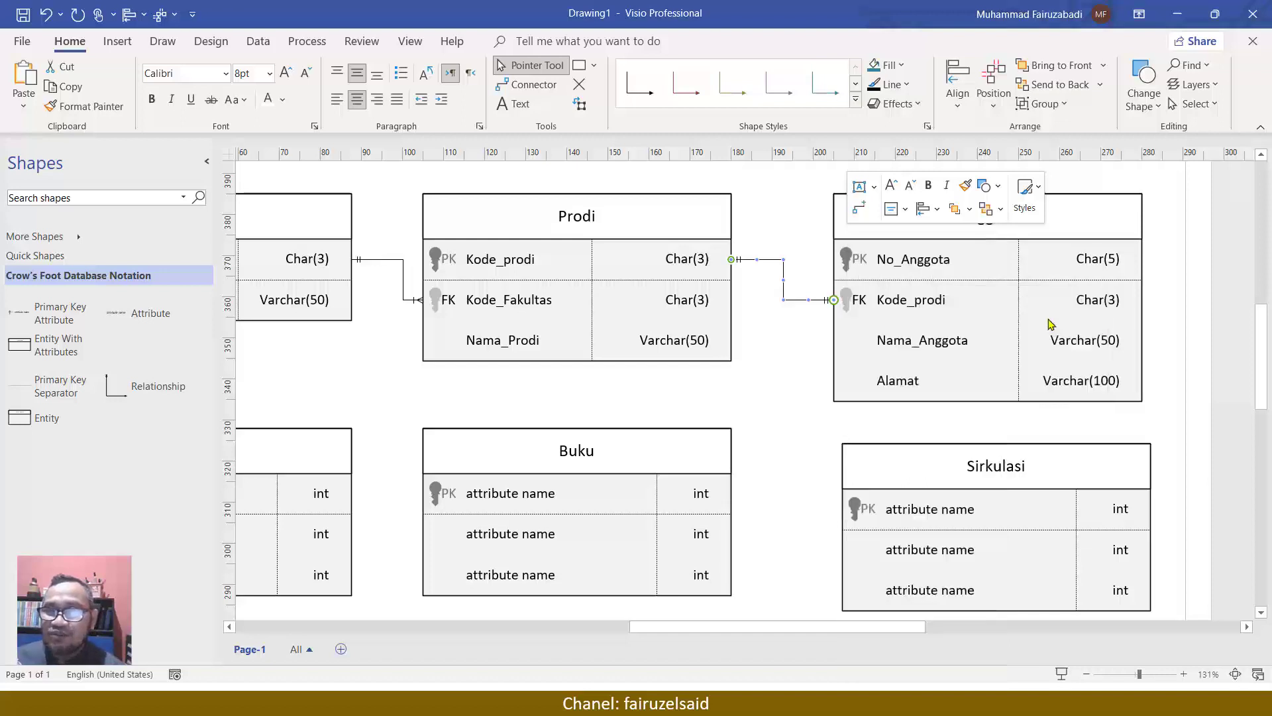
left_click(823, 358)
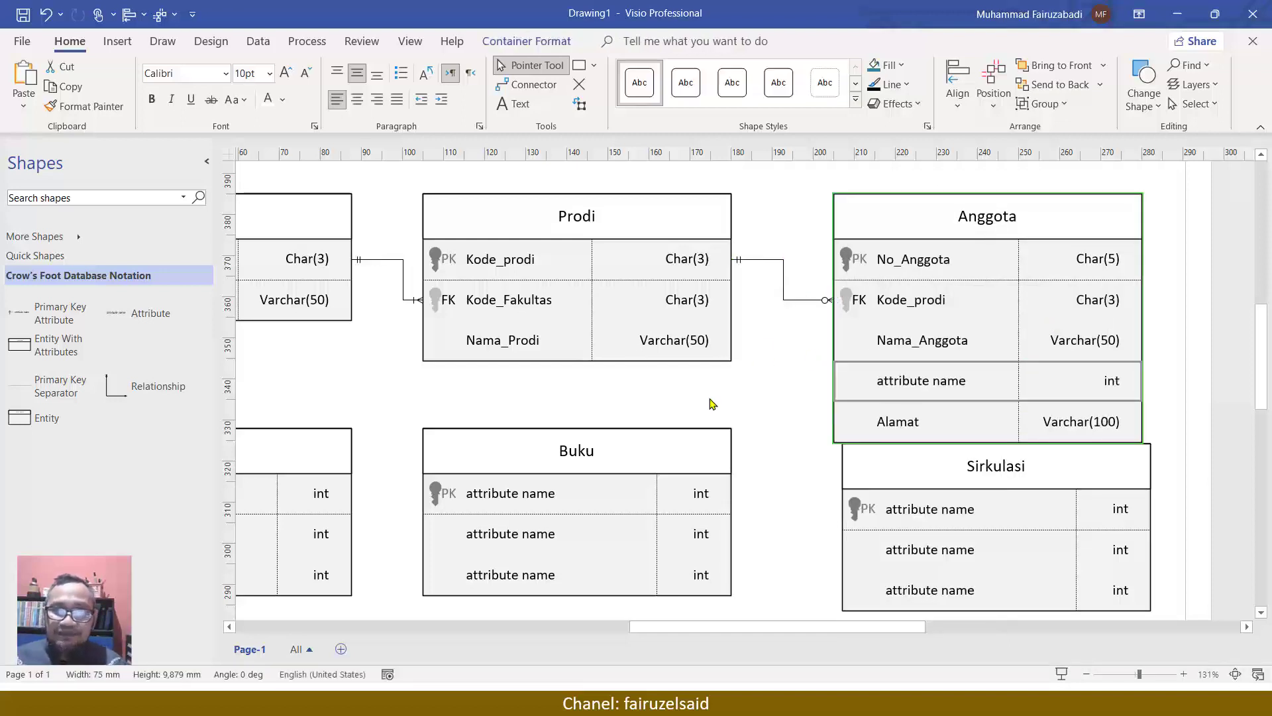
Examine the cardinality symbols on the relationship between Prodi and Anggota up close.
scroll(710, 402, "up", 5)
scroll(801, 382, "up", 1)
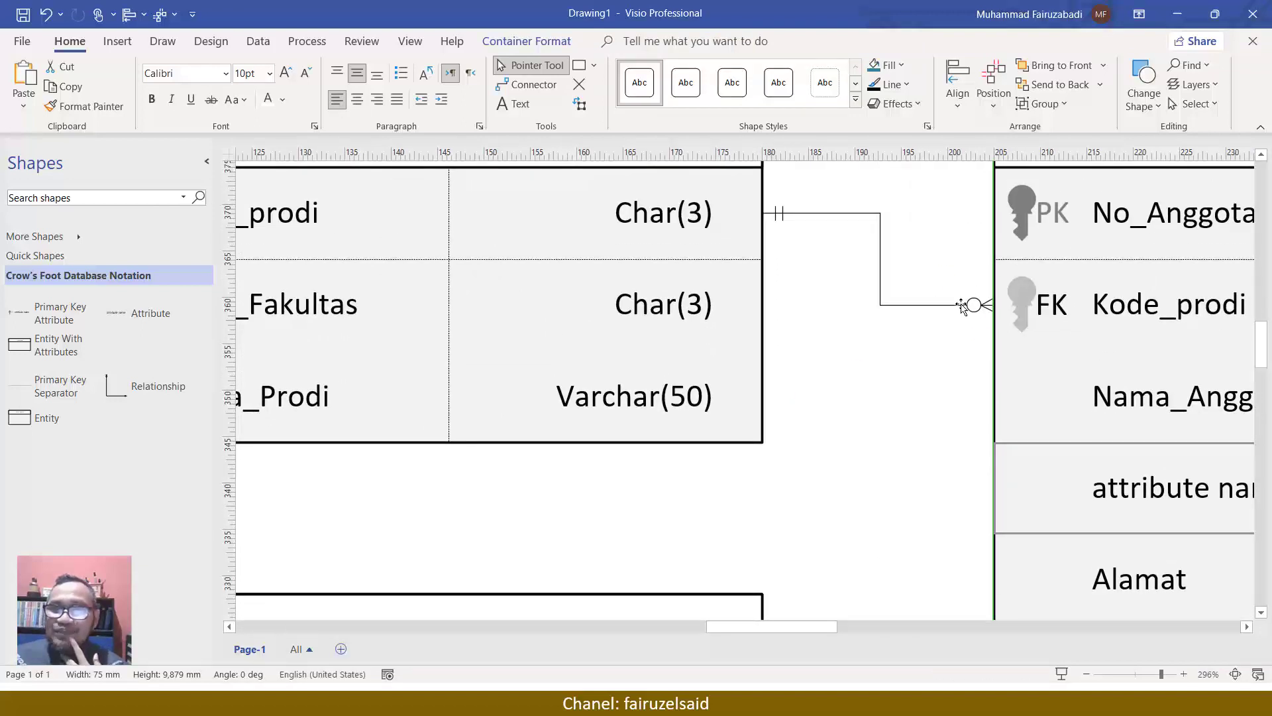
scroll(1078, 331, "down", 5)
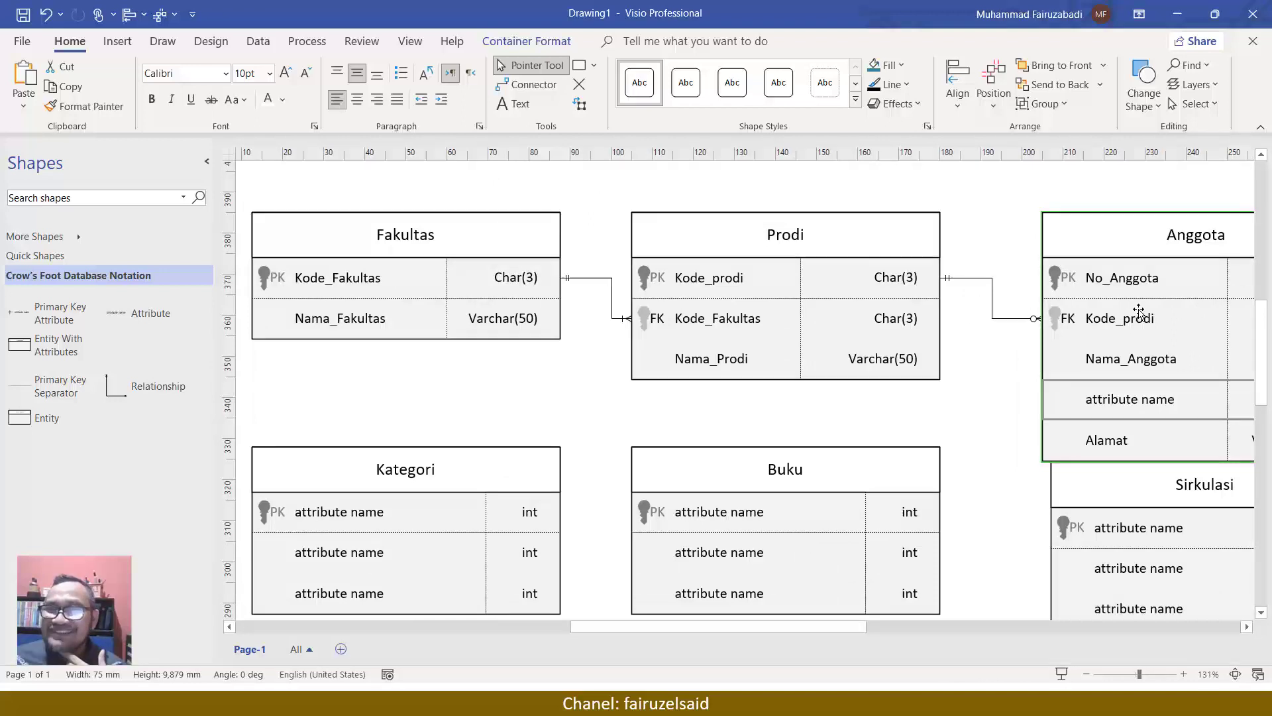
scroll(1024, 347, "up", 5)
scroll(1024, 347, "up", 2)
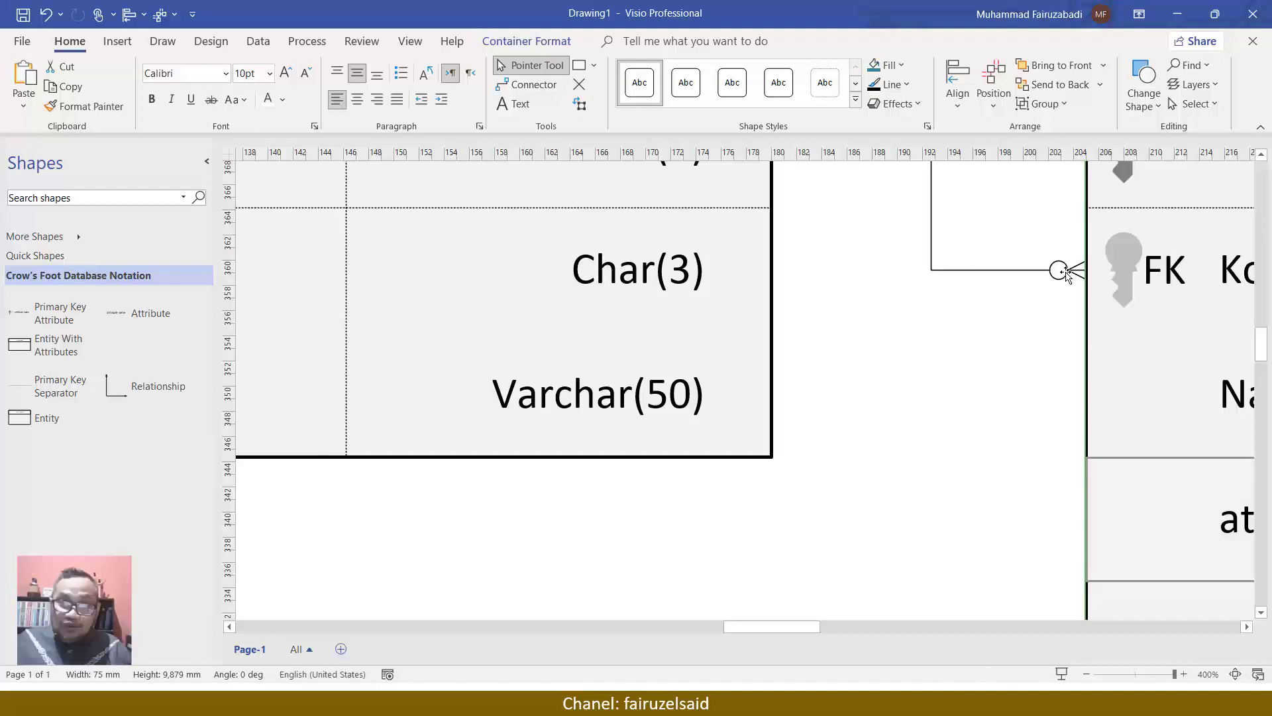
left_click_drag(773, 627, 798, 632)
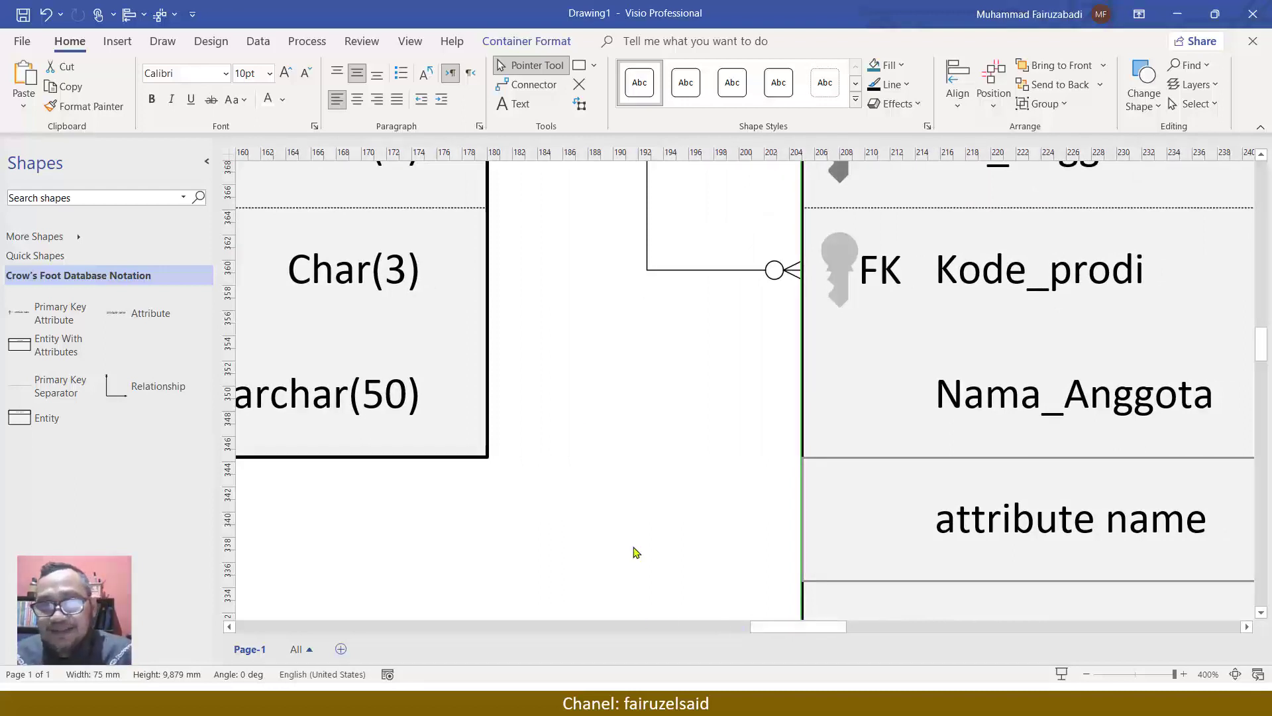
scroll(690, 347, "down", 5)
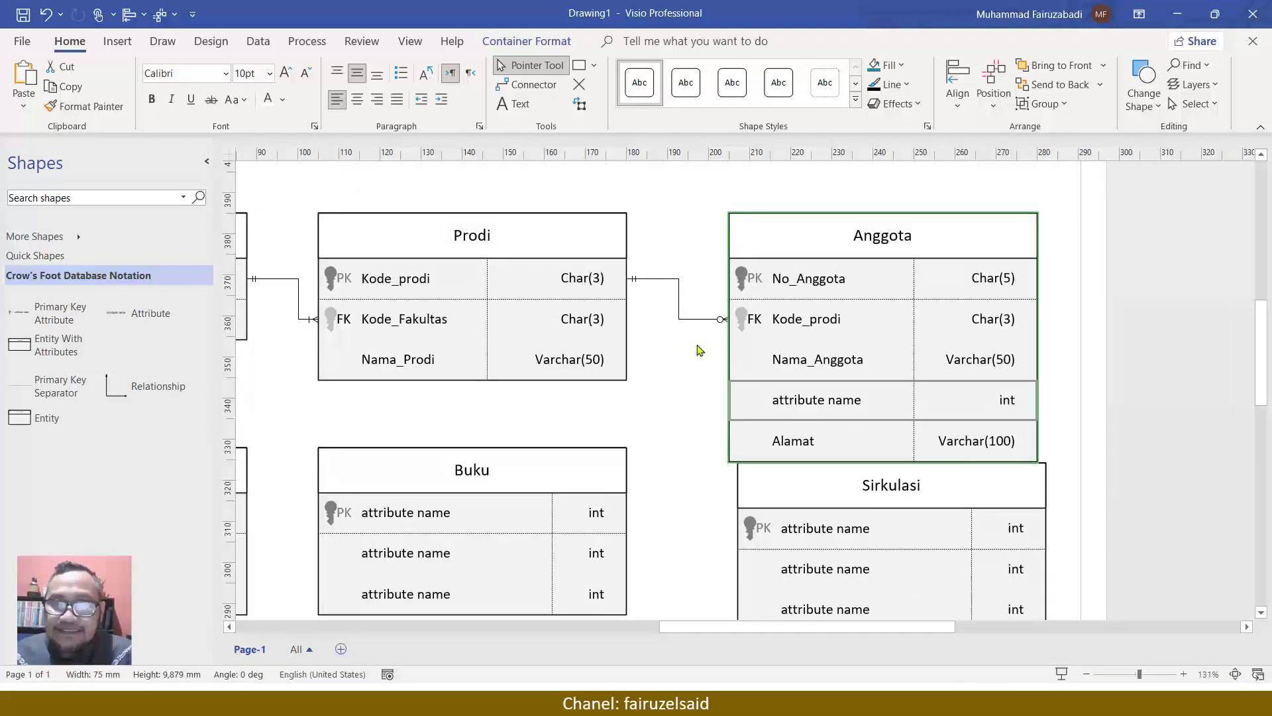
Move the Sirkulasi entity down so there is a gap between it and the Anggota entity.
scroll(697, 348, "down", 3)
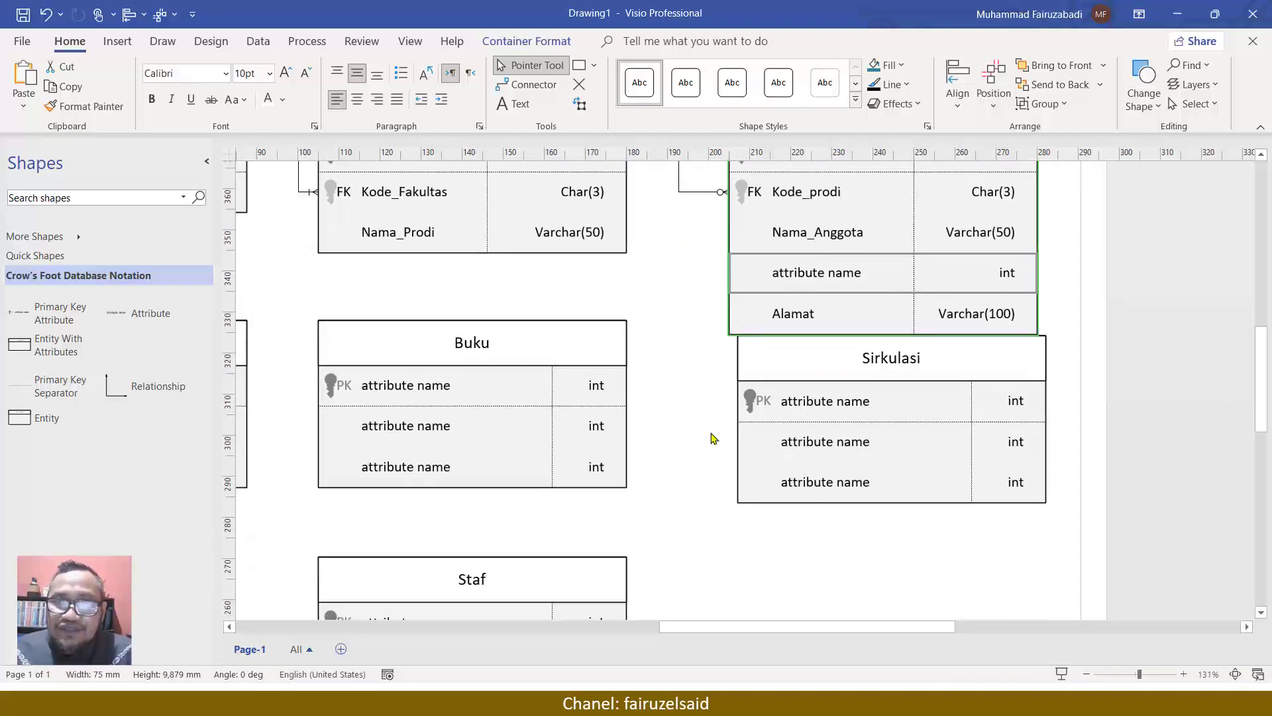
left_click_drag(741, 627, 652, 627)
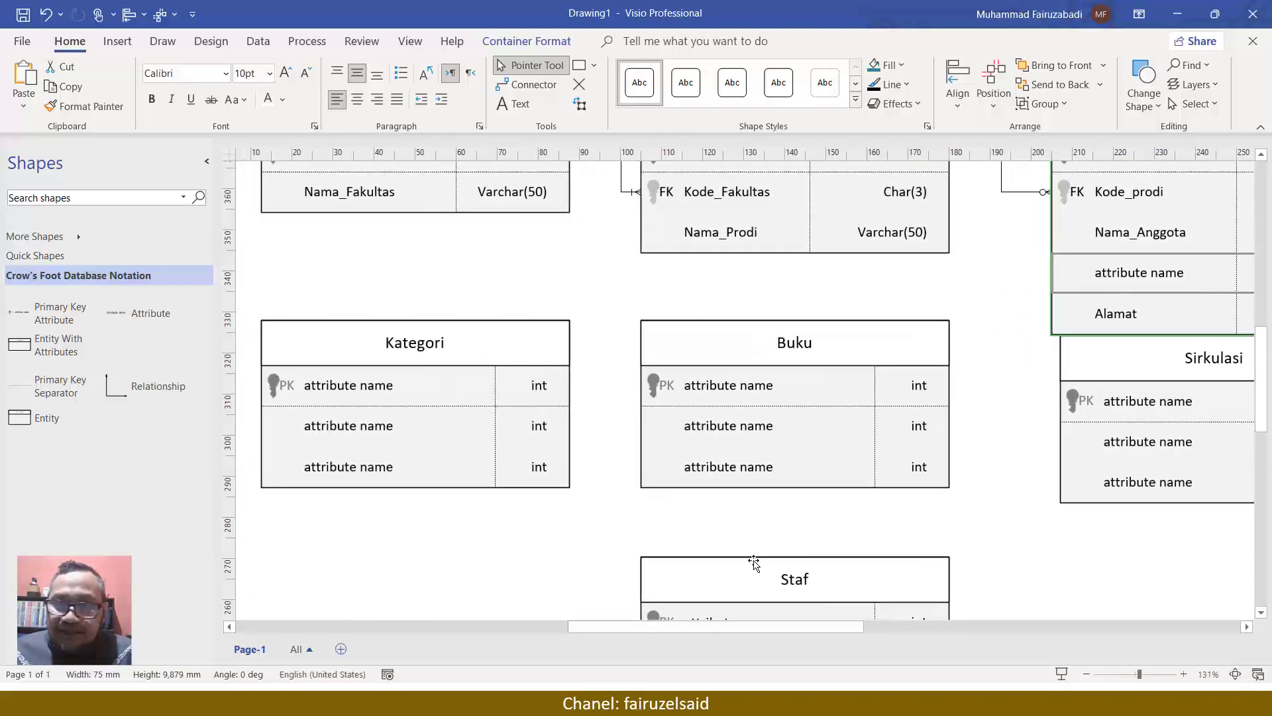
left_click_drag(1128, 364, 1109, 414)
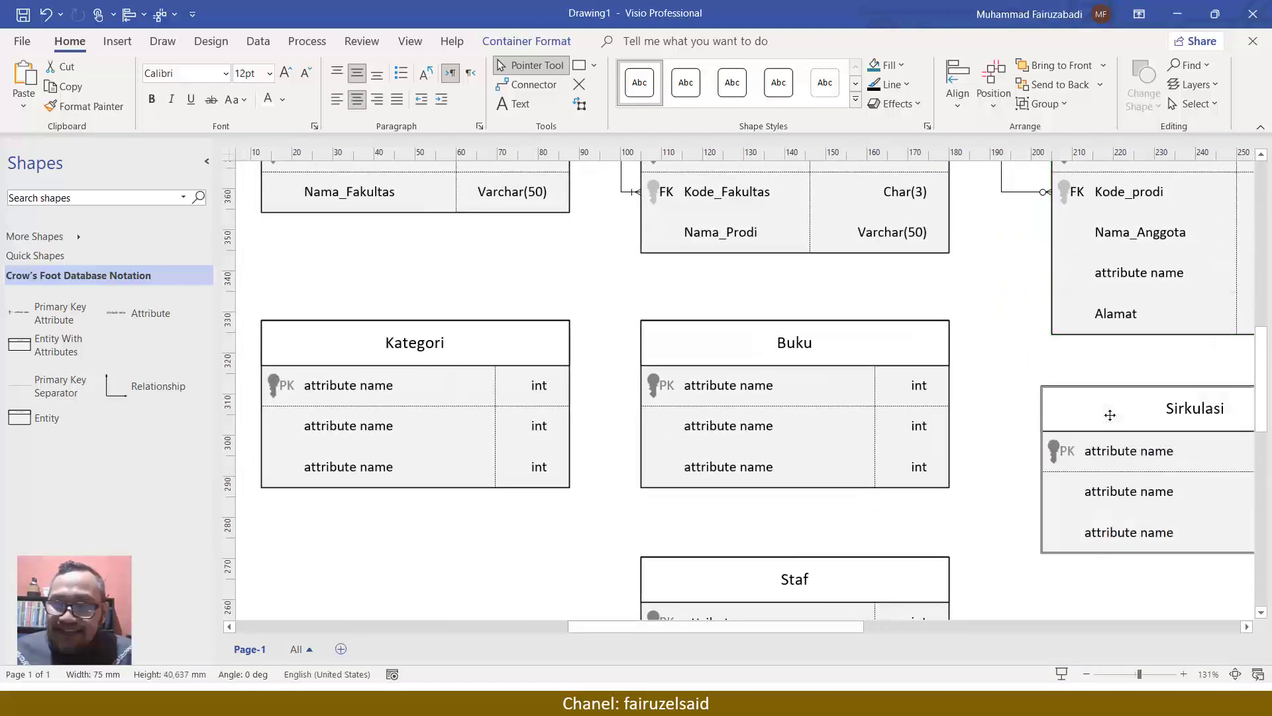
Rename the primary key attribute of the Kategori entity to Kode_Kategori.
double_click(362, 392)
type("K")
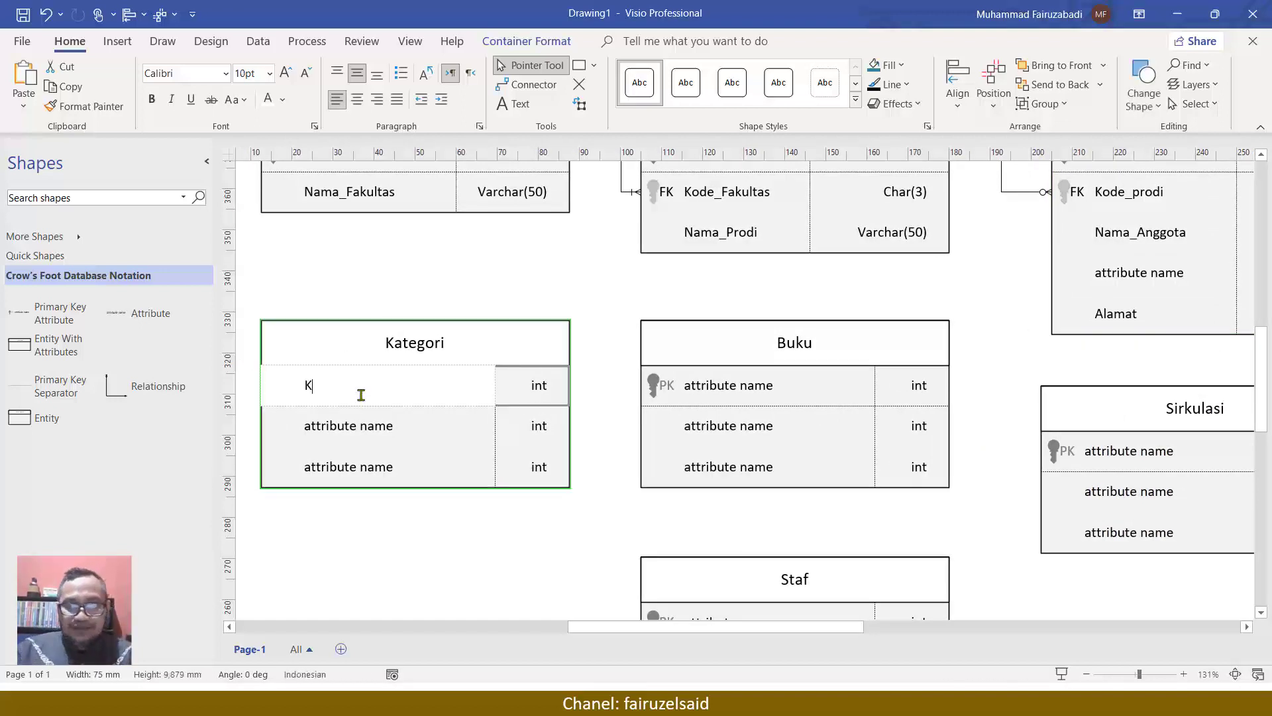
type("ode_Kategori")
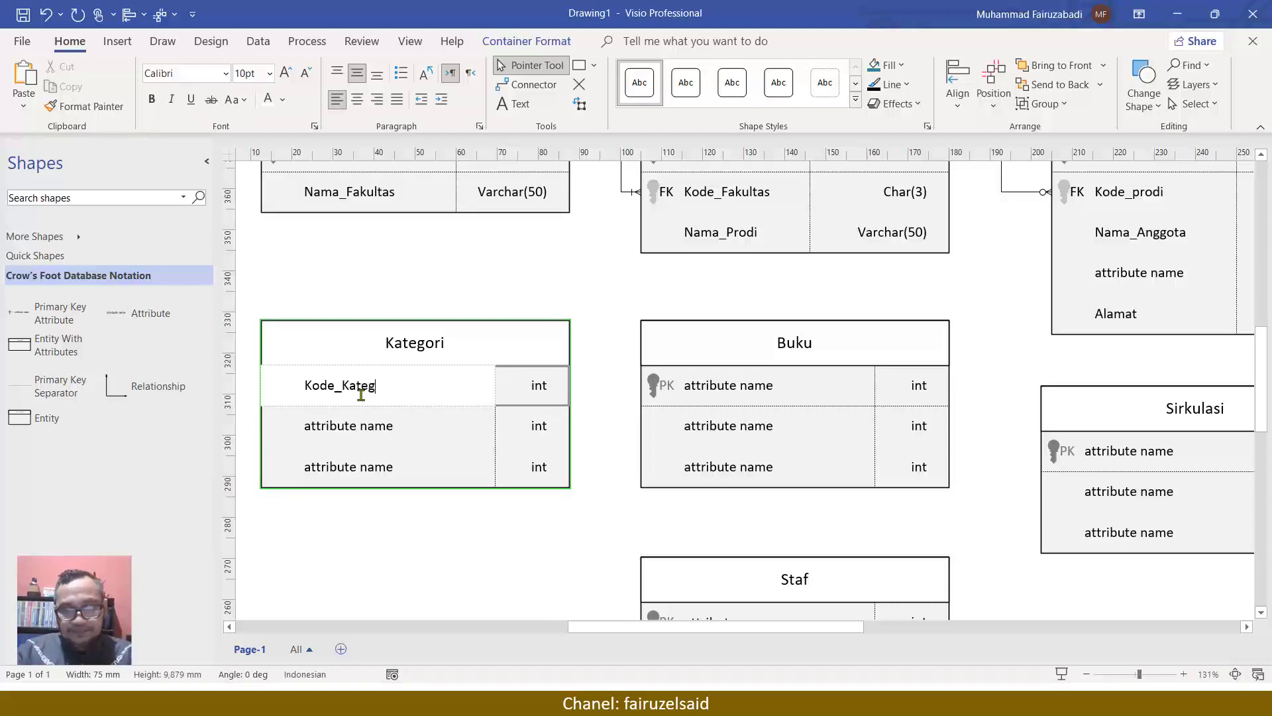
Rename the second attribute of the Kategori entity to Nama_Kategot.
left_click(347, 438)
double_click(347, 432)
type("Nama_")
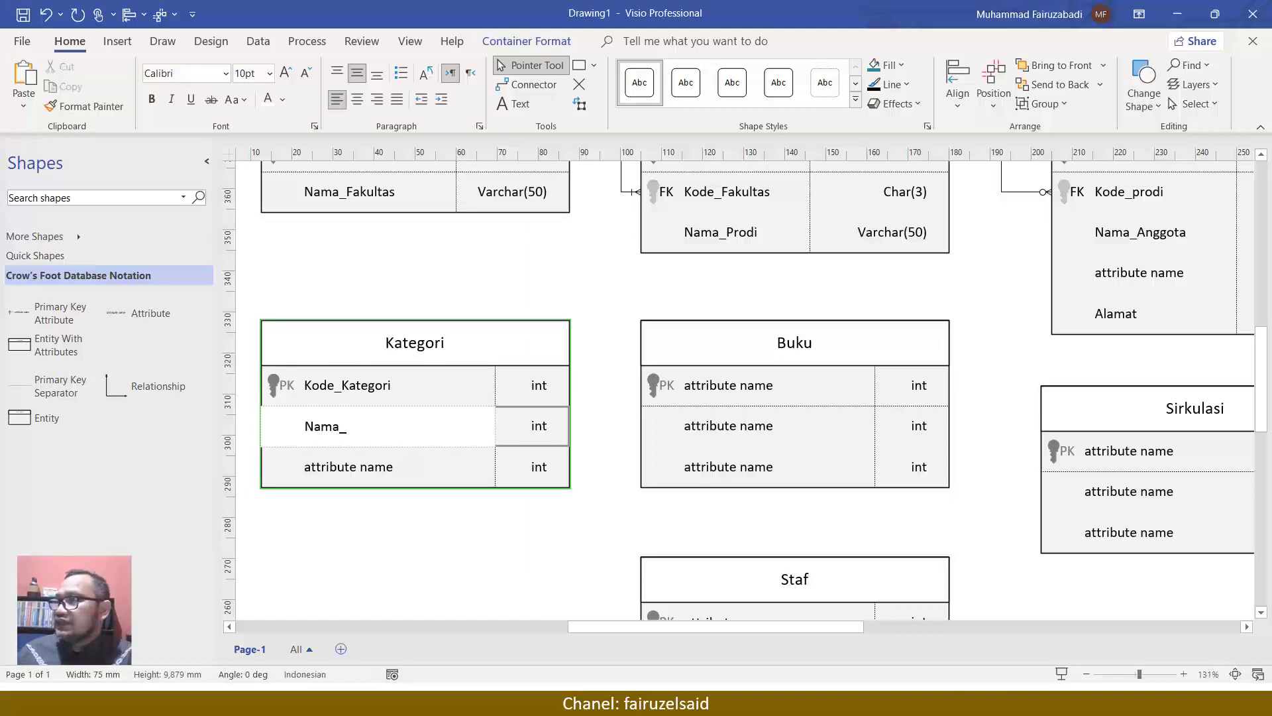
left_click(380, 430)
type("KA")
key("BackSpace")
type("ategot")
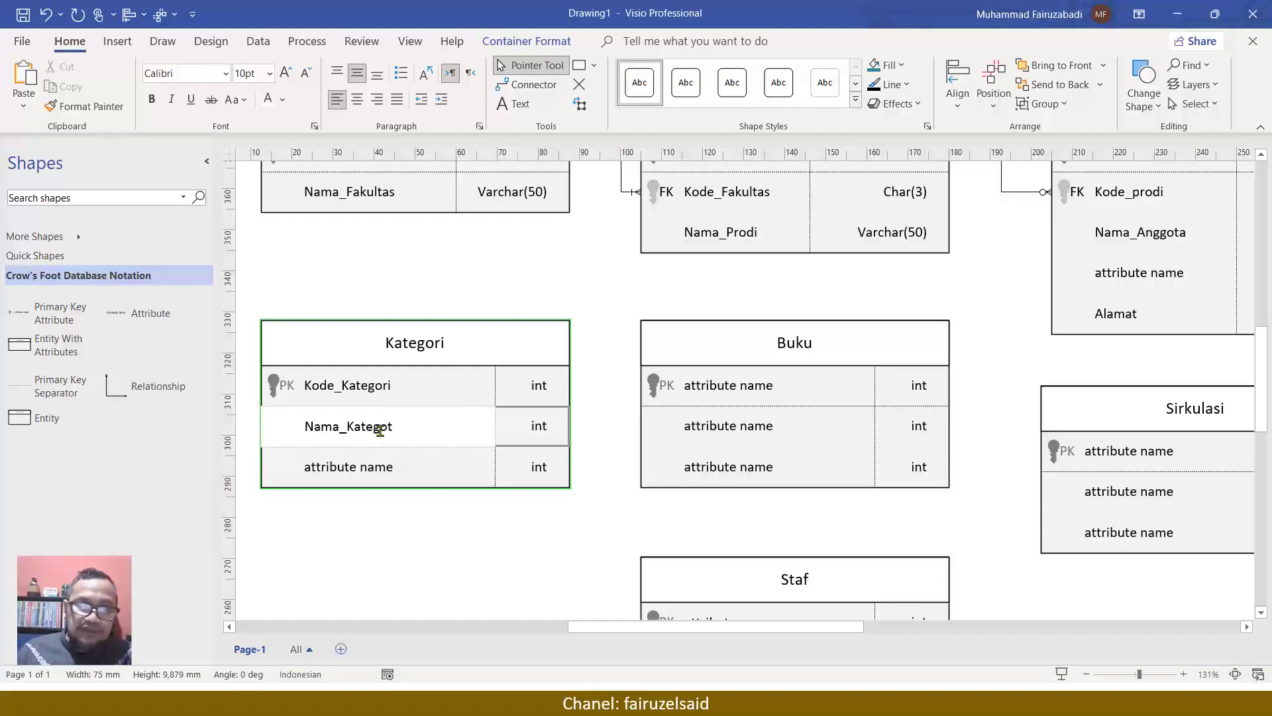
Delete the unused third attribute from the Kategori entity.
left_click(366, 467)
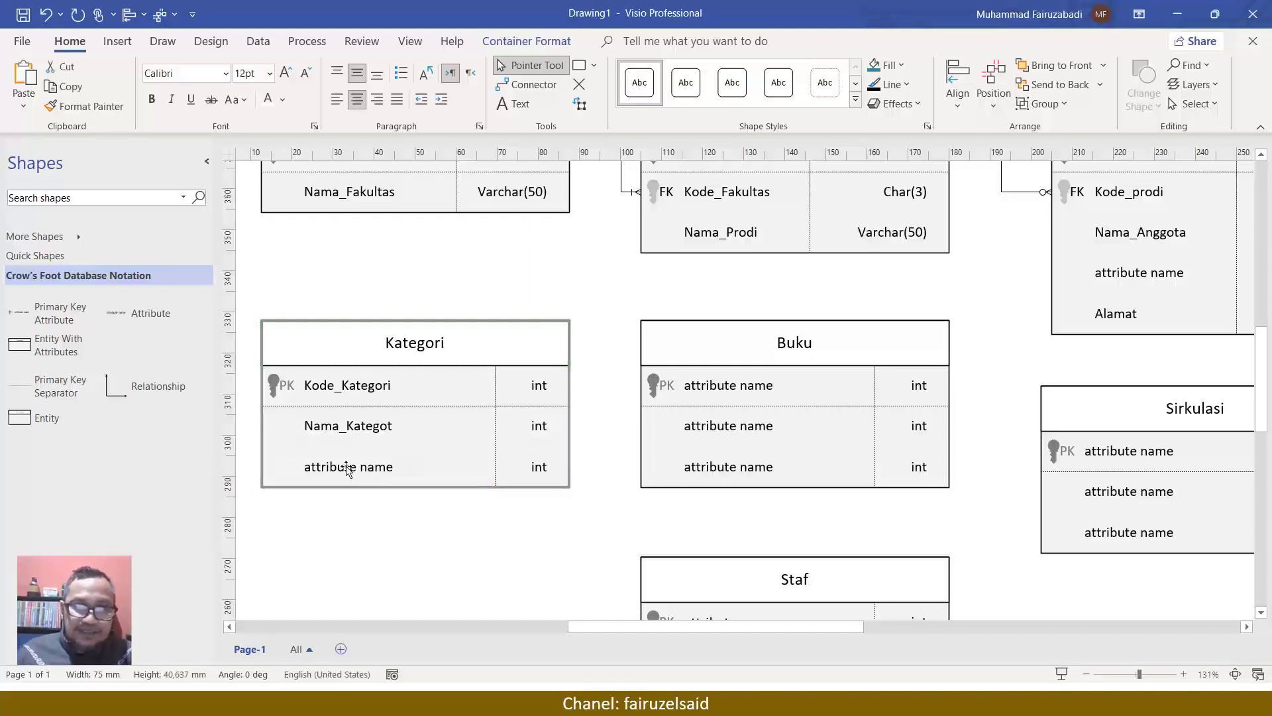
left_click(347, 470)
key("Delete")
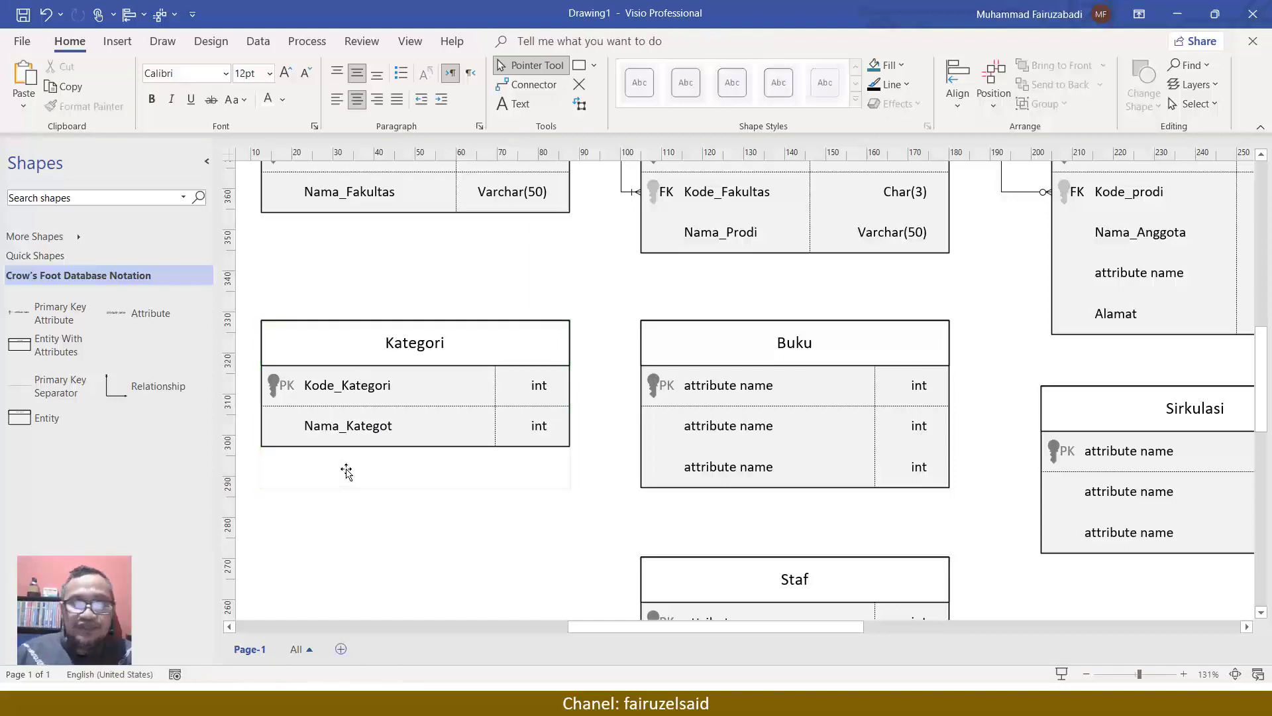
Set the data type of Kode_Kategori in the Kategori entity to Char(3).
double_click(538, 386)
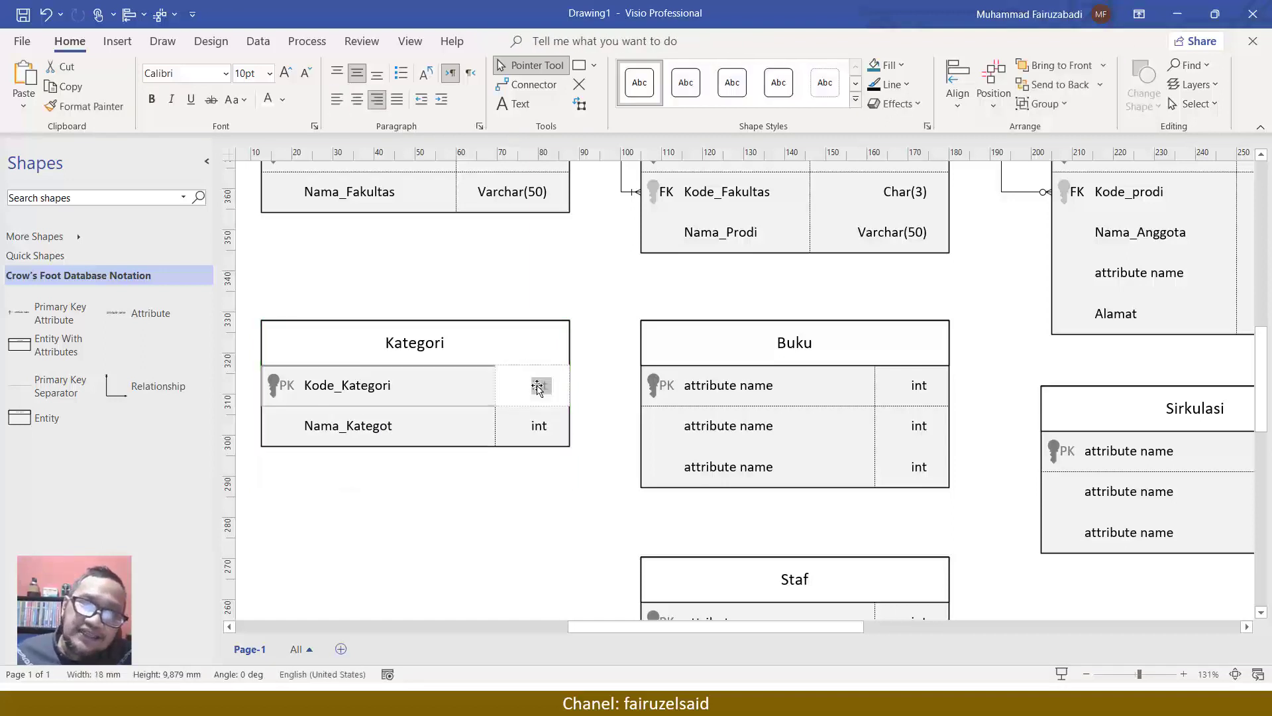
type("Ch")
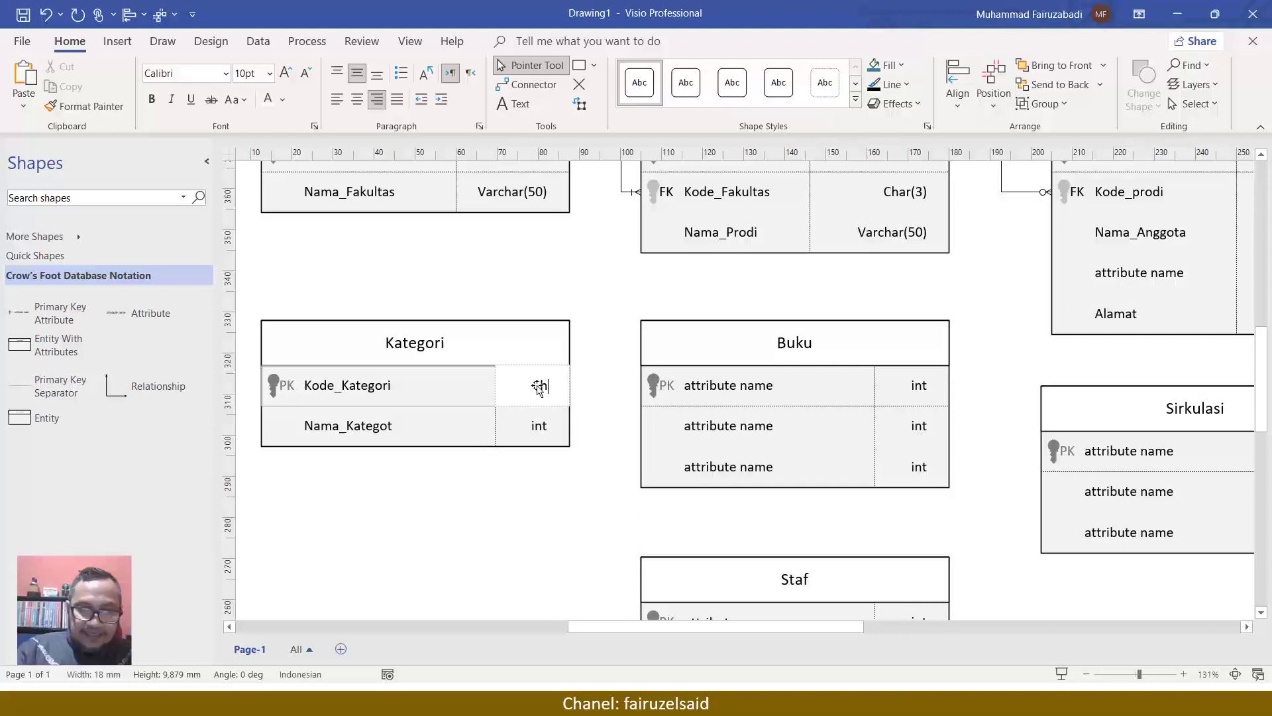
type("ar(3)")
Correct the misspelled second attribute name of the Kategori entity to Nama_Kategori.
left_click(404, 434)
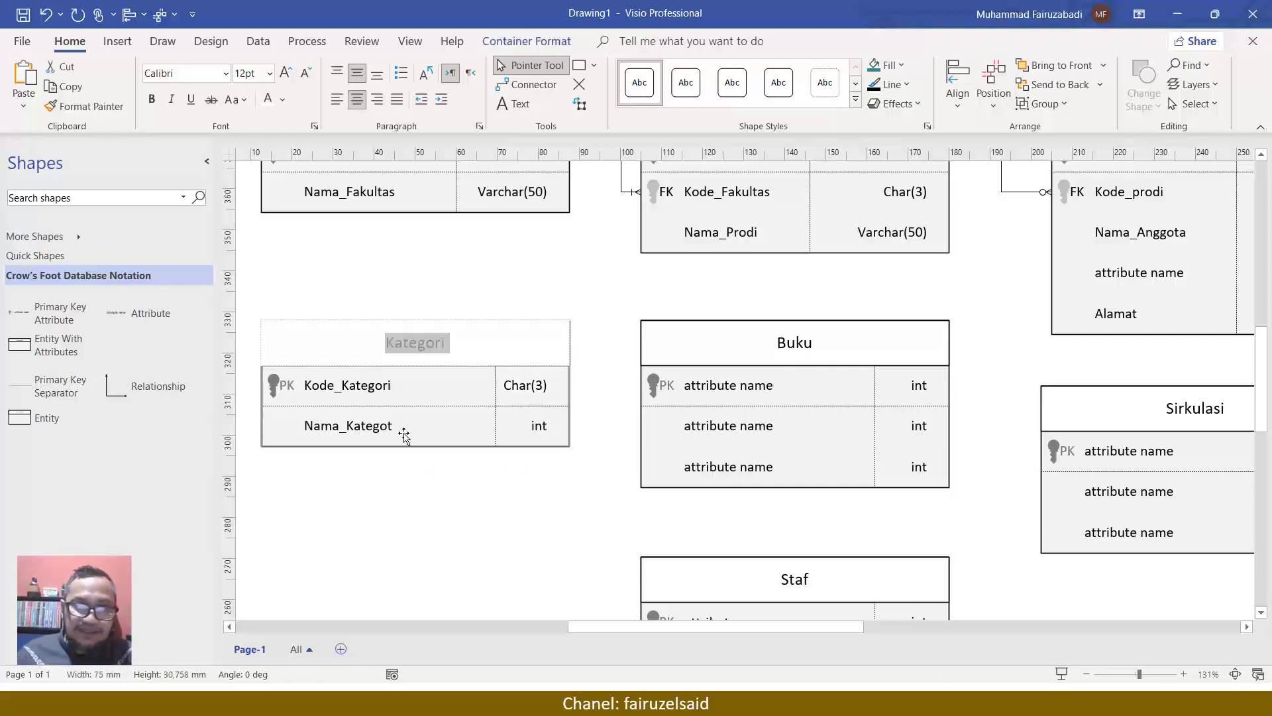
double_click(381, 428)
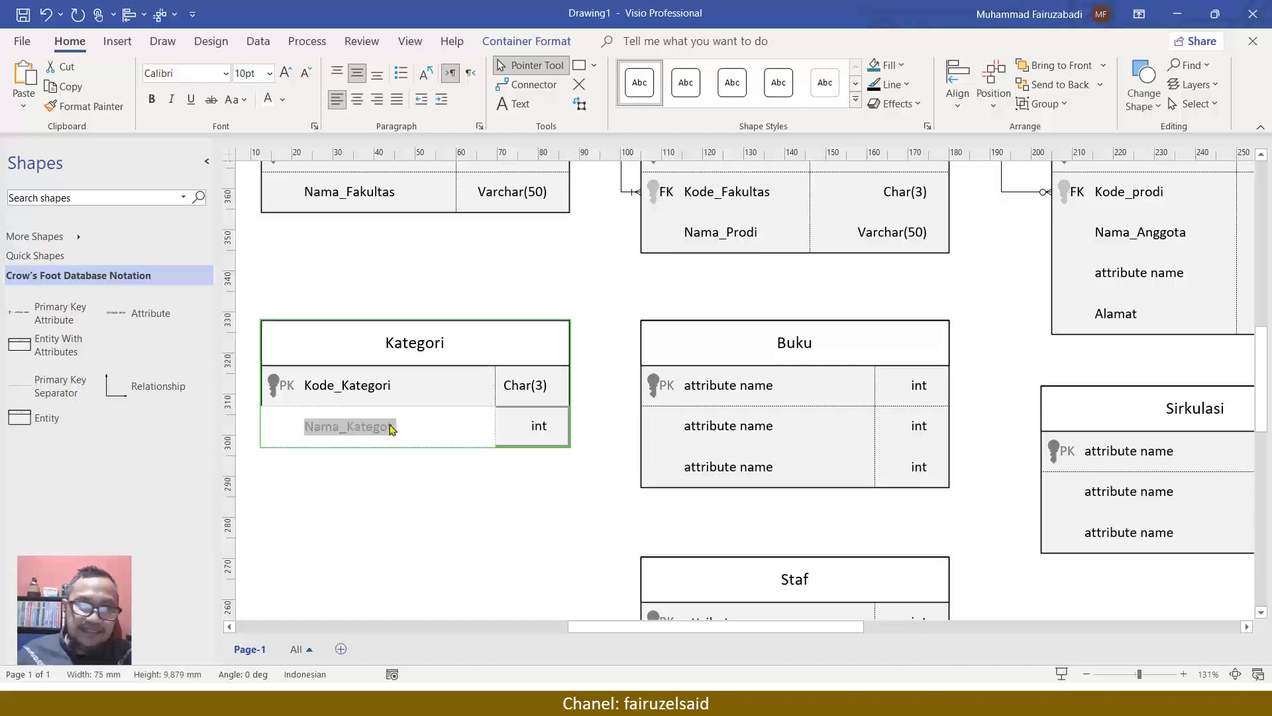
left_click(391, 429)
key("Delete")
type("ri")
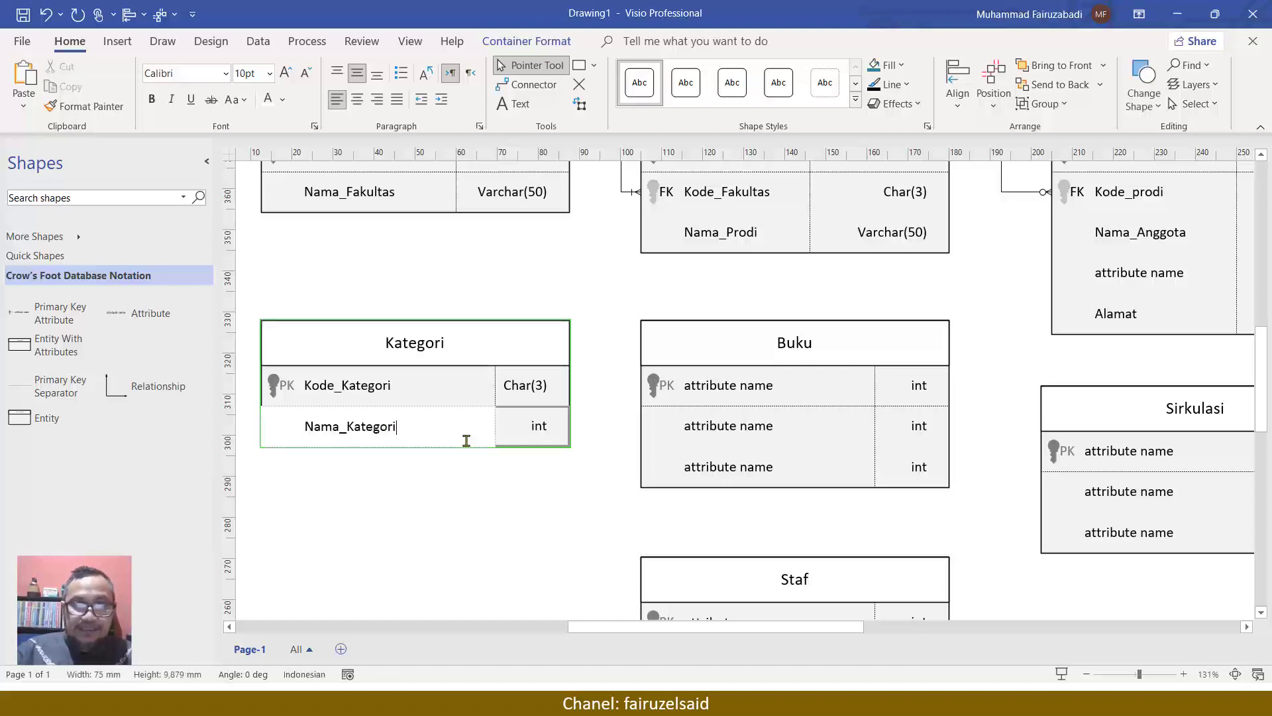
Set the data type of Nama_Kategori to Varchar(50) and widen the Kategori data type column so it fits on one line.
double_click(540, 426)
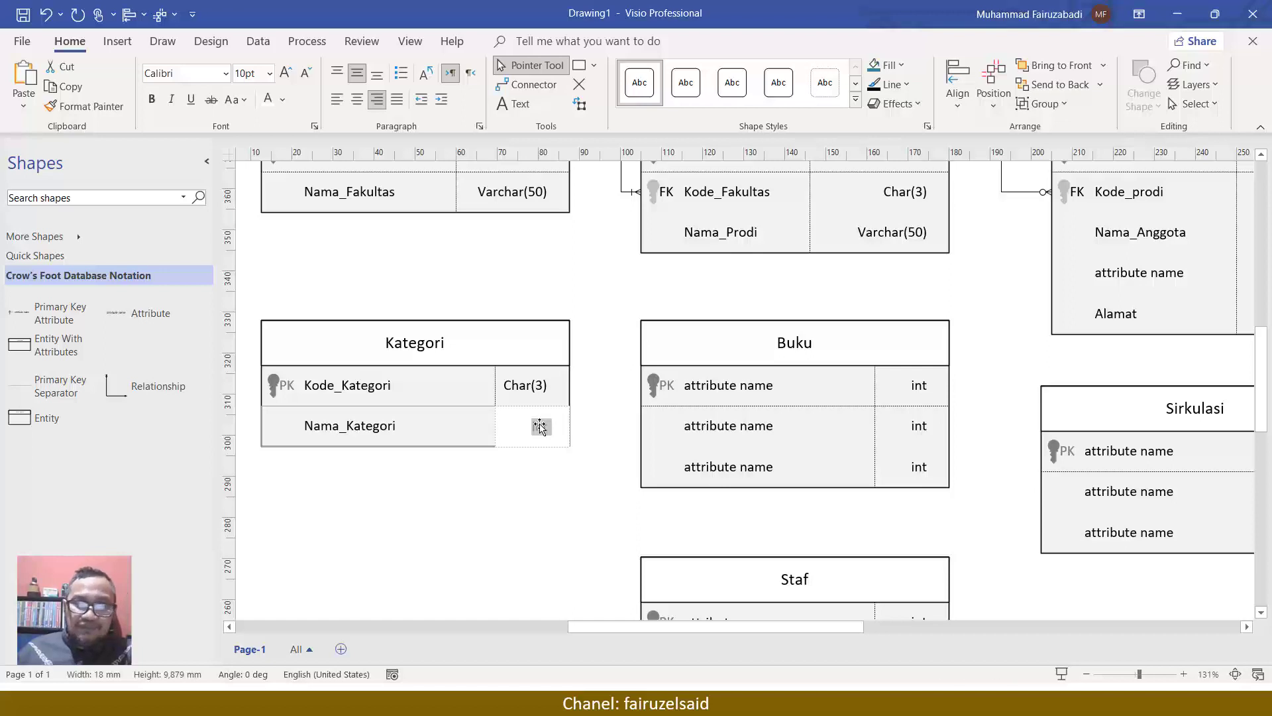
key("BackSpace")
type("Varchar(")
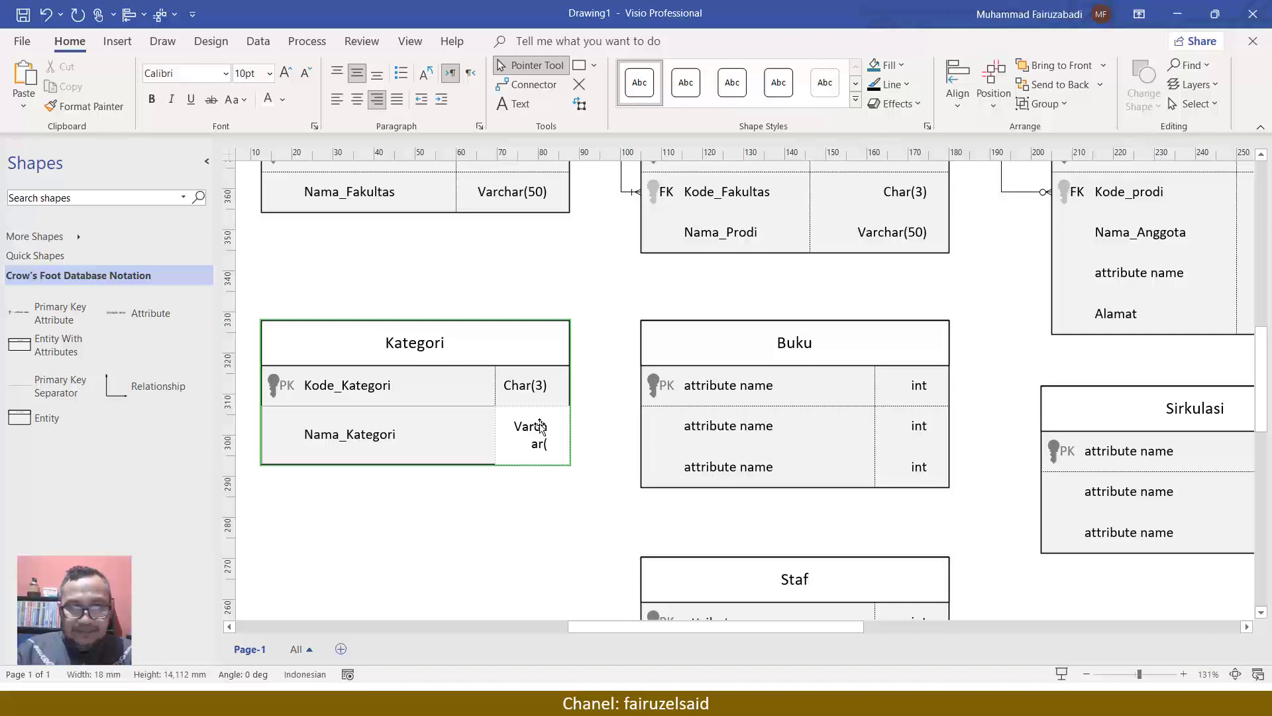
type("50)")
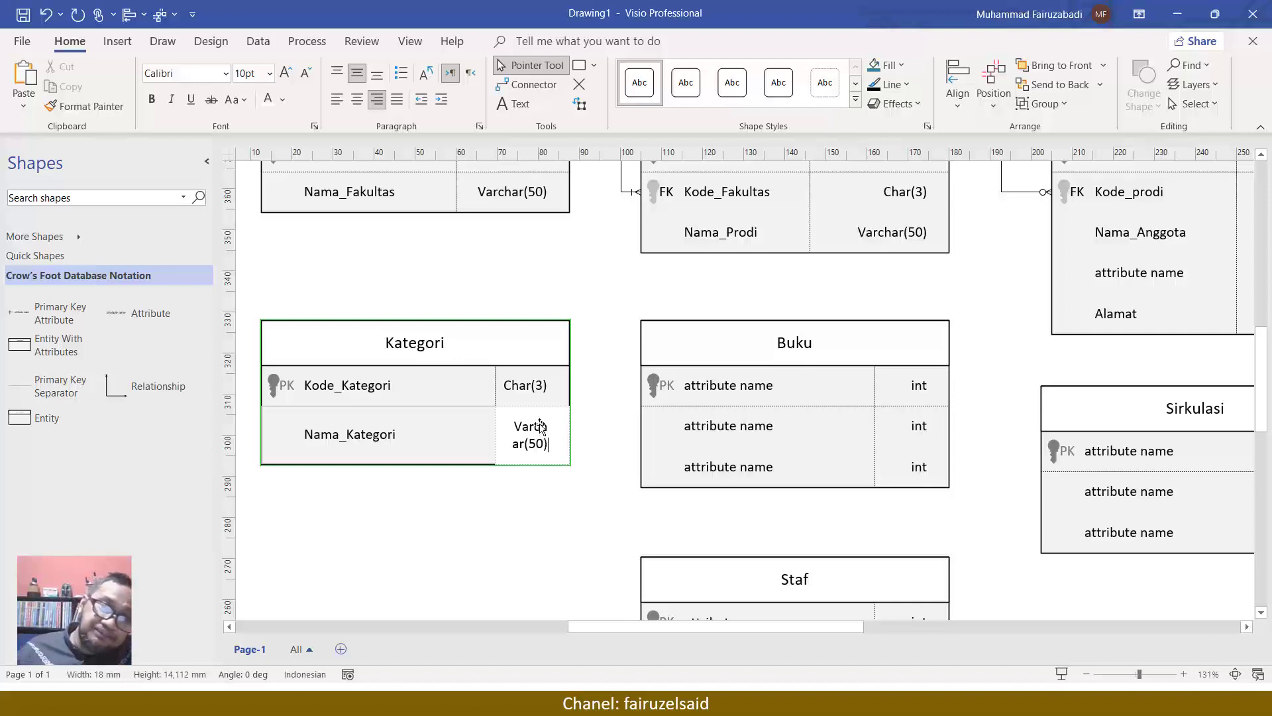
left_click(483, 324)
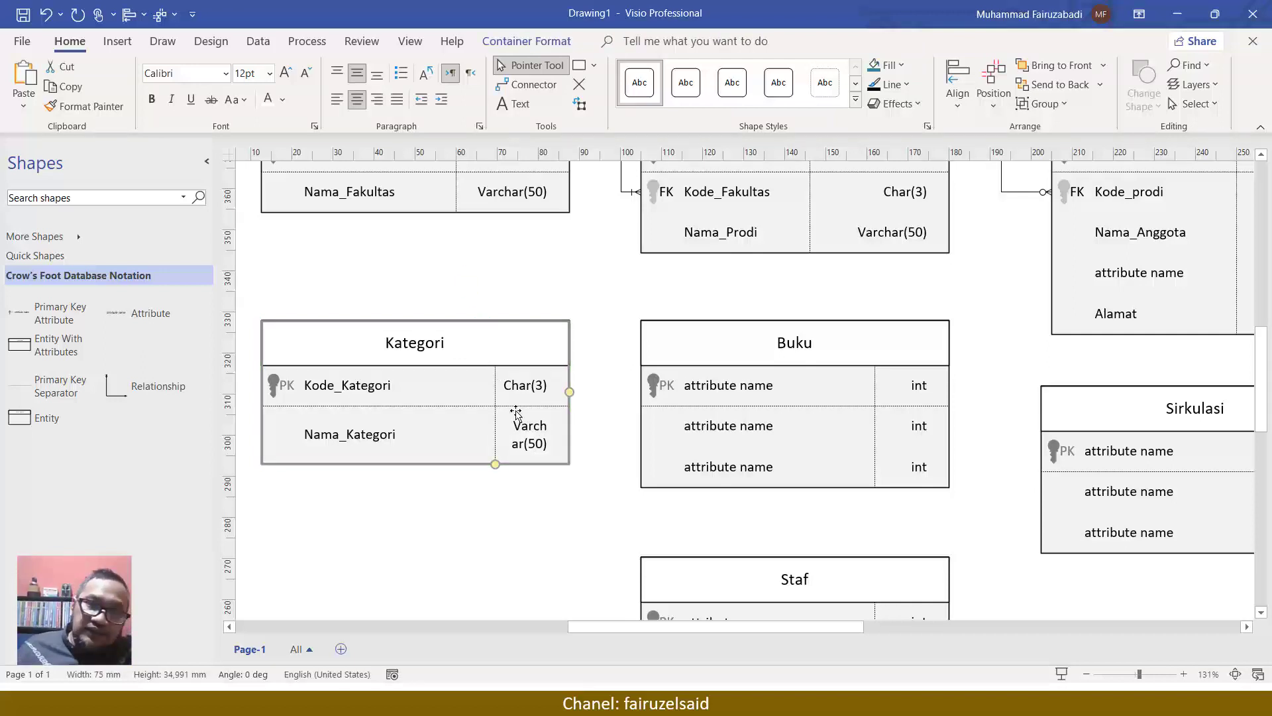
left_click_drag(495, 464, 439, 457)
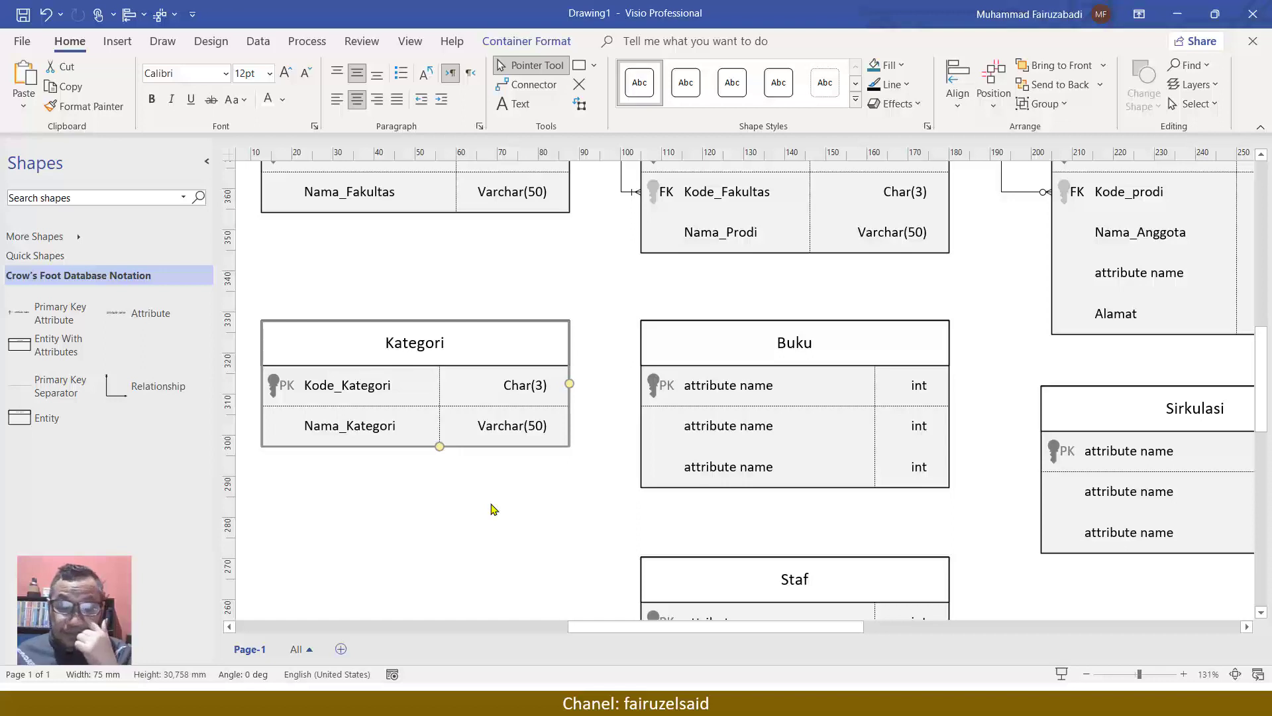
Rename the primary key attribute of the Buku entity to Kode_Buku.
double_click(753, 388)
scroll(753, 388, "down", 1)
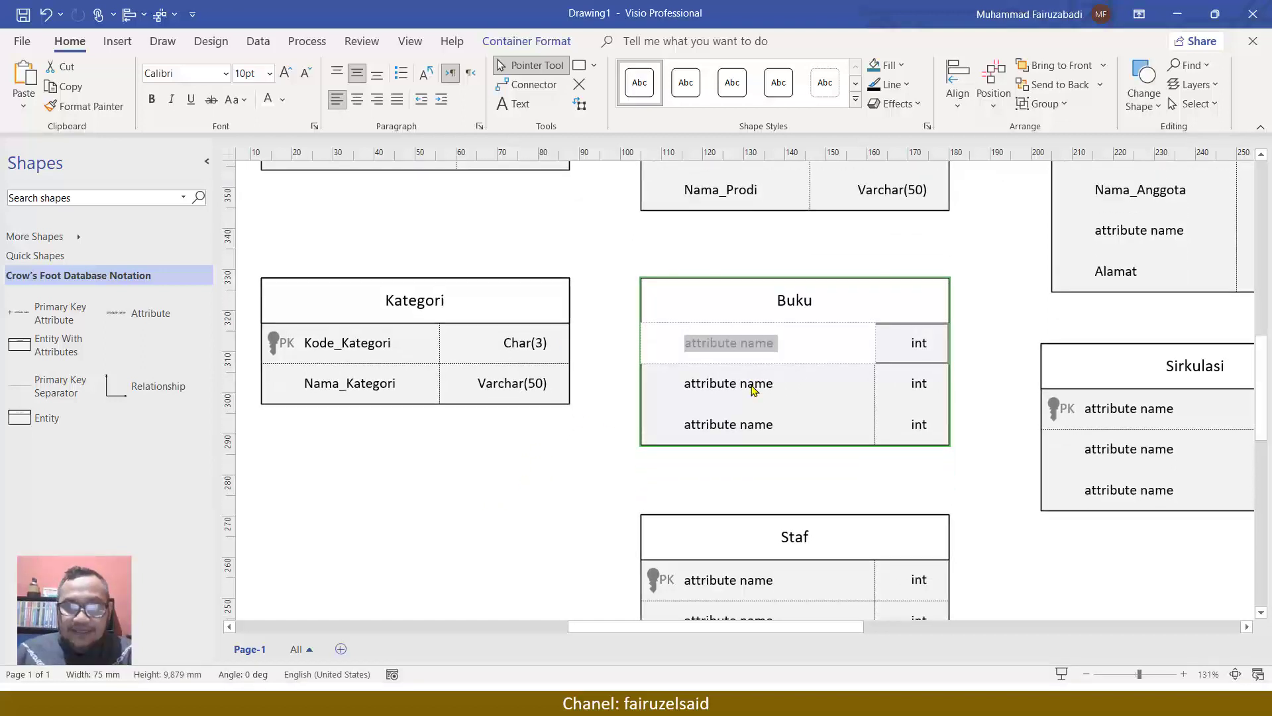
type("Kod")
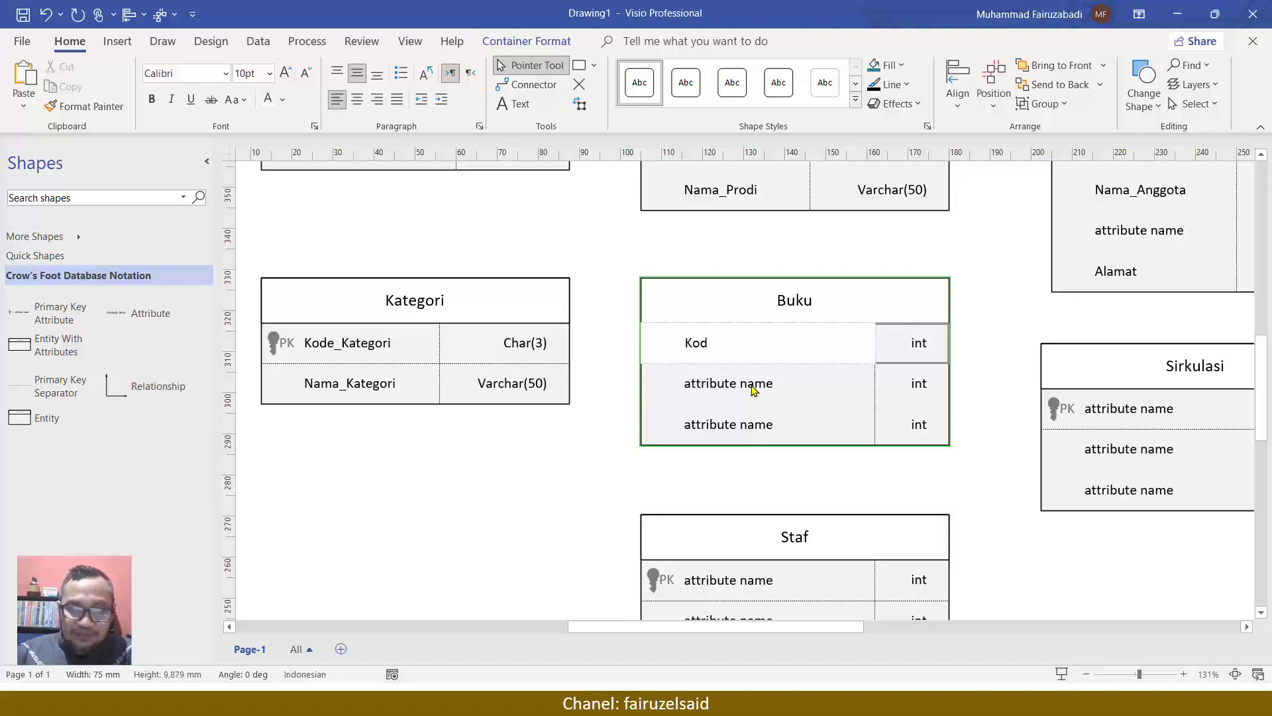
type("e-")
type("buku")
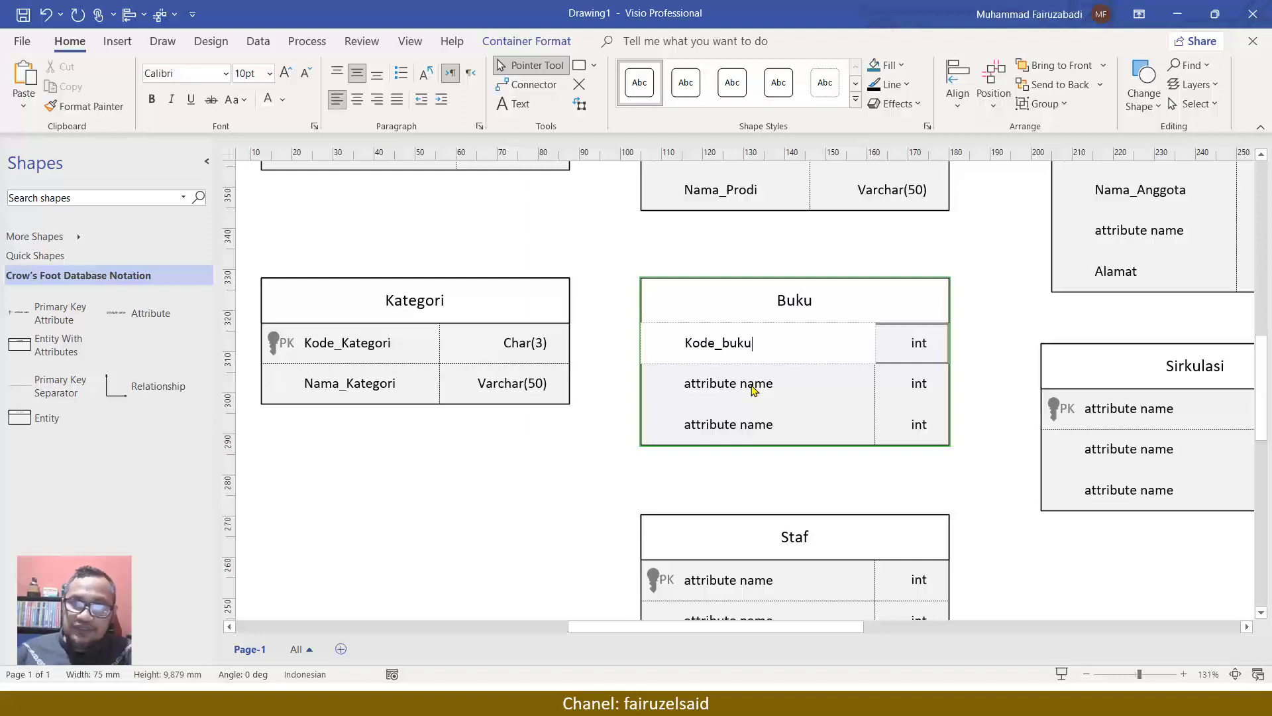
key("BackSpace")
type("B")
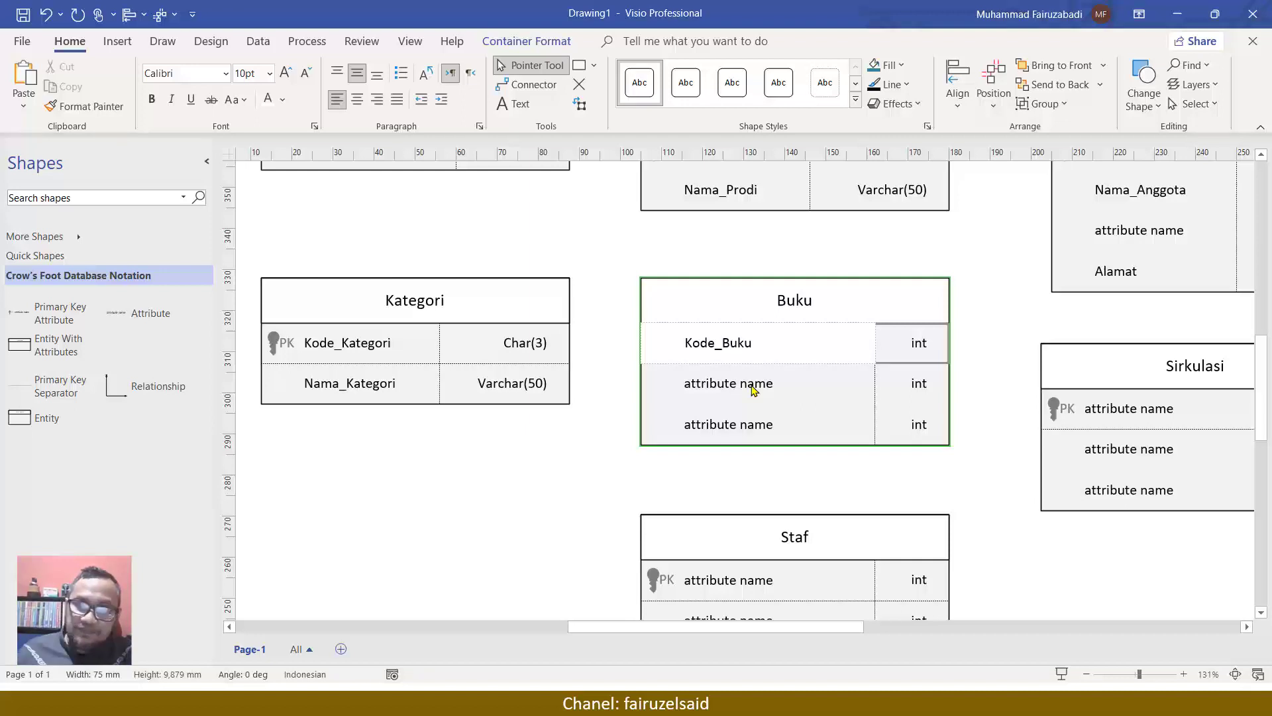
Rename the second and third attributes of the Buku entity to Judul and Pengarang.
left_click(761, 381)
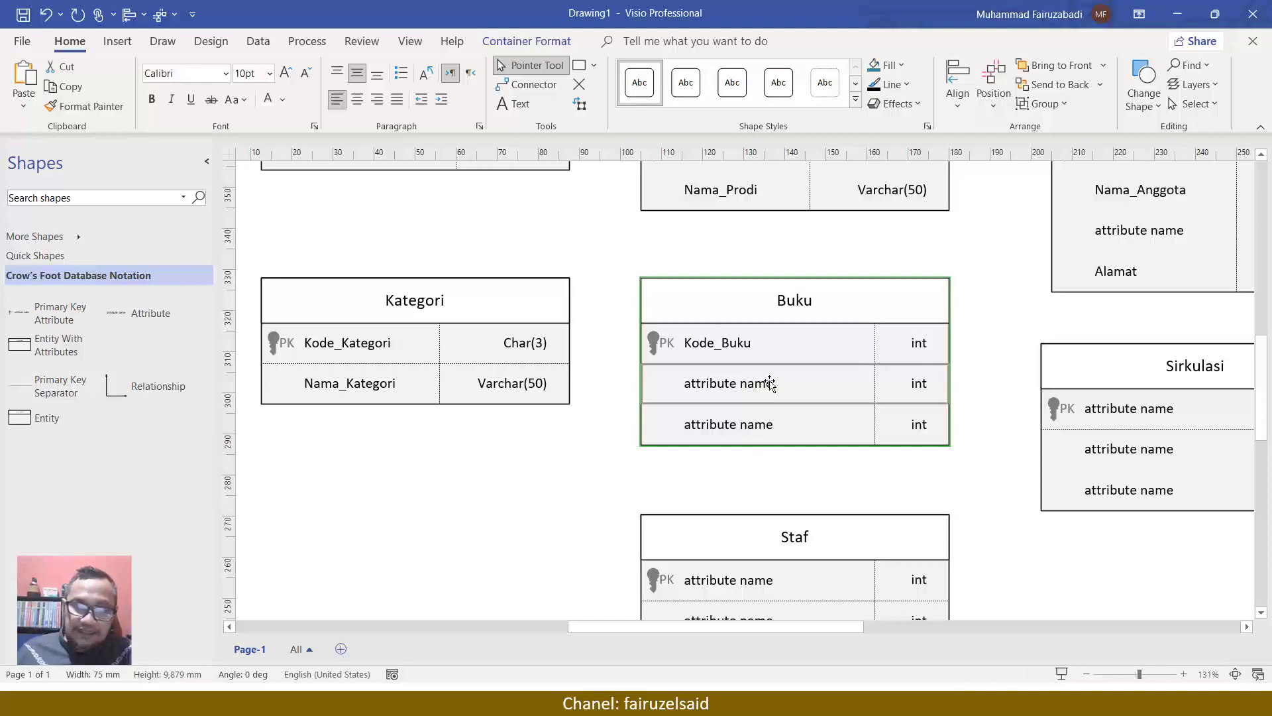
type("Judul")
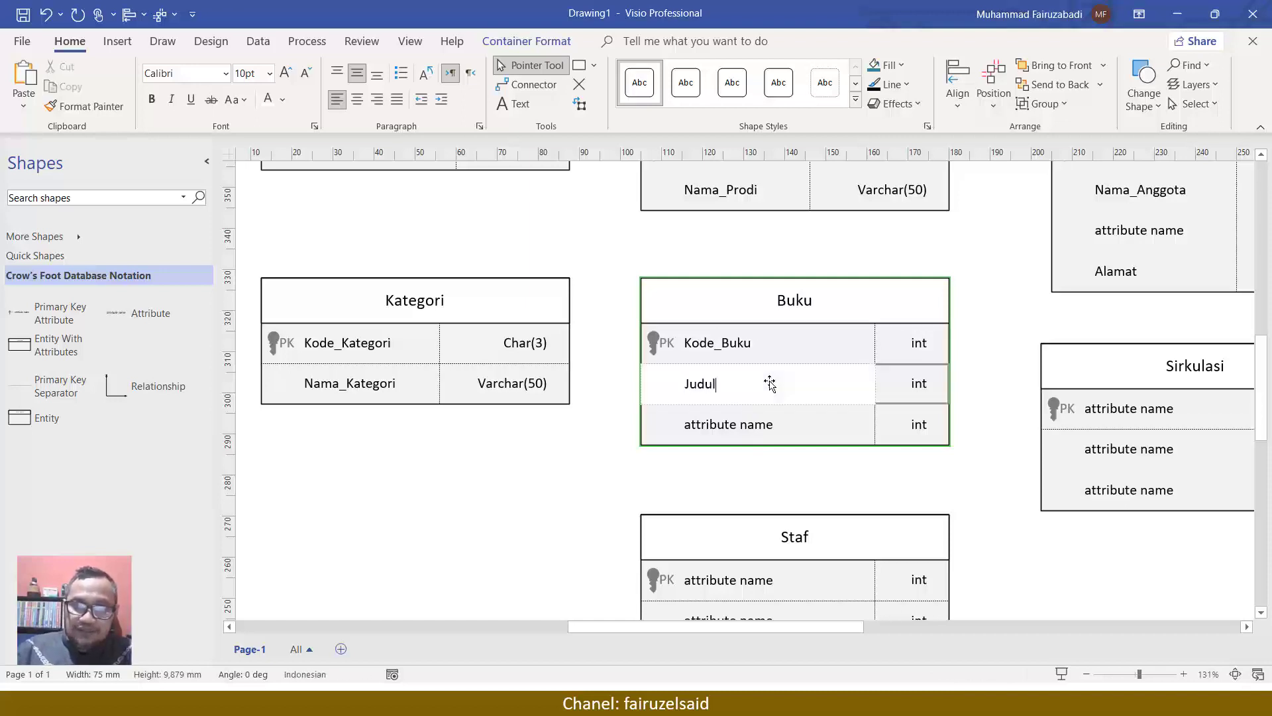
left_click(759, 425)
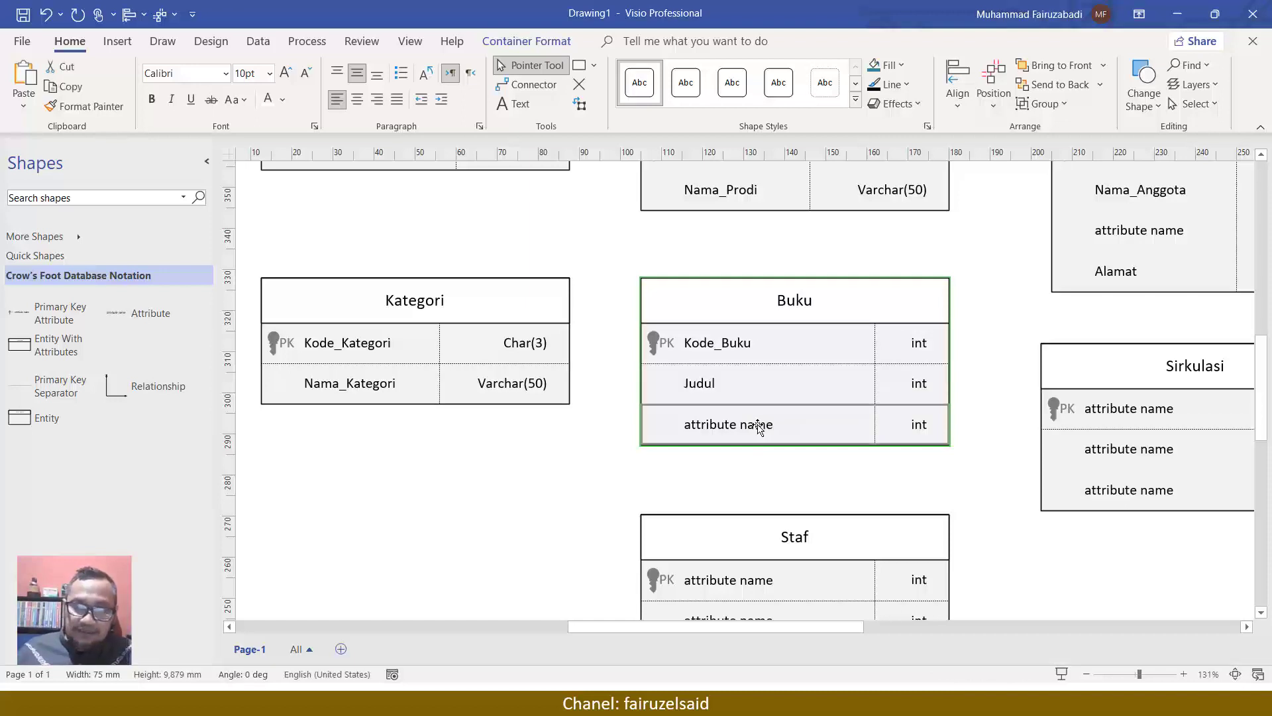
type("Pengarang")
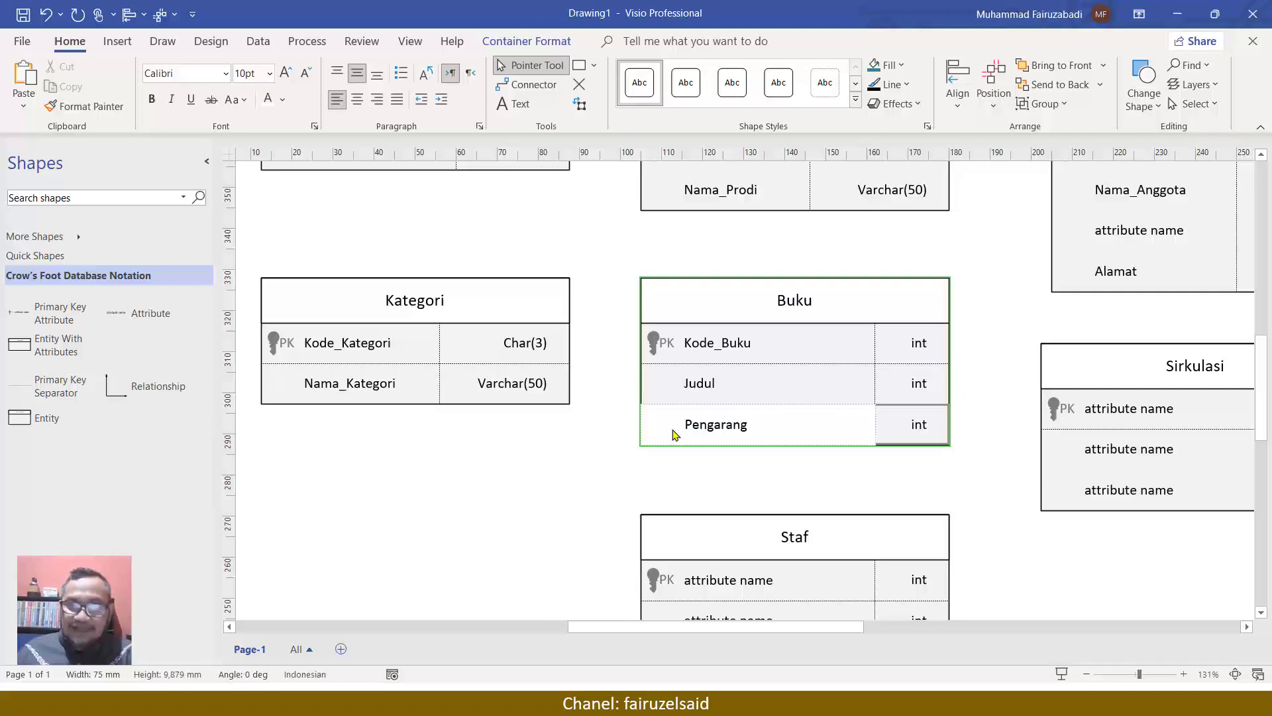
Move the Staf entity into the free space directly below the Kategori entity.
scroll(680, 434, "down", 2)
left_click_drag(821, 446, 446, 438)
left_click(744, 344)
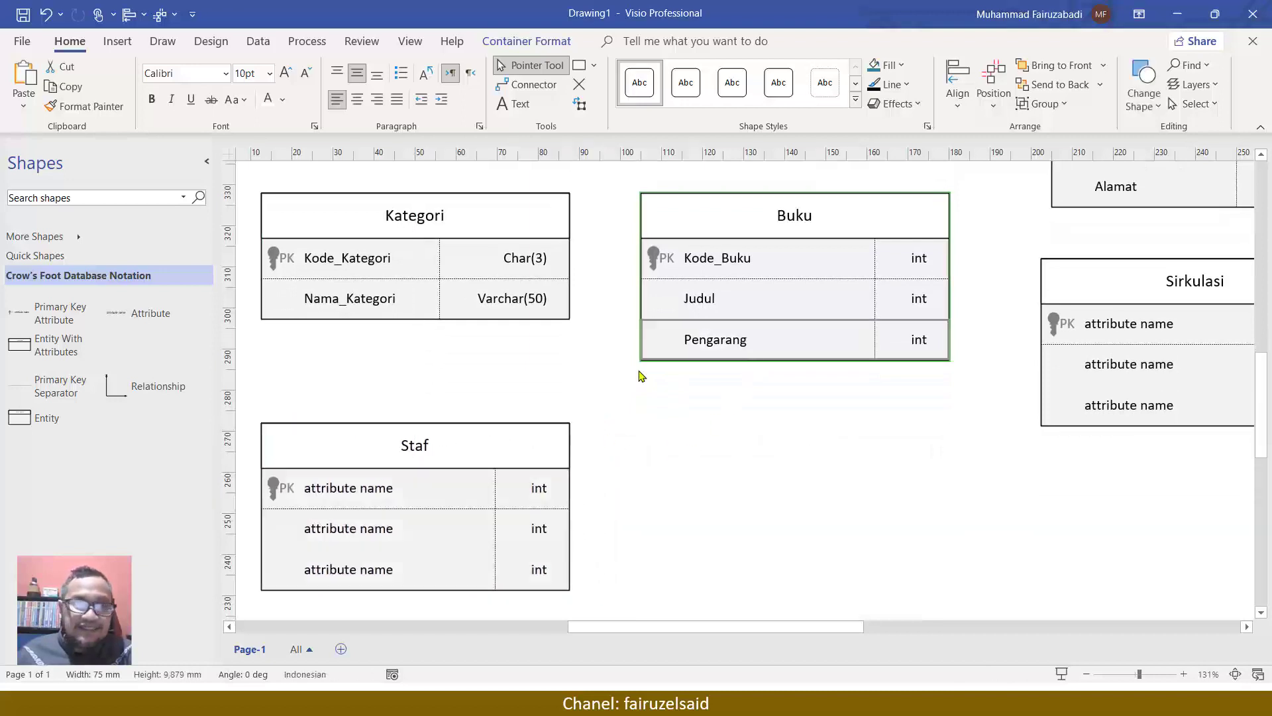
Add an attribute named Penertbit below Pengarang in the Buku entity.
left_click_drag(147, 311, 735, 354)
double_click(725, 379)
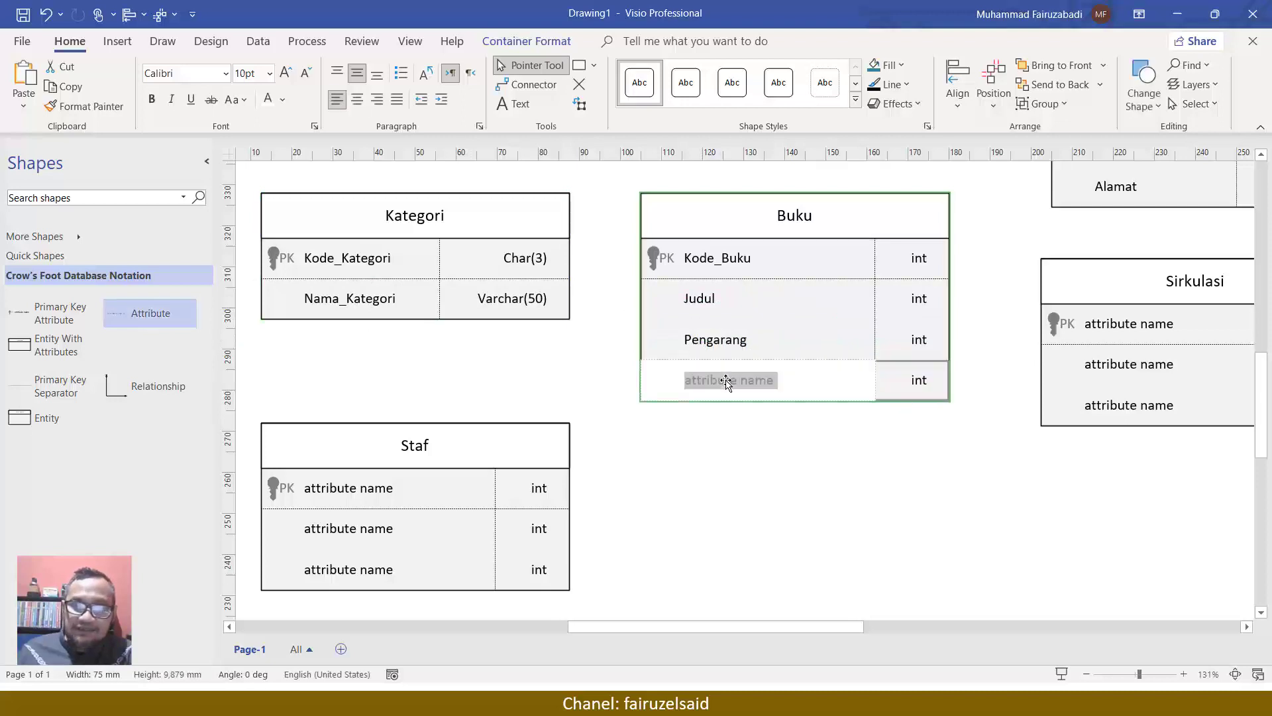
type("Penerb")
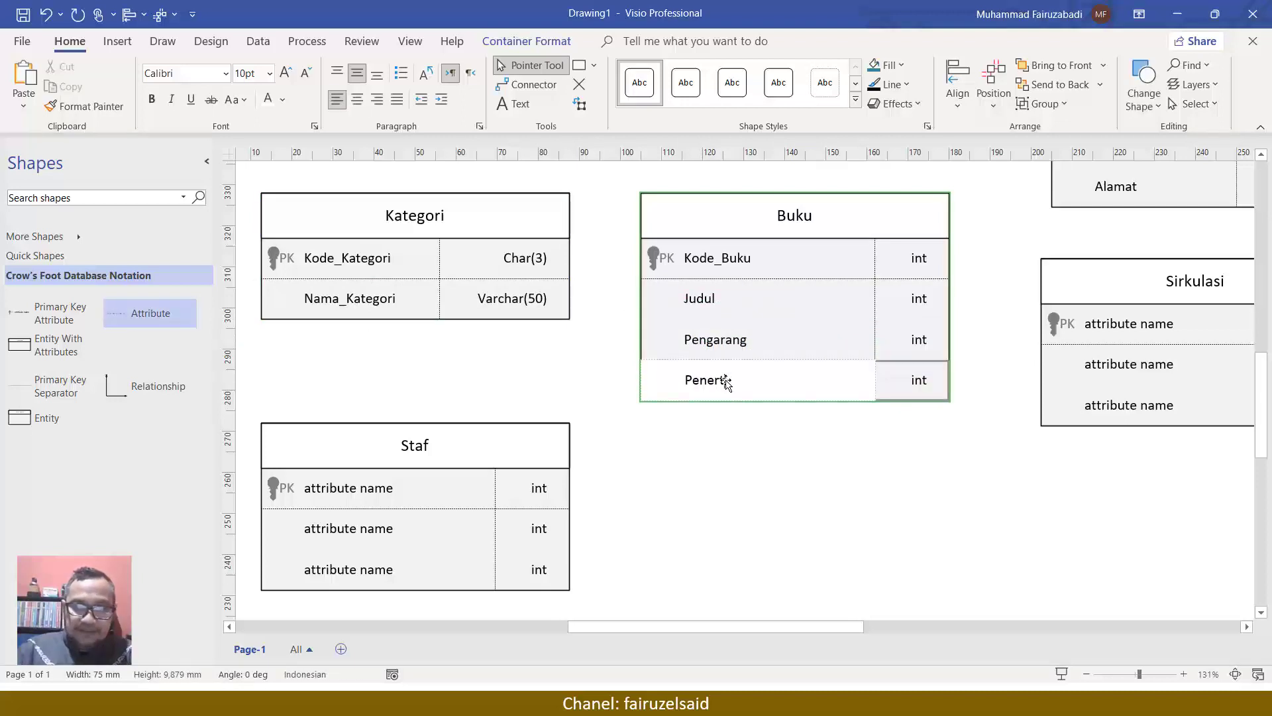
type("tbit")
left_click(655, 537)
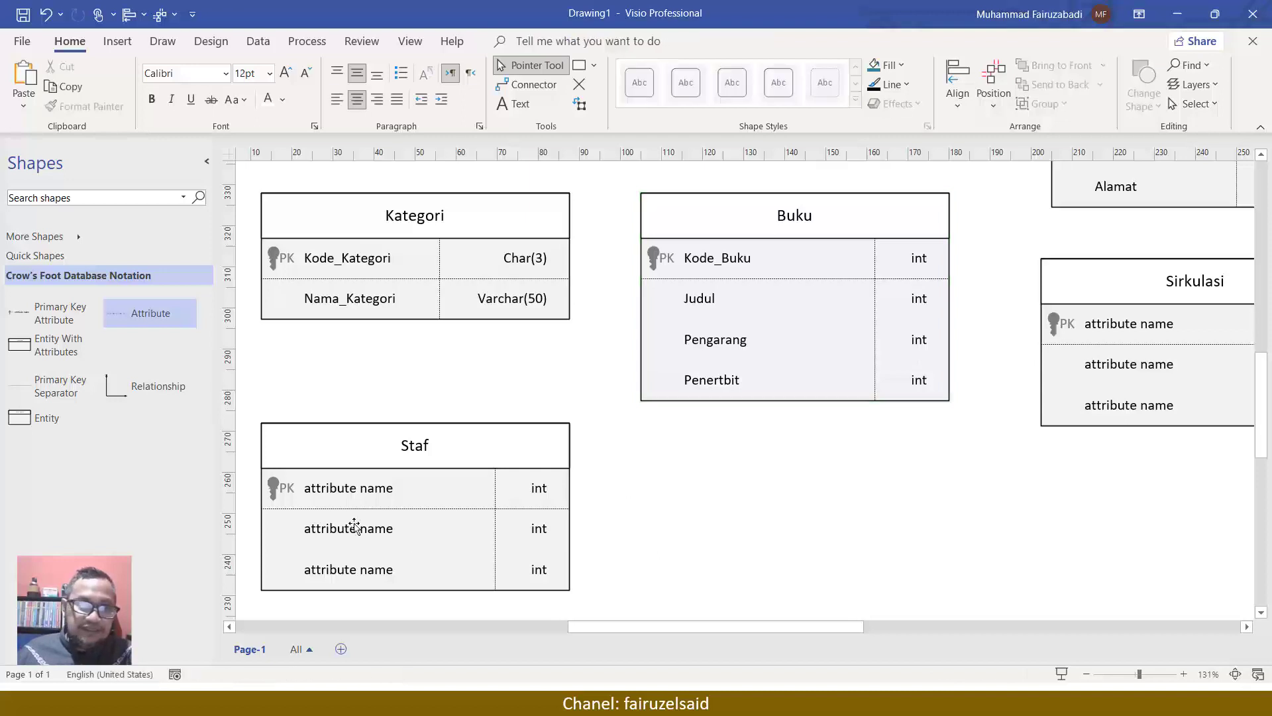
Add an attribute named Kota_penerbit at the end of the Buku entity.
left_click_drag(148, 311, 742, 395)
double_click(745, 418)
type("K")
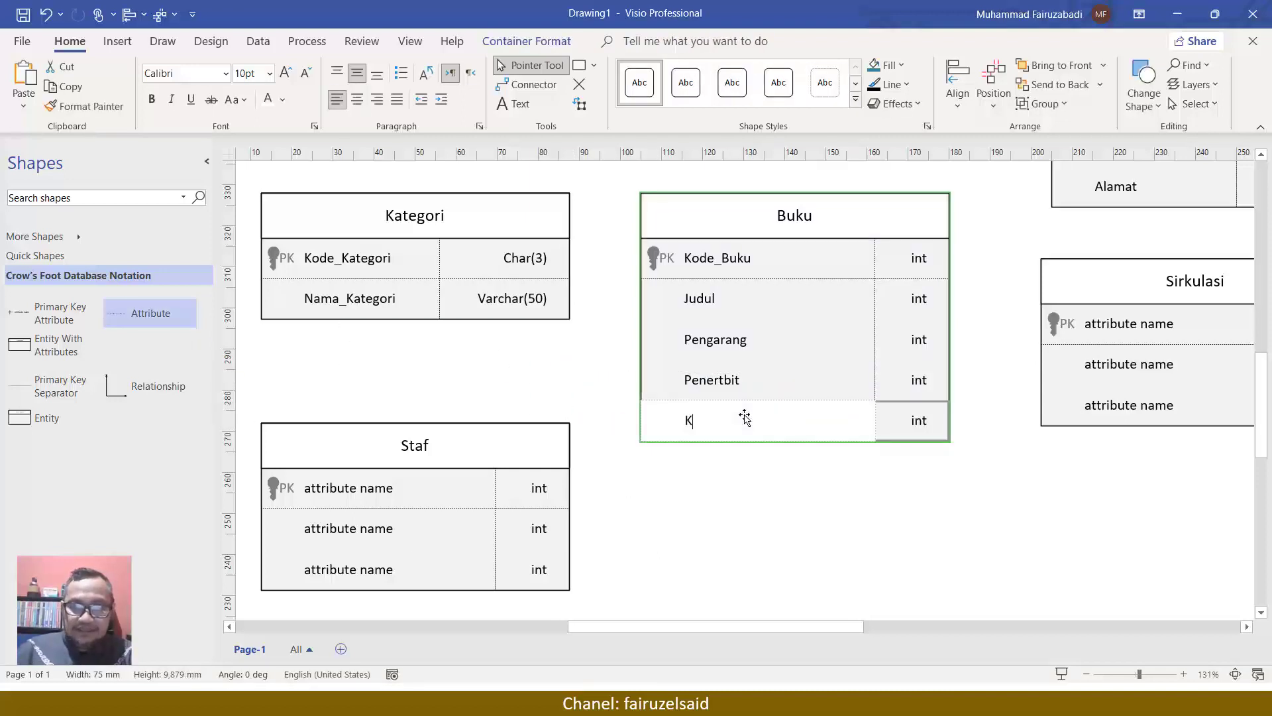
type("ort")
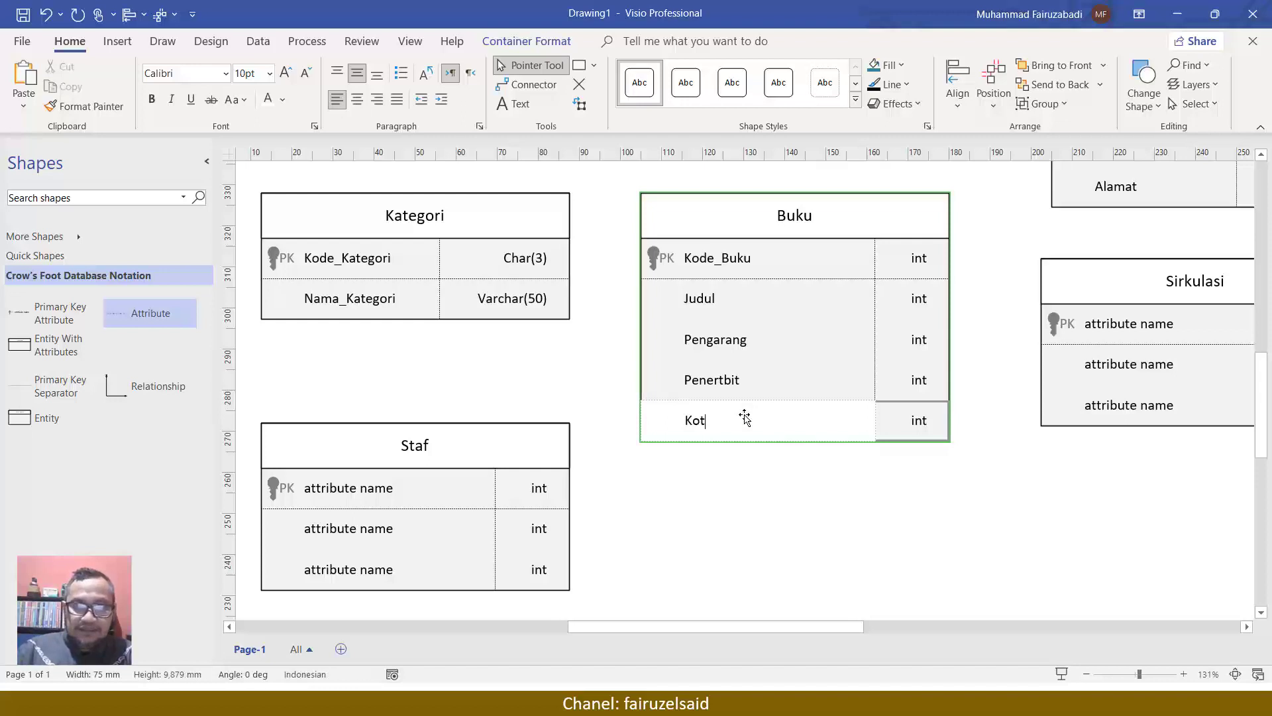
type("a_penerbit")
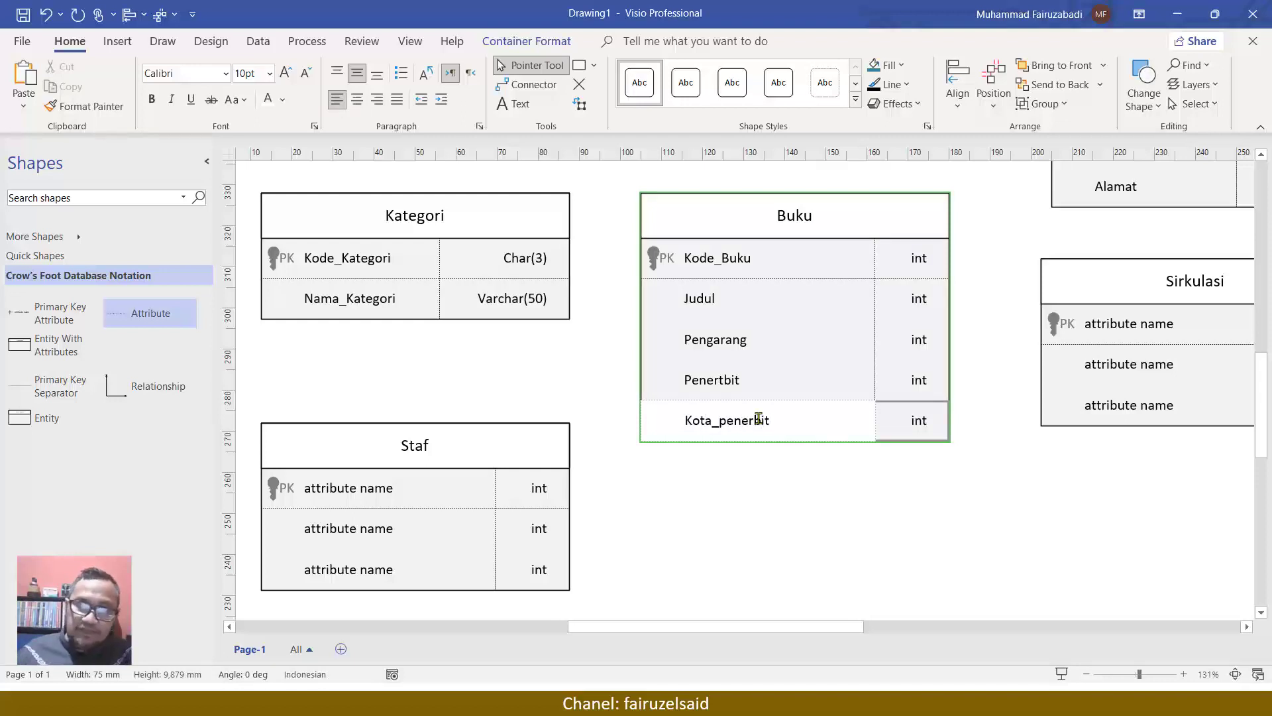
left_click(775, 525)
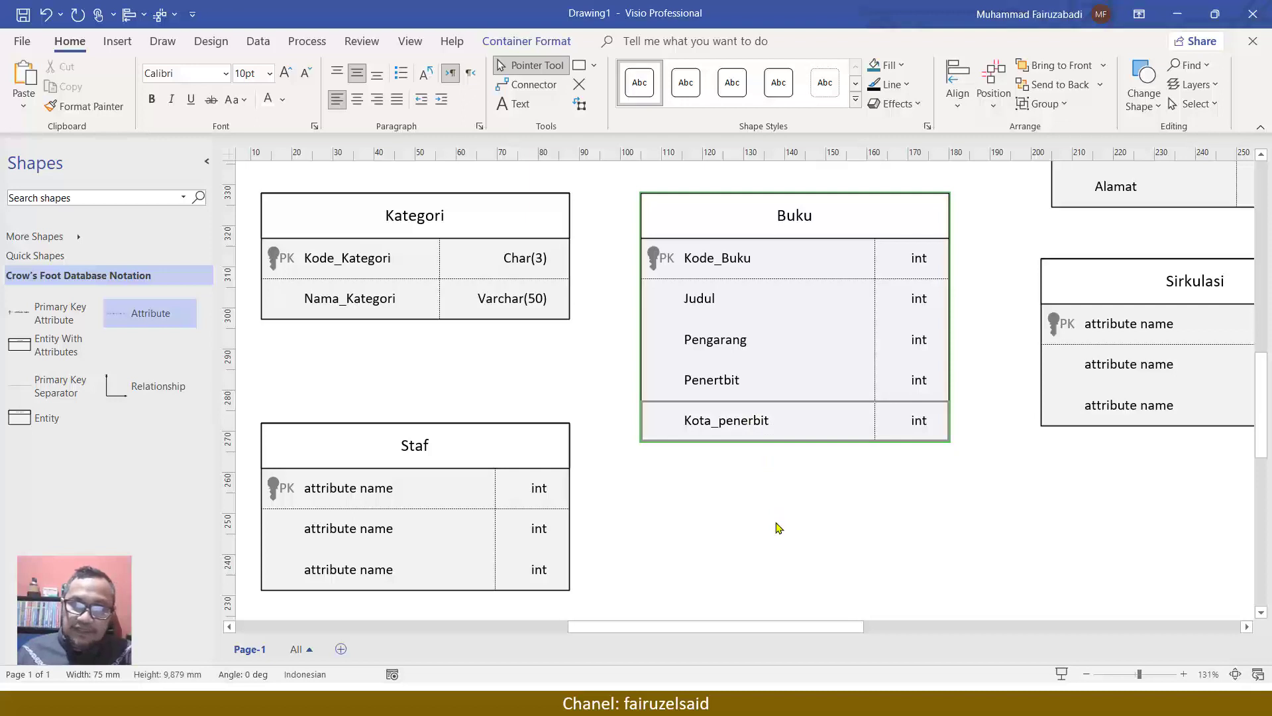
Add an attribute named Tahun below Kota_penerbit in the Buku entity.
left_click_drag(422, 340, 764, 429)
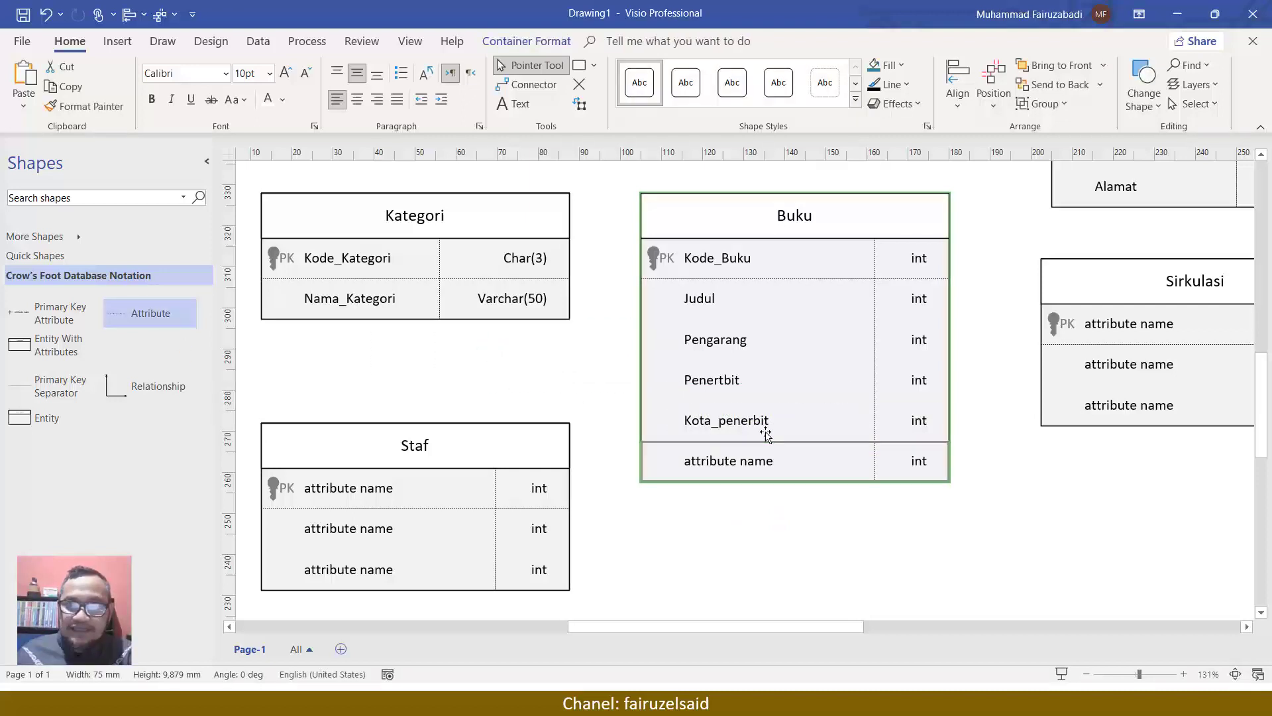
double_click(740, 469)
type("Tahun")
key("Escape")
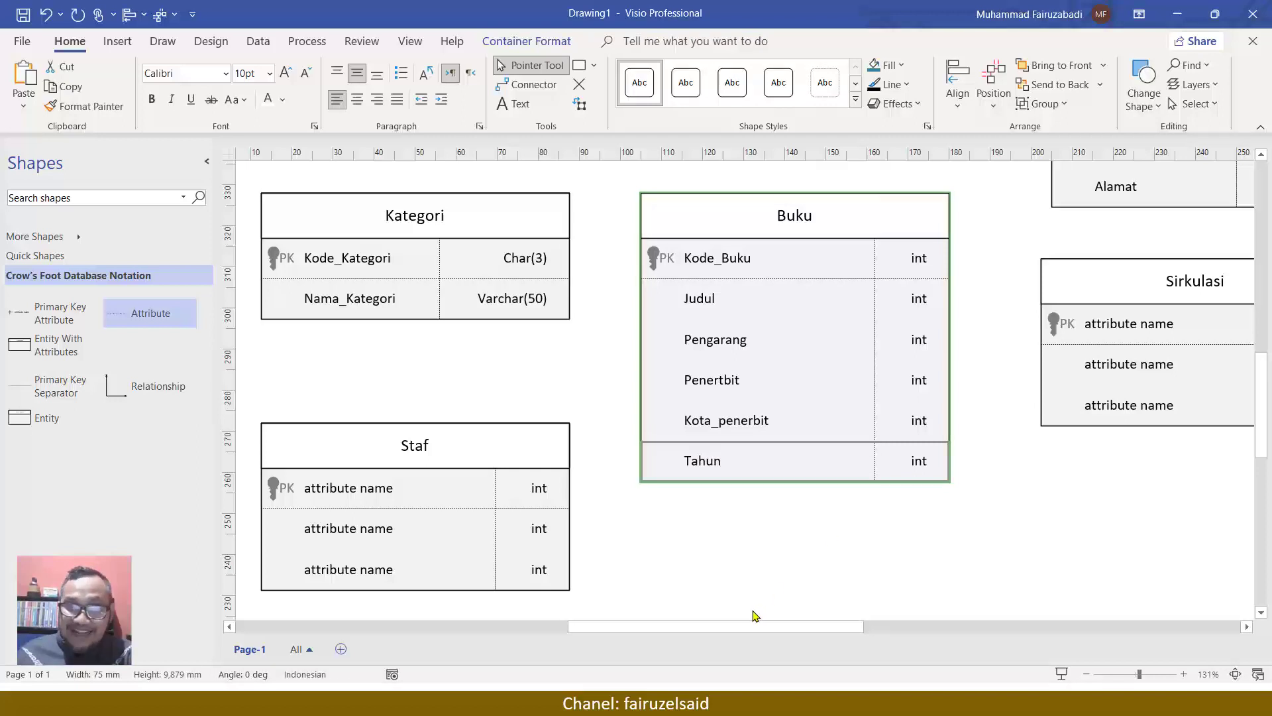
left_click(754, 616)
Add an attribute named Harga below Tahun in the Buku entity.
left_click_drag(151, 313, 736, 475)
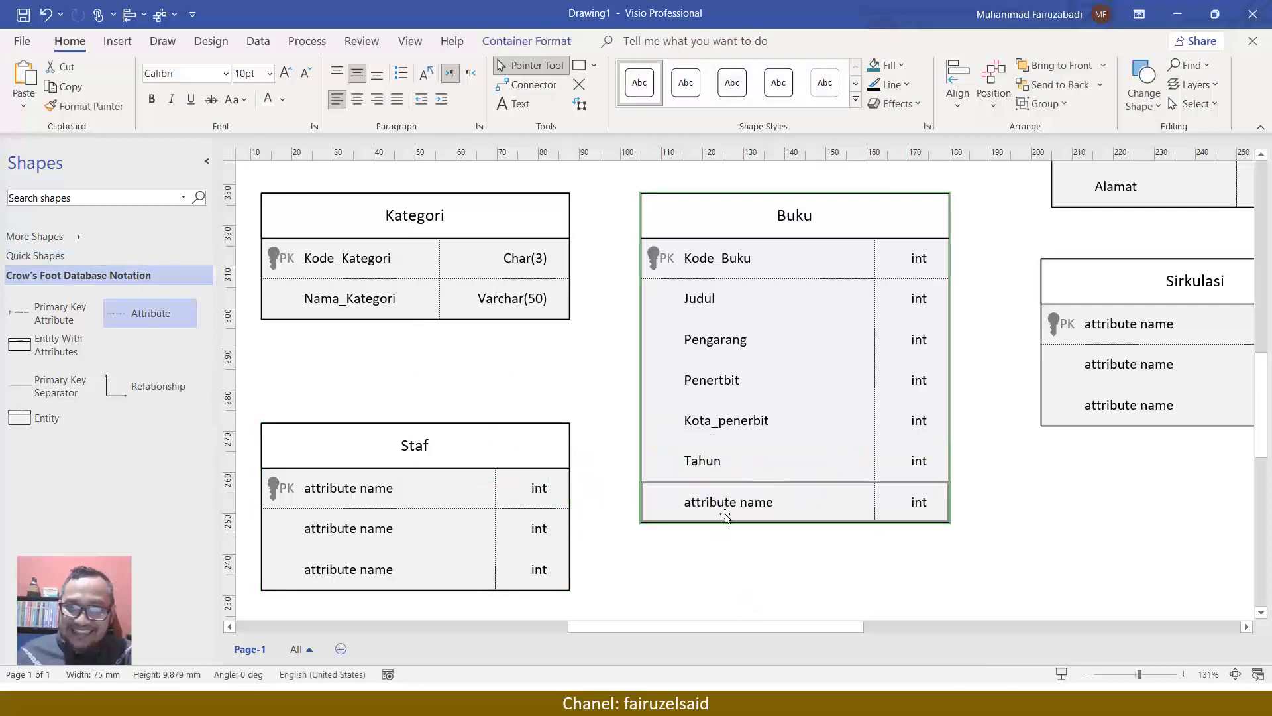
double_click(729, 507)
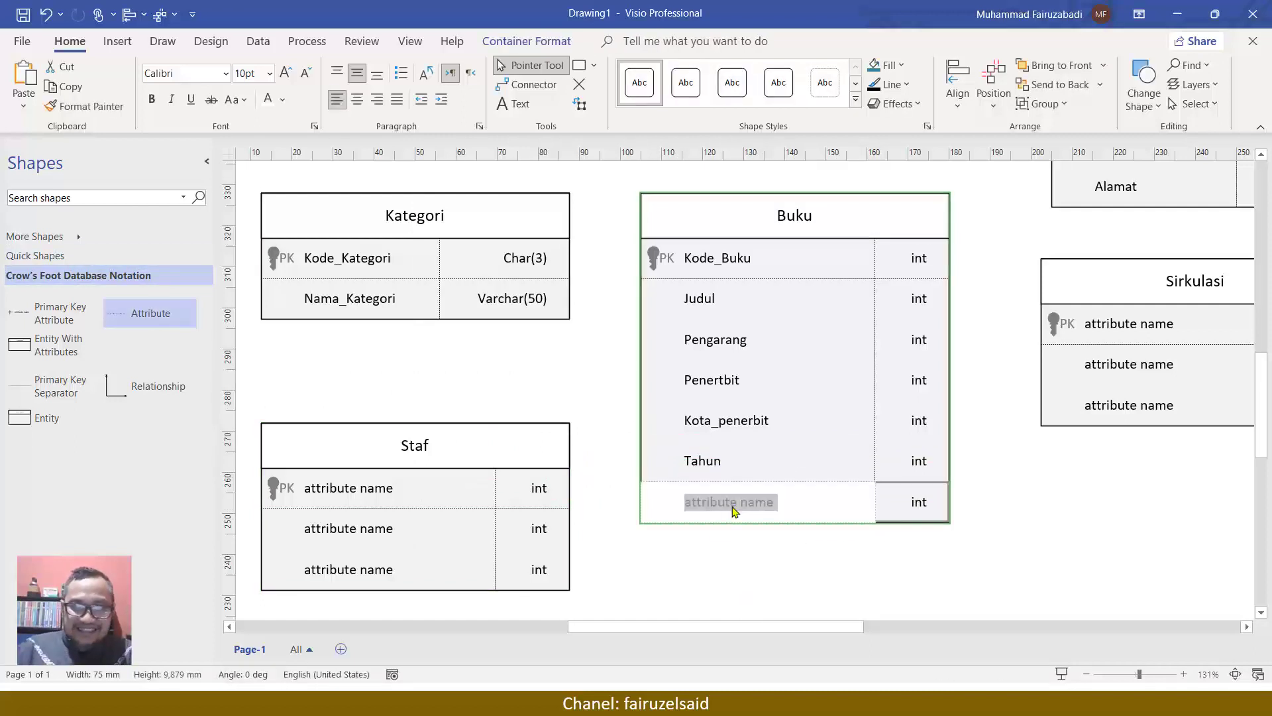
type("H")
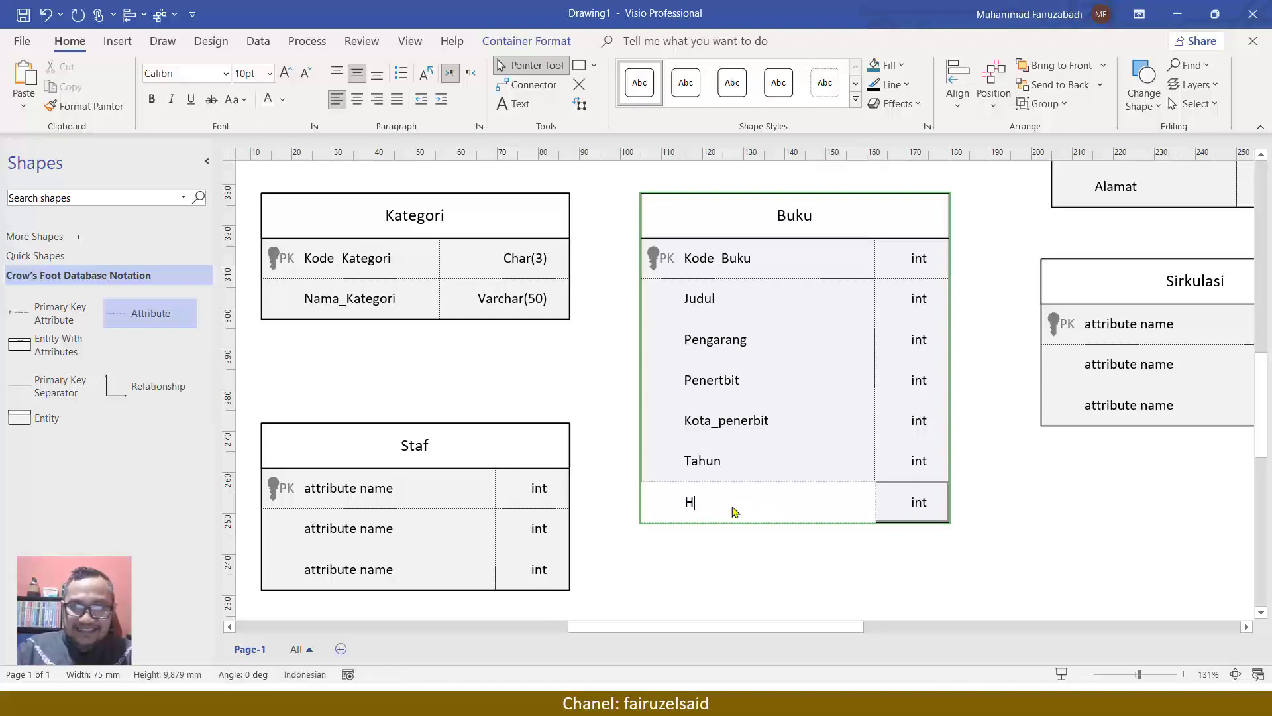
type("arga")
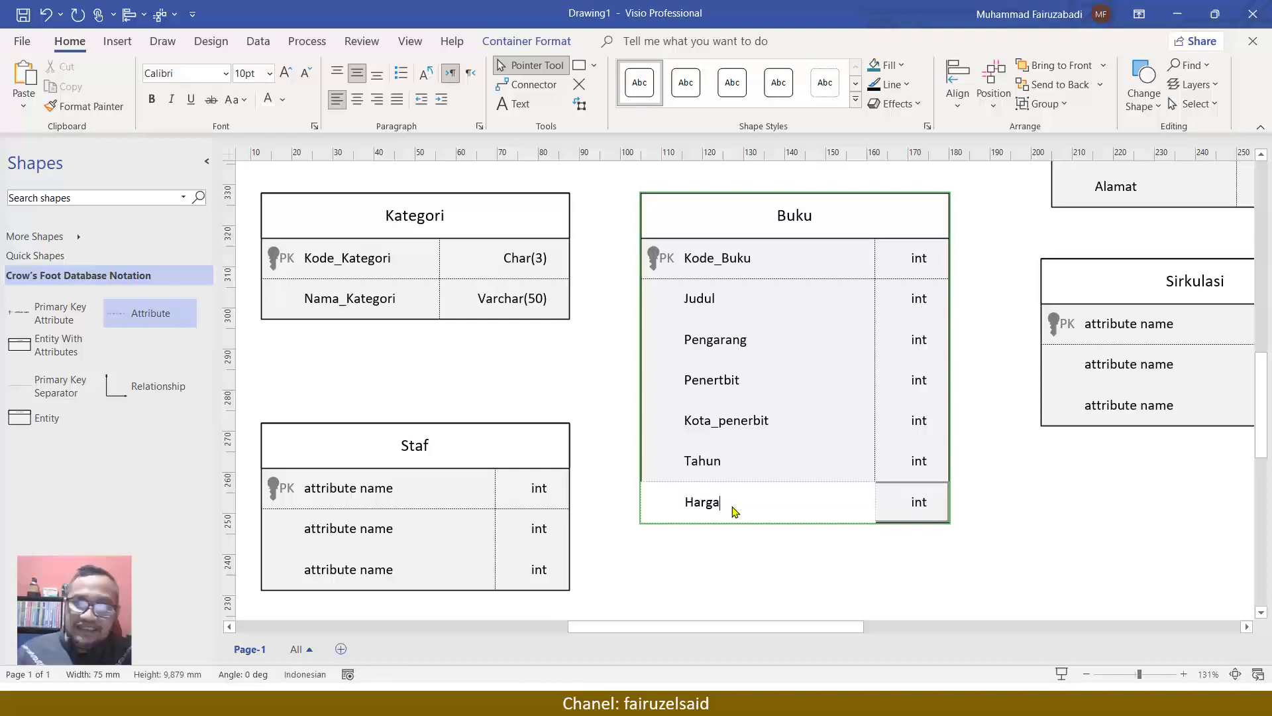
left_click(800, 617)
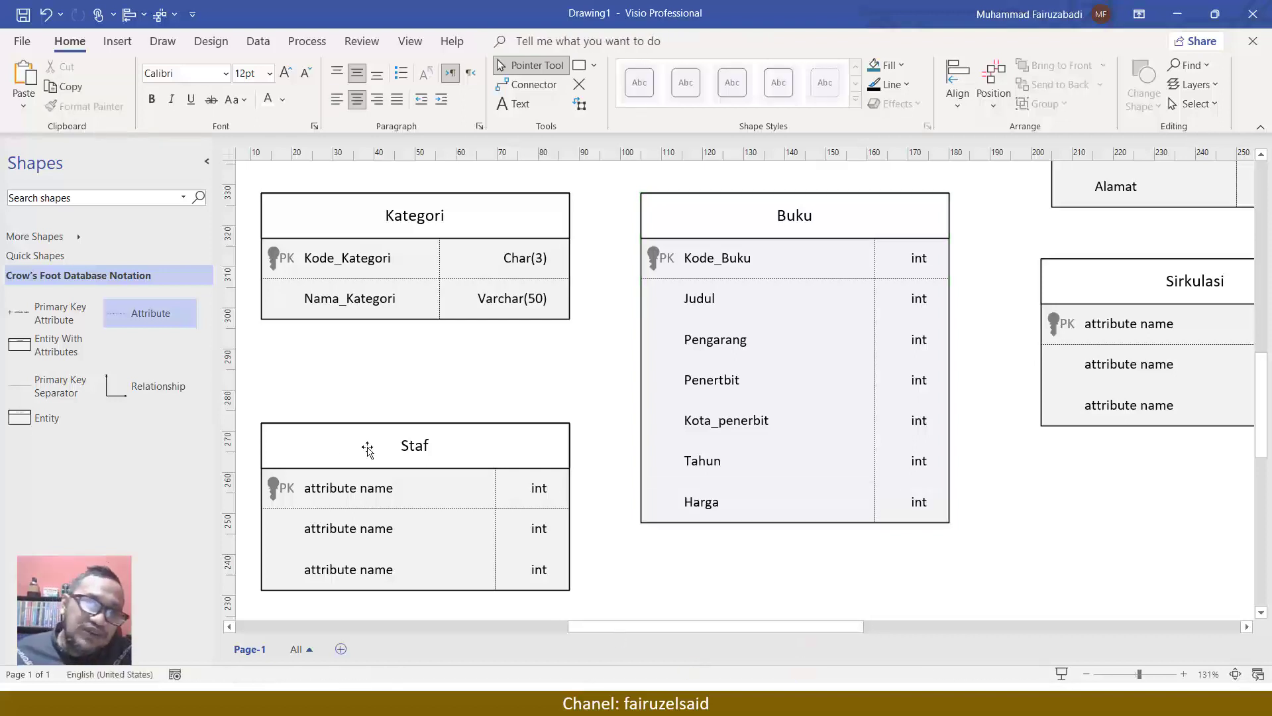
Add an attribute named Kondisi below Harga in the Buku entity.
left_click_drag(157, 313, 747, 520)
double_click(729, 540)
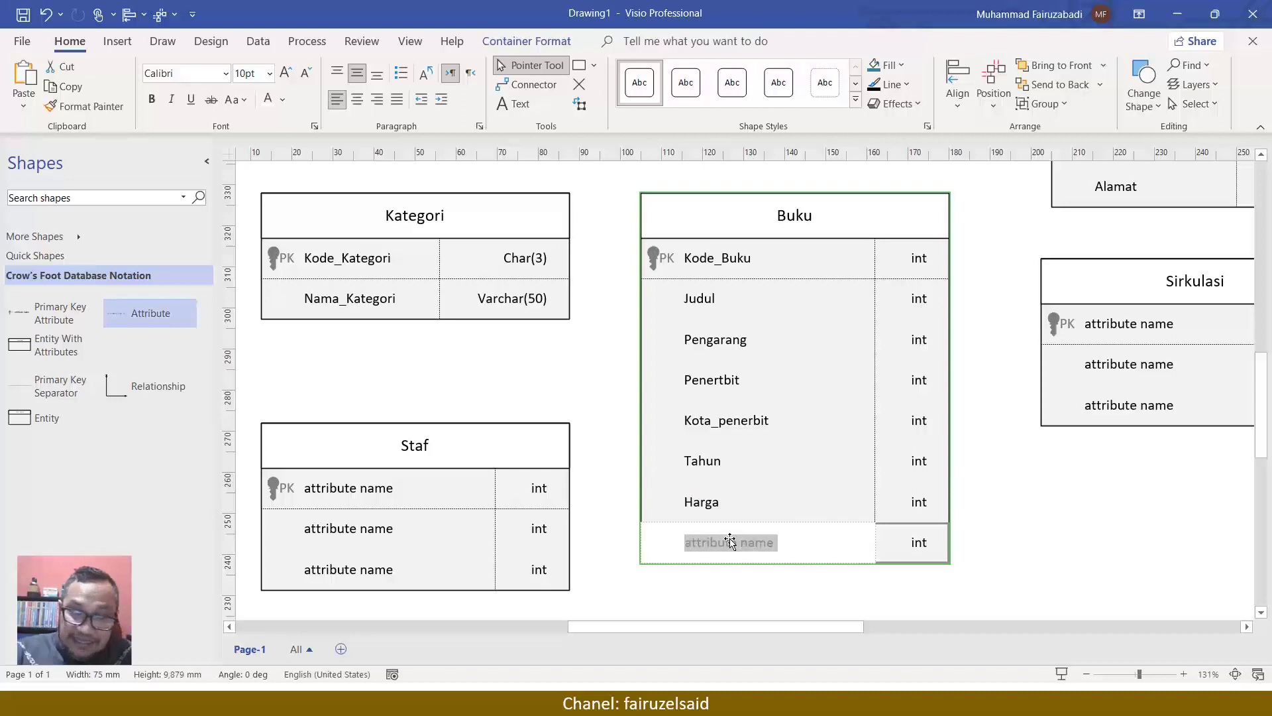
type("Kondisi")
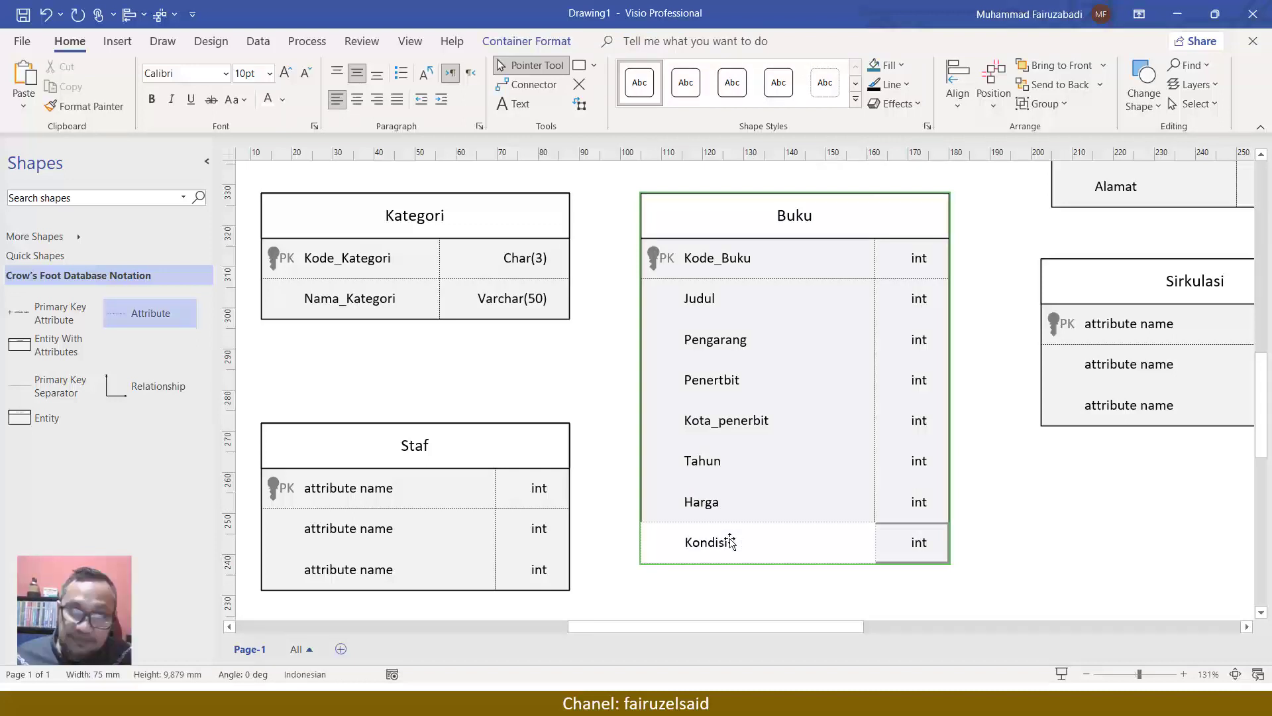
left_click(1090, 546)
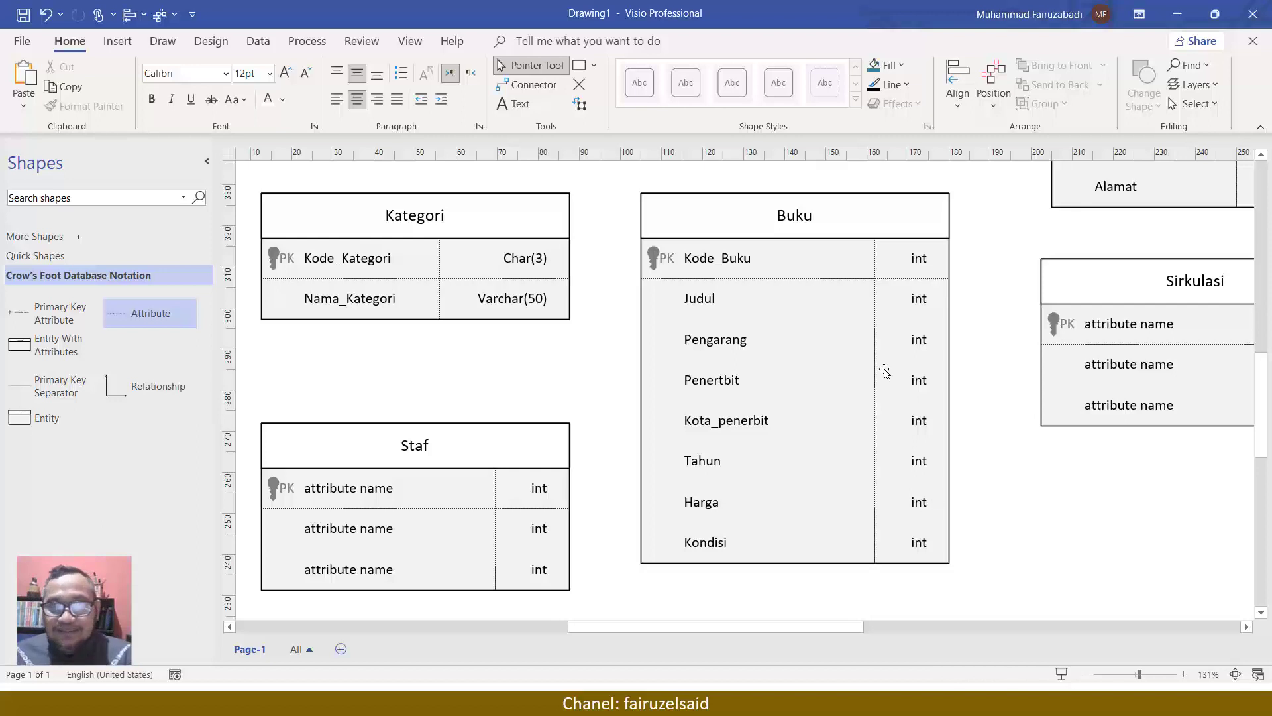
Set the data type of Kode_Buku in the Buku entity to Char(5).
double_click(923, 259)
type("Char")
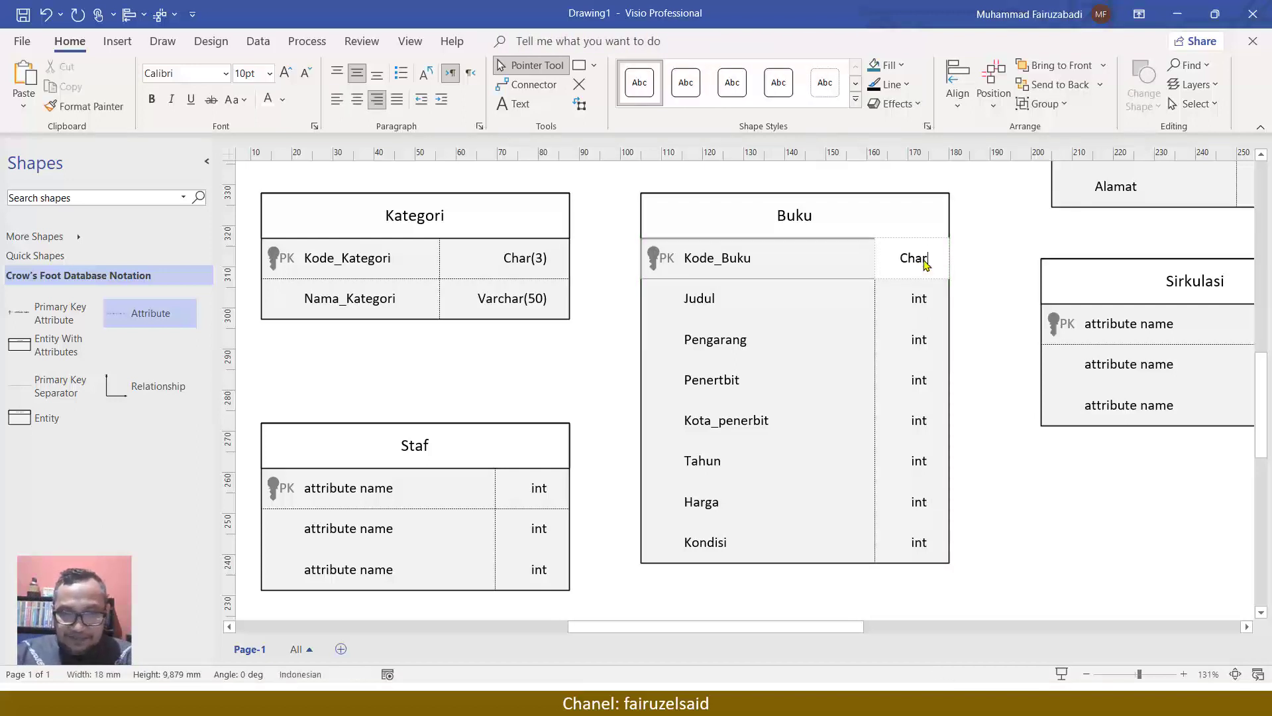
type("(5)")
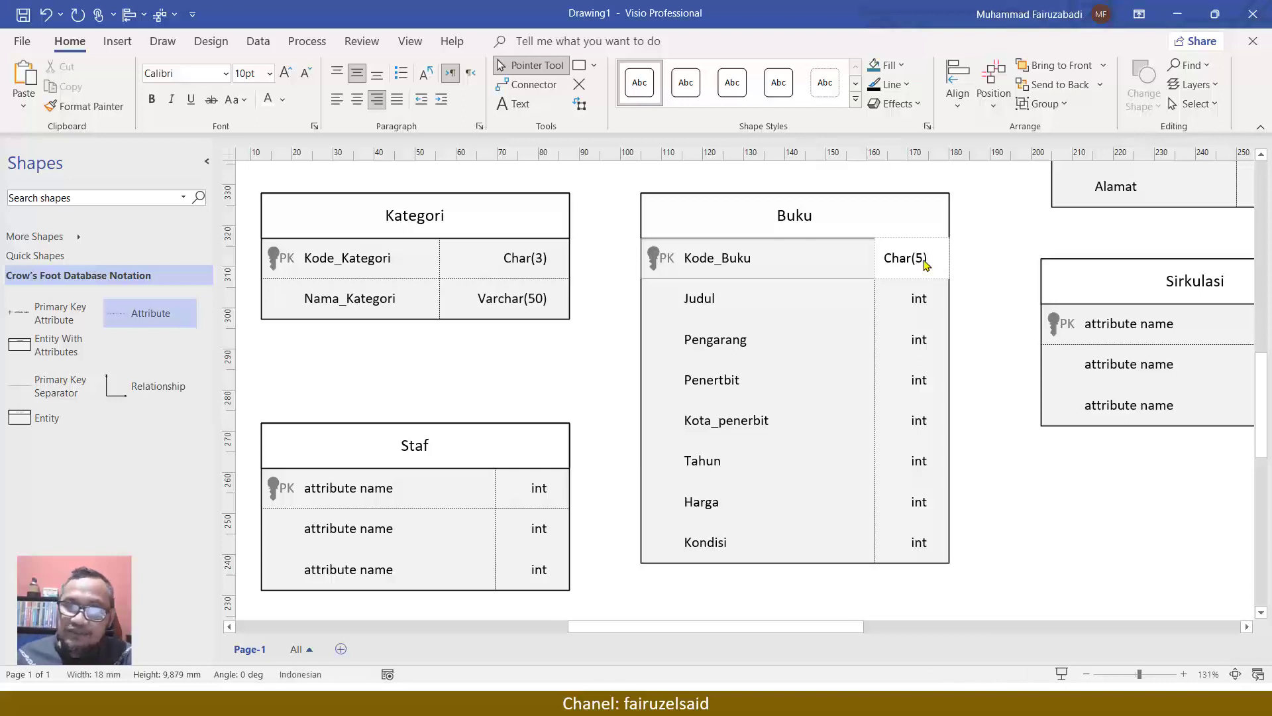
Set the data type of Judul to Char(100) and widen the Buku data type column so it fits on one line.
left_click(920, 300)
left_click(920, 301)
type("Char(100)")
left_click(924, 215)
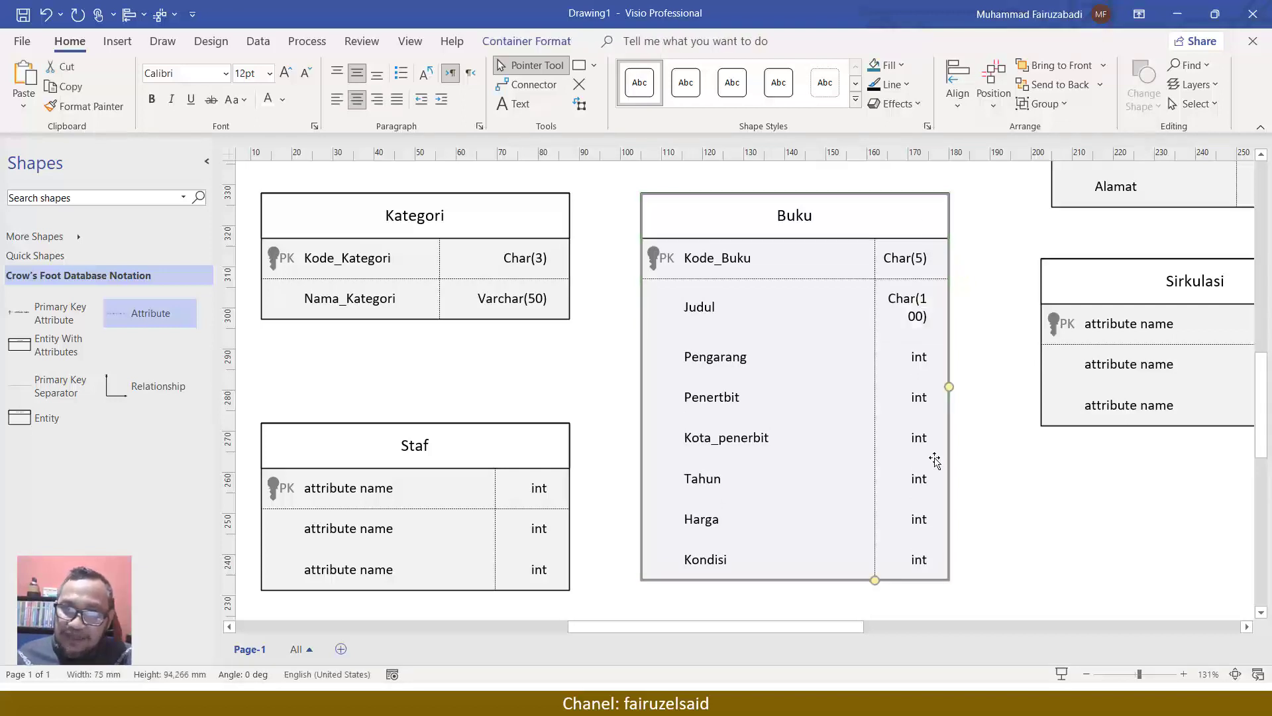
left_click_drag(874, 580, 844, 571)
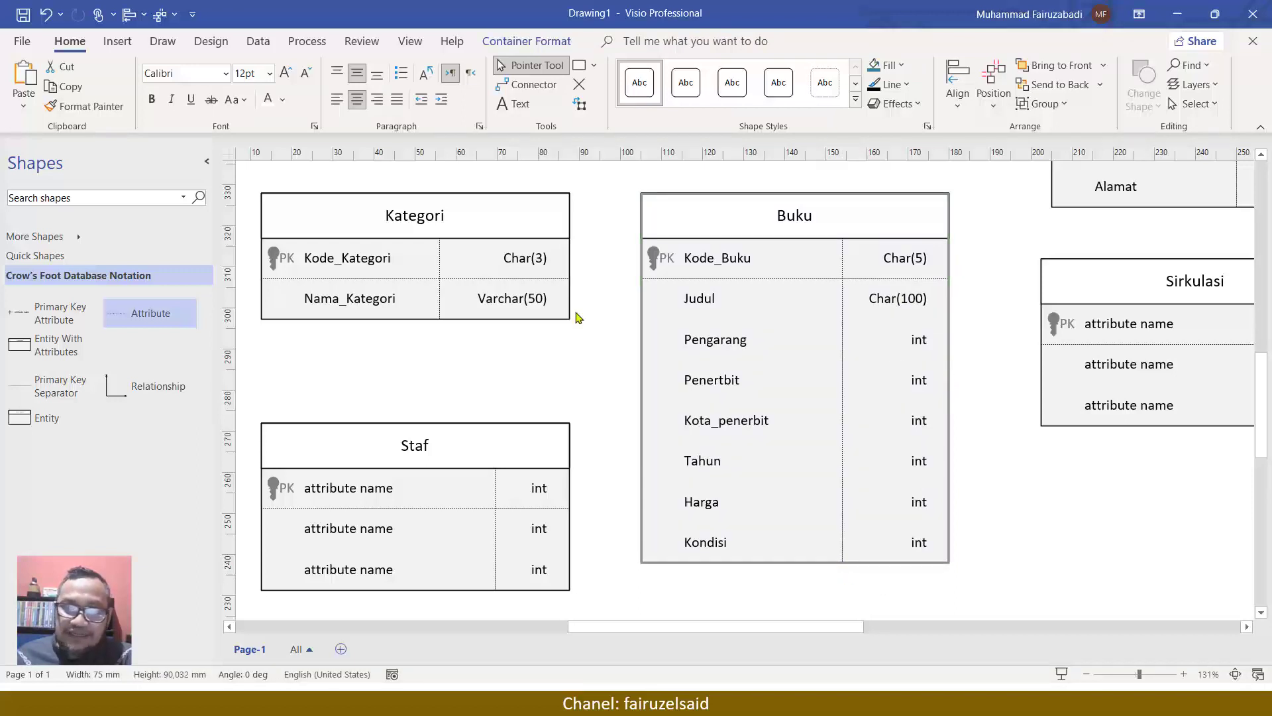
Change the data type of Judul to Varchar(100) and widen the Buku data type column further to fit it on one line.
double_click(534, 299)
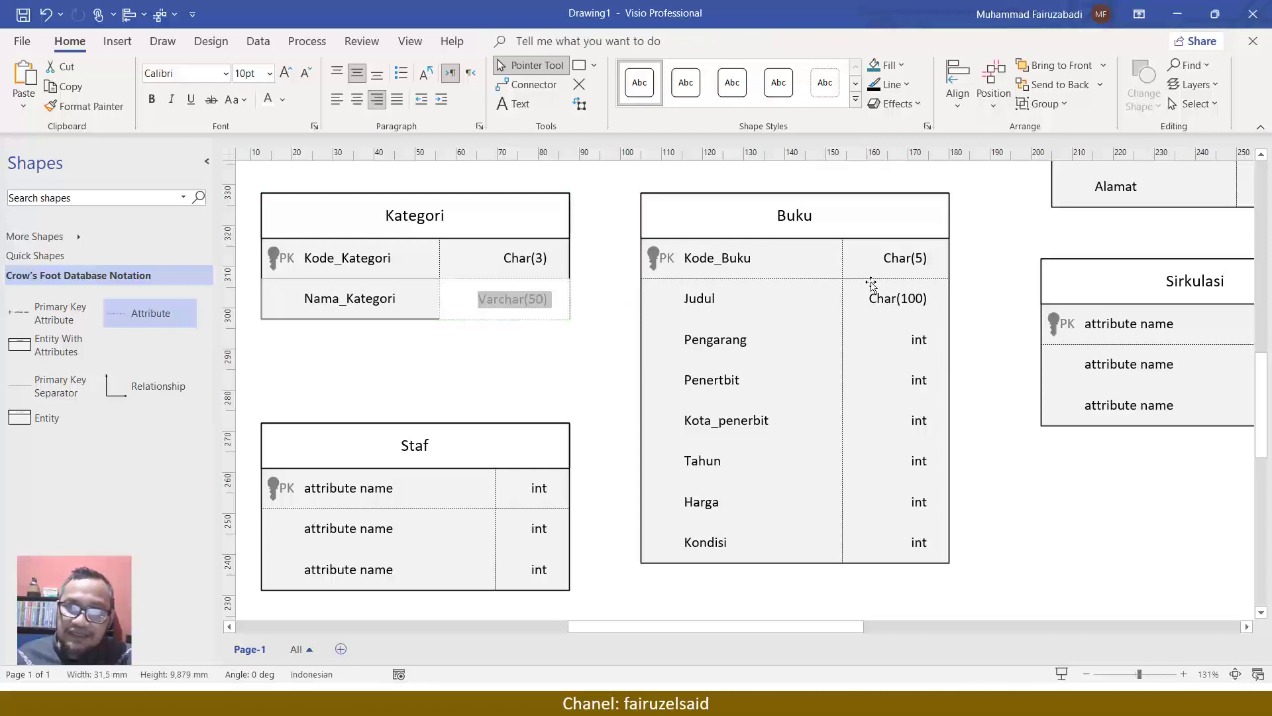
double_click(895, 298)
left_click(947, 301)
key("Delete")
type("Varc")
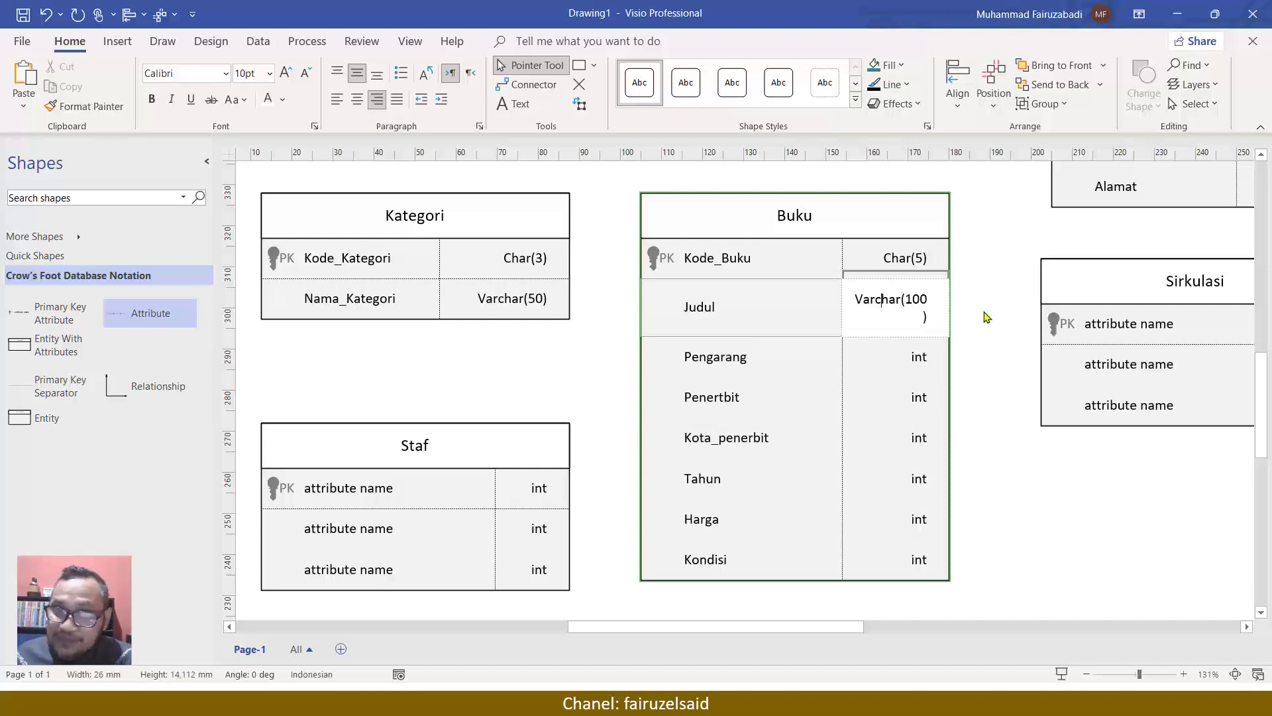
left_click(991, 372)
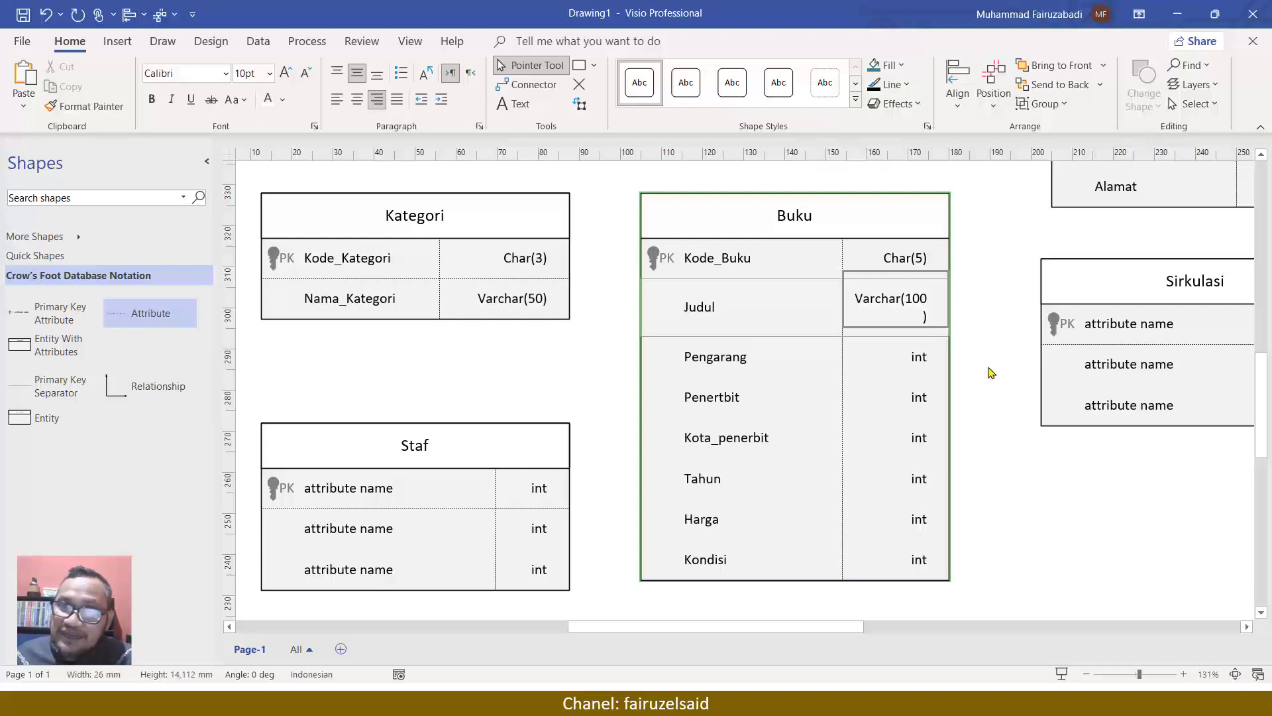
left_click(911, 267)
left_click_drag(838, 573, 817, 581)
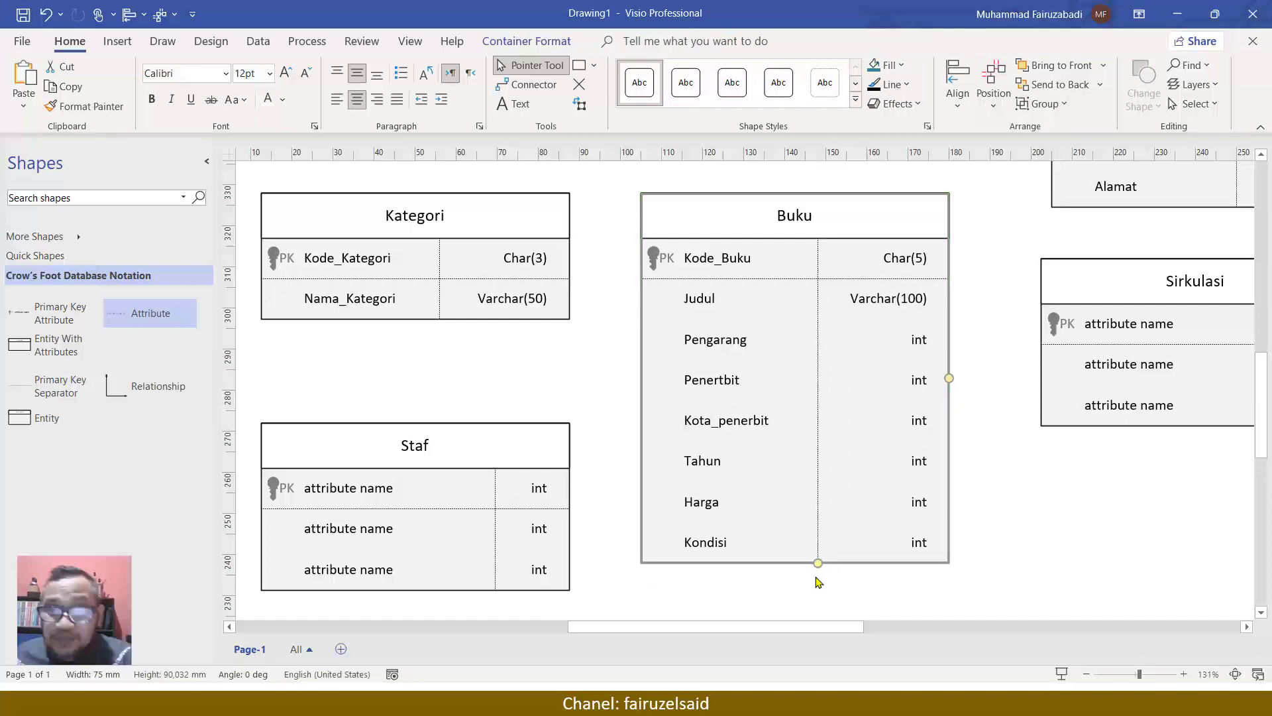
Copy the Varchar(50) data type from Nama_Kategori to the Pengarang, Penertbit and Kota_penerbit attributes of the Buku entity.
double_click(486, 308)
key("ctrl+c")
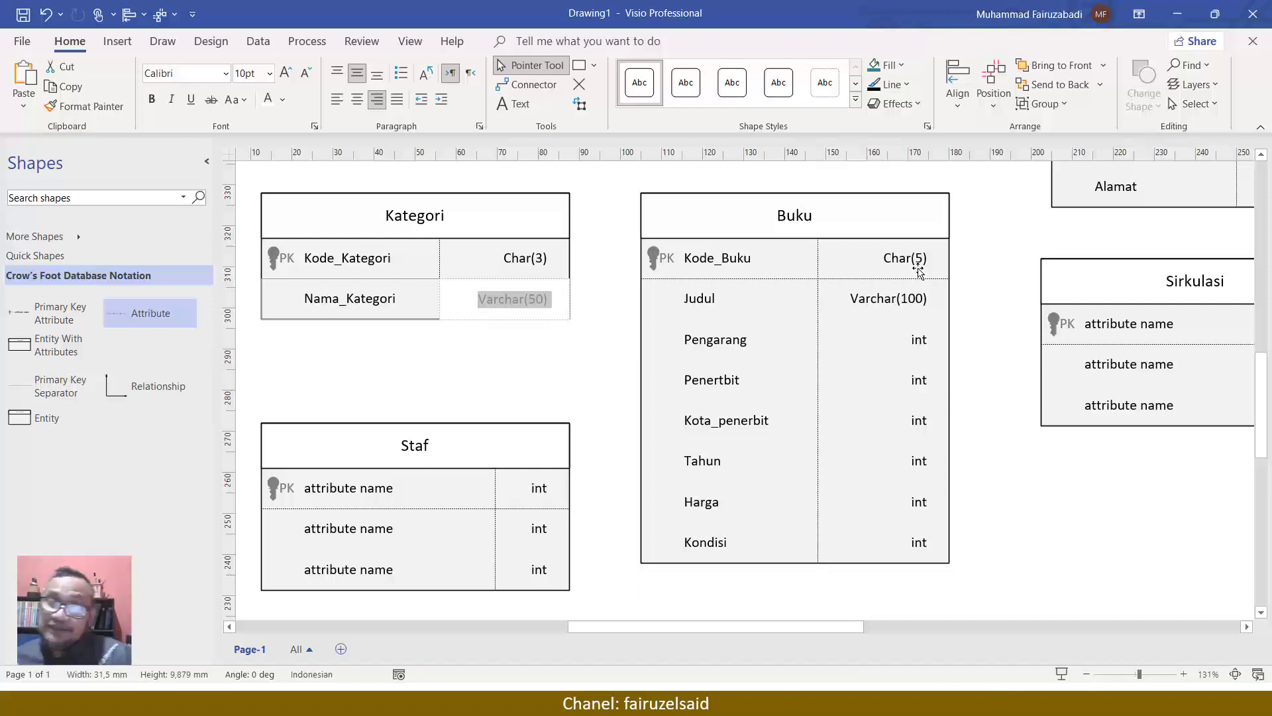
left_click(910, 344)
left_click(920, 341)
double_click(920, 341)
key("ctrl+v")
left_click(918, 380)
double_click(918, 379)
key("ctrl+v")
left_click(919, 418)
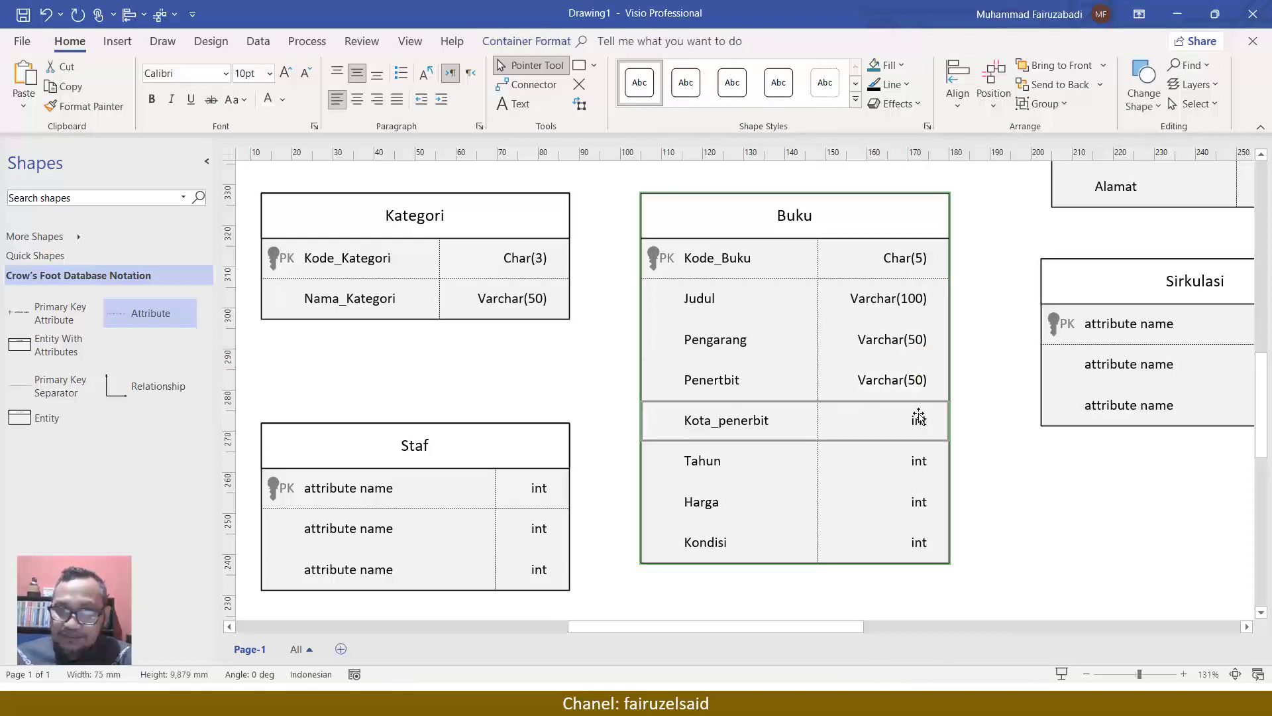
double_click(919, 417)
key("ctrl+v")
Set the data type of Tahun in the Buku entity to Year and select the Harga attribute.
left_click(921, 460)
double_click(925, 461)
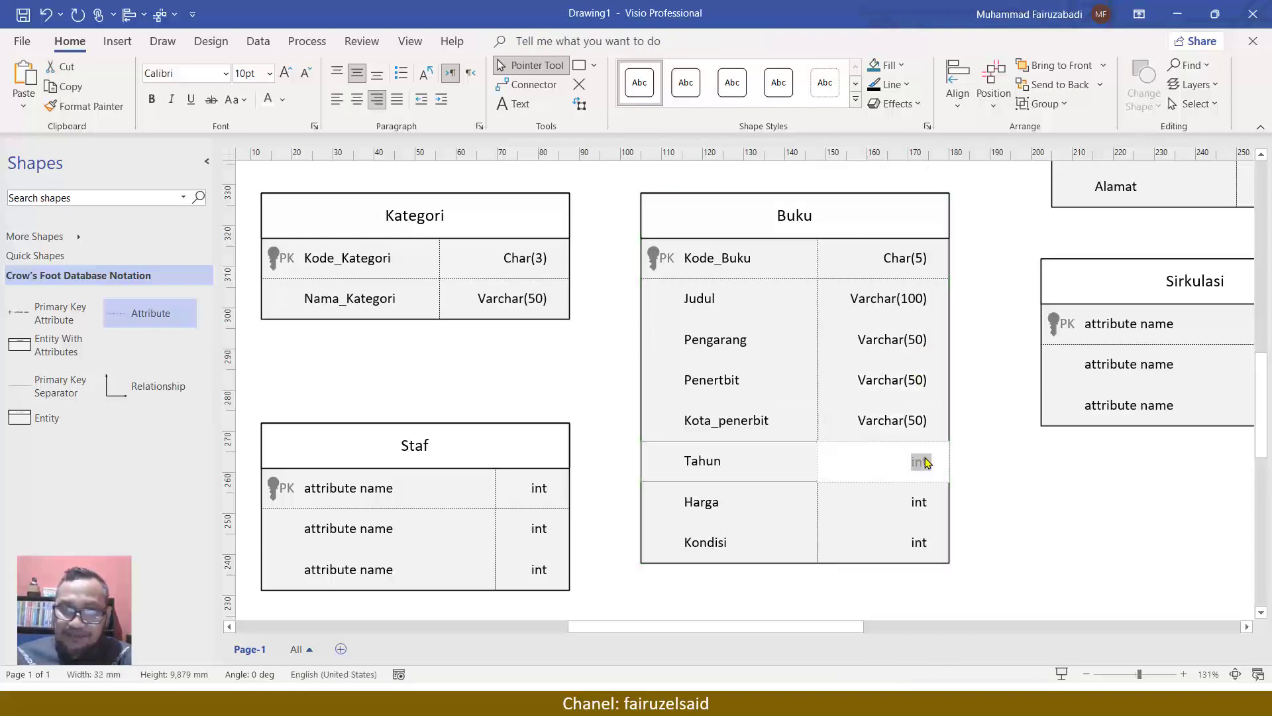
type("Year")
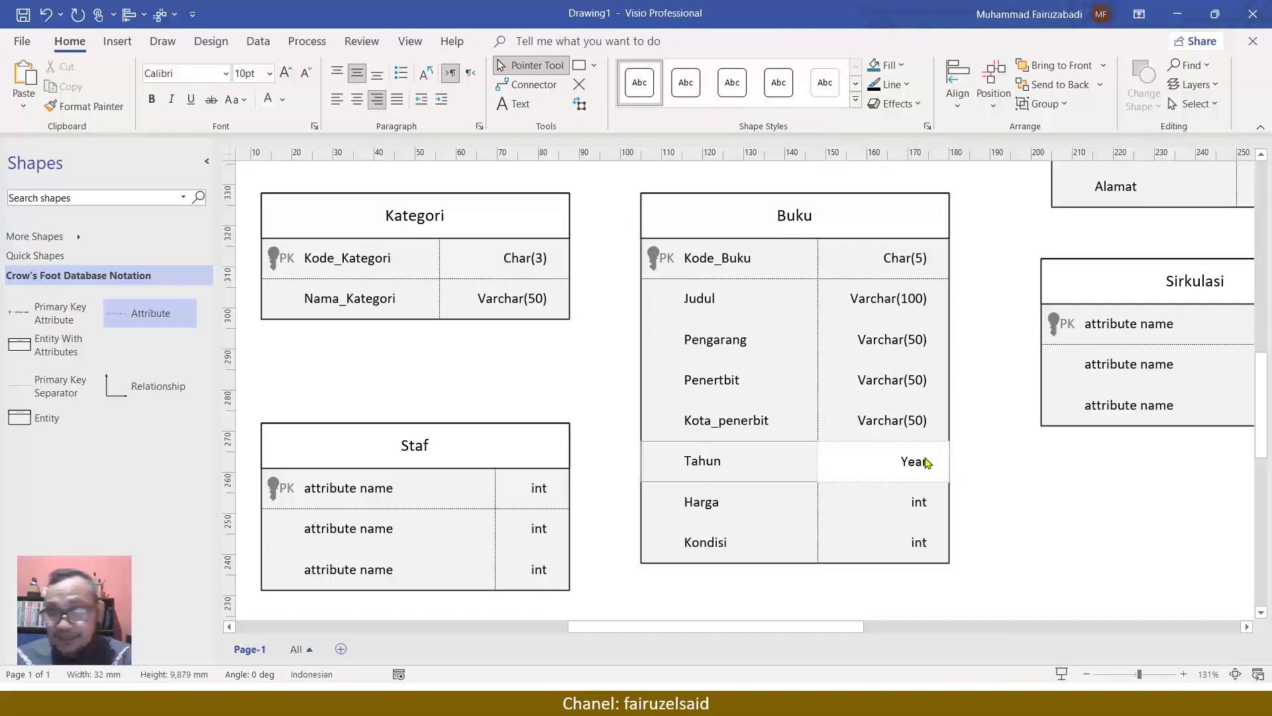
left_click(968, 482)
left_click(923, 502)
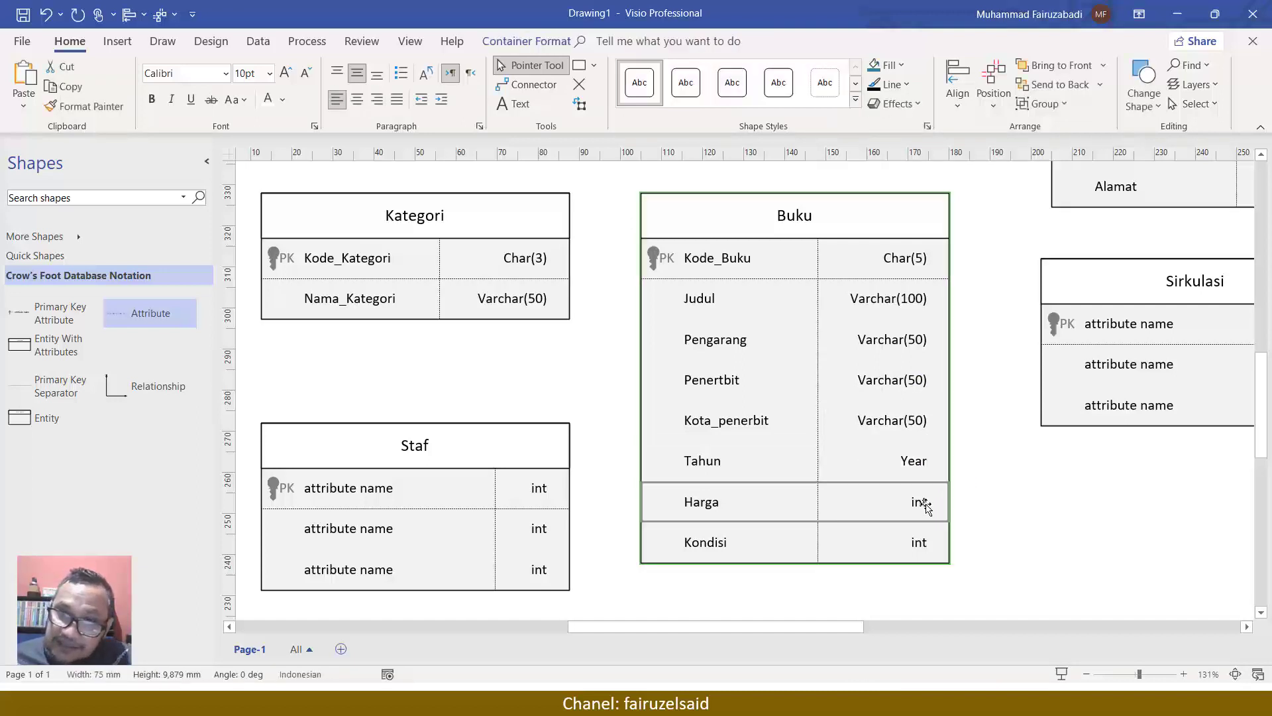
Set the data type of the Harga attribute in the Buku entity to Int (10).
double_click(923, 502)
left_click(926, 504)
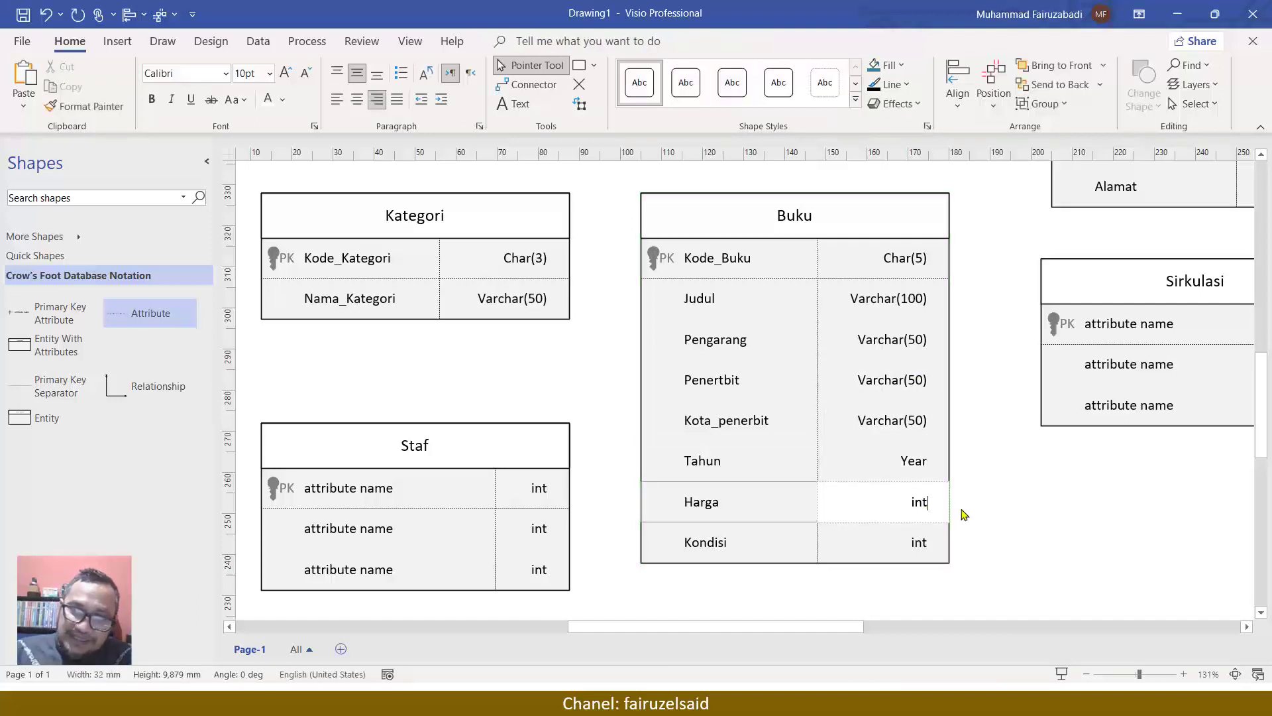
type("(")
key("BackSpace")
type("(7")
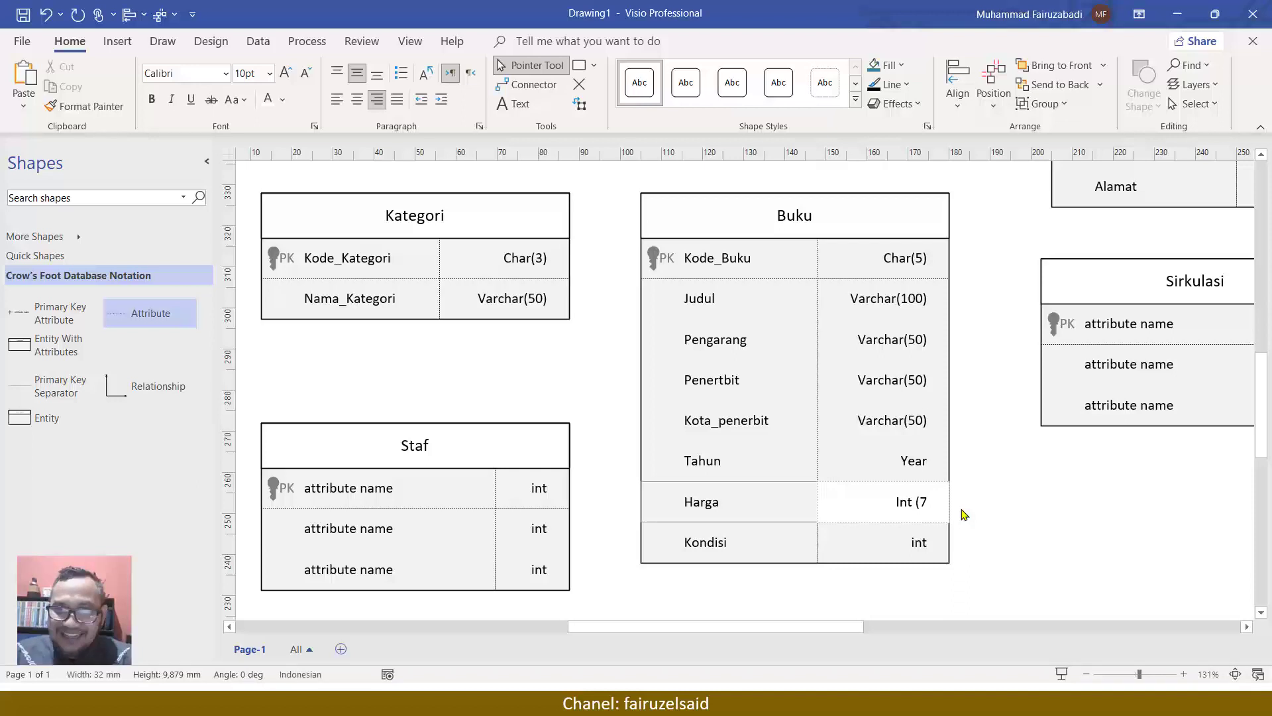
key("BackSpace")
type("100")
key("BackSpace")
type(")")
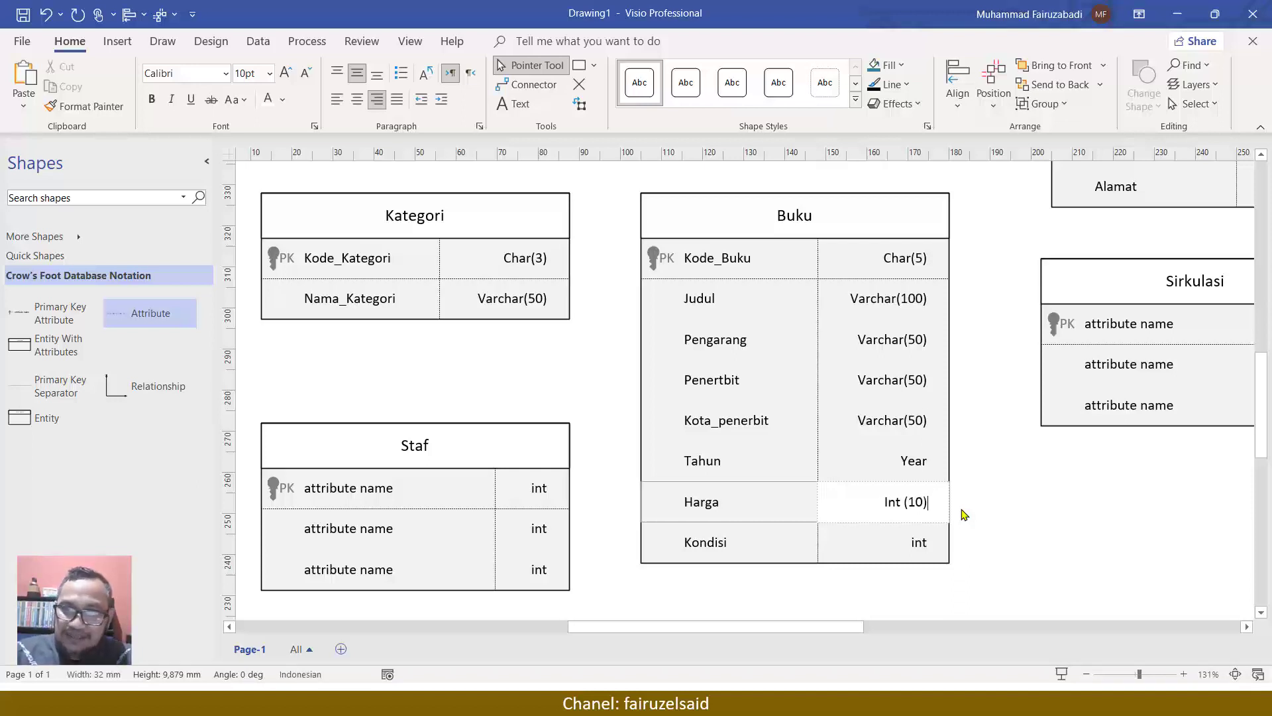
left_click(1085, 497)
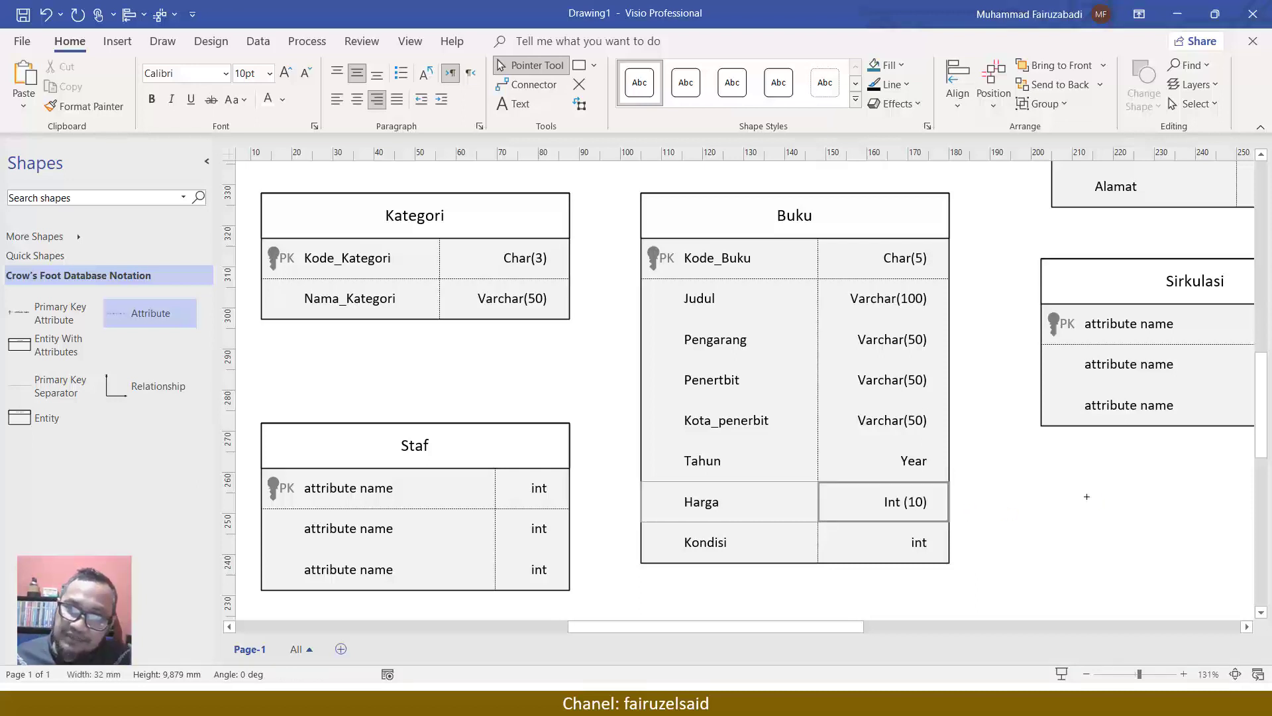
double_click(897, 505)
left_click(901, 505)
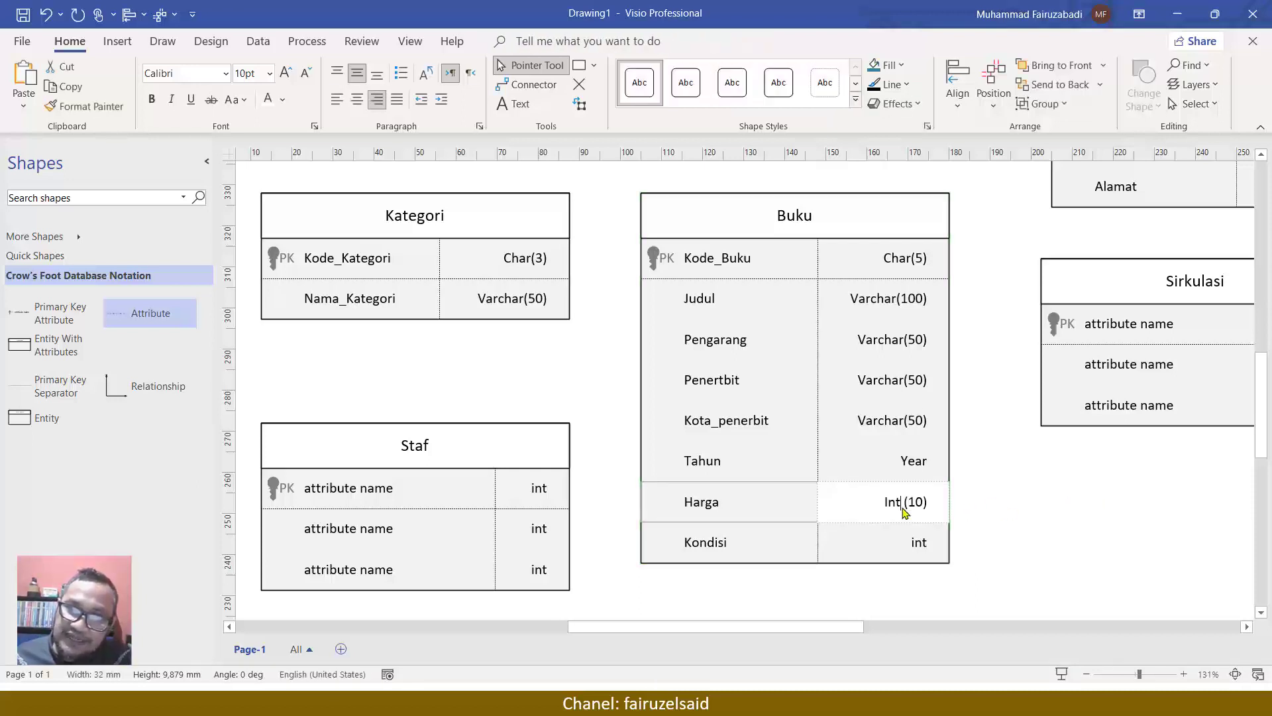
key("Right")
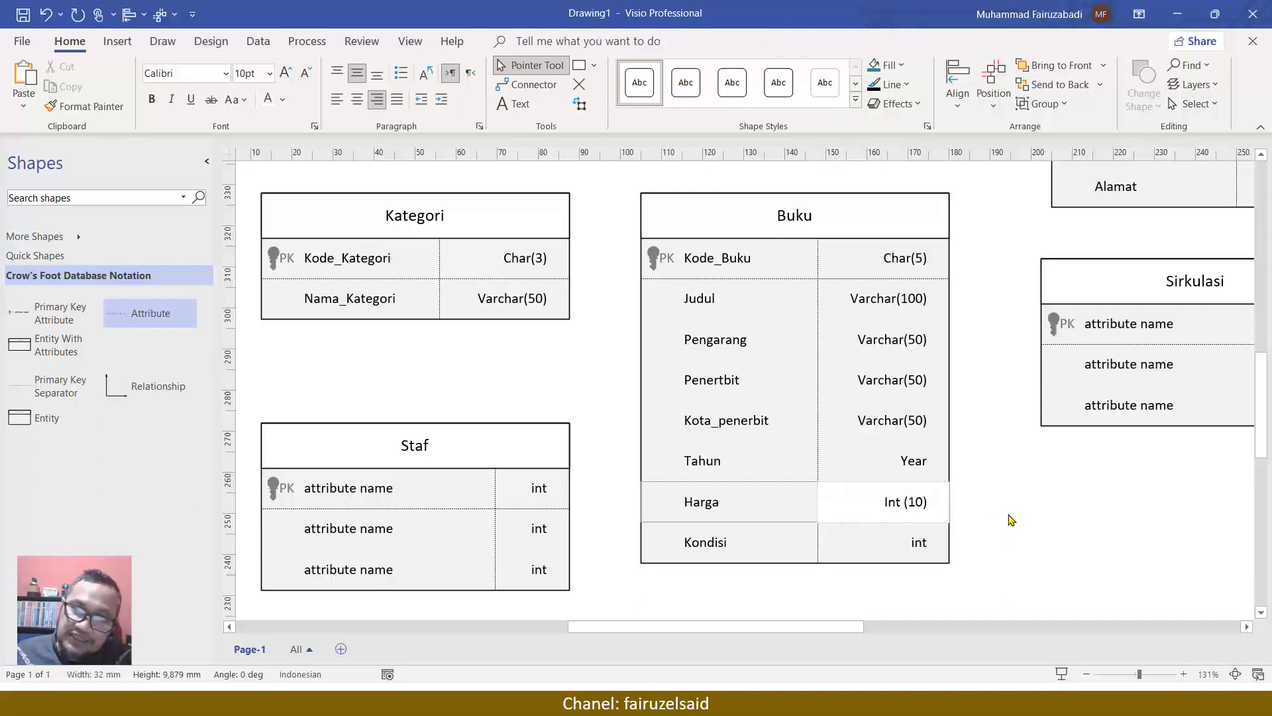
left_click(1011, 519)
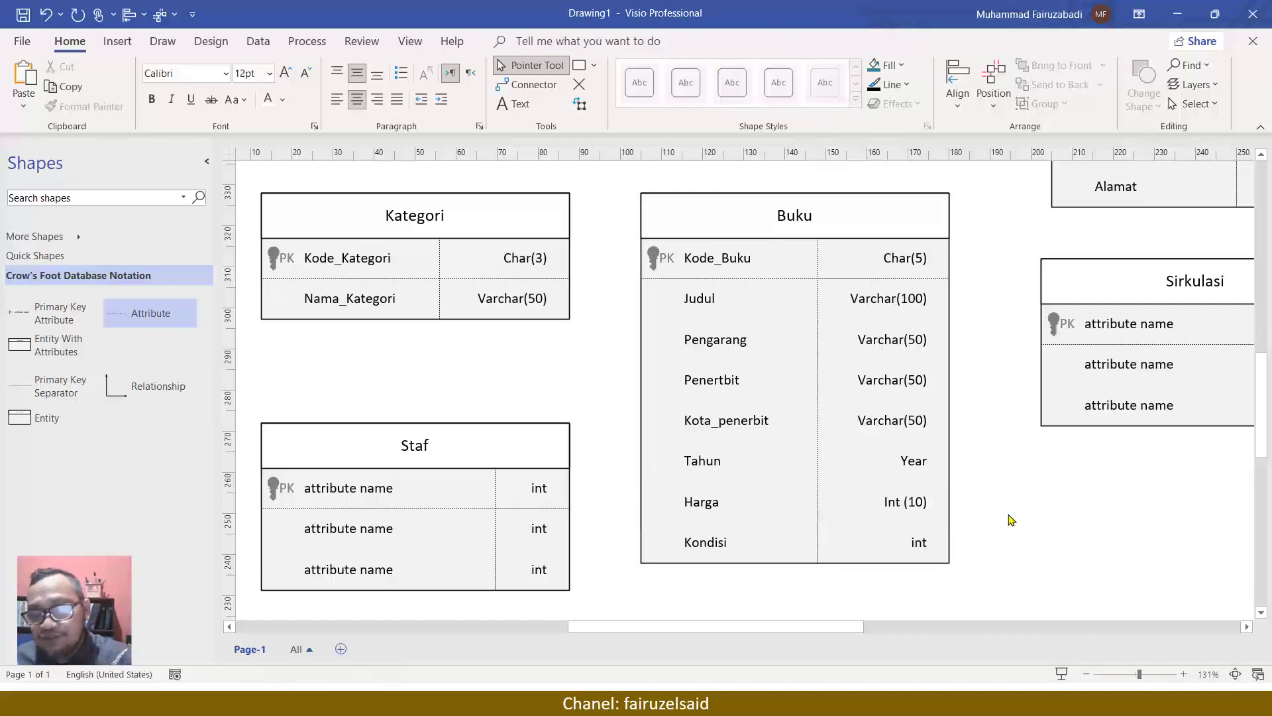
left_click(915, 501)
double_click(914, 501)
Set the data type of the Kondisi attribute in the Buku entity to Enum.
left_click(911, 541)
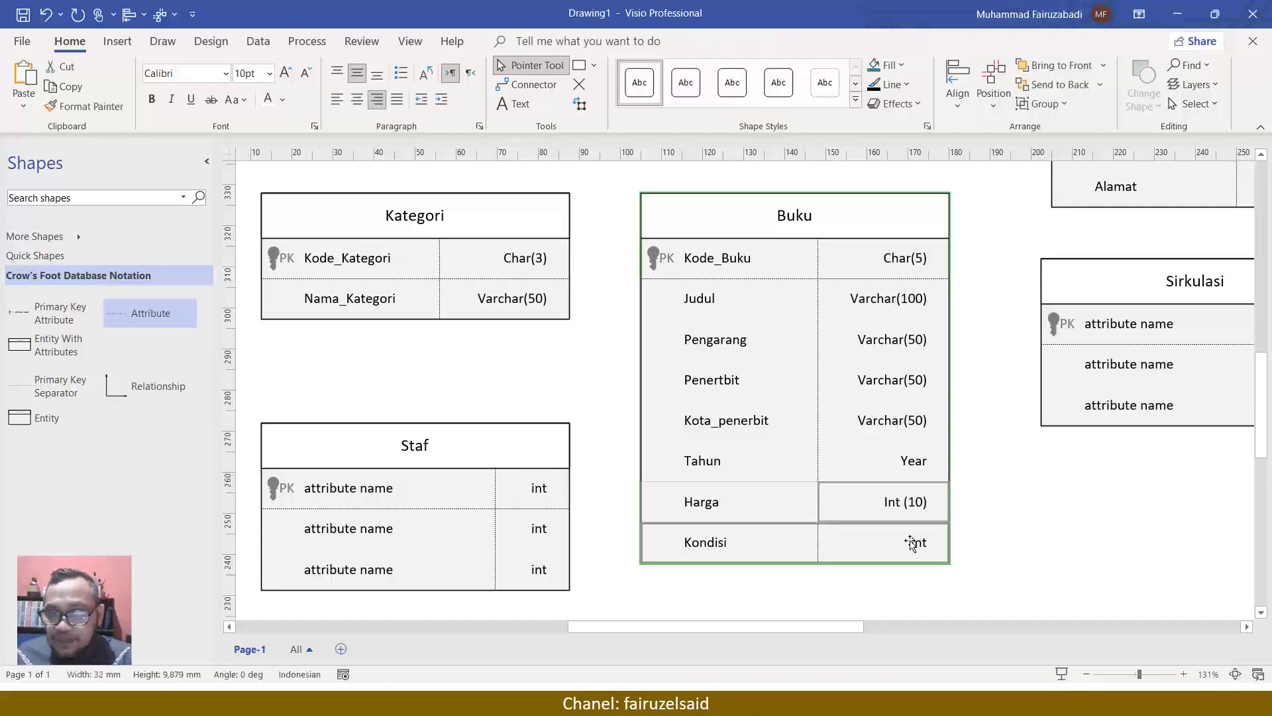
double_click(912, 541)
type("Enum")
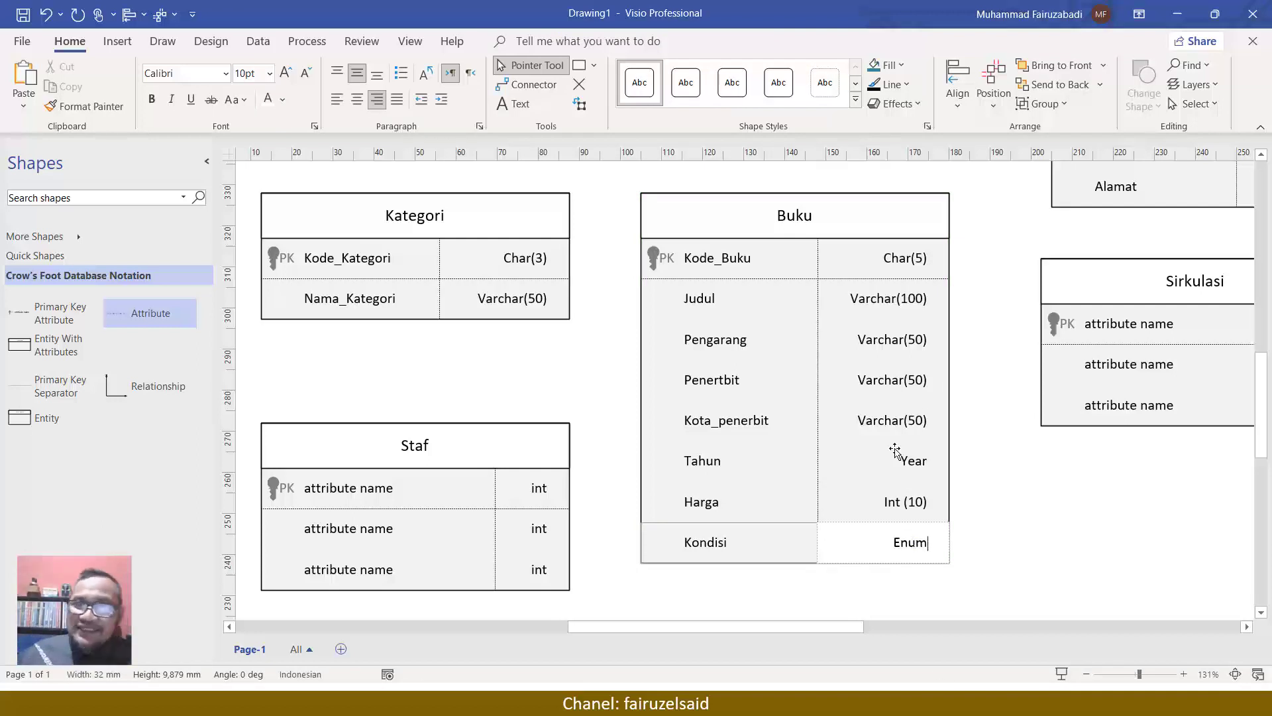
left_click(1009, 504)
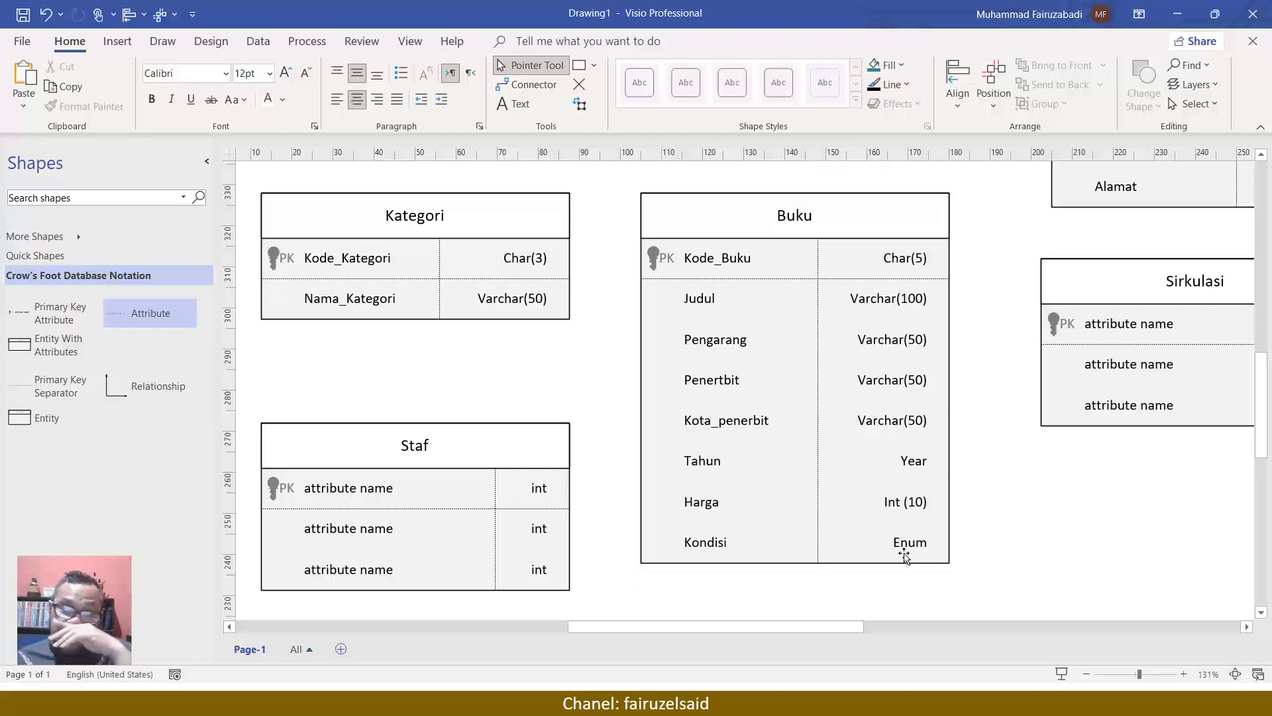
Copy the Kode_Kategori attribute from the Kategori entity into Buku, directly beneath Kode_Buku.
scroll(816, 532, "down", 4)
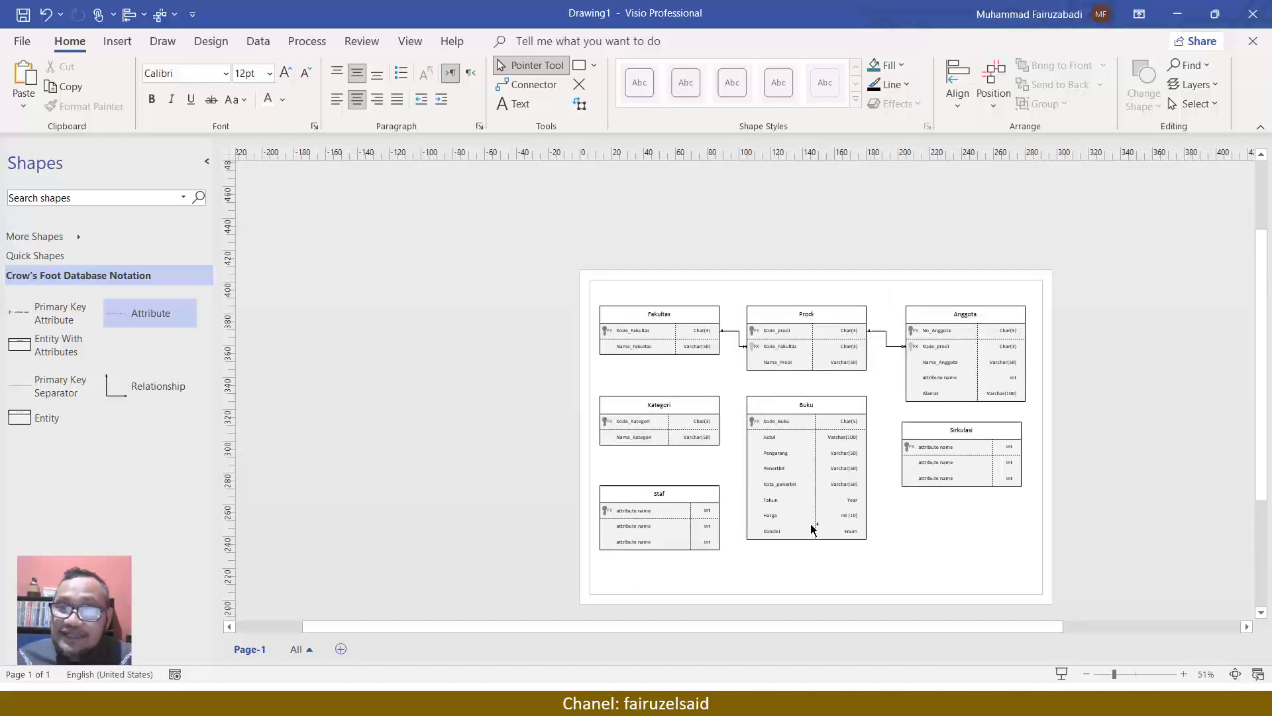
scroll(814, 528, "up", 3)
scroll(814, 528, "up", 2)
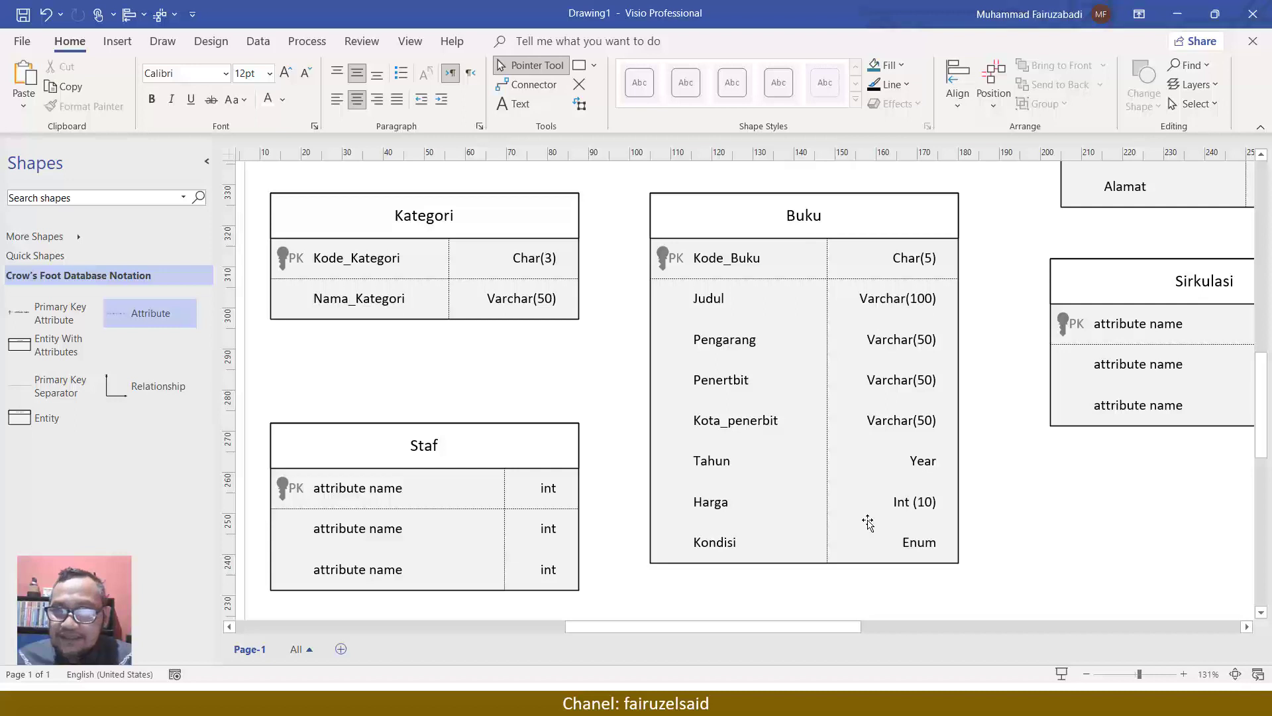
left_click(468, 230)
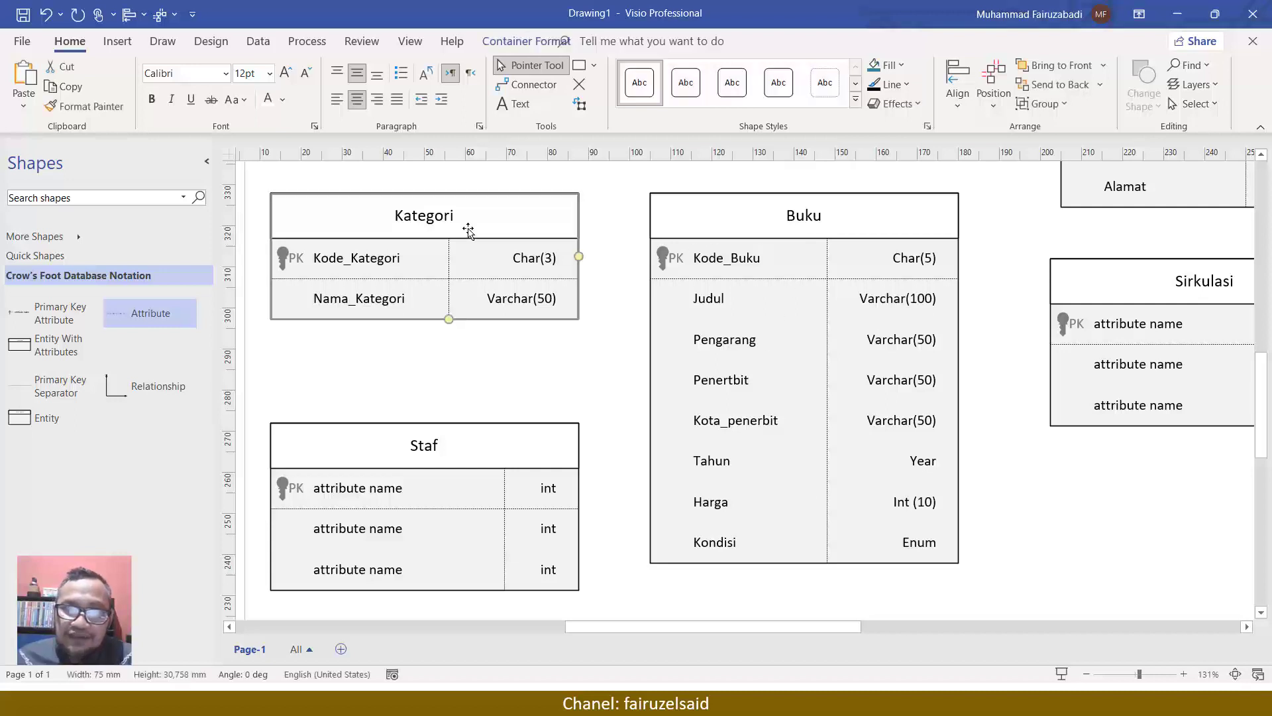
left_click(889, 234)
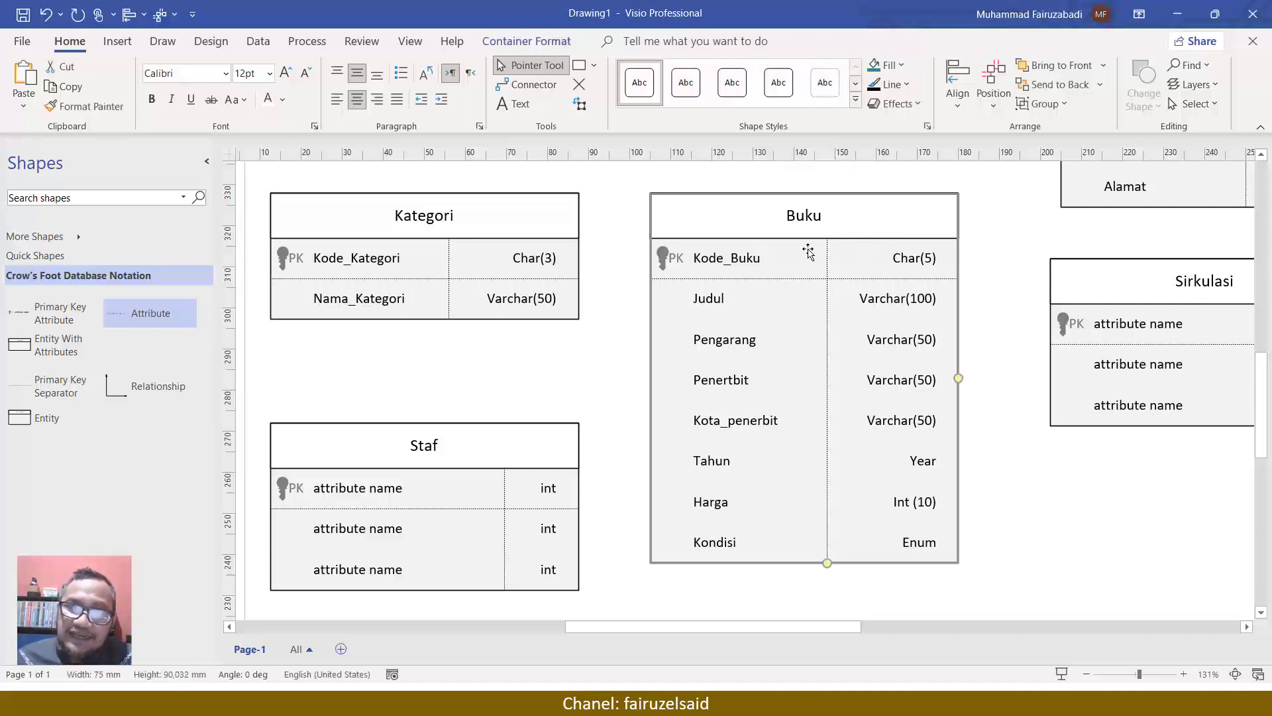
left_click(381, 262)
left_click_drag(381, 262, 754, 396)
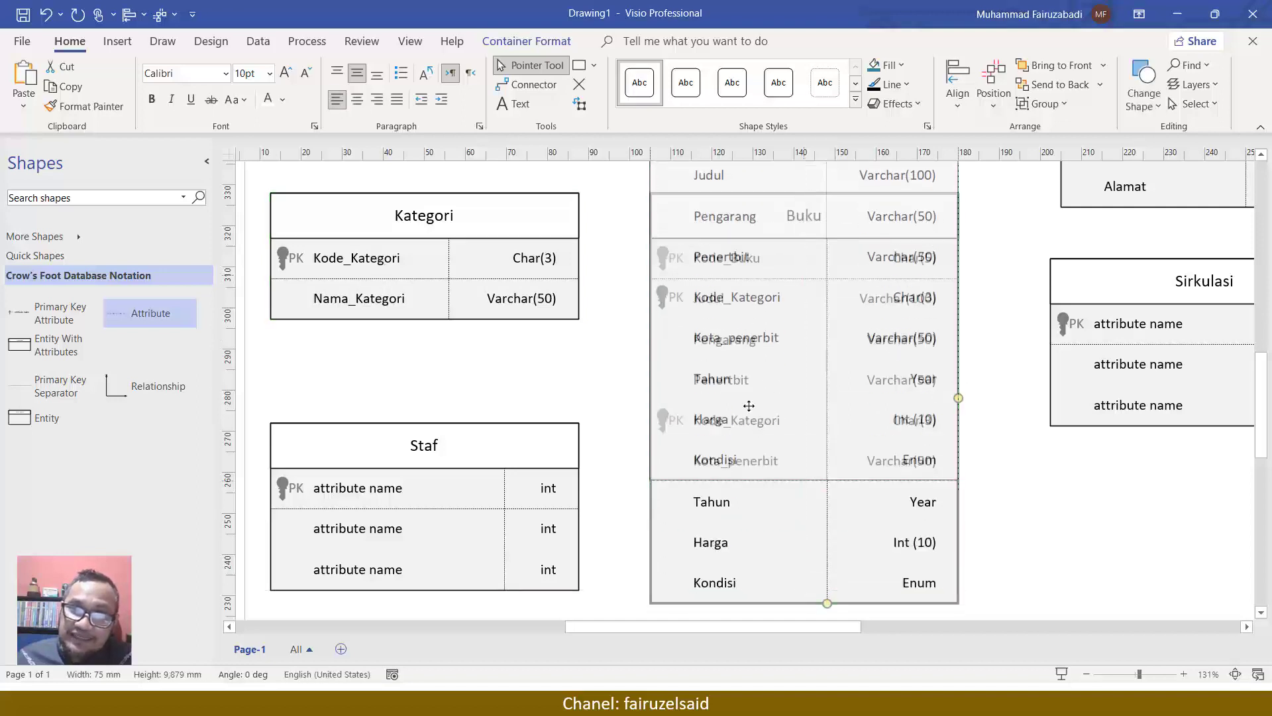
left_click_drag(742, 457, 676, 331)
Change Kode_Kategori in the Buku entity from a primary key to a foreign key.
left_click(675, 331)
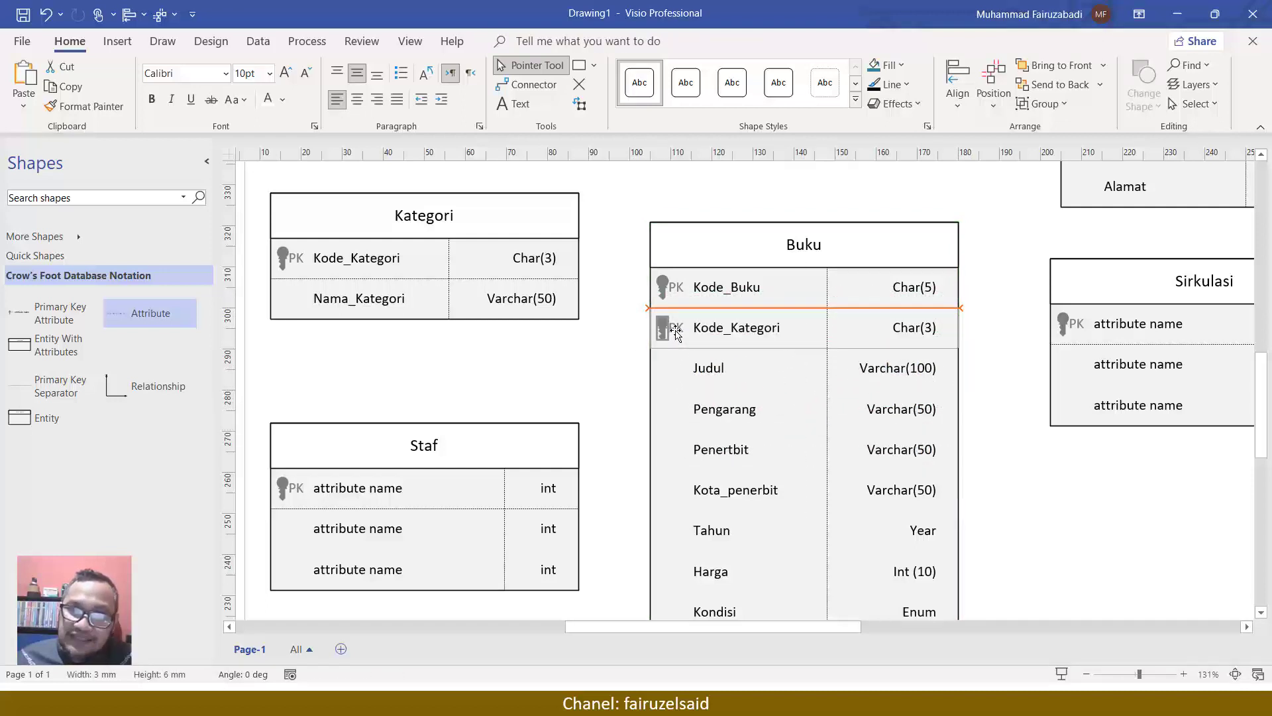
left_click(678, 332)
right_click(678, 331)
key("Escape")
left_click(712, 329)
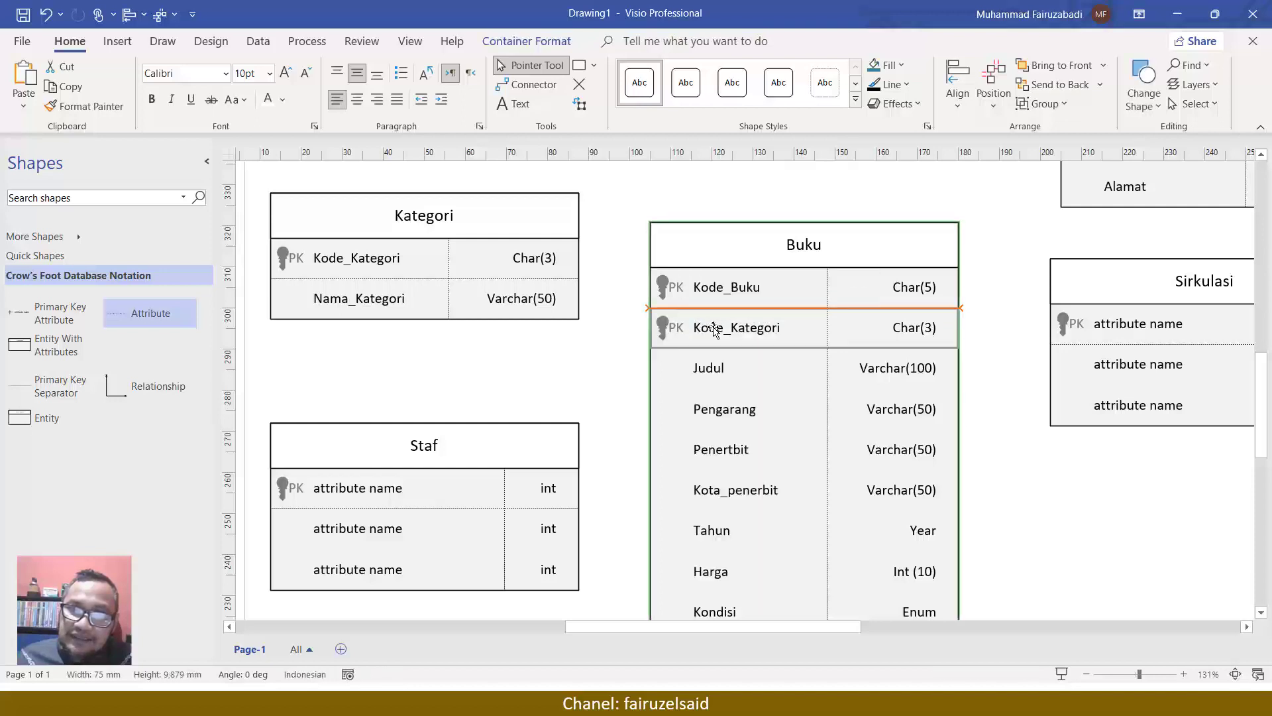
right_click(714, 329)
left_click(749, 324)
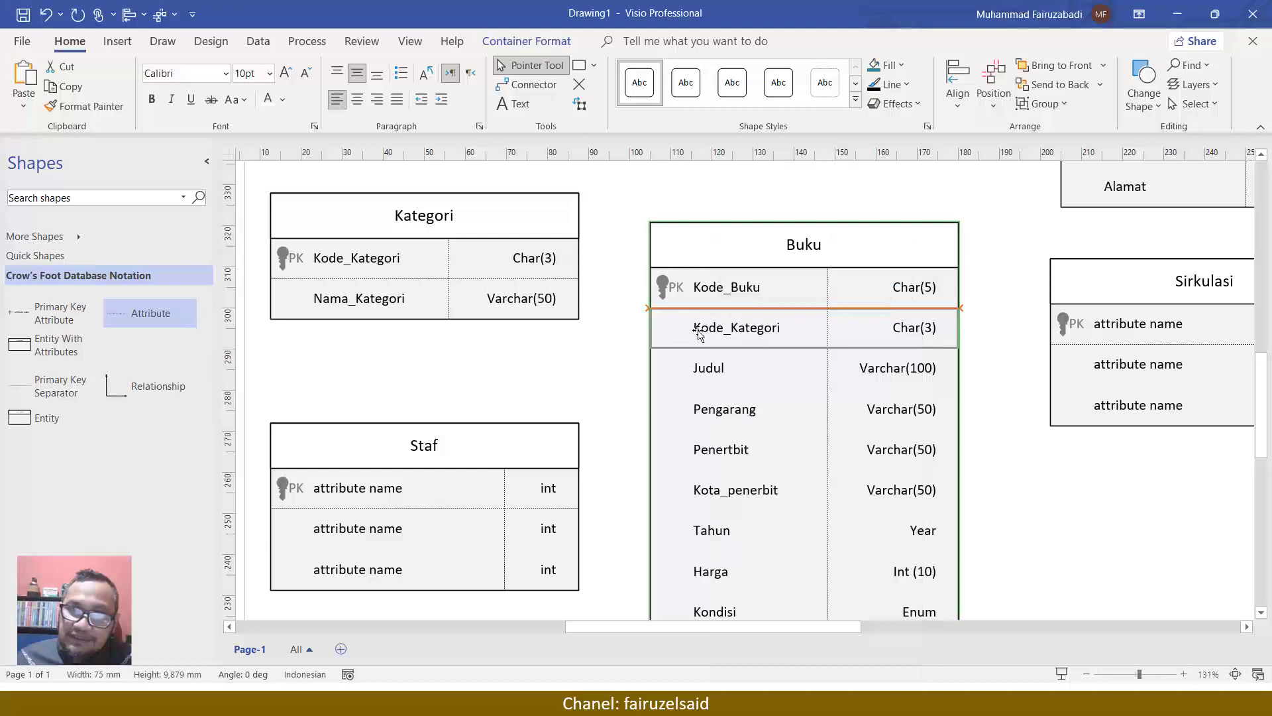
right_click(699, 333)
left_click(748, 343)
left_click(607, 361)
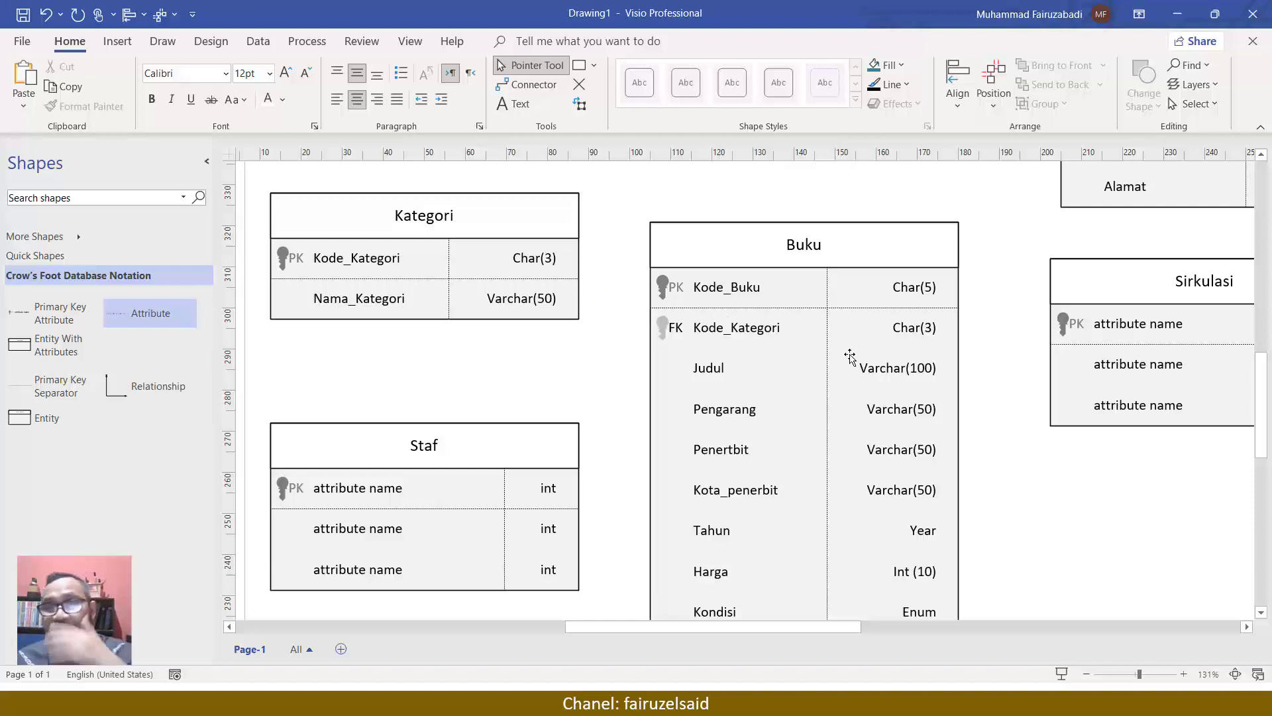
Move the Buku entity so its upper edge lines up with the Kategori entity.
scroll(850, 356, "up", 1)
left_click_drag(846, 285, 854, 257)
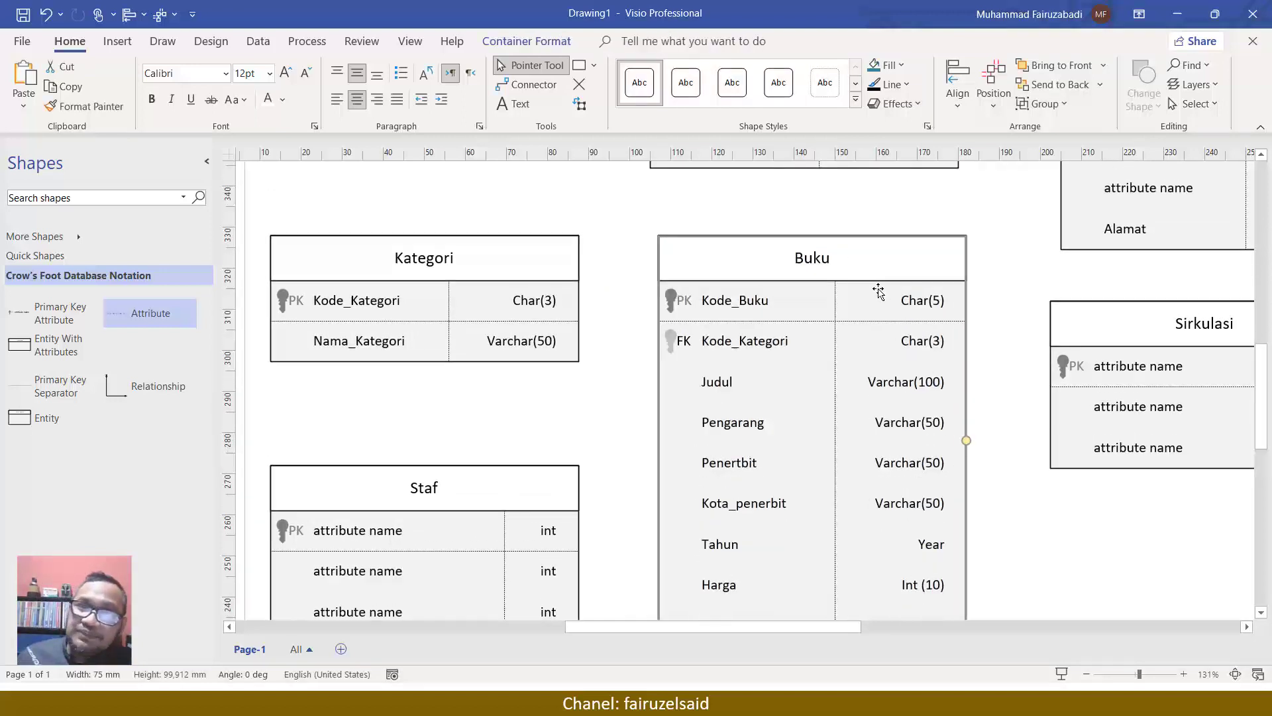
left_click(1011, 327)
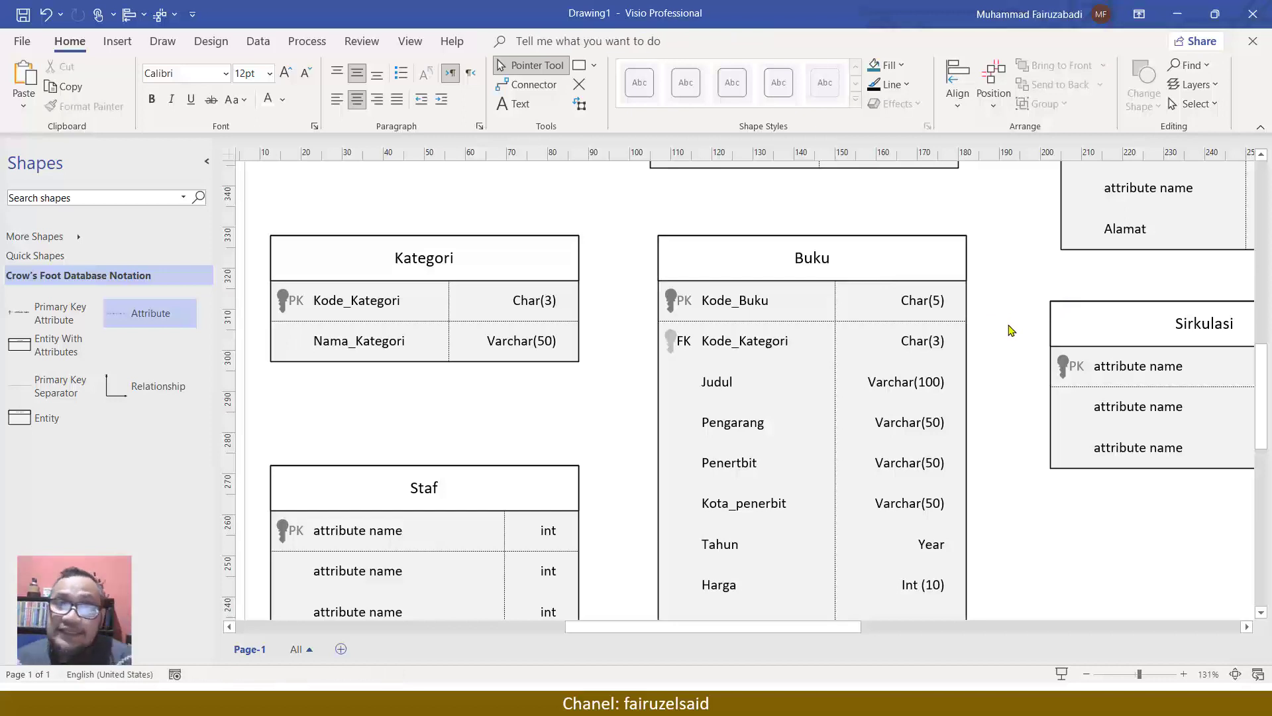
Draw a connector from Kode_Kategori in Kategori to the Kode_Kategori foreign key in Buku.
left_click(530, 84)
left_click_drag(582, 300, 658, 342)
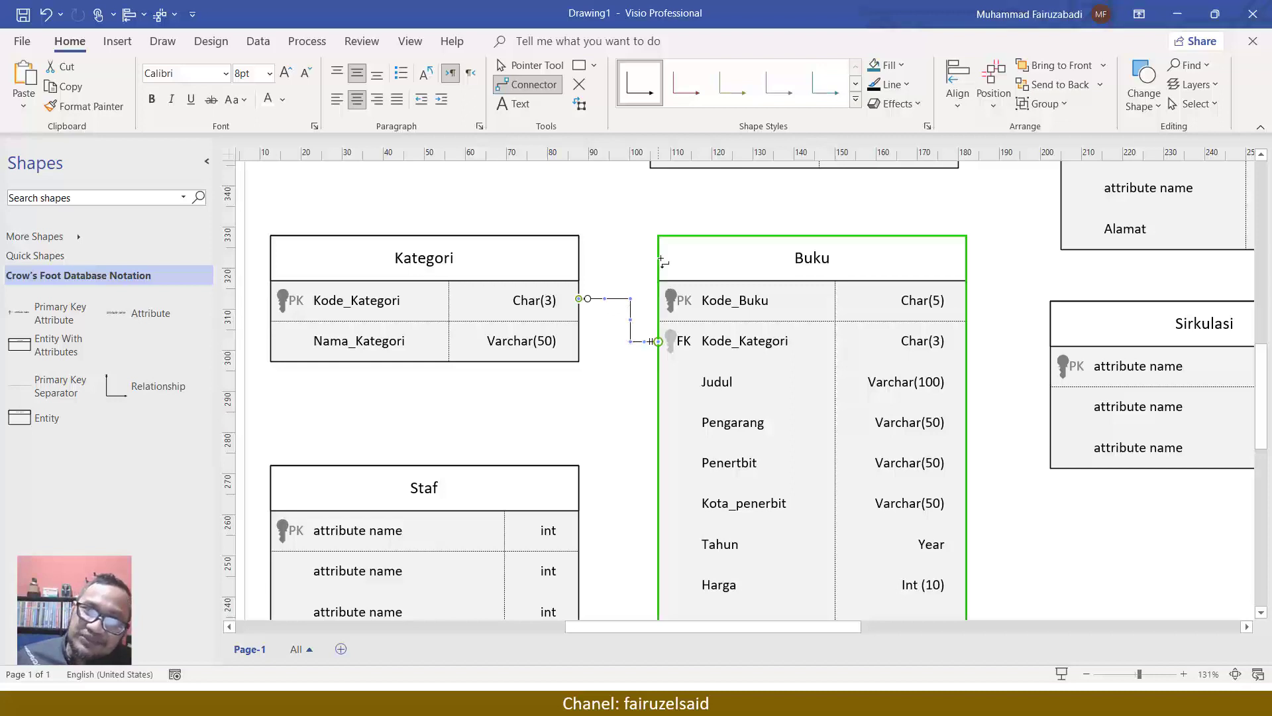
left_click(532, 65)
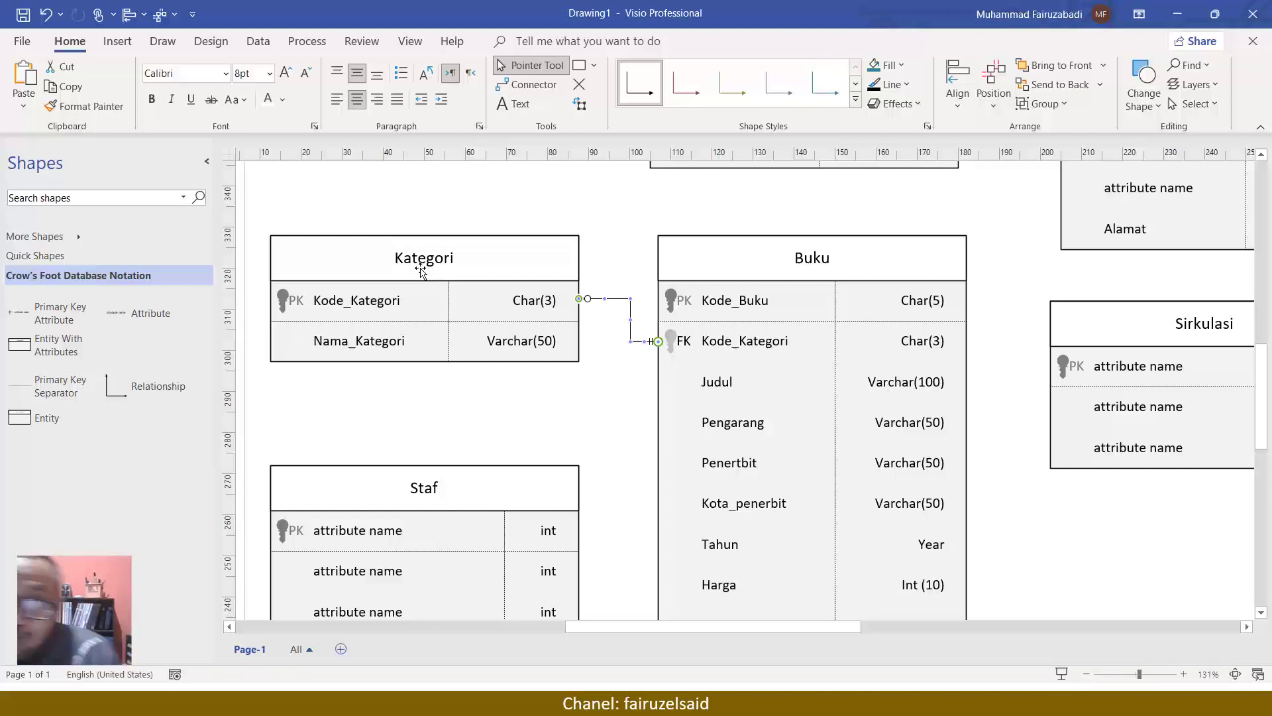
Set the begin symbol of the Kategori–Buku relationship to 1 and only 1.
left_click(614, 300)
right_click(614, 300)
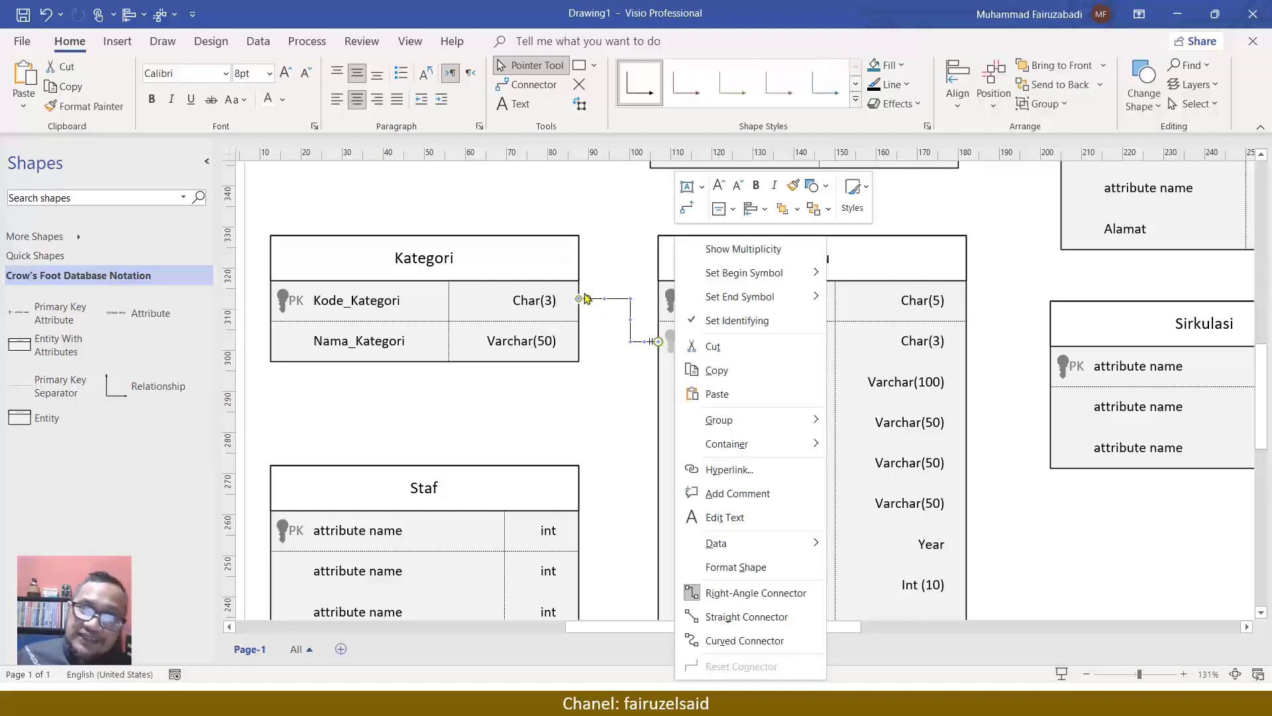
scroll(586, 298, "up", 1)
scroll(586, 298, "up", 2, "ctrl")
scroll(586, 298, "up", 3)
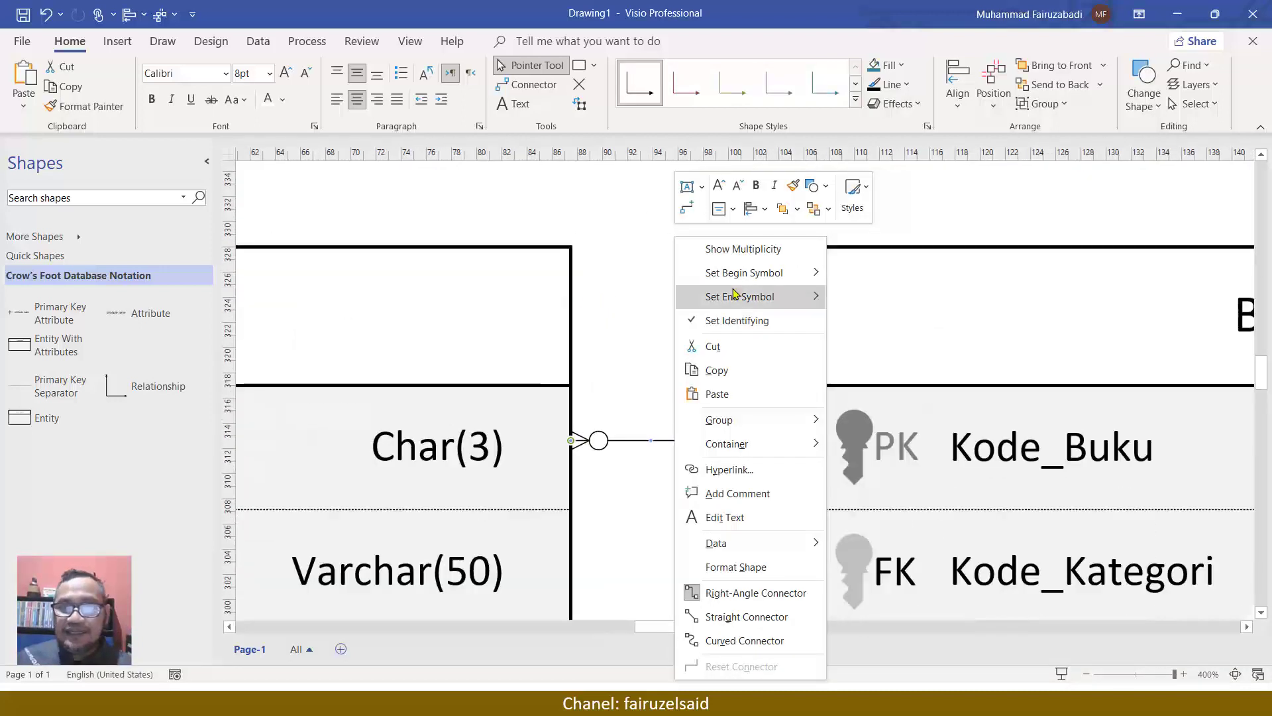
mouse_move(754, 279)
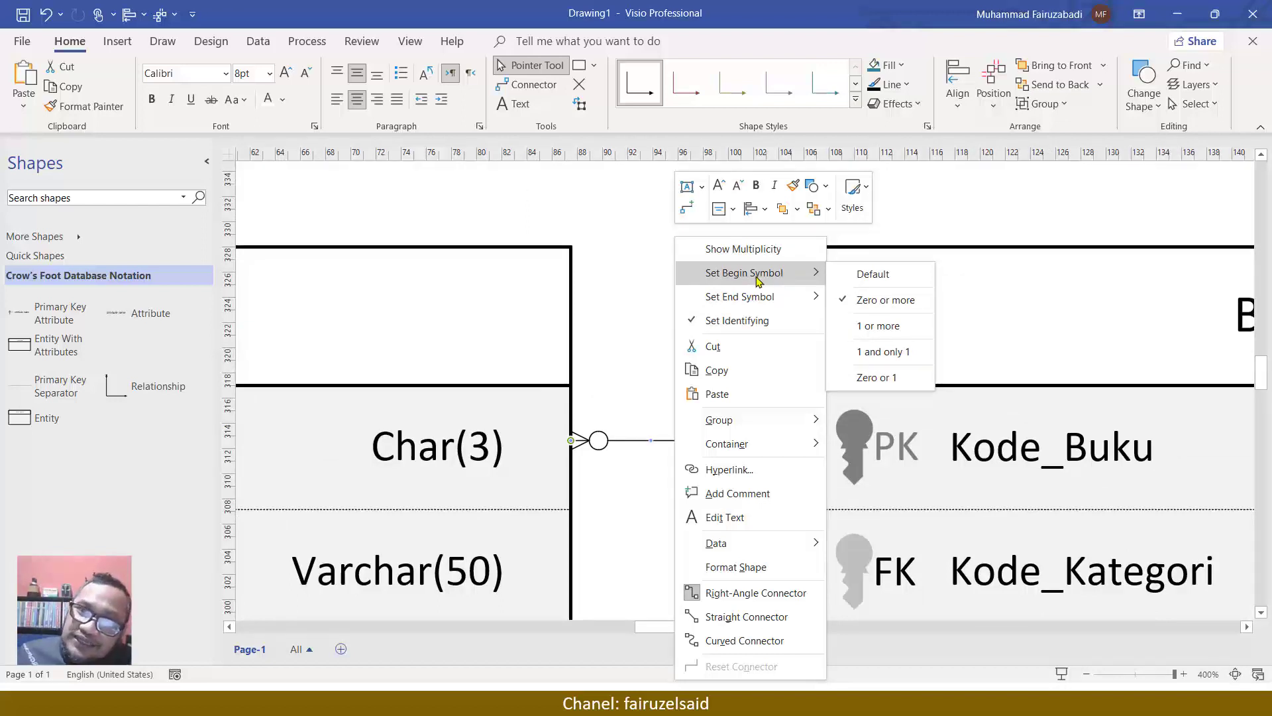
left_click(873, 363)
left_click(702, 343)
left_click(697, 440)
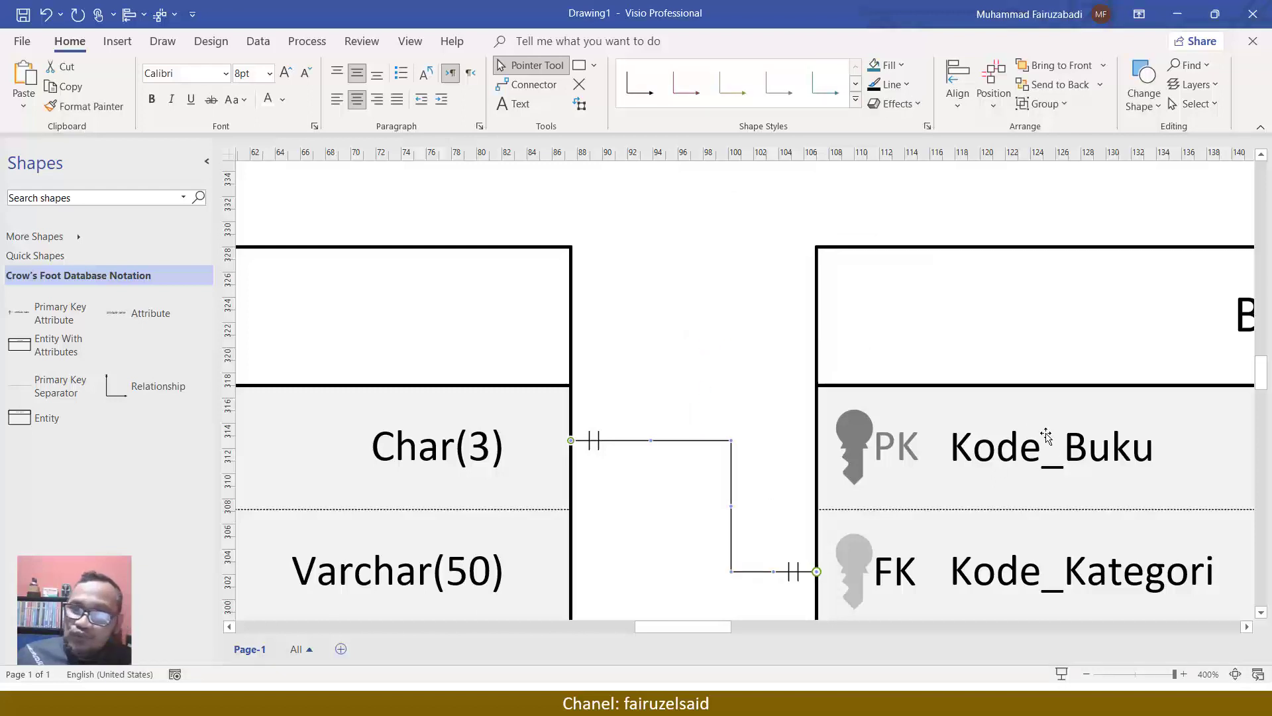
Set the end symbol of the Kategori–Buku relationship to Zero or more and inspect the connector closely.
scroll(964, 420, "down", 5)
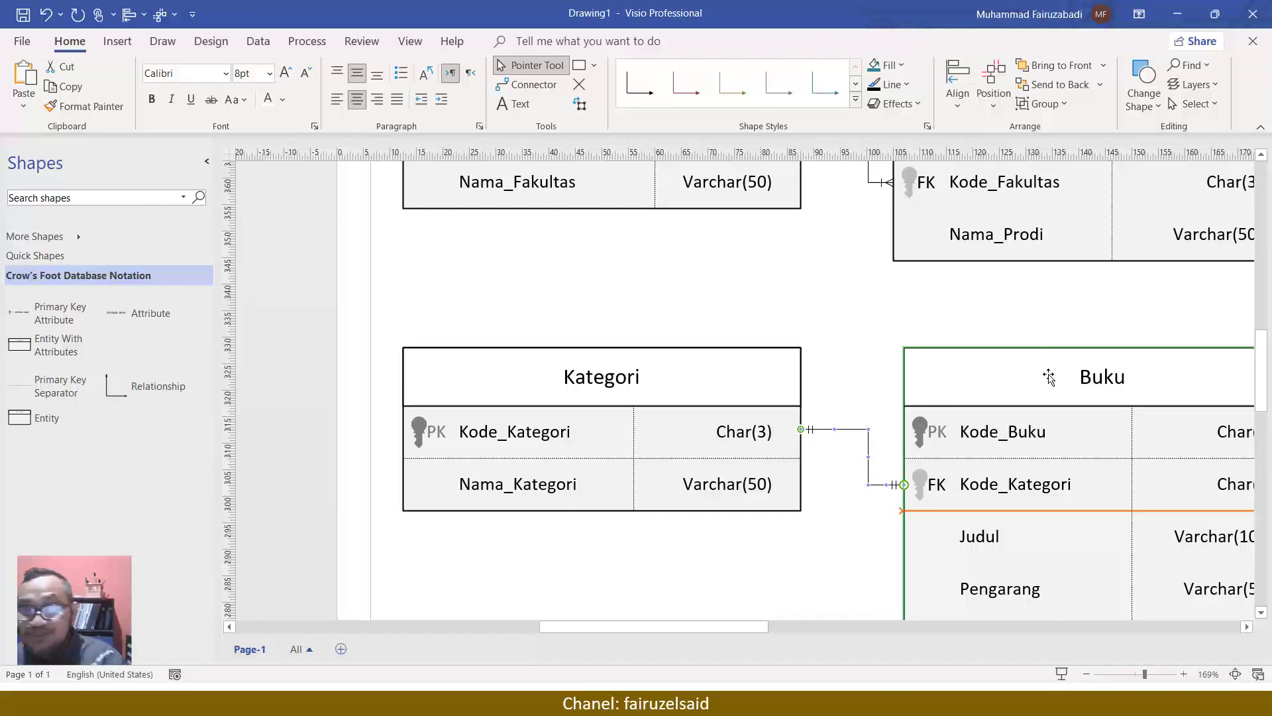
right_click(898, 485)
mouse_move(1048, 112)
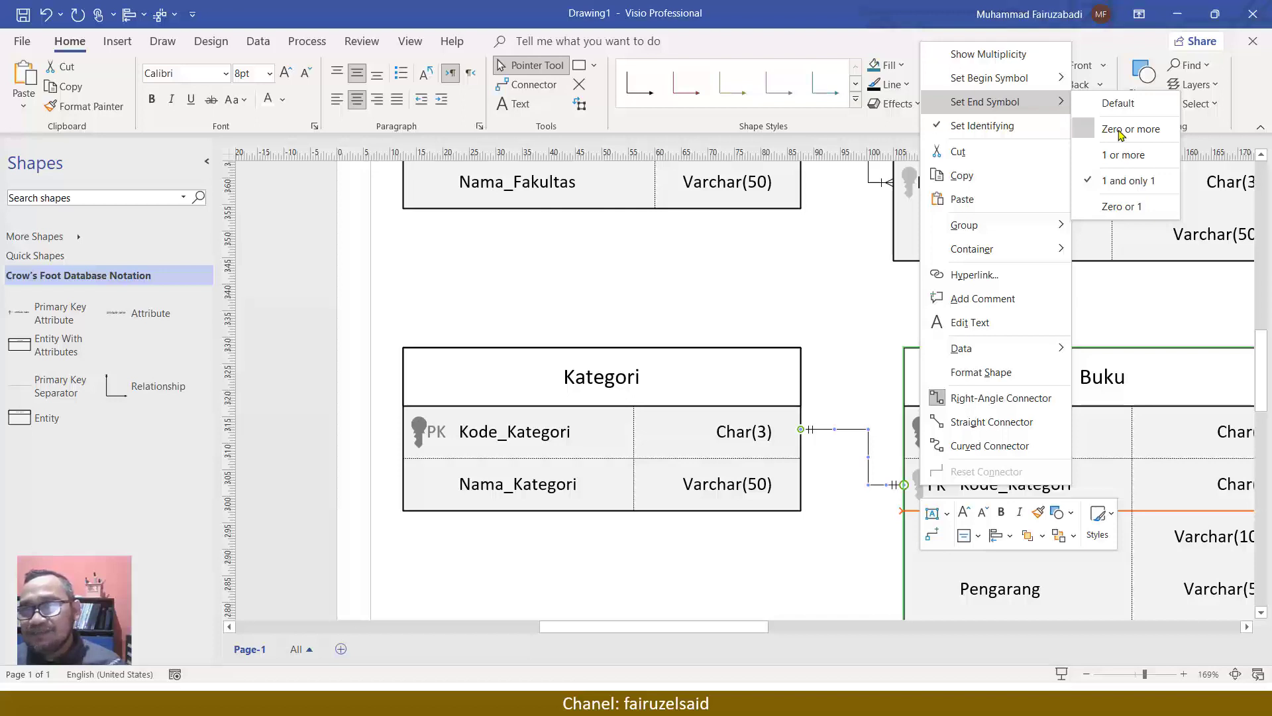
left_click(1156, 136)
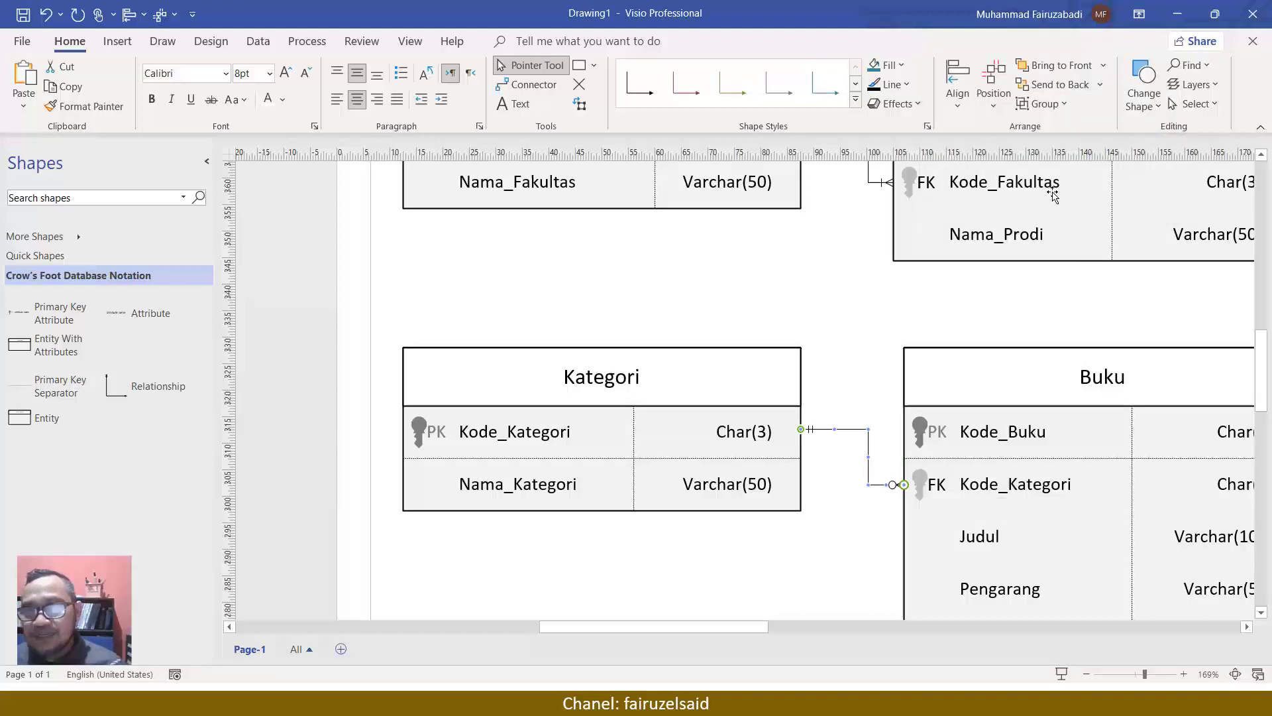
left_click(861, 298)
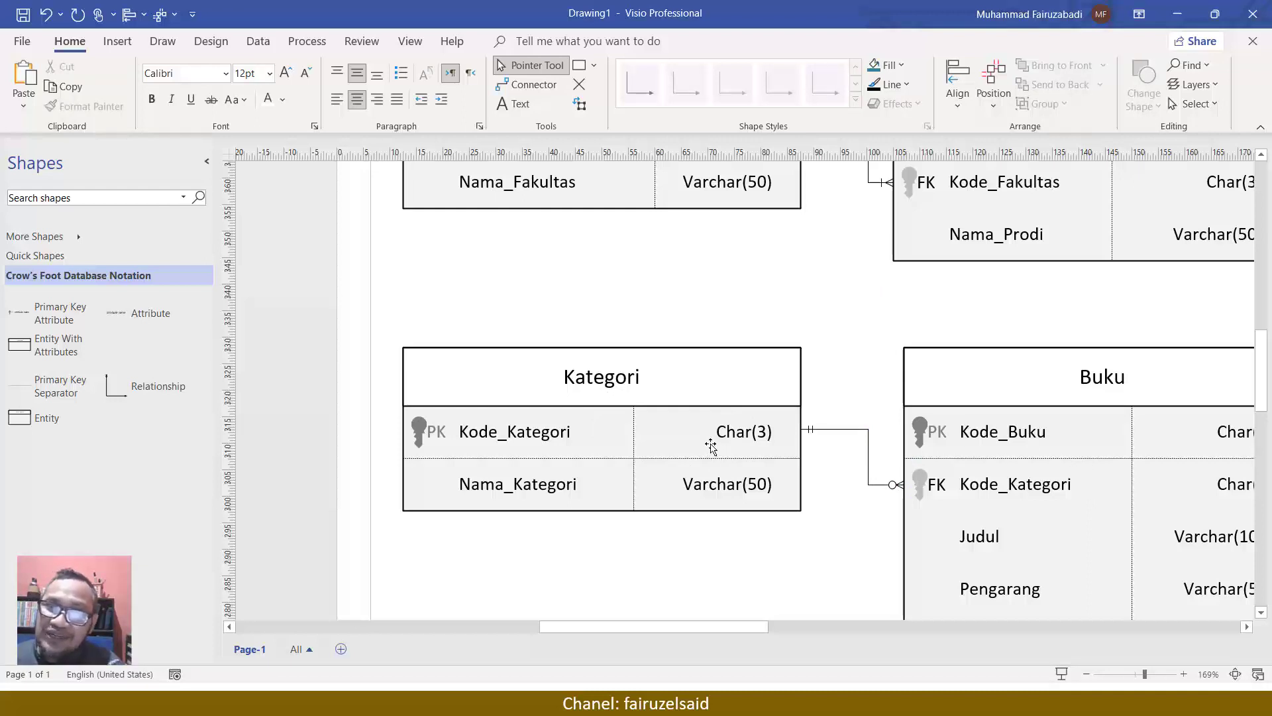
scroll(921, 480, "up", 5, "ctrl")
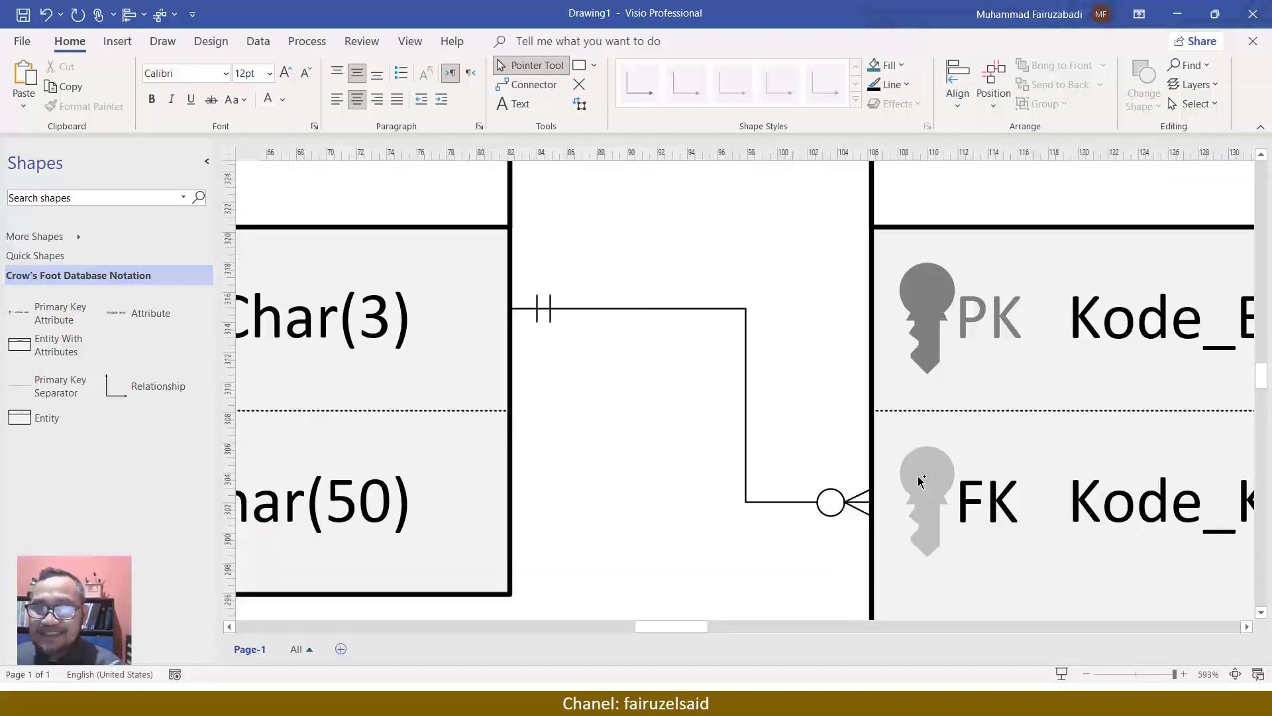
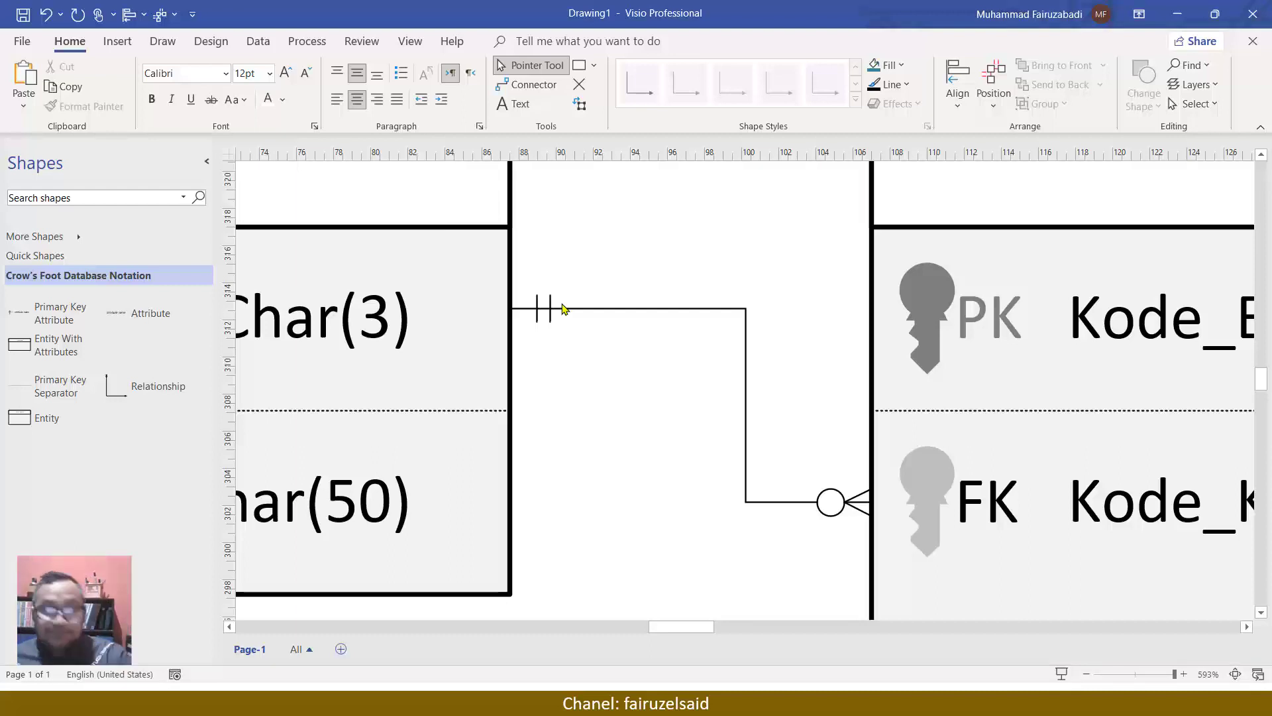
Move the Sirkulasi entity farther right, clear of the Buku and Anggota tables and across the page boundary.
scroll(562, 308, "down", 10)
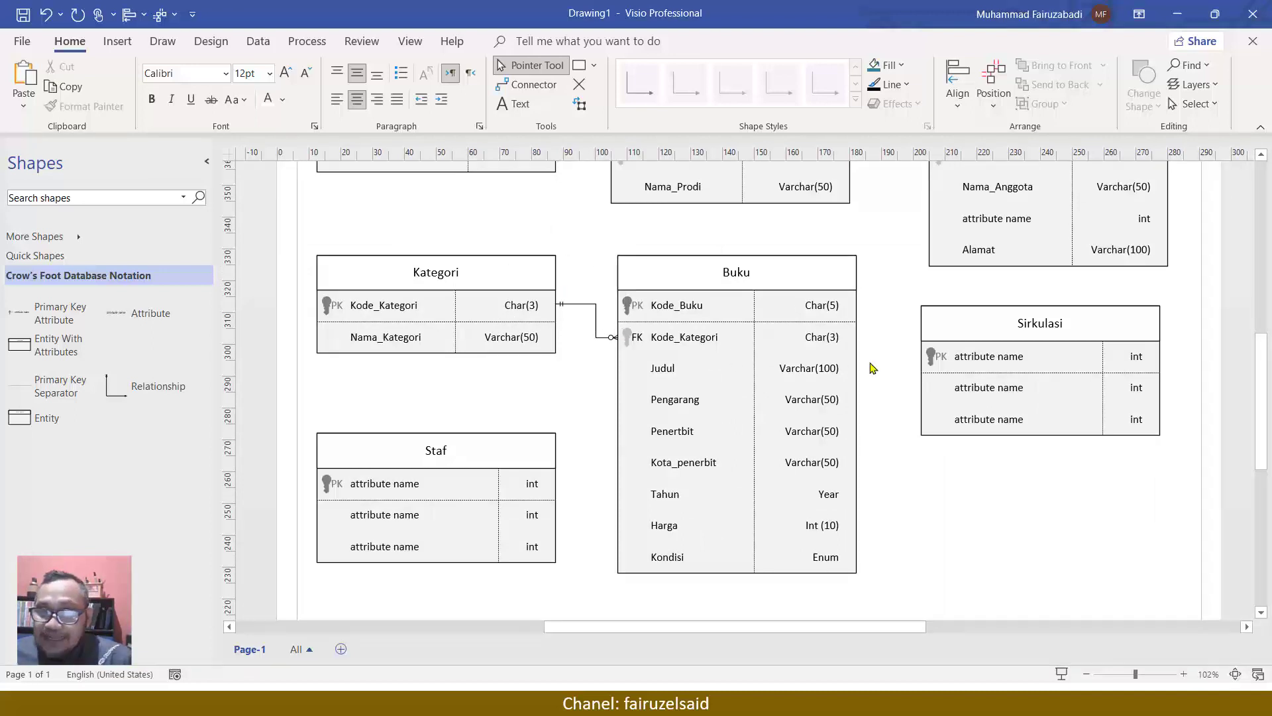
scroll(809, 338, "up", 2)
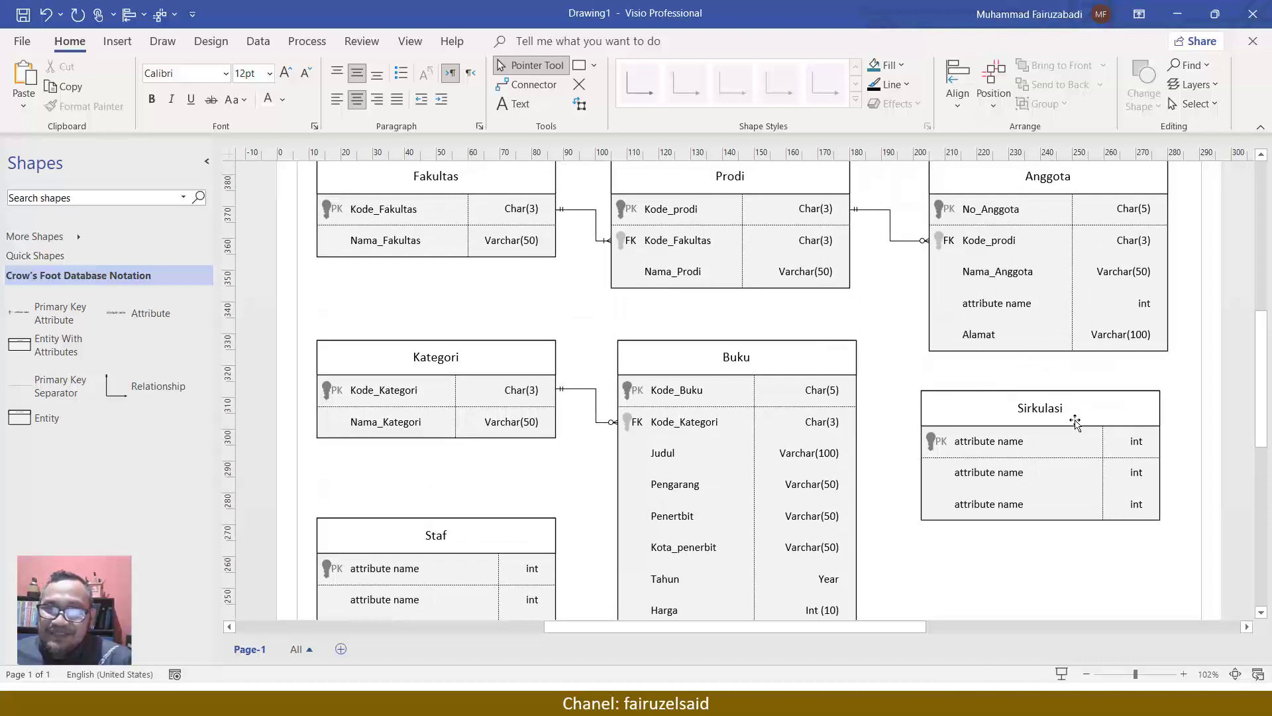
left_click_drag(1058, 406, 1173, 400)
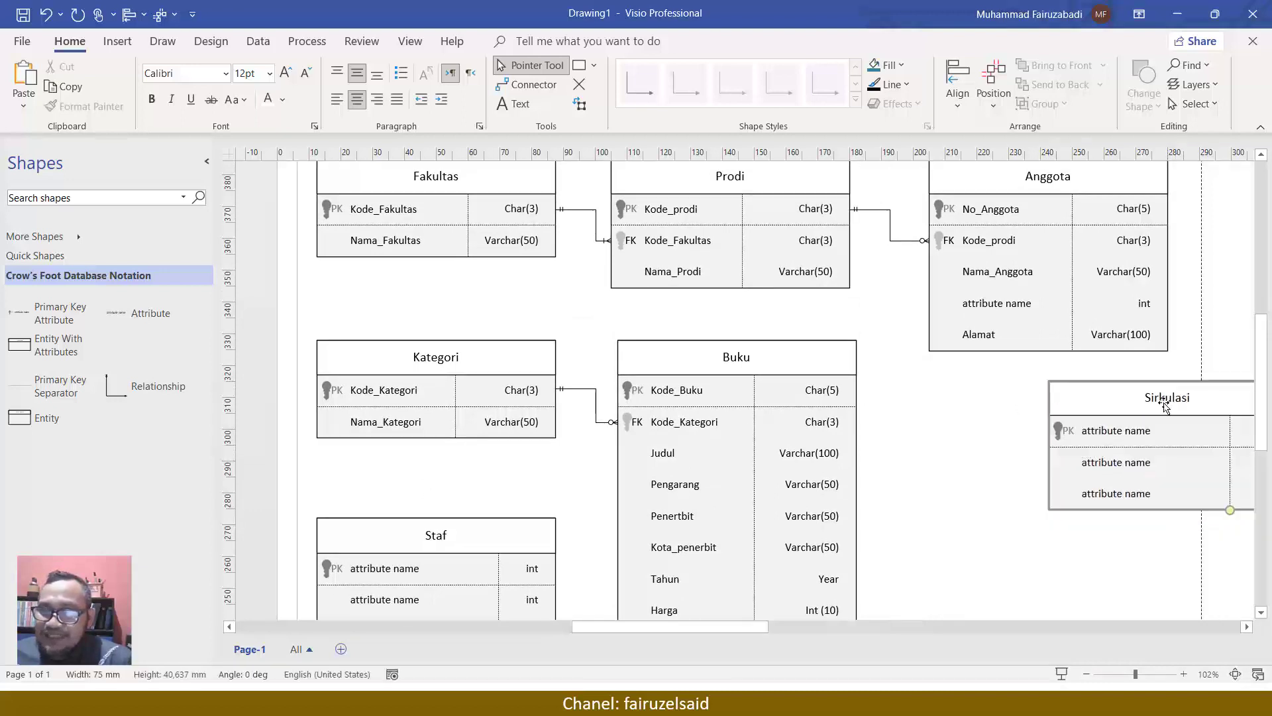
left_click_drag(729, 628, 821, 625)
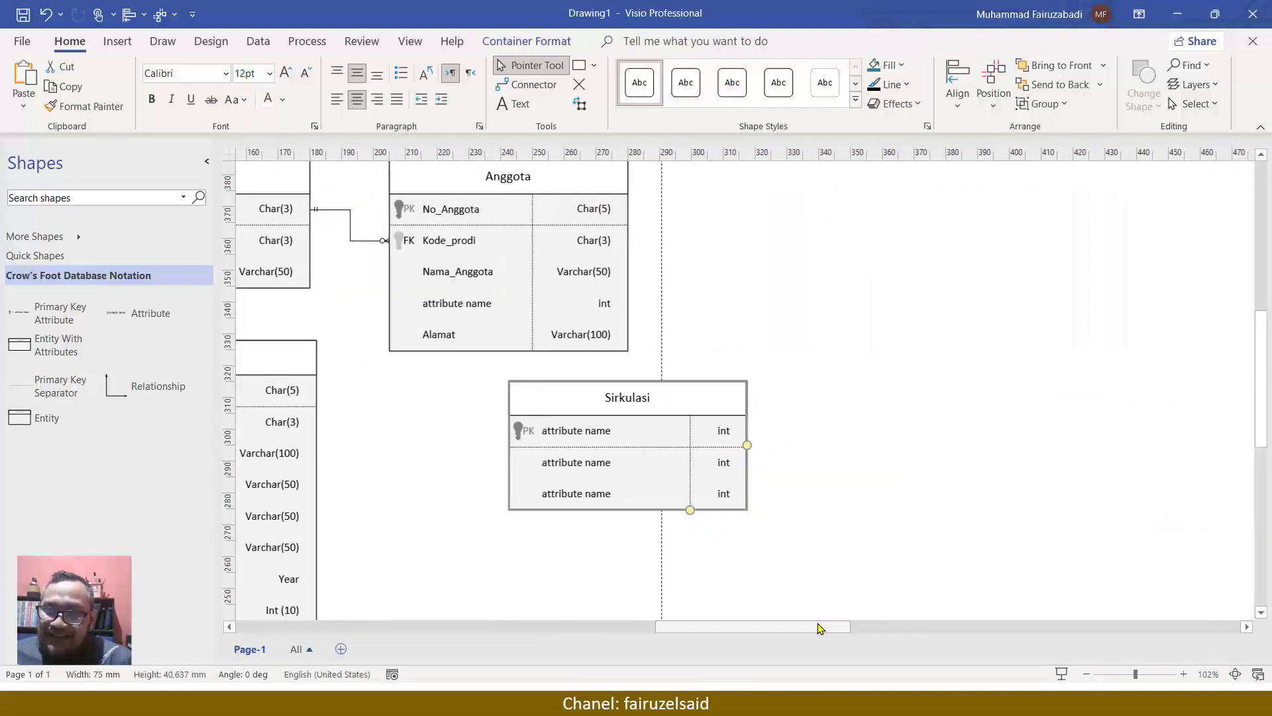
left_click_drag(646, 394, 758, 400)
Rename the primary key attribute of the Sirkulasi entity to id_sirkulasi.
scroll(758, 400, "up", 3)
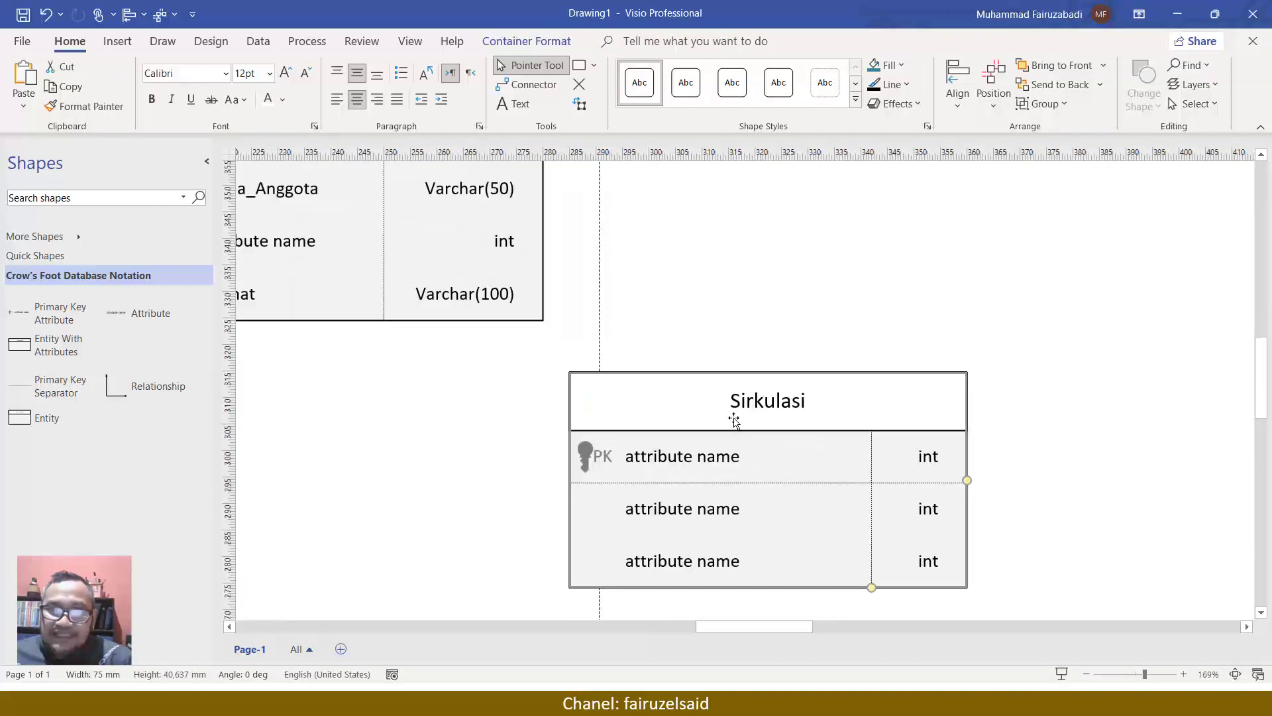
double_click(707, 461)
triple_click(707, 460)
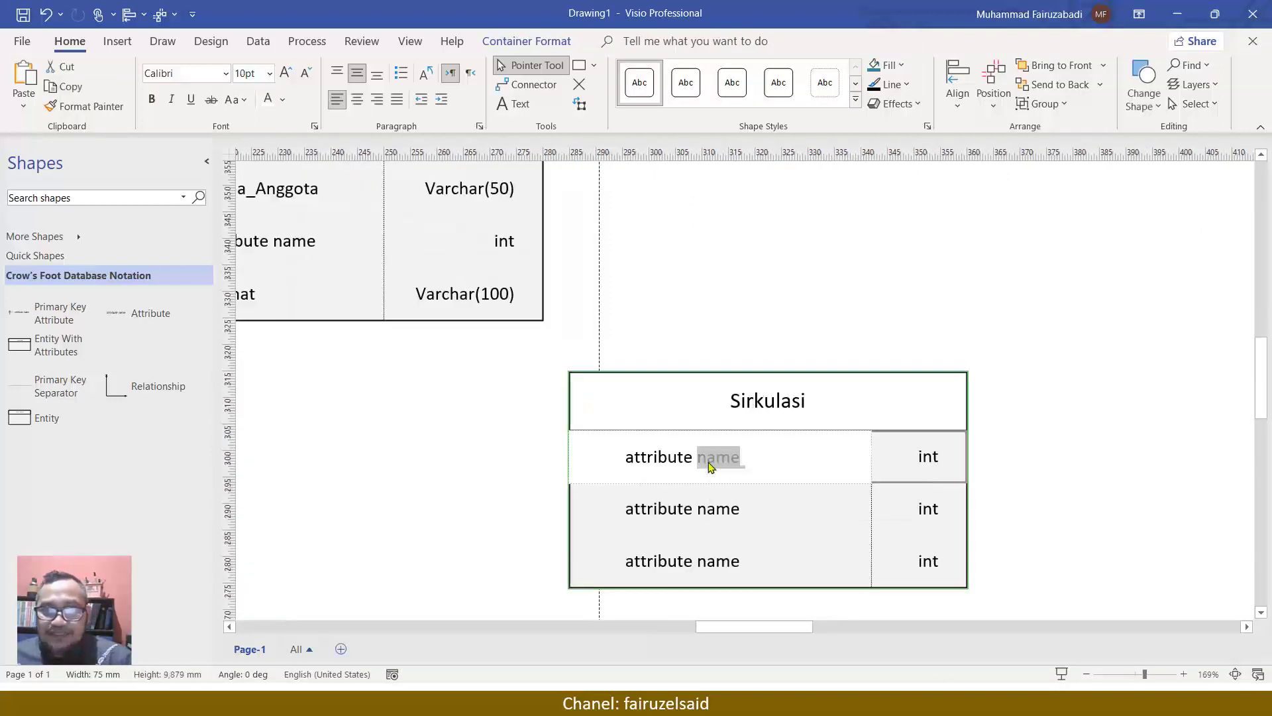
type("id_")
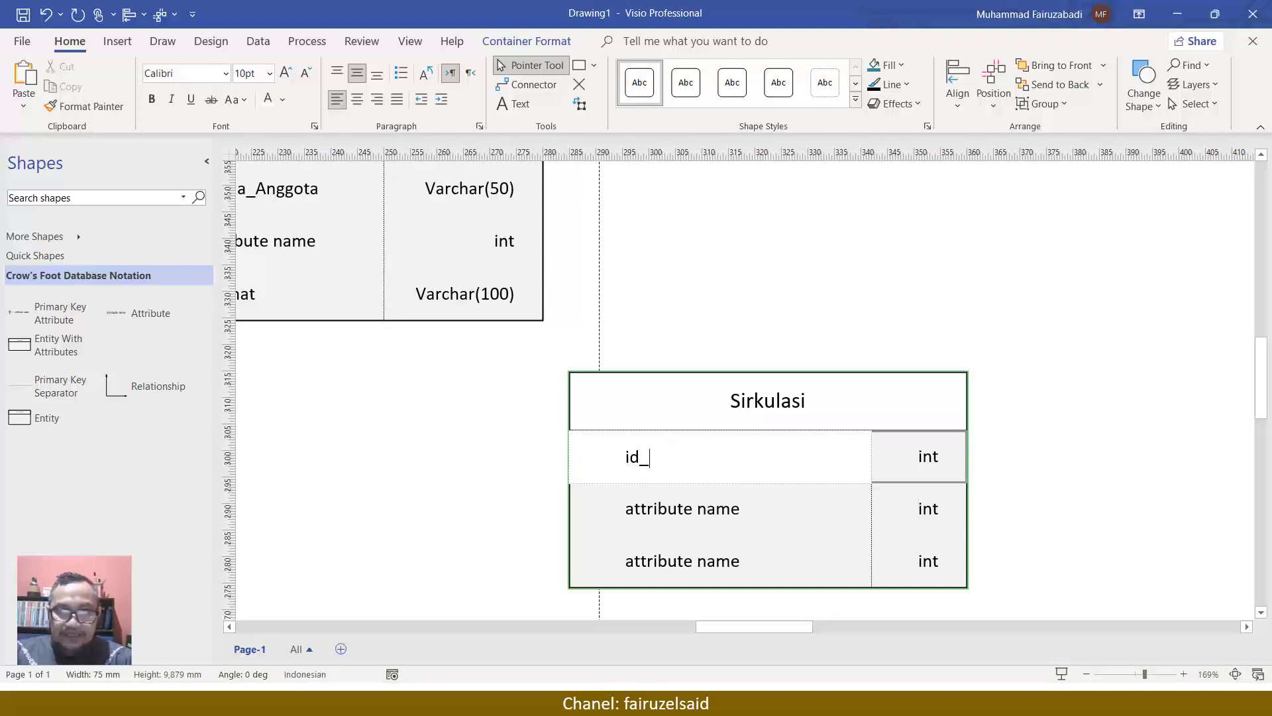
type("sir")
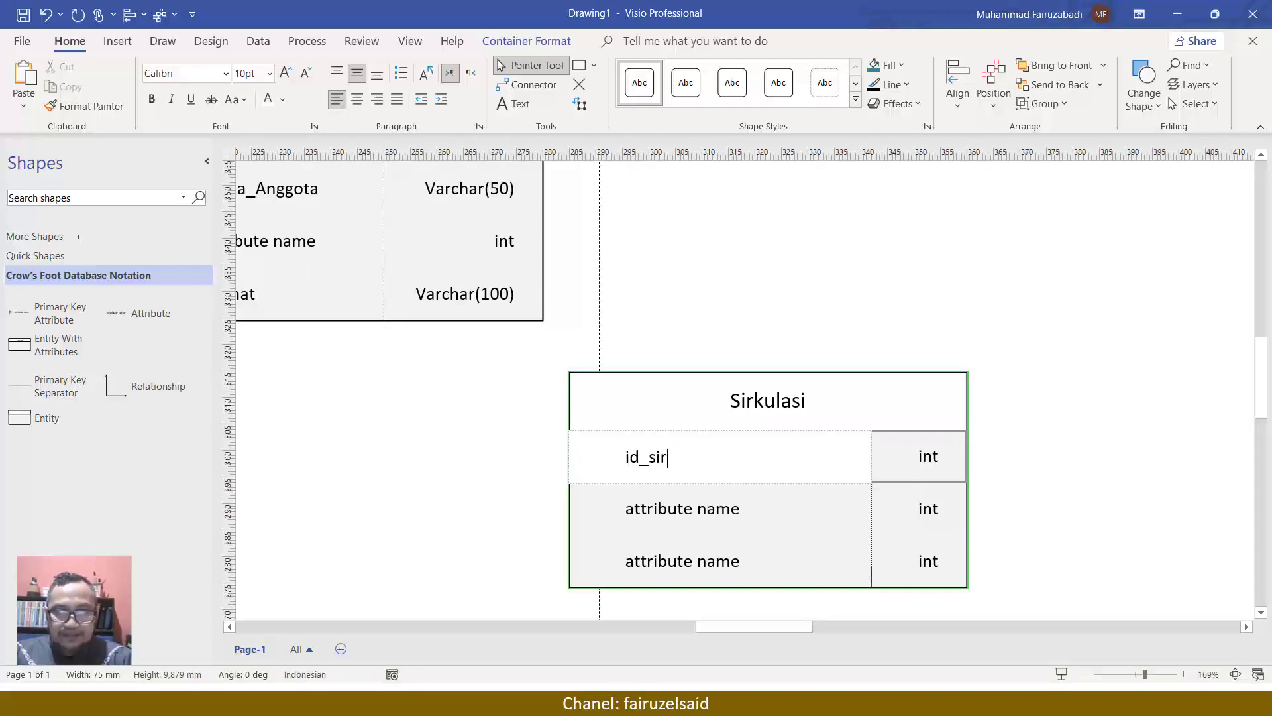
type("ku")
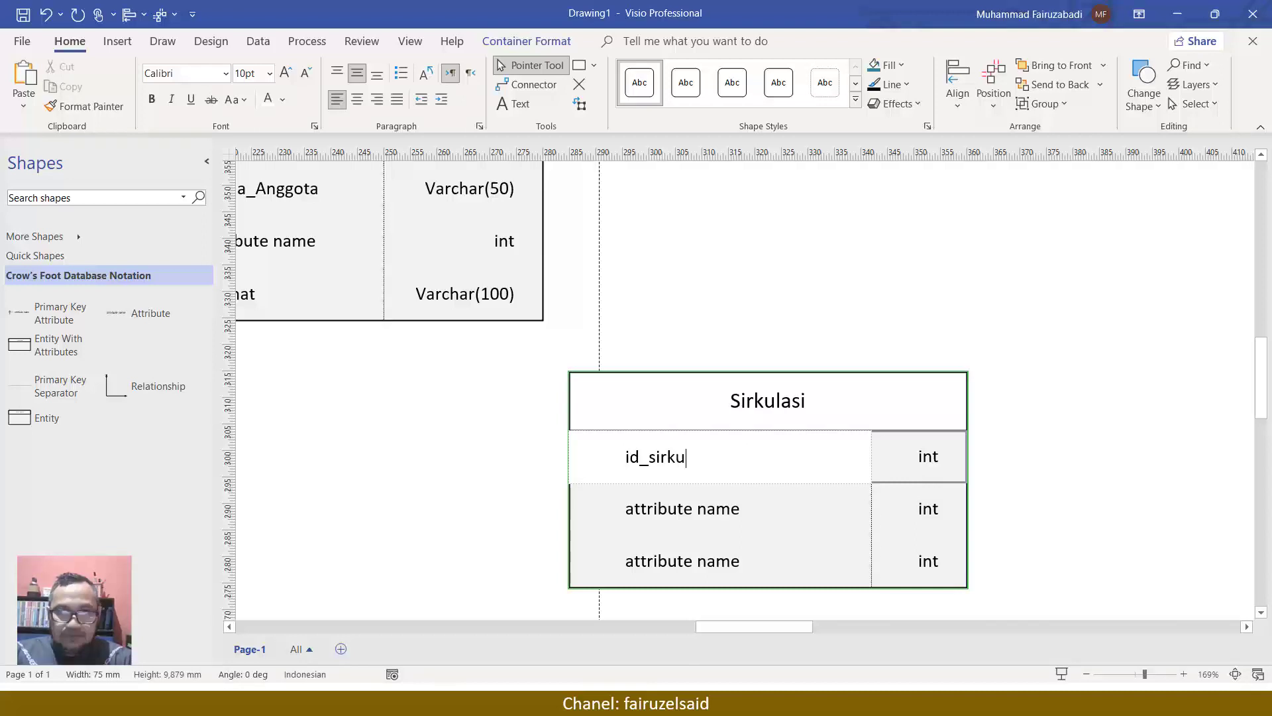
type("lasi")
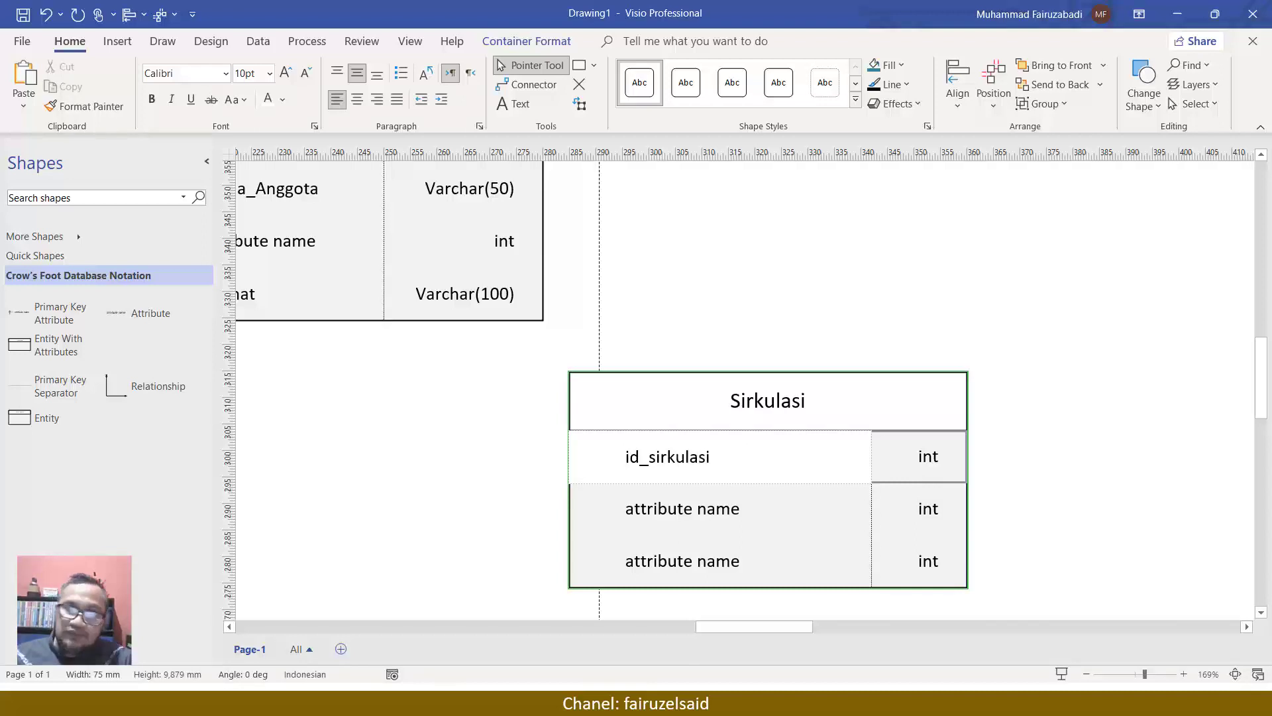
Set the data type of id_sirkulasi in the Sirkulasi entity to Int AI.
left_click(938, 457)
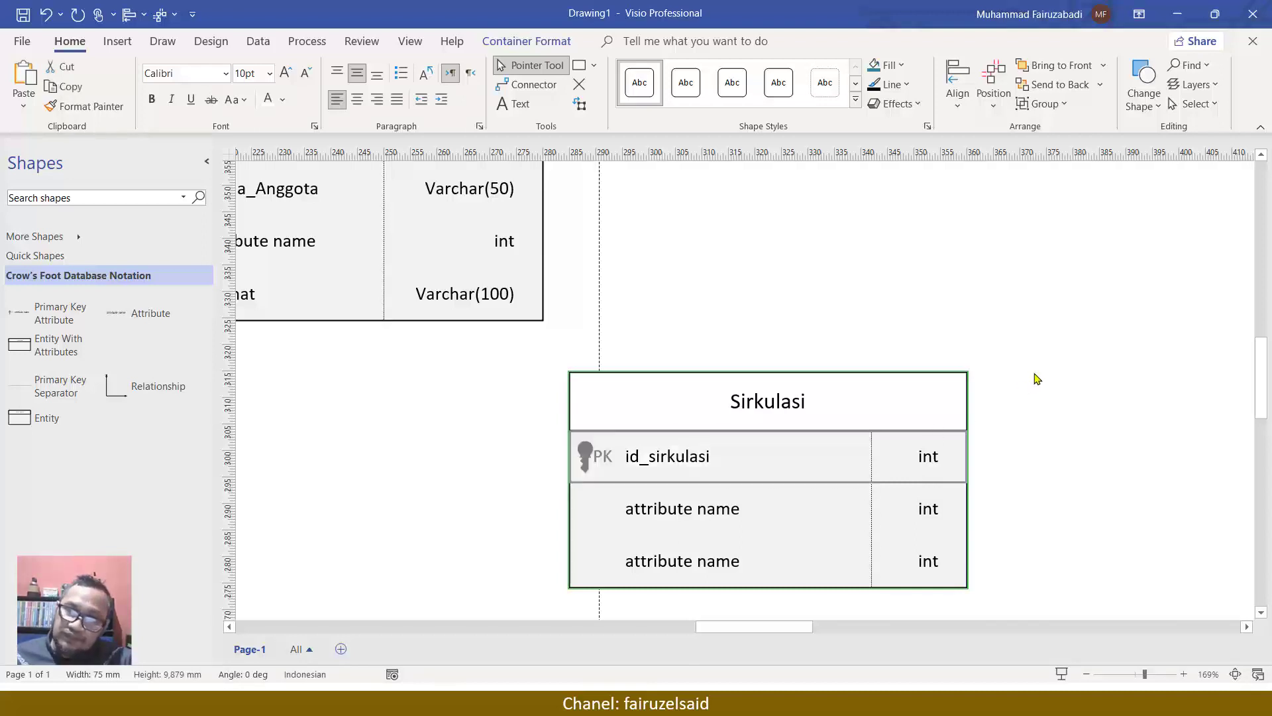
double_click(938, 458)
type("Int AI")
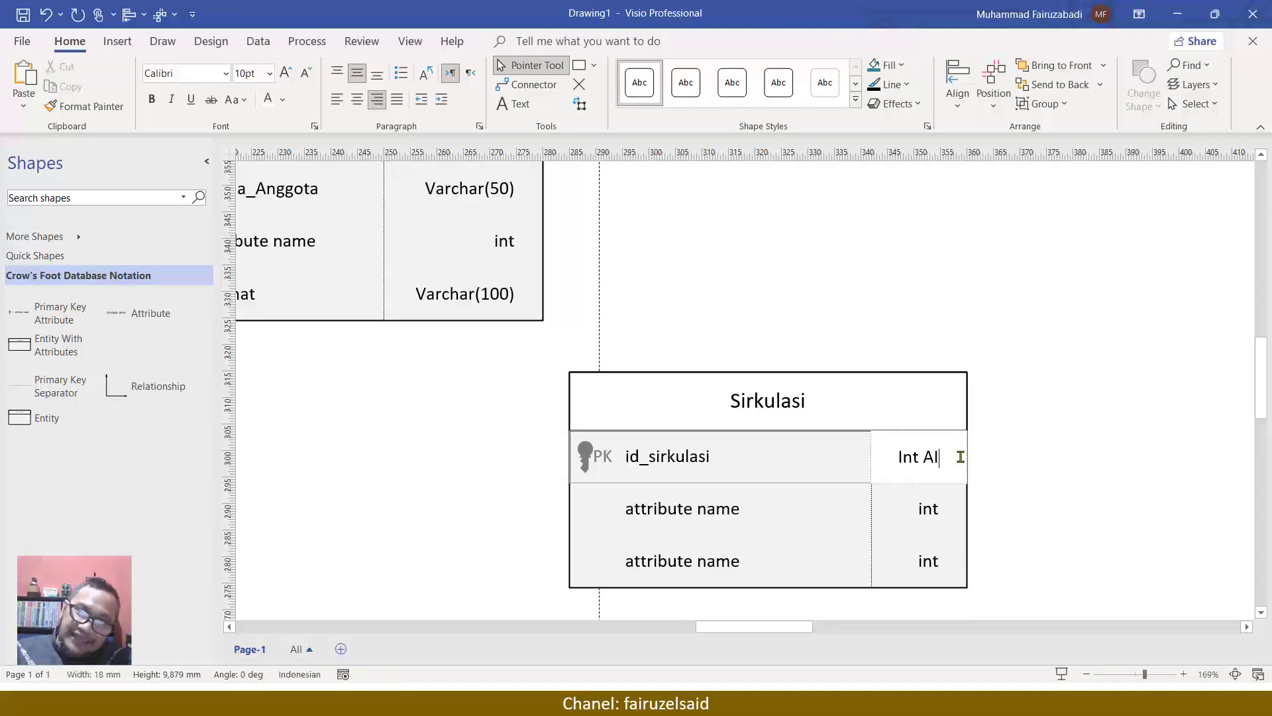
left_click(1050, 391)
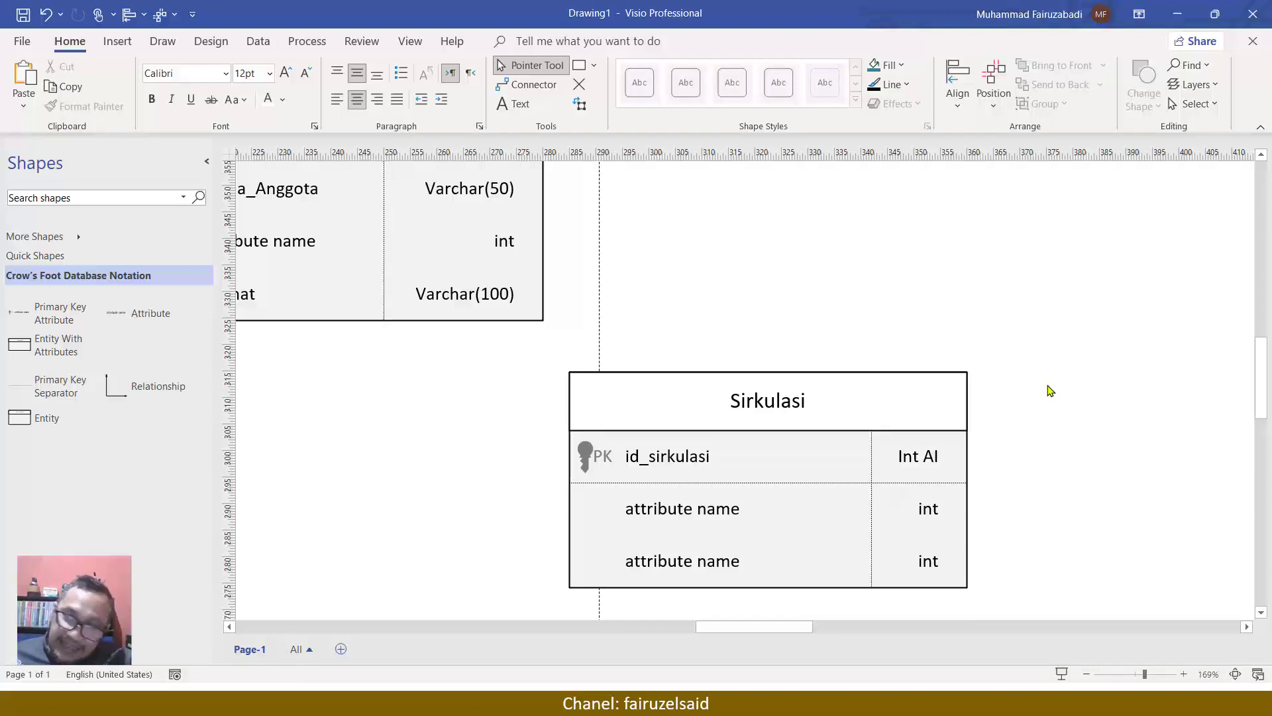
Shift the Sirkulasi entity farther right to leave more room between it and the Anggota entity.
scroll(1050, 391, "down", 4)
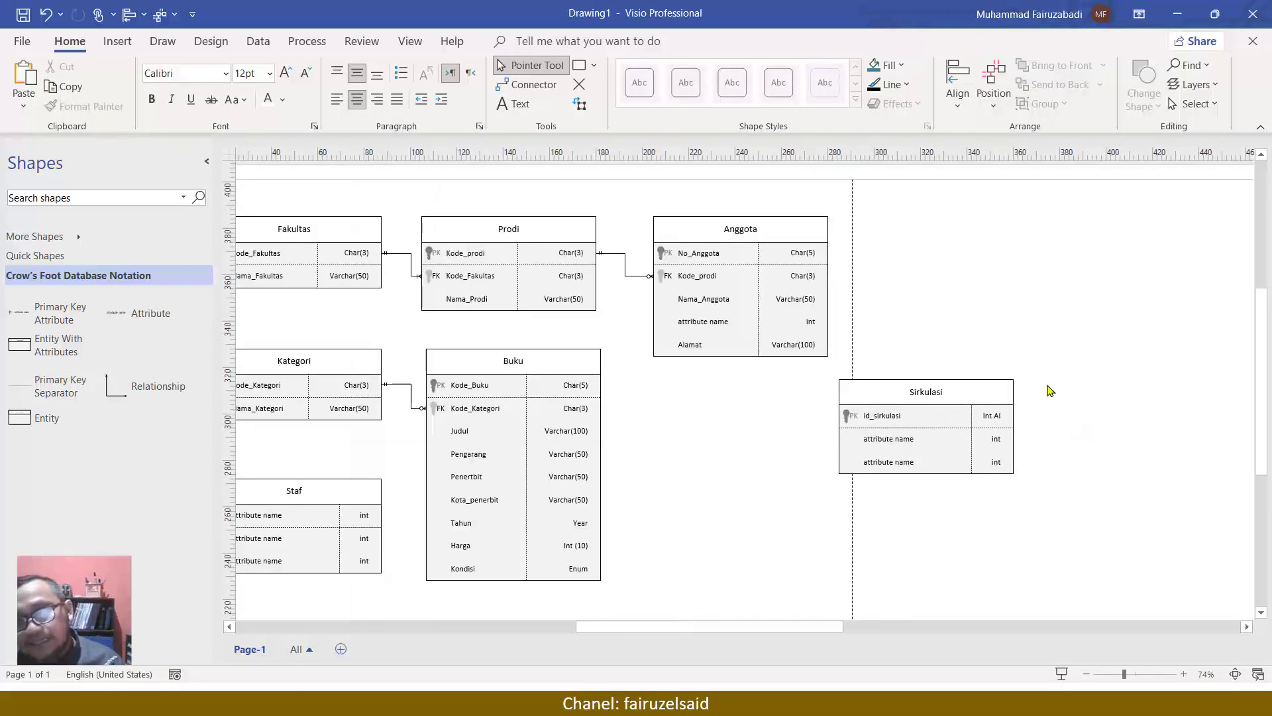
scroll(1050, 391, "up", 5)
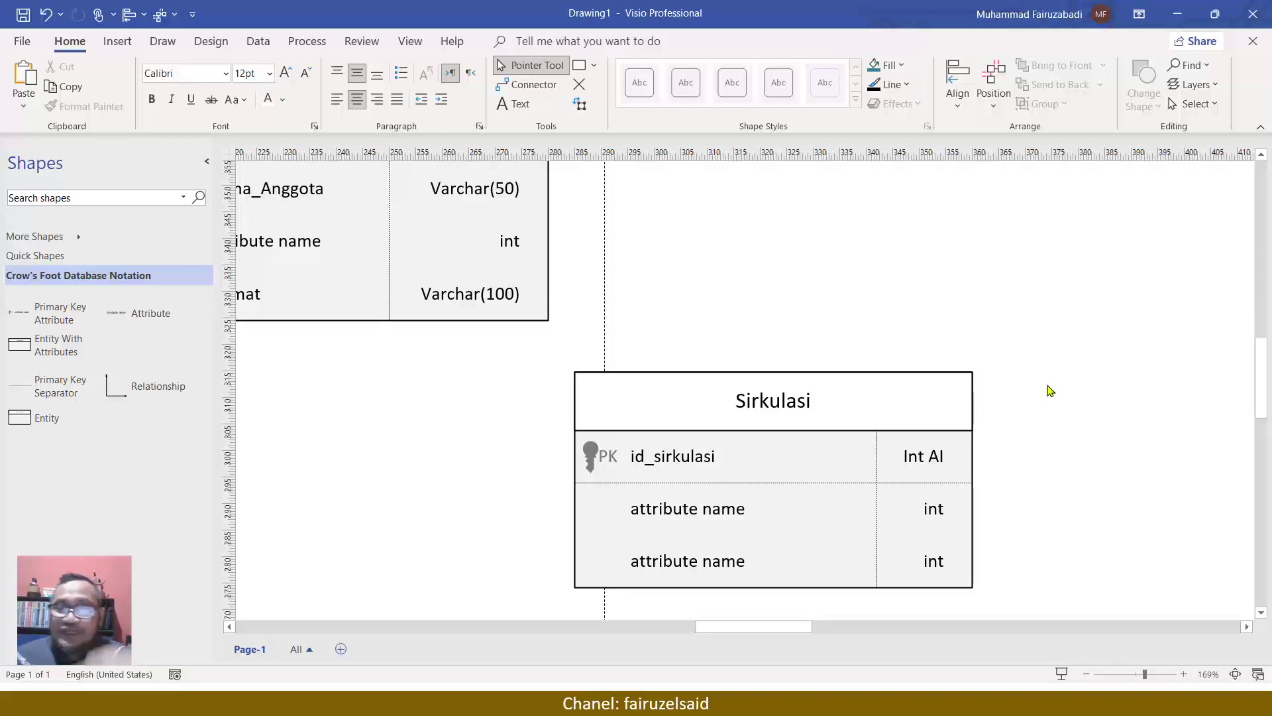
scroll(1016, 406, "down", 4, "ctrl")
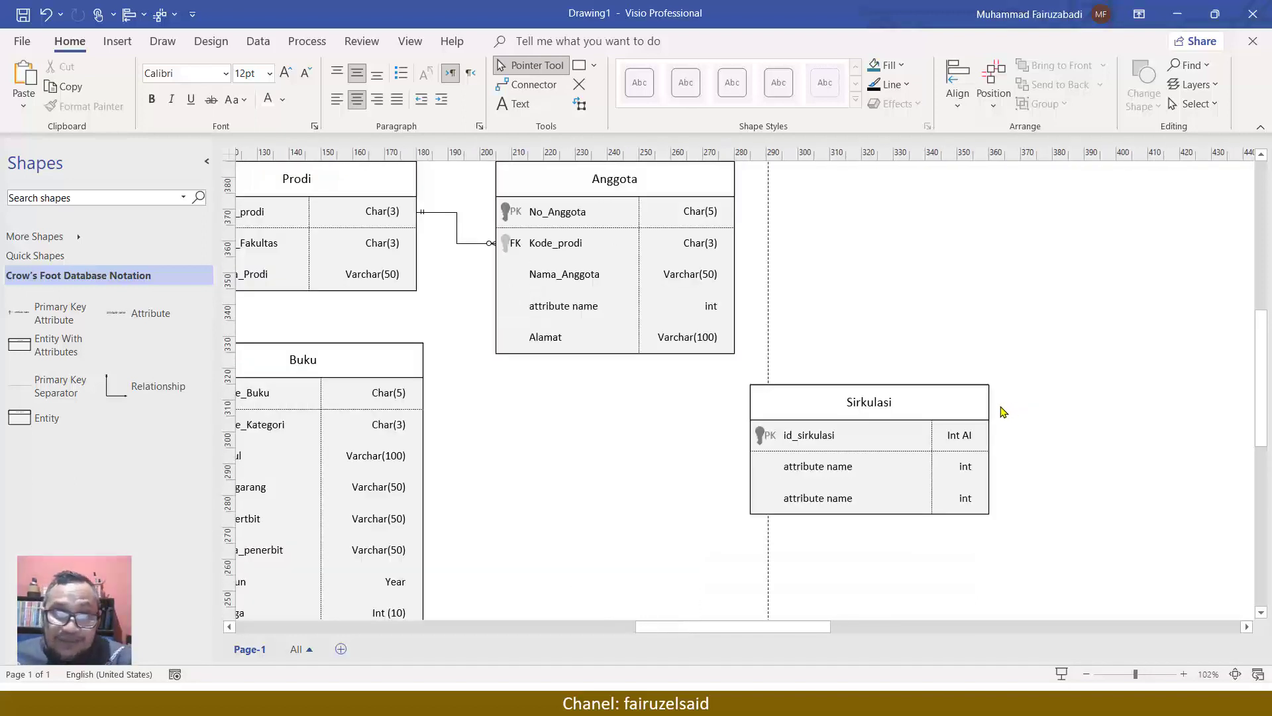
left_click_drag(931, 409, 1024, 398)
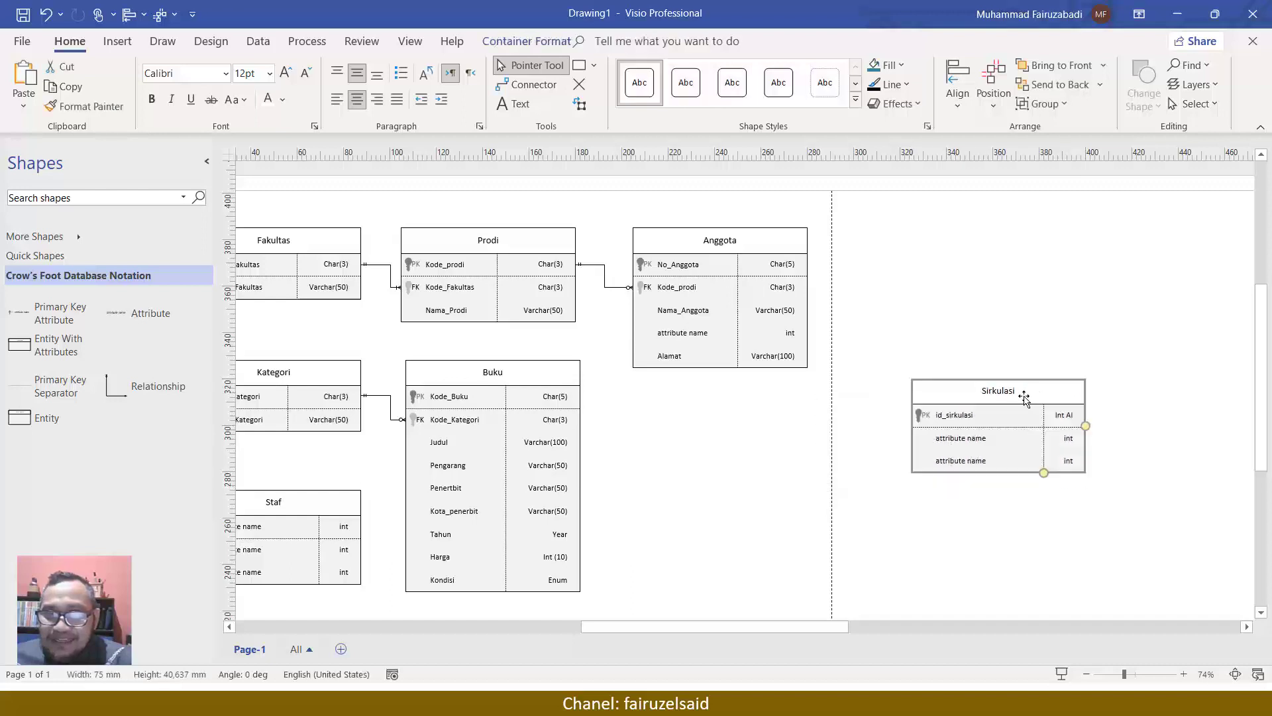
Copy the No_Anggota attribute from Anggota into Sirkulasi and place it directly below id_sirkulasi.
left_click(690, 265)
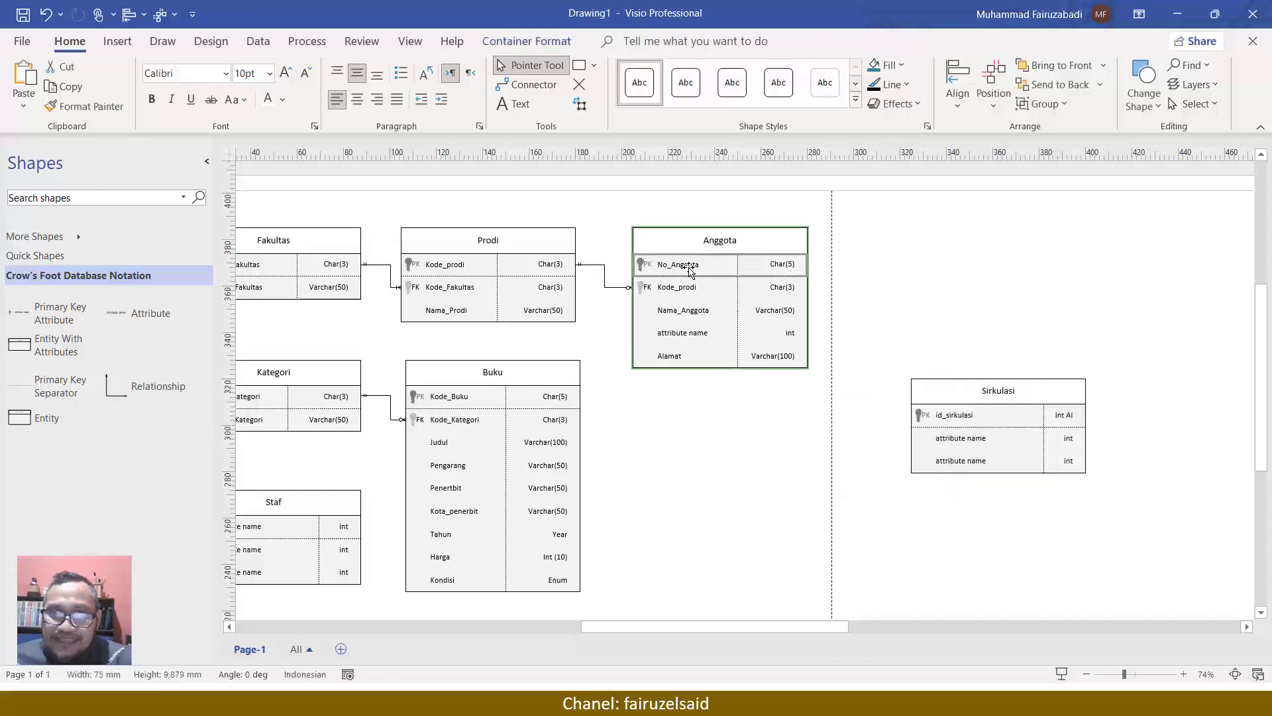
left_click(982, 440)
key("ctrl+v")
scroll(992, 452, "up", 5, "ctrl")
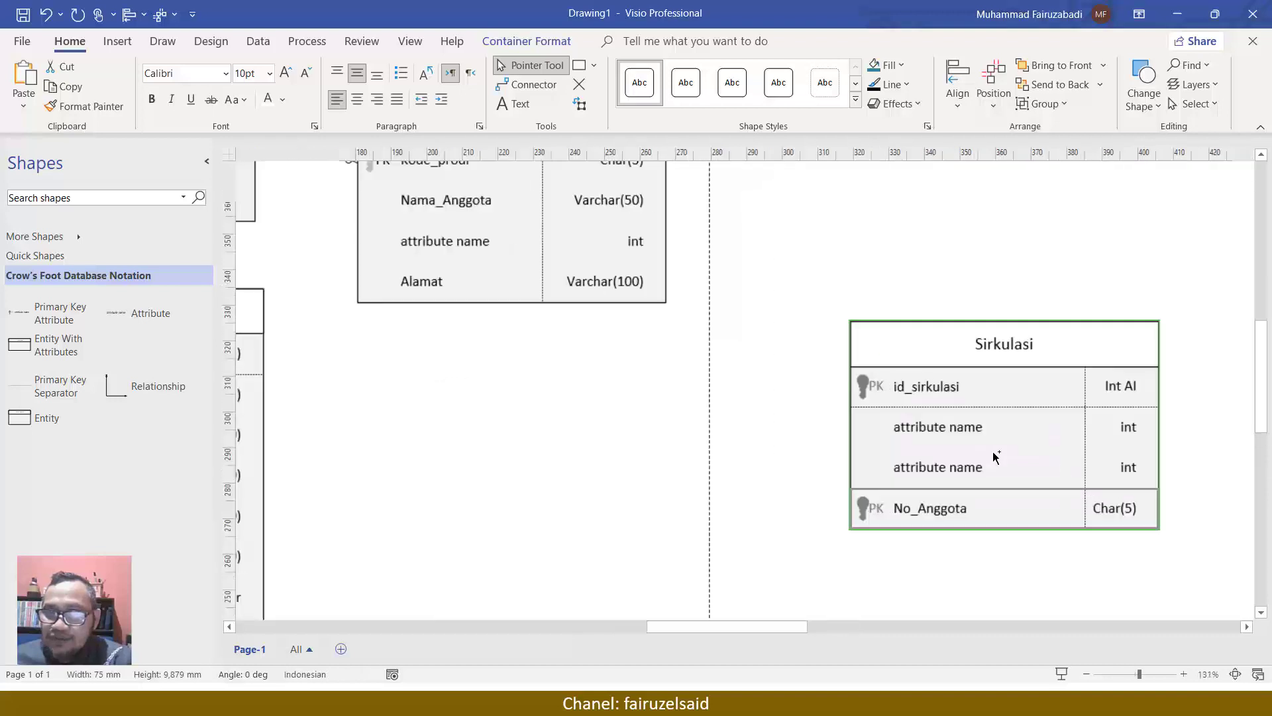
left_click_drag(968, 496, 929, 411)
left_click(916, 547)
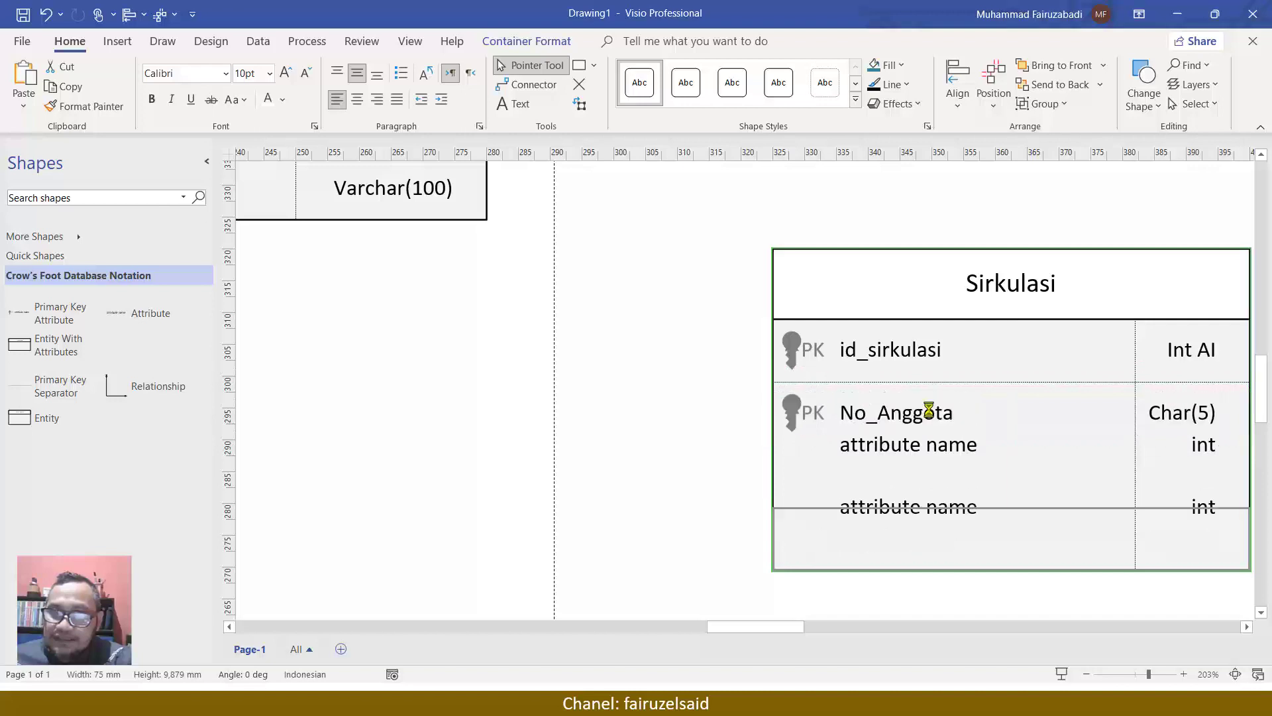
Mark No_Anggota in Sirkulasi as a foreign key and remove its primary key setting.
left_click(858, 417)
left_click(892, 416)
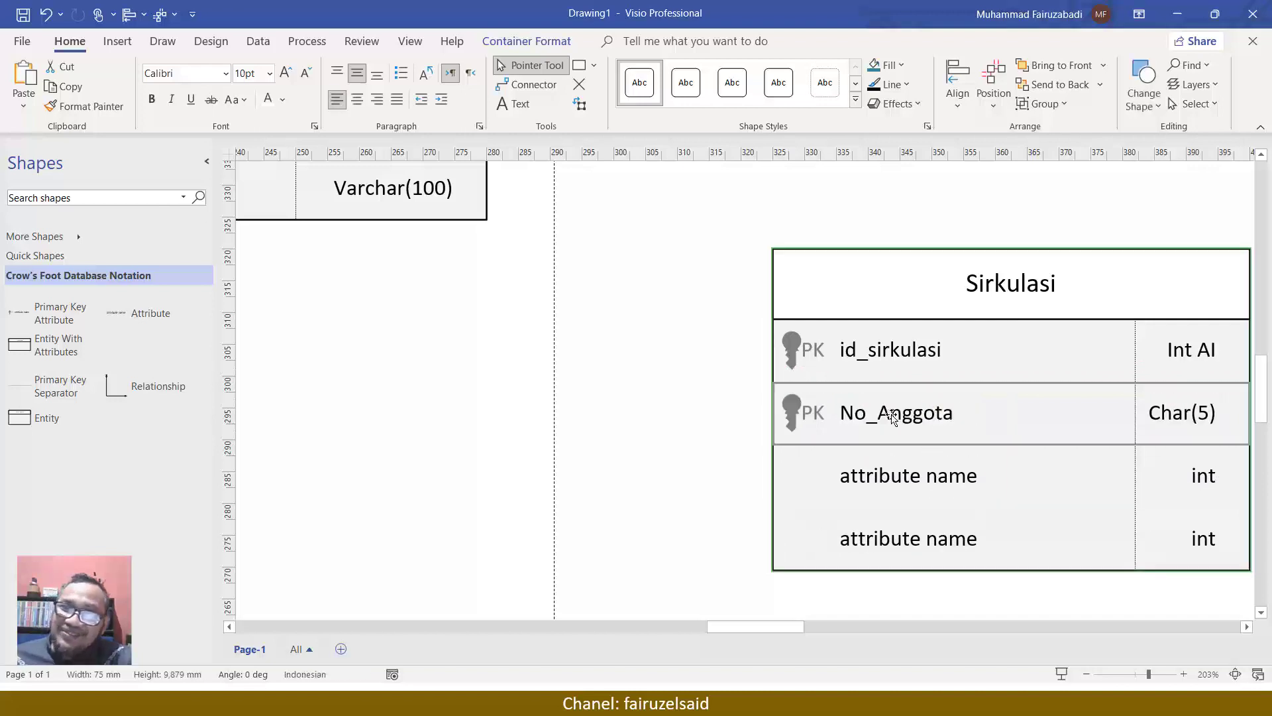
right_click(892, 417)
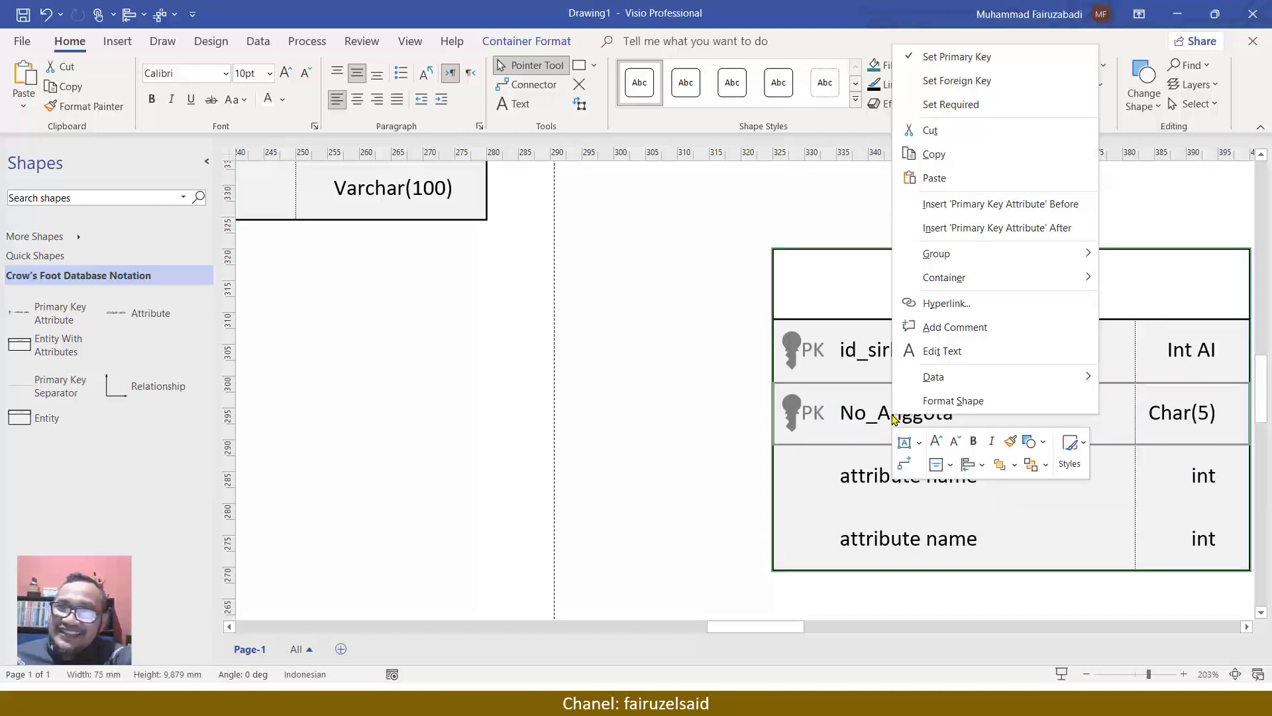
left_click(987, 80)
right_click(905, 424)
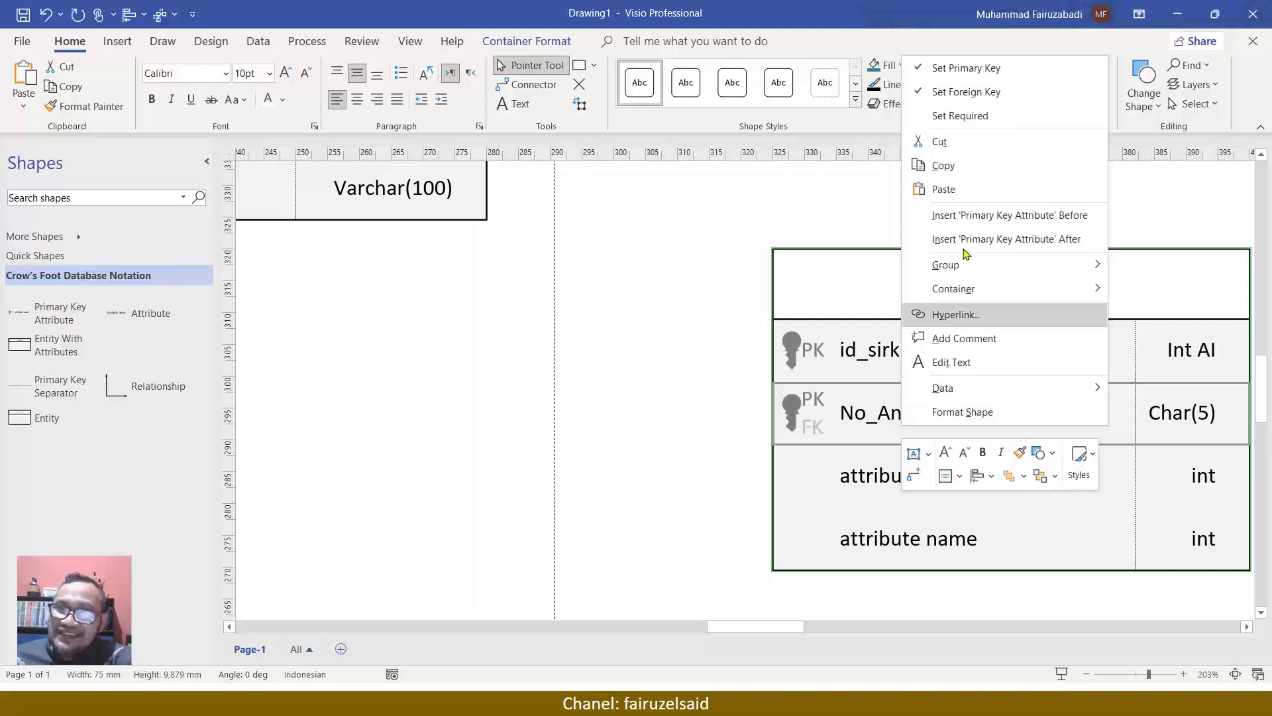
left_click(990, 73)
Draw a connector from No_Anggota in the Anggota entity to the No_Anggota foreign key in Sirkulasi.
scroll(749, 250, "down", 3, "ctrl")
scroll(693, 259, "up", 3)
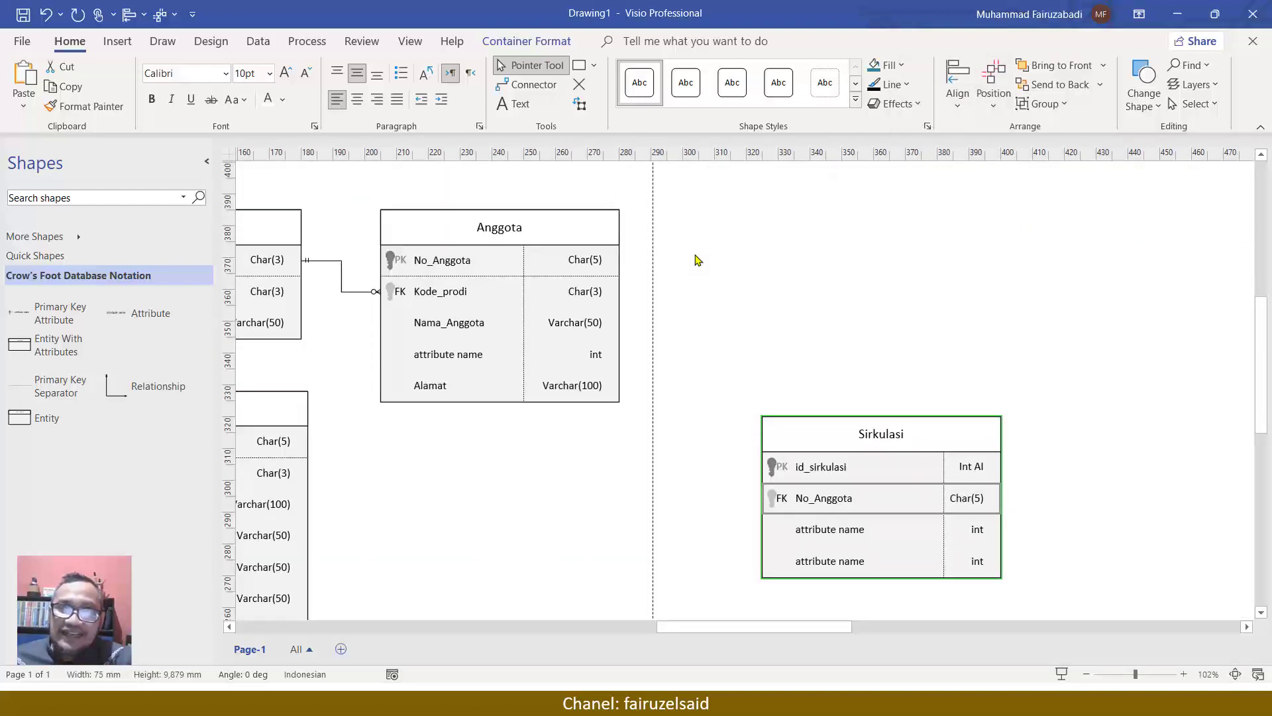
left_click(542, 84)
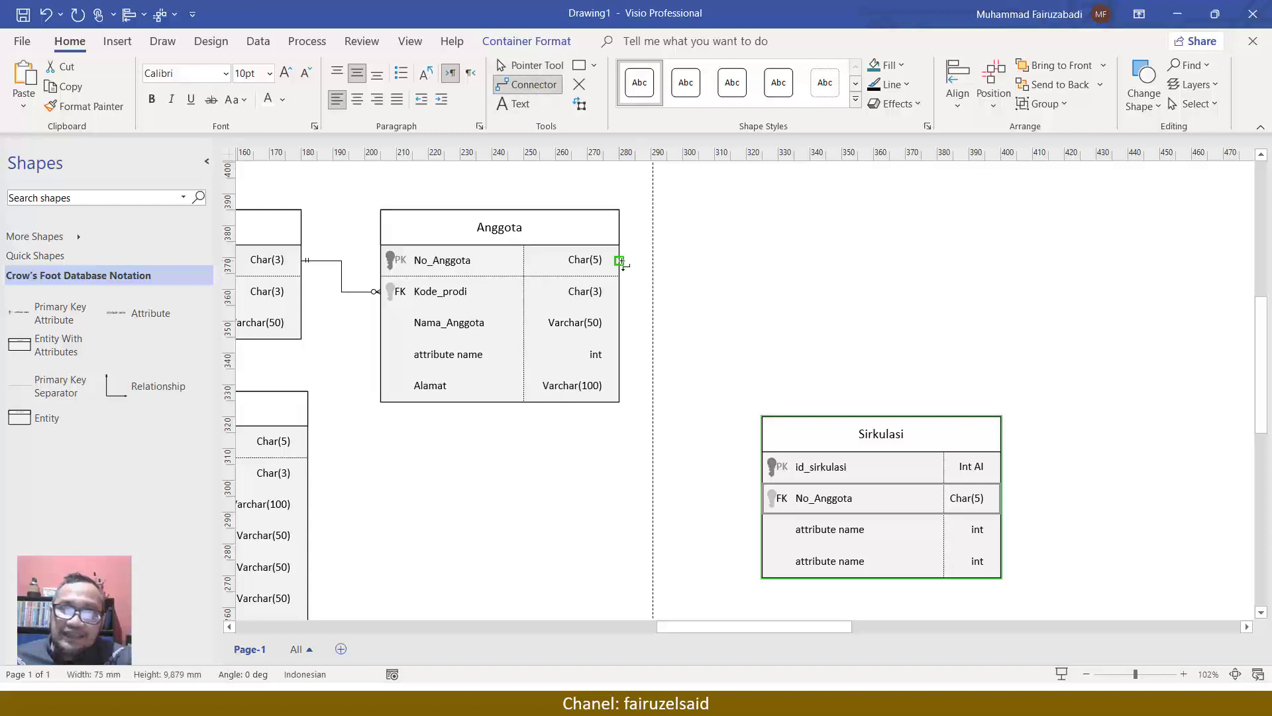
left_click_drag(619, 261, 762, 499)
Set the begin symbol of the Anggota–Sirkulasi relationship to 1 and only 1.
scroll(803, 304, "up", 3, "ctrl")
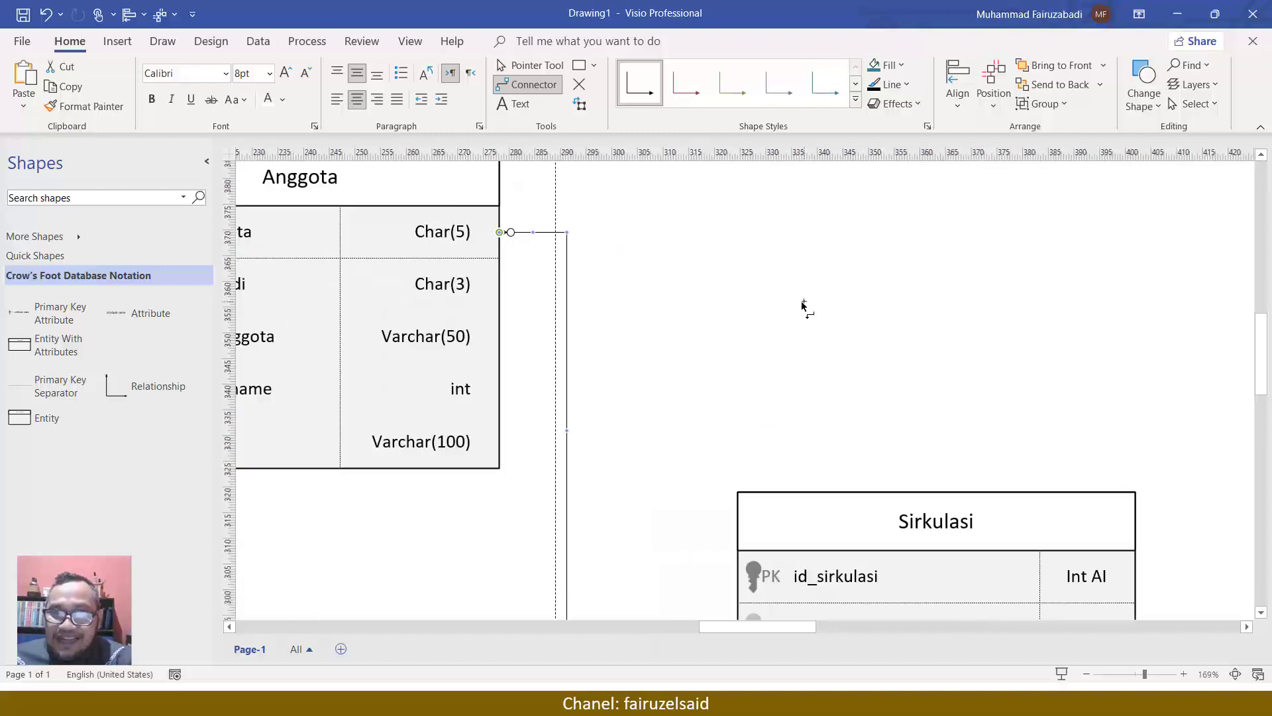
scroll(803, 304, "down", 2)
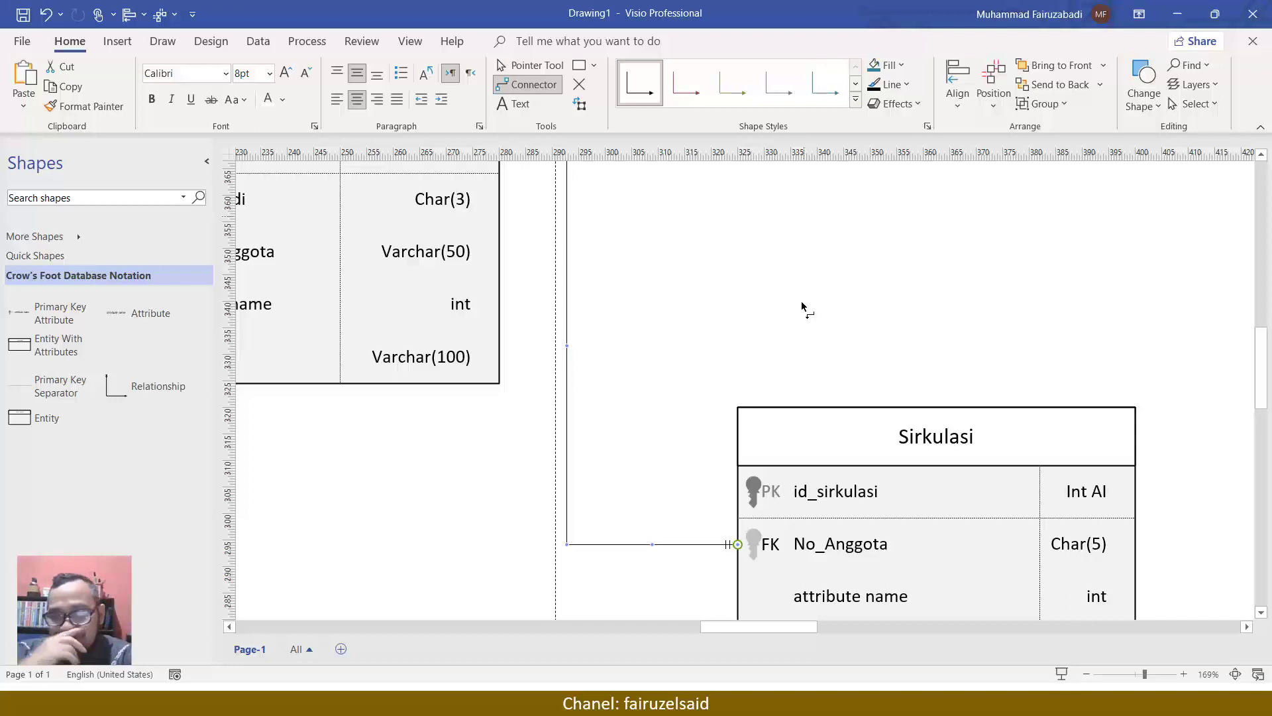
scroll(801, 305, "up", 3)
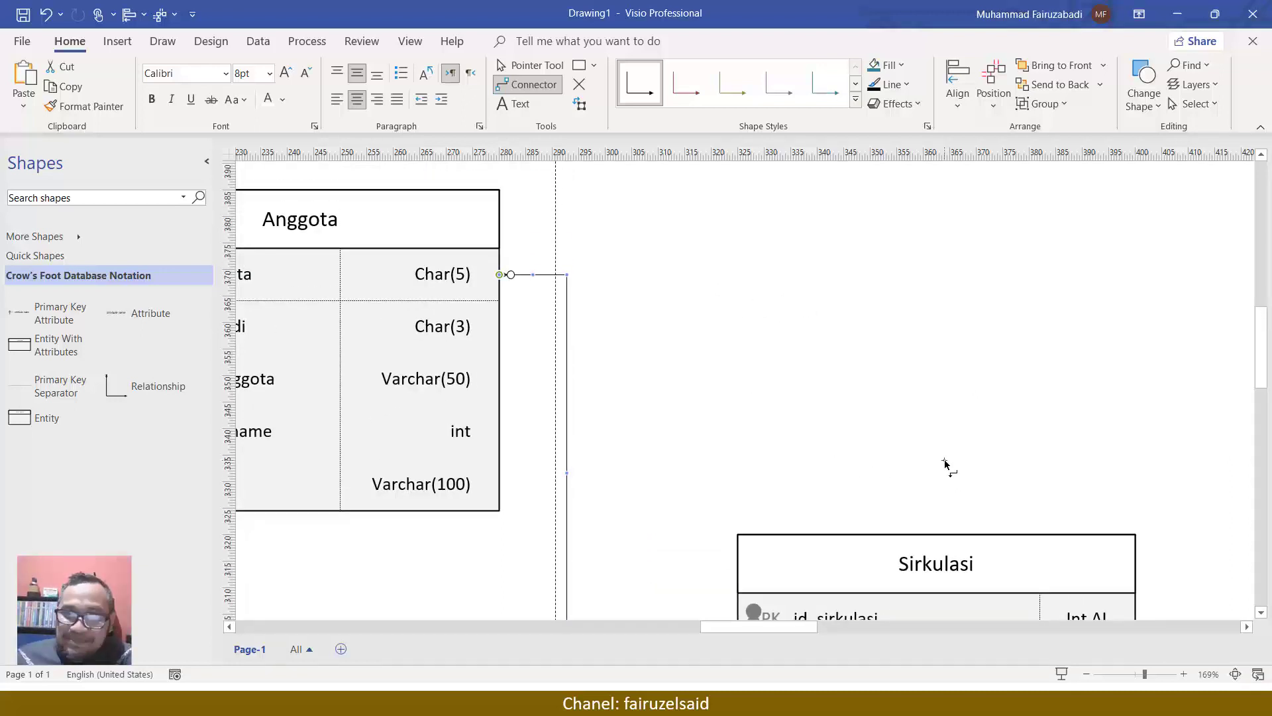
scroll(945, 464, "down", 3)
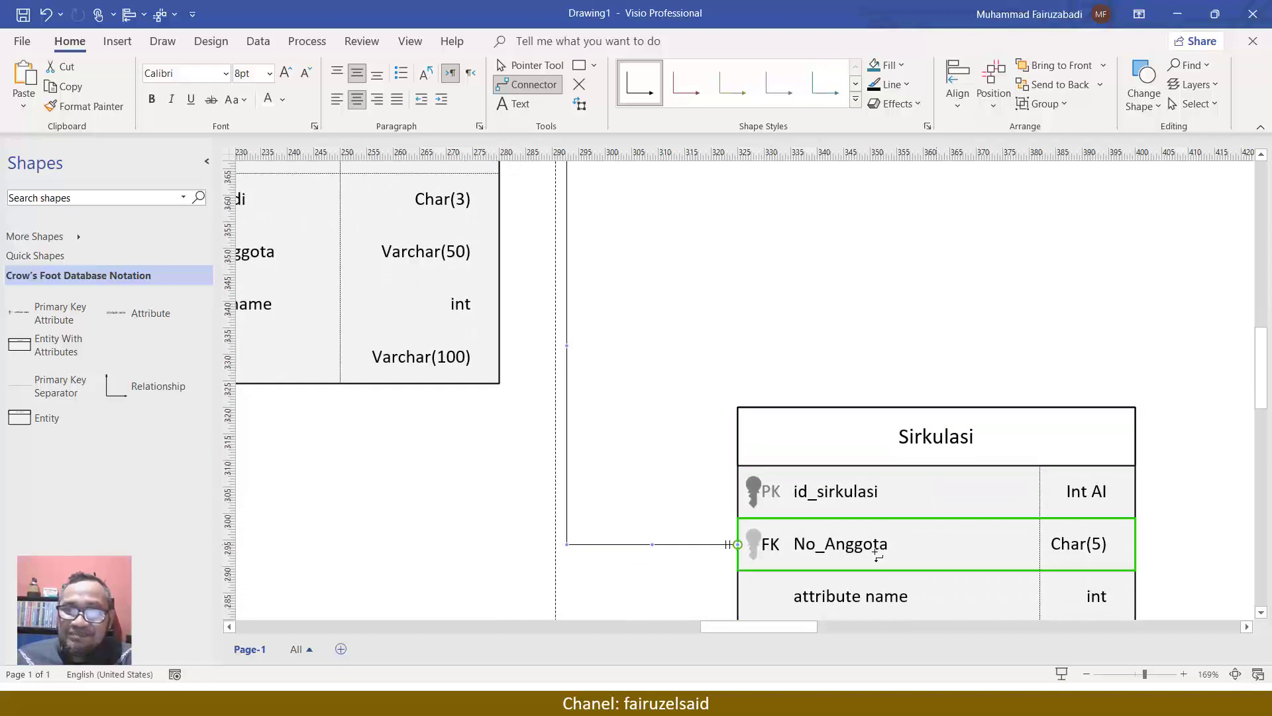
scroll(580, 424, "up", 1)
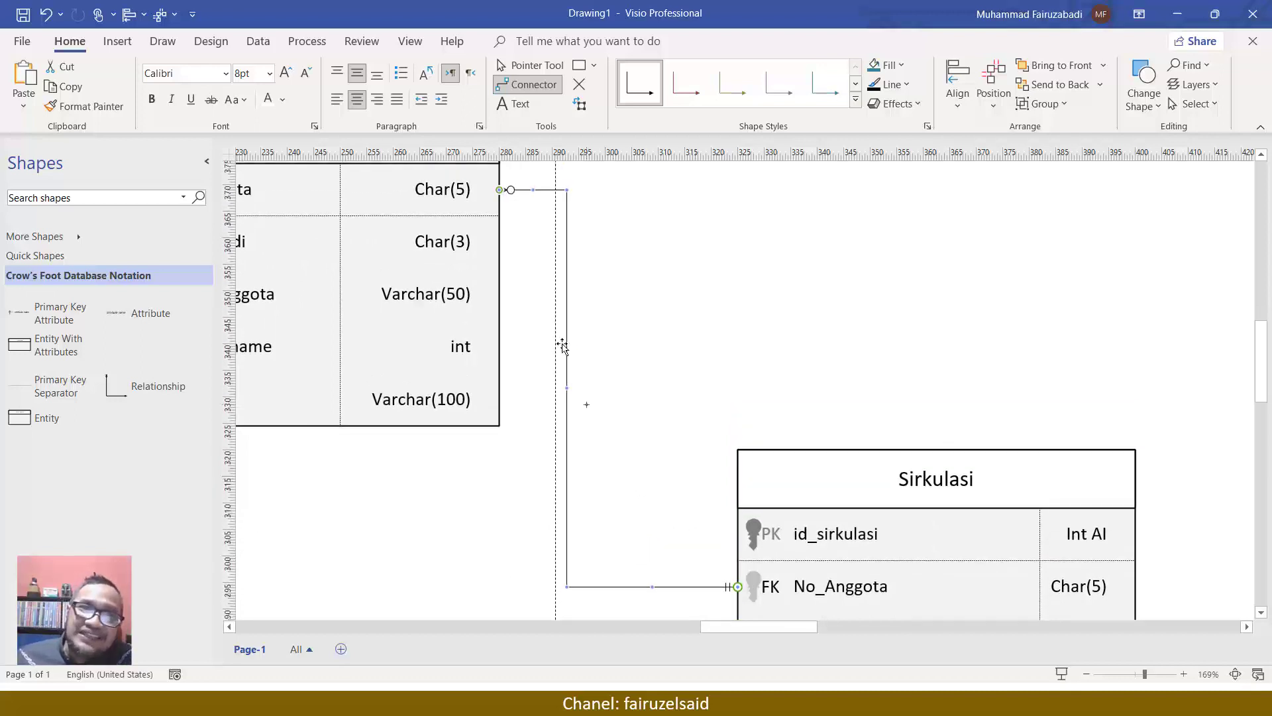
right_click(545, 195)
mouse_move(636, 234)
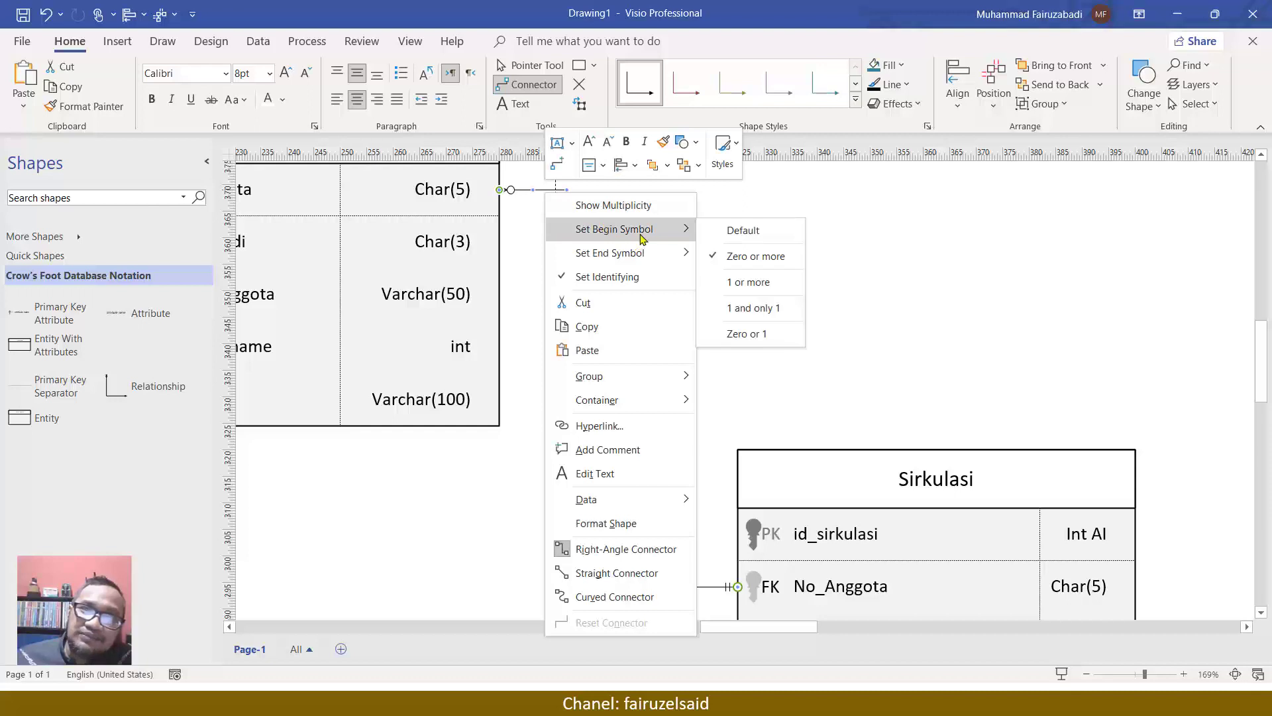
left_click(748, 307)
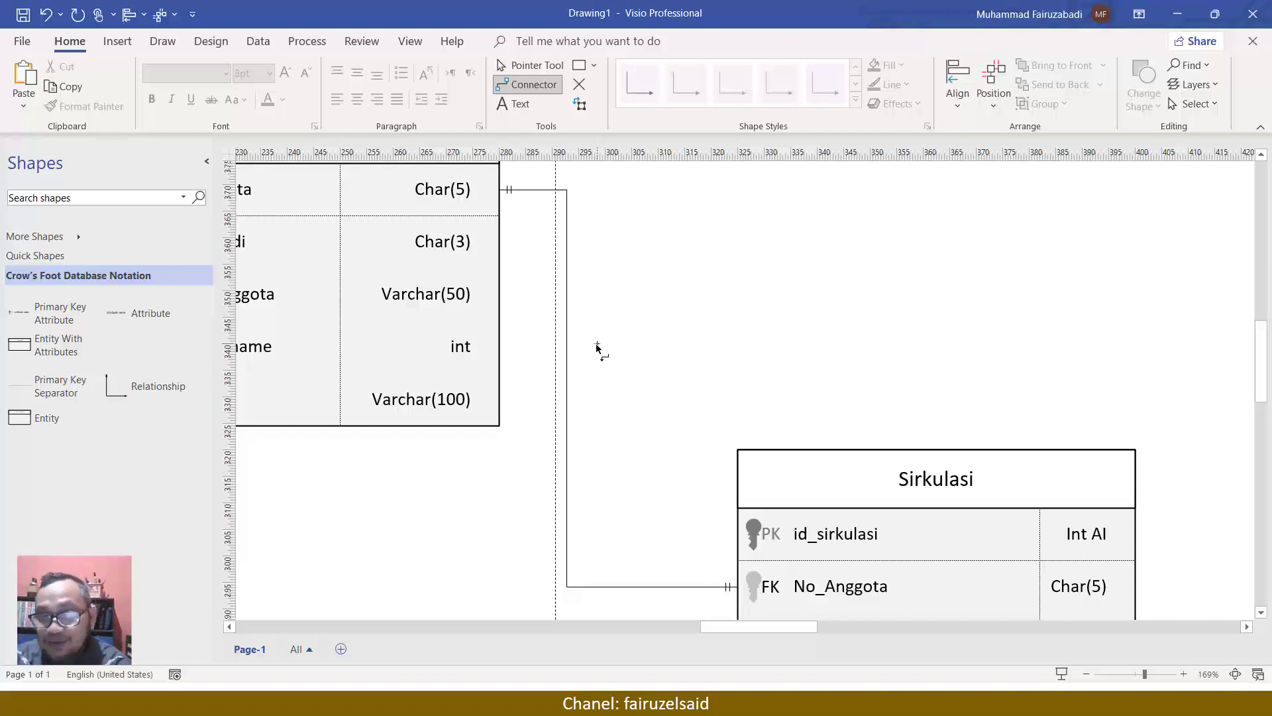
scroll(895, 457, "down", 1)
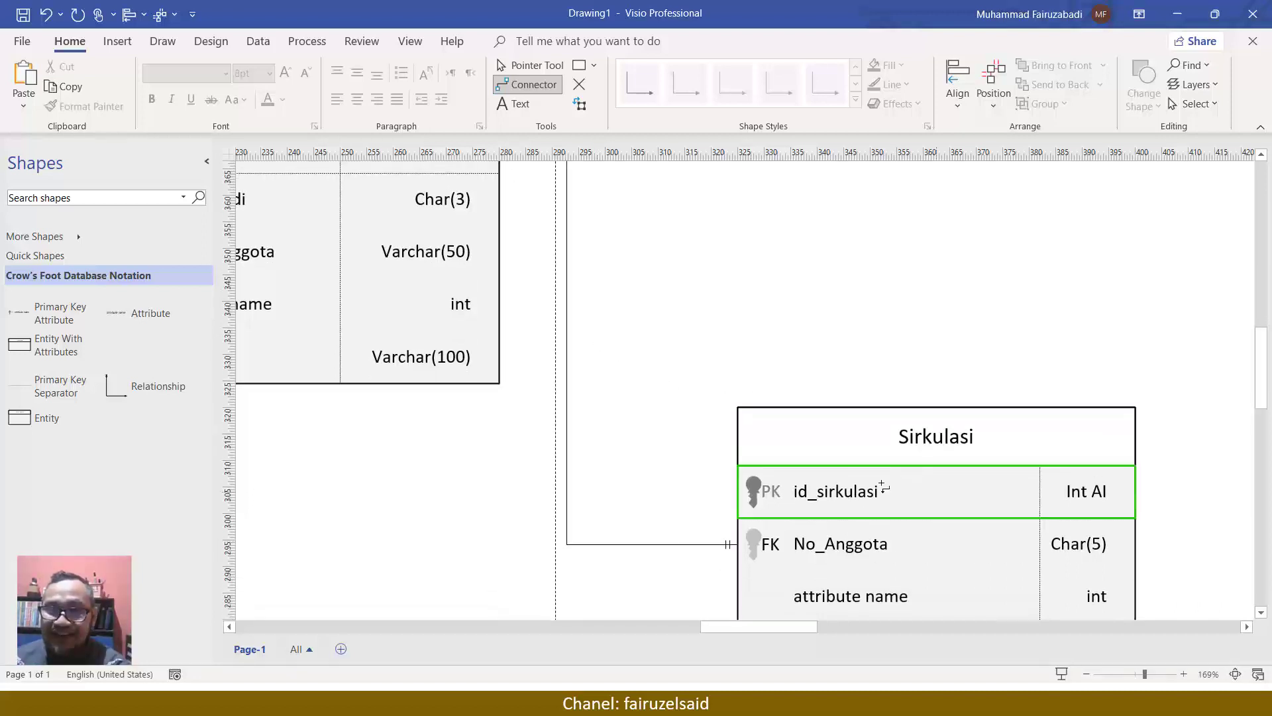
scroll(861, 501, "up", 1)
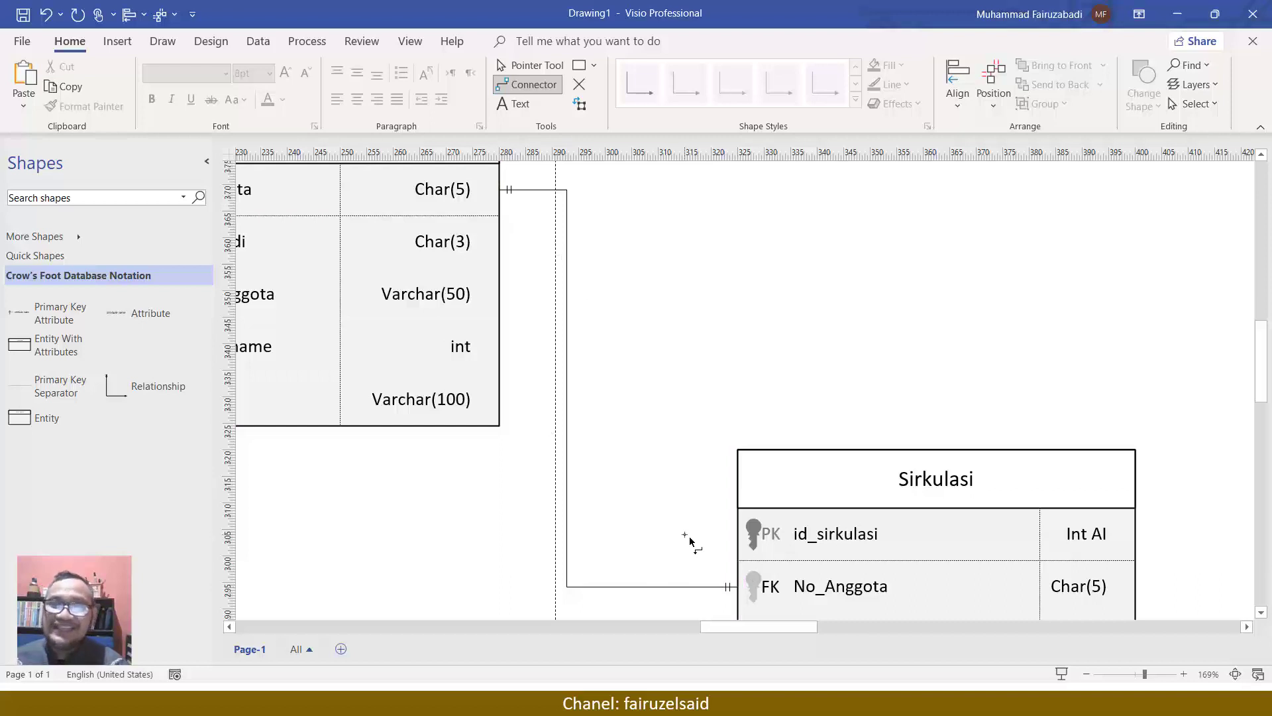
scroll(695, 543, "down", 1)
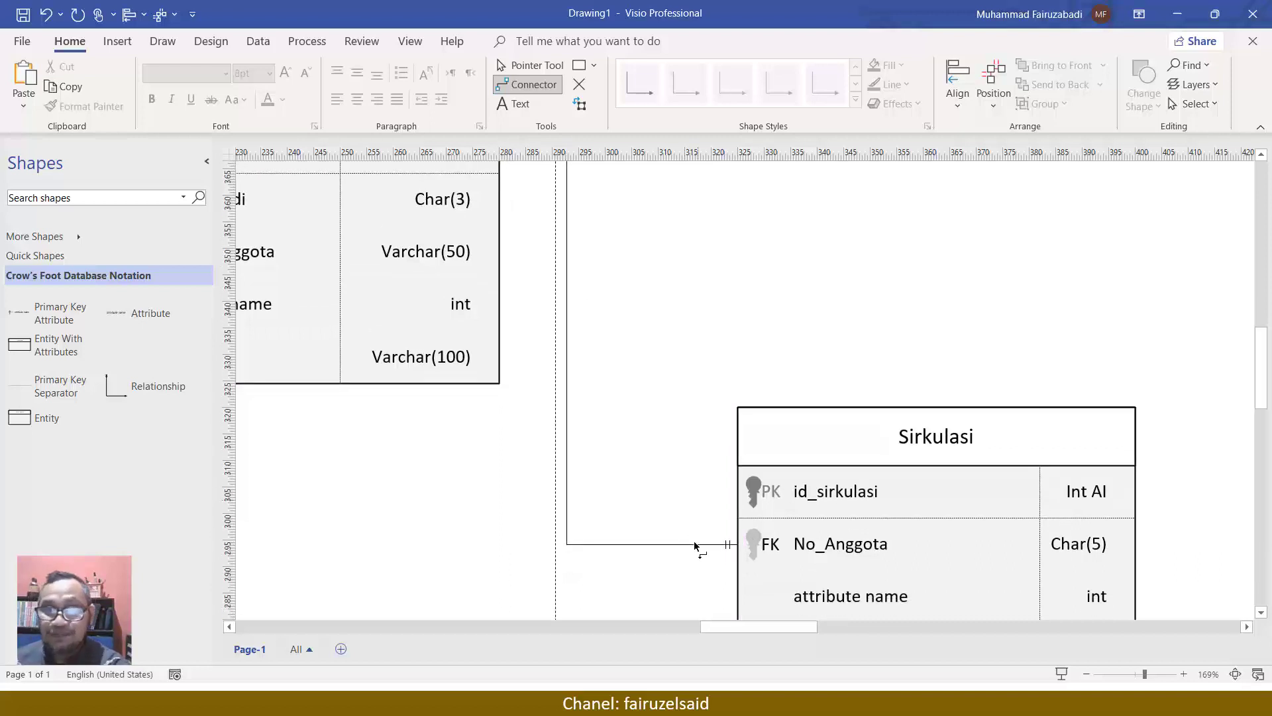
Set the end symbol of the Anggota–Sirkulasi relationship to Zero or more.
left_click(699, 543)
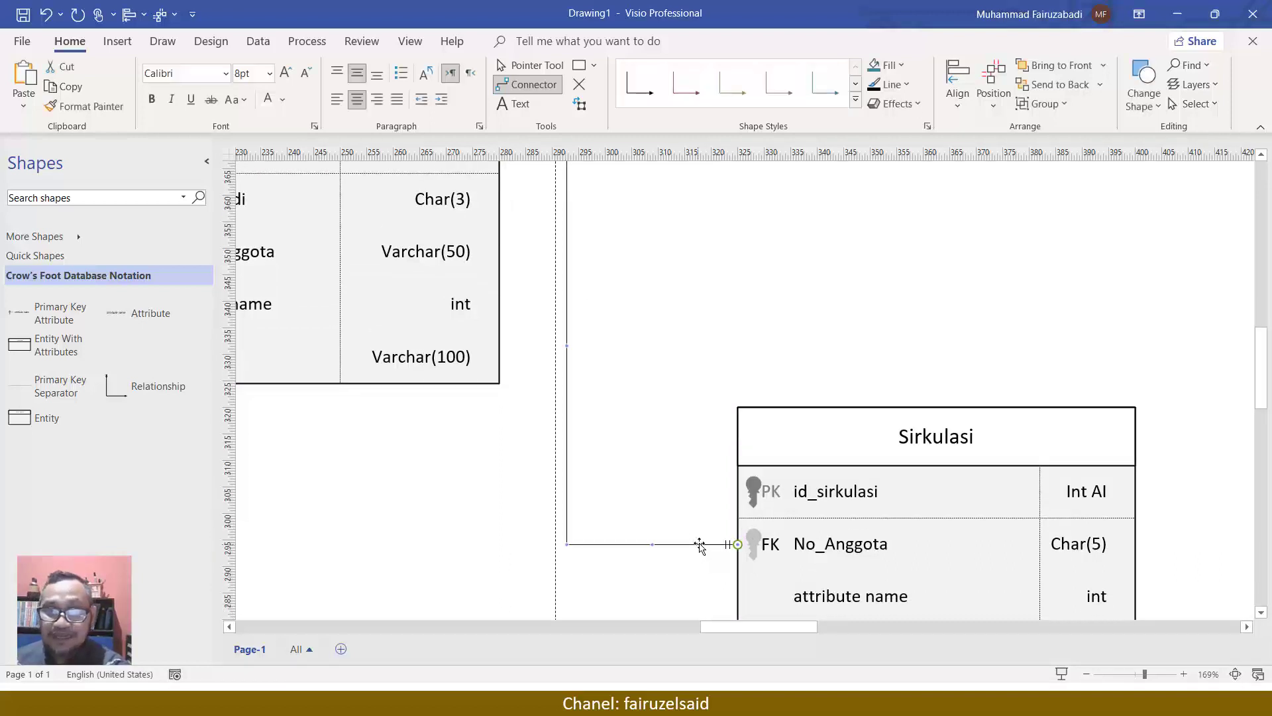
right_click(753, 546)
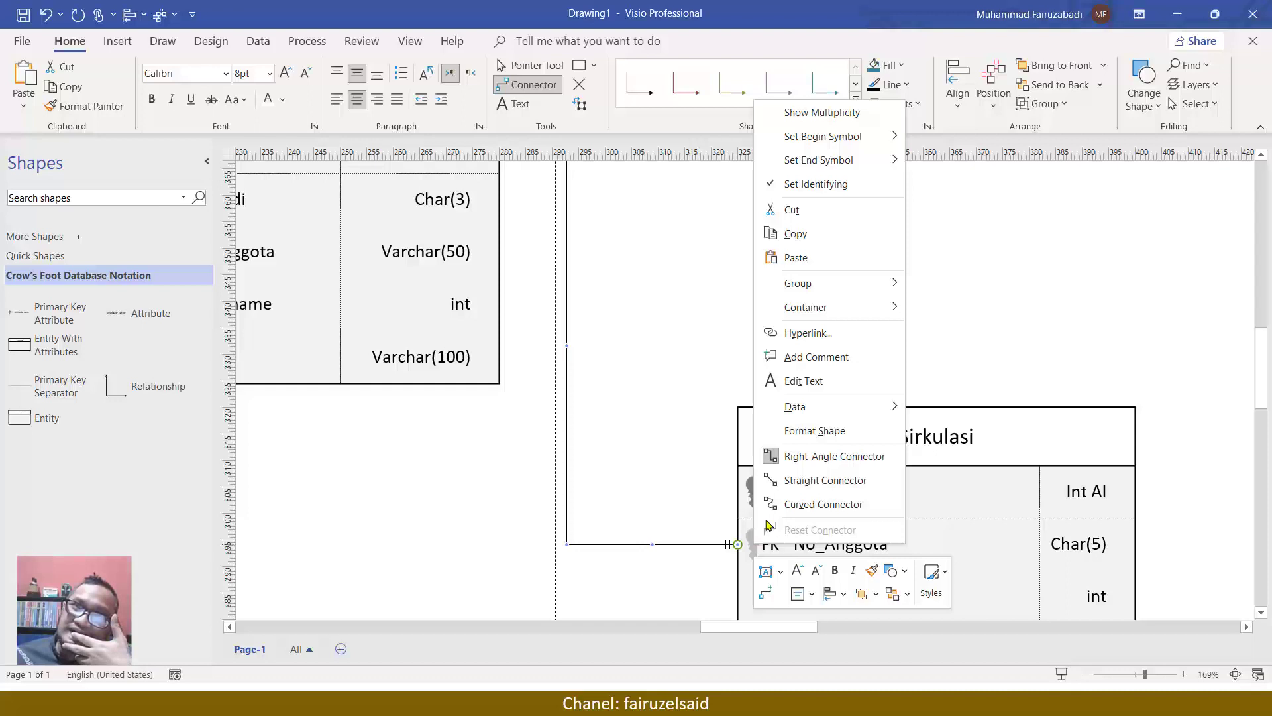
mouse_move(904, 165)
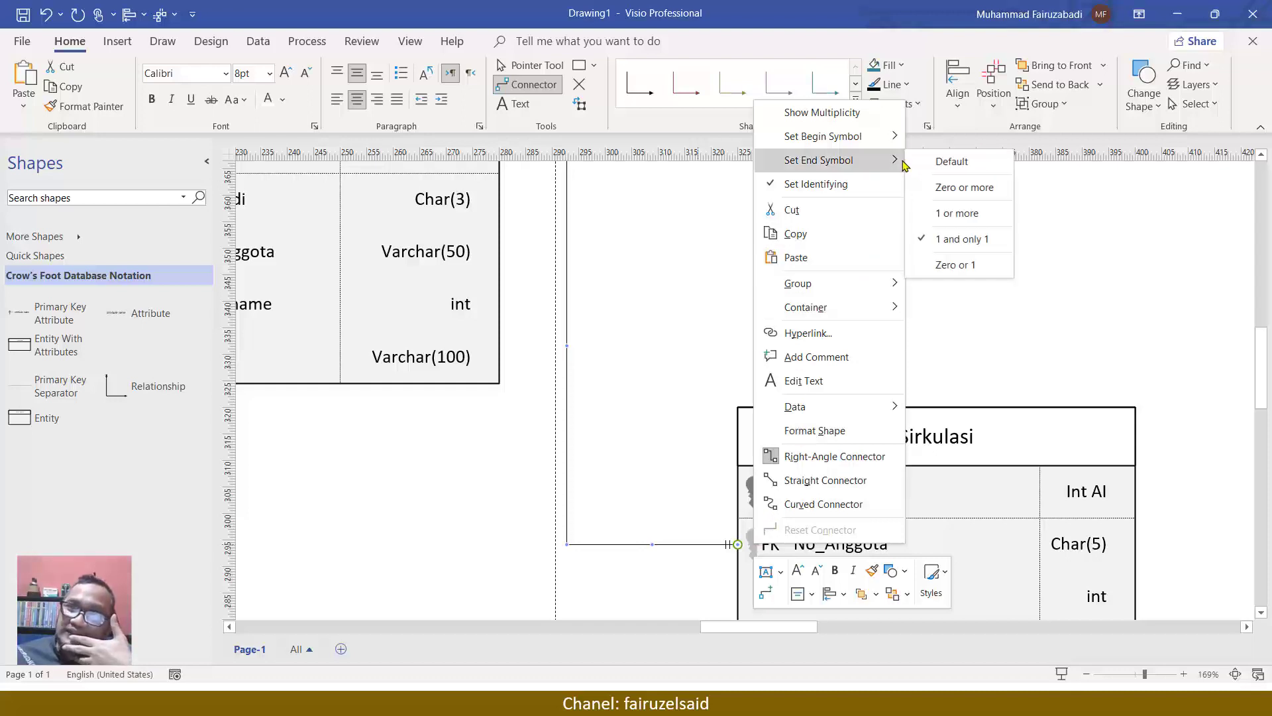
left_click(955, 192)
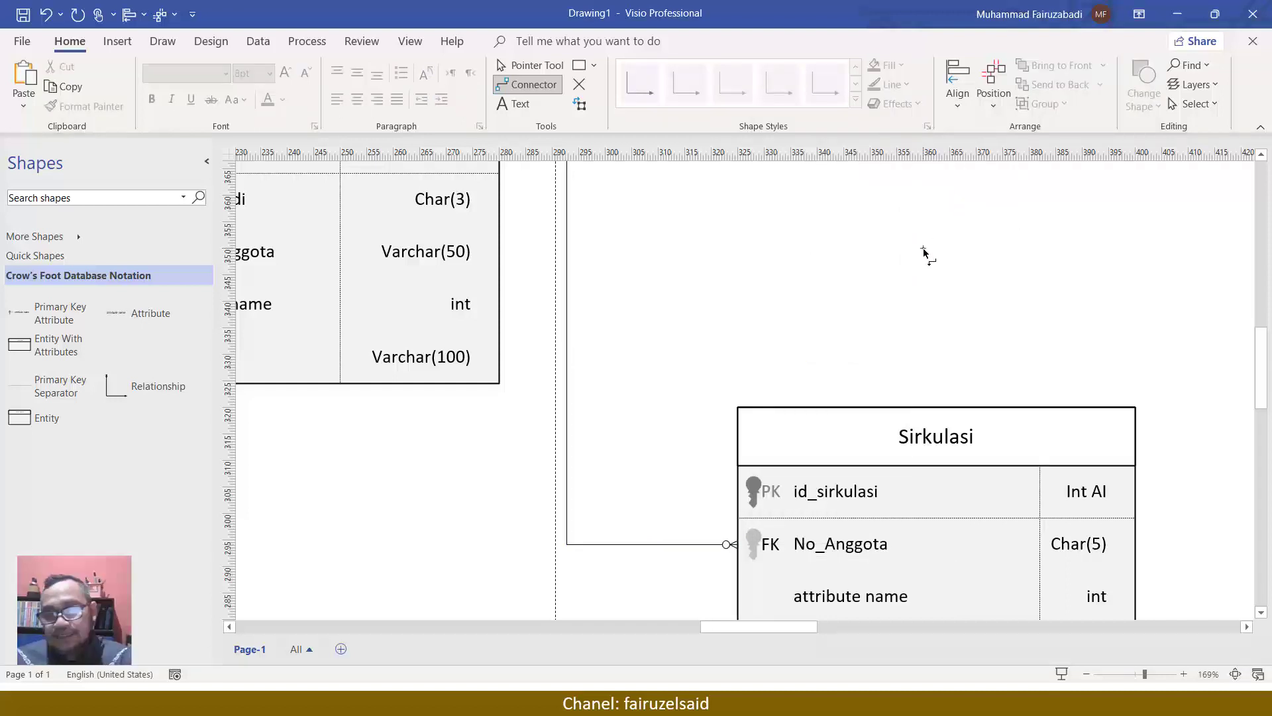
Copy the Kode_Buku attribute from Buku into Sirkulasi and place it directly below No_Anggota.
scroll(925, 253, "down", 3, "ctrl")
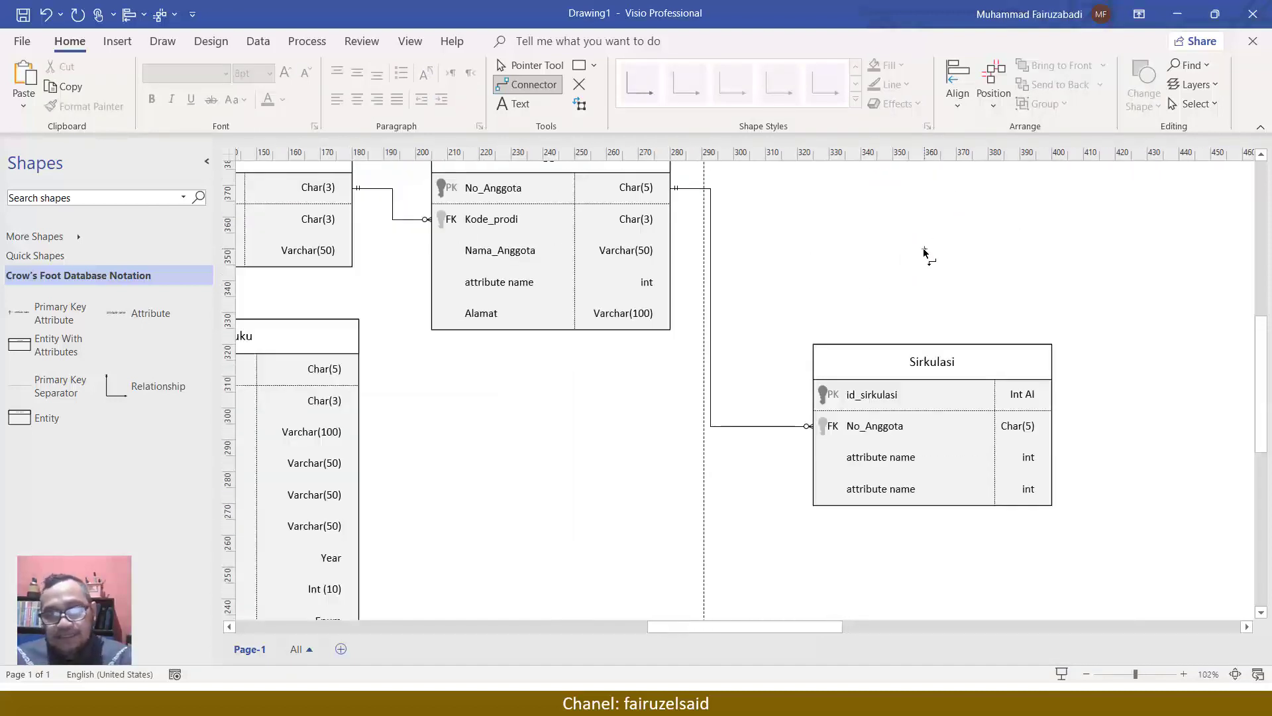
scroll(815, 308, "down", 3)
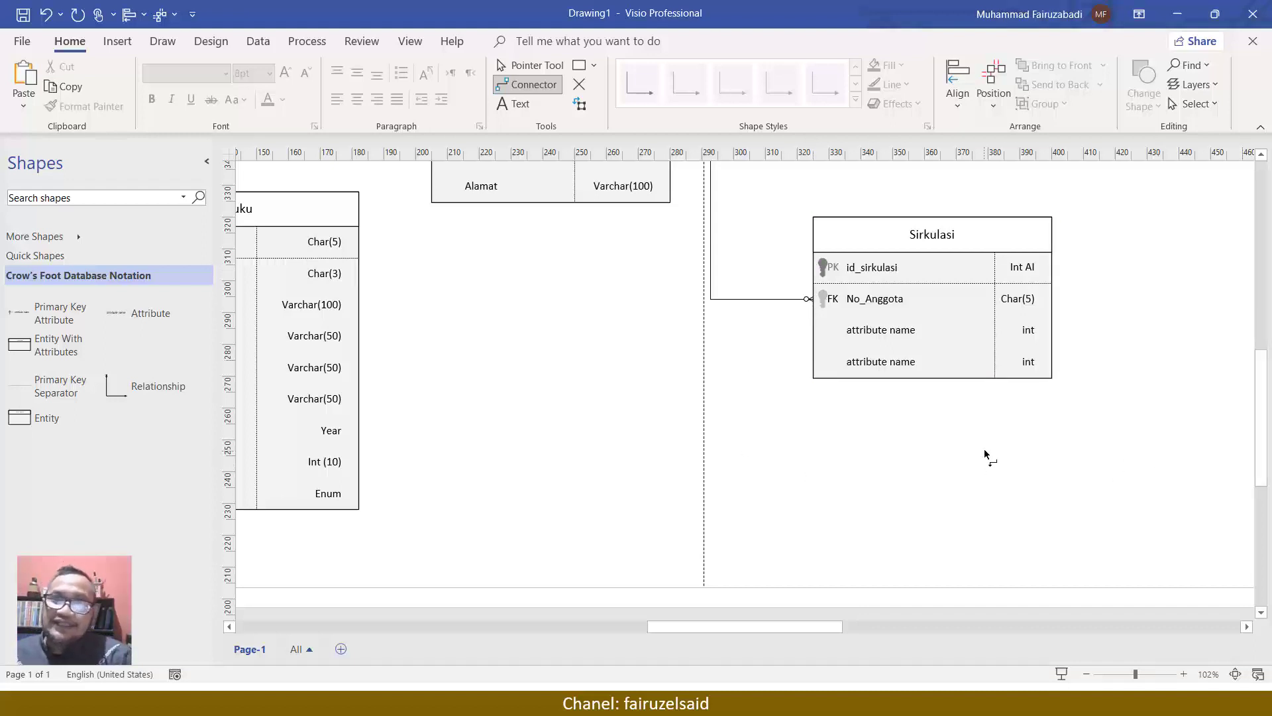
mouse_move(809, 626)
left_mouse_down()
mouse_move(771, 623)
mouse_move(801, 622)
left_mouse_up()
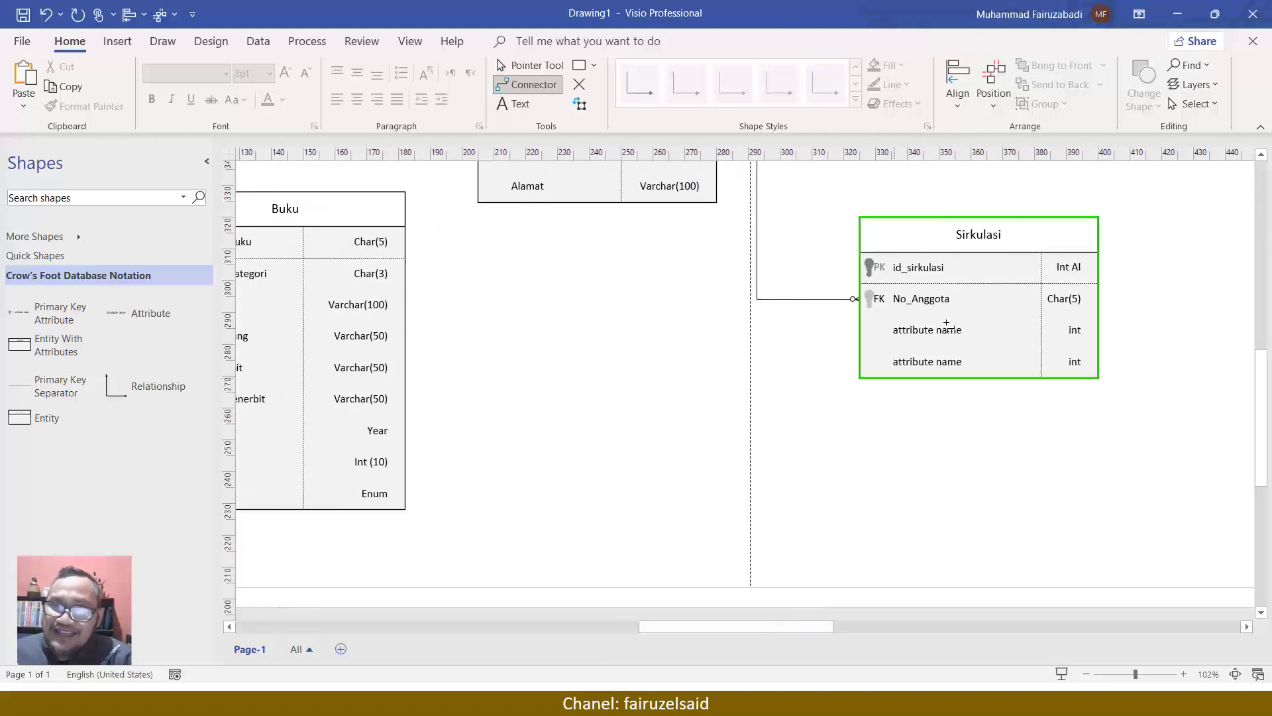
left_click_drag(812, 627, 780, 627)
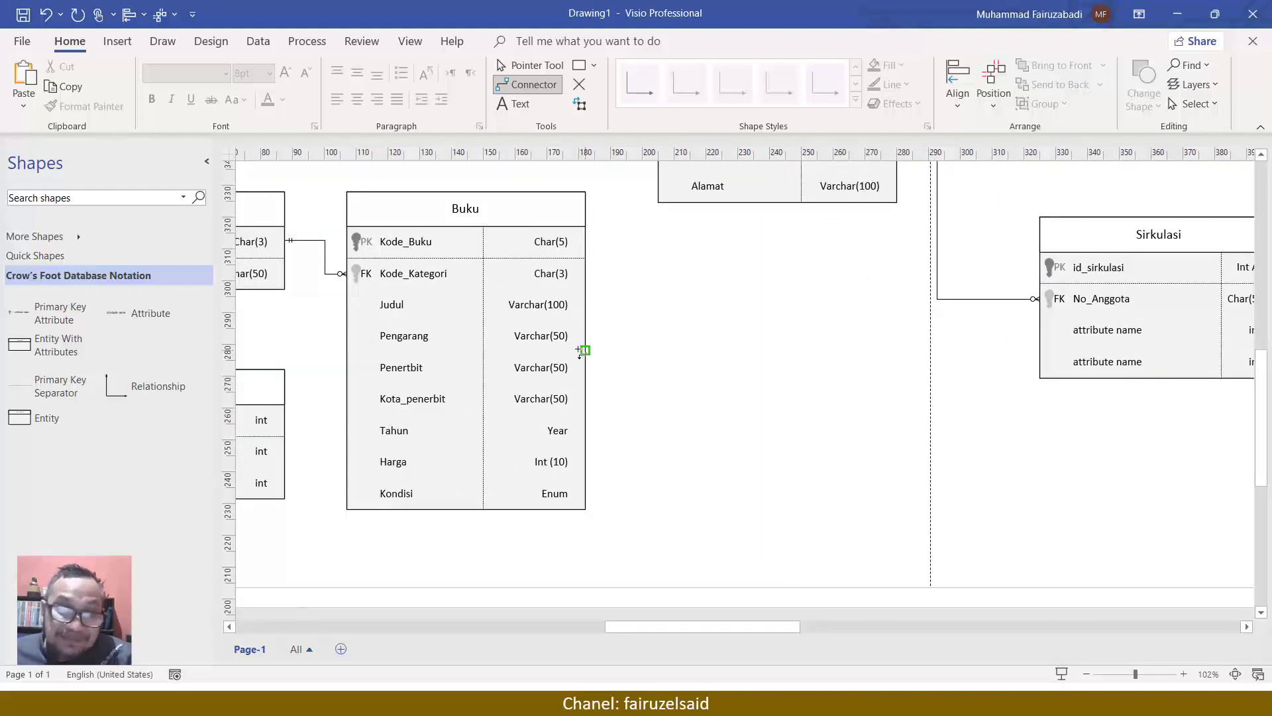
left_click(411, 239)
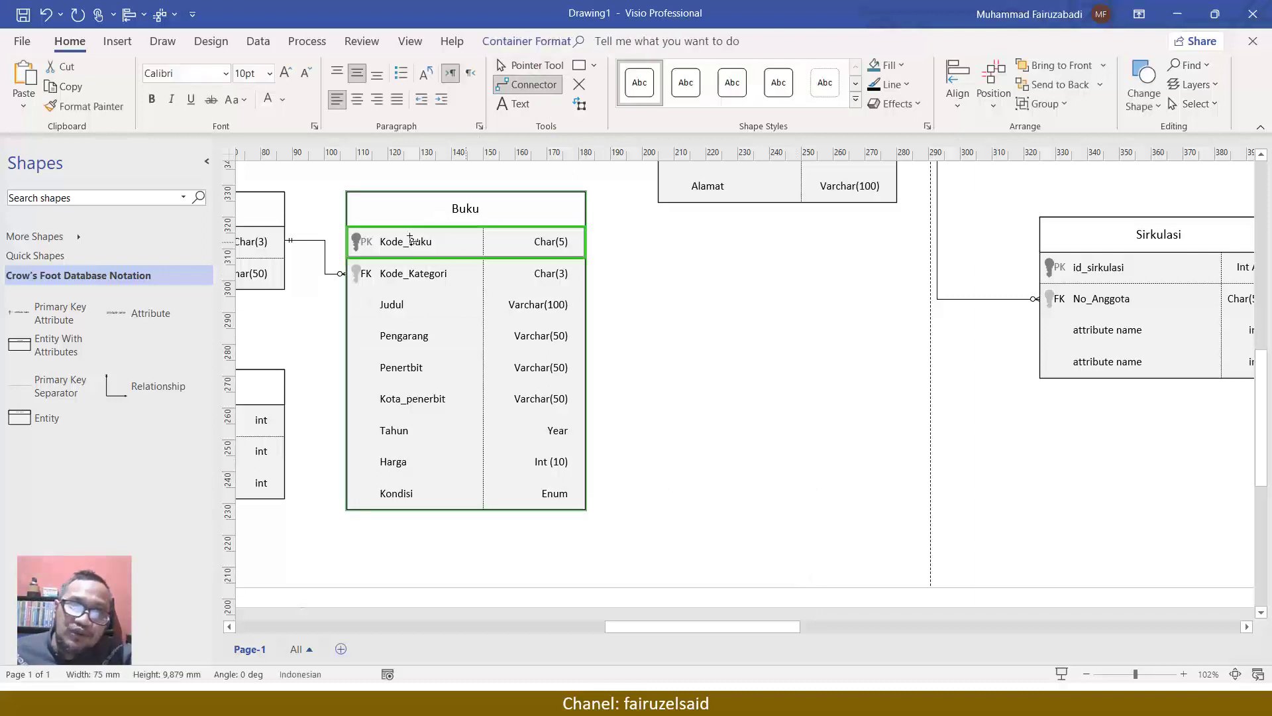
left_click(519, 66)
left_click(434, 242)
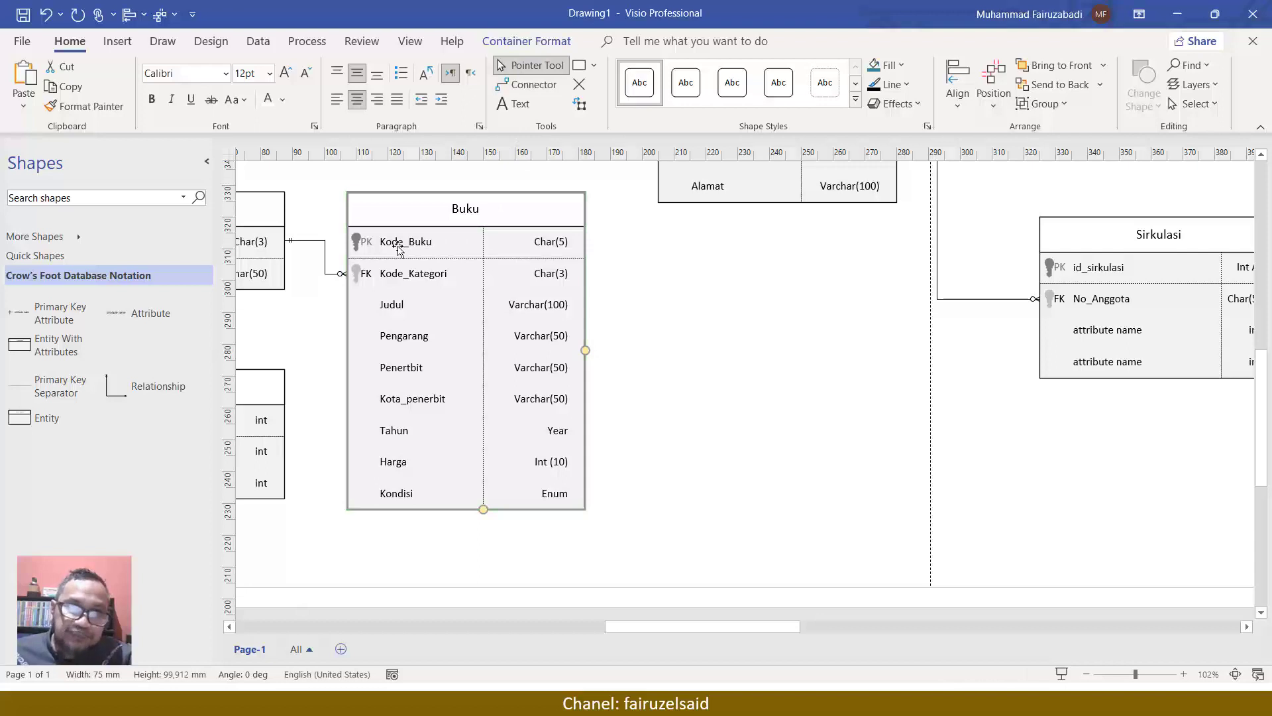
left_click(390, 245)
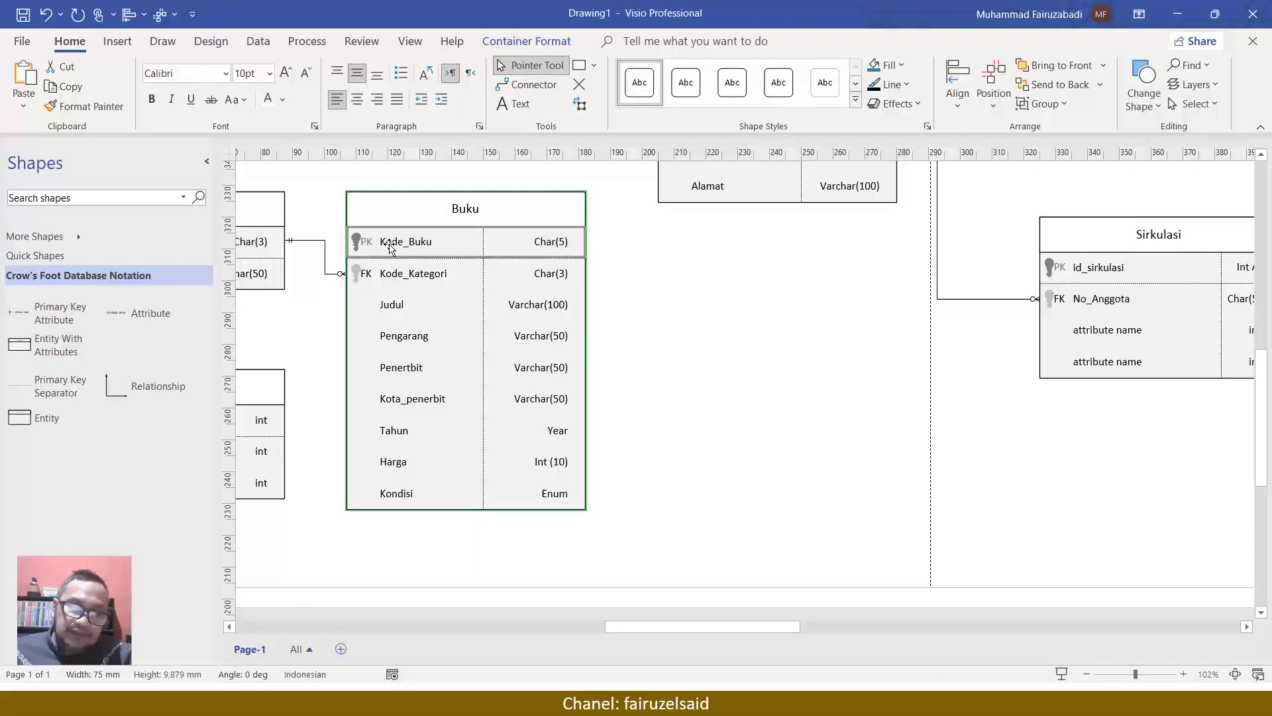
left_click_drag(659, 630, 731, 630)
left_click(706, 305)
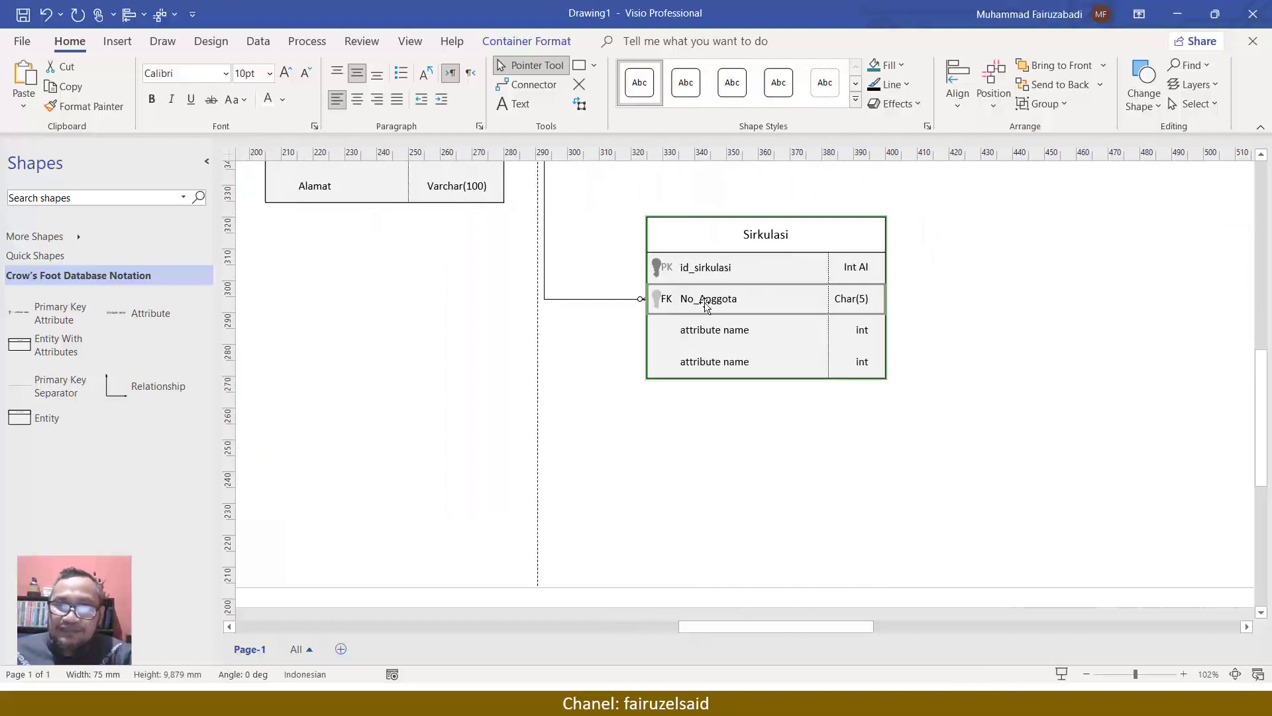
left_click(709, 325)
key("ctrl+v")
left_click_drag(707, 369, 689, 320)
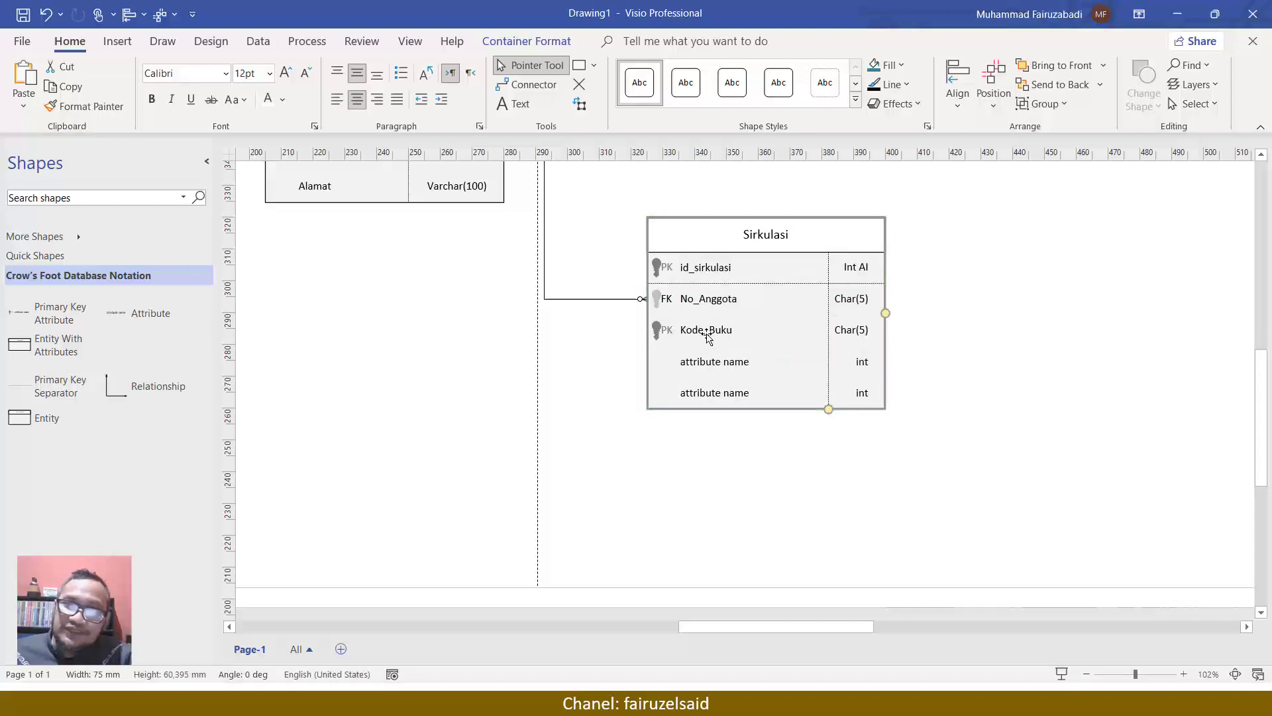
double_click(708, 334)
key("Escape")
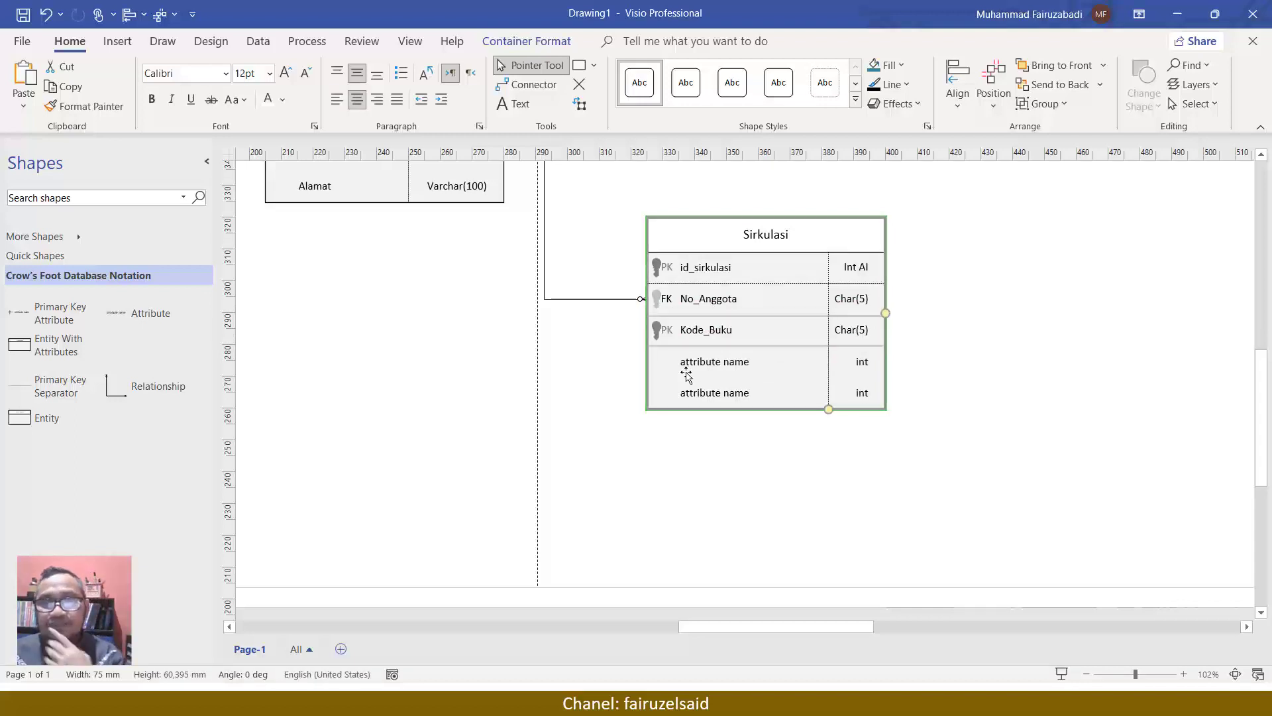
Mark Kode_Buku in Sirkulasi as a foreign key and remove its primary key setting.
left_click(696, 338)
right_click(700, 336)
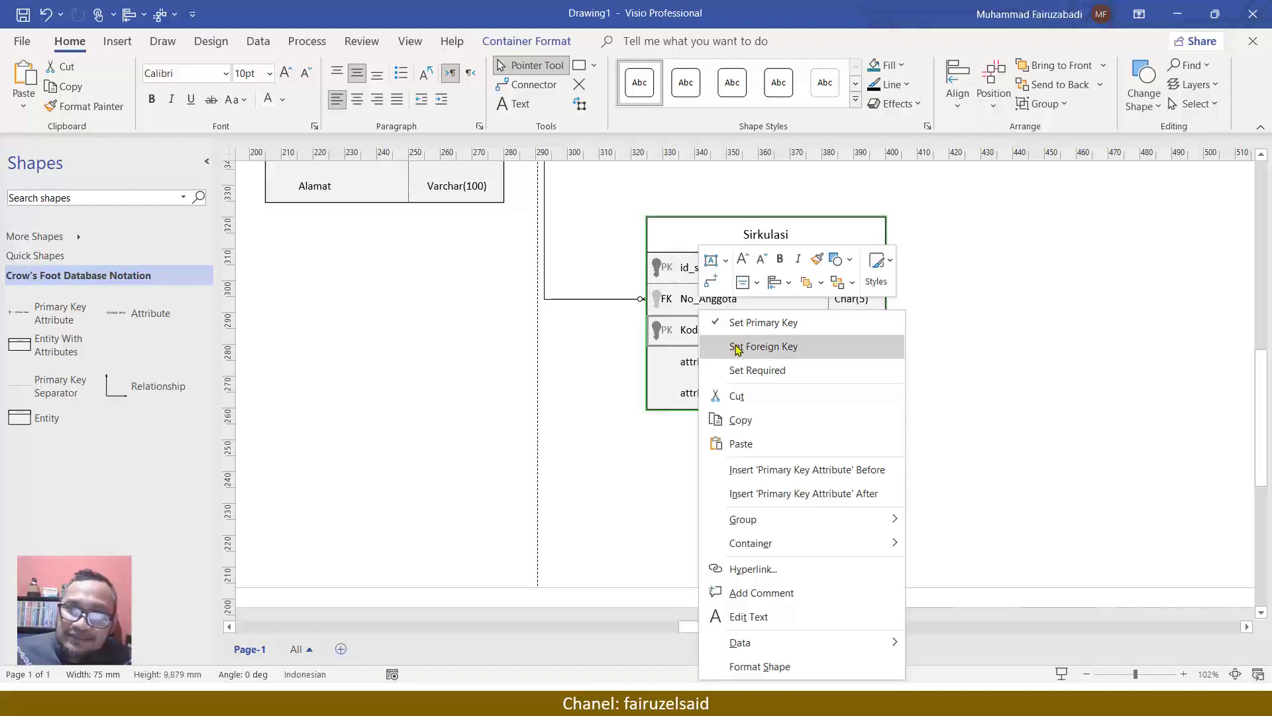
left_click(717, 346)
right_click(719, 326)
left_click(762, 322)
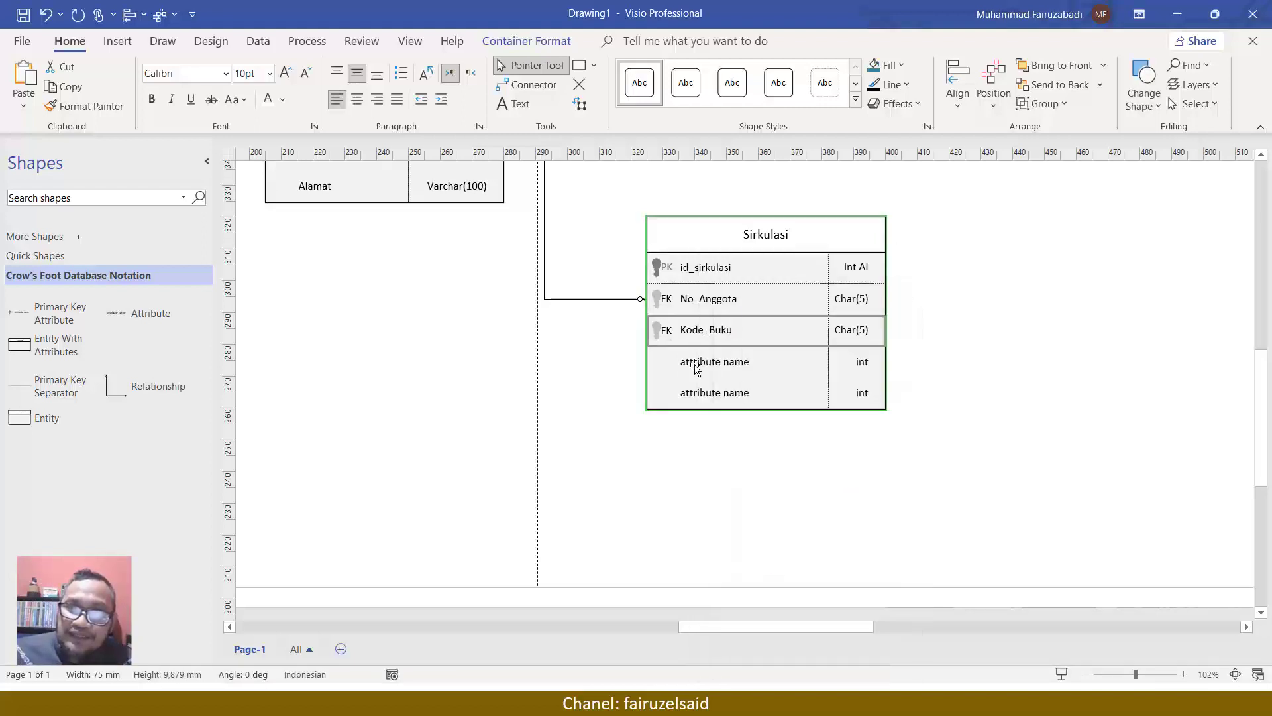
Draw a connector from Kode_Buku in the Buku entity to the Kode_Buku foreign key in Sirkulasi.
left_click_drag(787, 629, 733, 616)
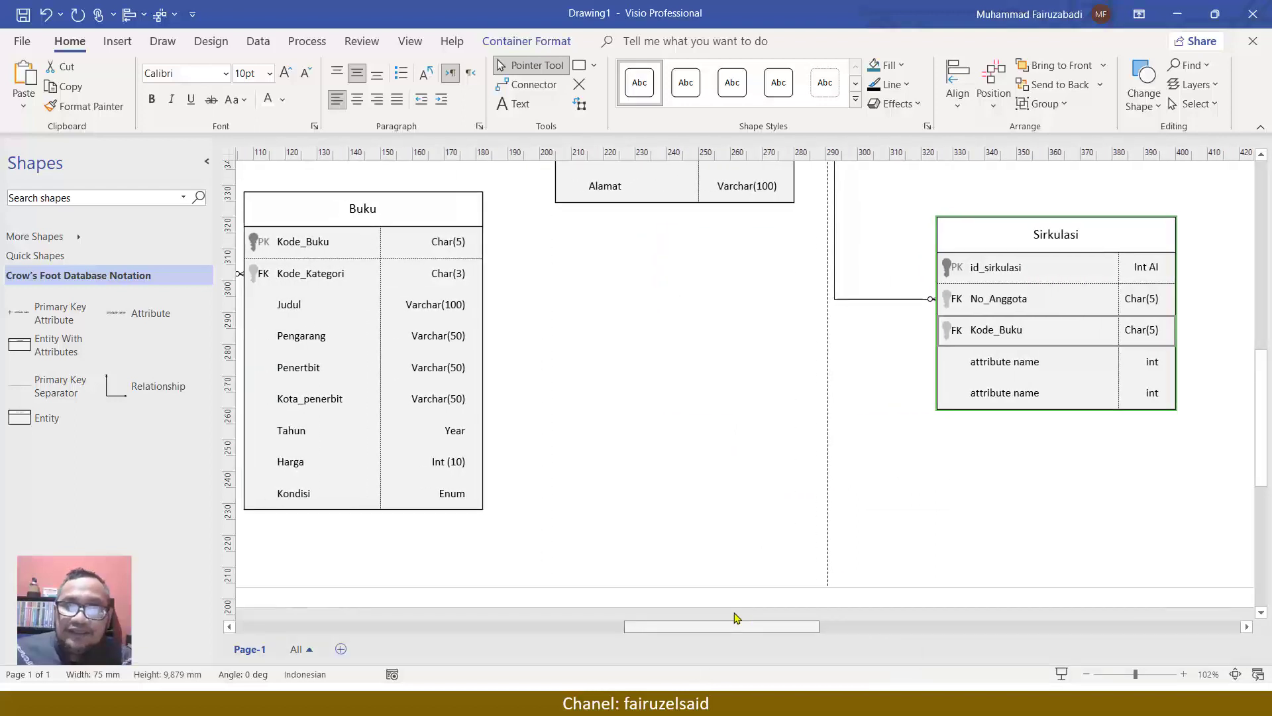
left_click(529, 85)
left_click_drag(490, 242, 937, 331)
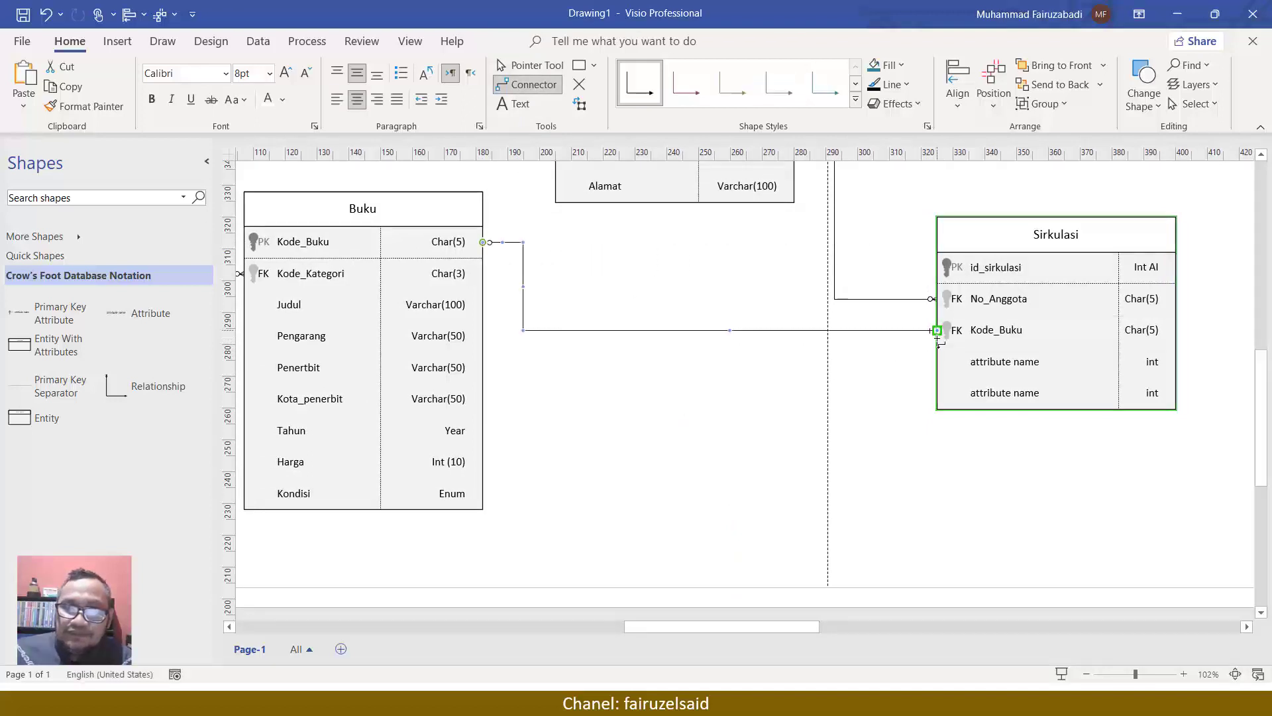
left_click(539, 220)
Set the begin symbol of the Buku–Sirkulasi relationship to 1 and only 1.
left_click(520, 243)
right_click(520, 240)
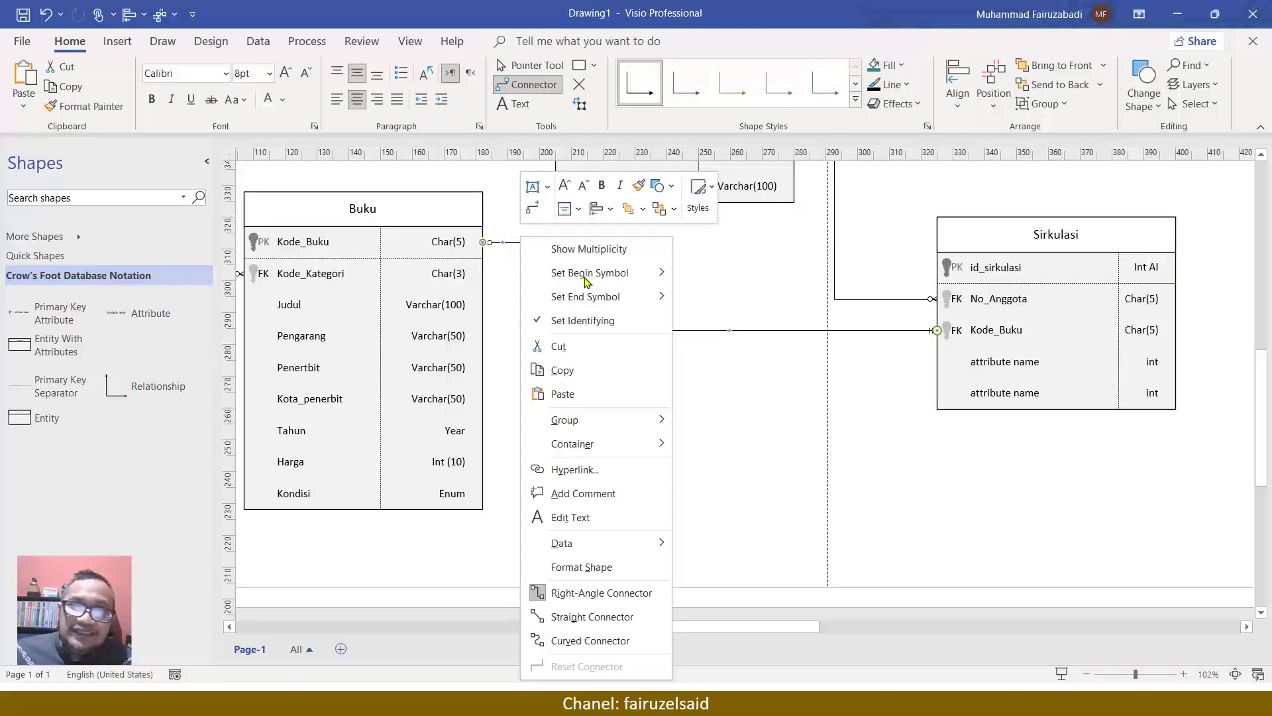
mouse_move(666, 283)
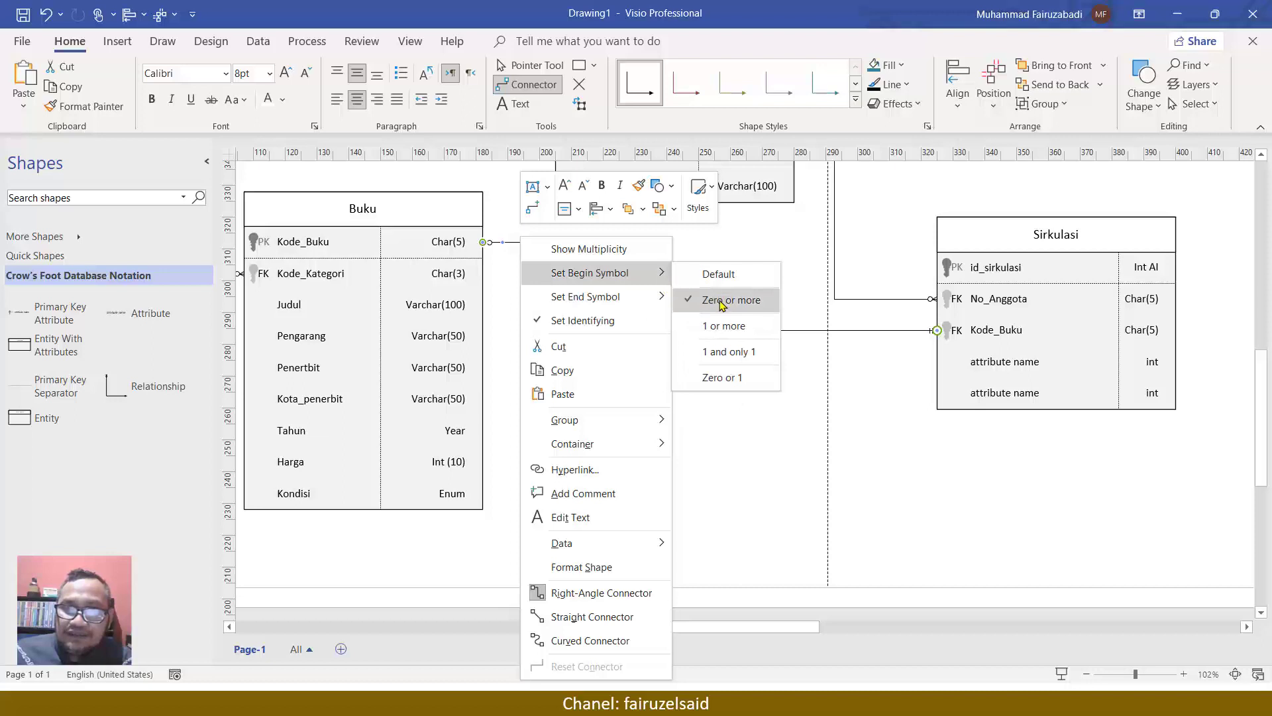
left_click(723, 355)
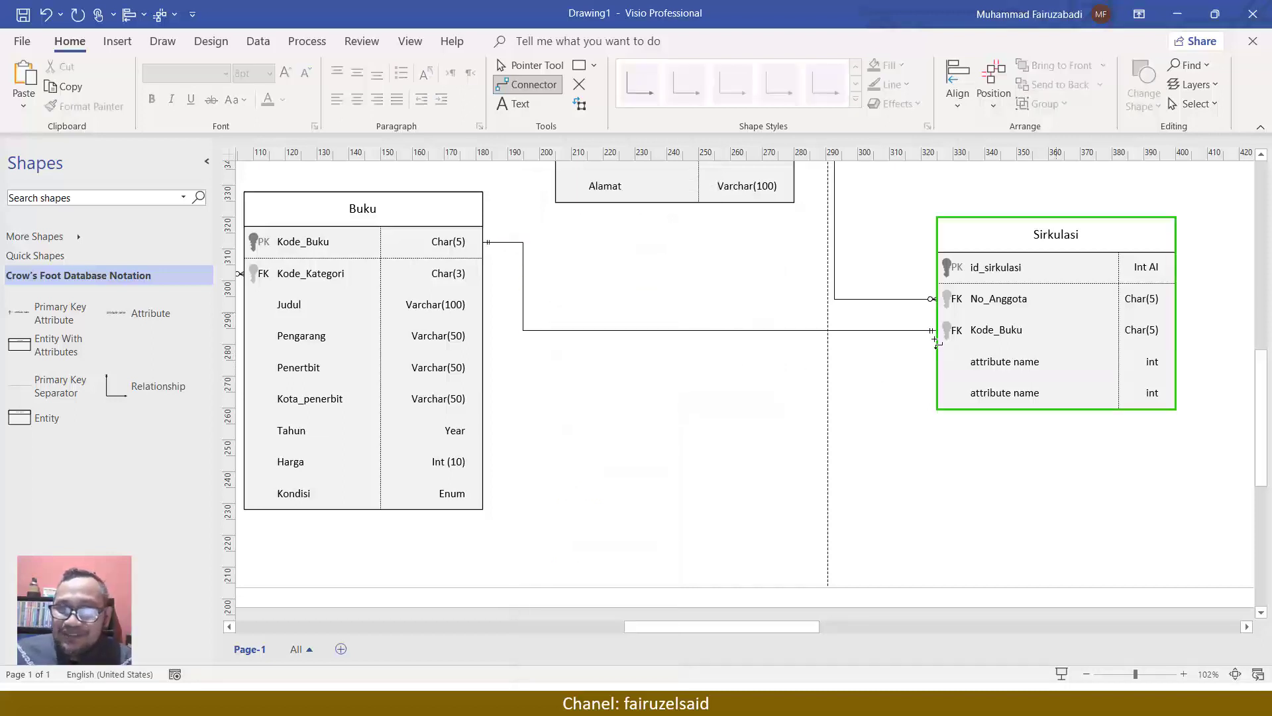
Set the end symbol of the Buku–Sirkulasi relationship to Zero or more.
left_click(790, 331)
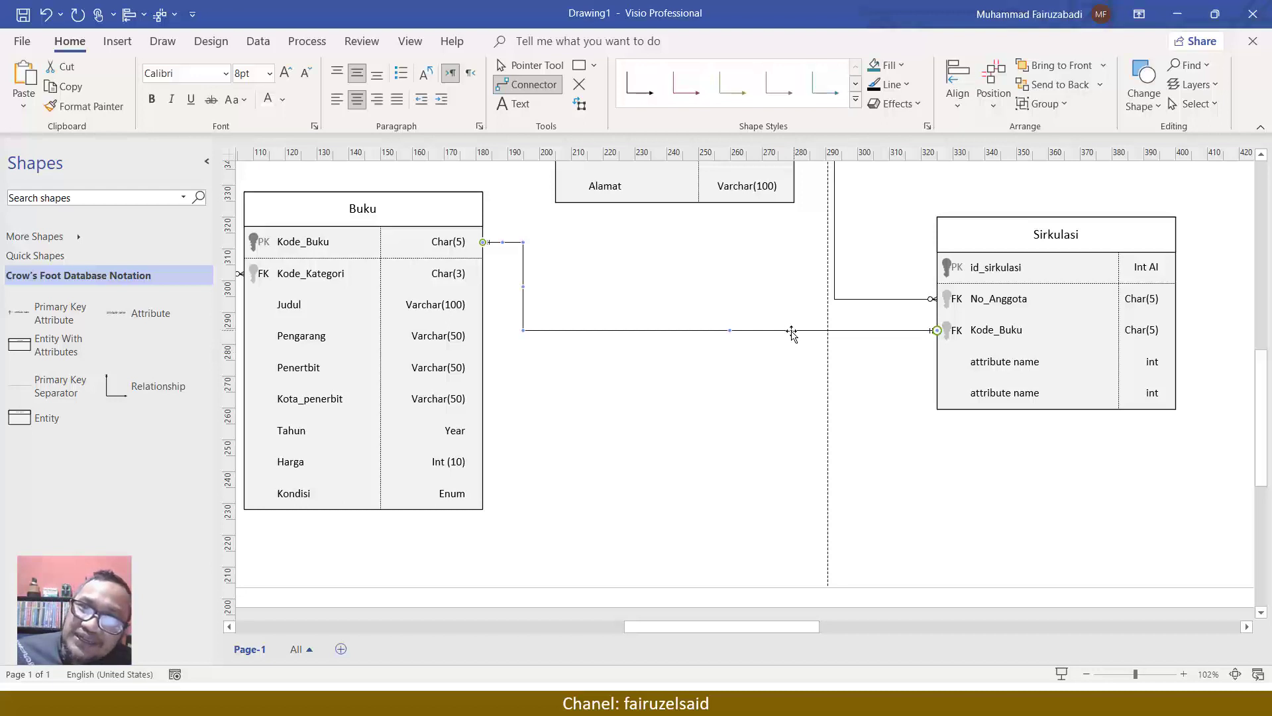
right_click(792, 333)
mouse_move(919, 296)
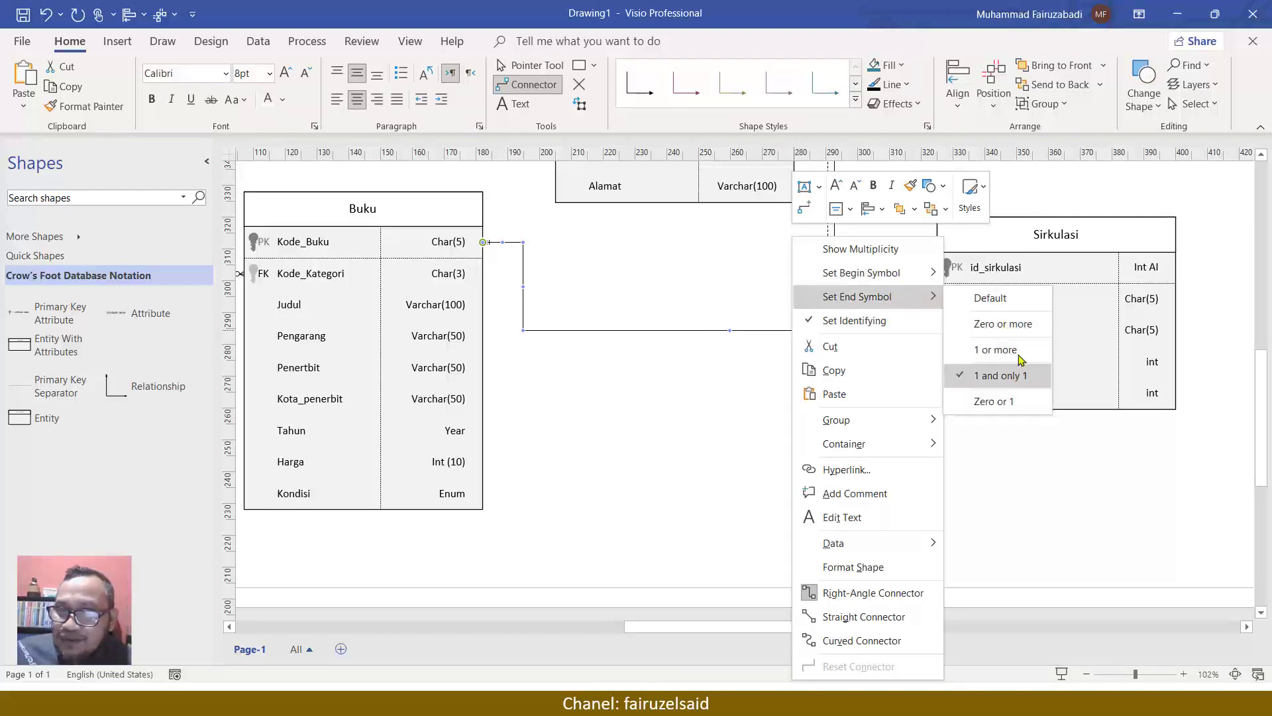
left_click(1002, 323)
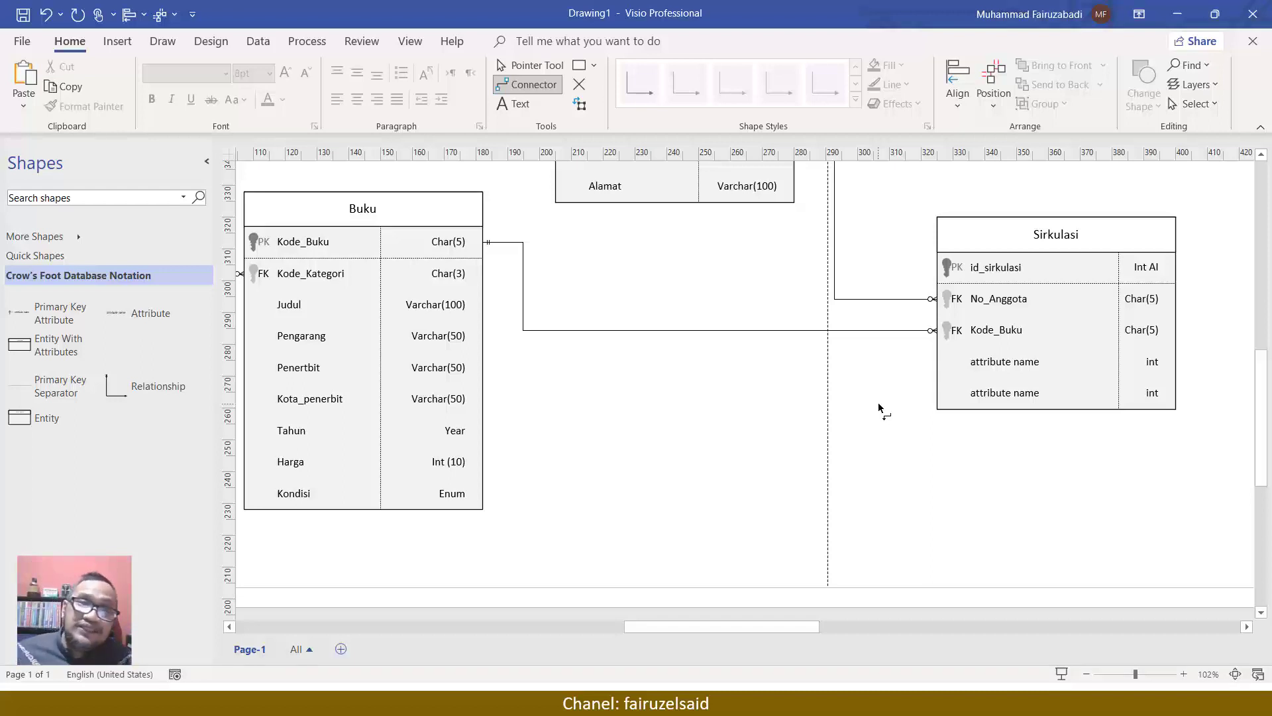
Move the Buku entity below Anggota and place the Kategori entity close beside Buku, on its left.
scroll(875, 401, "up", 3)
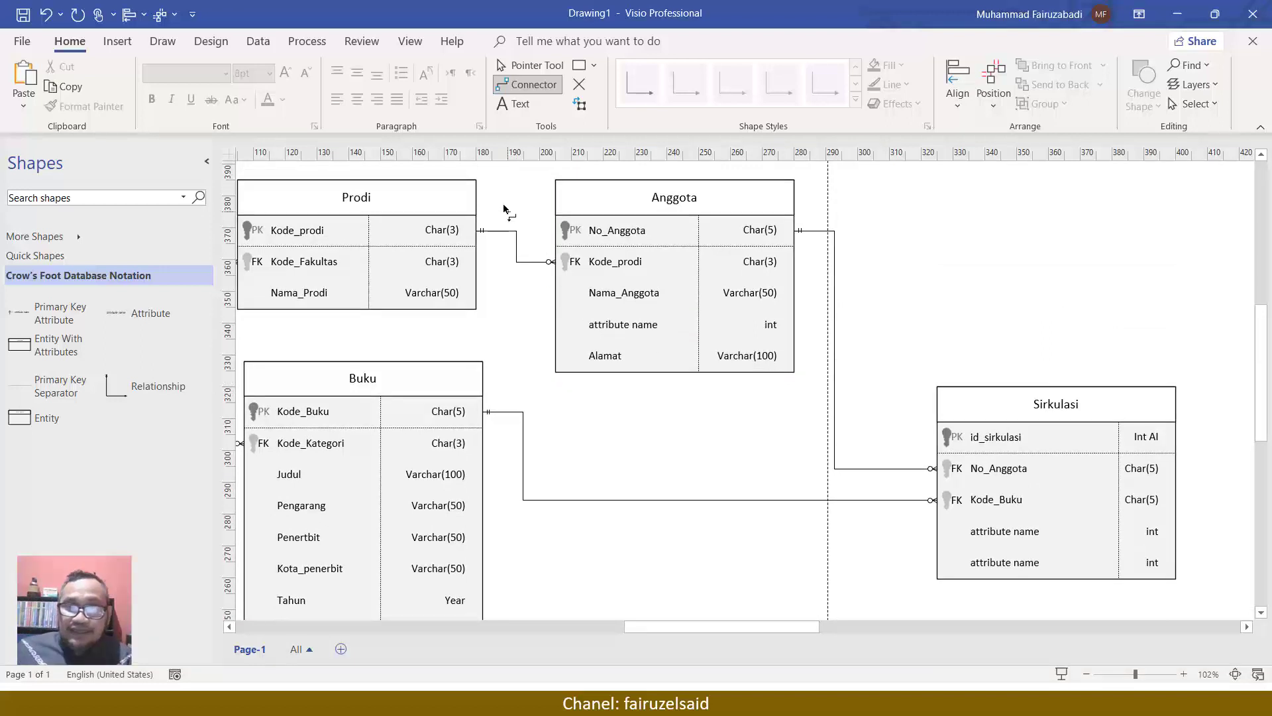
left_click(530, 66)
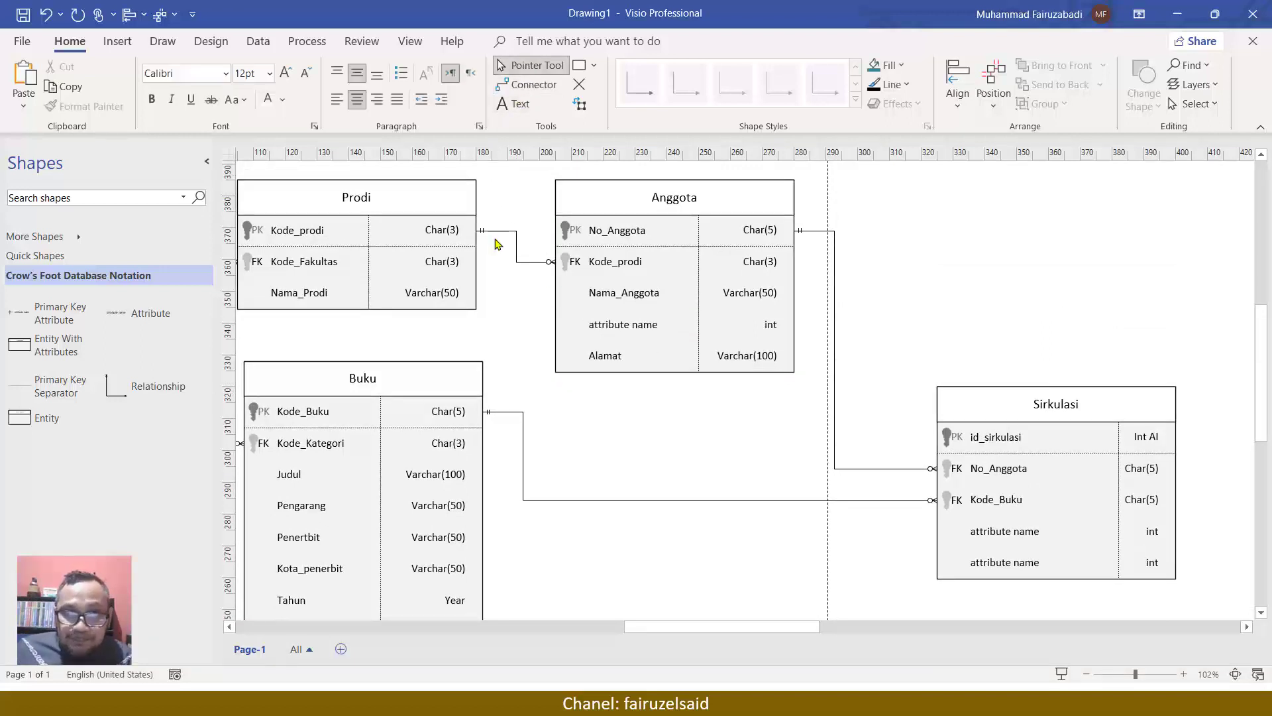
scroll(498, 245, "down", 3)
scroll(497, 247, "down", 3)
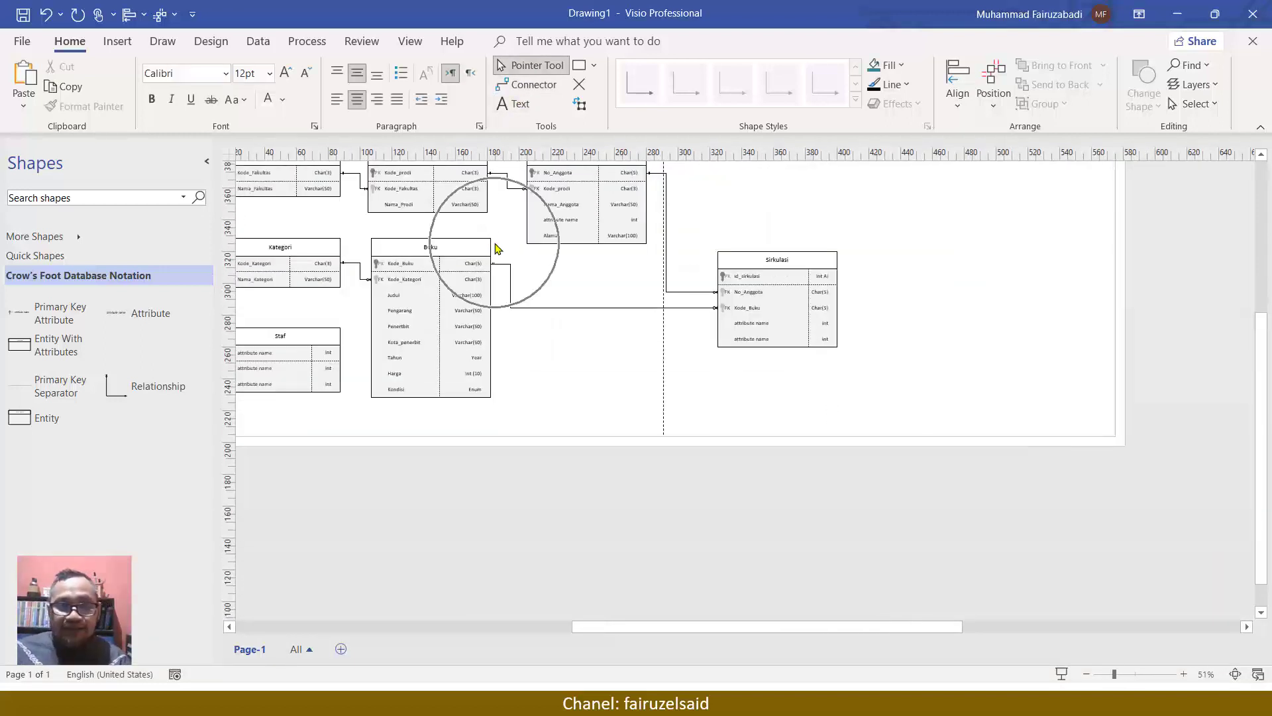
left_click_drag(427, 253, 577, 270)
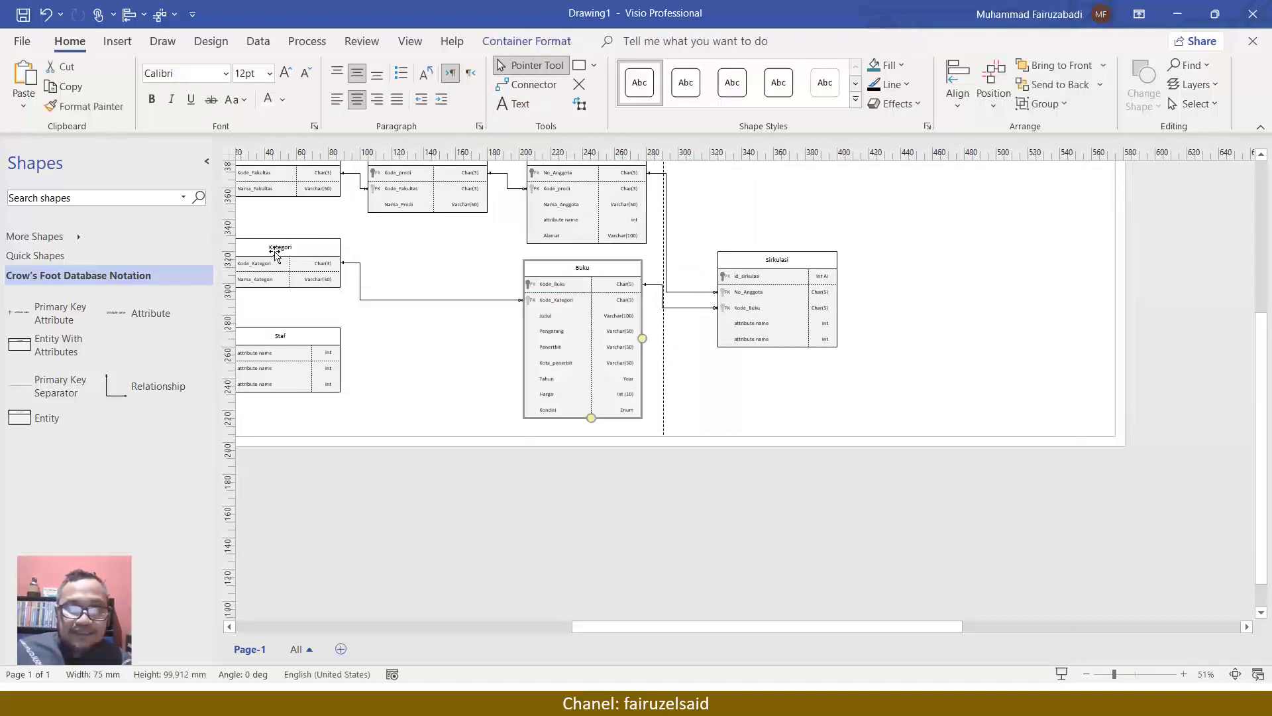
left_click_drag(299, 249, 439, 261)
Move the Sirkulasi entity straight up so that it sits between the heights of Anggota and Buku.
scroll(790, 346, "up", 1)
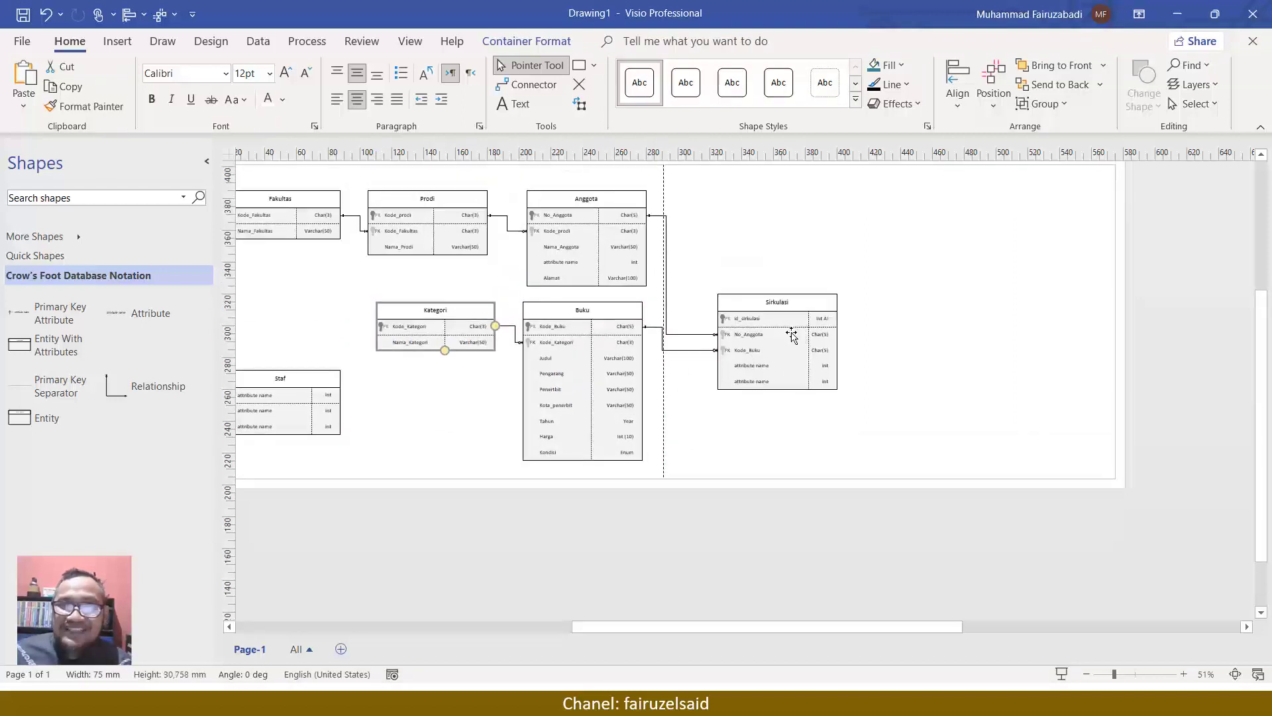
left_click_drag(798, 295, 797, 239)
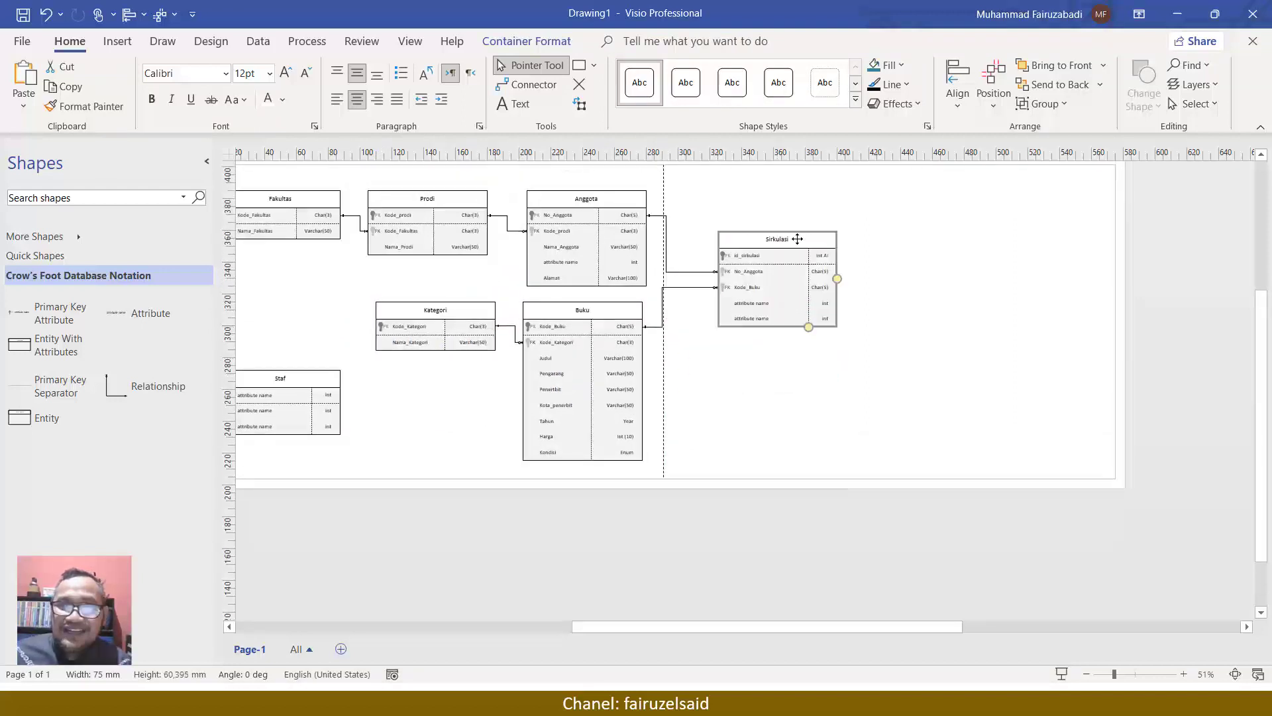
Try placing the Kategori entity directly below Buku and undo the move.
scroll(855, 361, "up", 2)
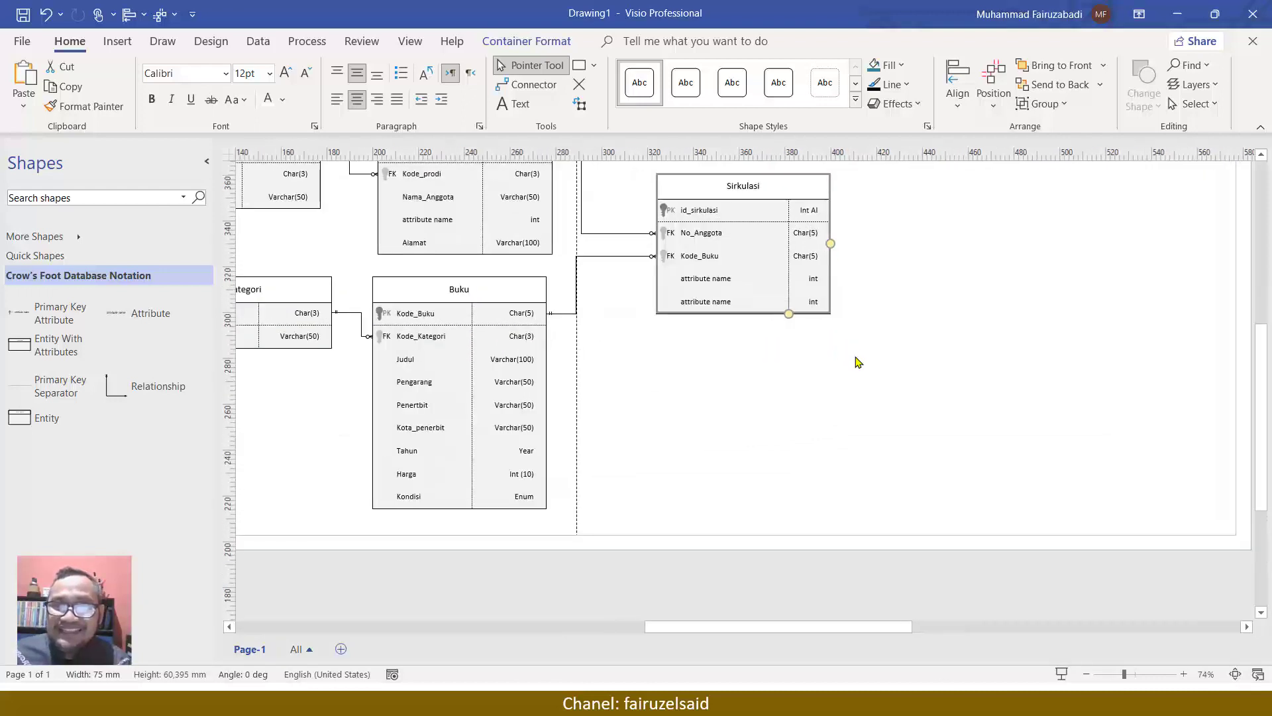
left_click_drag(279, 293, 488, 534)
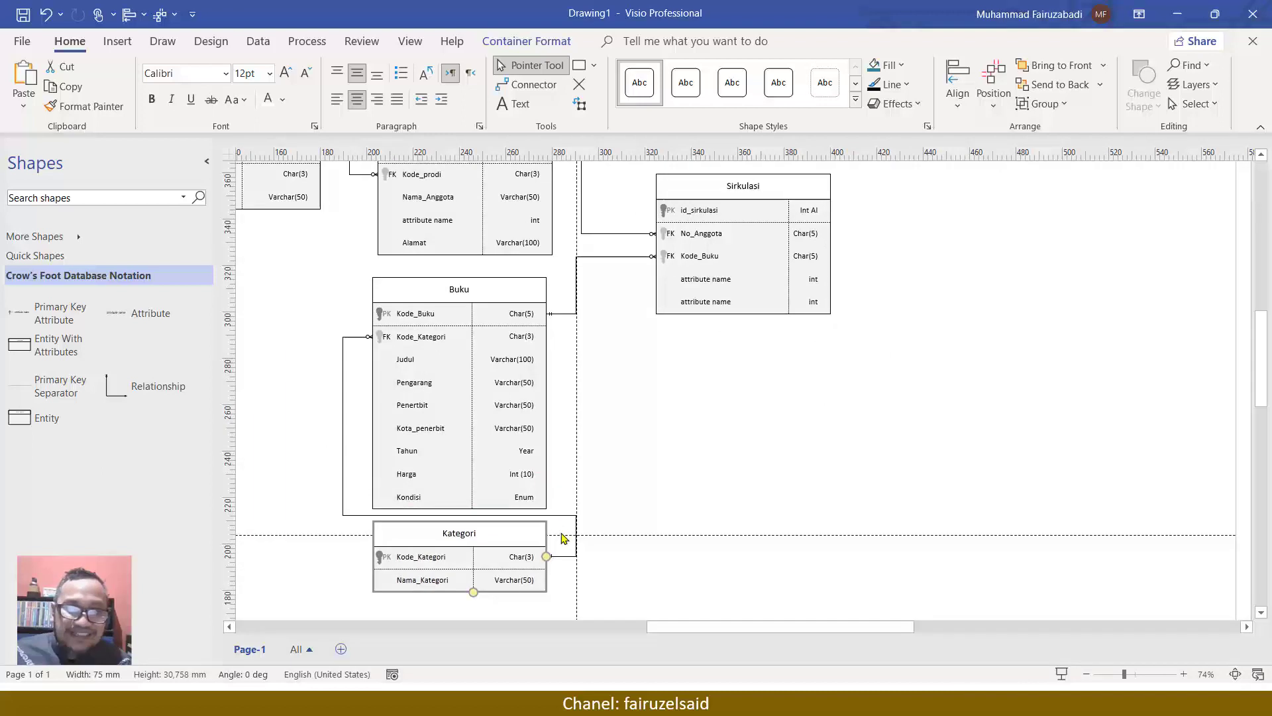
key("ctrl+z")
Move the Staf entity directly below Buku, aligned with it.
left_click_drag(738, 630, 648, 630)
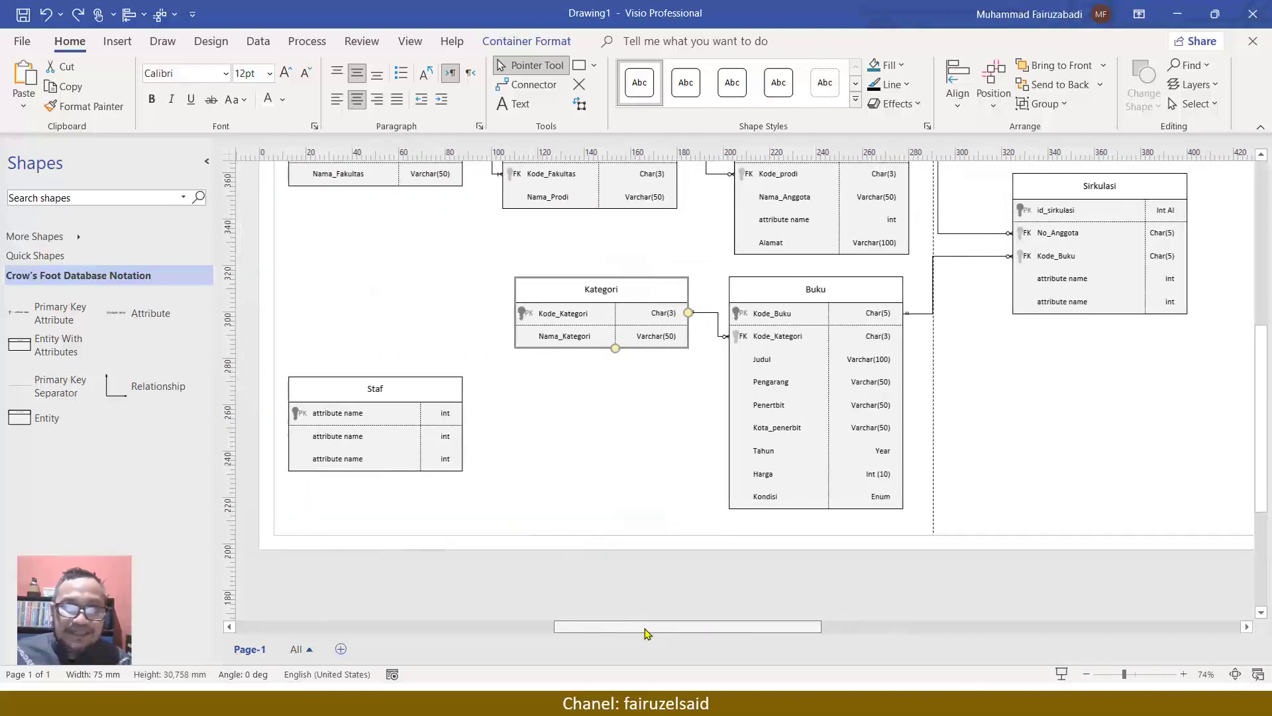
left_click_drag(361, 388, 822, 528)
Name the primary key attribute of the Staf entity nis and set its data type to Char(5).
scroll(821, 529, "down", 3)
left_click(774, 430)
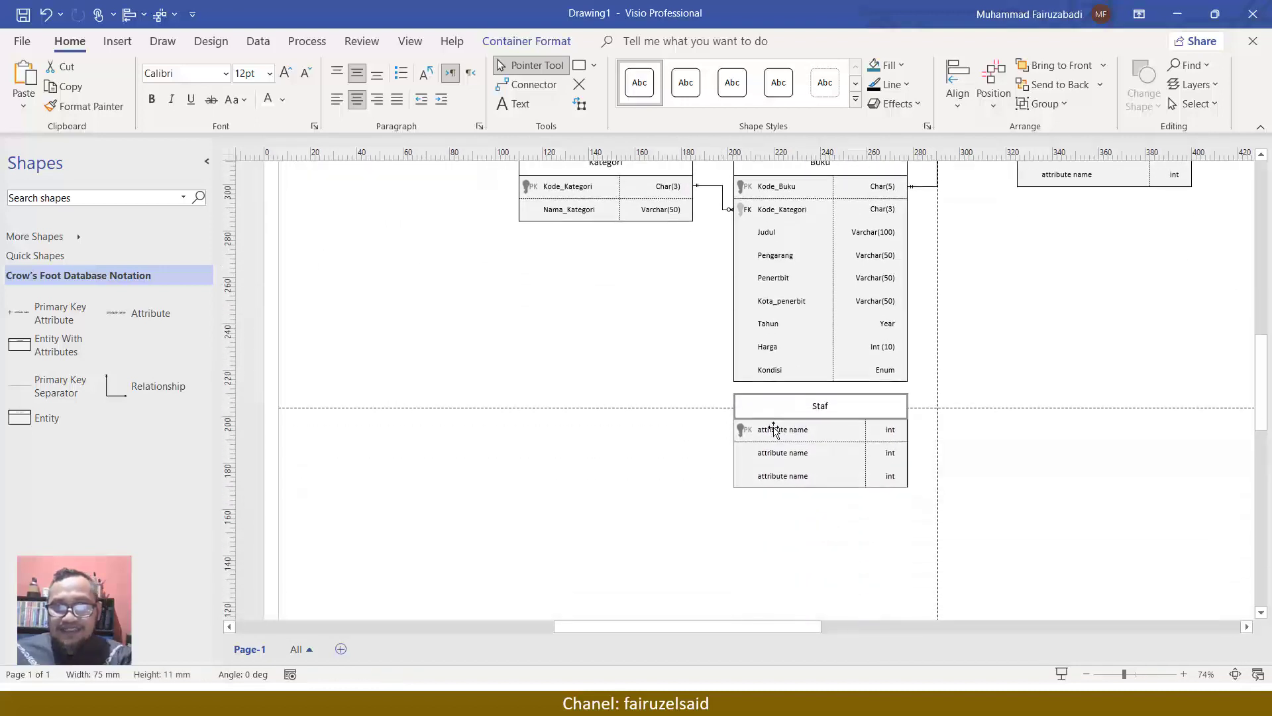
double_click(774, 429)
type("ni")
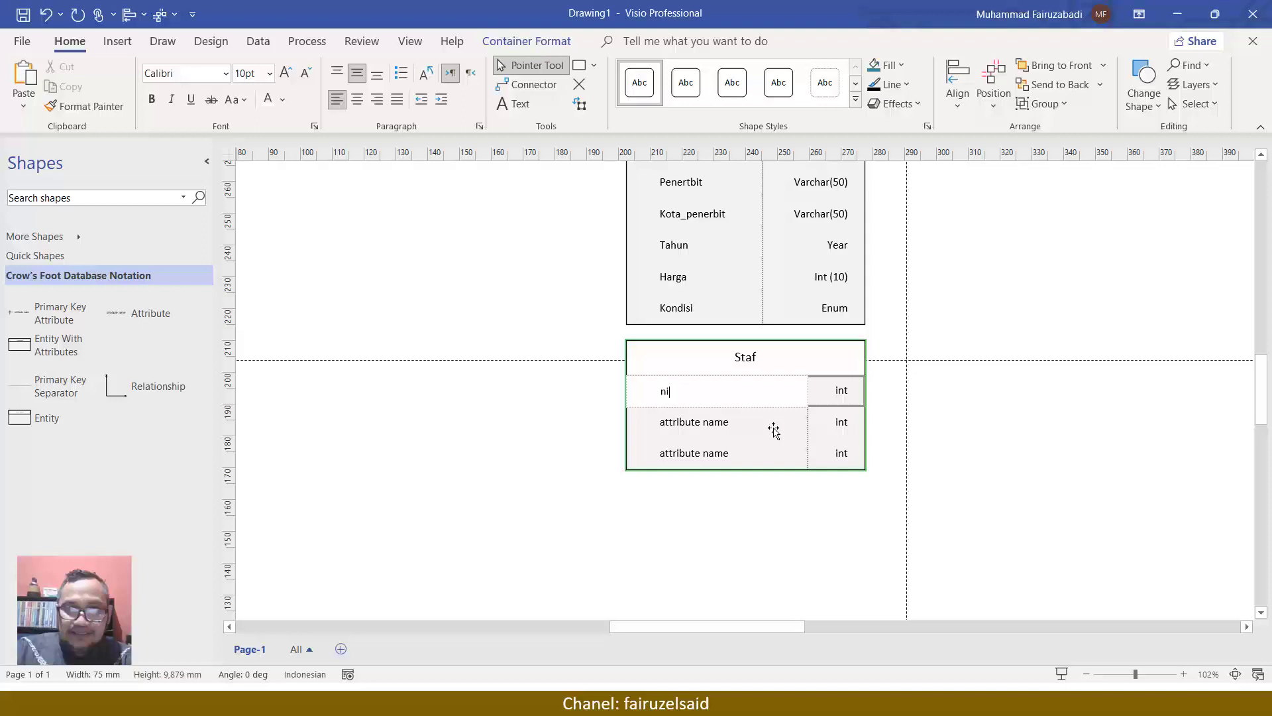
type("s")
double_click(839, 392)
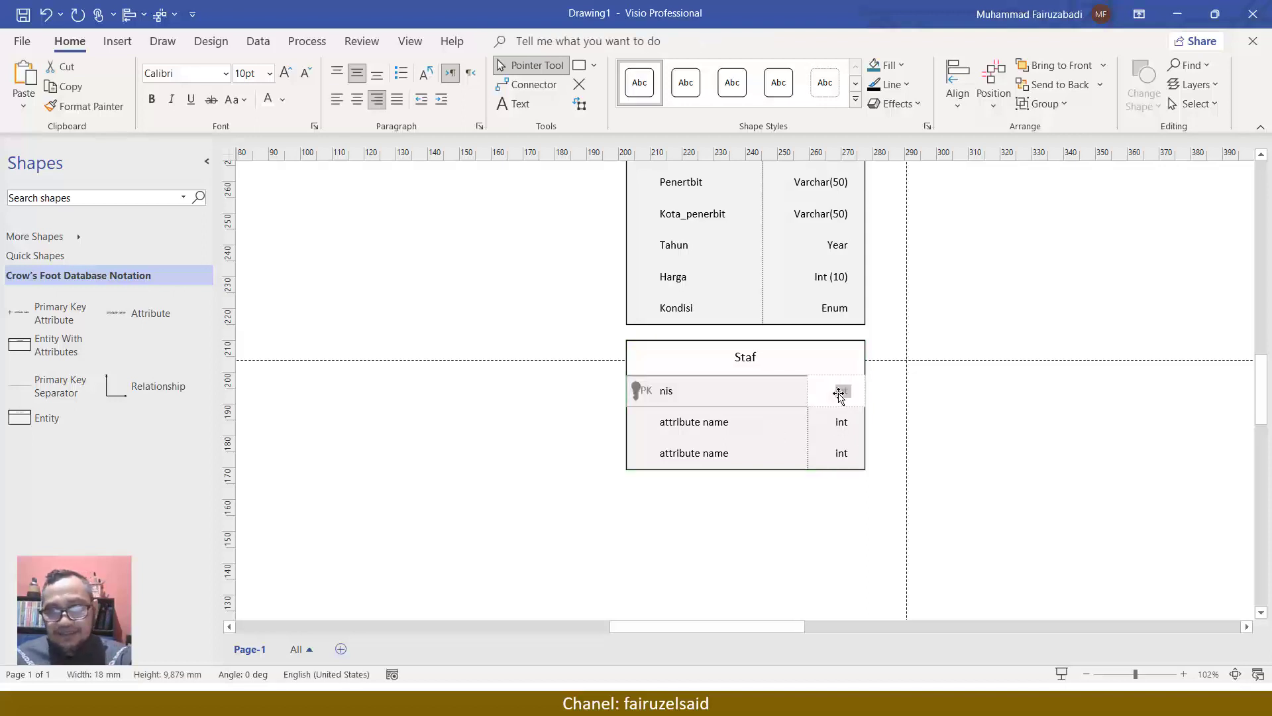
type("char(5)")
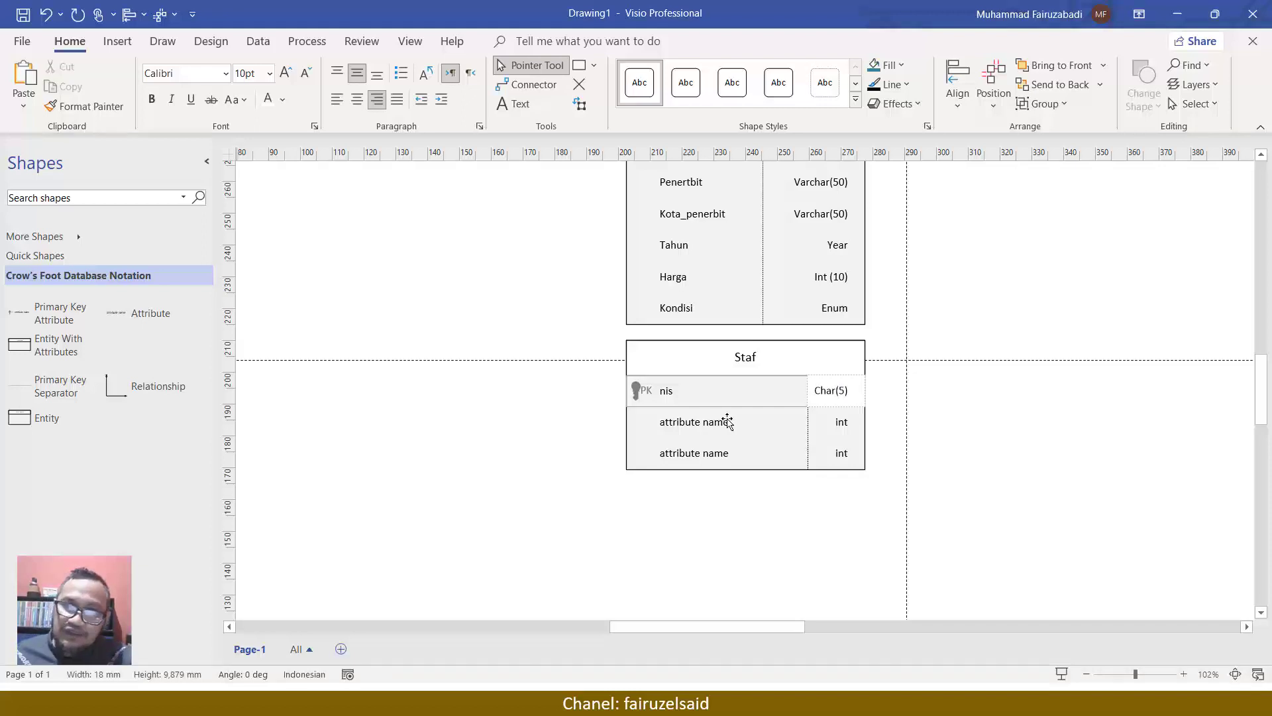
Rename the primary key attribute of Staf in capitals as NIS.
double_click(670, 392)
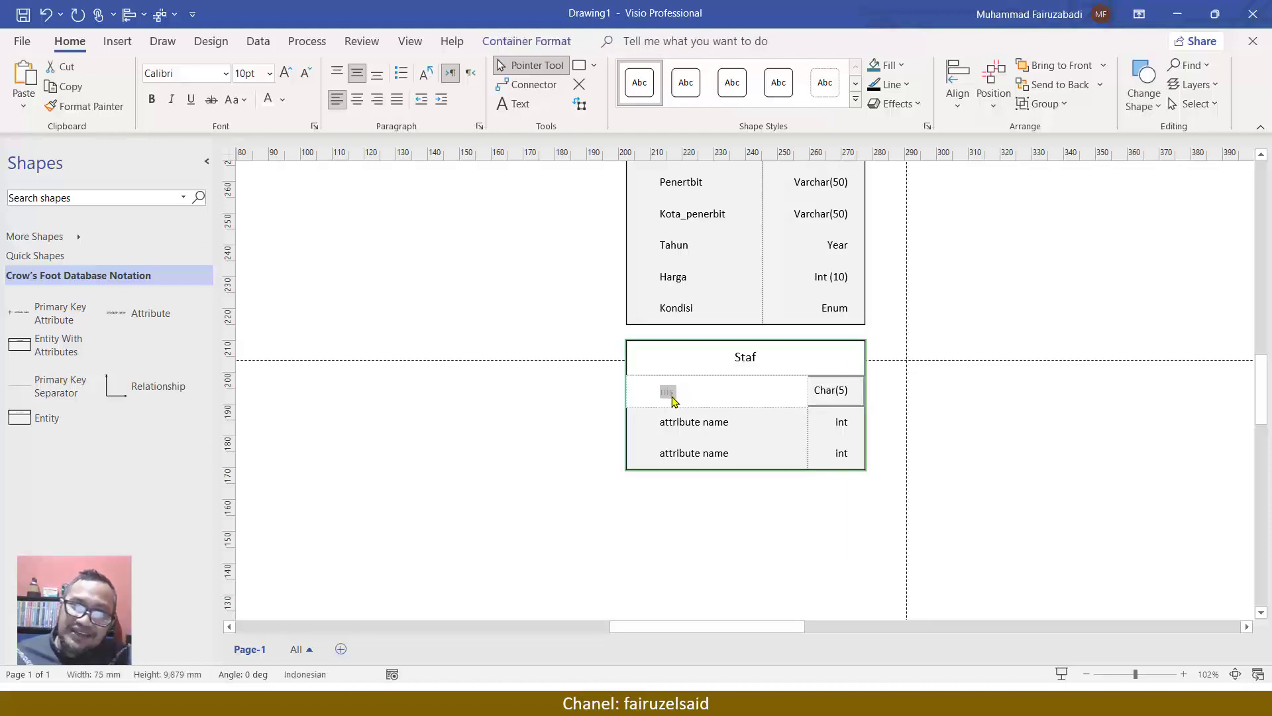
left_click(583, 403)
left_click(682, 396)
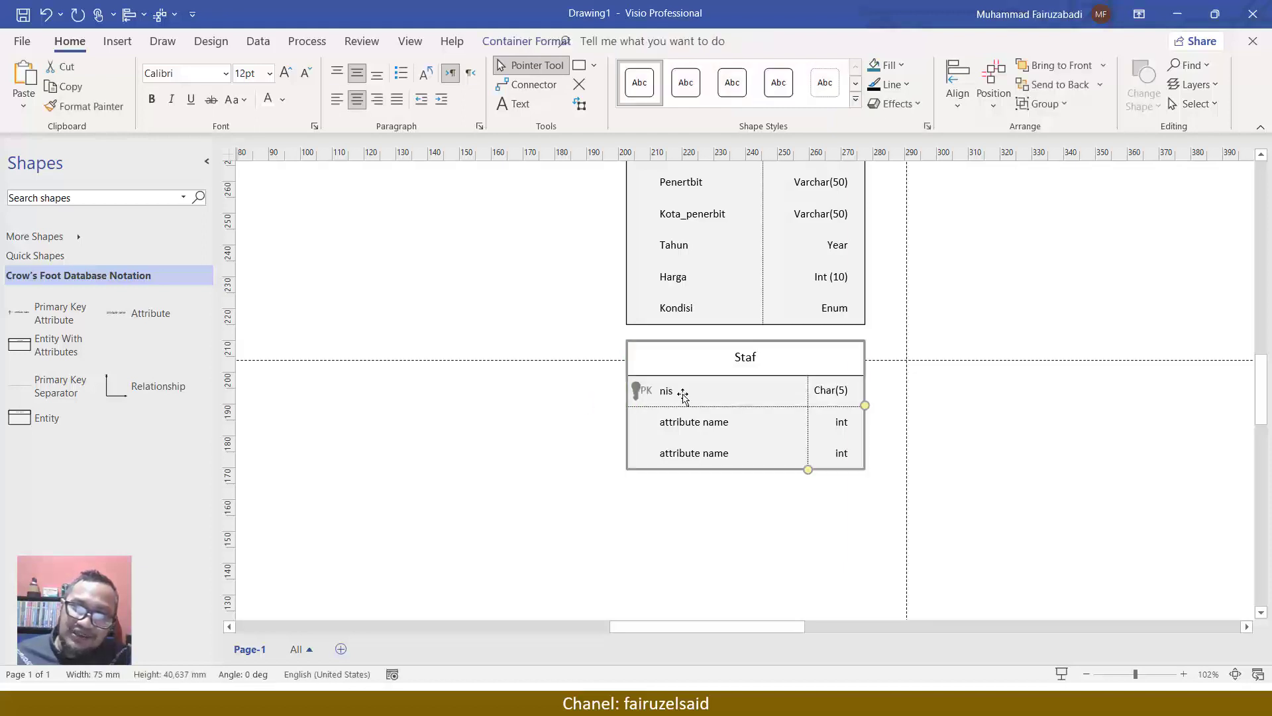
scroll(693, 391, "up", 3)
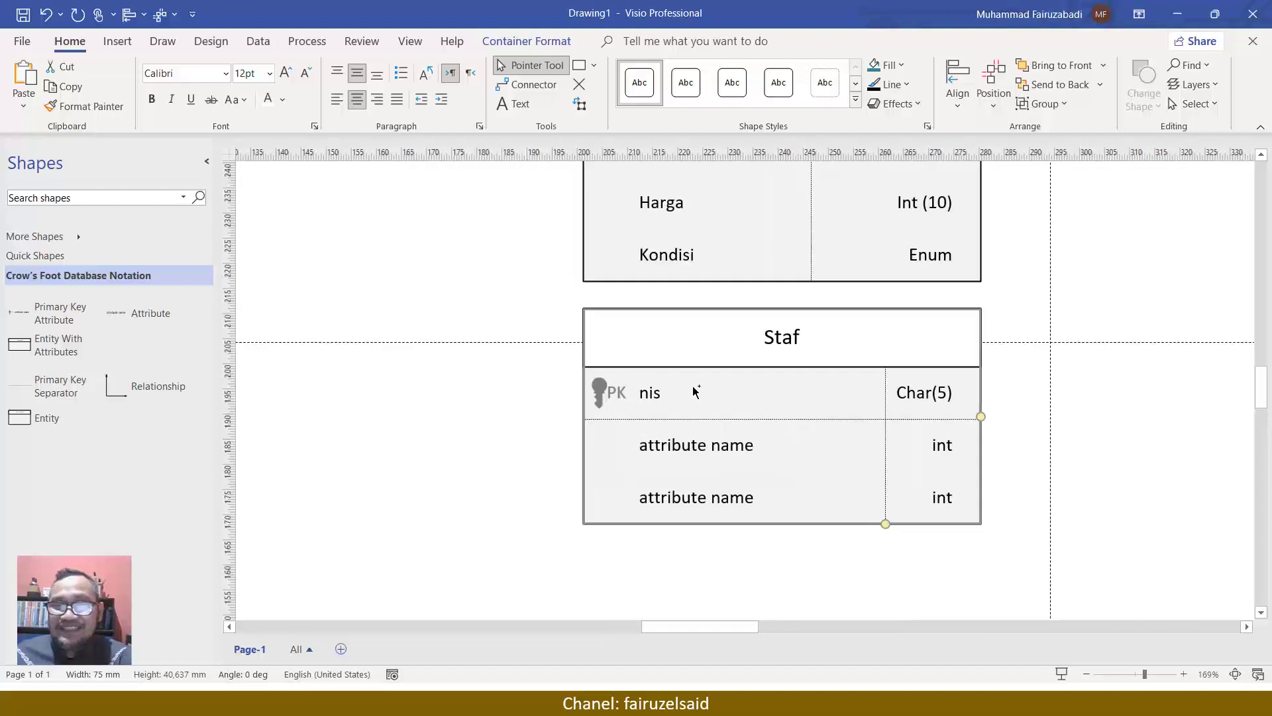
double_click(654, 398)
type("NO")
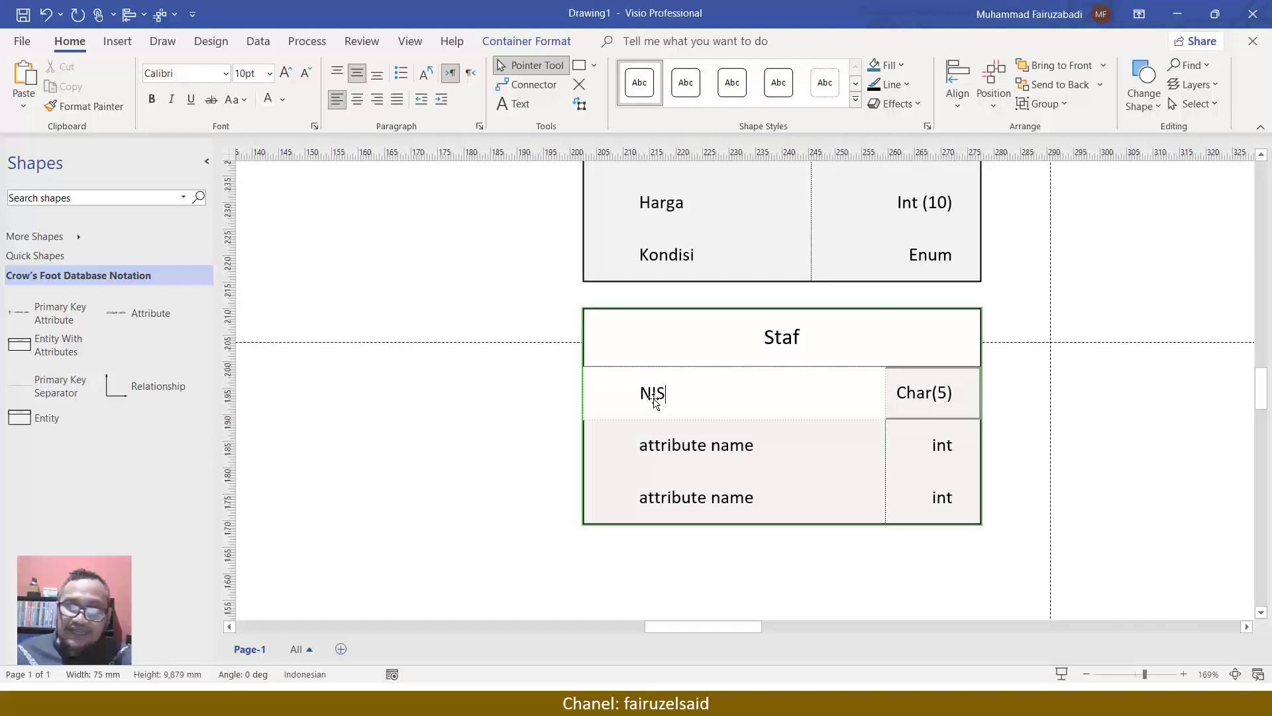
Name the two remaining placeholder attributes of Staf Nama and Alamat, in that order.
left_click(630, 478)
double_click(677, 450)
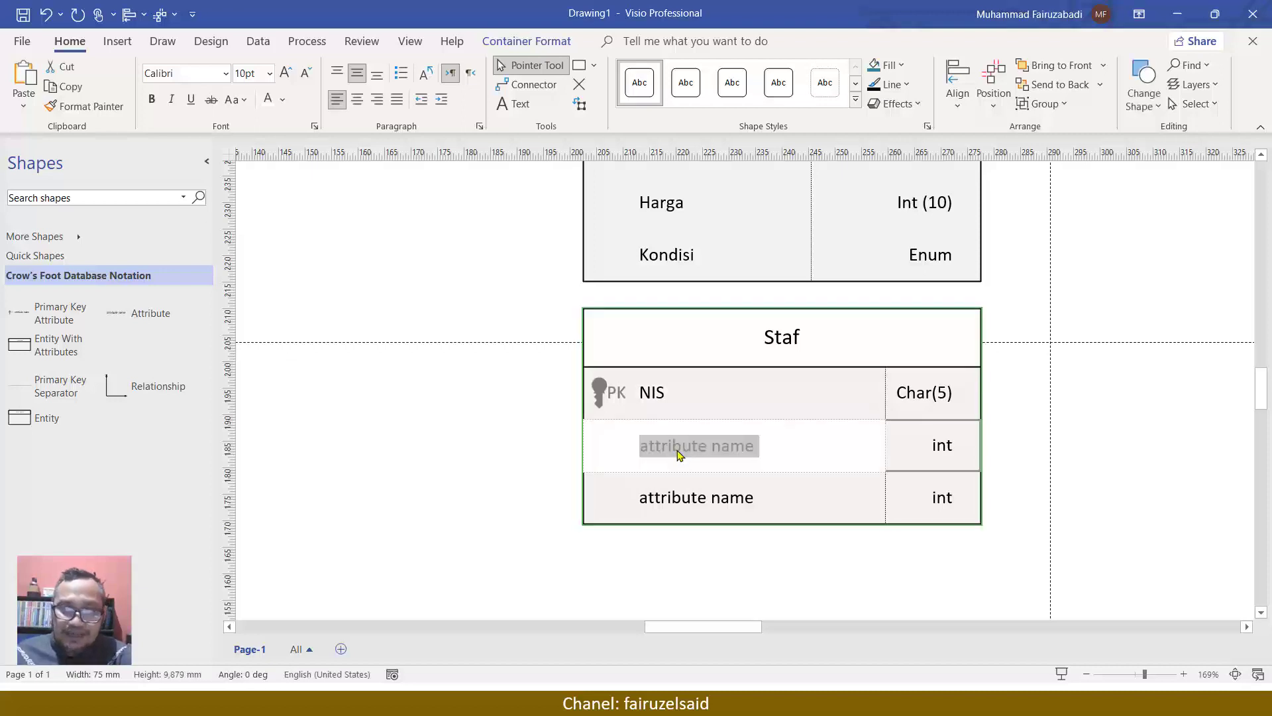
type("Nama")
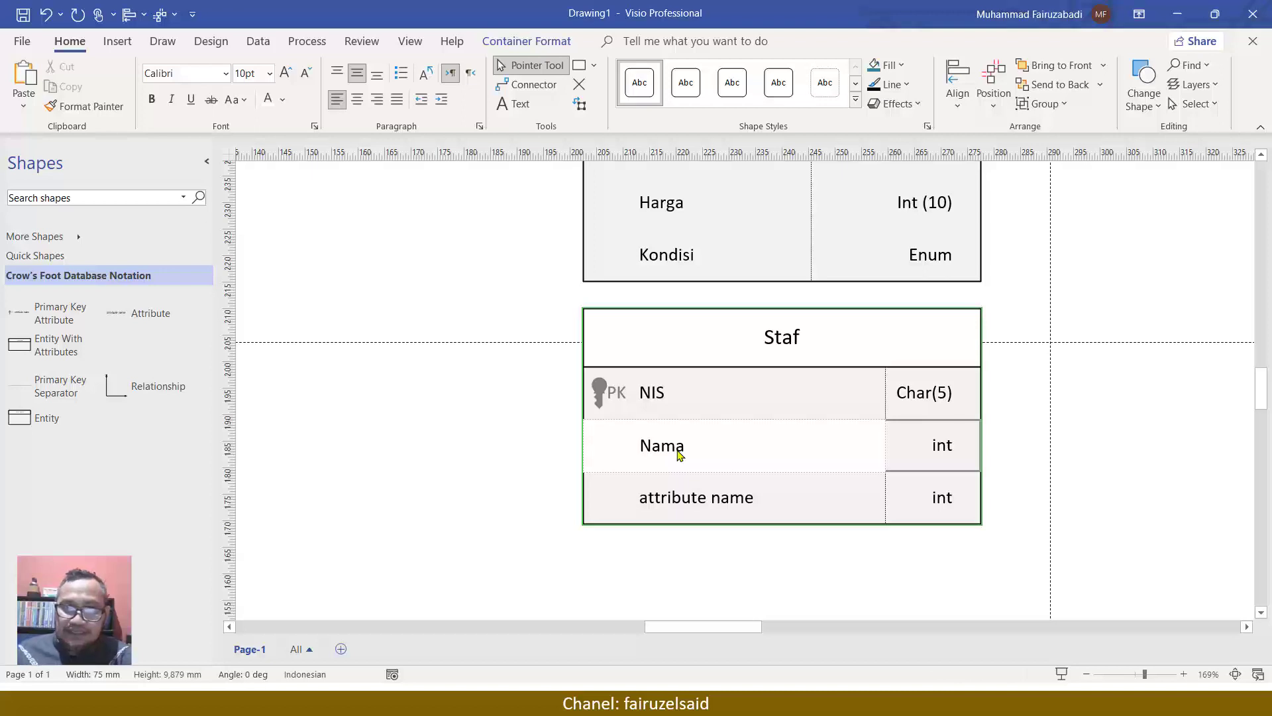
left_click(701, 501)
double_click(700, 502)
scroll(700, 501, "up", 1)
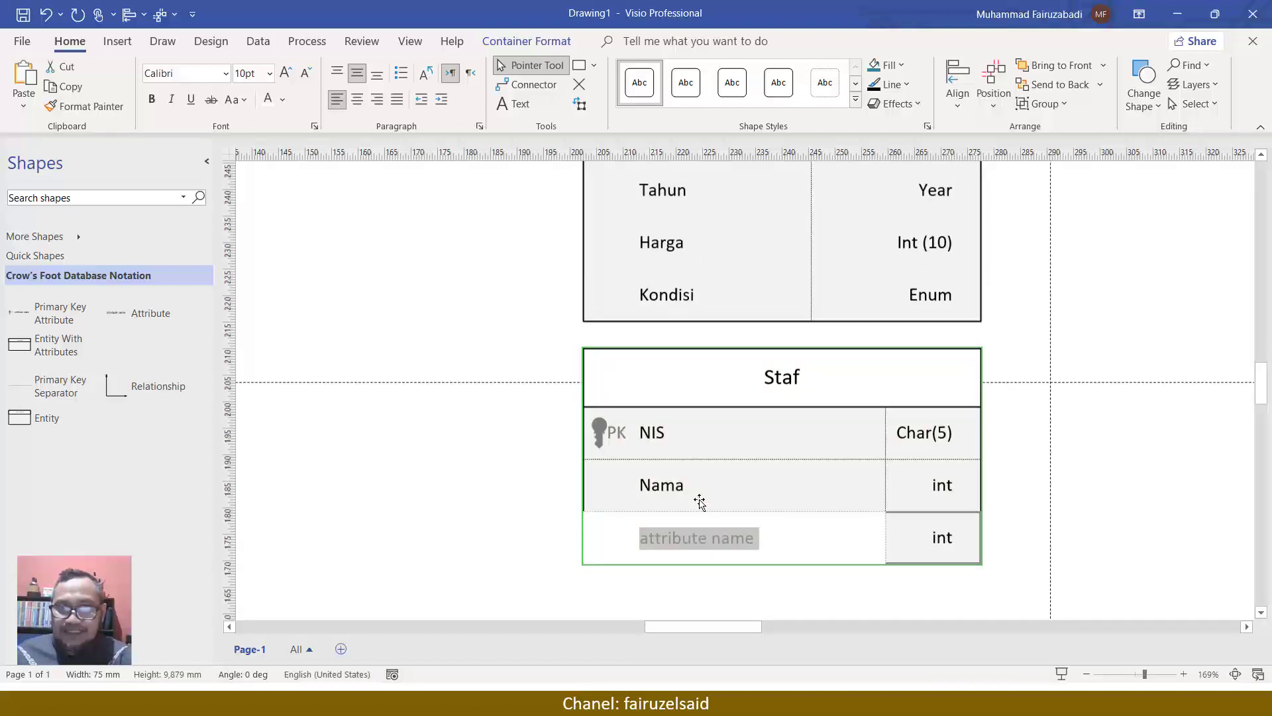
scroll(701, 502, "down", 1)
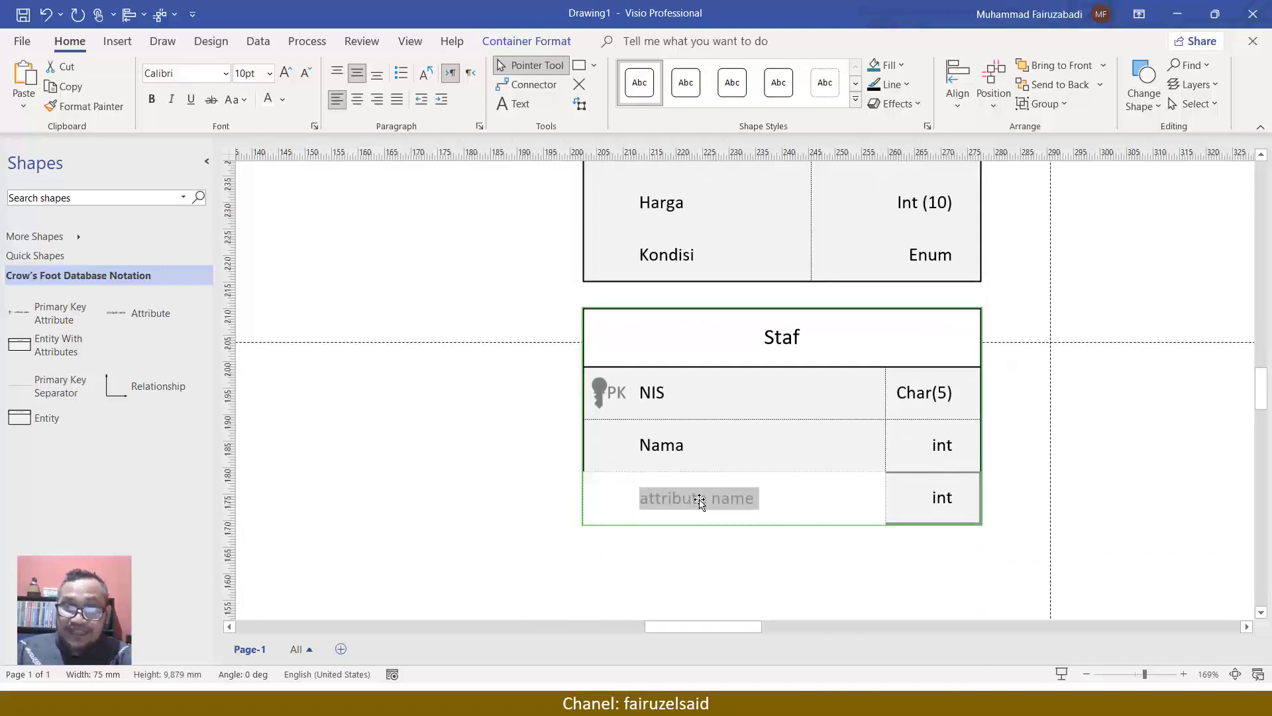
type("AL")
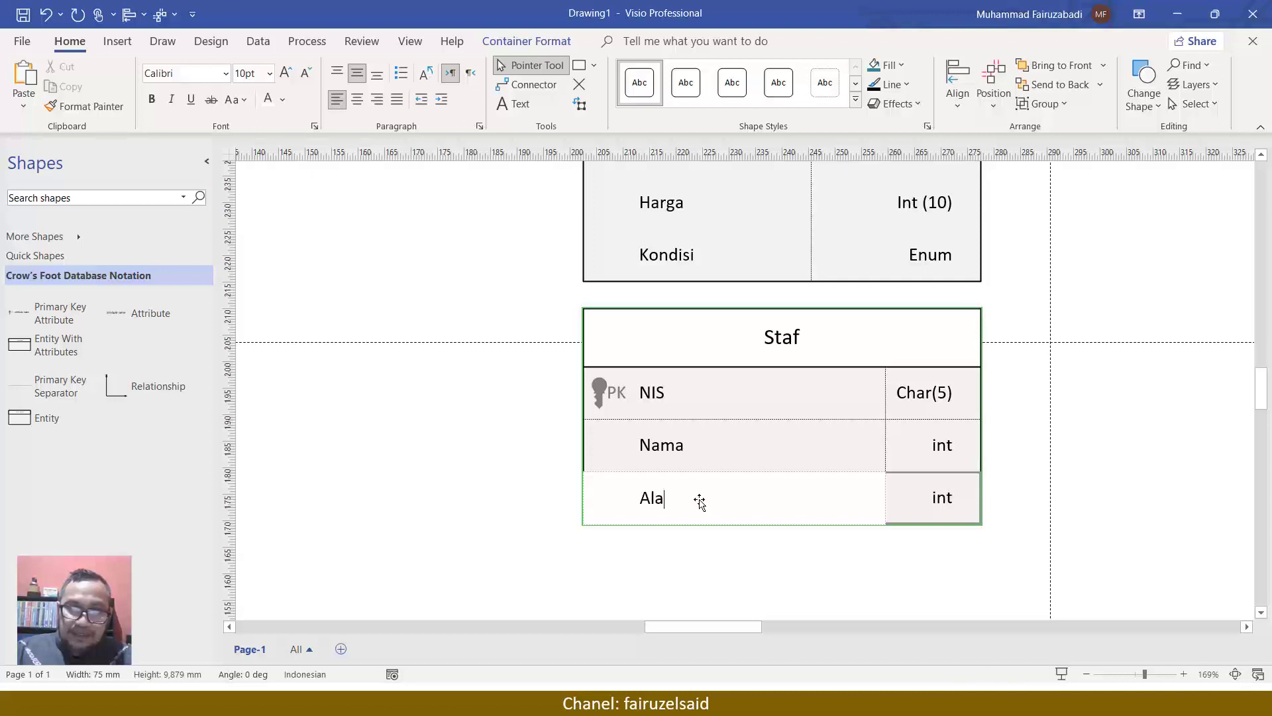
type("amat")
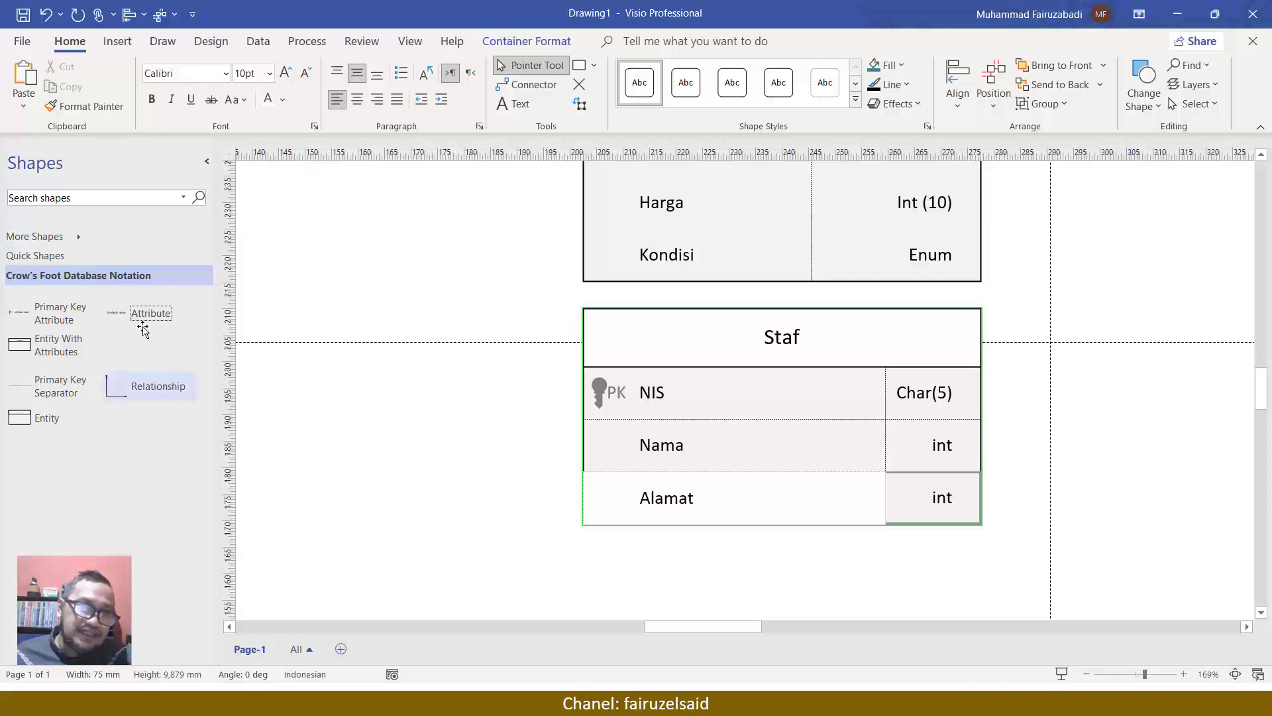
Add another attribute at the end of the Staf entity, below Alamat, and name it HP.
left_click_drag(113, 318, 692, 530)
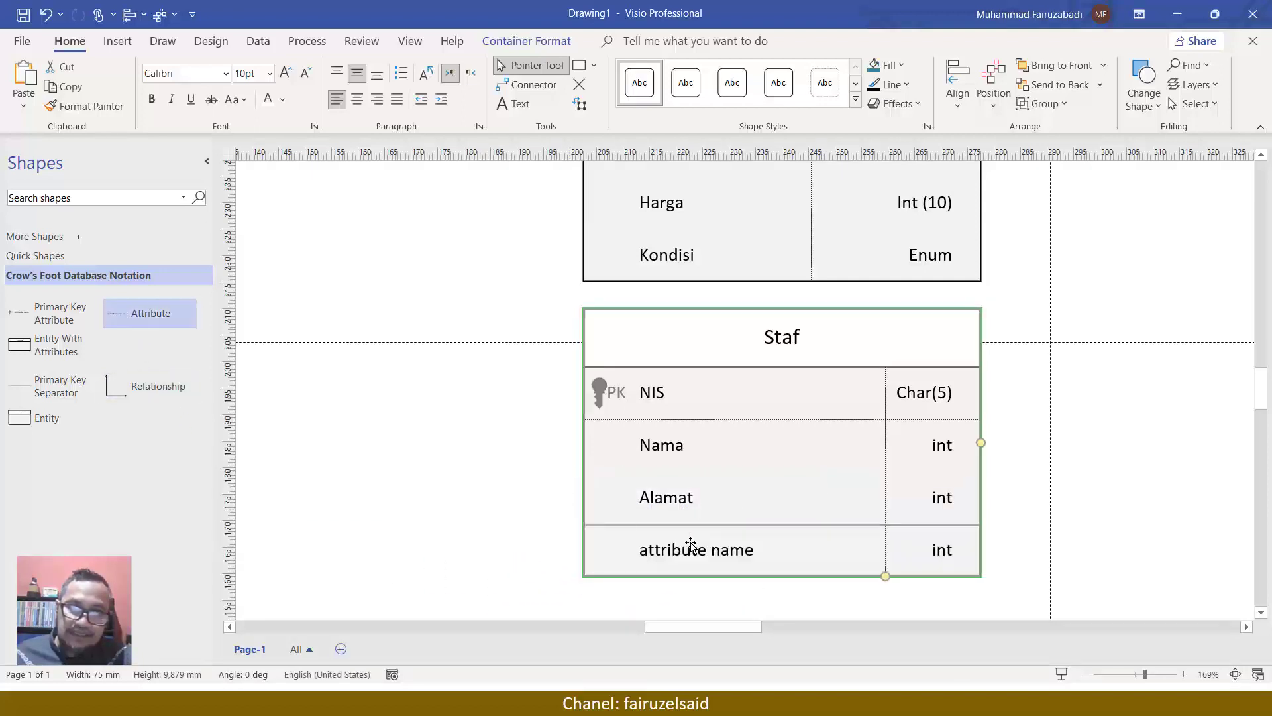
double_click(689, 542)
type("HP")
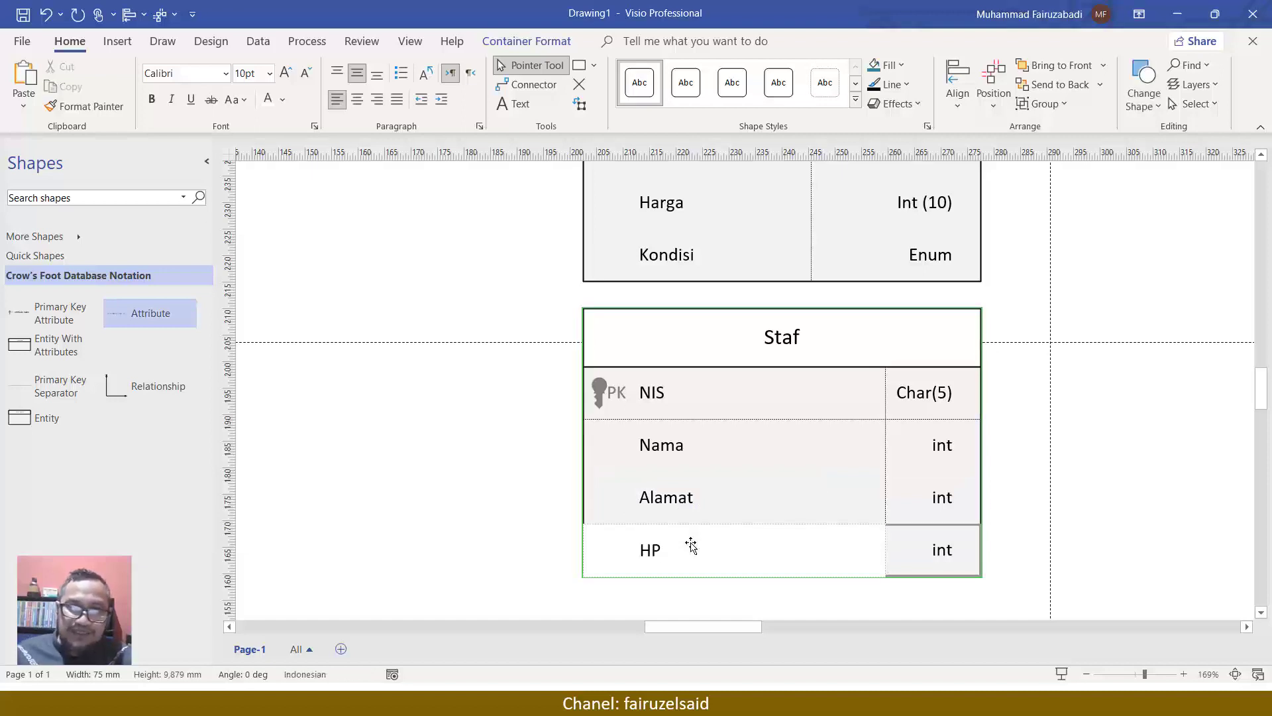
key("Escape")
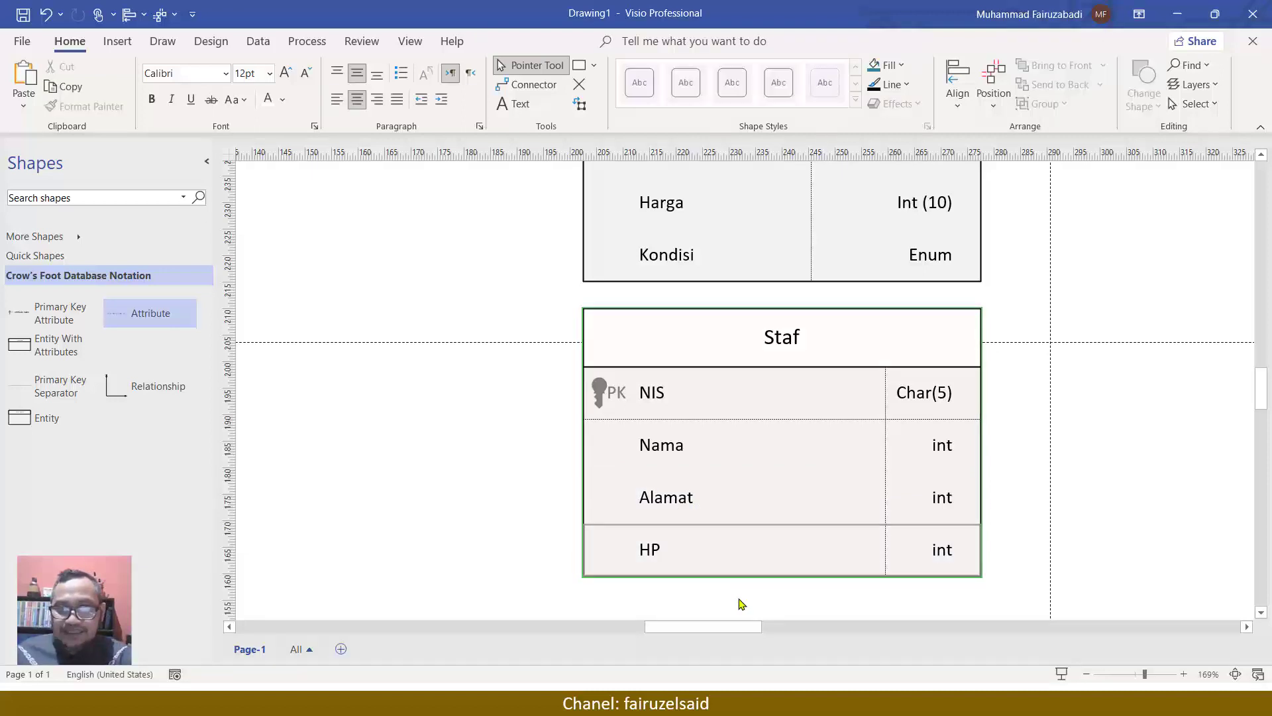
Set the data type of the Nama attribute in Staf to Varchar(50).
double_click(948, 447)
type("Varcha")
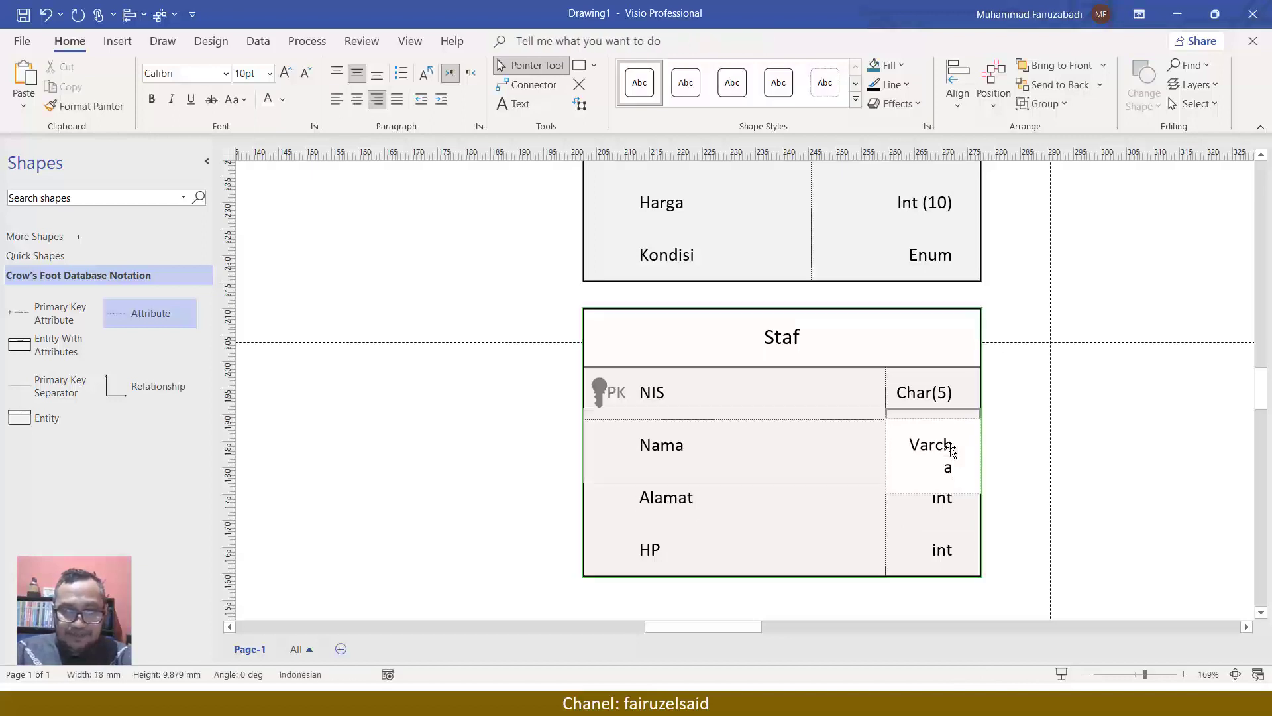
type("r(50)")
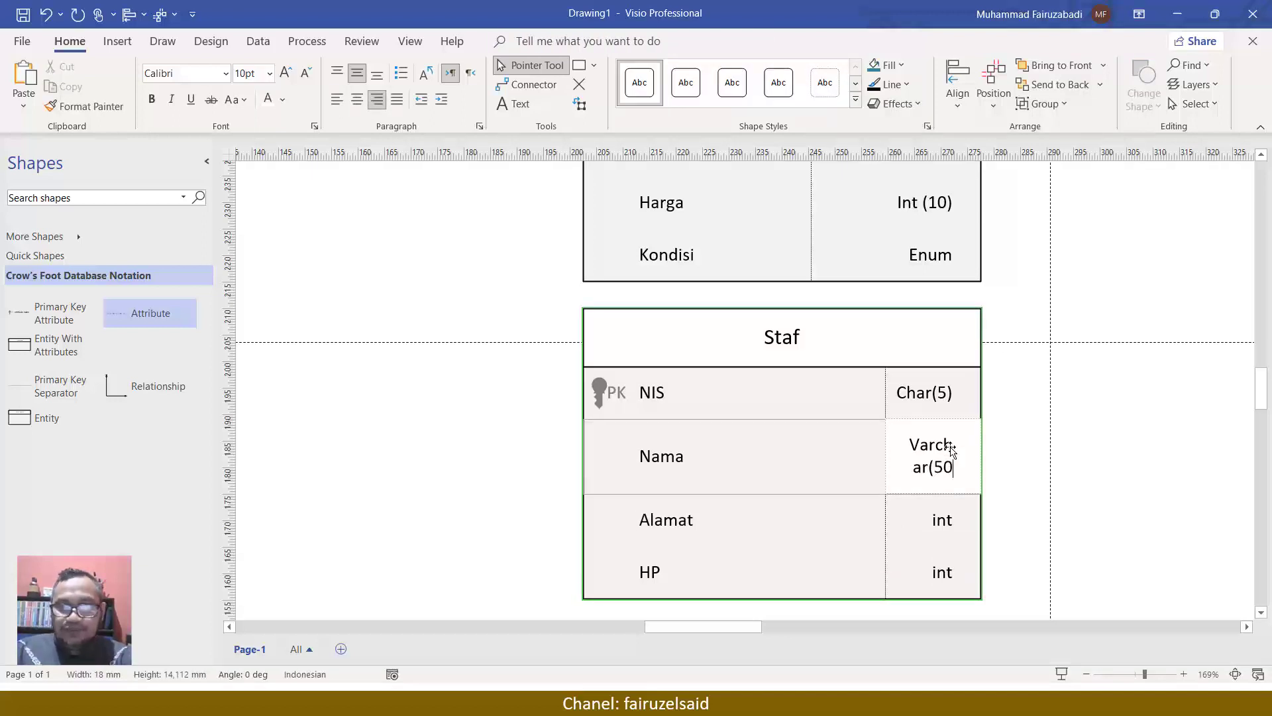
key("Escape")
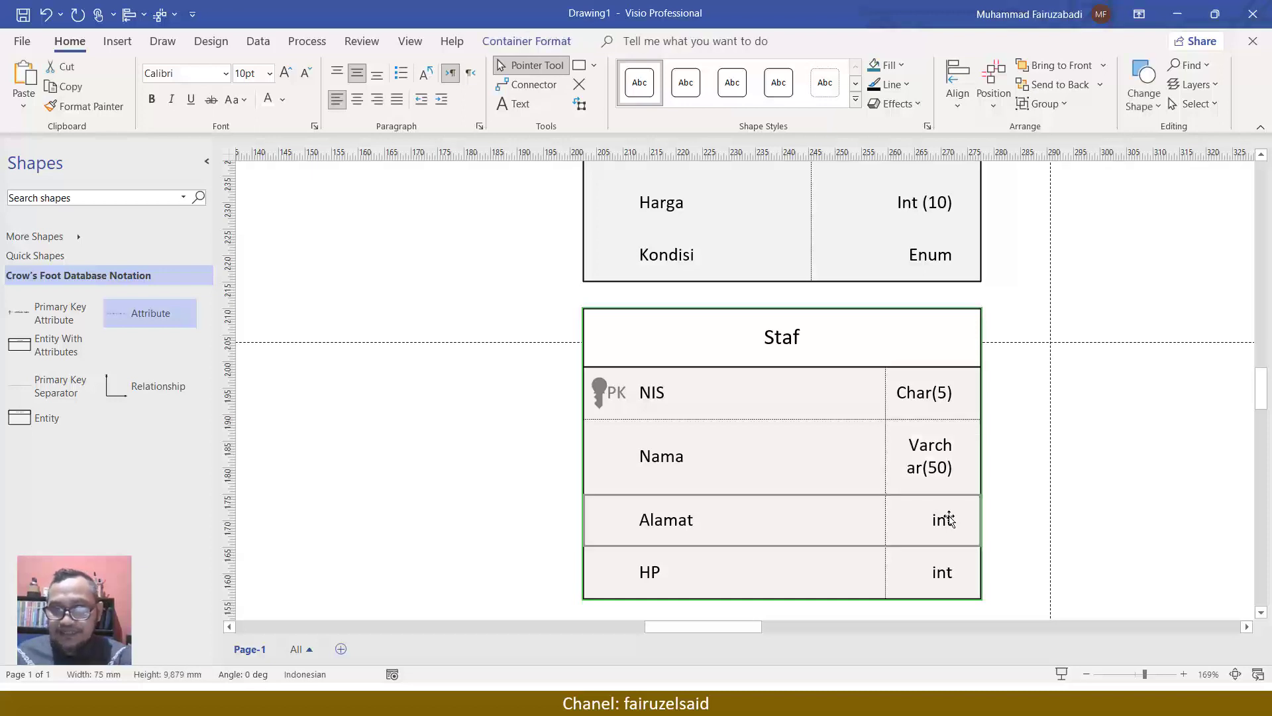
Set the data type of the Alamat attribute in Staf to Varchar(100).
double_click(948, 519)
type("C")
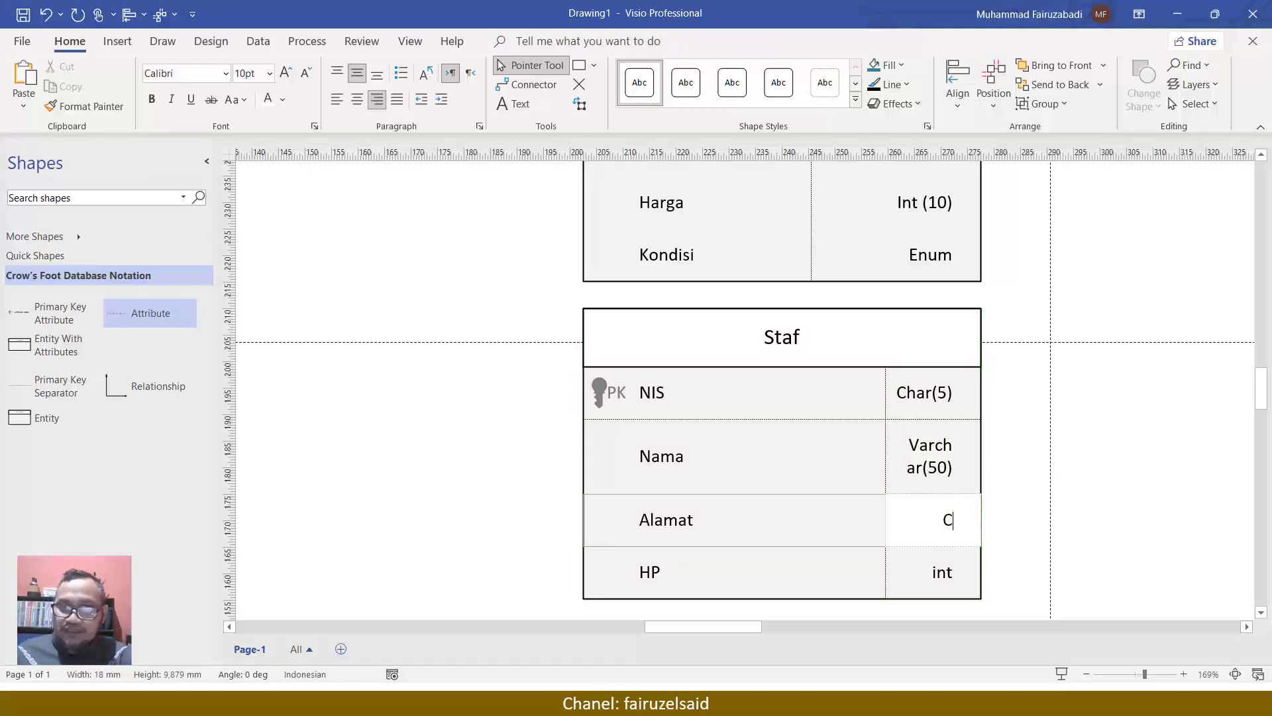
key("BackSpace")
type("Varch")
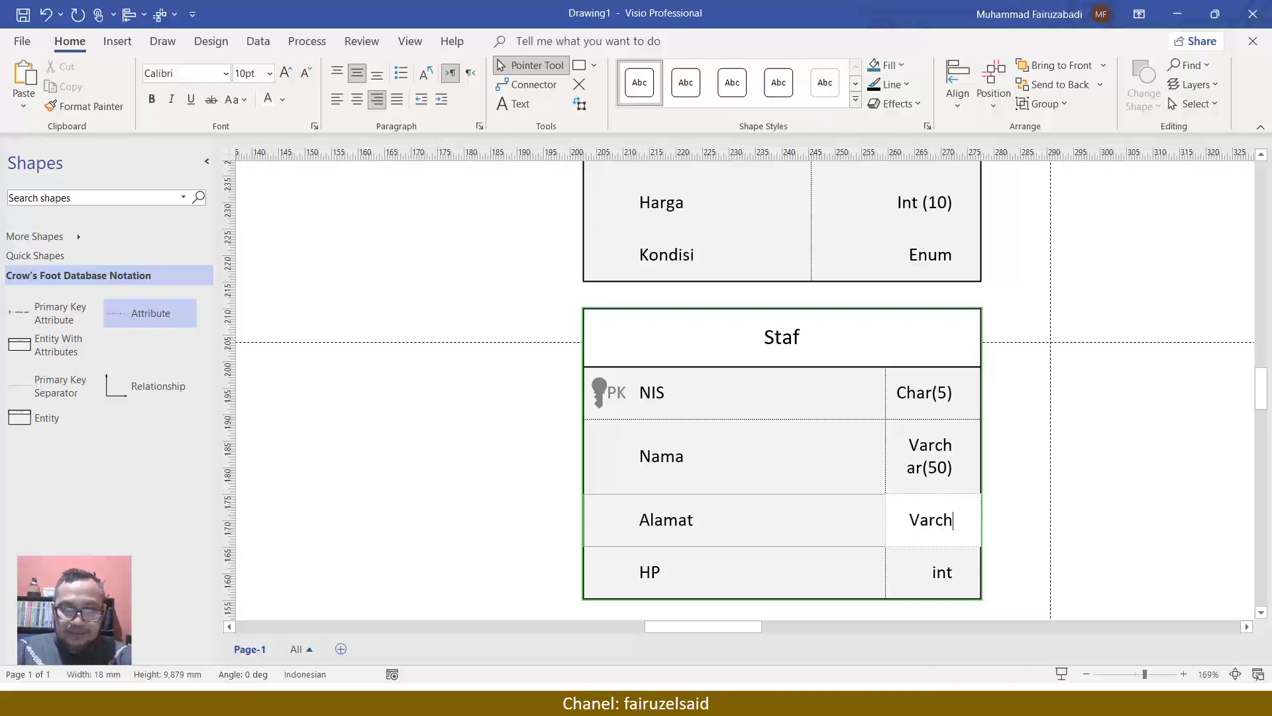
type("ar(100)")
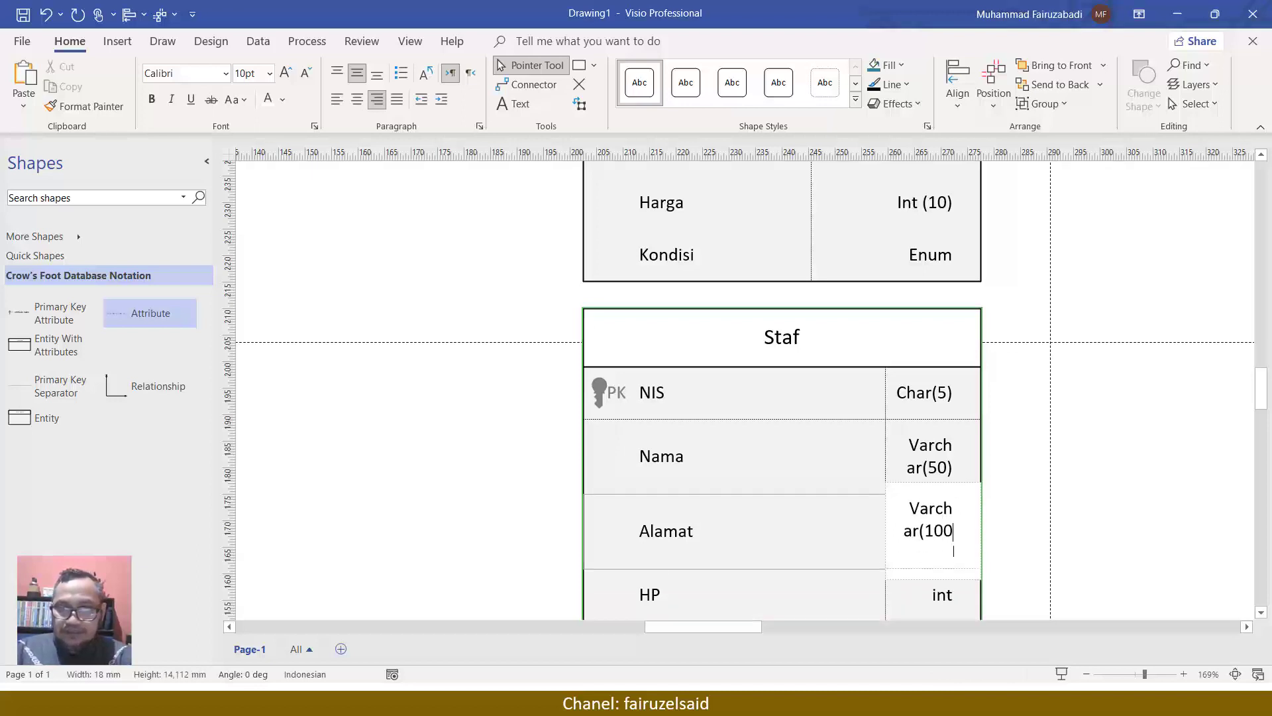
Set the data type of the HP attribute in Staf to Varchar(15).
scroll(947, 524, "down", 3)
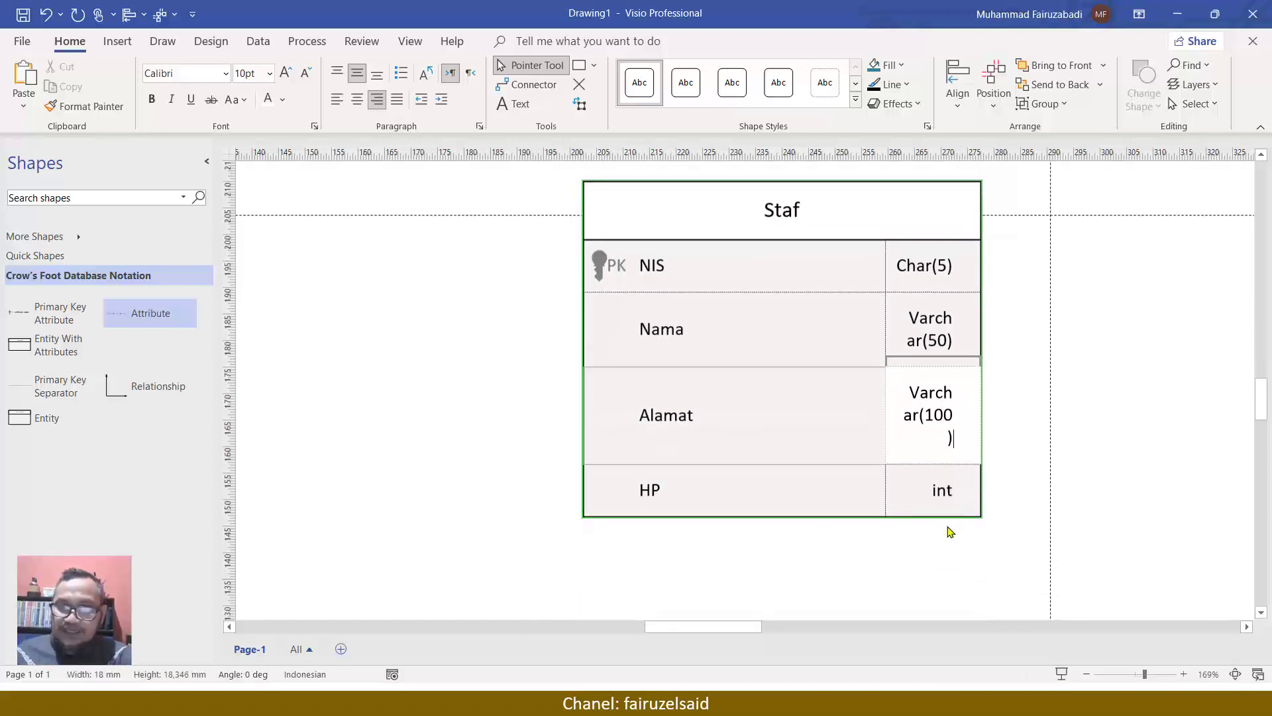
double_click(933, 488)
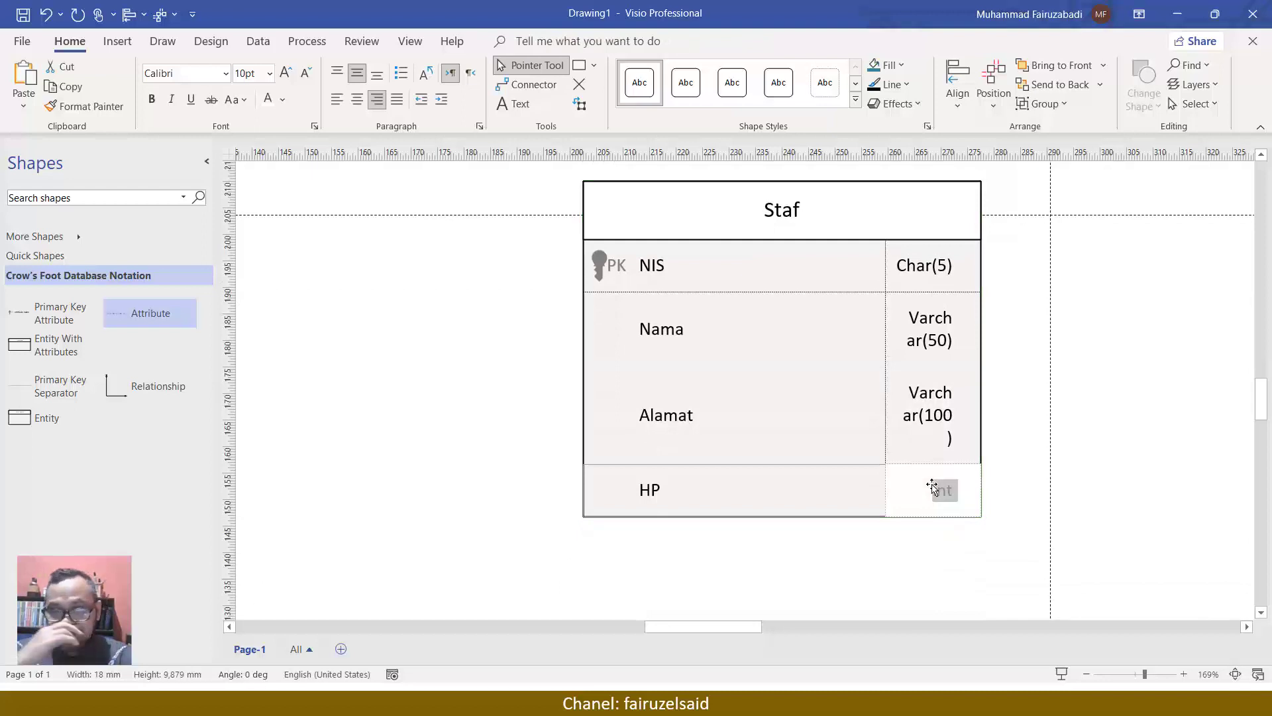
type("VAR")
key("BackSpace")
key("BackSpace")
type("arch")
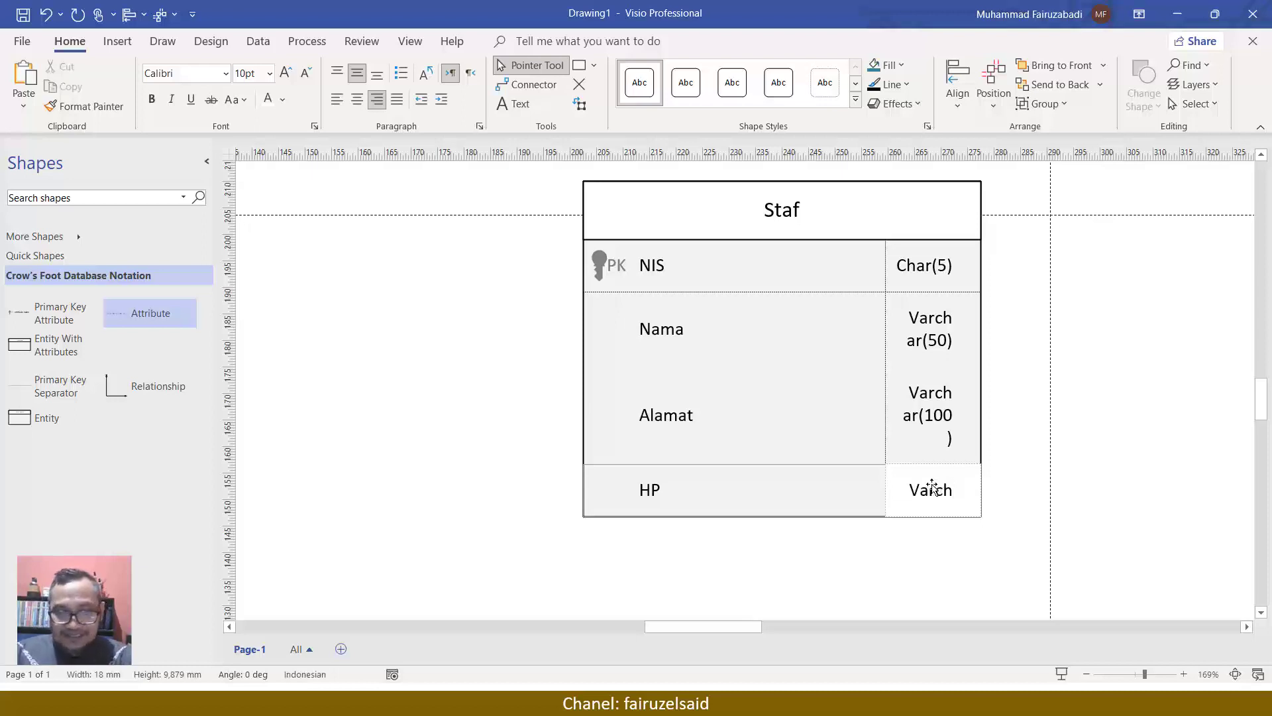
type("a(")
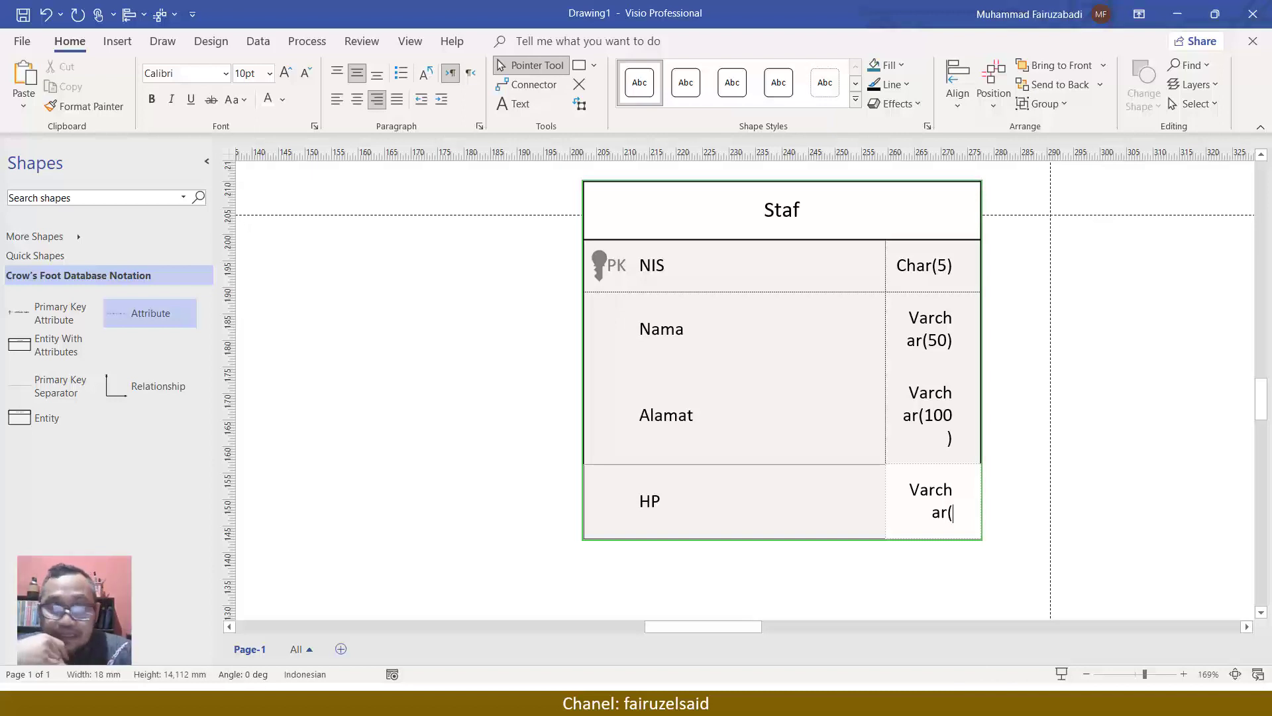
type("1")
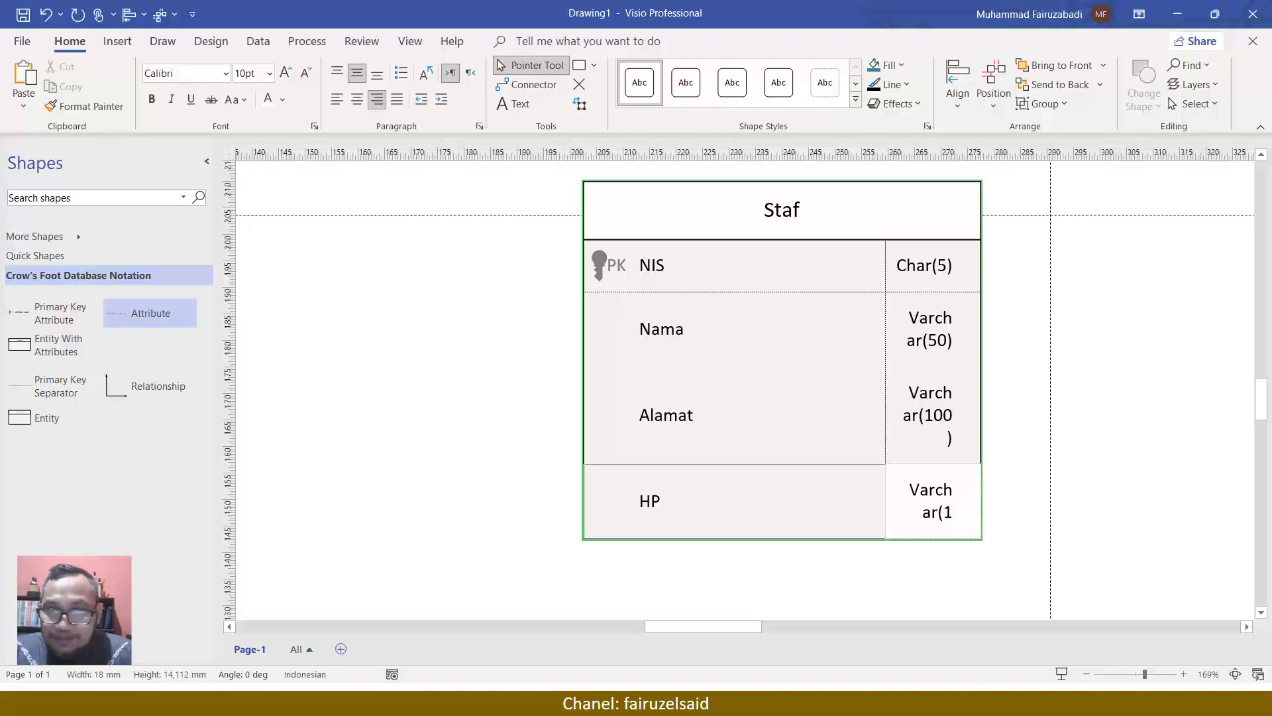
type("5)")
Widen the data type column of the Staf entity so that every type fits on one line.
left_click(823, 426)
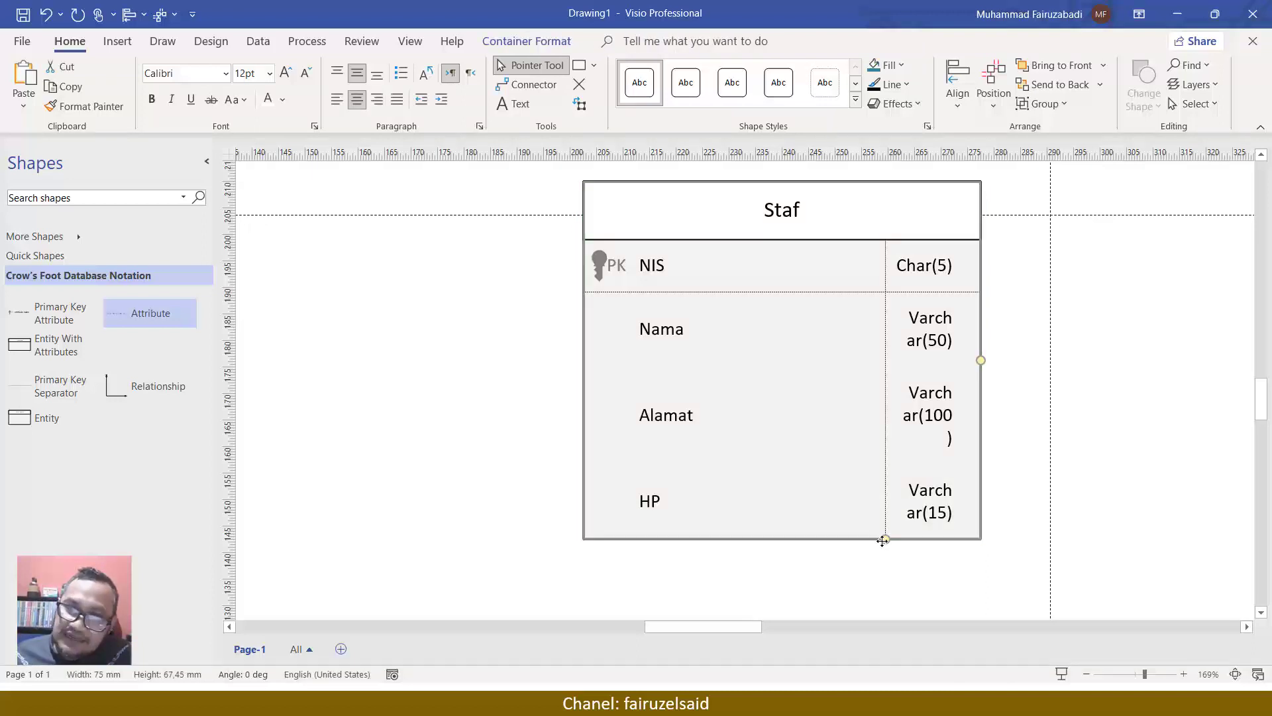
left_click_drag(888, 540, 835, 530)
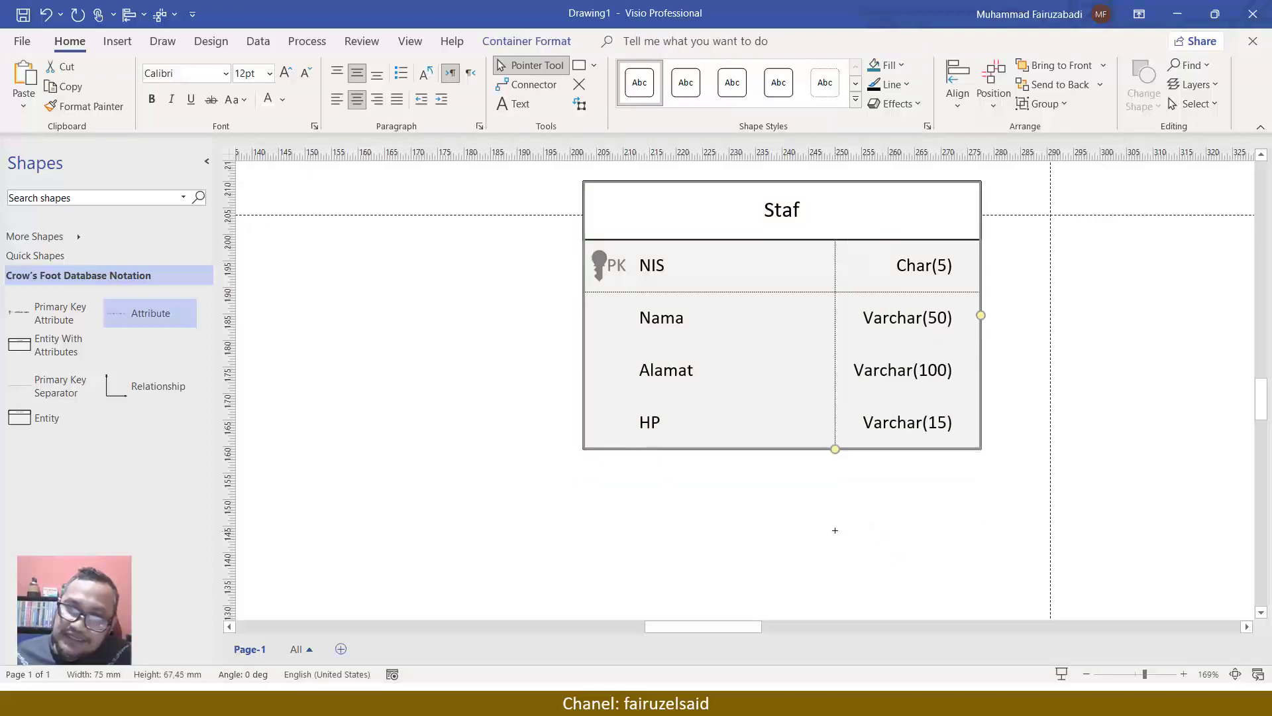
Look over the Staf, Buku and Sirkulasi entities, their key attributes and the links between them.
left_click(821, 626)
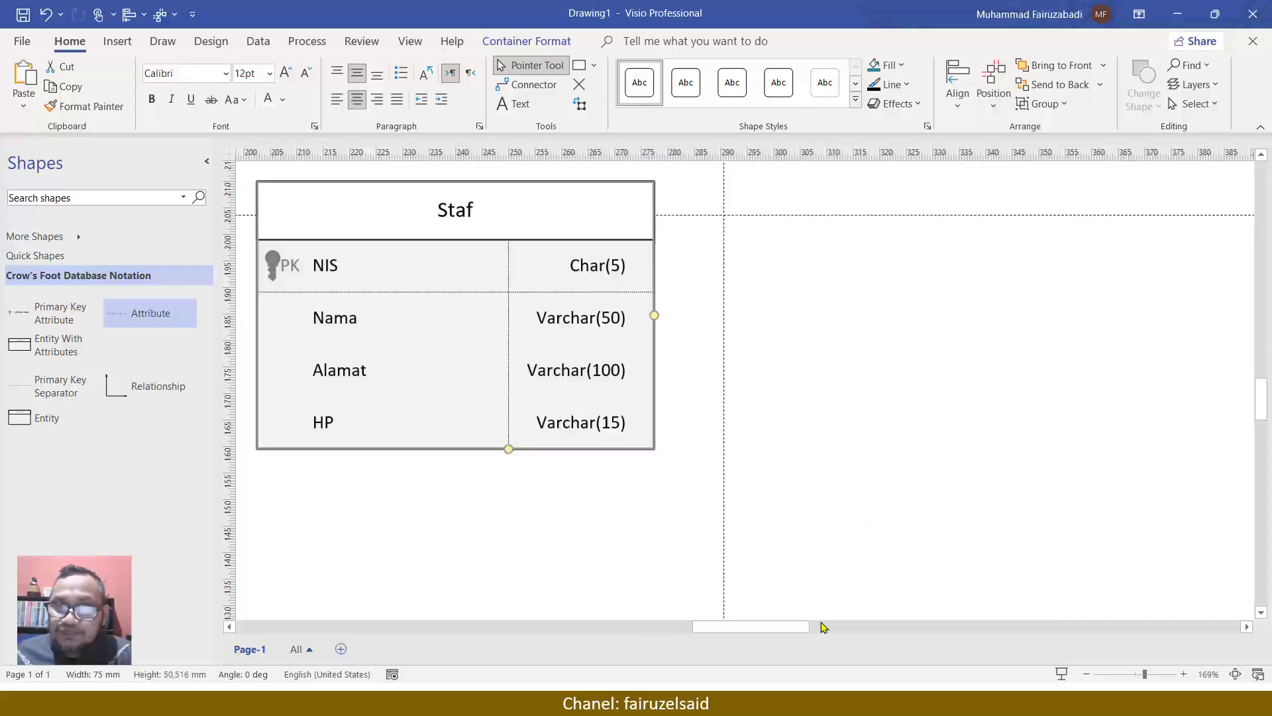
scroll(794, 565, "down", 5)
scroll(794, 565, "up", 5)
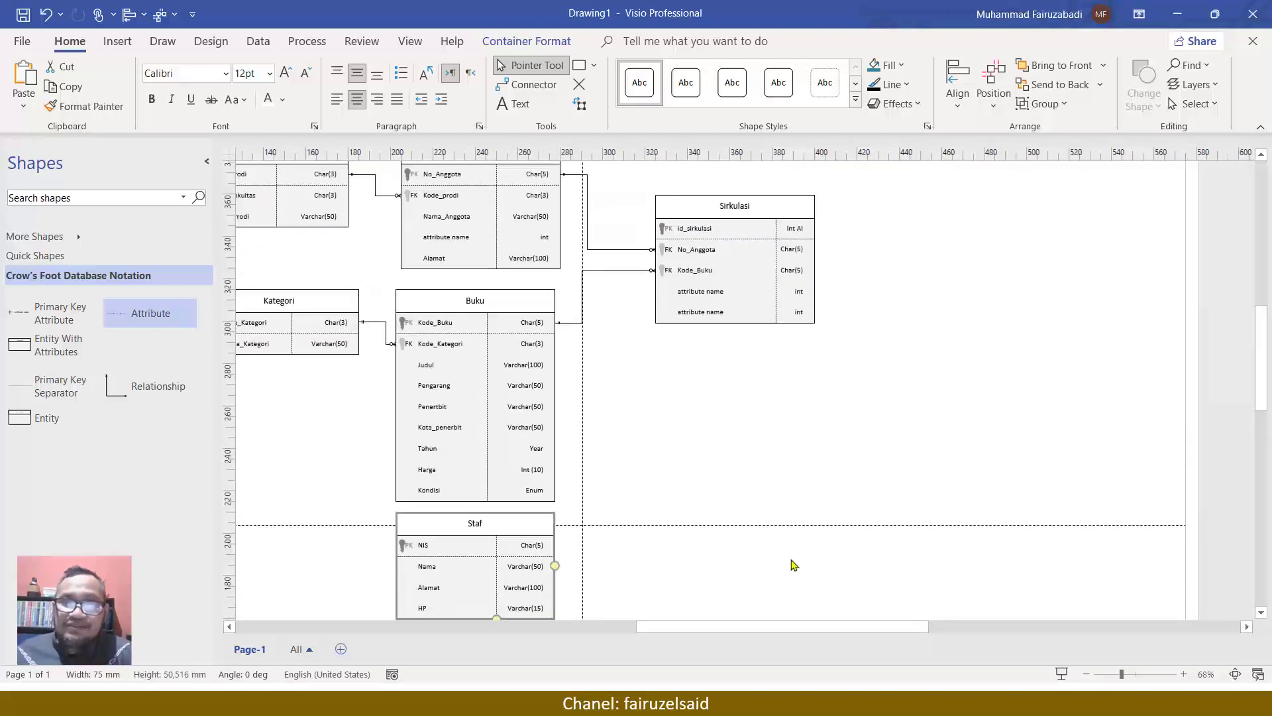
scroll(794, 565, "up", 1)
scroll(762, 565, "down", 2)
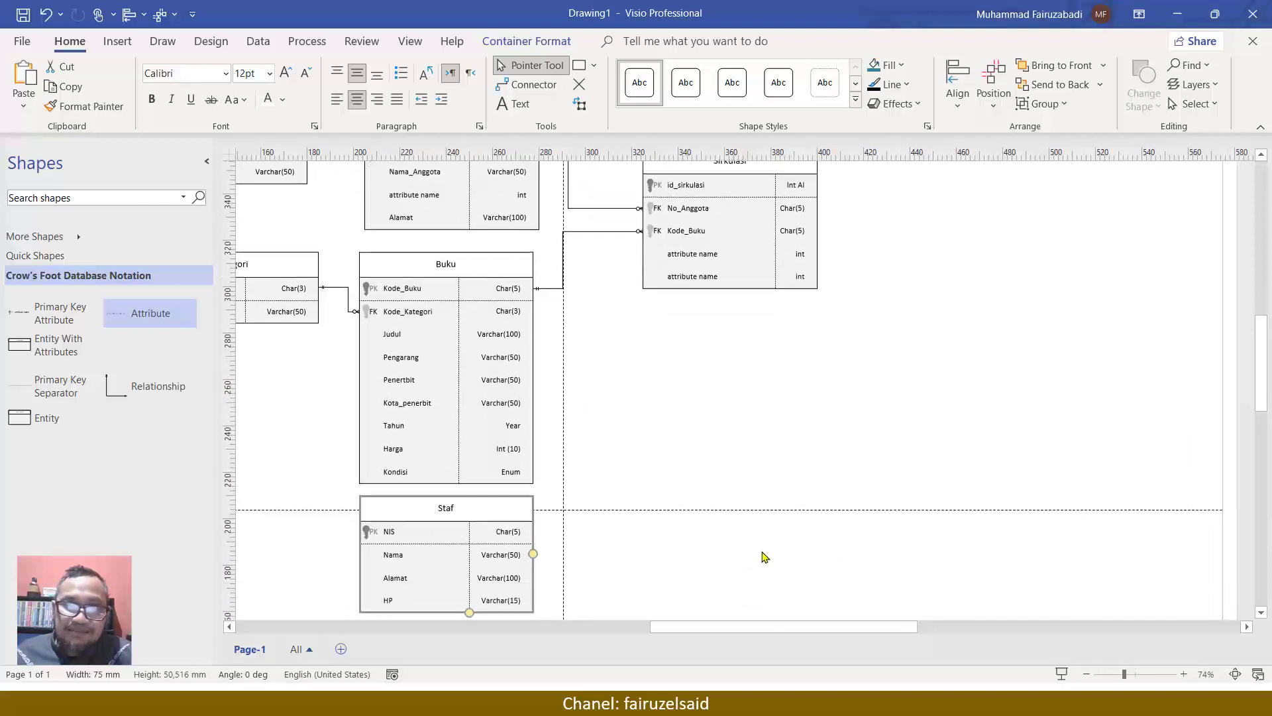
scroll(804, 502, "up", 2)
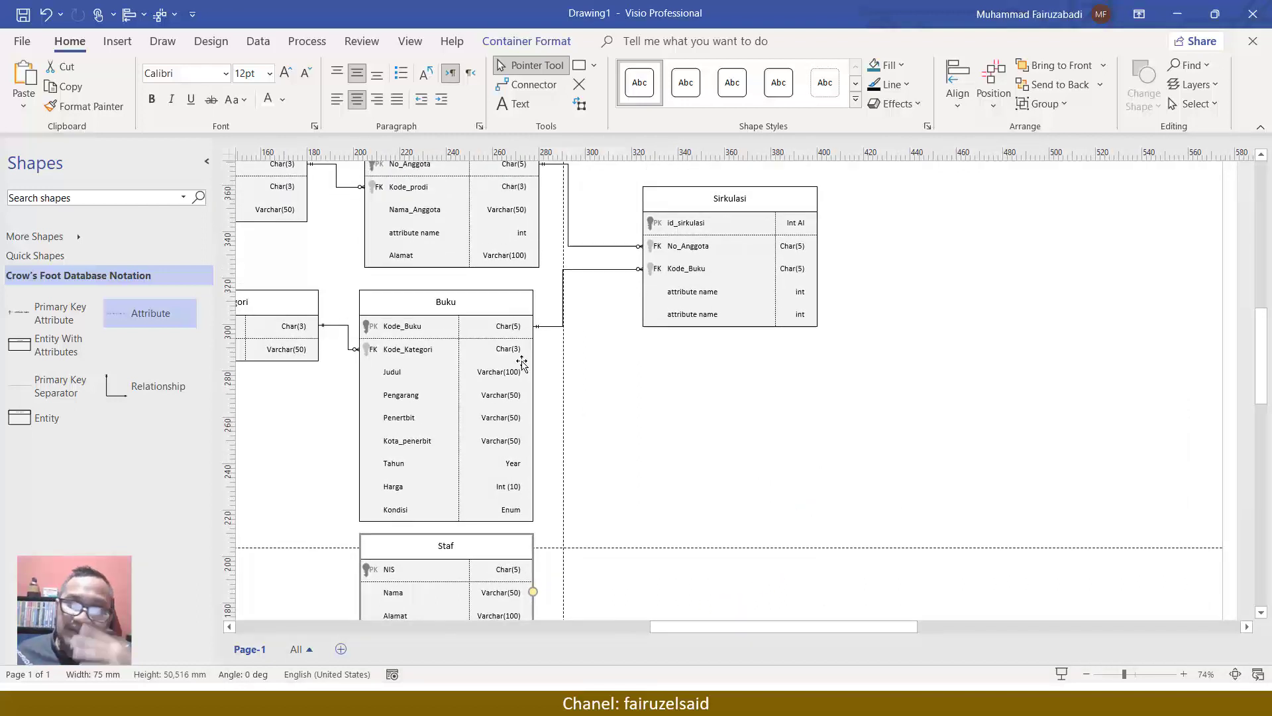
scroll(745, 292, "down", 2)
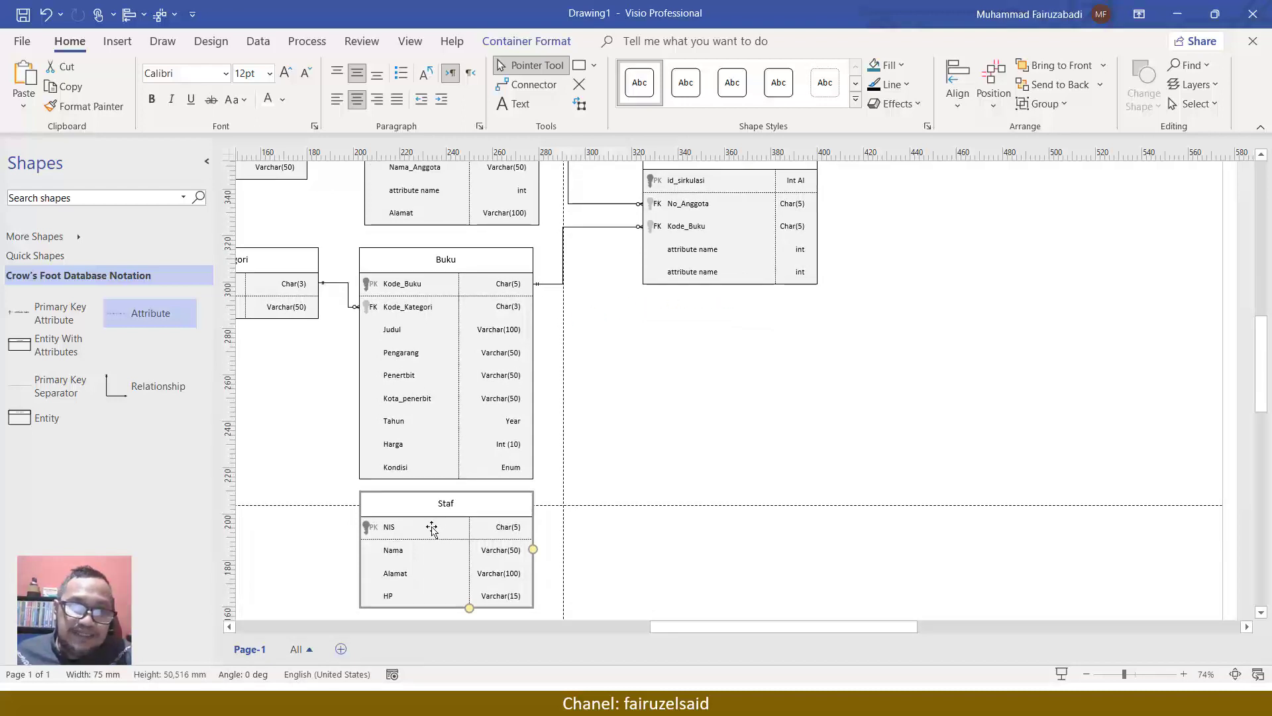
Copy the NIS key attribute from the Staf entity into the Sirkulasi entity.
left_click(392, 527)
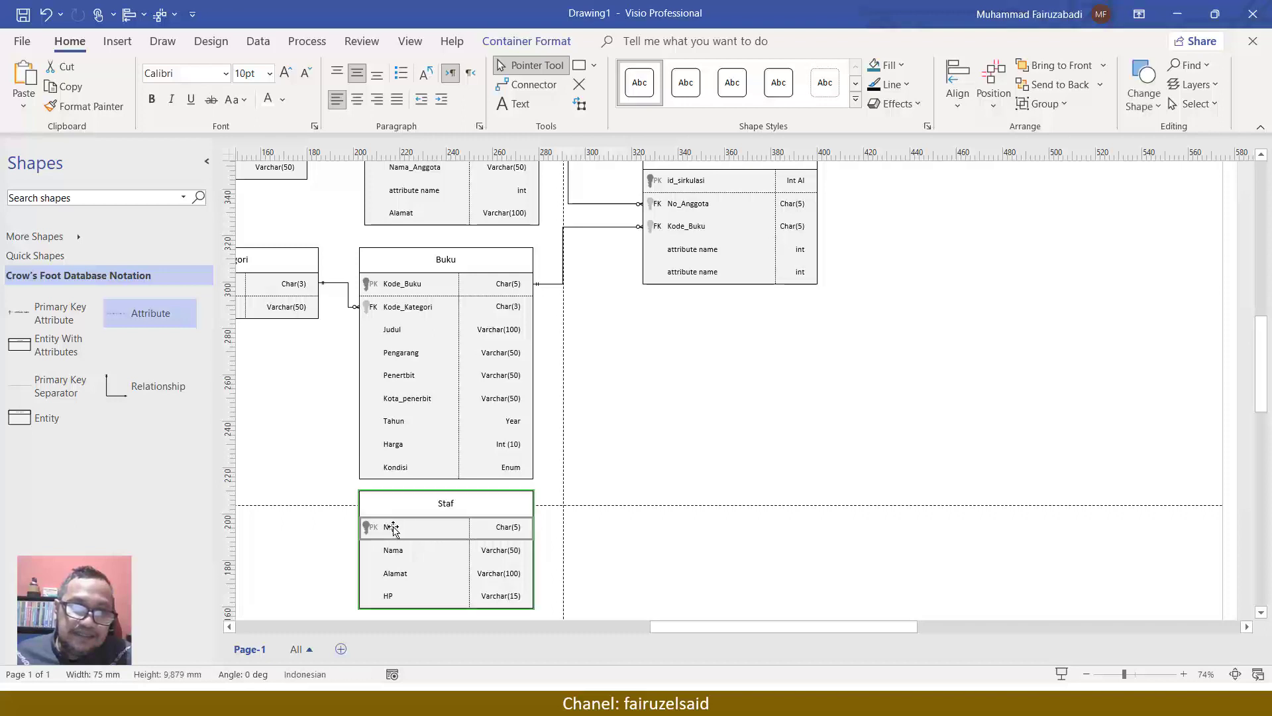
left_click(771, 252)
key("ctrl+v")
scroll(767, 252, "up", 1)
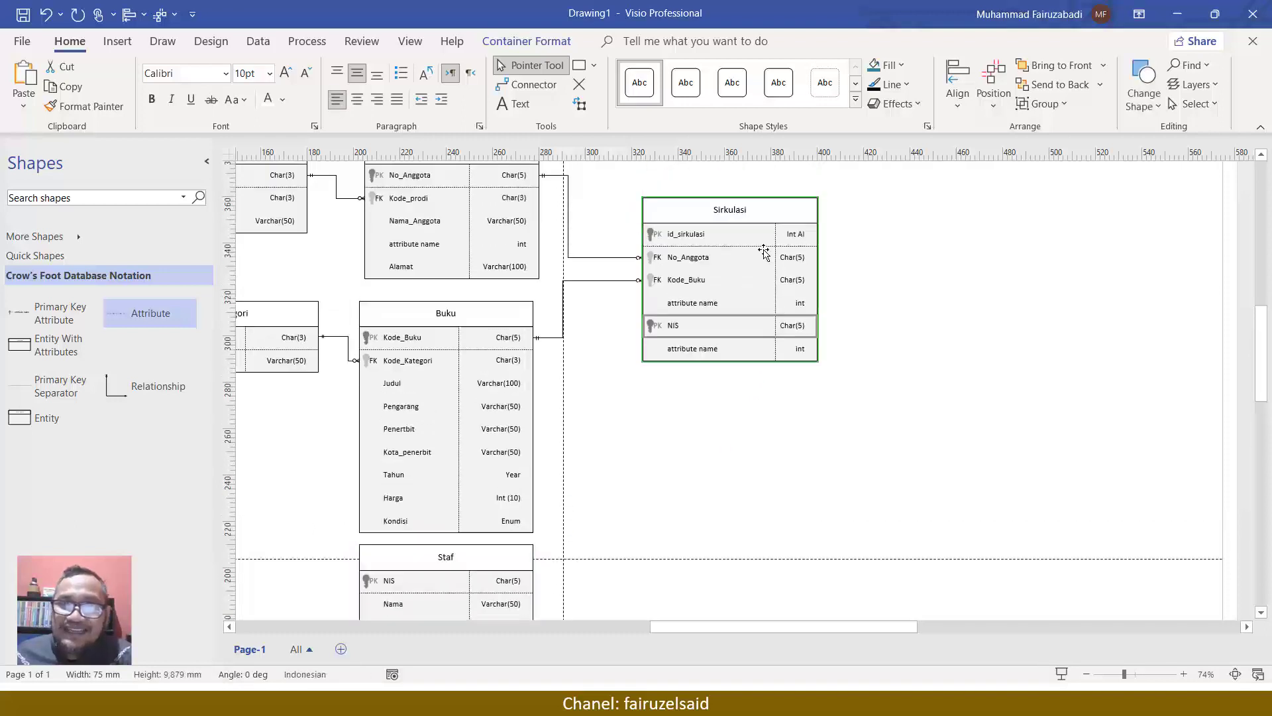
mouse_move(714, 351)
left_mouse_down()
mouse_move(710, 325)
mouse_move(711, 371)
left_mouse_up()
Move the NIS attribute in Sirkulasi directly below Kode_Buku.
scroll(710, 369, "up", 2)
scroll(688, 364, "up", 3)
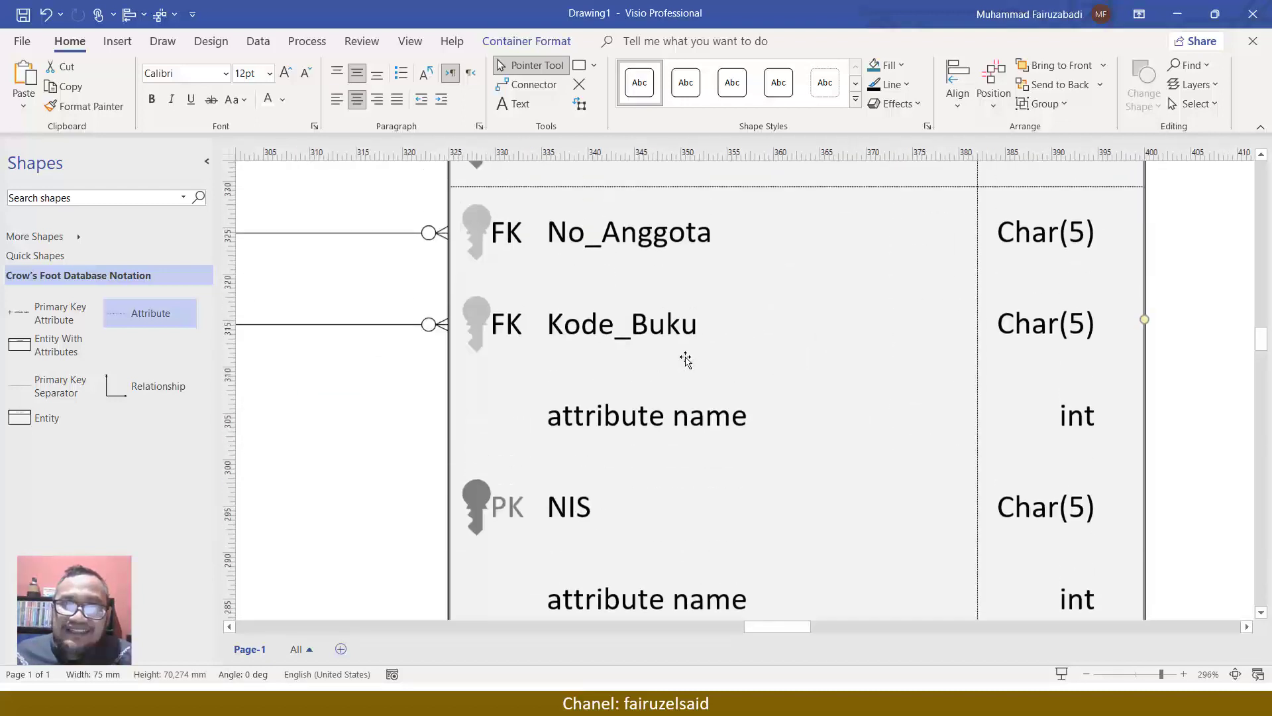
scroll(638, 301, "up", 1)
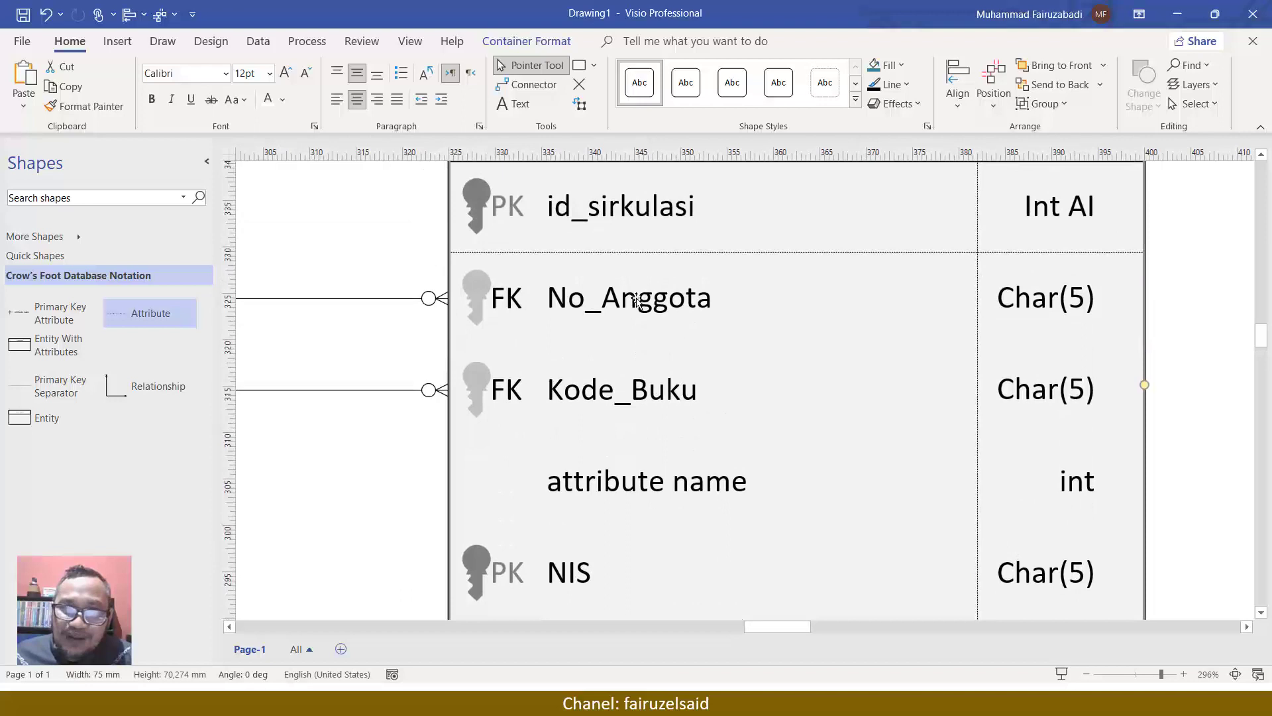
left_click(628, 306)
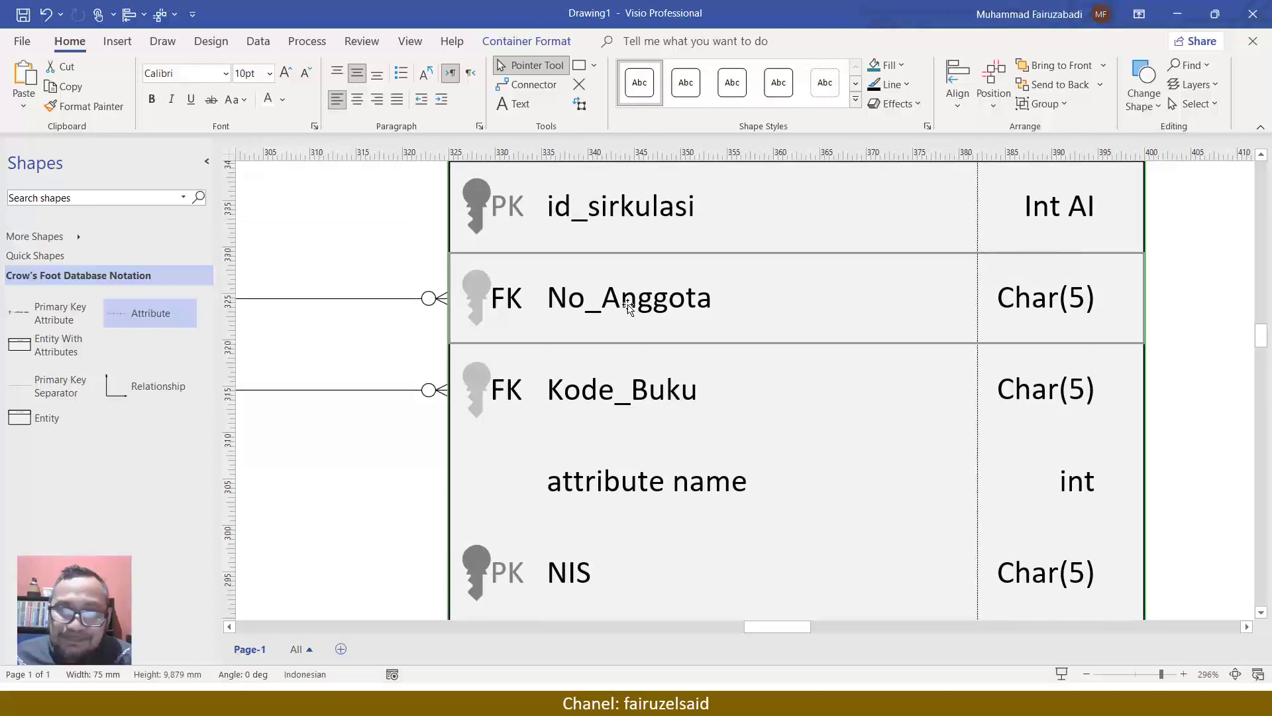
left_click(630, 389)
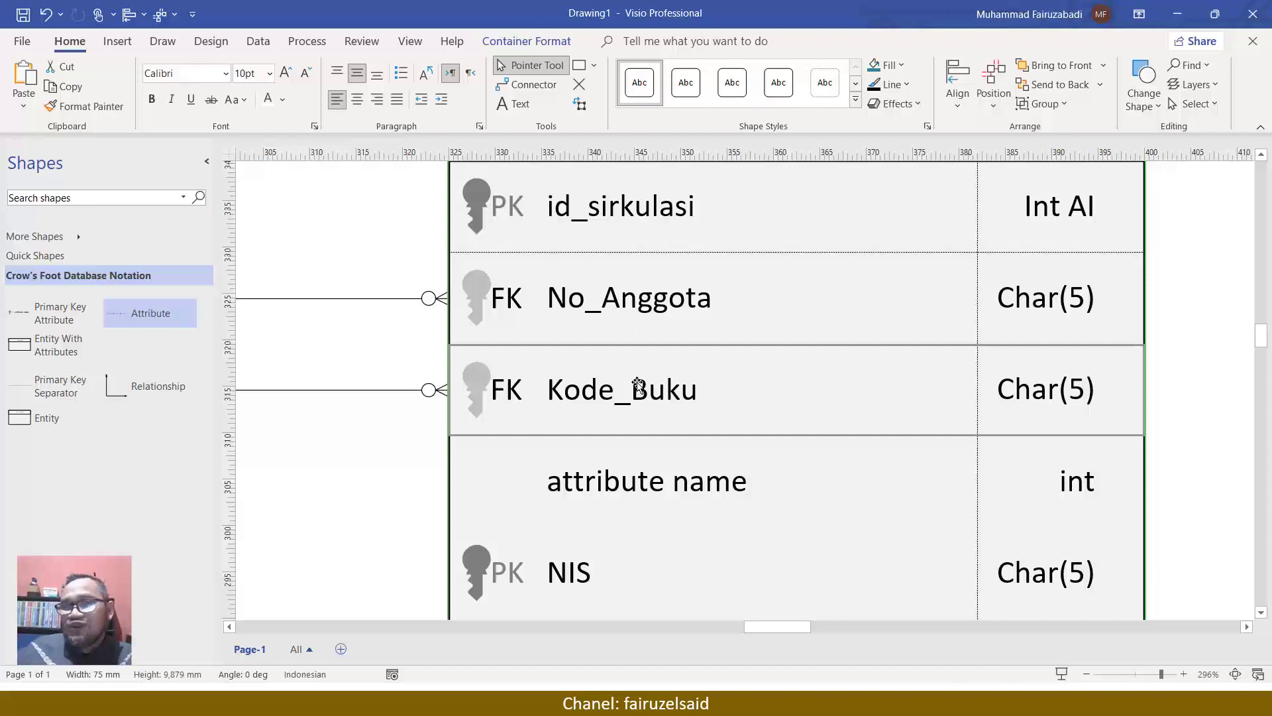
left_click(581, 576)
left_click_drag(581, 575, 581, 493)
Change the NIS attribute in Sirkulasi from a primary key to a foreign key.
left_click(648, 303)
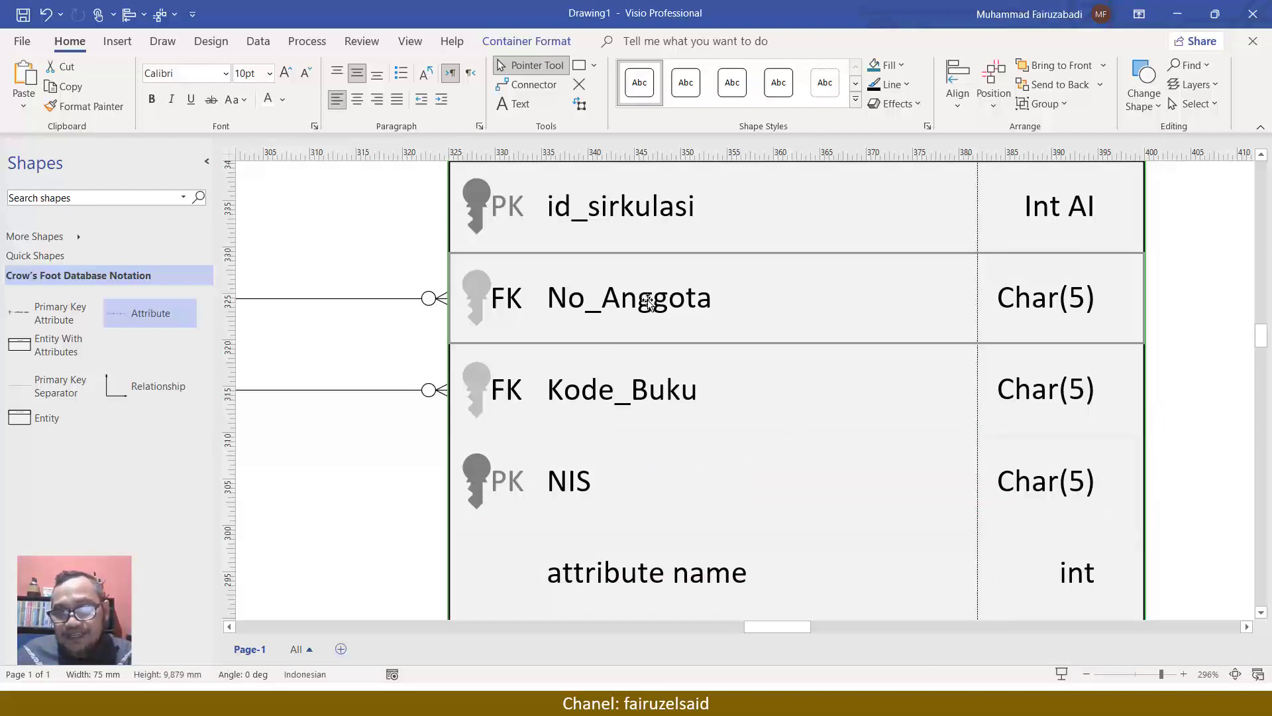
left_click(646, 396)
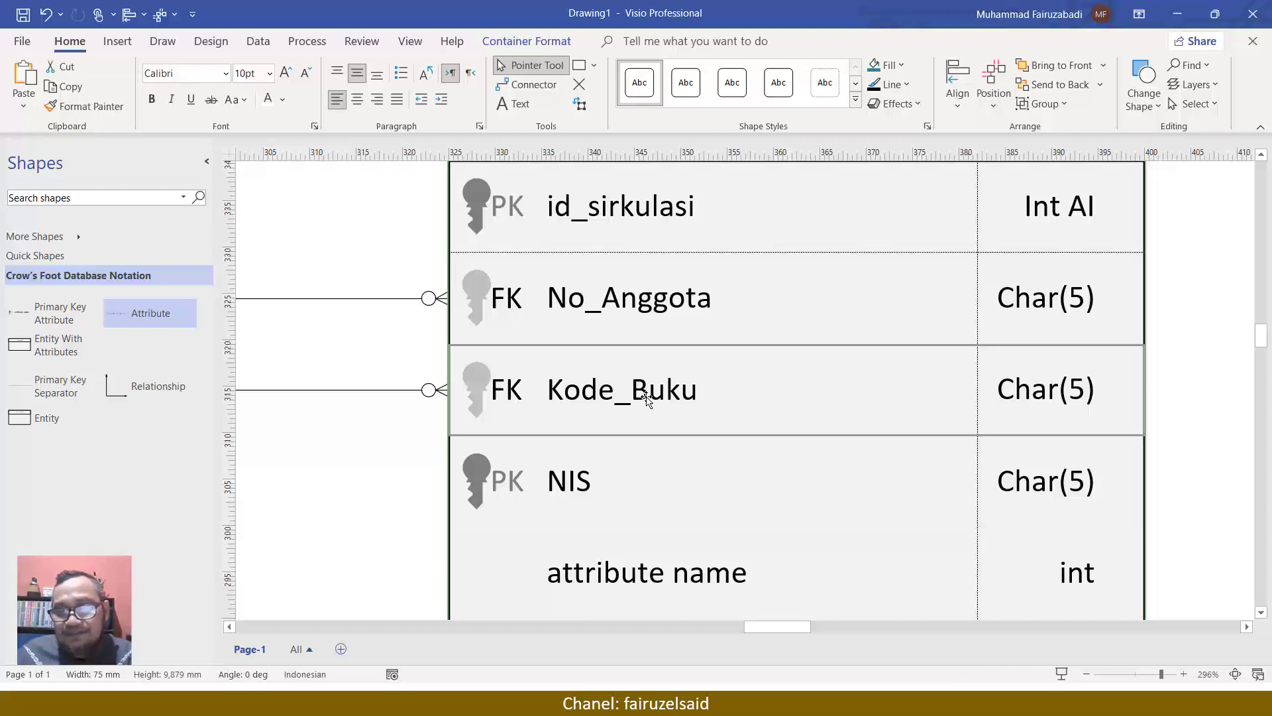
left_click(562, 480)
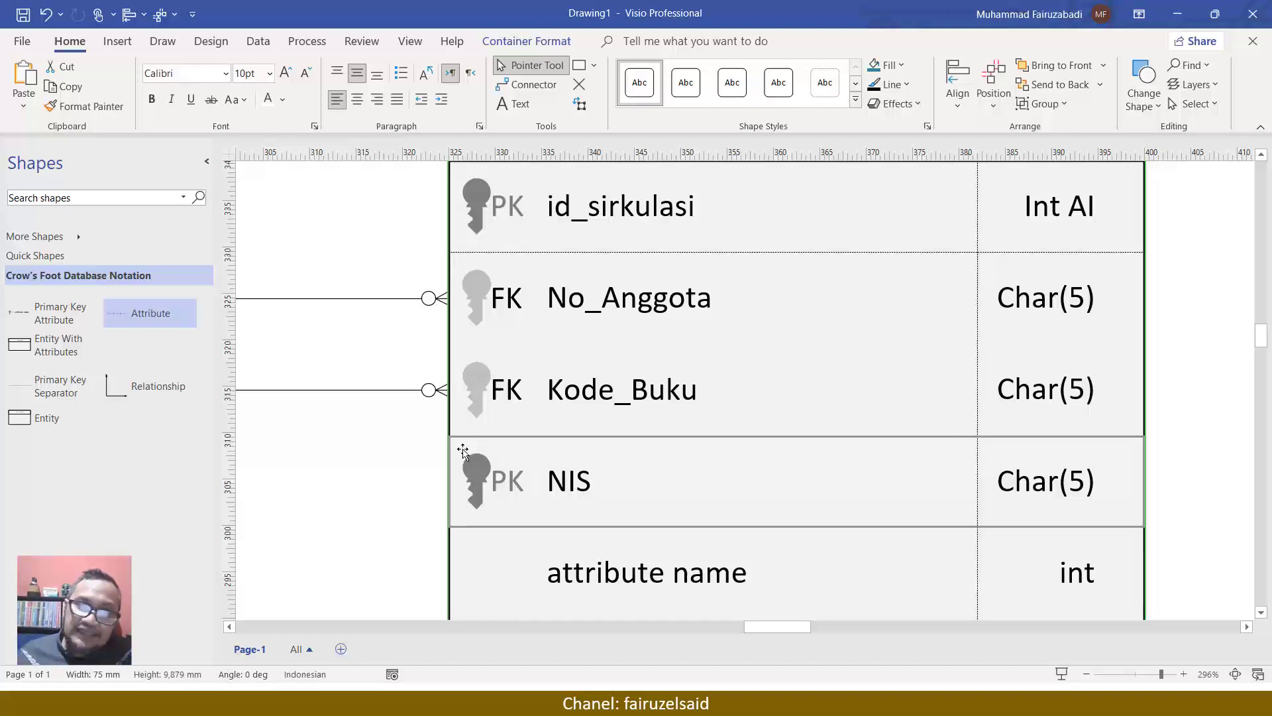
right_click(477, 472)
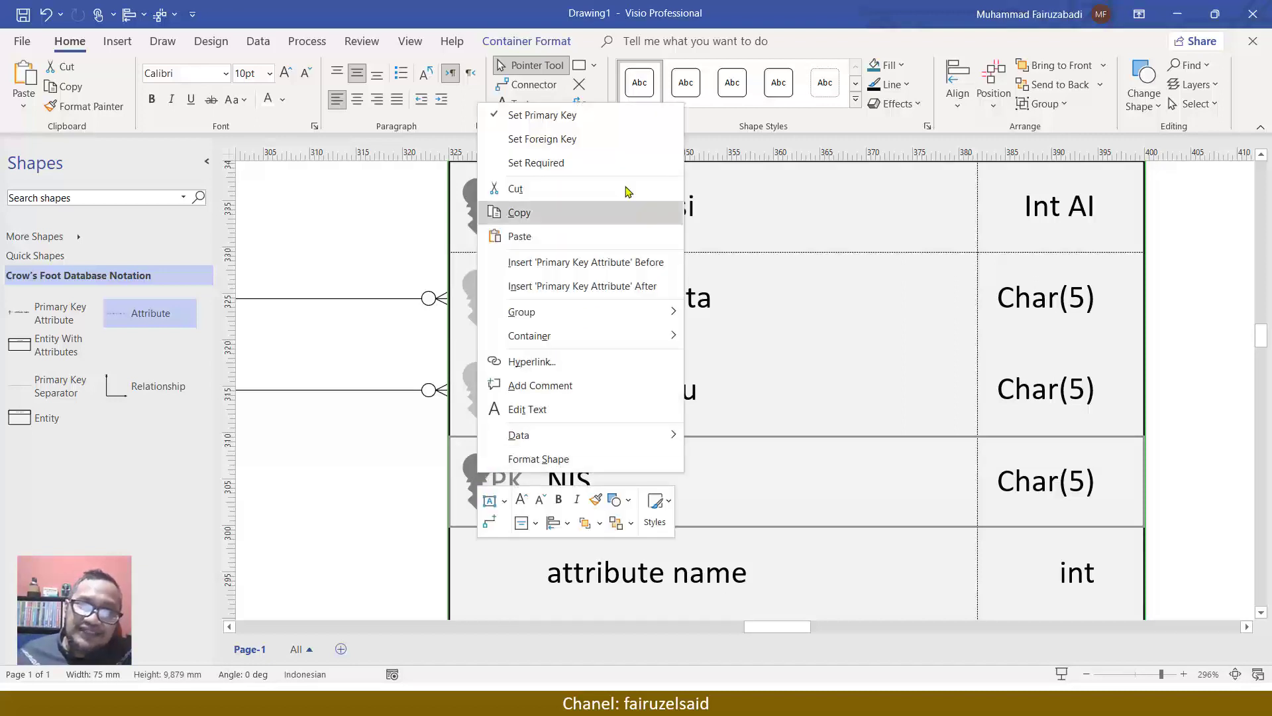
left_click(583, 139)
right_click(493, 471)
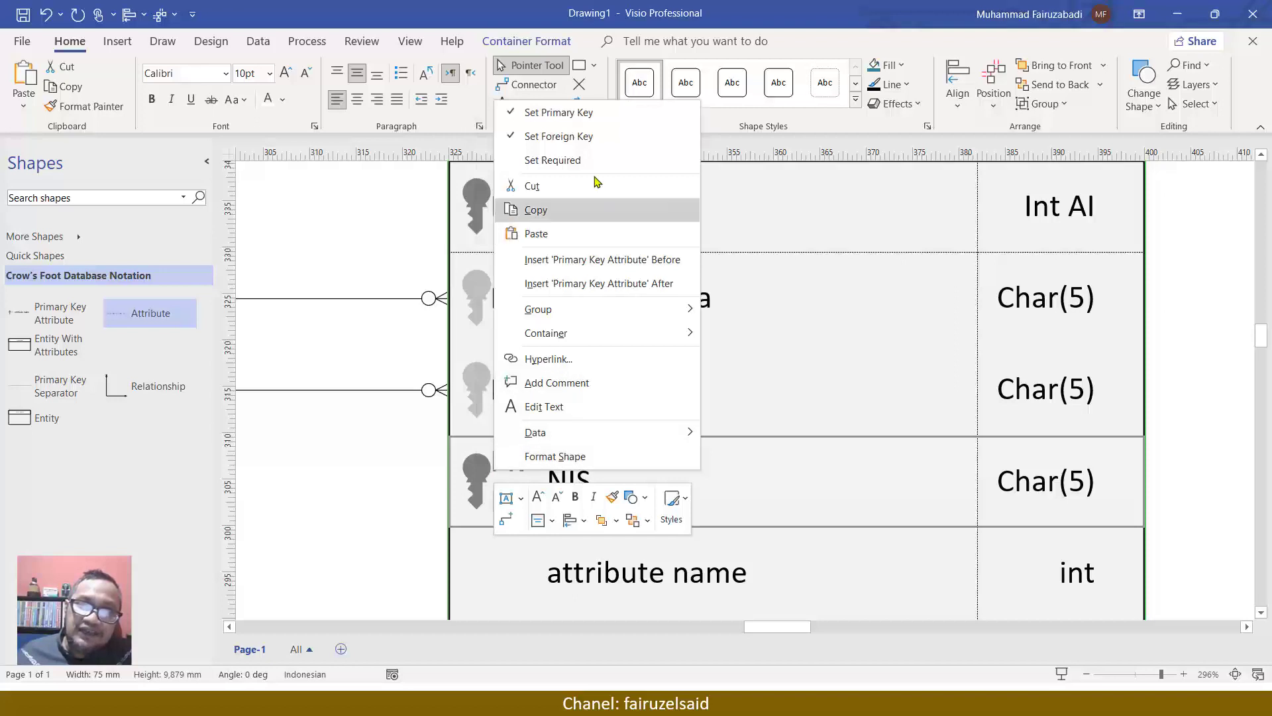
left_click(585, 111)
Rename the blank attribute below NIS to Tanggal_Pinjam and set its data type to Date.
scroll(805, 330, "down", 2)
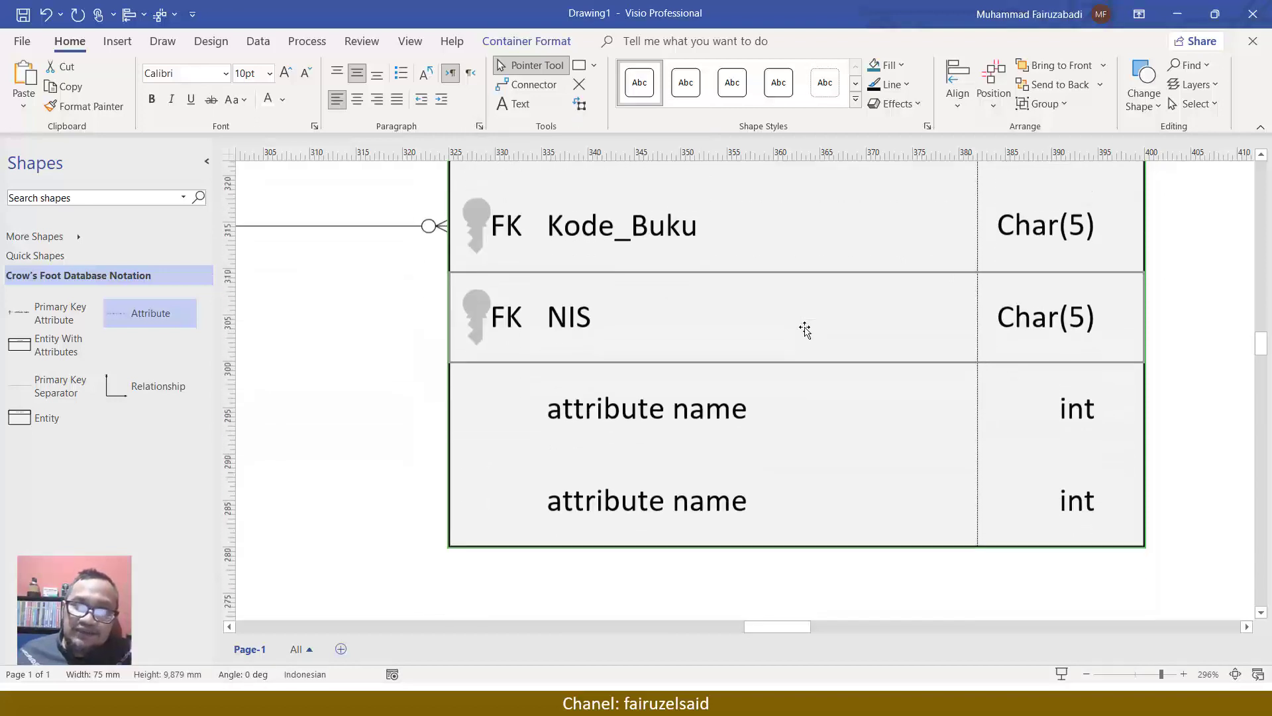
double_click(697, 408)
triple_click(697, 409)
type("Ta")
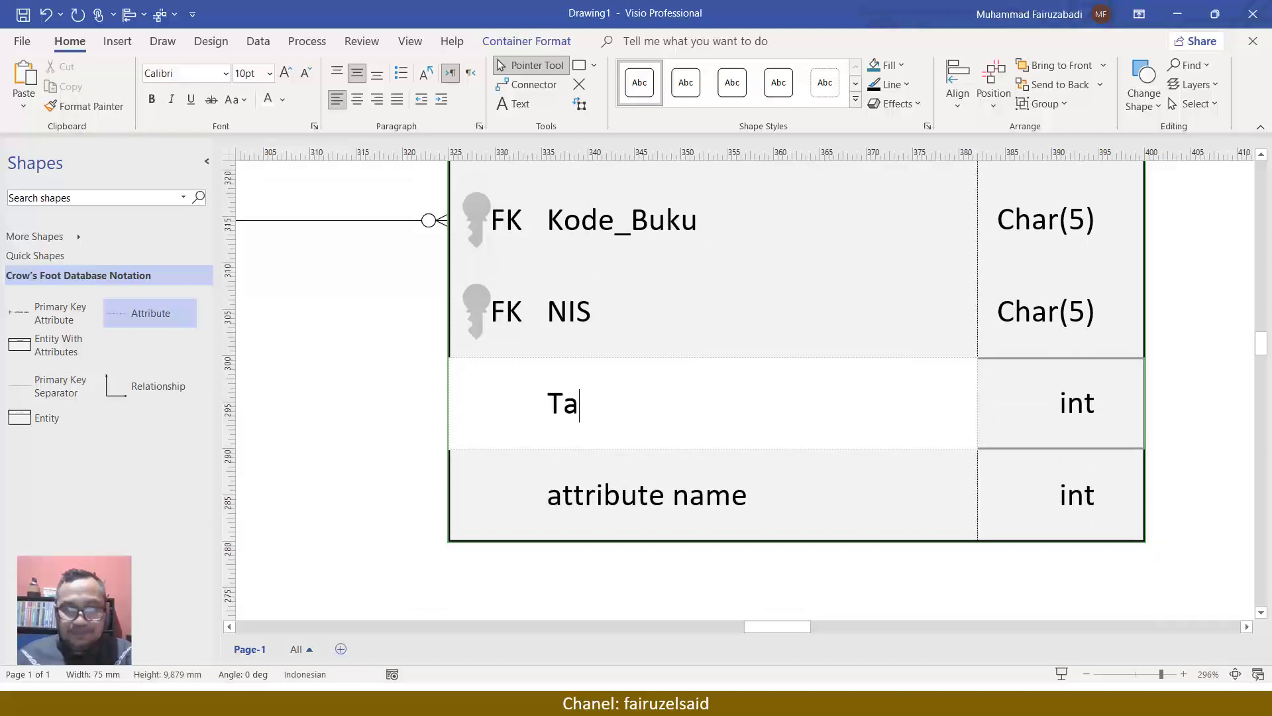
type("nggal_Pinjam")
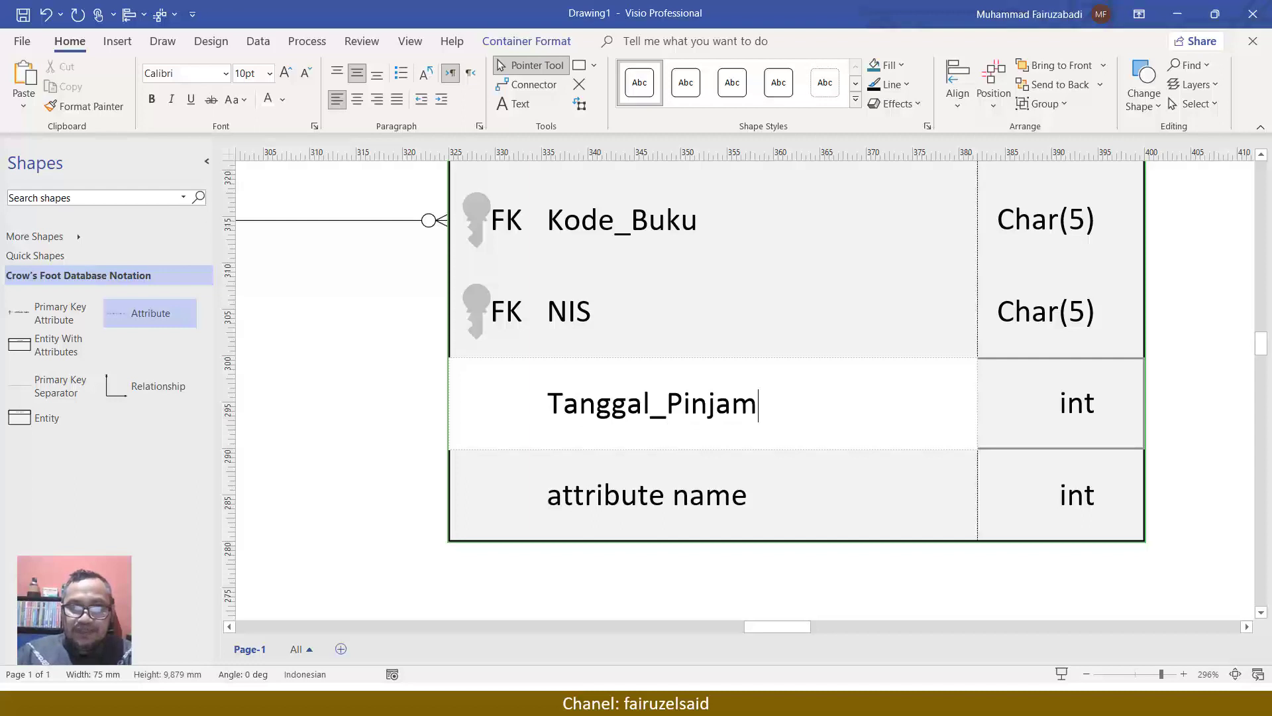
double_click(1077, 418)
type("Date")
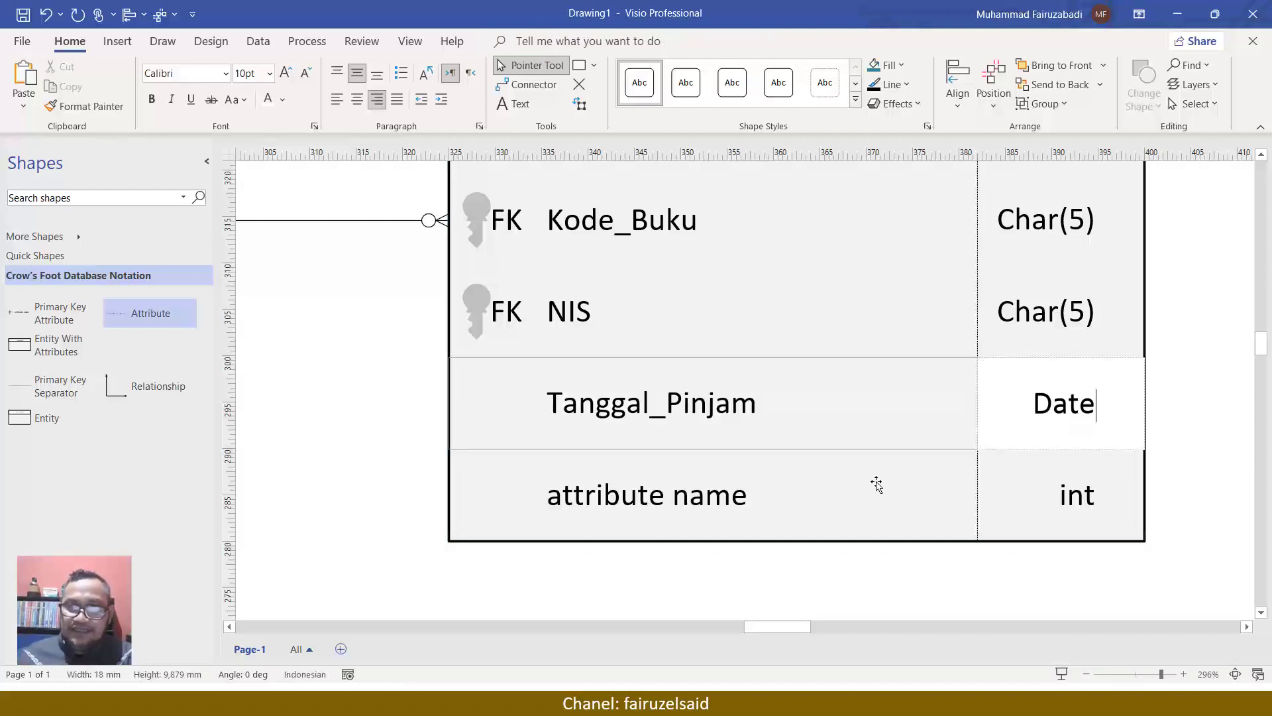
Rename the attribute below Tanggal_Pinjam to Tanggal_Kembali.
double_click(738, 510)
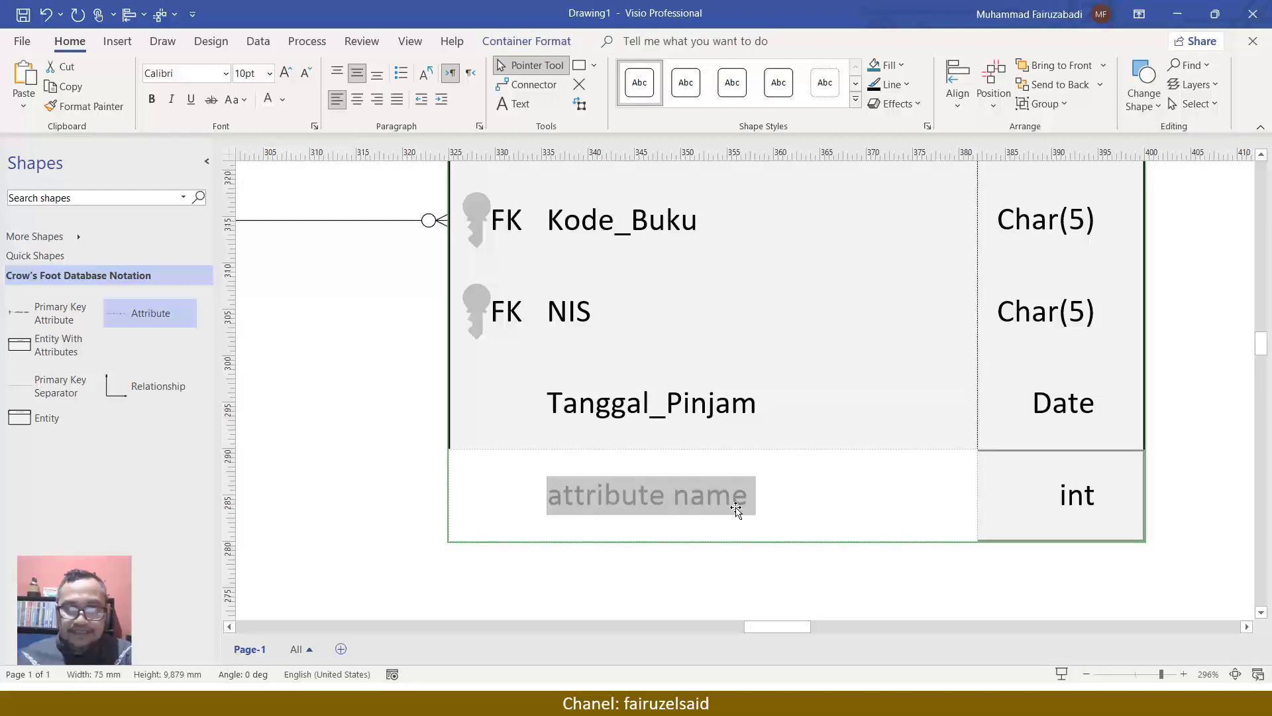
type("T")
type("ng")
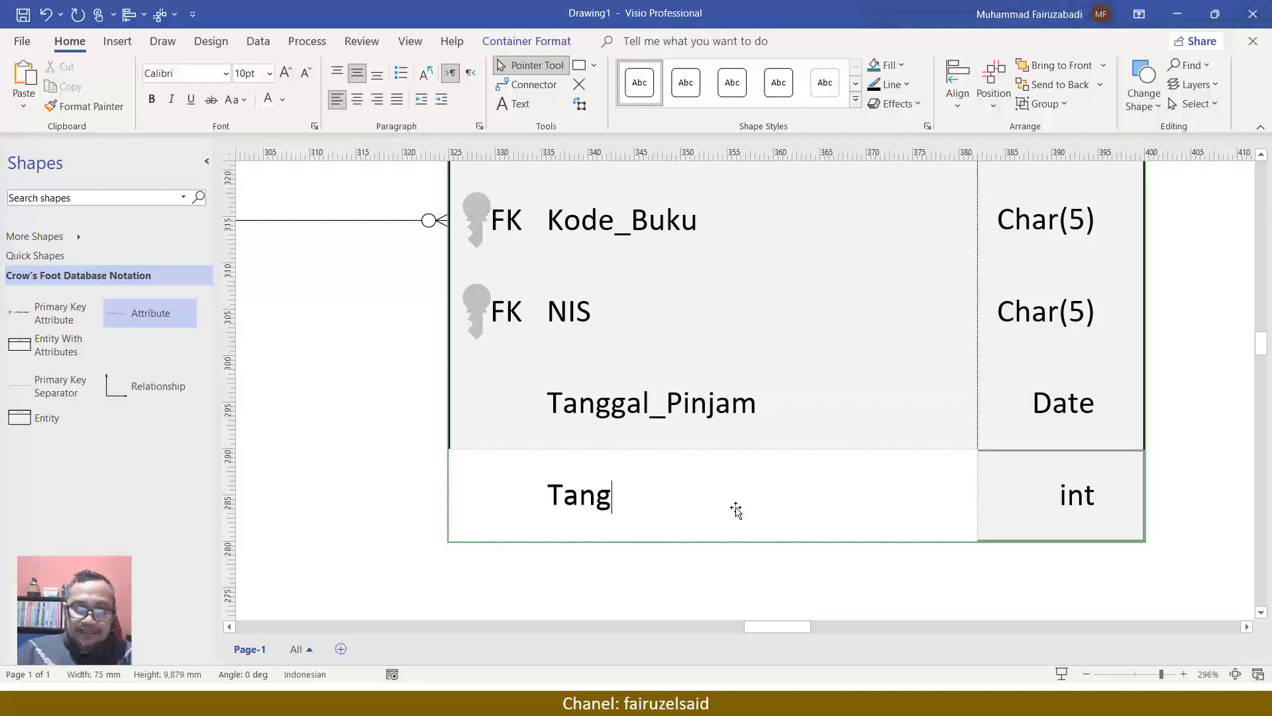
type("gal_Kembali")
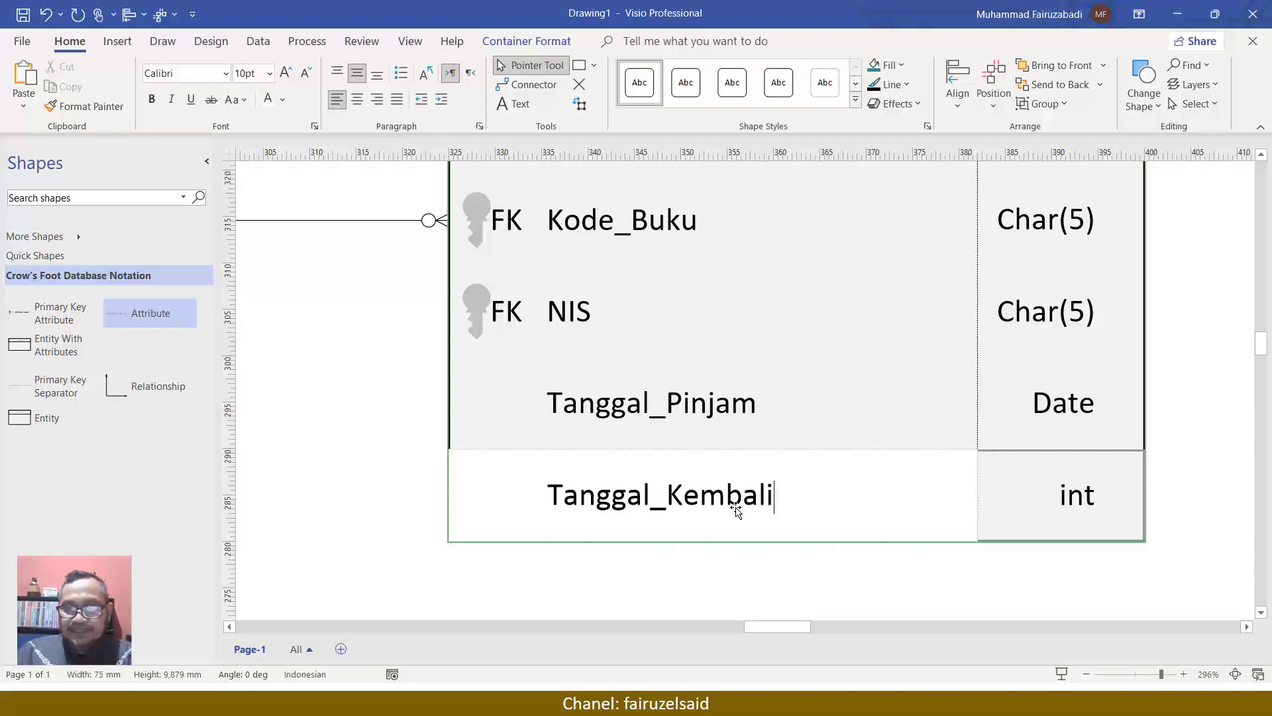
Set the data type of the Tanggal_Kembali attribute in Sirkulasi to Date.
left_click(1093, 491)
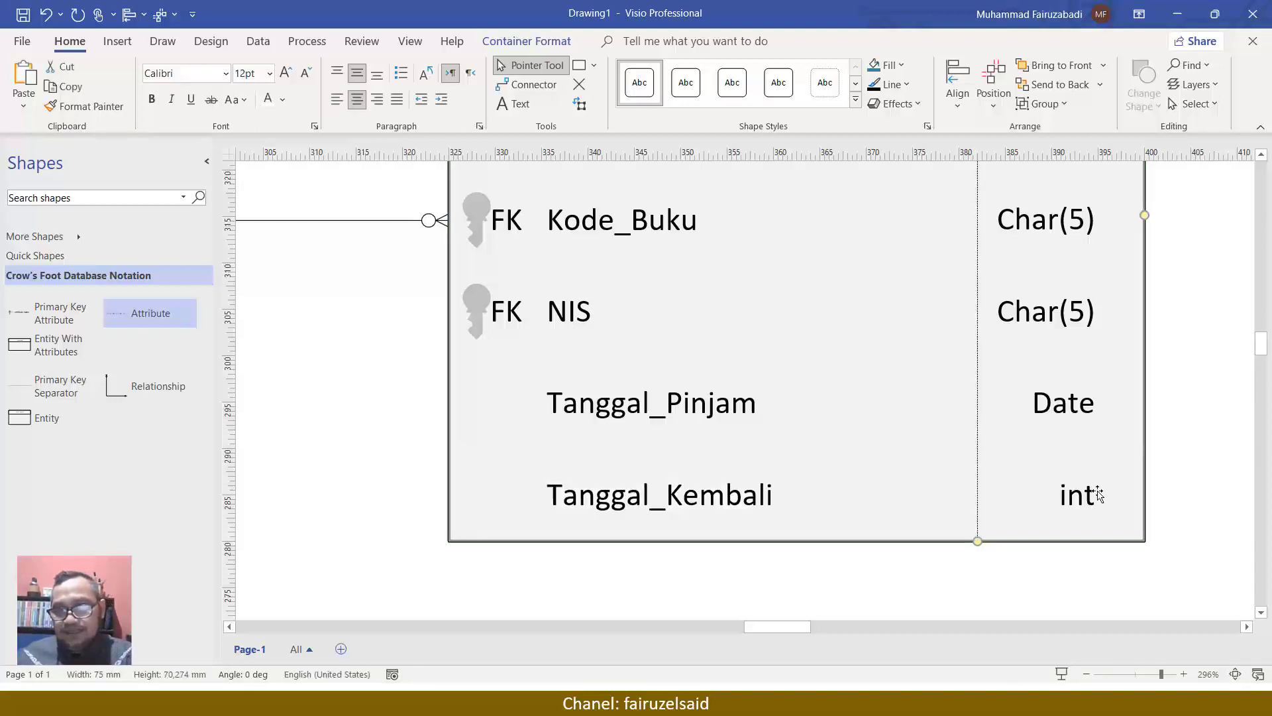
scroll(1084, 498, "up", 3)
scroll(1062, 516, "down", 2)
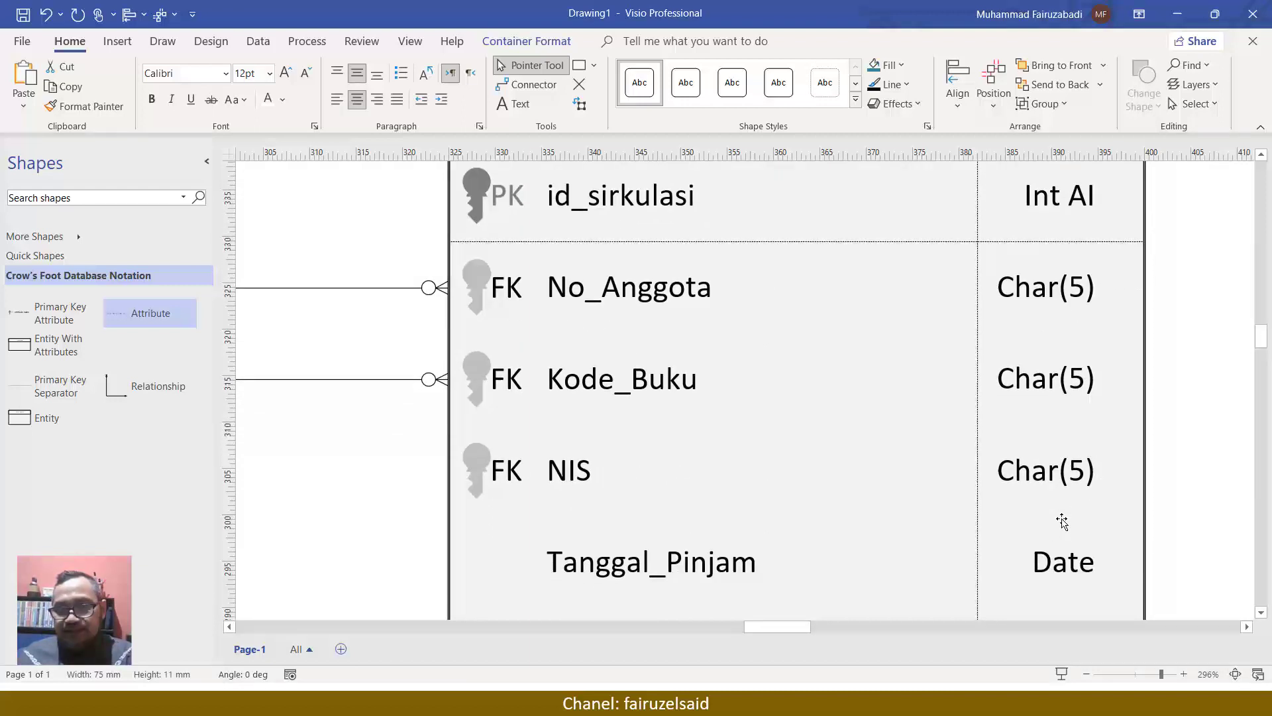
scroll(1056, 530, "down", 1)
left_click(1065, 584)
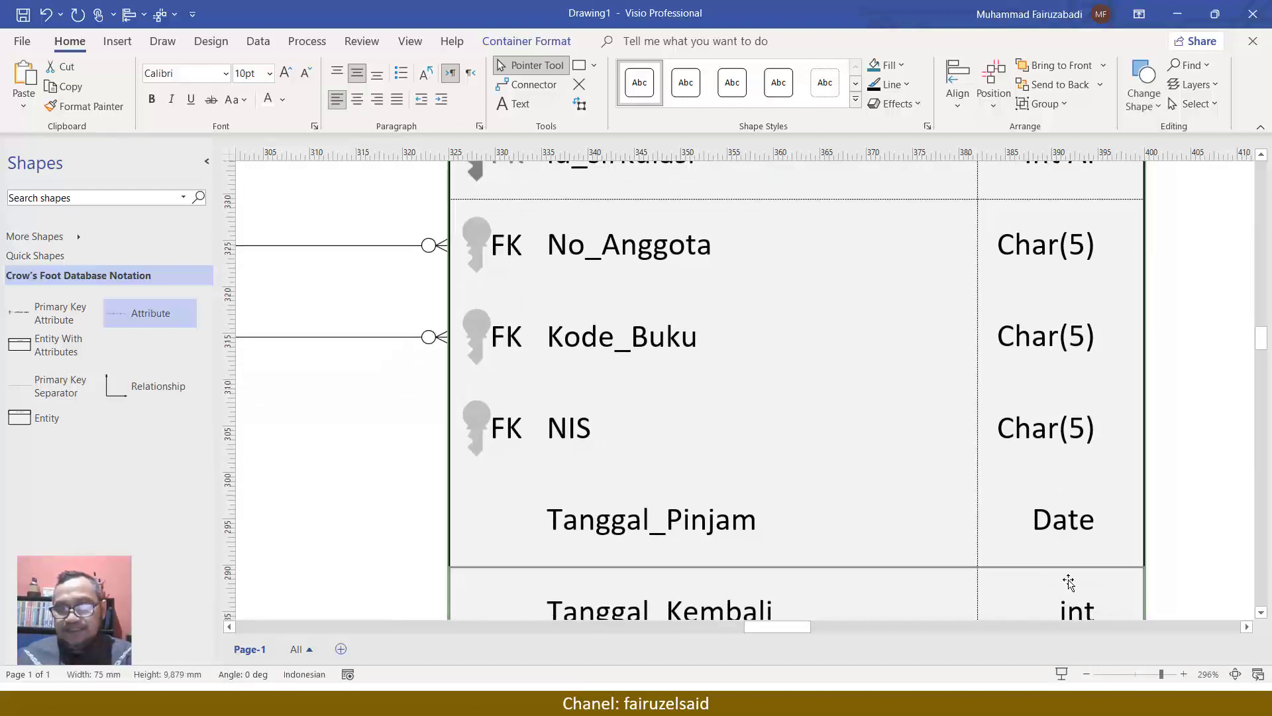
scroll(1065, 583, "down", 1)
double_click(1069, 546)
type("Date")
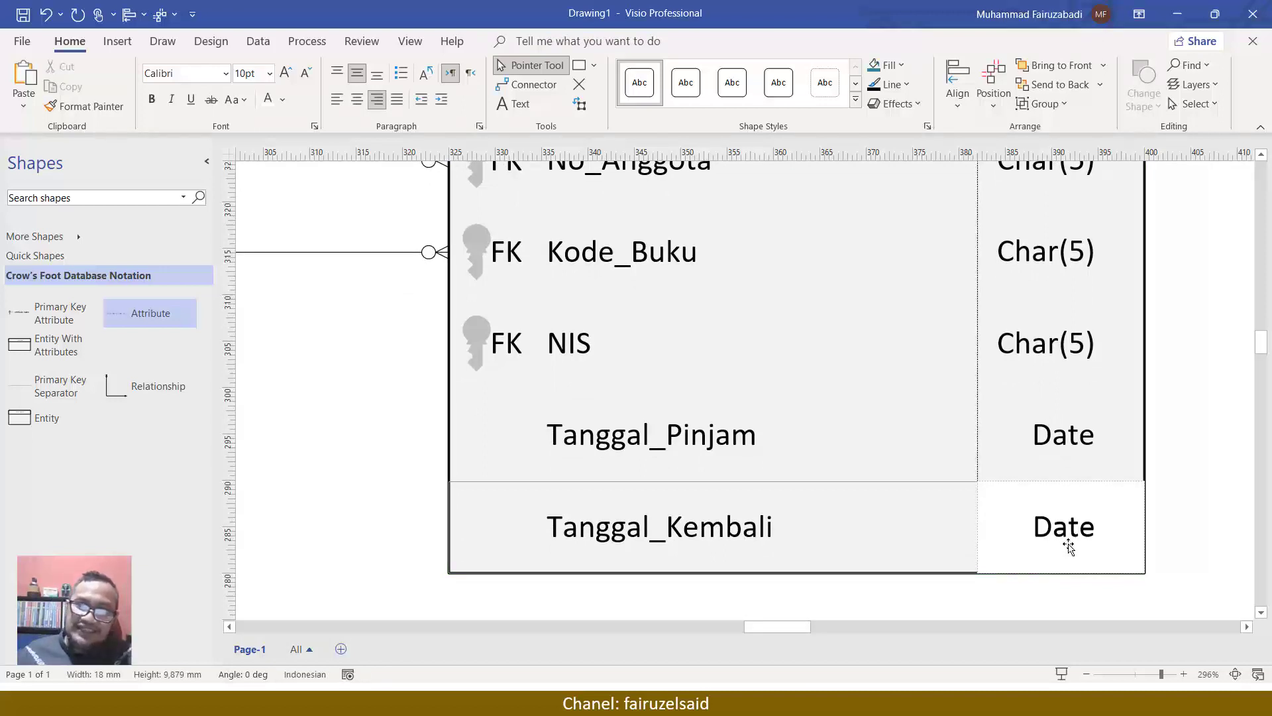
Add a new attribute below Tanggal_Kembali in Sirkulasi and name it Date.
left_click(408, 390)
left_click_drag(154, 320, 682, 560)
scroll(682, 558, "down", 2)
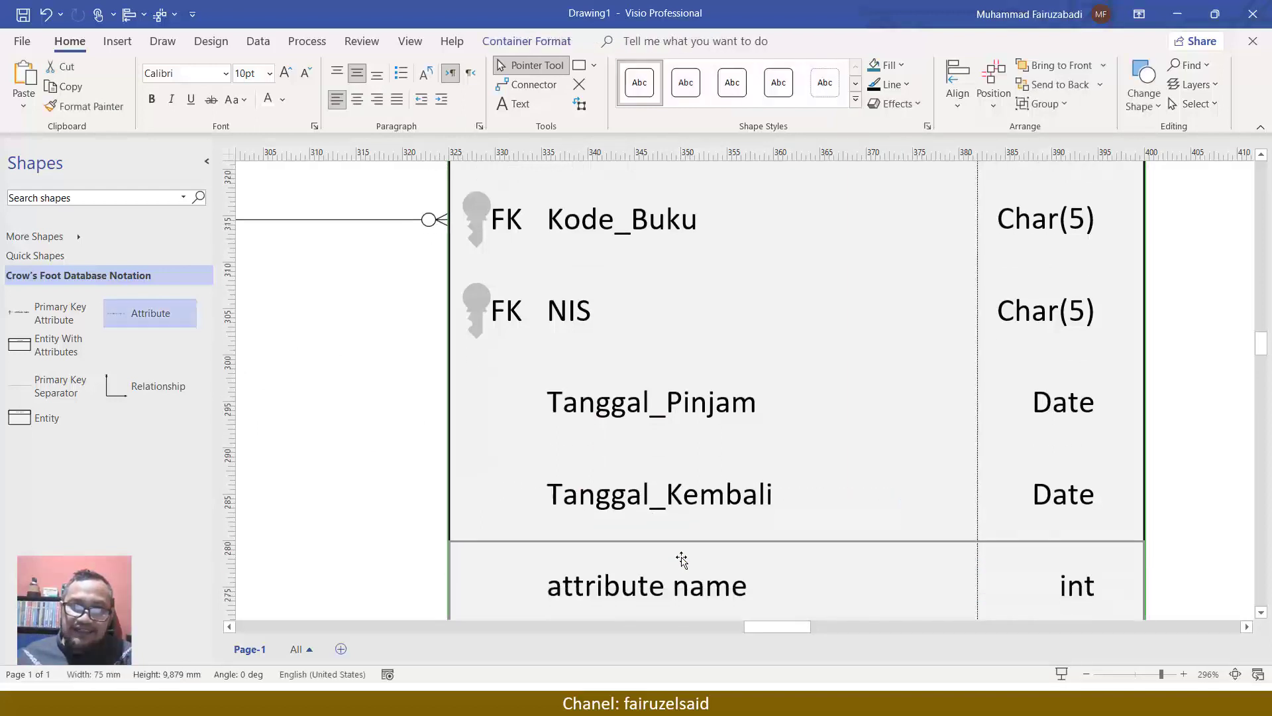
left_click(660, 549)
double_click(660, 549)
type("Date")
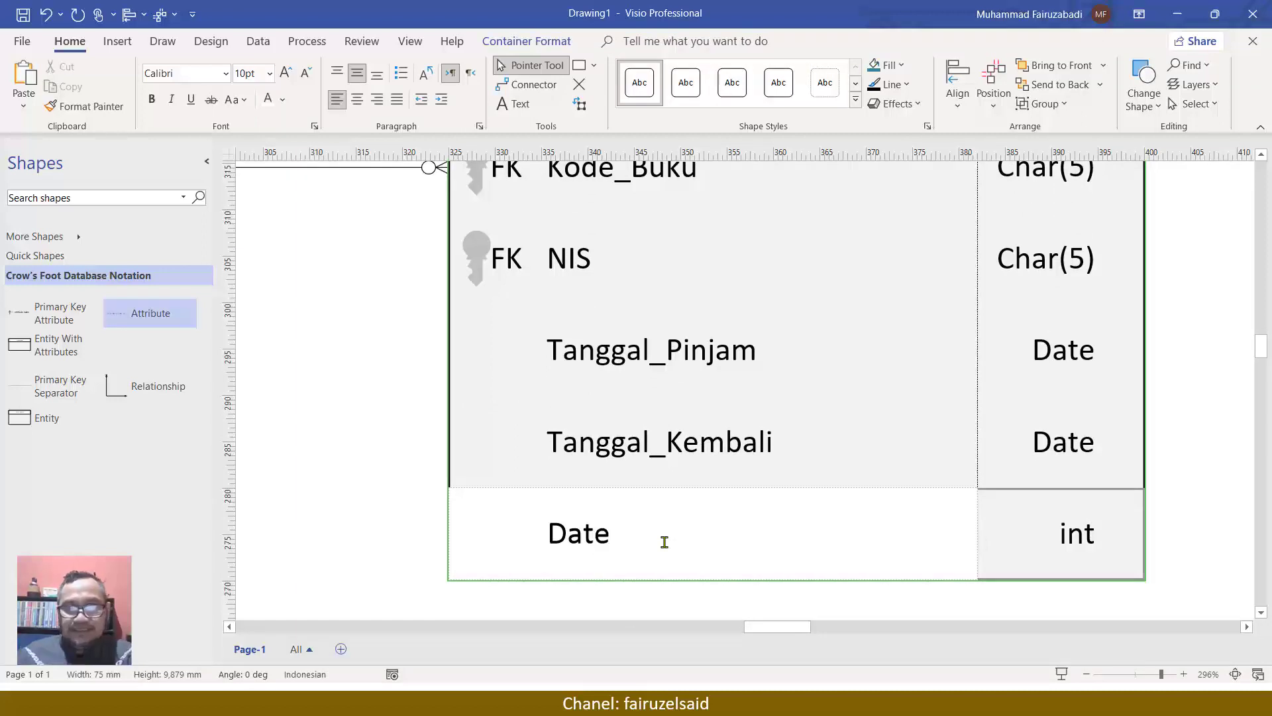
left_click(353, 530)
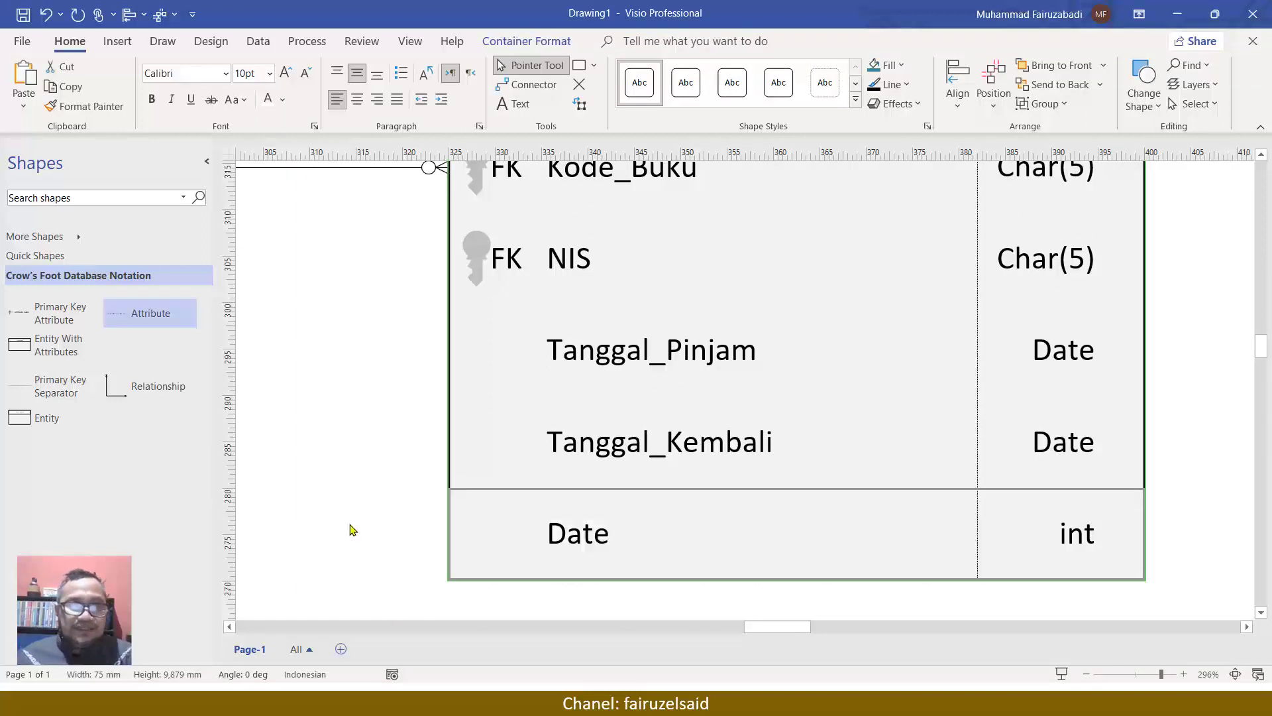
Insert an attribute between Tanggal_Pinjam and Tanggal_Kembali and name it Batas_waktu.
left_click_drag(347, 337, 667, 395)
double_click(648, 443)
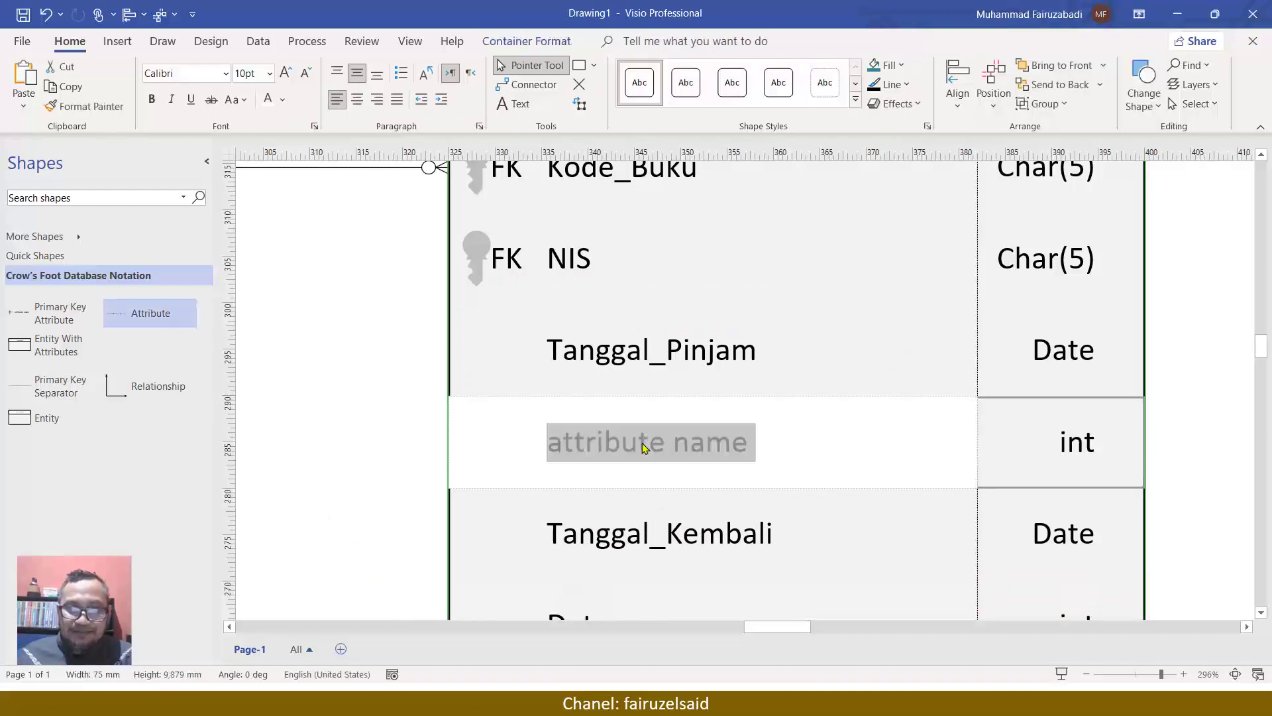
type("Batas_wakti")
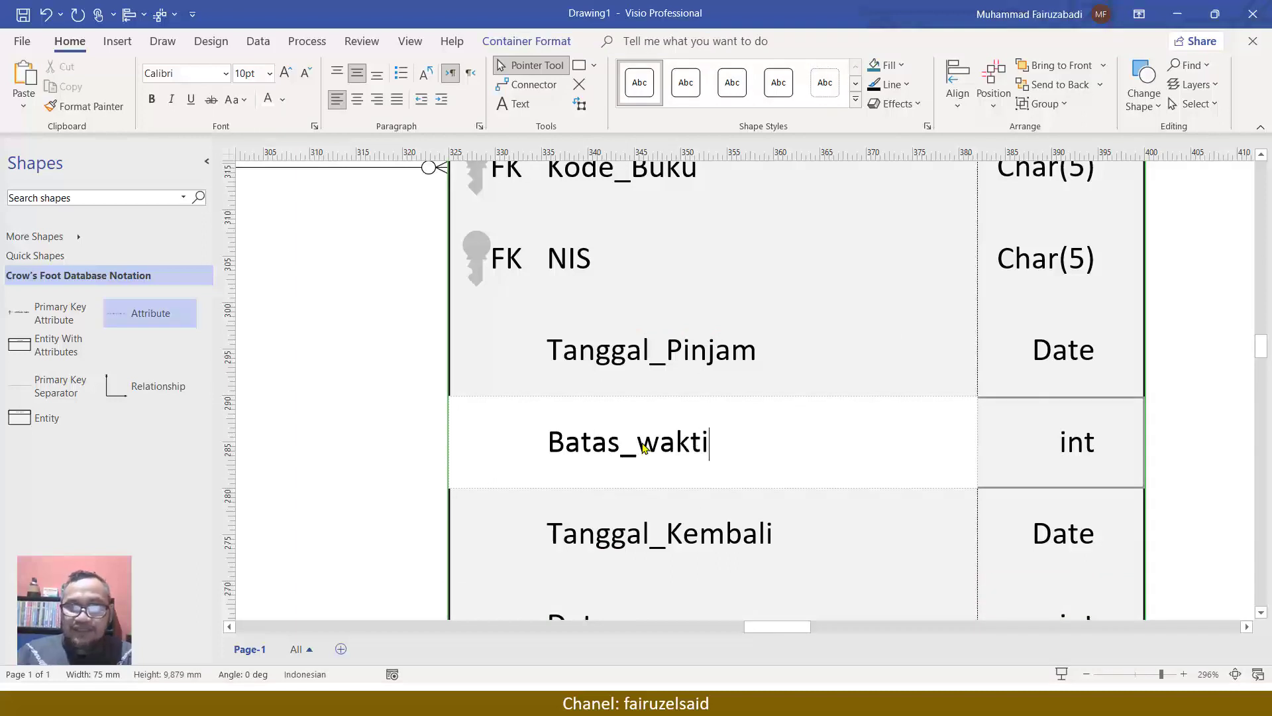
key("BackSpace")
type("u")
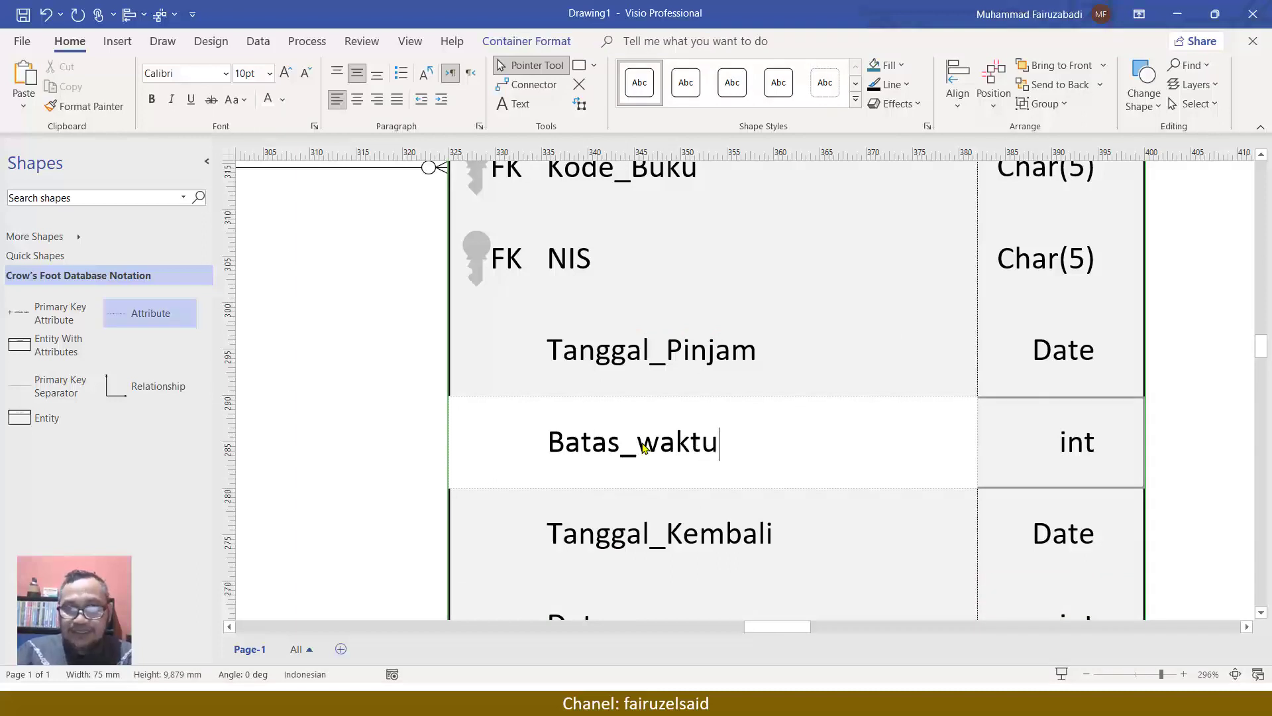
left_click(361, 348)
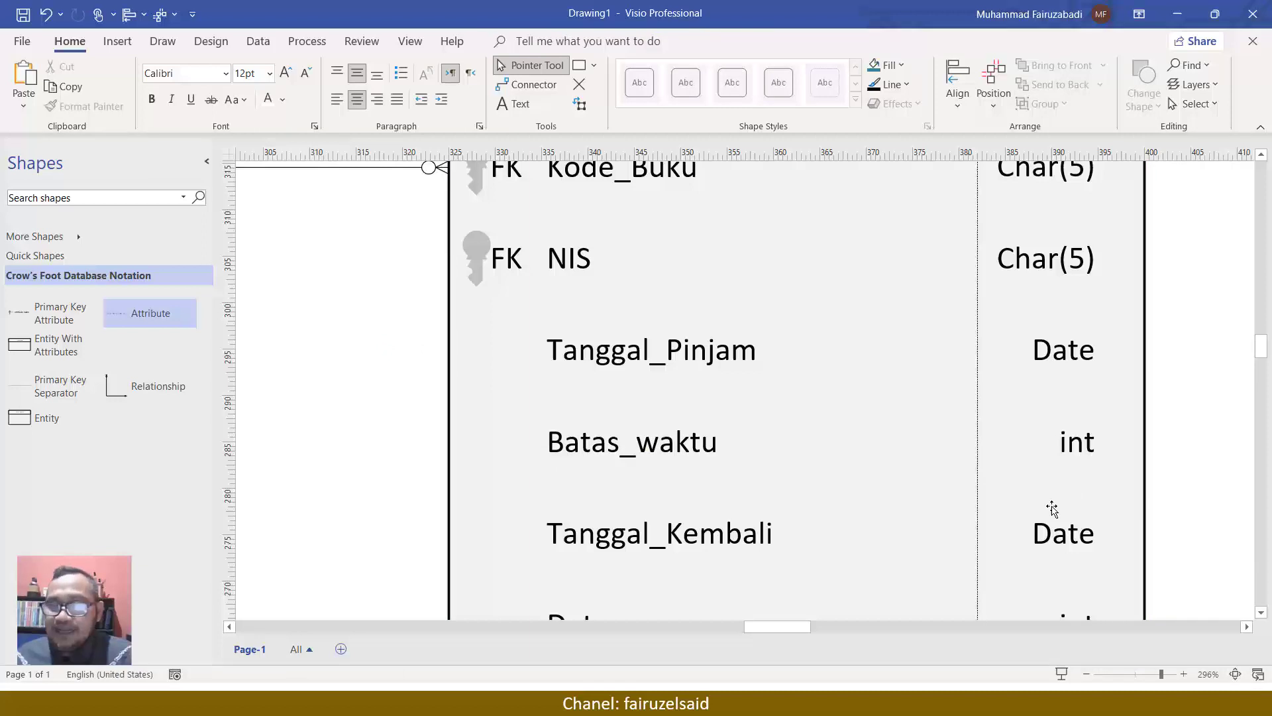
Capitalise the second word of the Batas_waktu attribute so that it reads Batas_Waktu.
scroll(1062, 444, "down", 1)
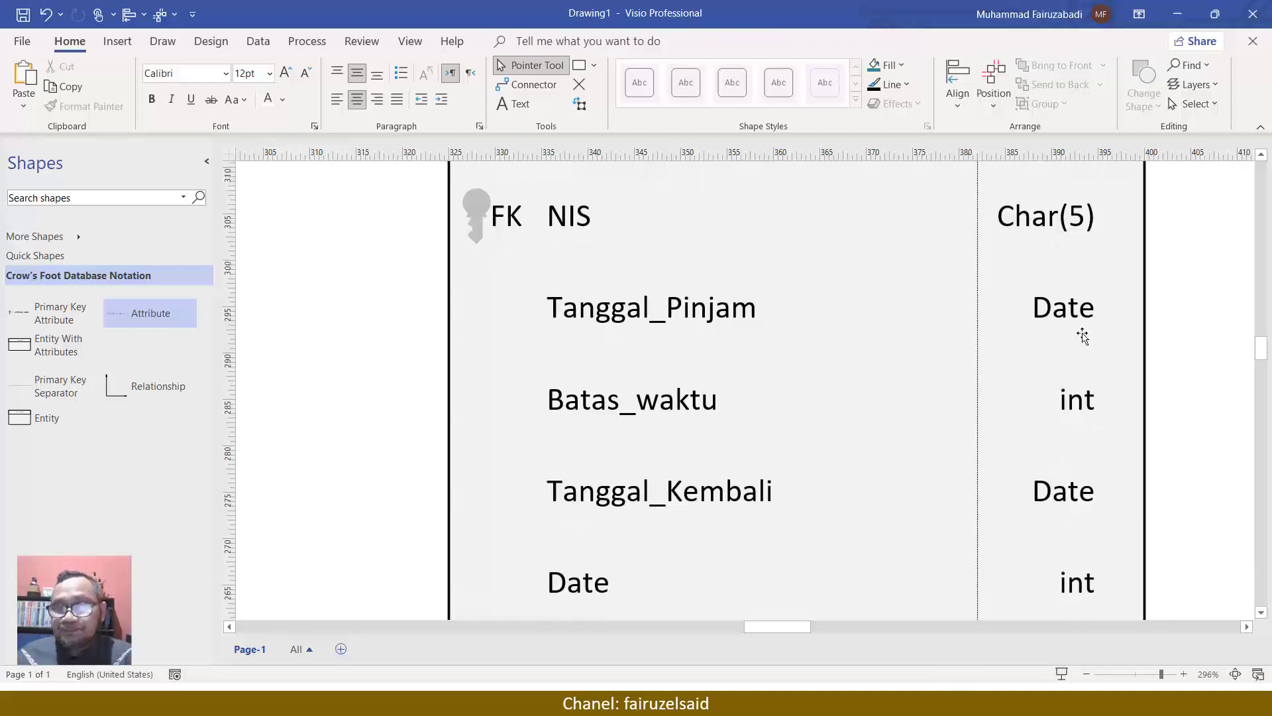
double_click(651, 403)
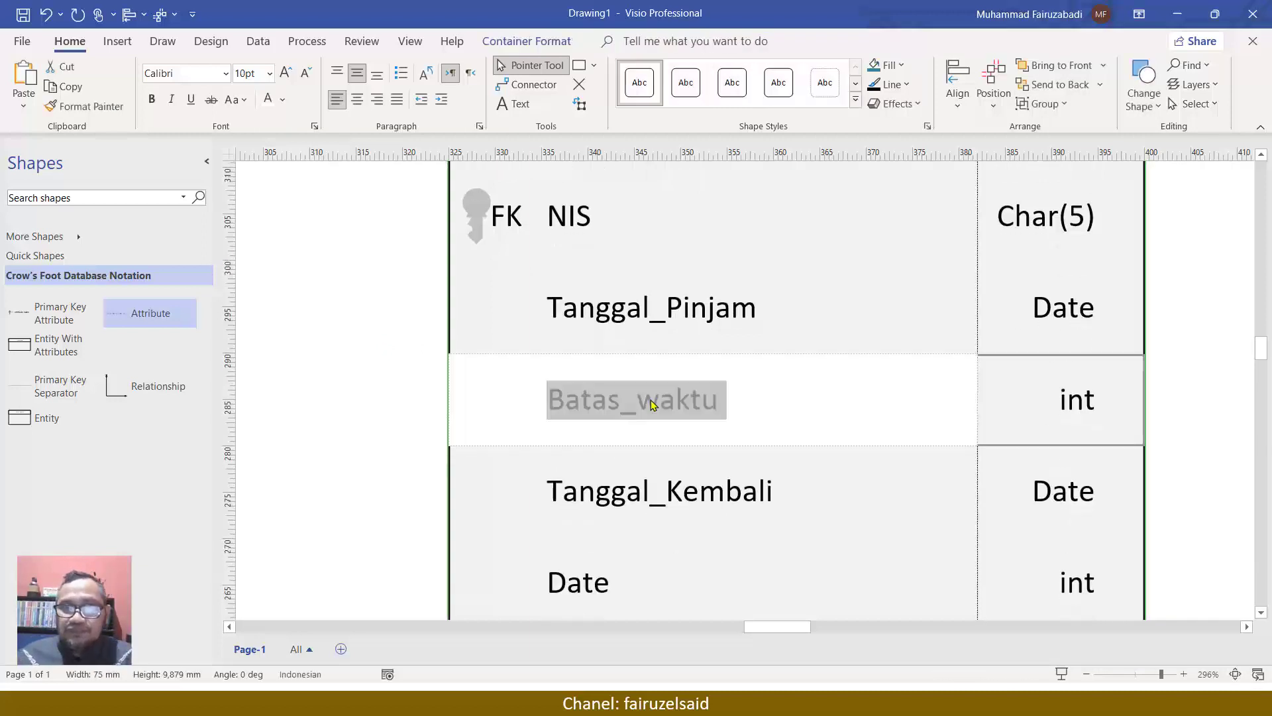
double_click(642, 409)
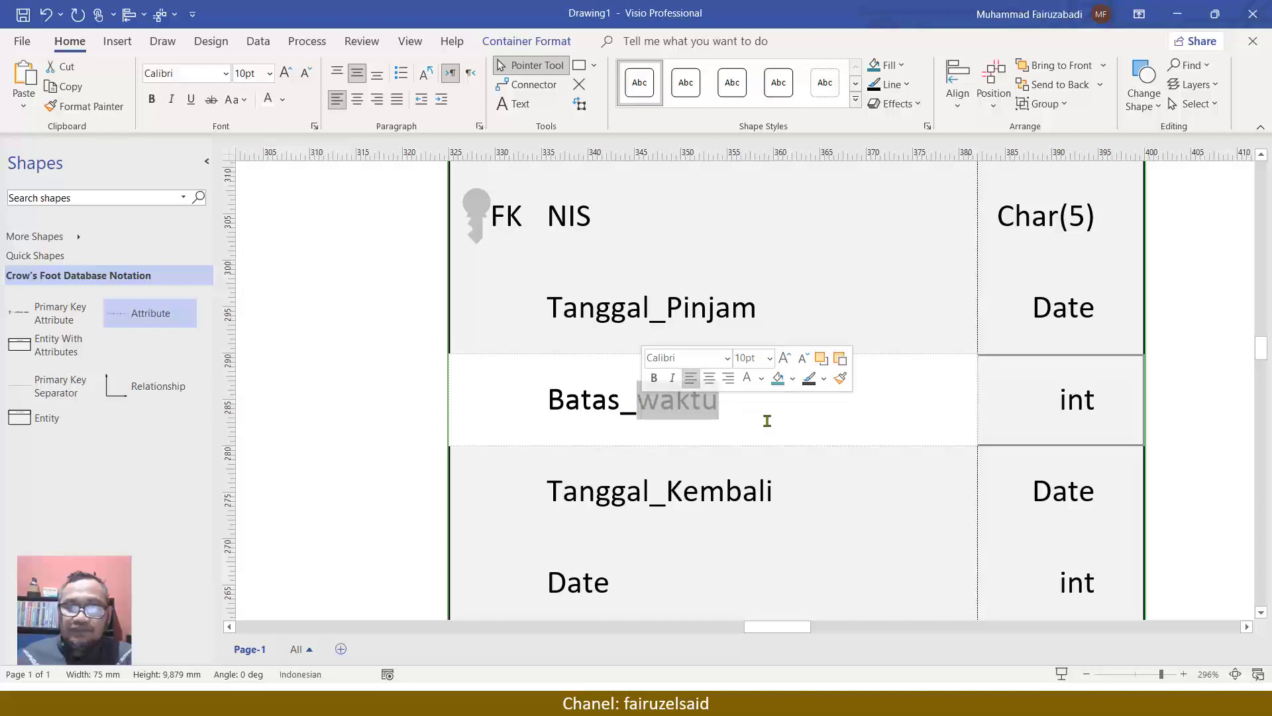
key("Left")
key("shift+Right")
type("W")
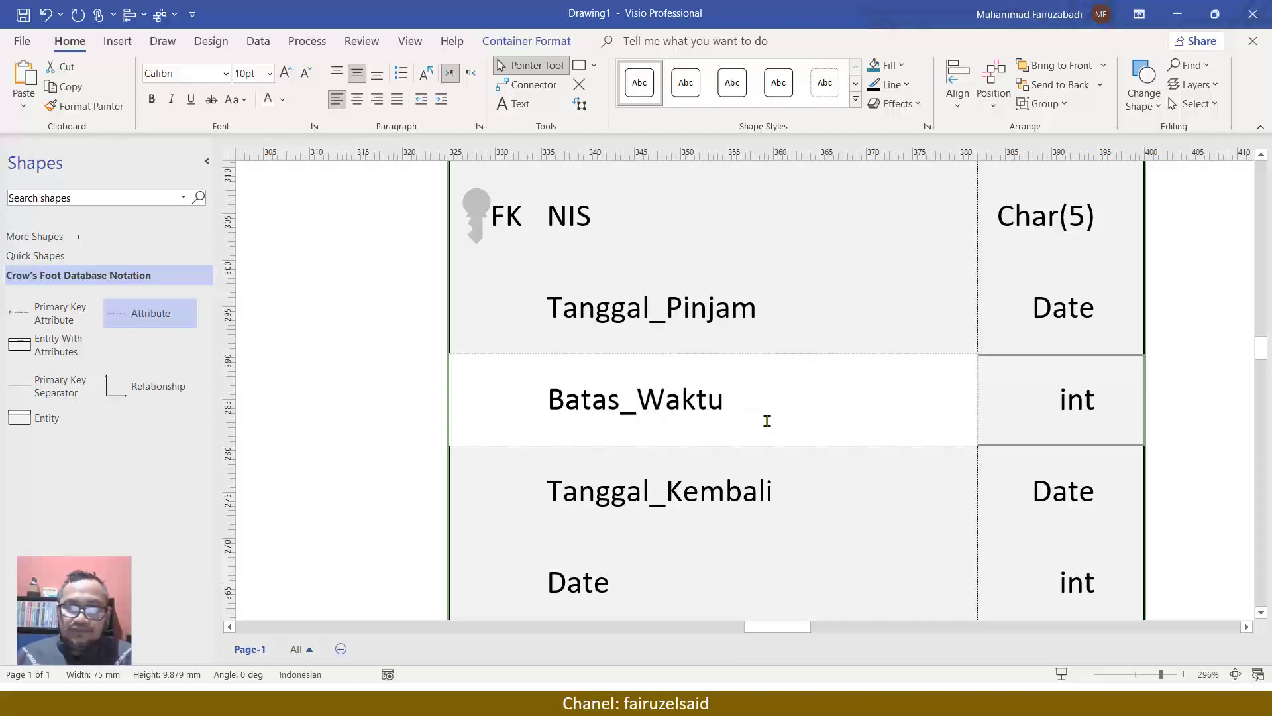
left_click(788, 316)
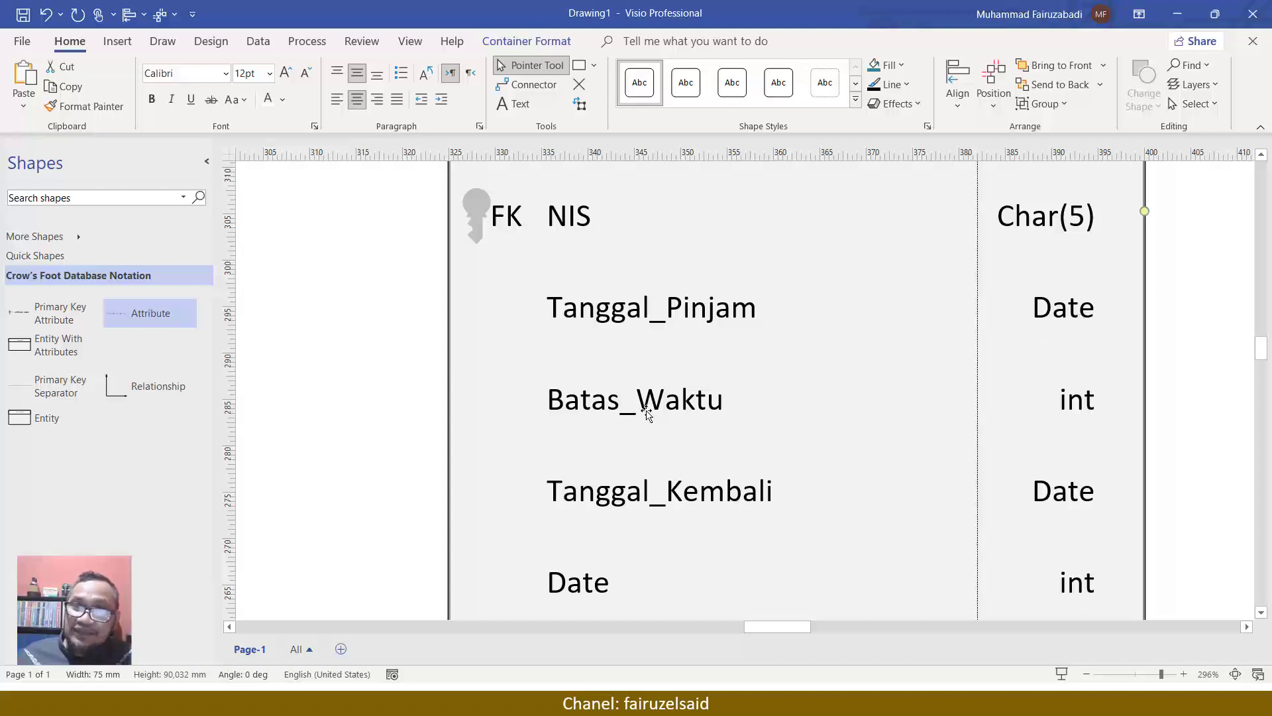
Copy the Date data type from Tanggal_Pinjam to the Batas_Waktu attribute in Sirkulasi.
double_click(1093, 305)
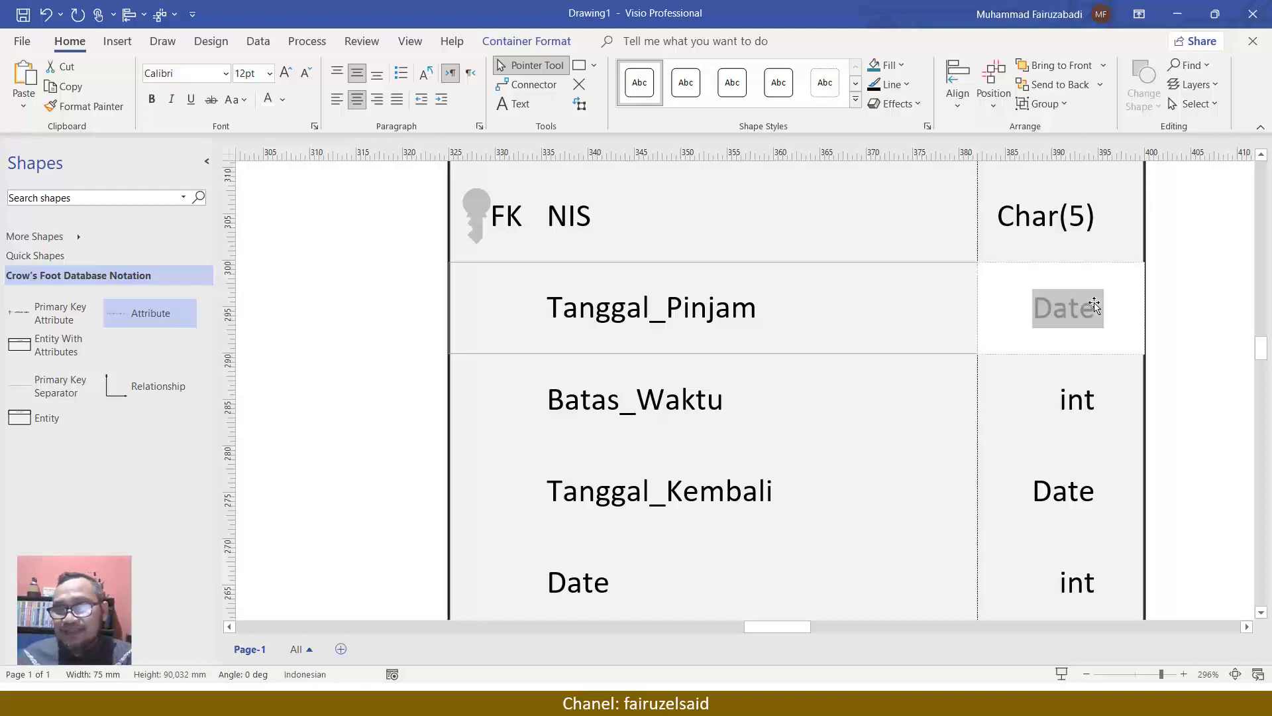
key("ctrl+c")
left_click(1082, 400)
double_click(1082, 400)
key("ctrl+v")
left_click(1163, 373)
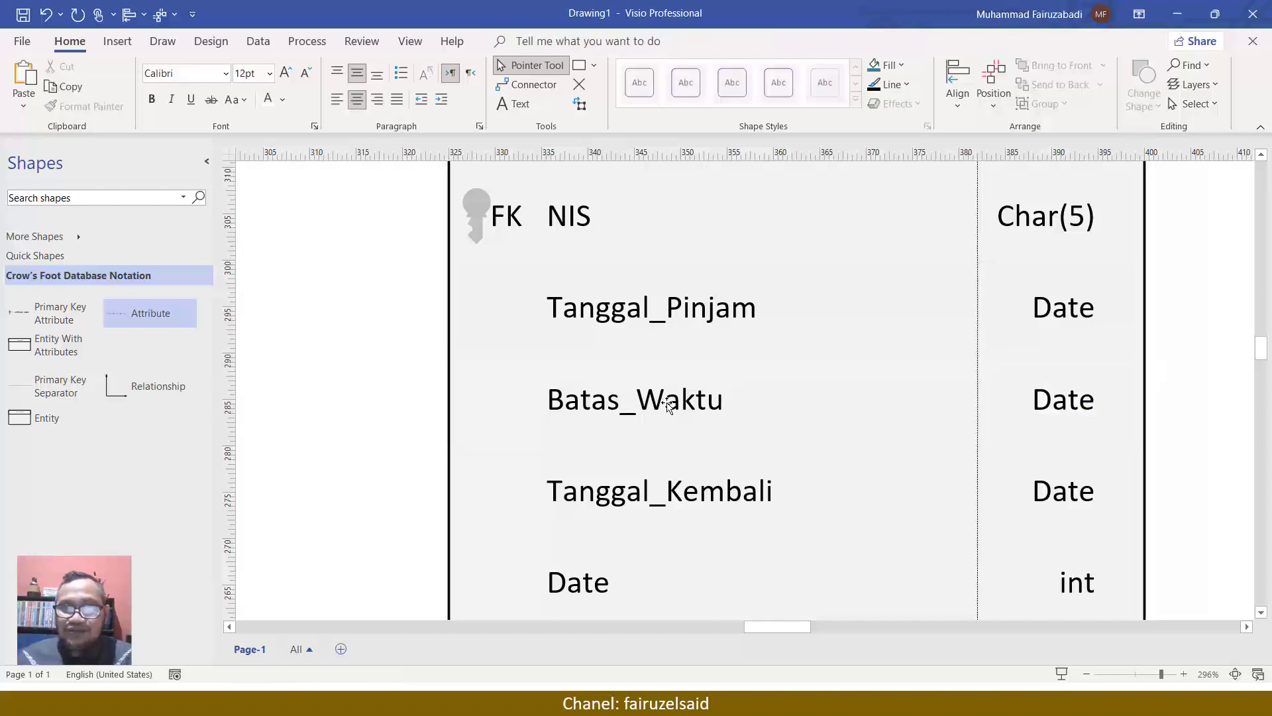
left_click(667, 441)
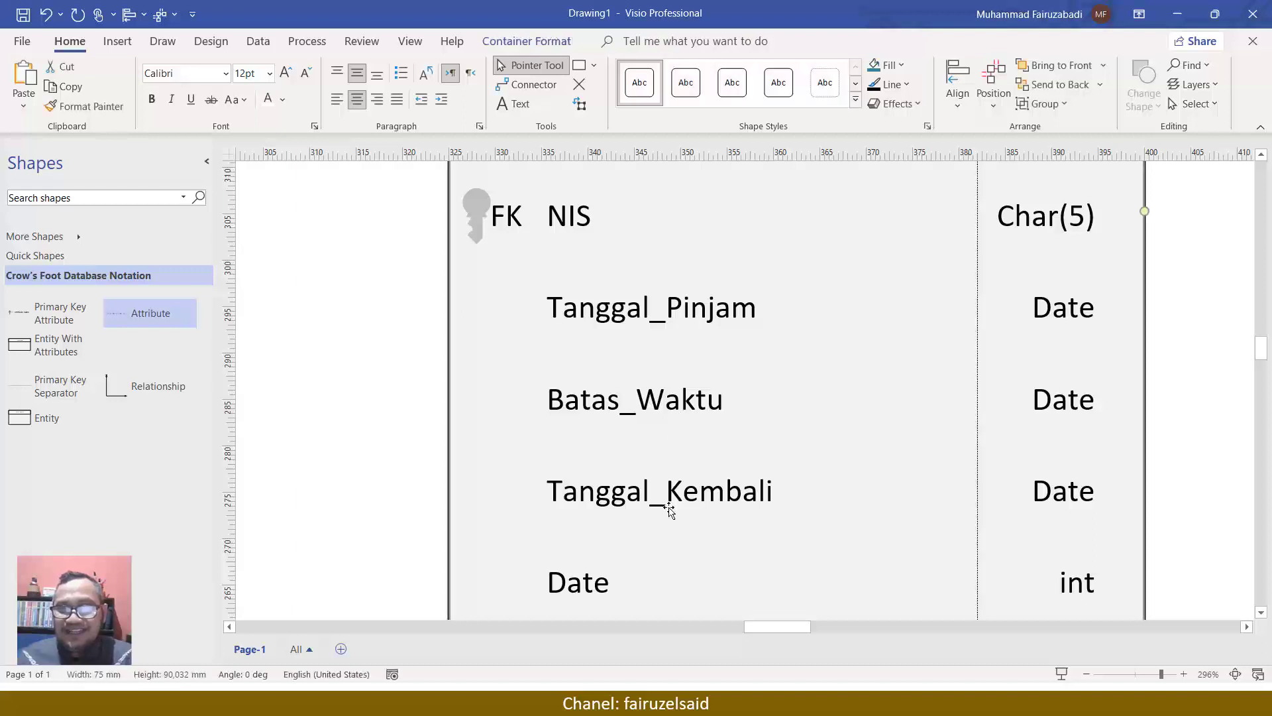
Rename the last attribute of Sirkulasi, below Tanggal_Kembali, as Denda.
scroll(680, 469, "down", 2)
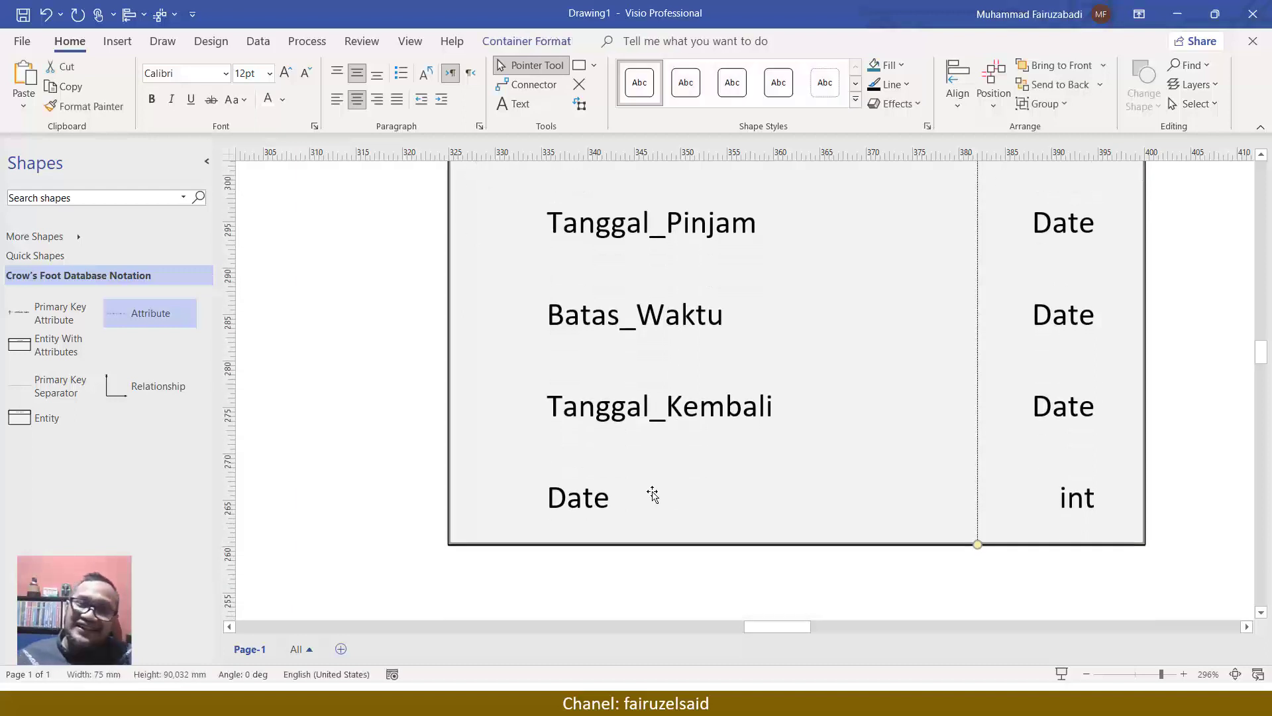
left_click(619, 513)
scroll(602, 525, "up", 10)
scroll(607, 530, "down", 8)
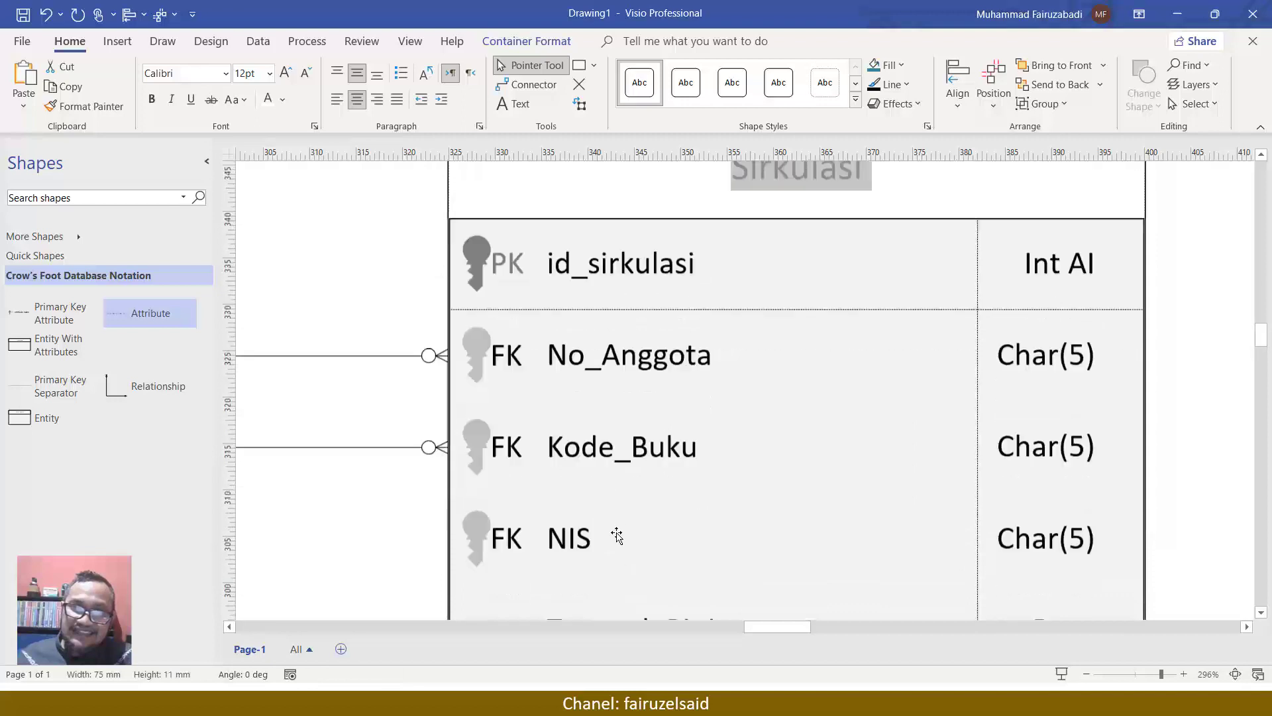
scroll(596, 596, "down", 2)
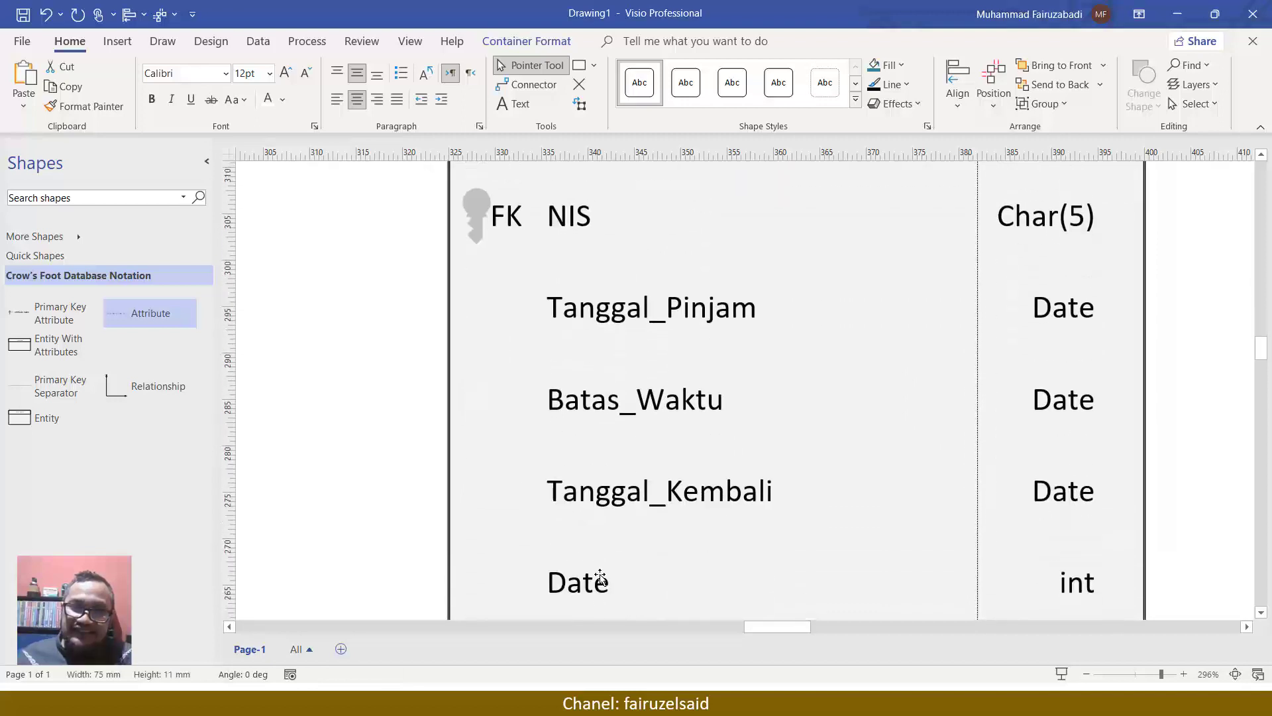
left_click(594, 589)
double_click(594, 588)
type("D")
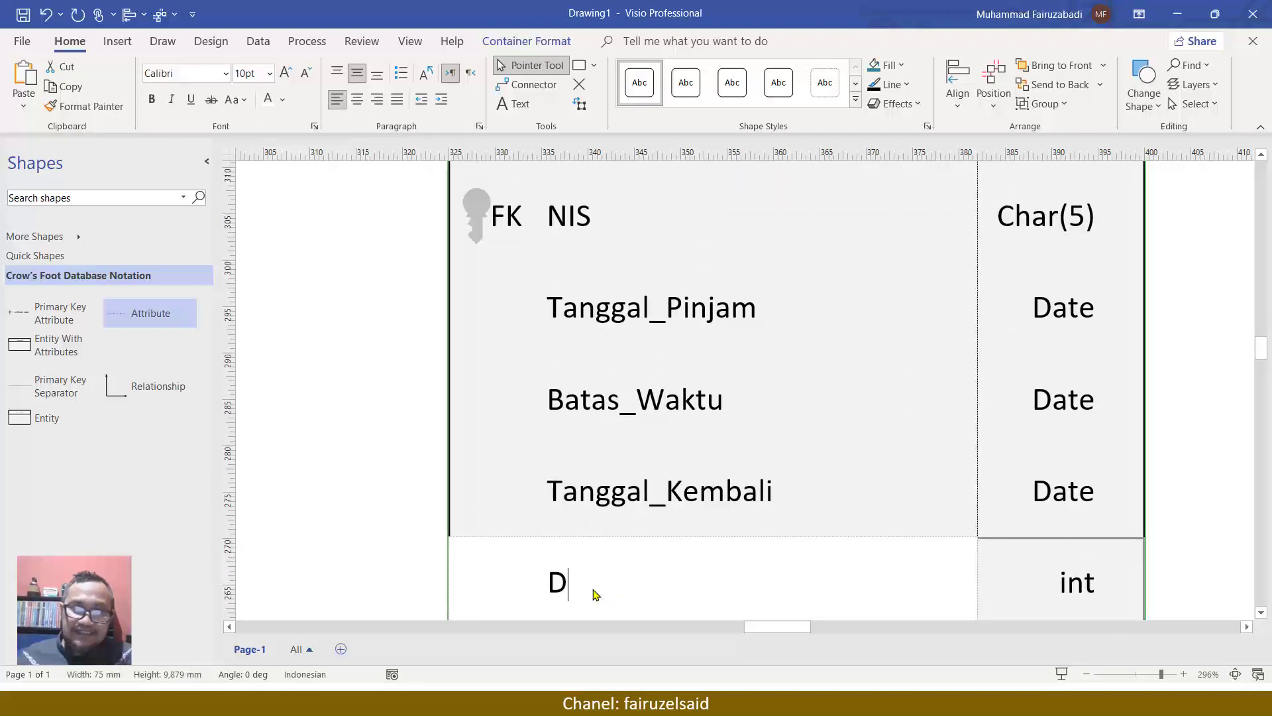
type("enda")
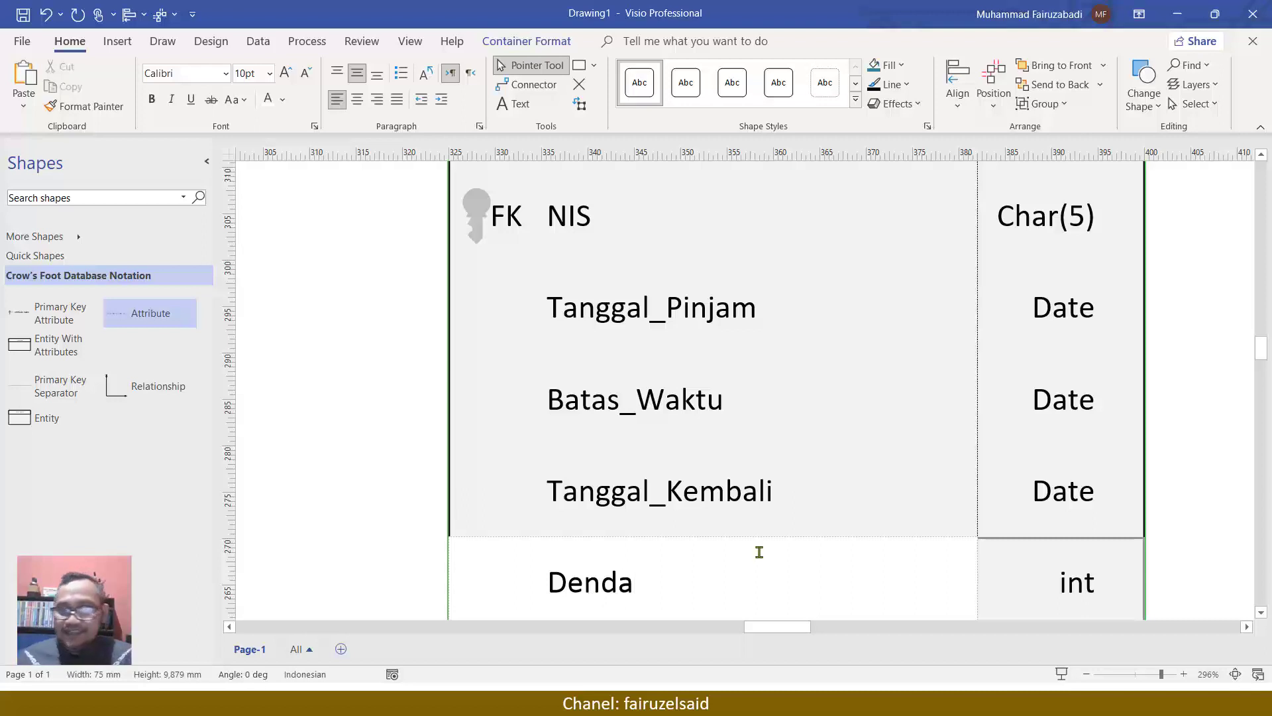
left_click(1159, 531)
Connect Staf's NIS to Sirkulasi's NIS foreign key and shift the connector's vertical segment clear of the Buku relationship line.
scroll(1127, 537, "down", 4)
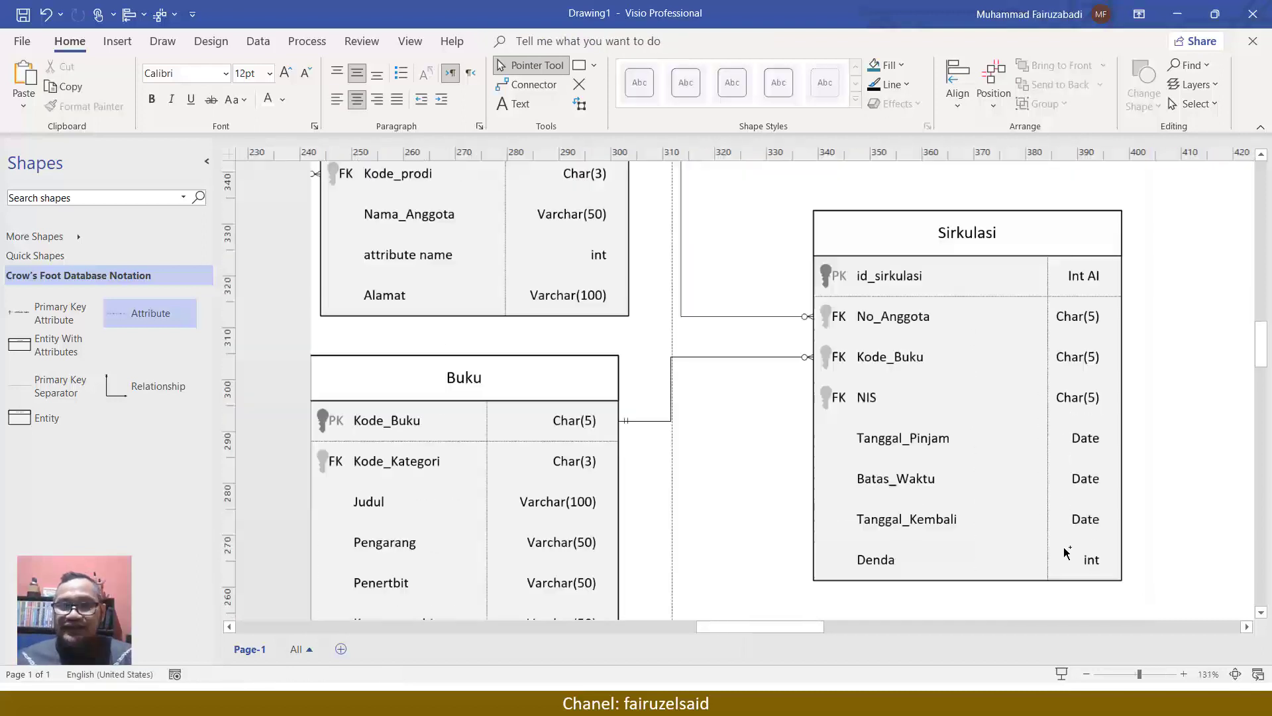
scroll(1066, 552, "down", 1)
scroll(976, 434, "down", 2)
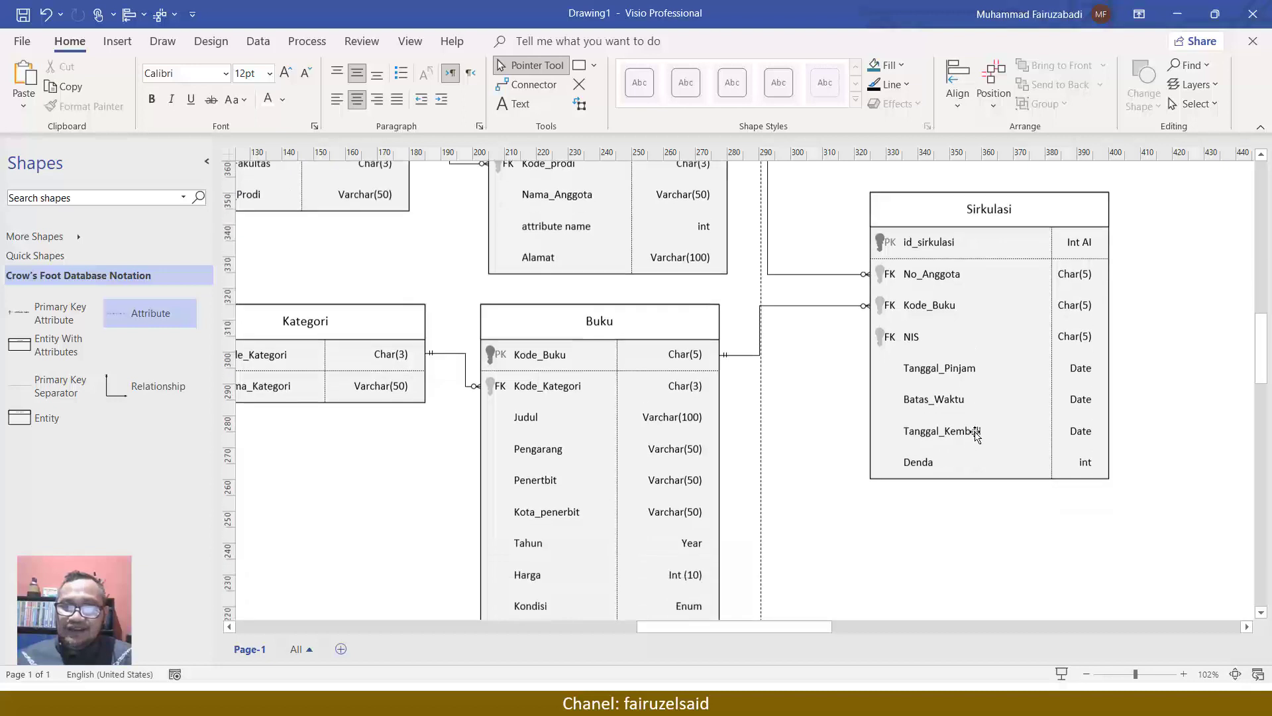
scroll(976, 433, "down", 5)
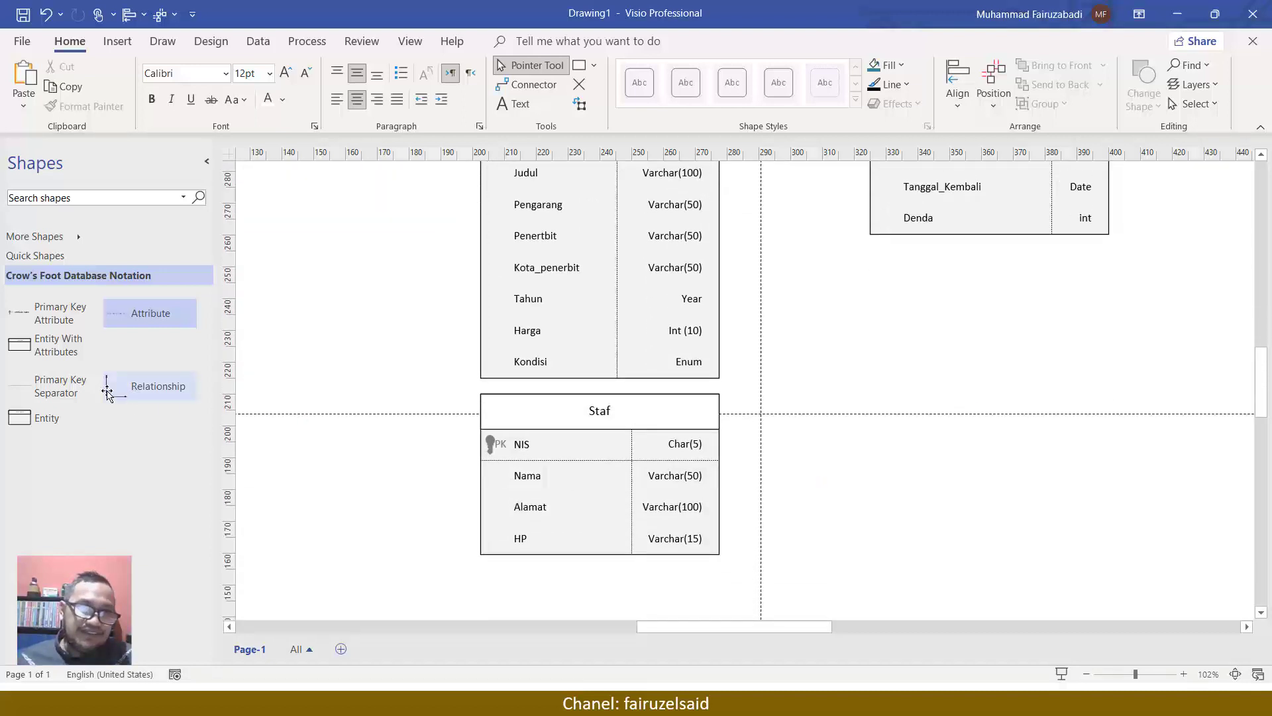
left_click(527, 84)
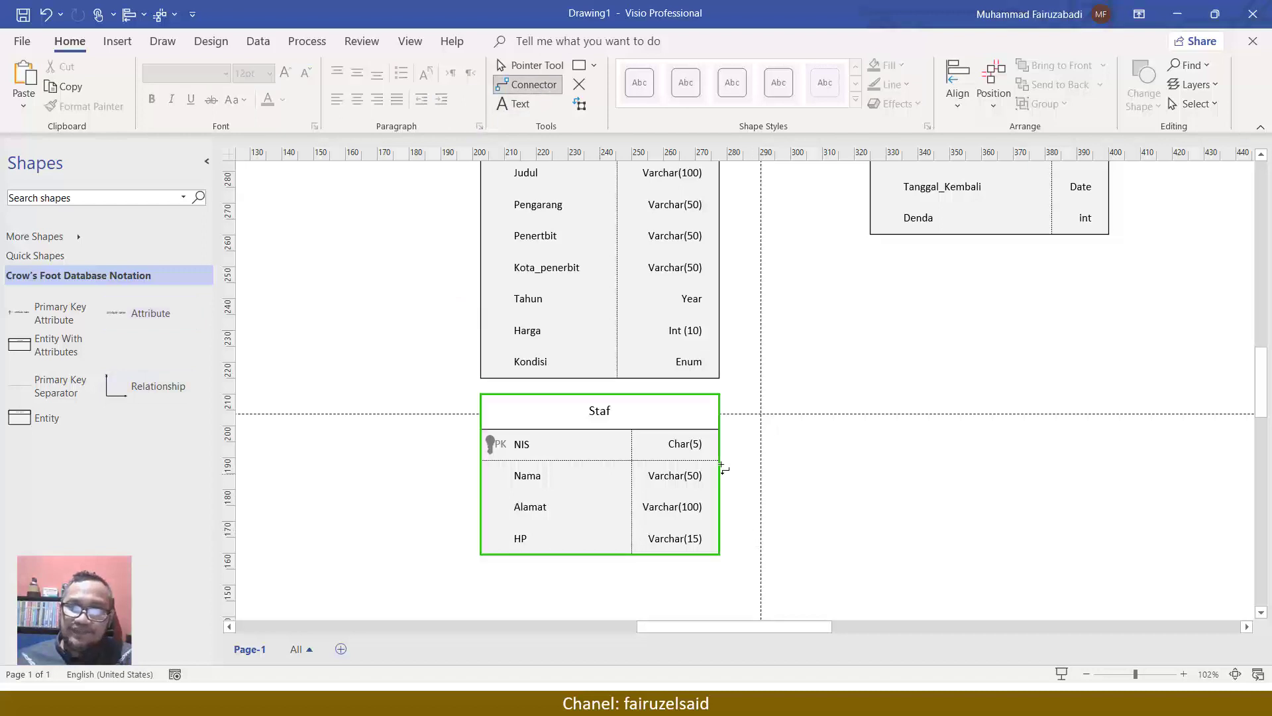
left_click_drag(726, 455, 869, 176)
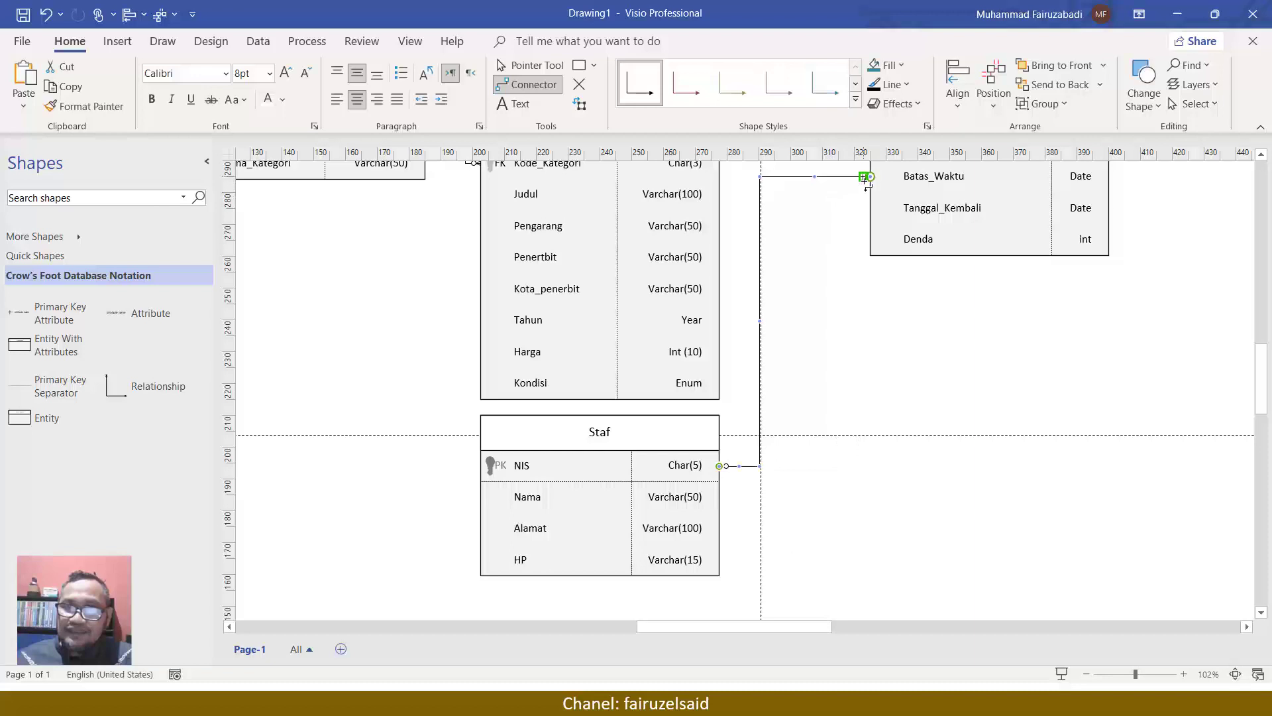
scroll(869, 307, "up", 2)
left_click_drag(869, 303, 871, 239)
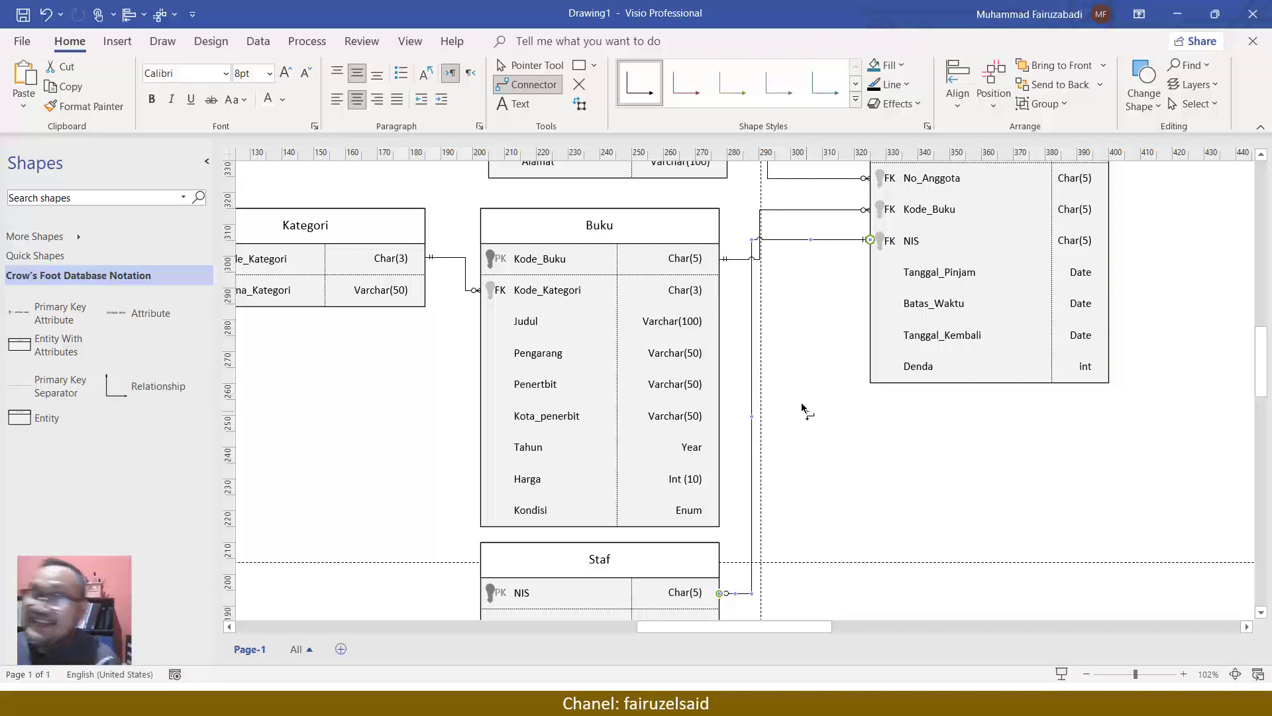
key("ctrl+1")
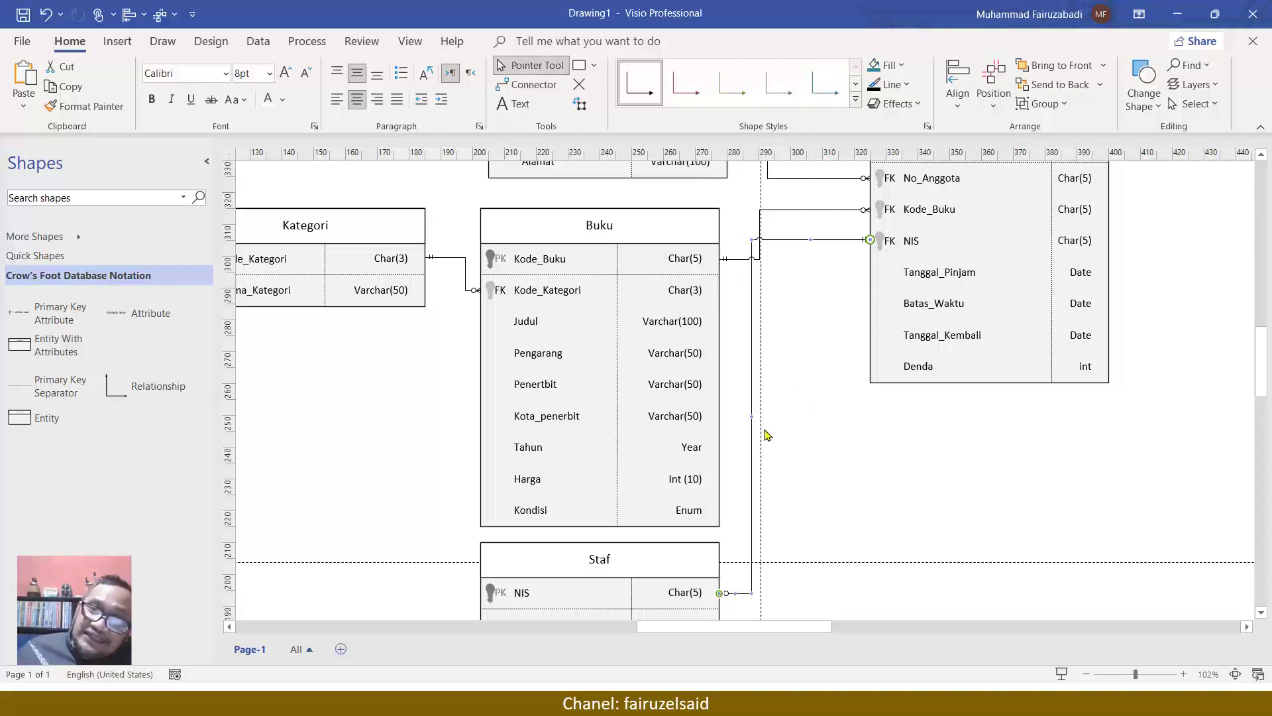
left_click_drag(751, 417, 782, 418)
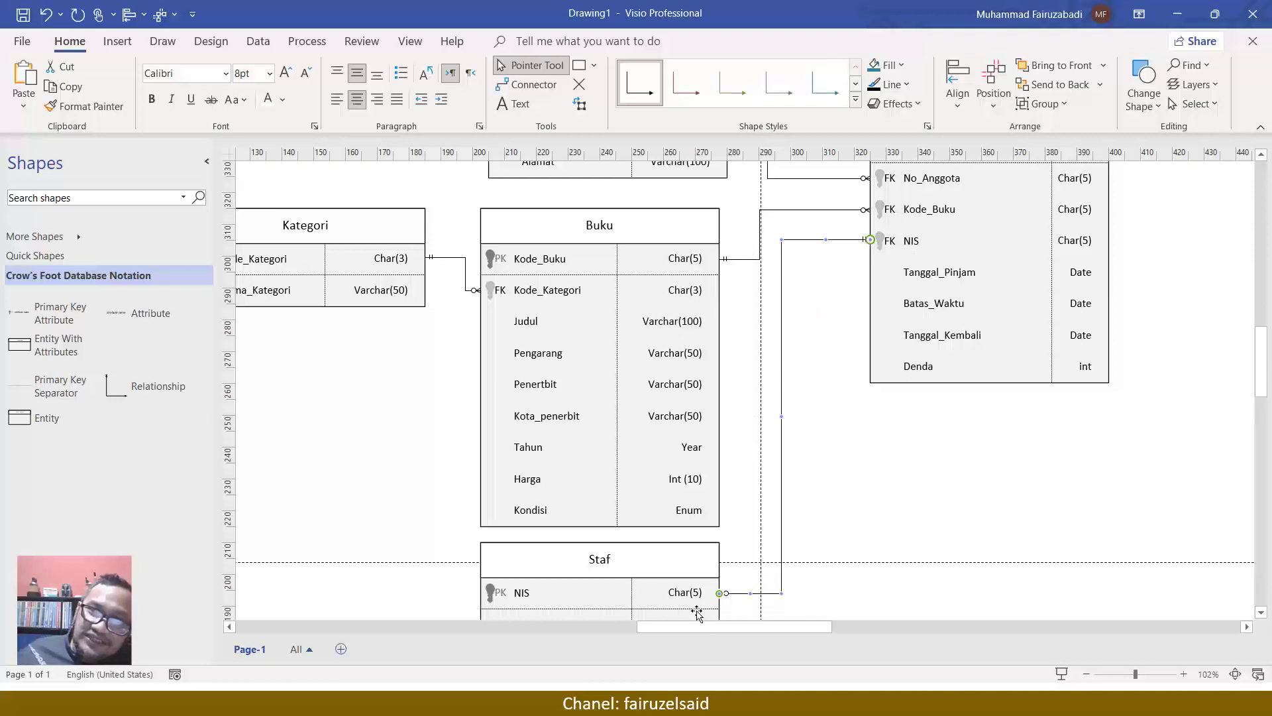
Set the begin symbol of the Staf–Sirkulasi connector, at Staf's NIS, to 1 and only 1.
scroll(843, 448, "up", 3)
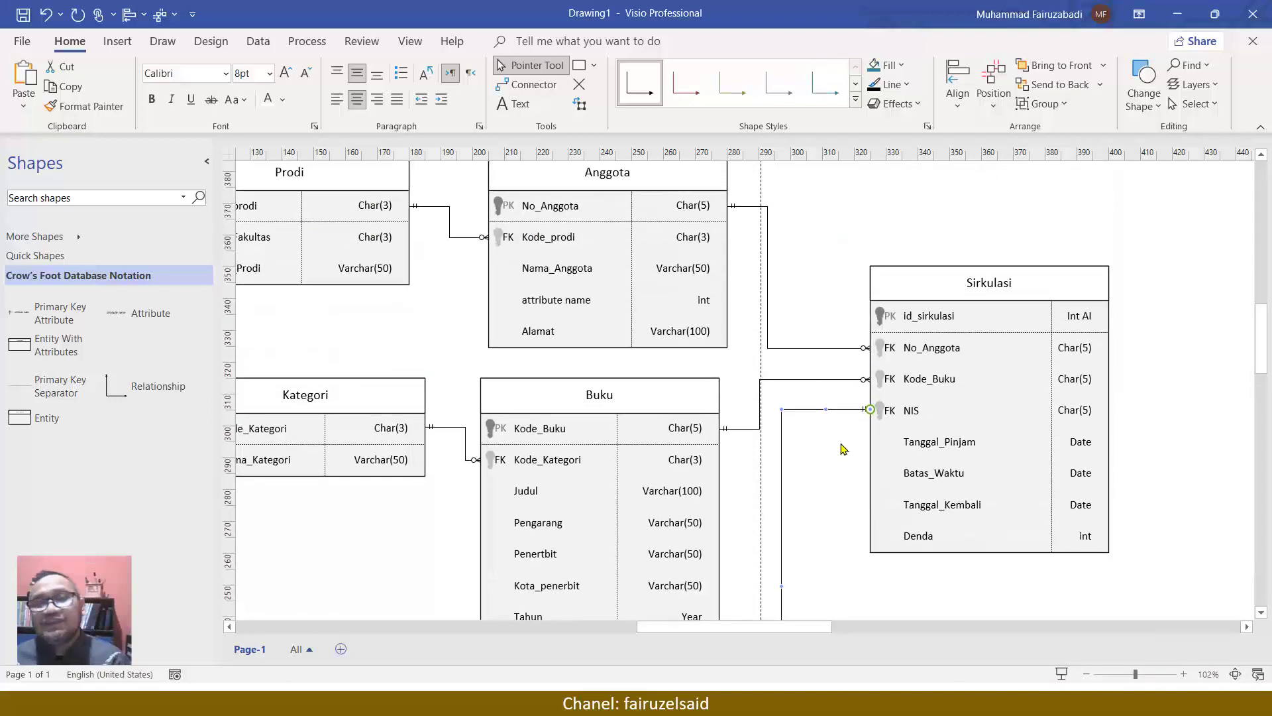
scroll(843, 441, "down", 4, "ctrl")
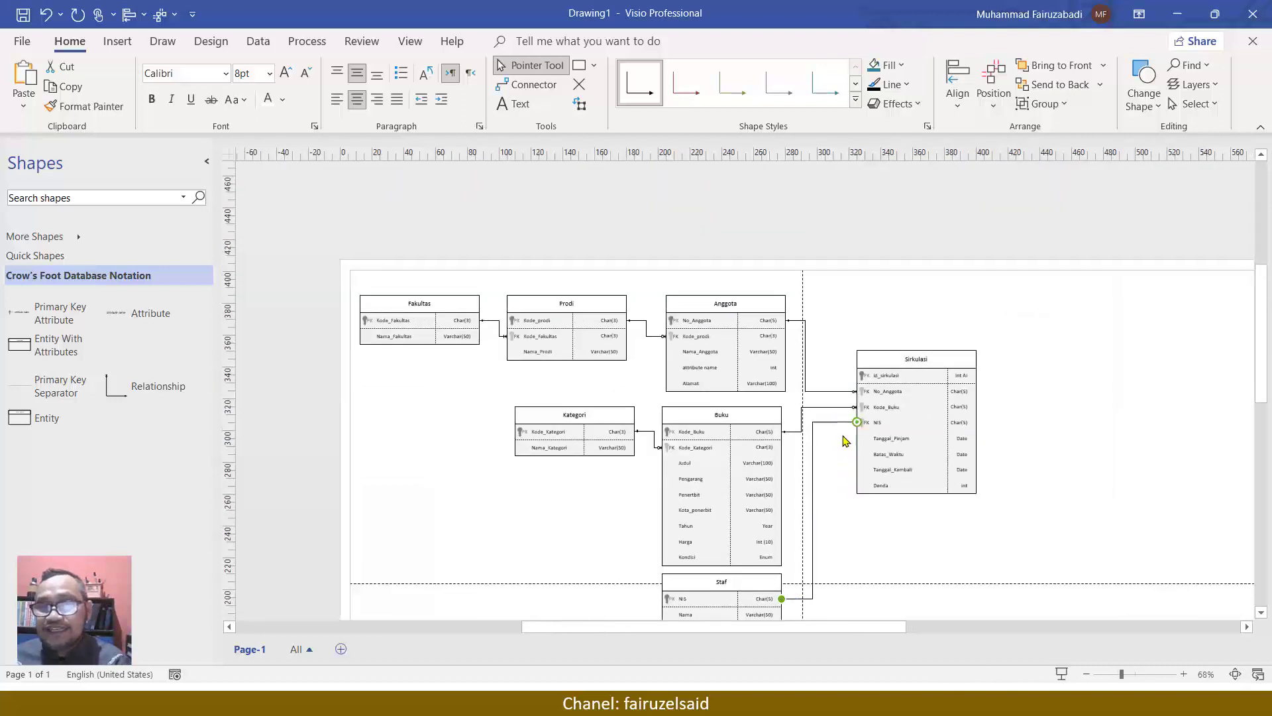
scroll(846, 441, "up", 2, "ctrl")
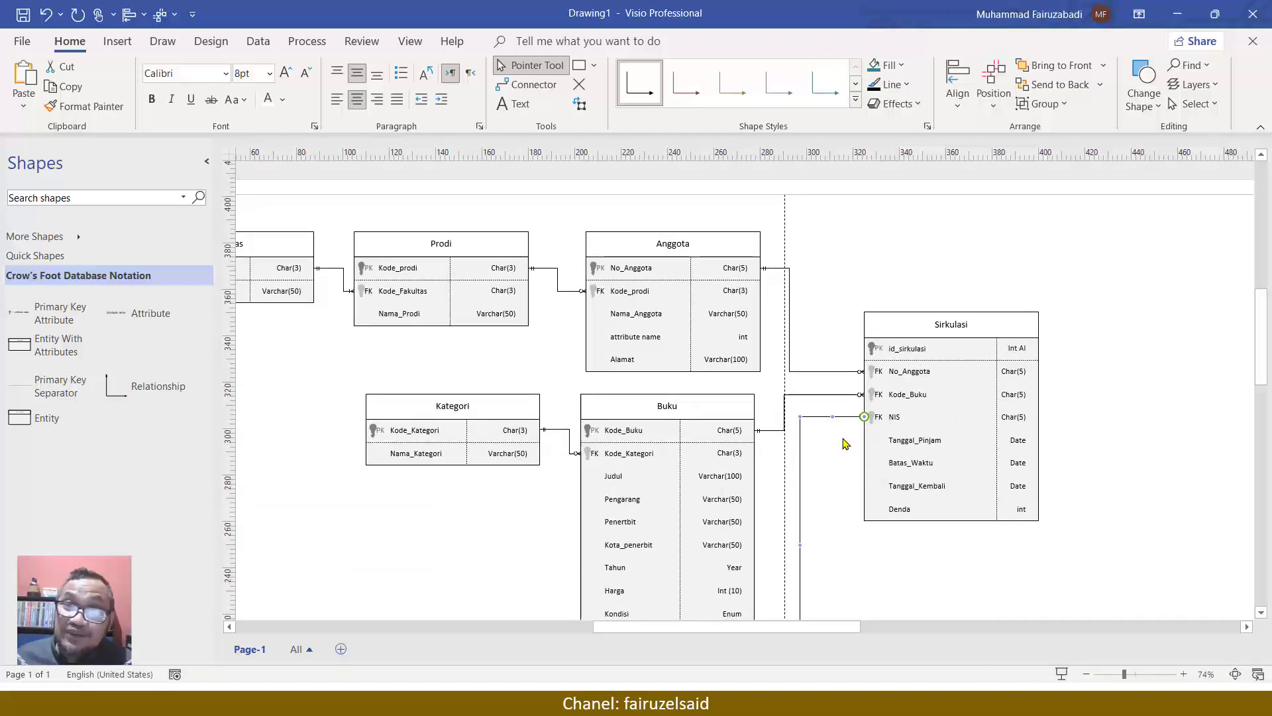
scroll(844, 444, "down", 4)
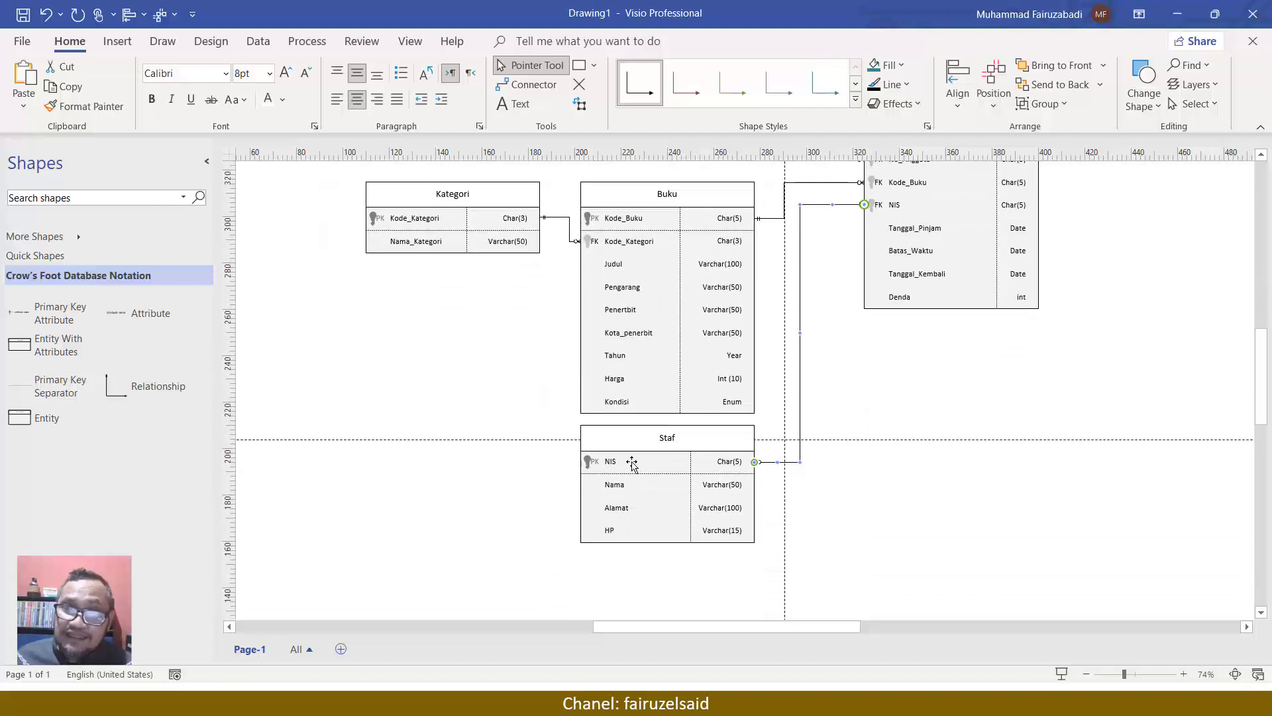
scroll(633, 463, "up", 4, "ctrl")
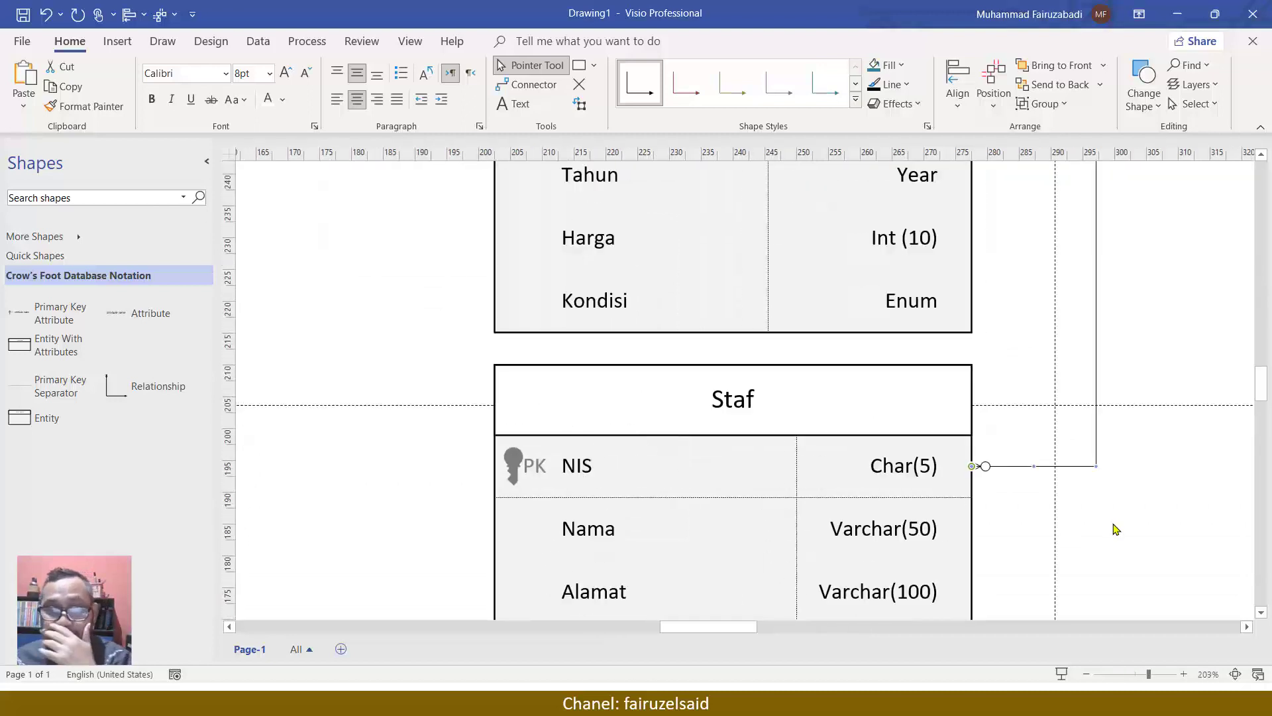
scroll(1112, 540, "down", 2)
left_click(1022, 474)
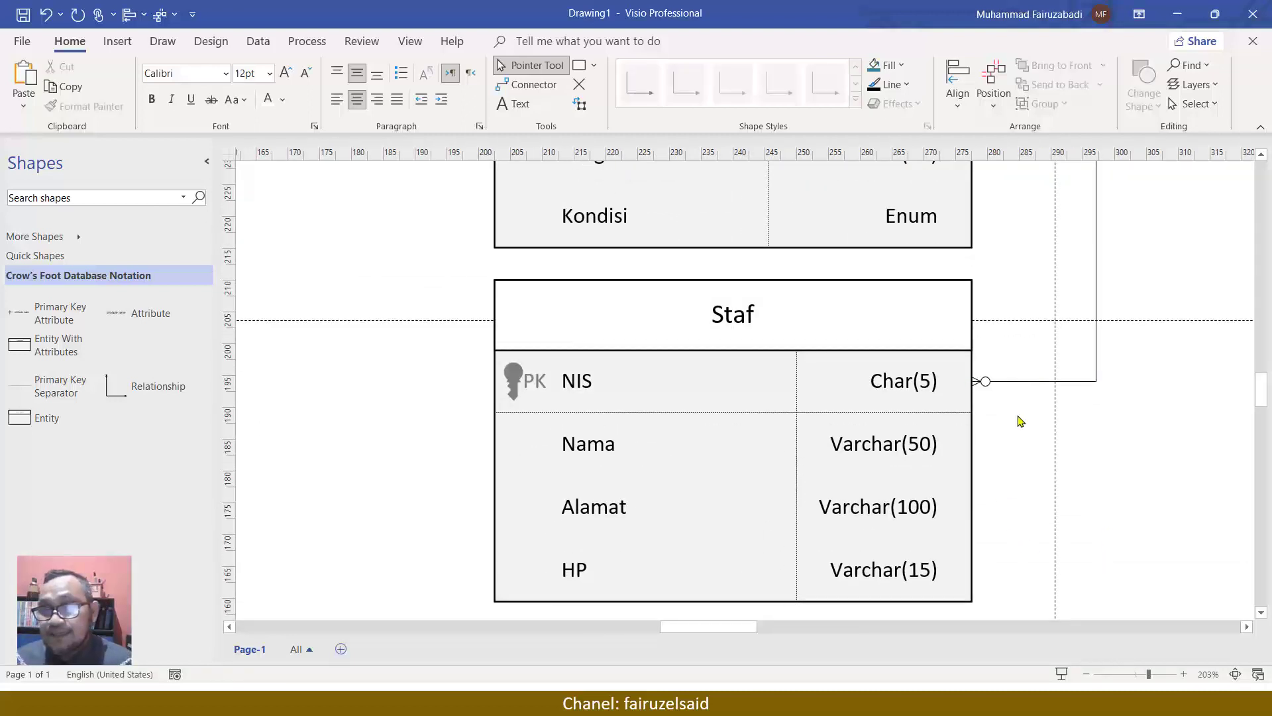
left_click(1030, 383)
right_click(1031, 383)
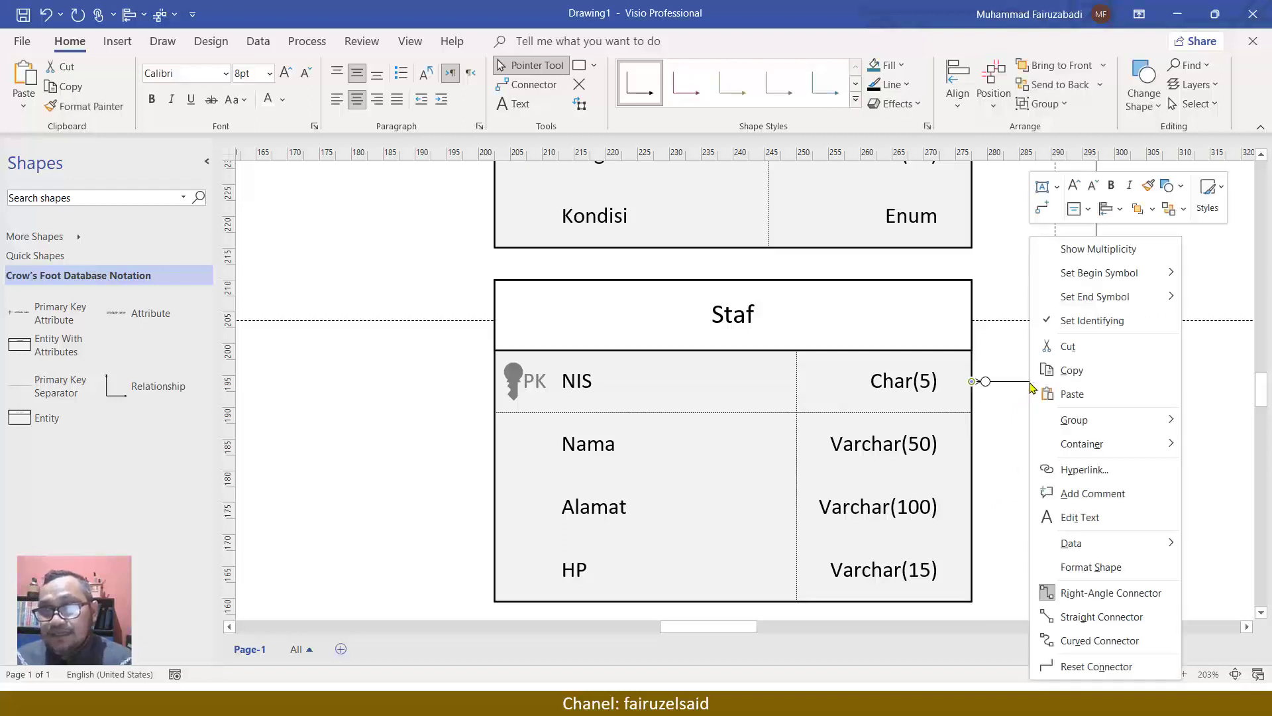
mouse_move(1113, 273)
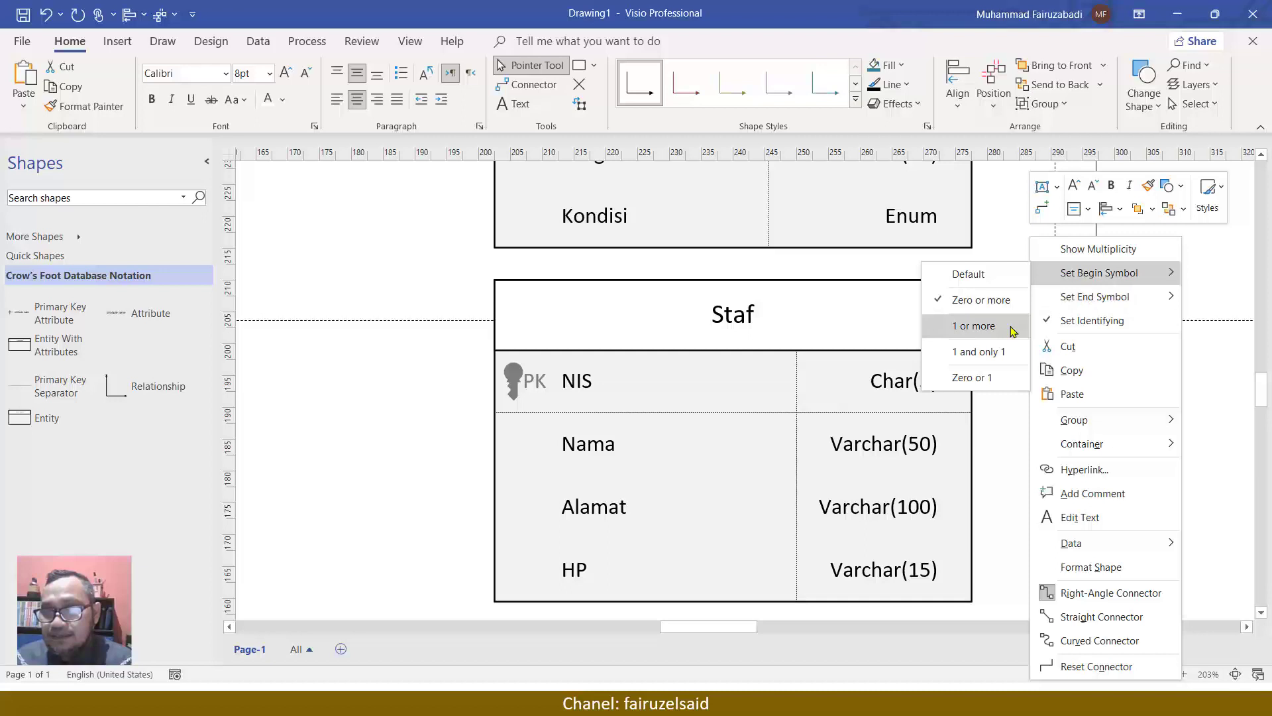
left_click(999, 358)
left_click(1019, 502)
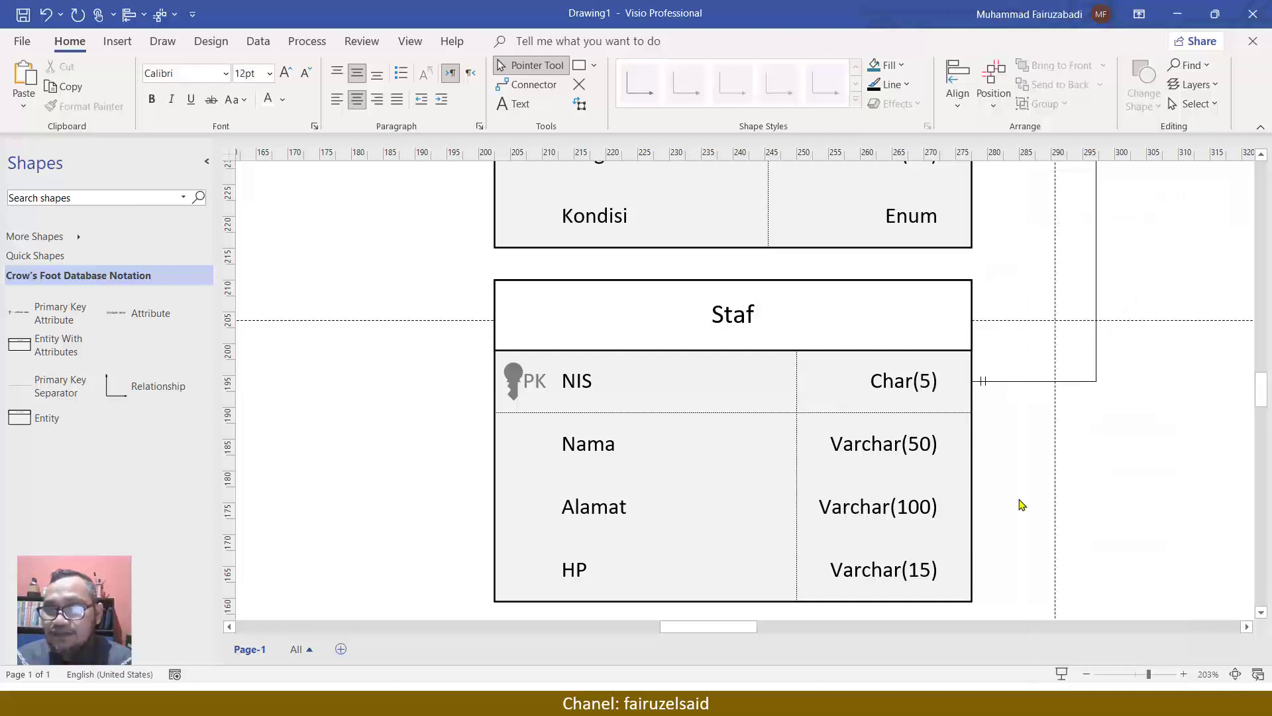
Set the end symbol of the Staf–Sirkulasi connector, at Sirkulasi's NIS, to Zero or more.
scroll(1020, 503, "up", 5)
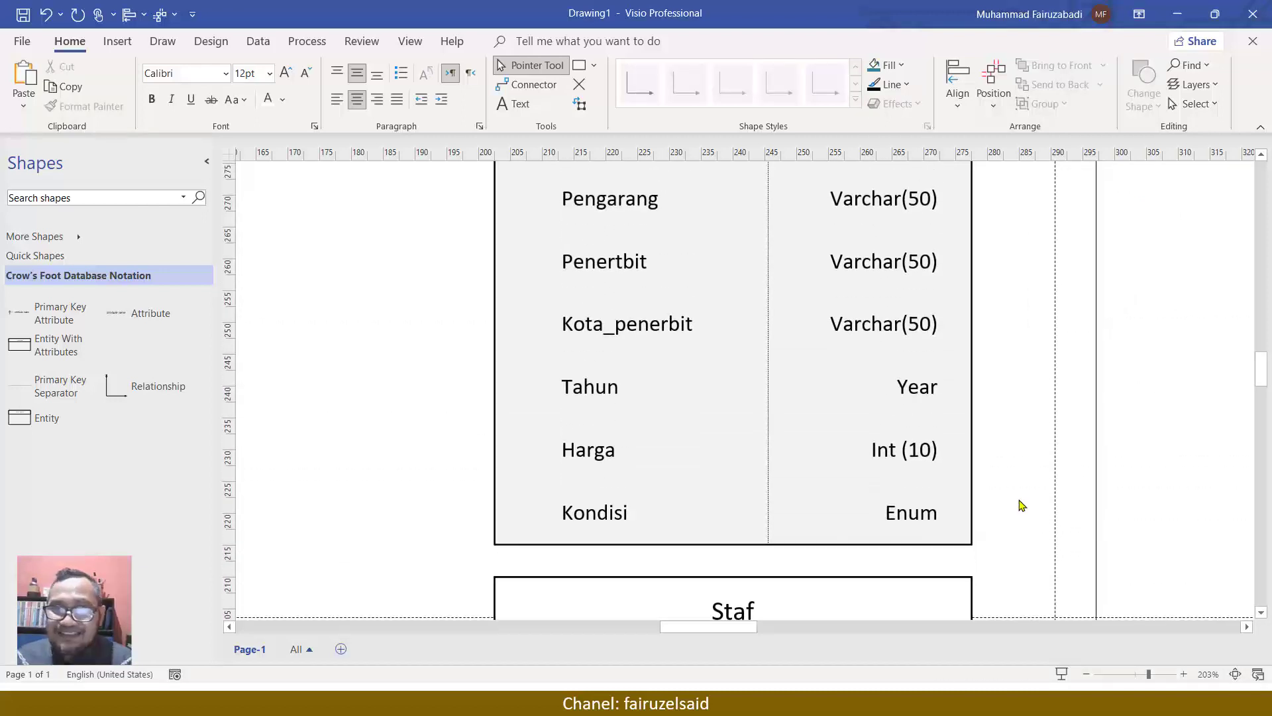
scroll(1021, 505, "up", 4)
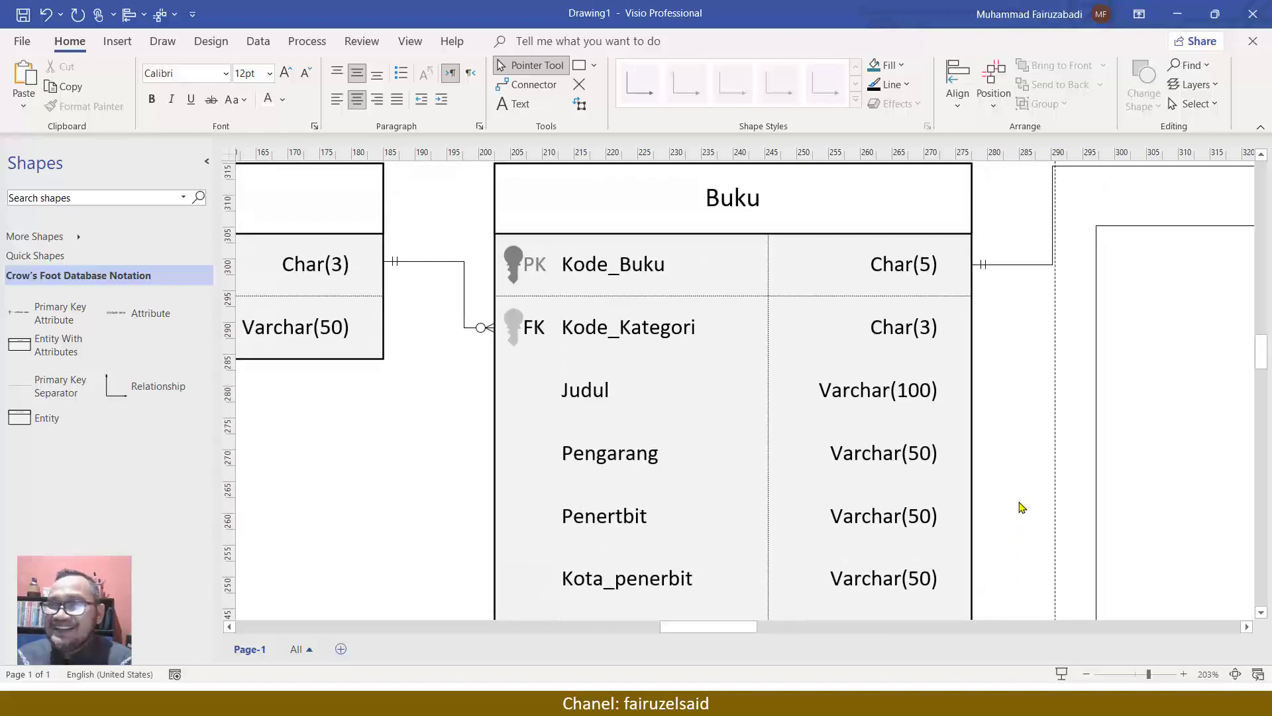
left_click_drag(743, 627, 940, 627)
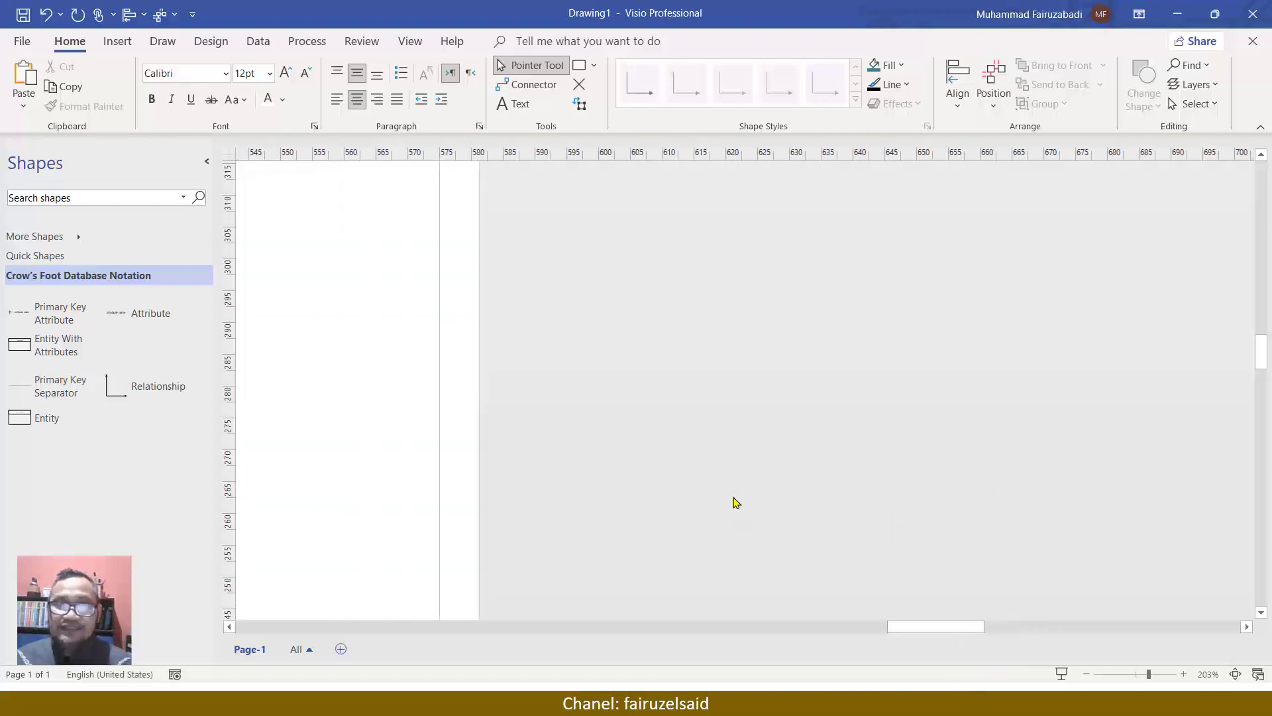
scroll(735, 502, "left", 3)
scroll(732, 500, "down", 8)
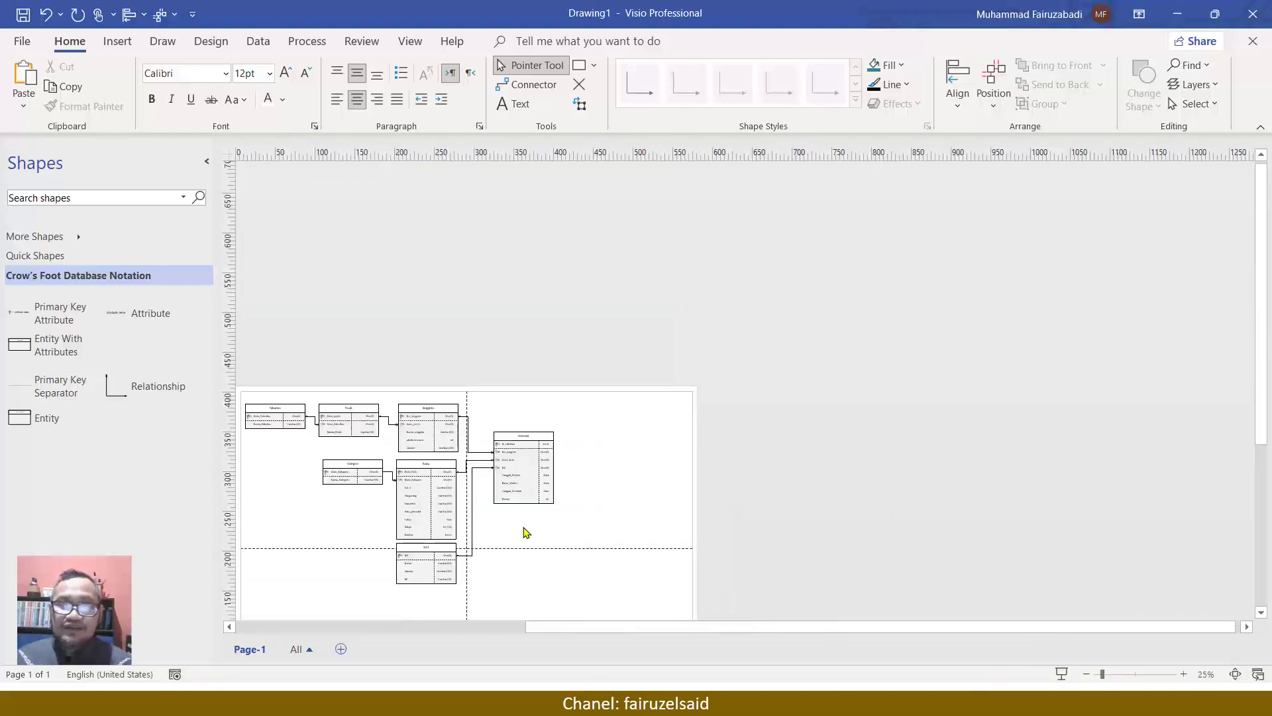
scroll(525, 532, "up", 5)
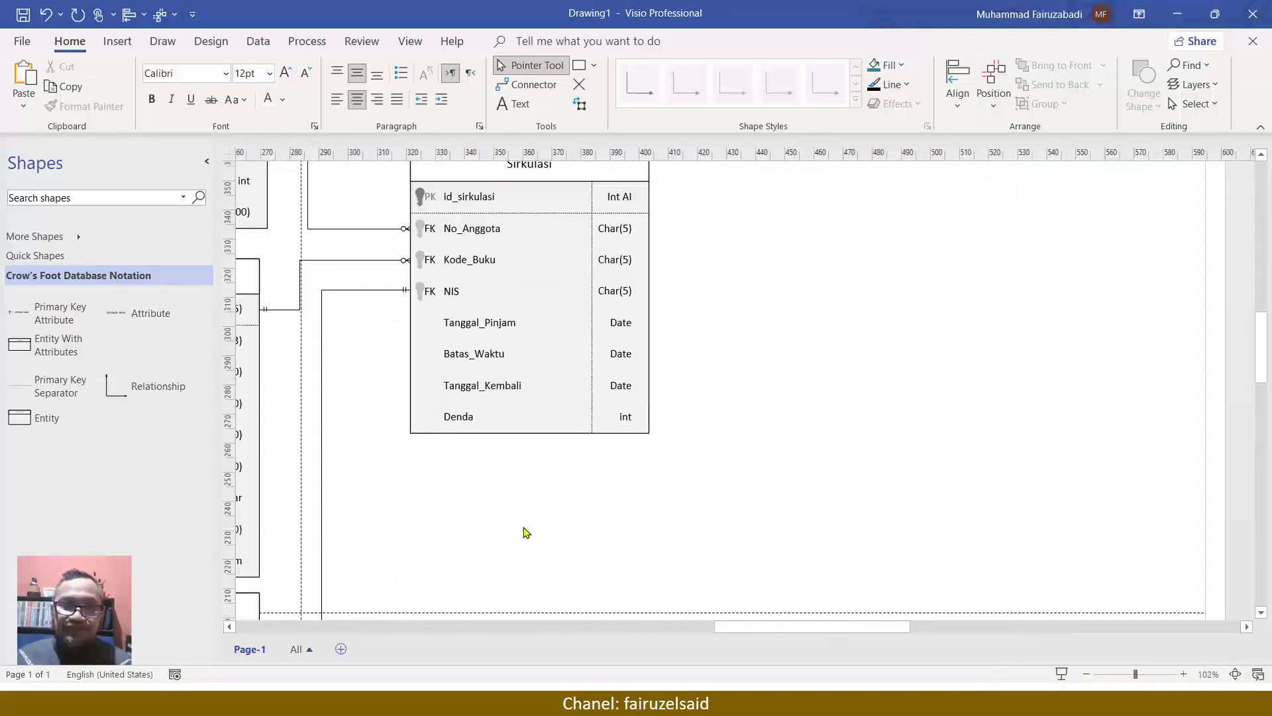
left_click(396, 291)
right_click(396, 290)
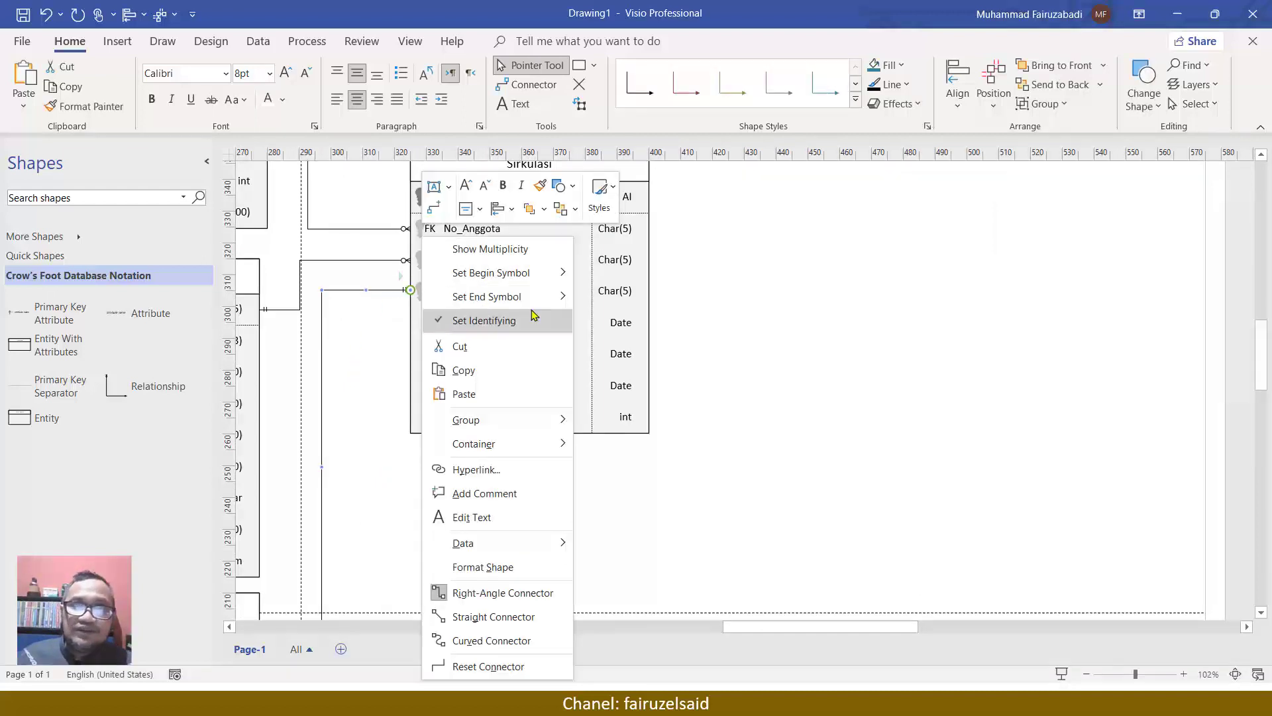
mouse_move(549, 300)
left_click(619, 324)
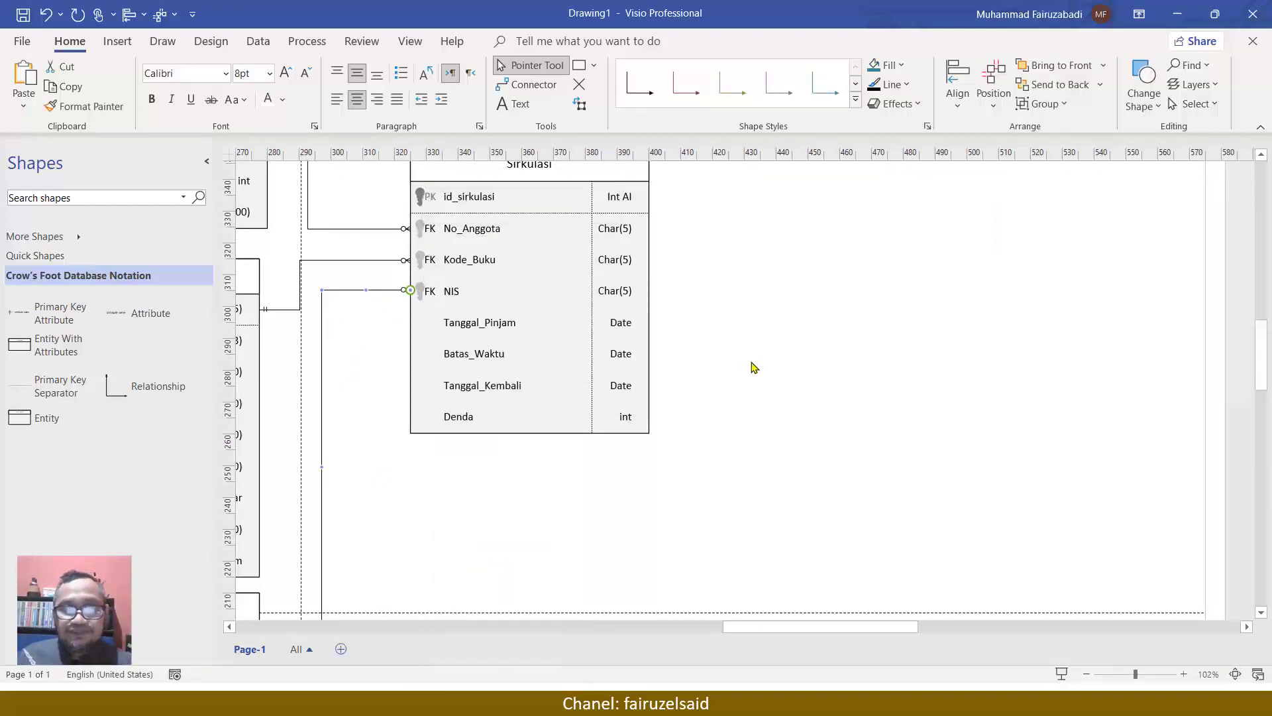
scroll(754, 367, "up", 2)
left_click_drag(854, 623, 792, 626)
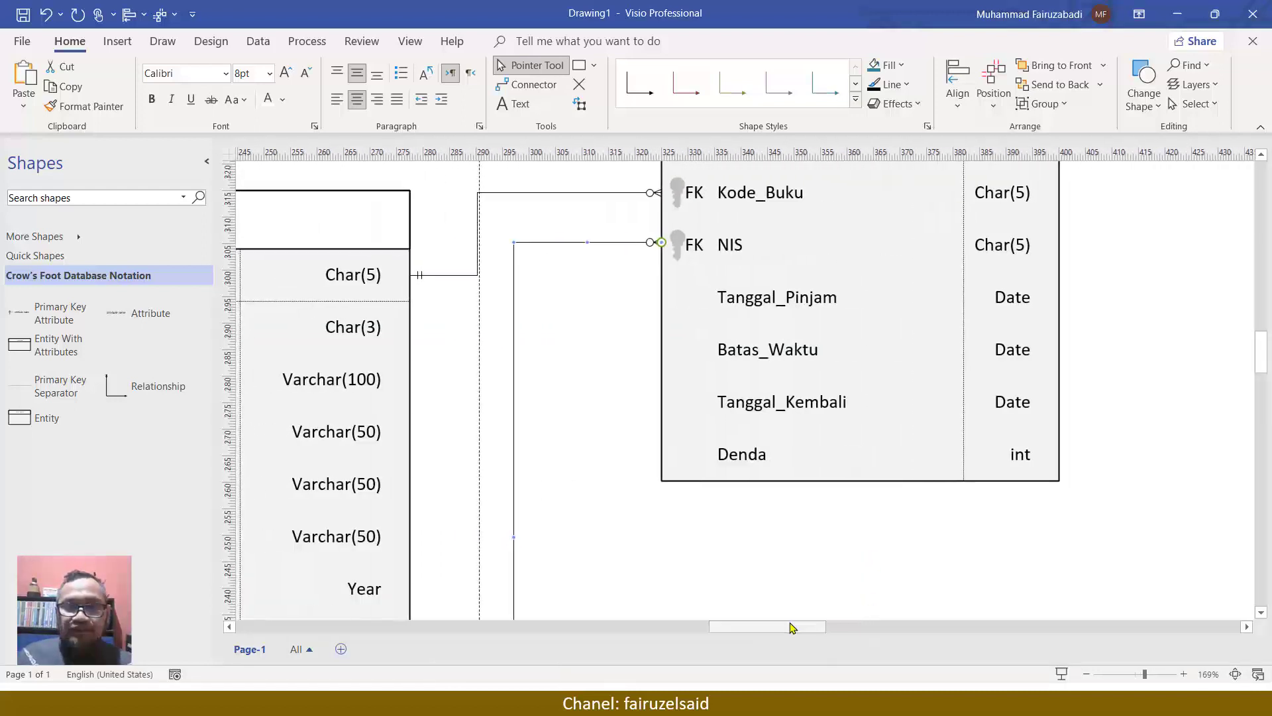
left_click(594, 508)
scroll(595, 509, "up", 3)
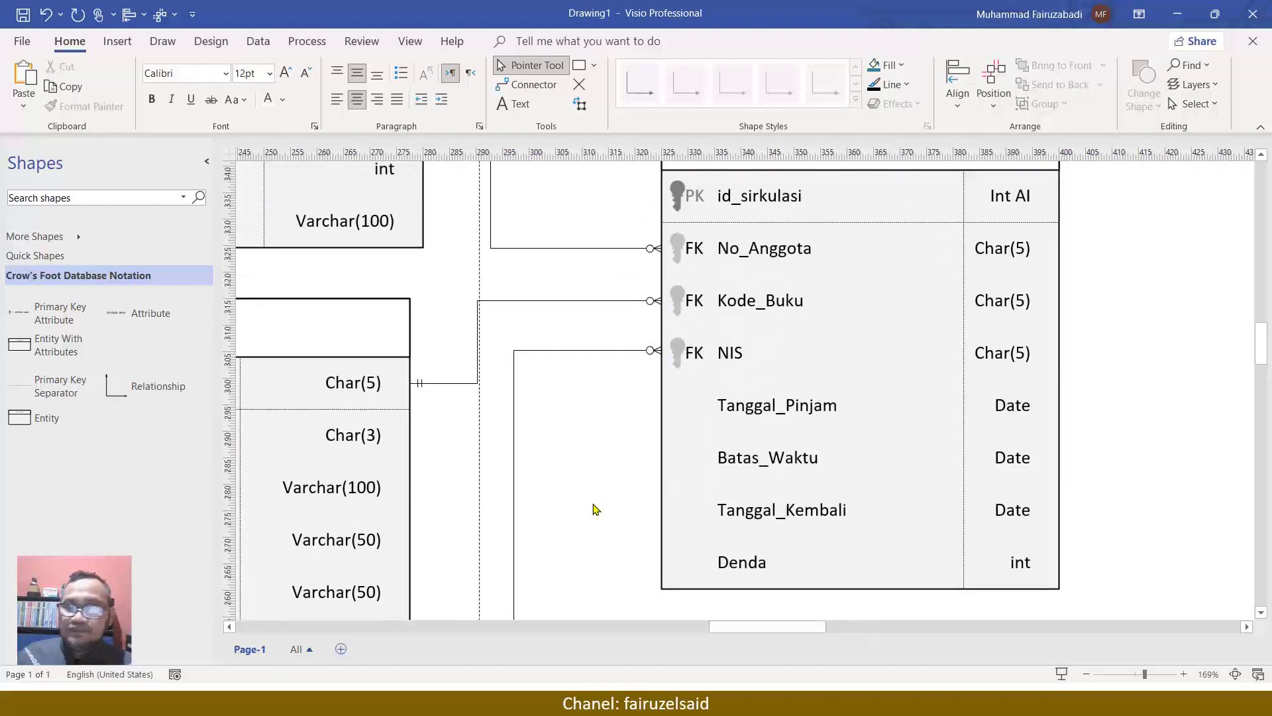
scroll(594, 509, "up", 1)
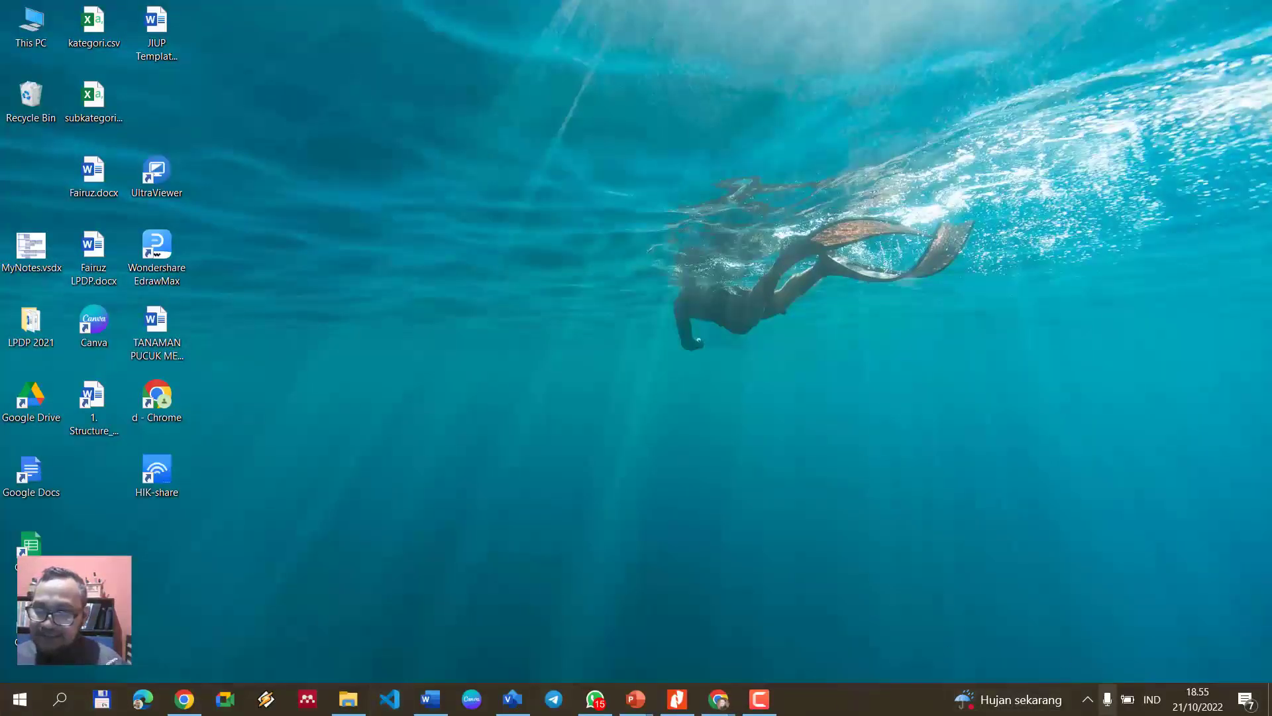
View the available Wi-Fi networks and set the speaker volume to 69.
left_click(1087, 699)
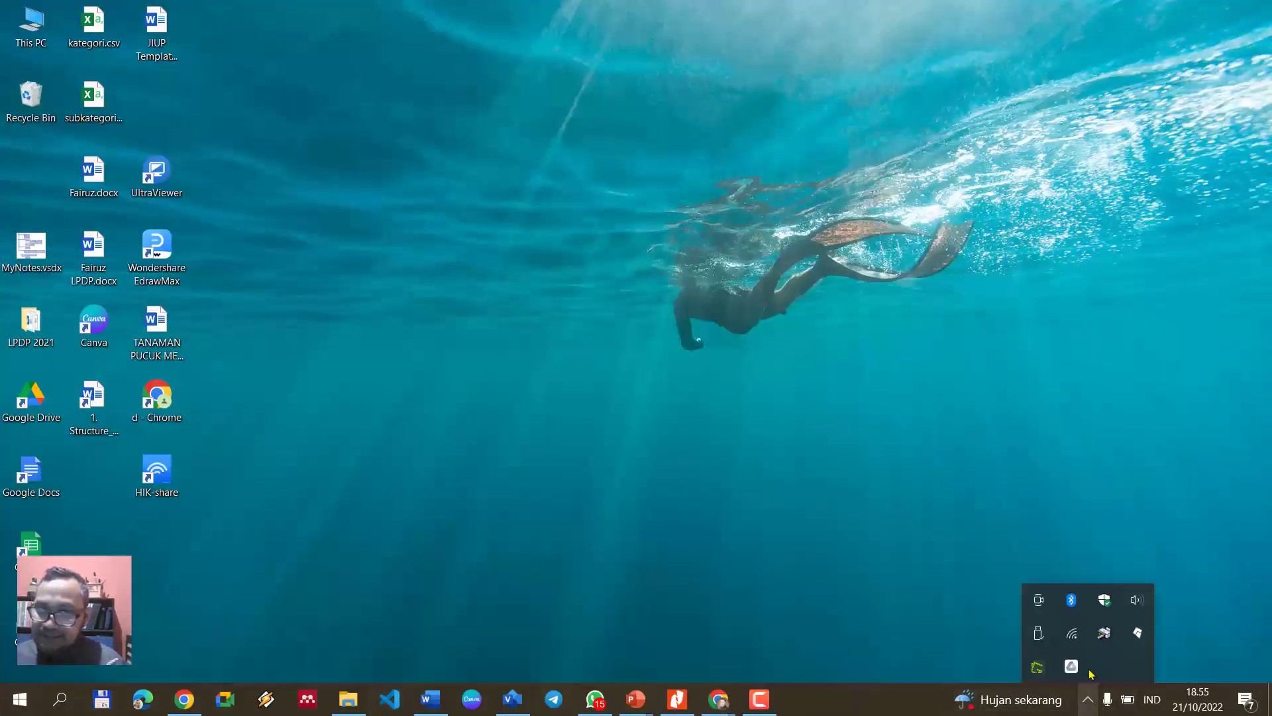
left_click(1071, 633)
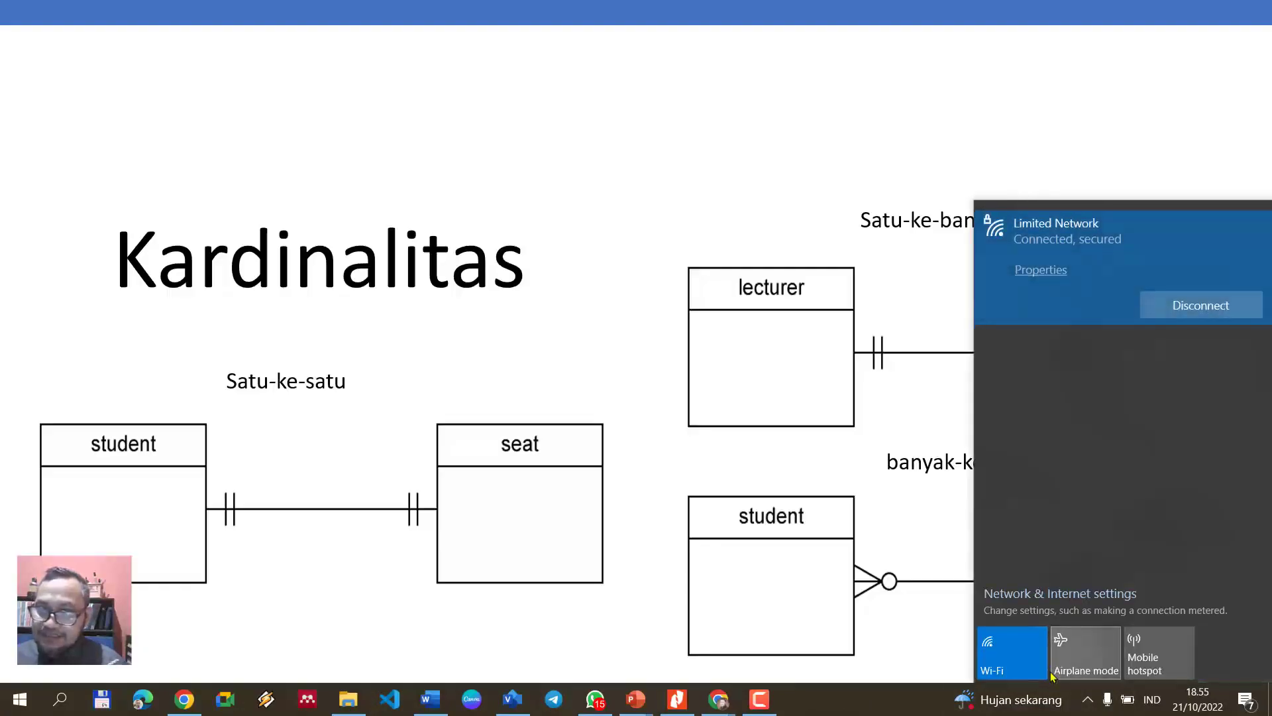
left_click(1088, 701)
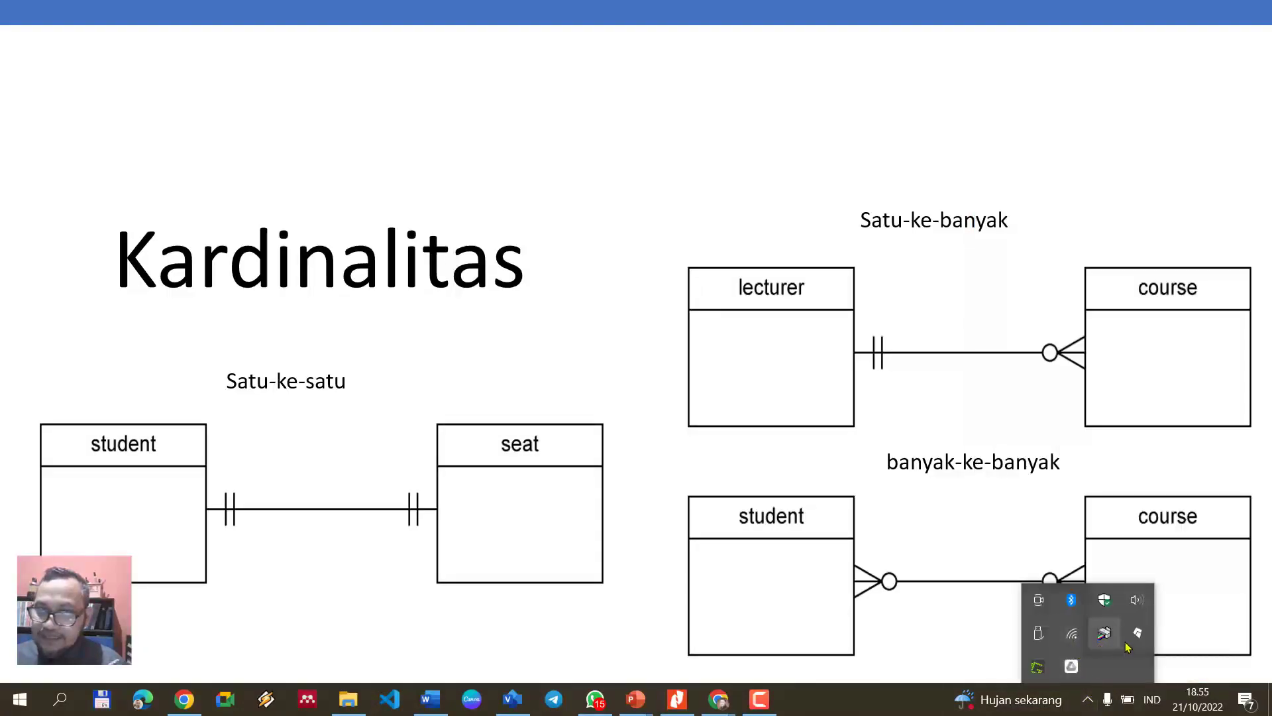
left_click(1137, 599)
left_click_drag(1096, 661, 1159, 669)
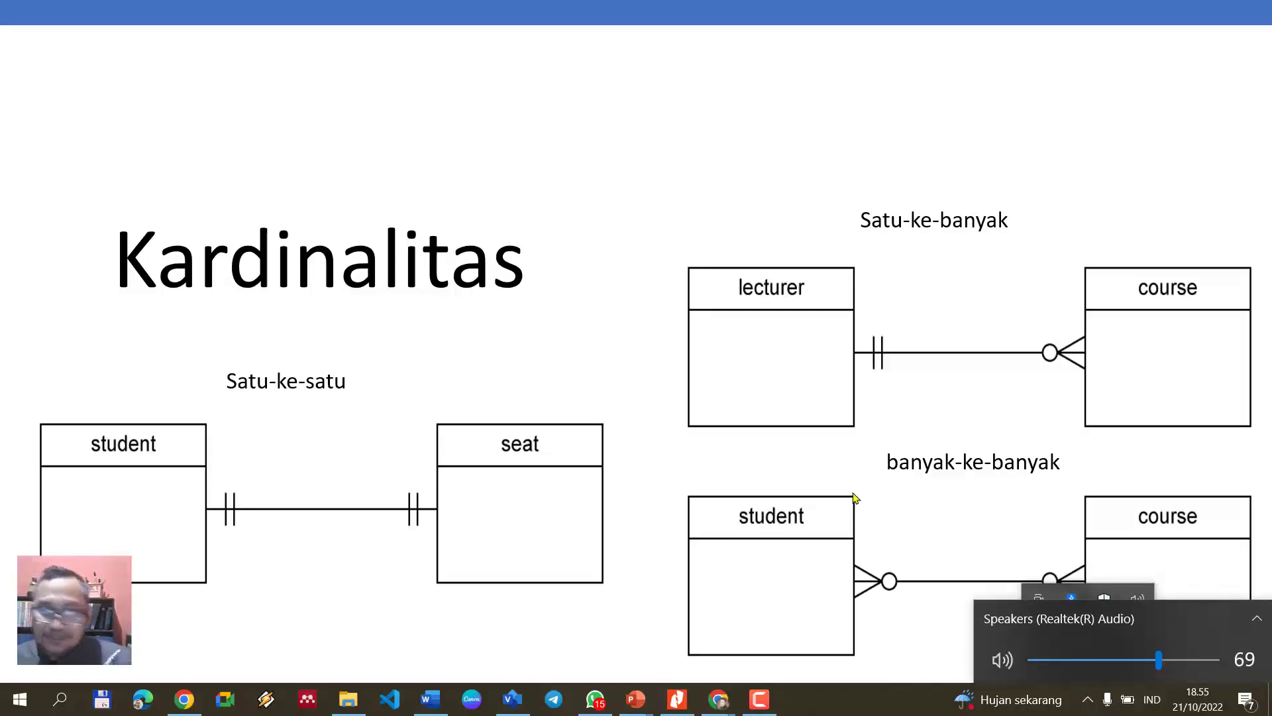
left_click(774, 391)
End the slide show that displays the Kardinalitas slide.
left_click(789, 245)
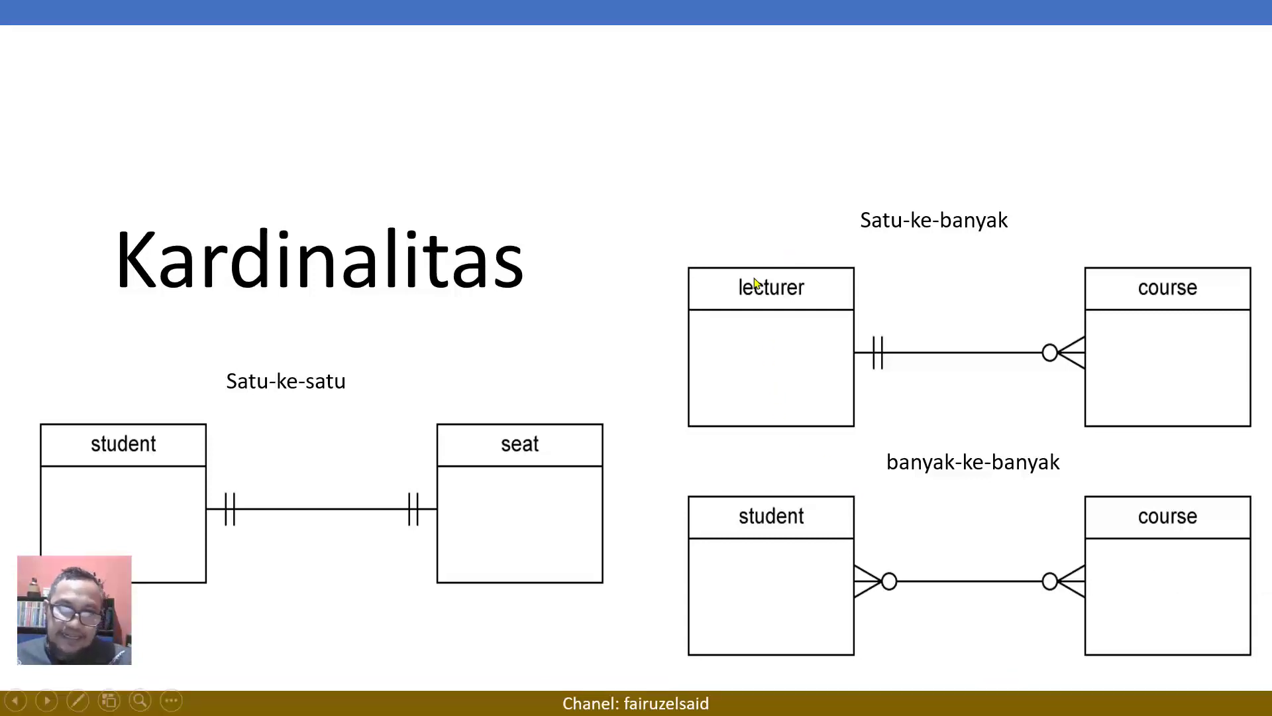
left_click(688, 220)
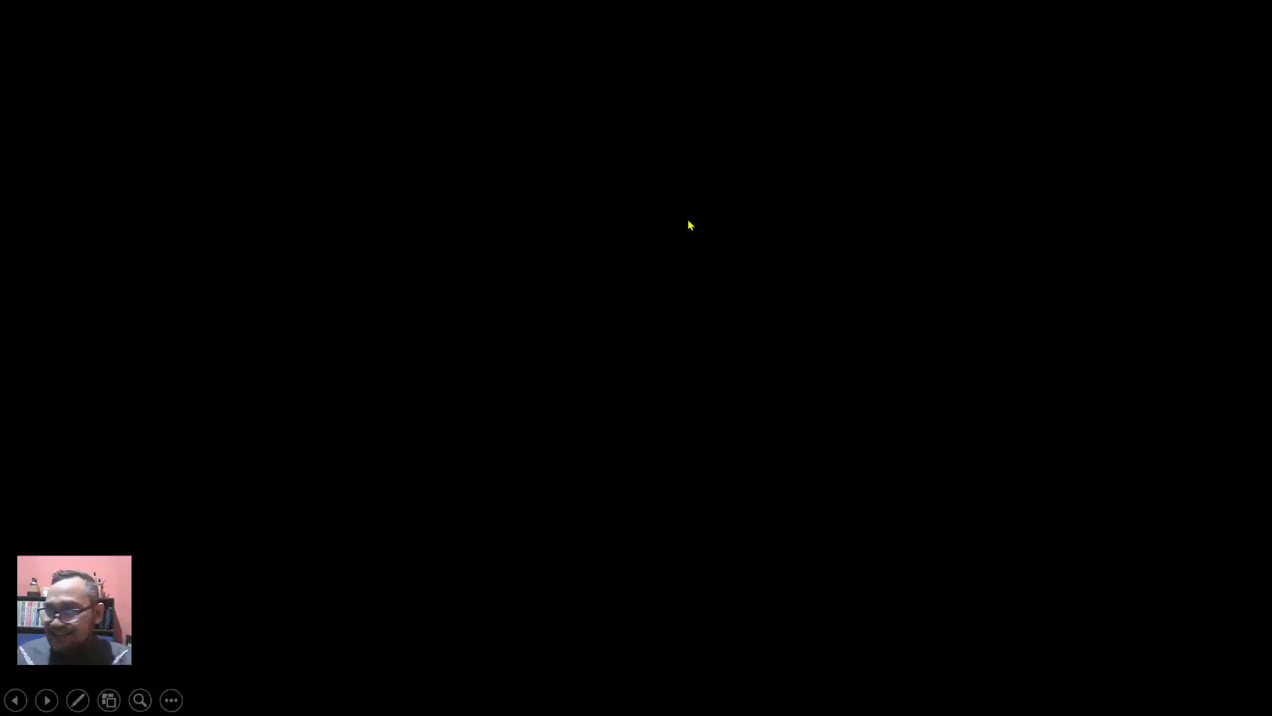
left_click(688, 220)
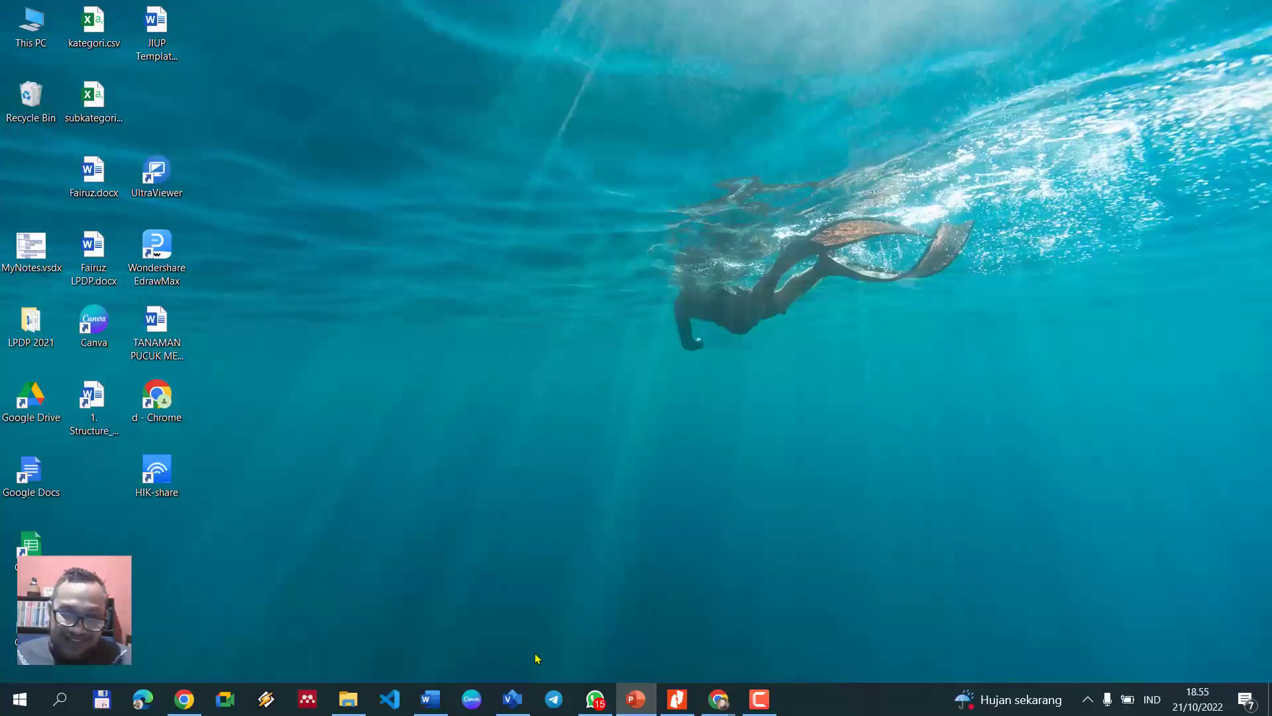
Switch to Visio, copy the entire library diagram and paste it into the blank Word document.
left_click(514, 697)
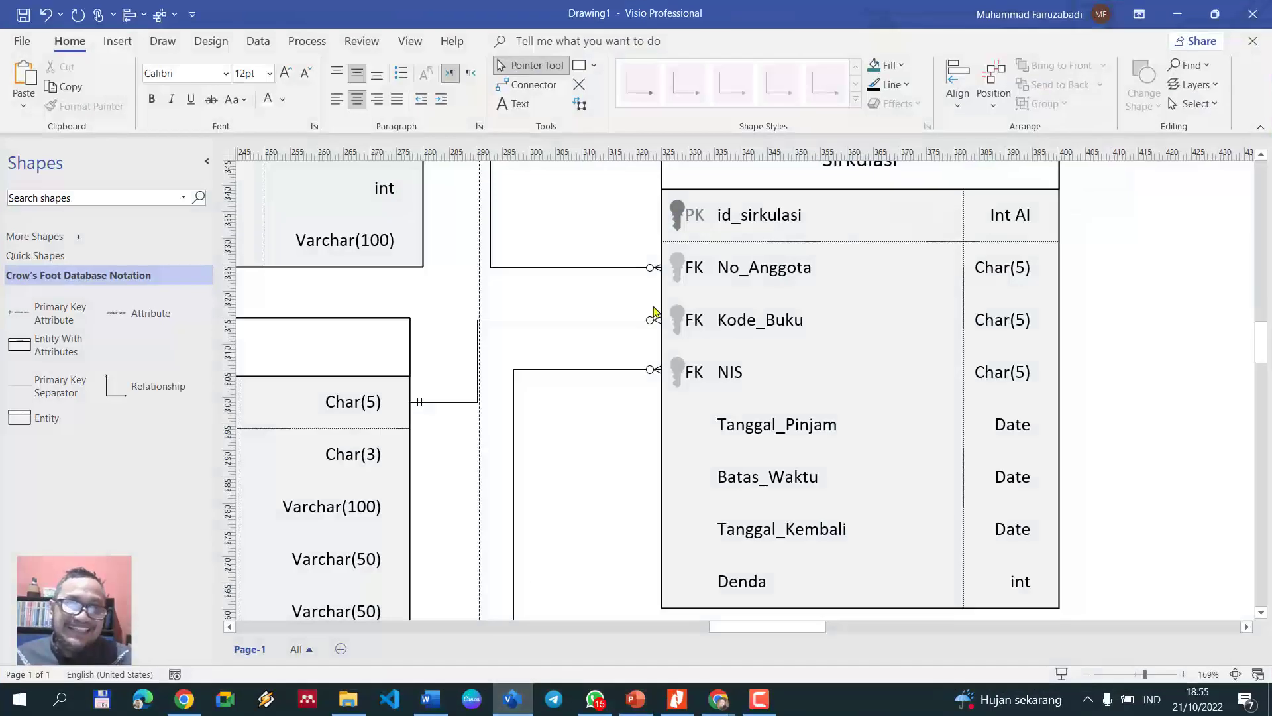
scroll(654, 311, "down", 6, "ctrl")
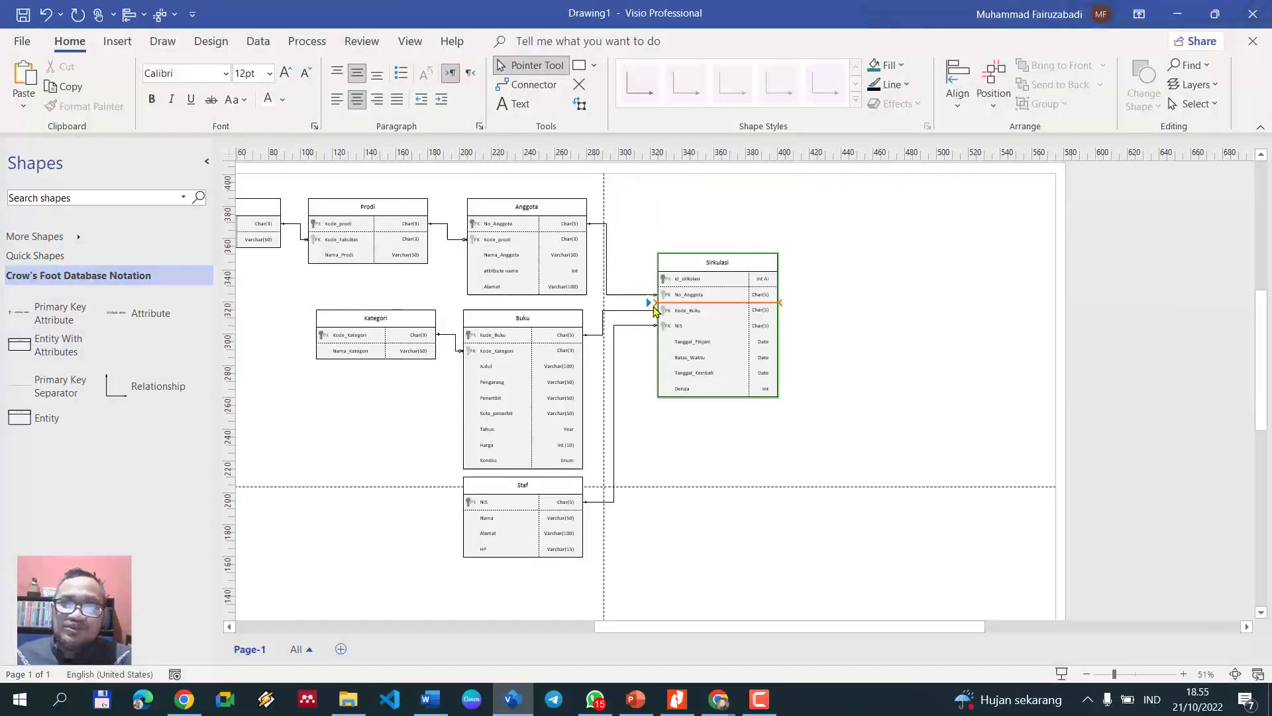
left_click_drag(758, 624, 714, 626)
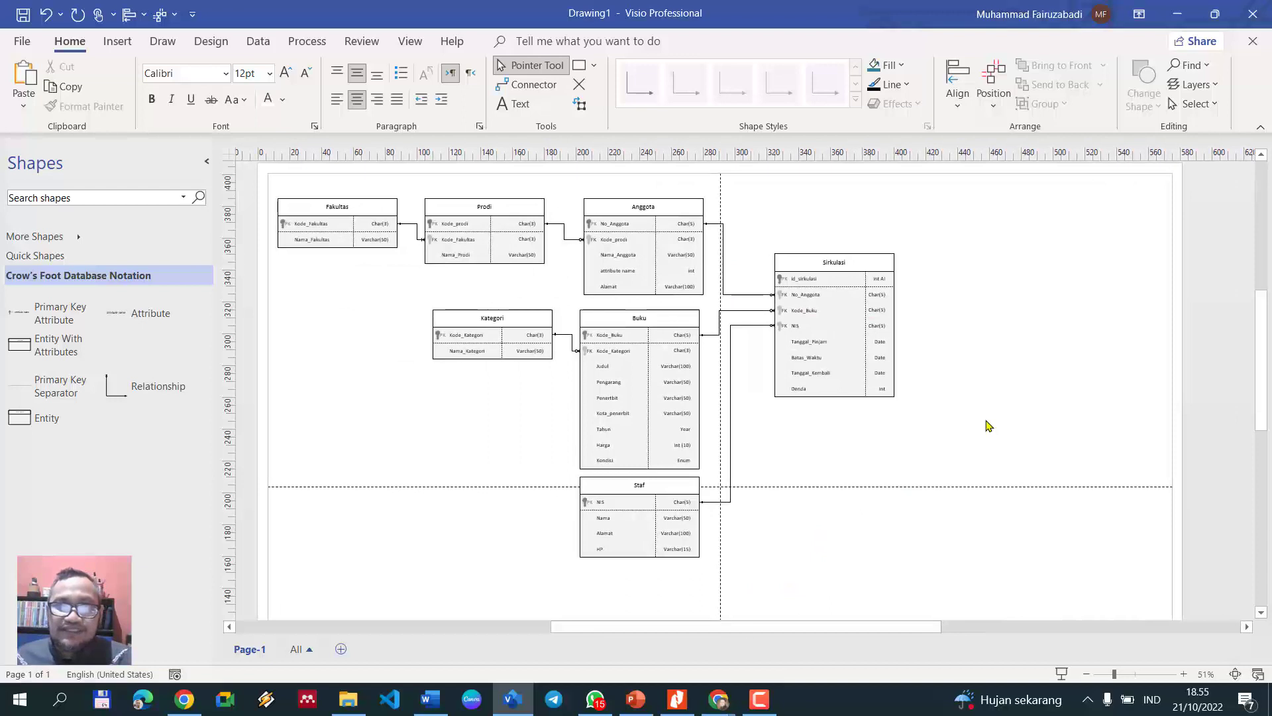
key("ctrl+a")
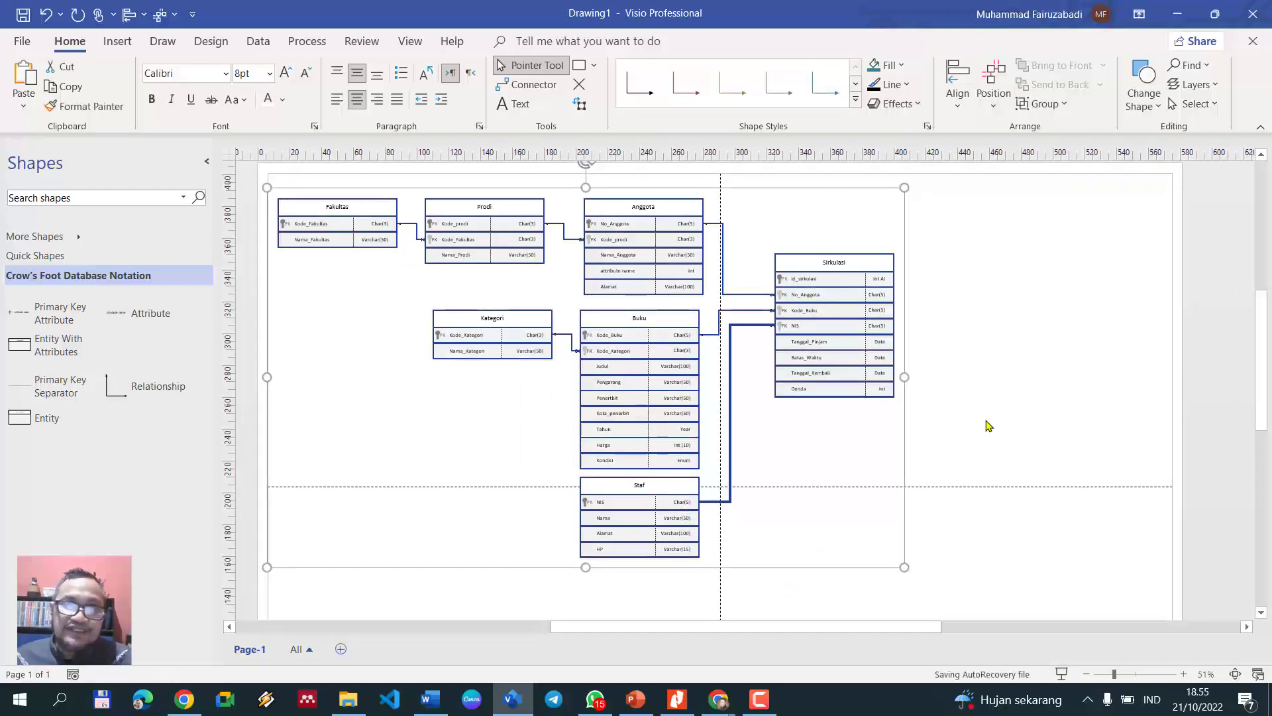
left_click(445, 701)
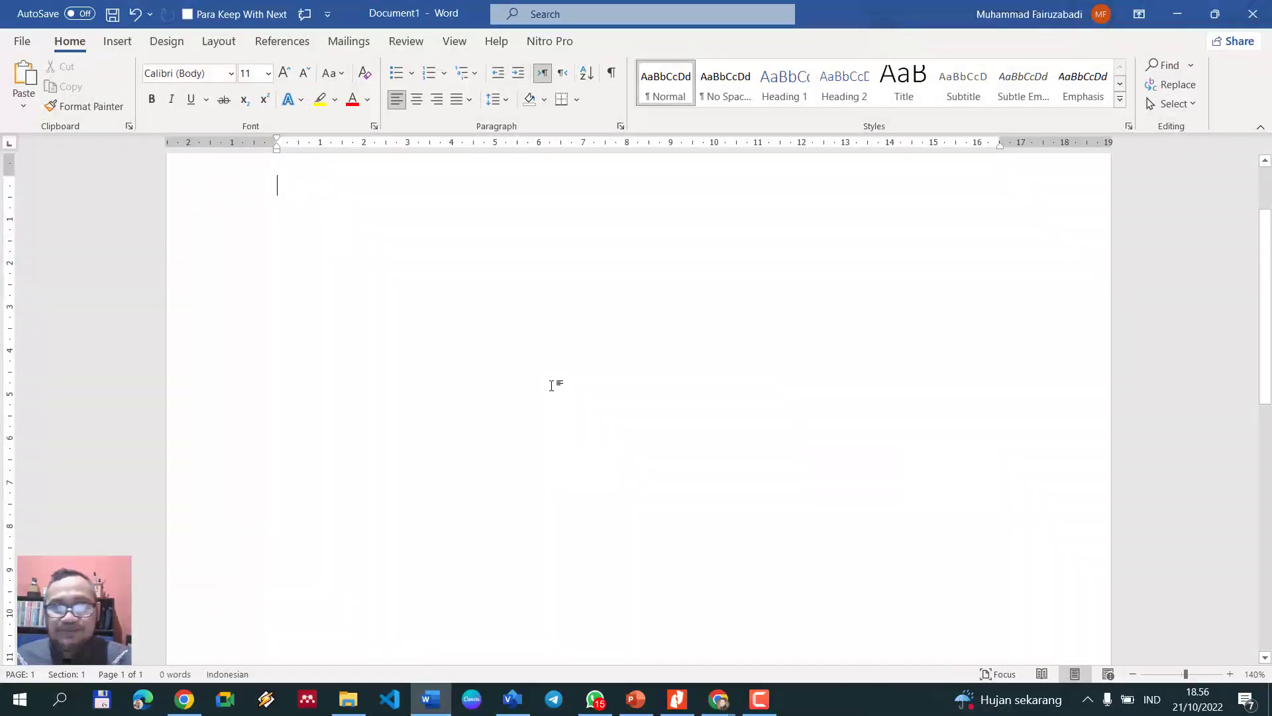
scroll(563, 384, "down", 4)
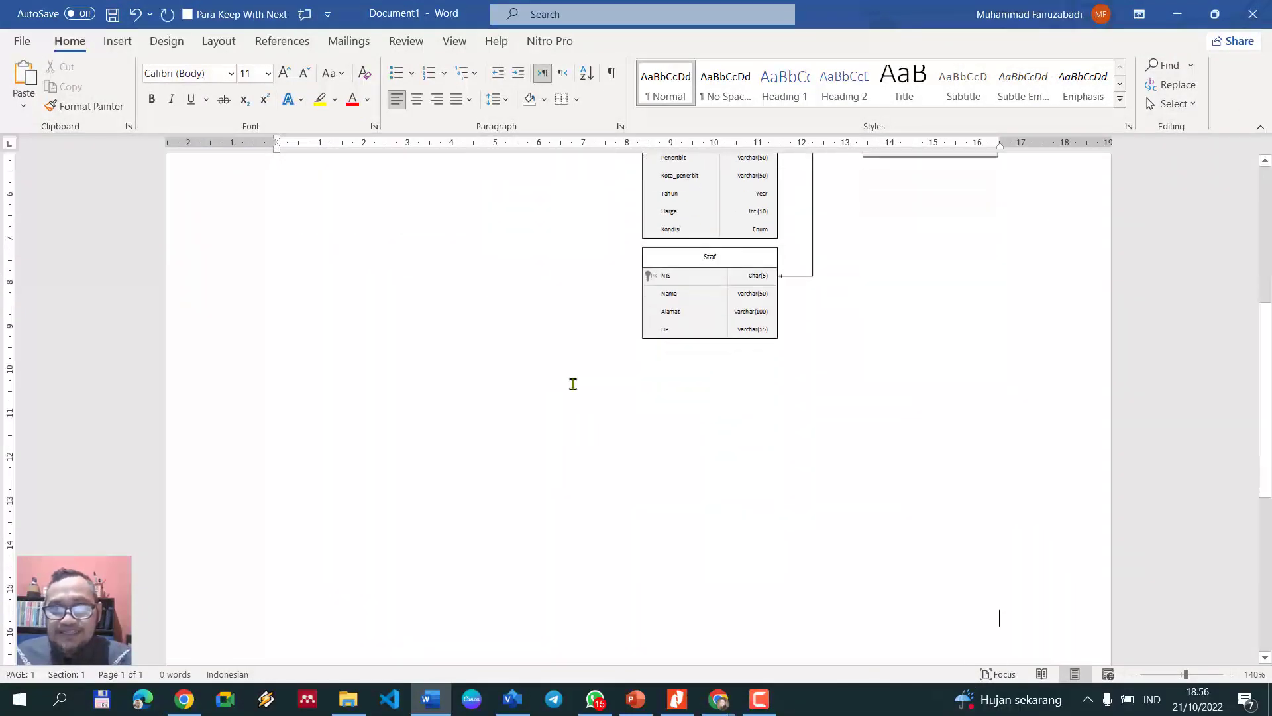
Change the Word document's page orientation to landscape.
scroll(583, 385, "up", 5)
left_click(776, 368)
scroll(777, 368, "down", 6)
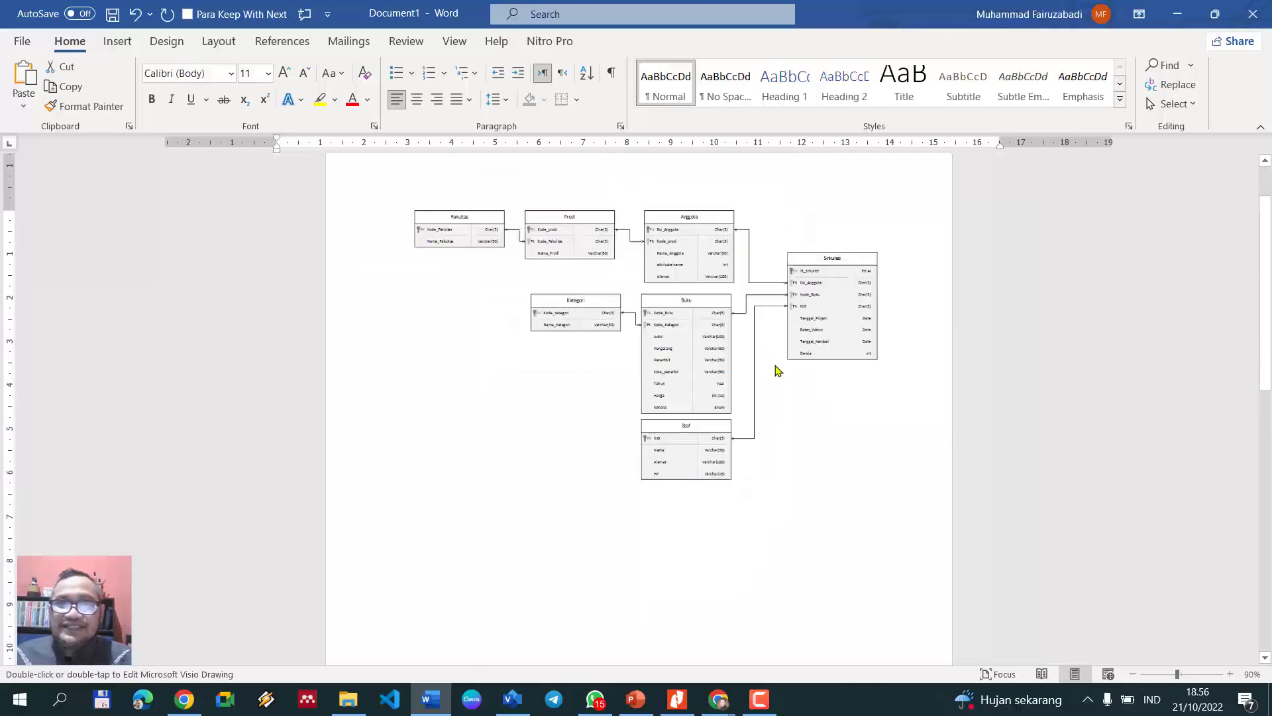
left_click(218, 42)
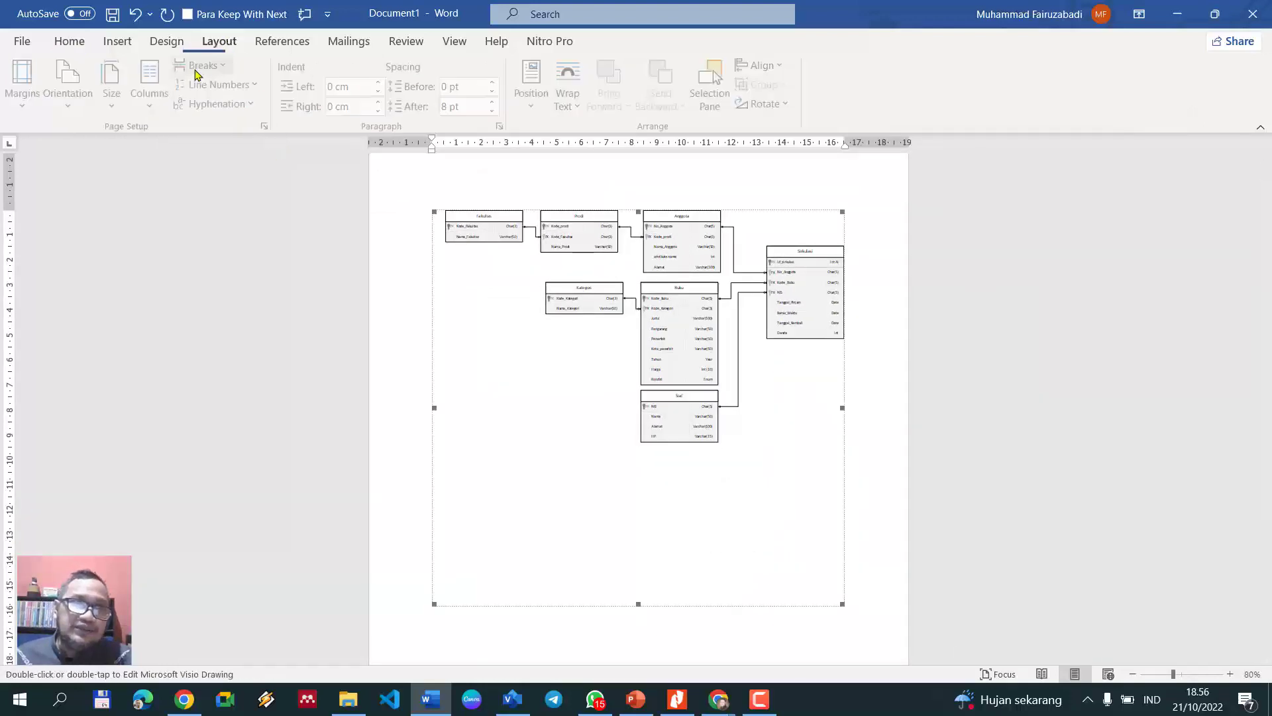
left_click(71, 83)
left_click(93, 179)
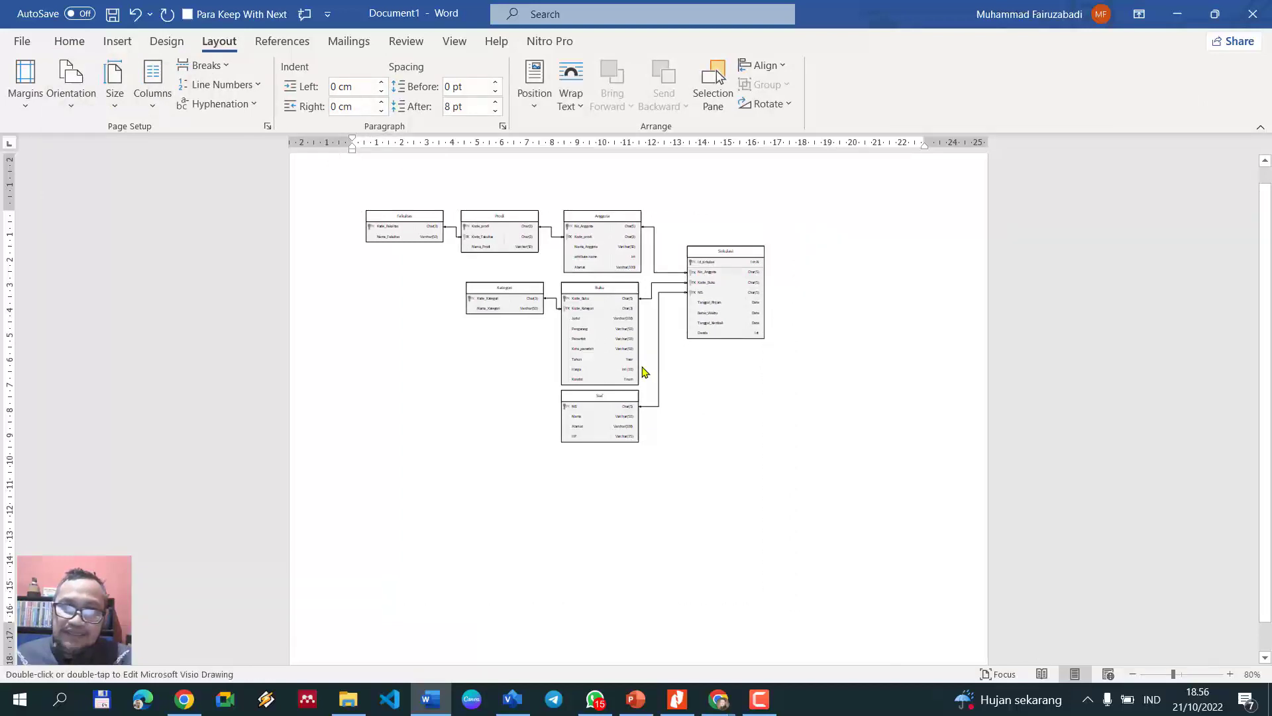
Enlarge the embedded diagram to the landscape page's text width and open it for editing with all its tables selected.
double_click(548, 264)
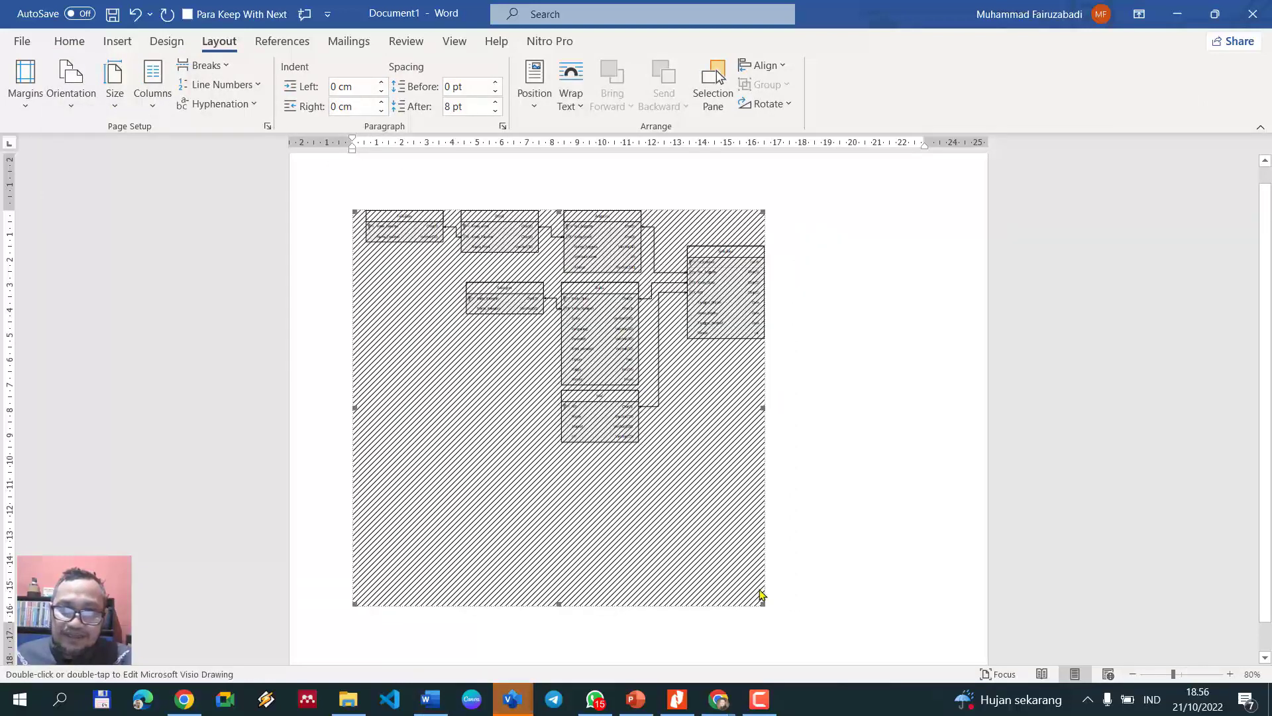
mouse_move(762, 603)
left_mouse_down()
mouse_move(973, 663)
mouse_move(948, 594)
left_mouse_up()
double_click(705, 534)
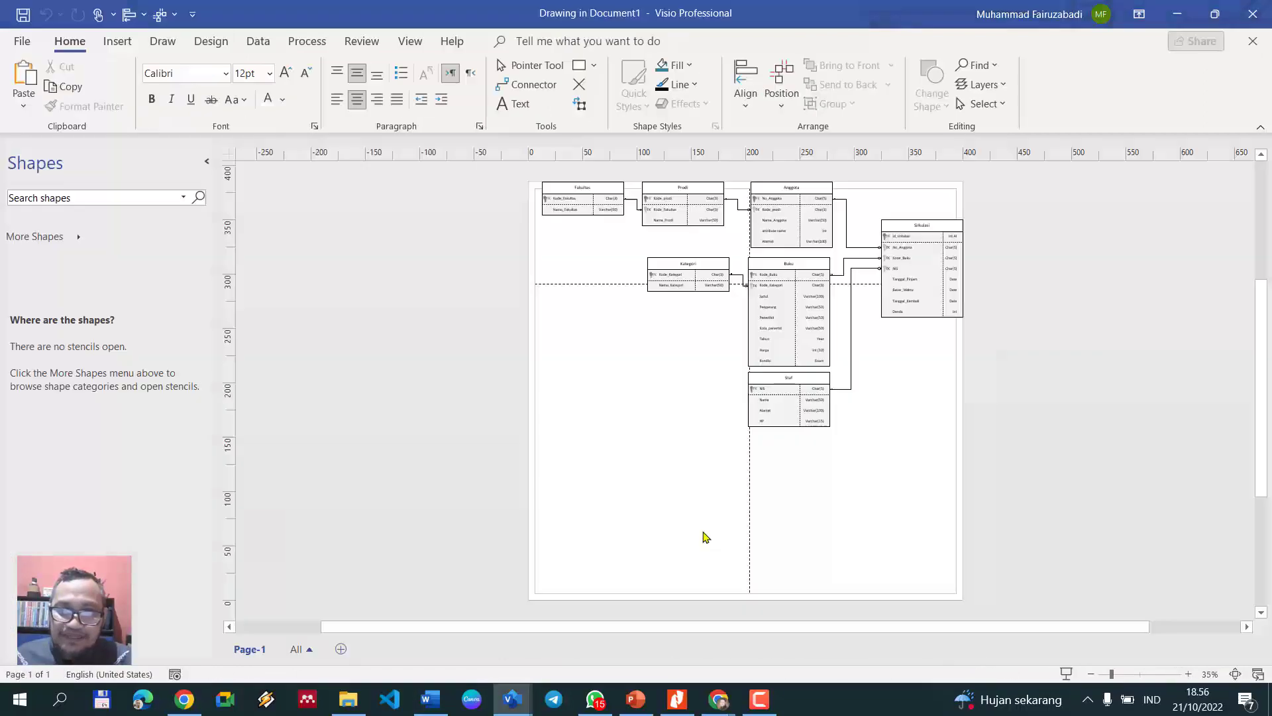
mouse_move(524, 165)
left_mouse_down()
mouse_move(1041, 433)
mouse_move(1047, 455)
left_mouse_up()
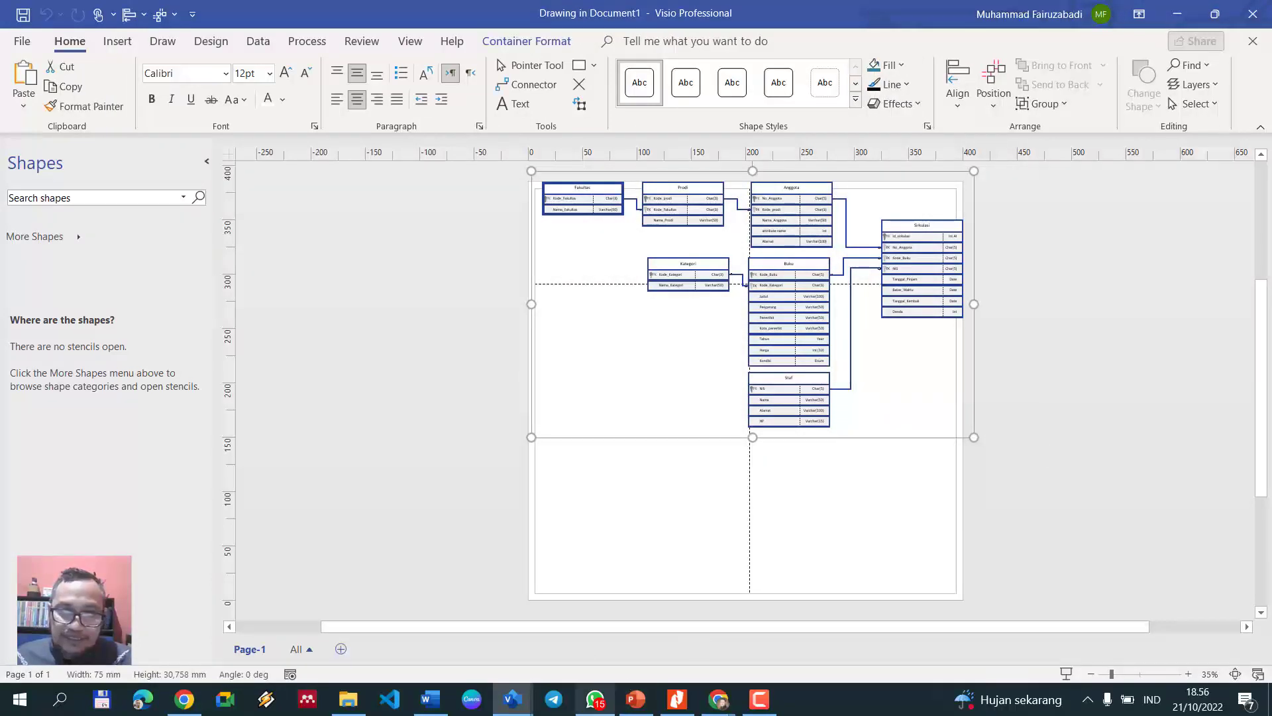
left_click(430, 699)
left_click(967, 508)
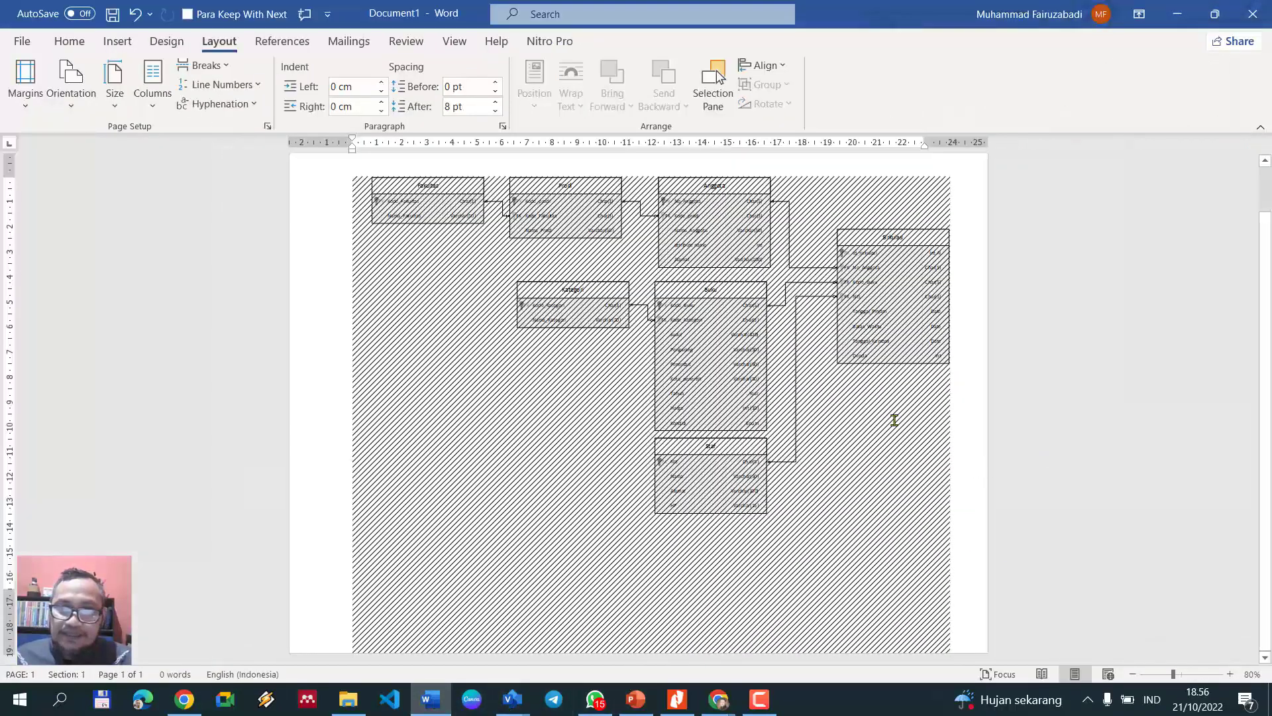
Delete the embedded diagram from the landscape page and paste a fresh copy of it in its place.
right_click(1039, 219)
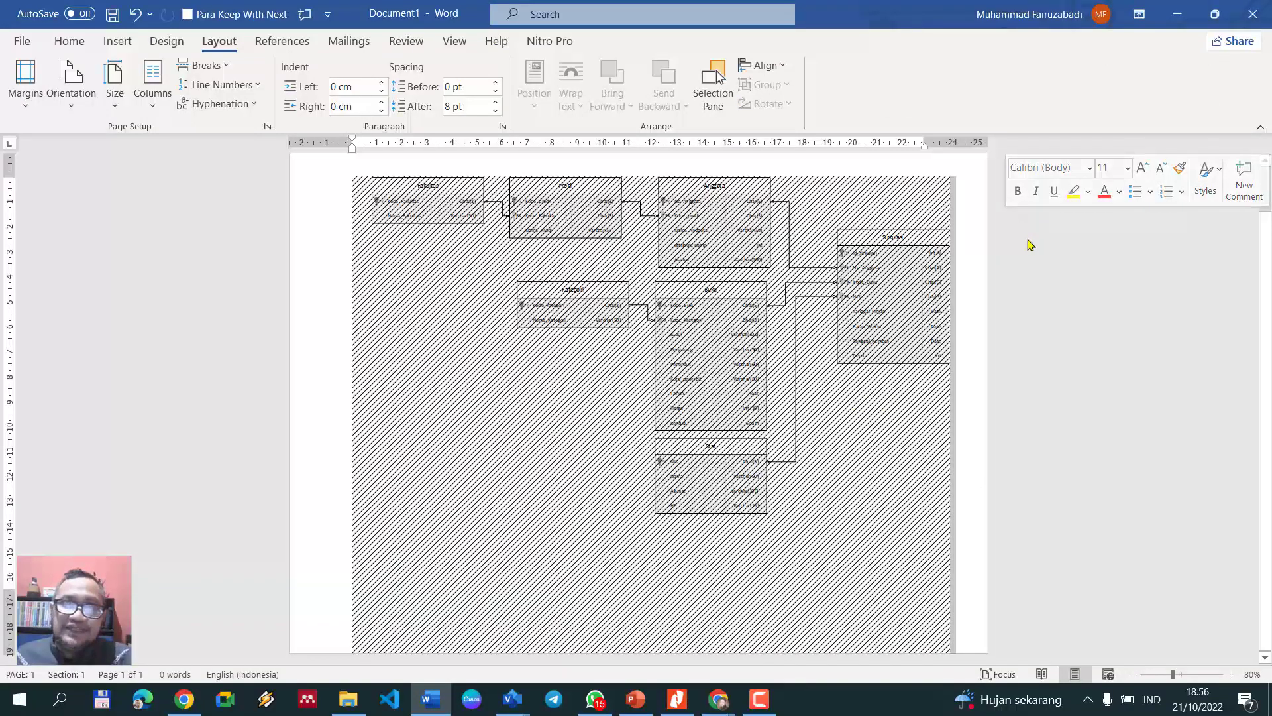
left_click(264, 185)
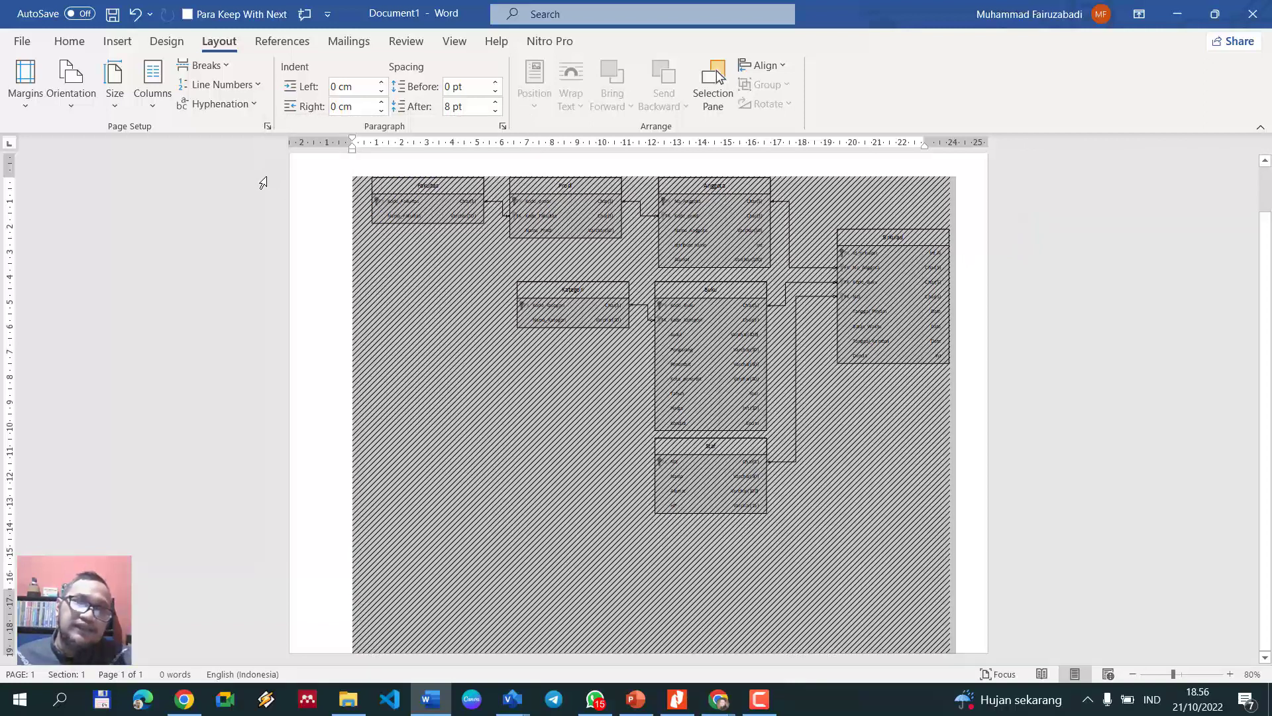
key("Delete")
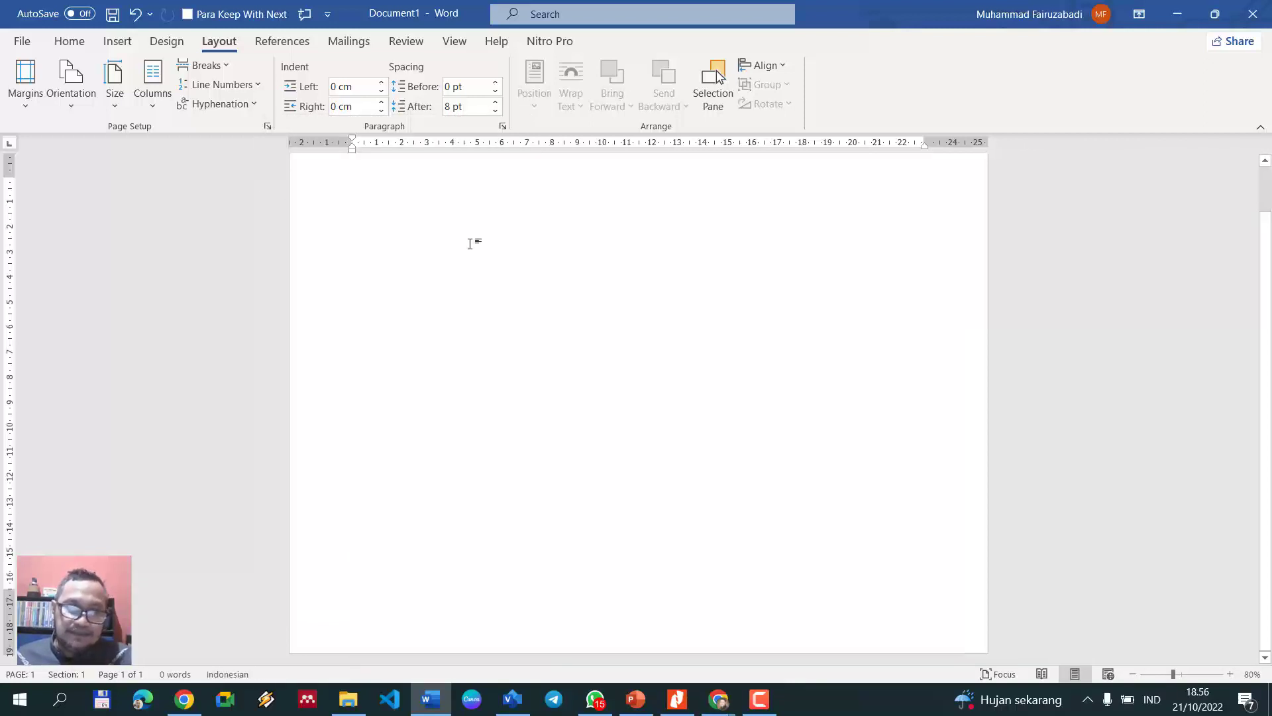
key("ctrl+z")
scroll(817, 301, "up", 2)
left_click(821, 301)
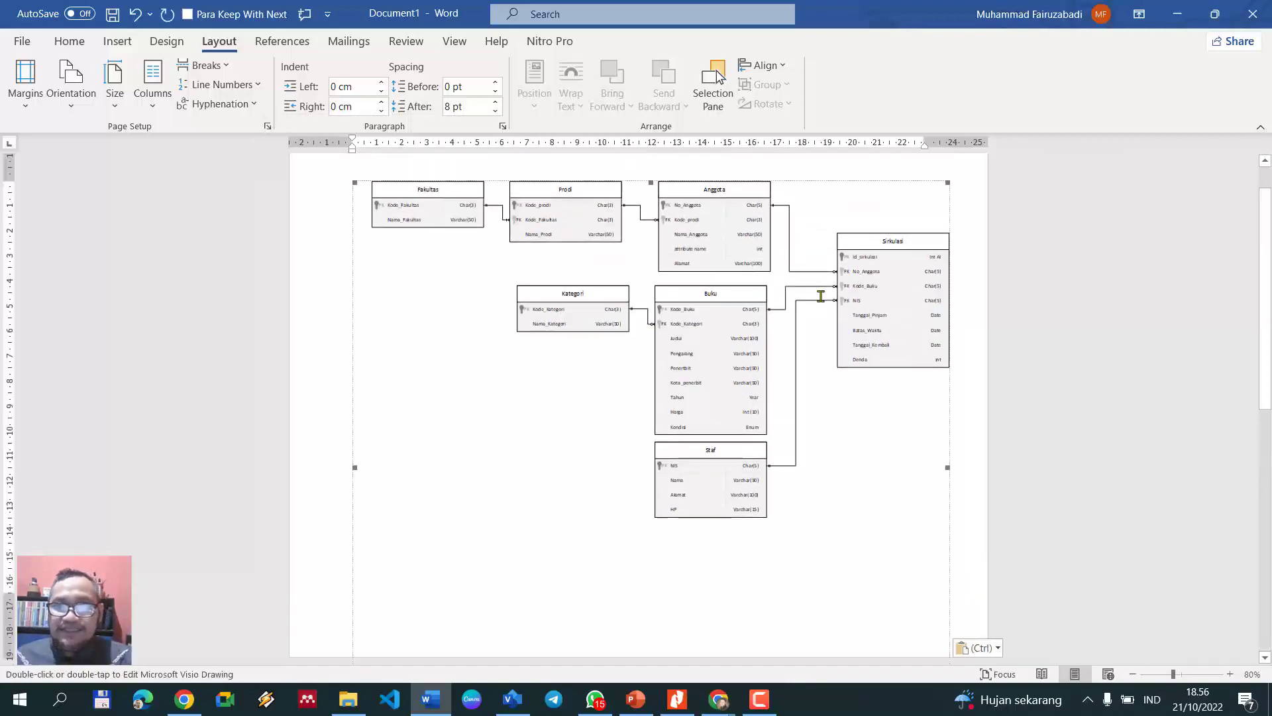
Examine the pasted diagram's tables, key attributes and cardinality symbols, from Fakultas, Prodi and Anggota to Kategori, Buku and Sirkulasi.
scroll(822, 301, "up", 8, "ctrl")
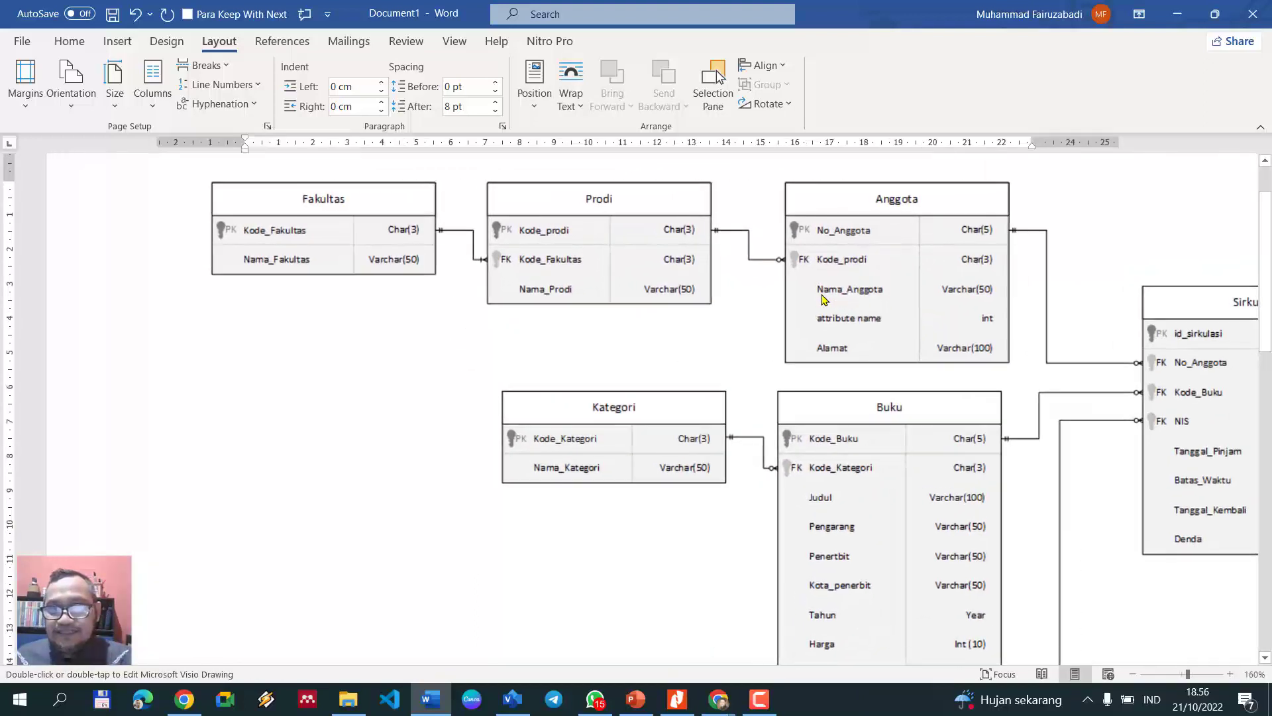
scroll(822, 300, "down", 1, "ctrl")
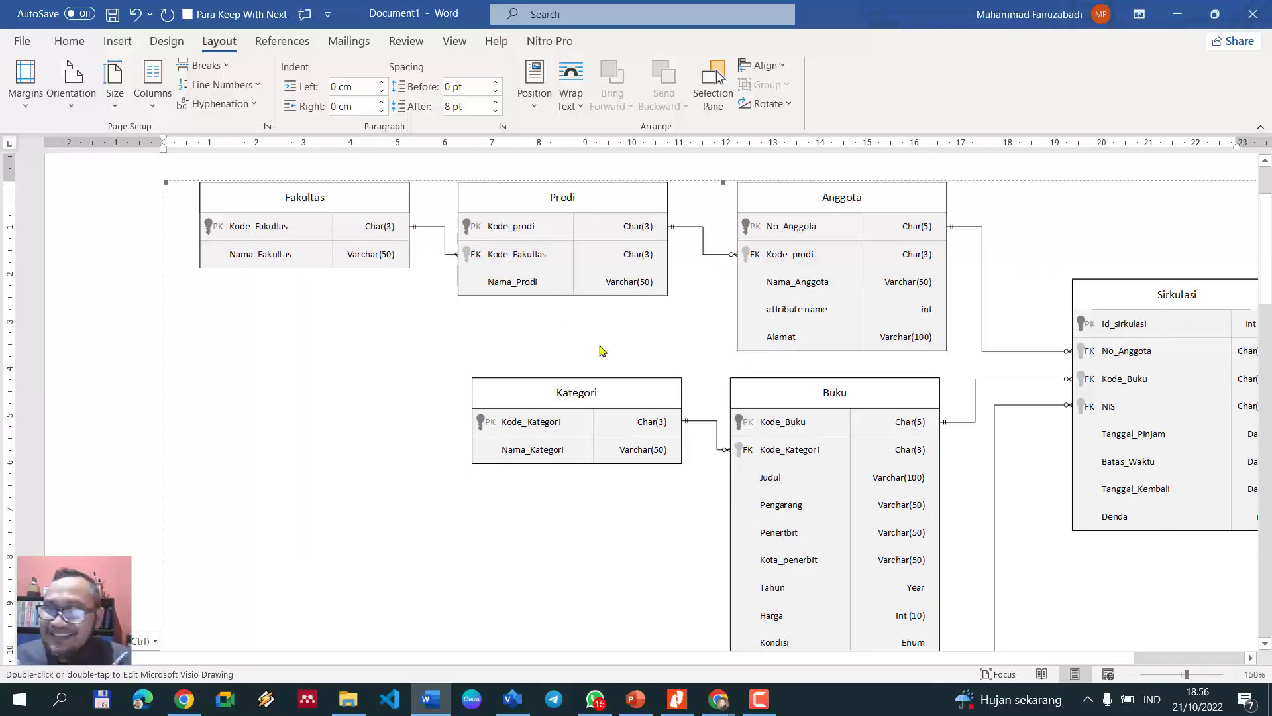
scroll(498, 277, "up", 5, "ctrl")
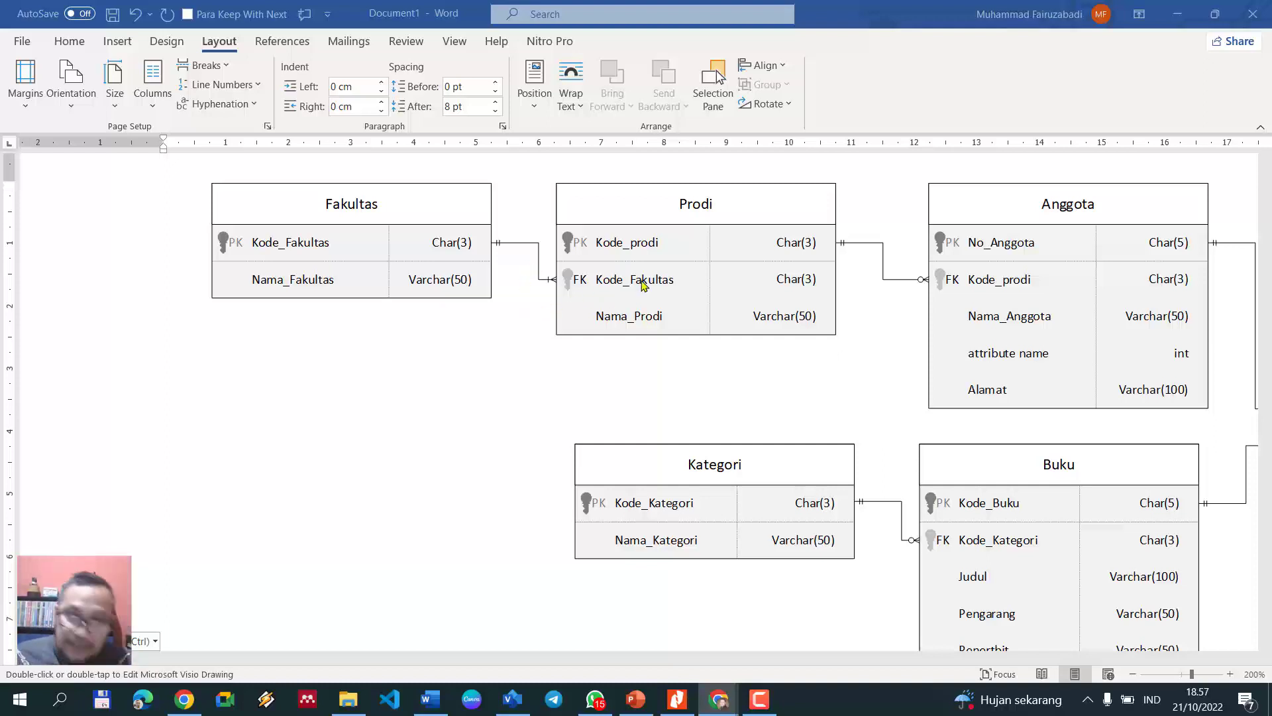
scroll(643, 284, "down", 3)
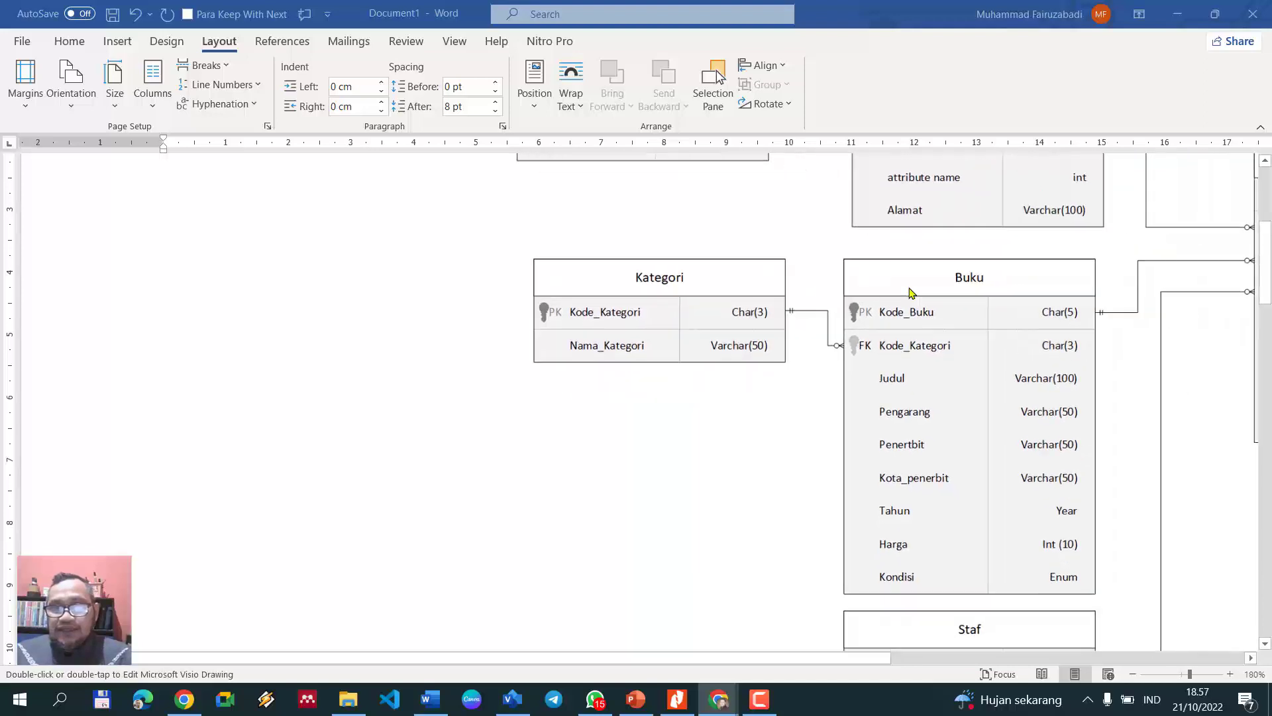
scroll(650, 278, "up", 6)
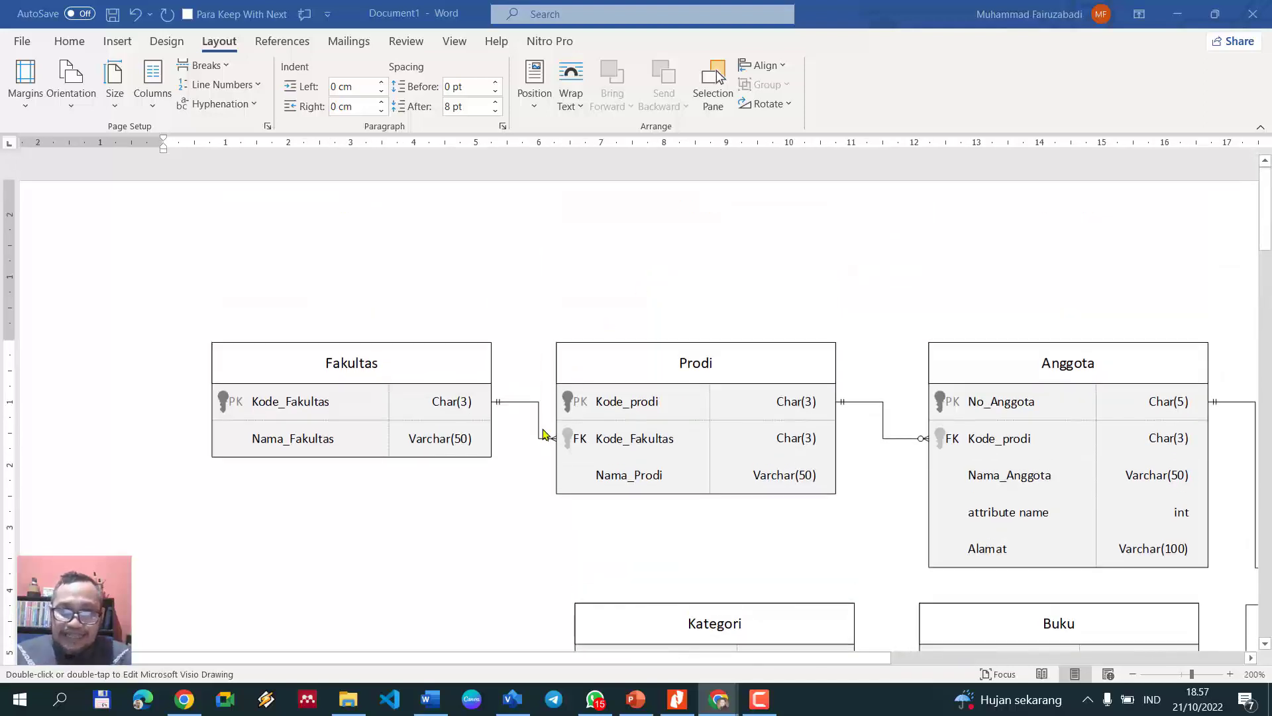
scroll(934, 316, "down", 6)
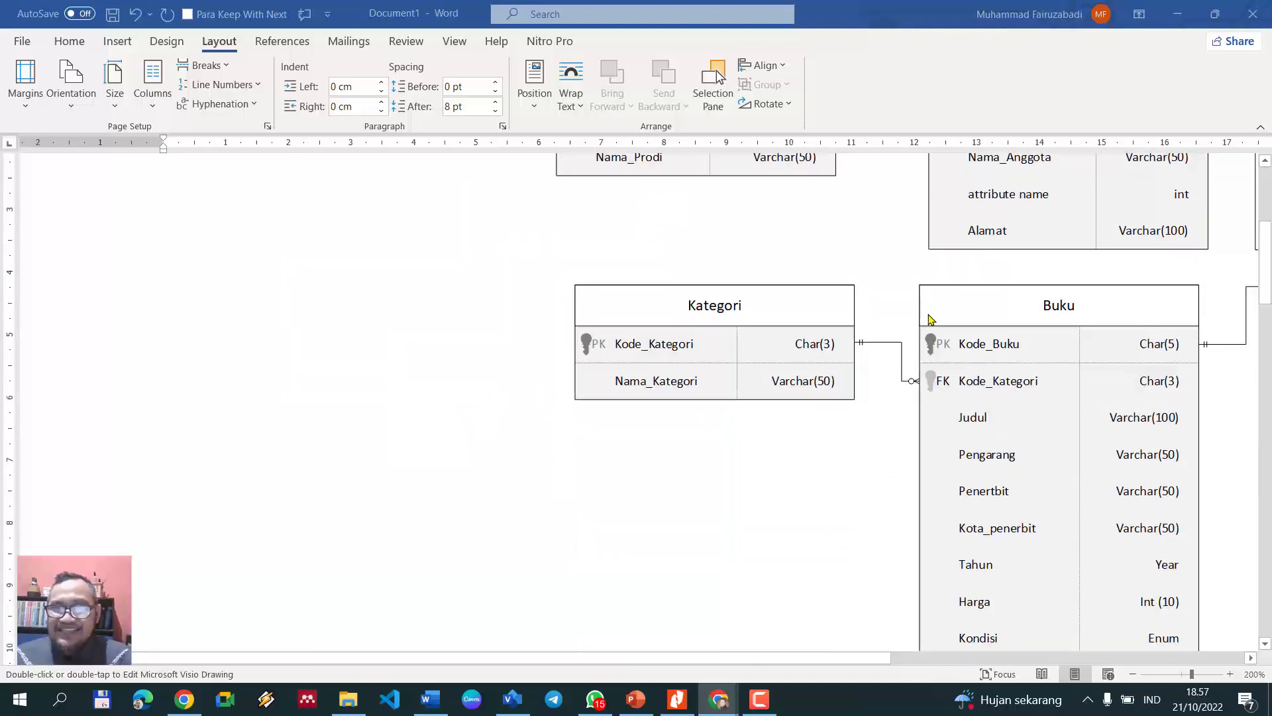
scroll(911, 379, "up", 5)
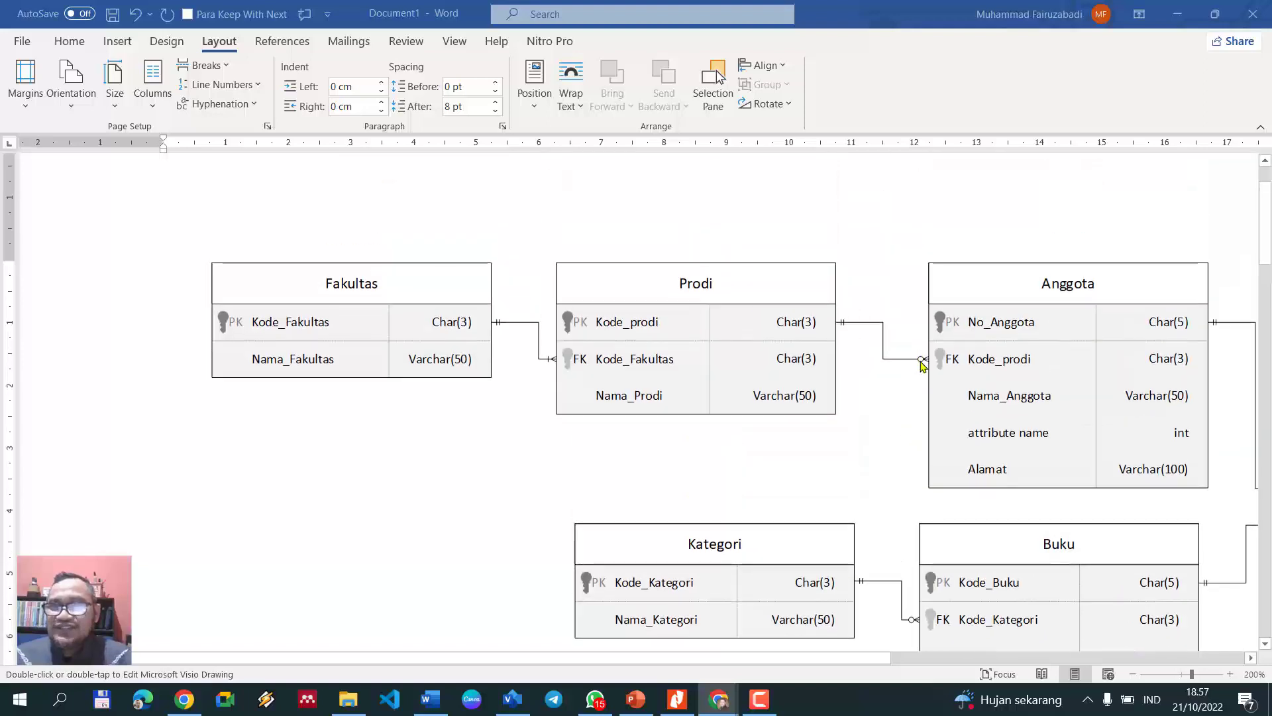
scroll(922, 364, "down", 3)
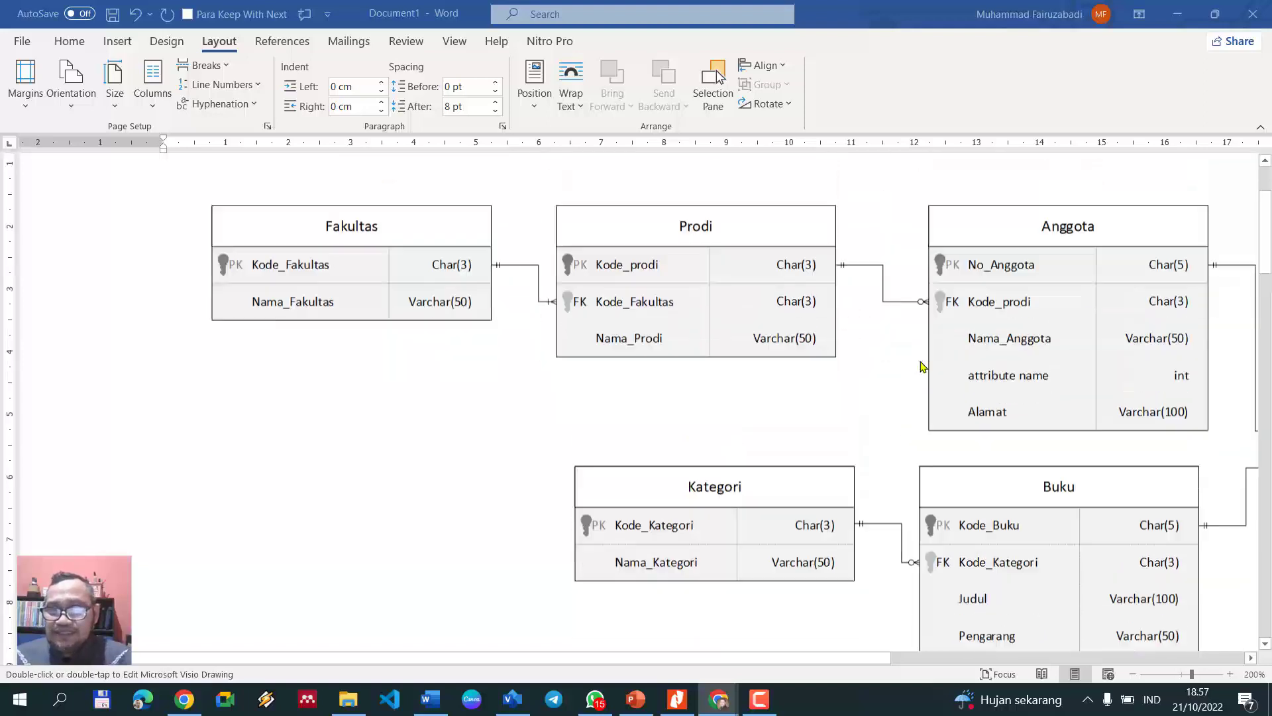
left_click_drag(774, 659, 1078, 652)
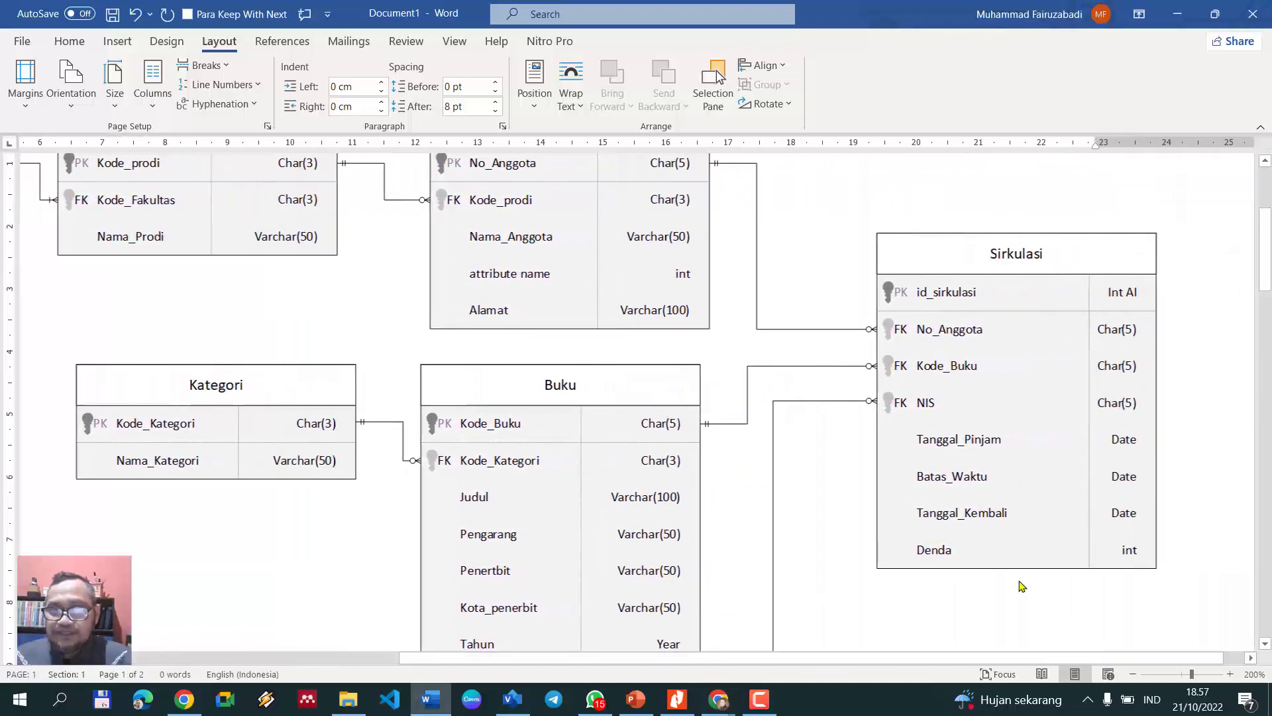
scroll(1026, 539, "down", 7)
scroll(1029, 542, "up", 7)
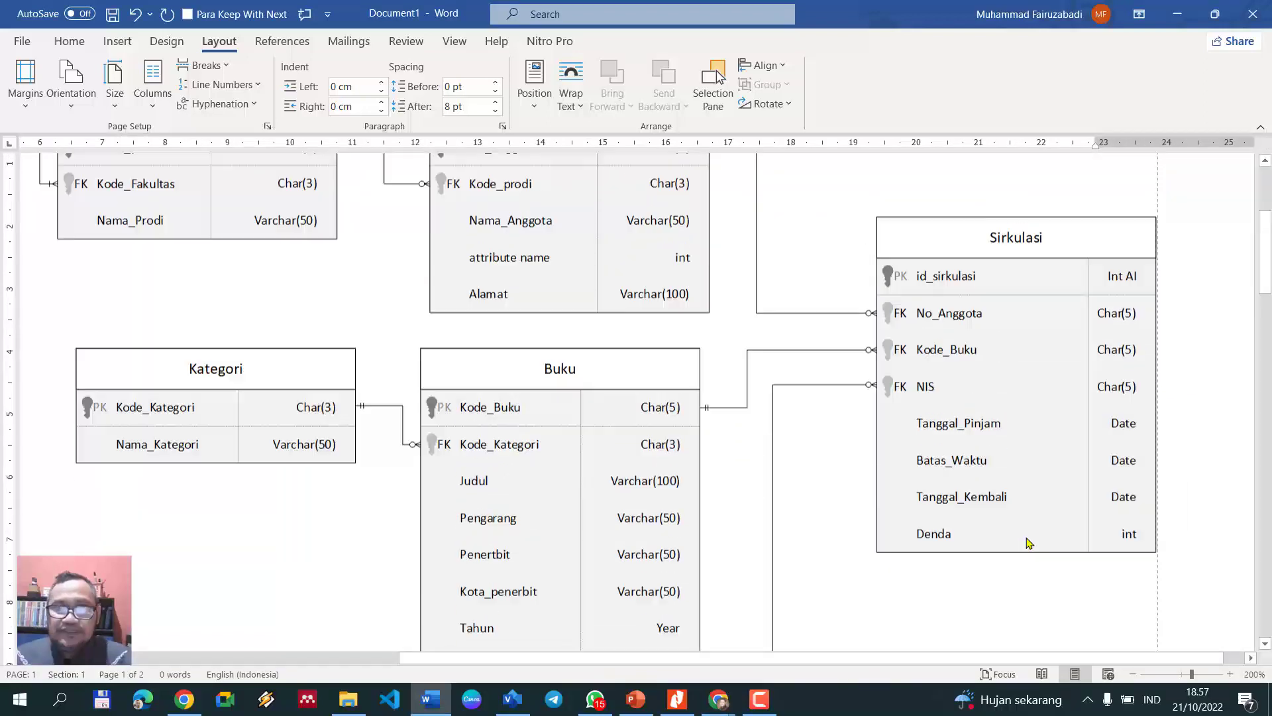
scroll(1018, 523, "down", 4)
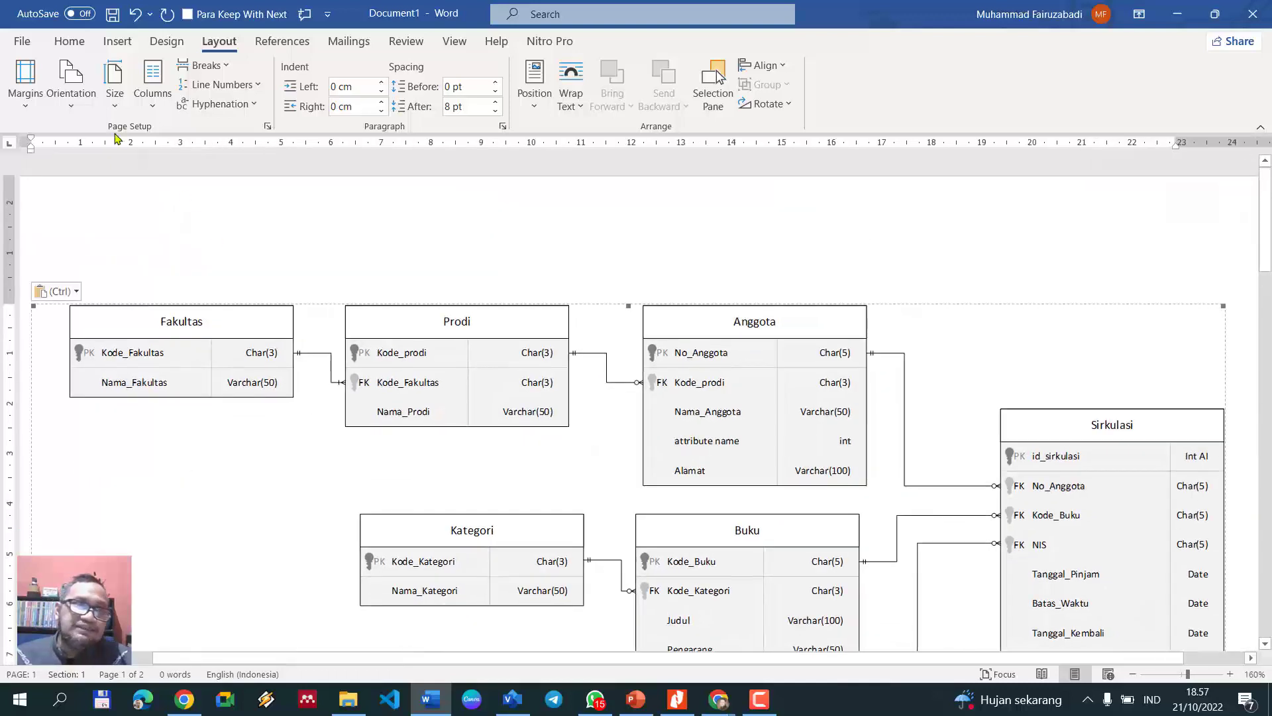
Open the Save As dialog for the Word document and go to the Data folder.
left_click(22, 40)
left_click(84, 263)
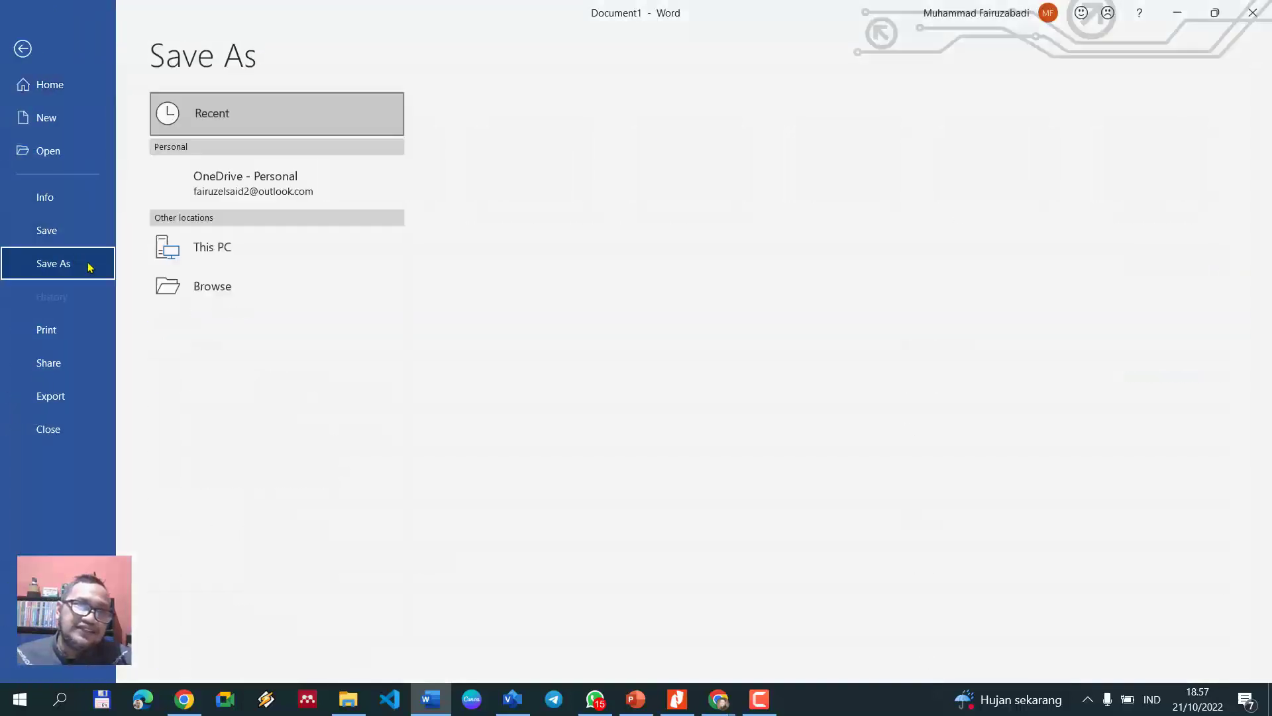
left_click(212, 328)
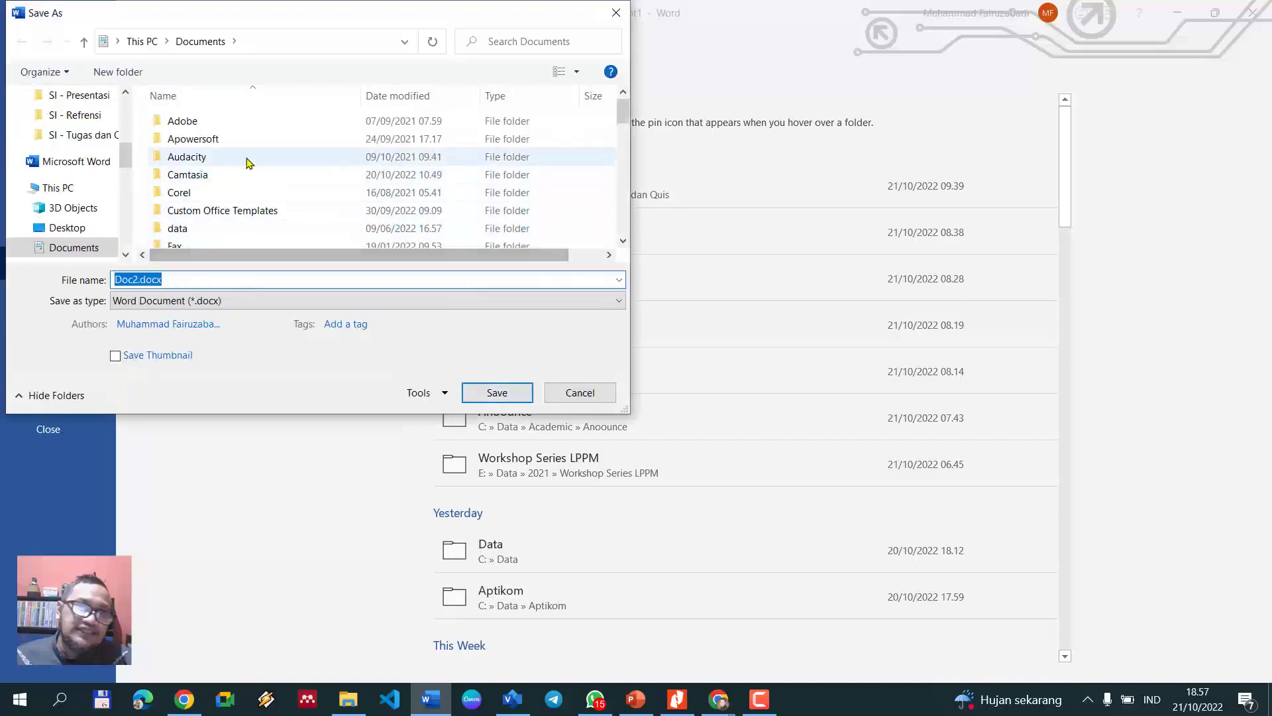
scroll(78, 198, "up", 5)
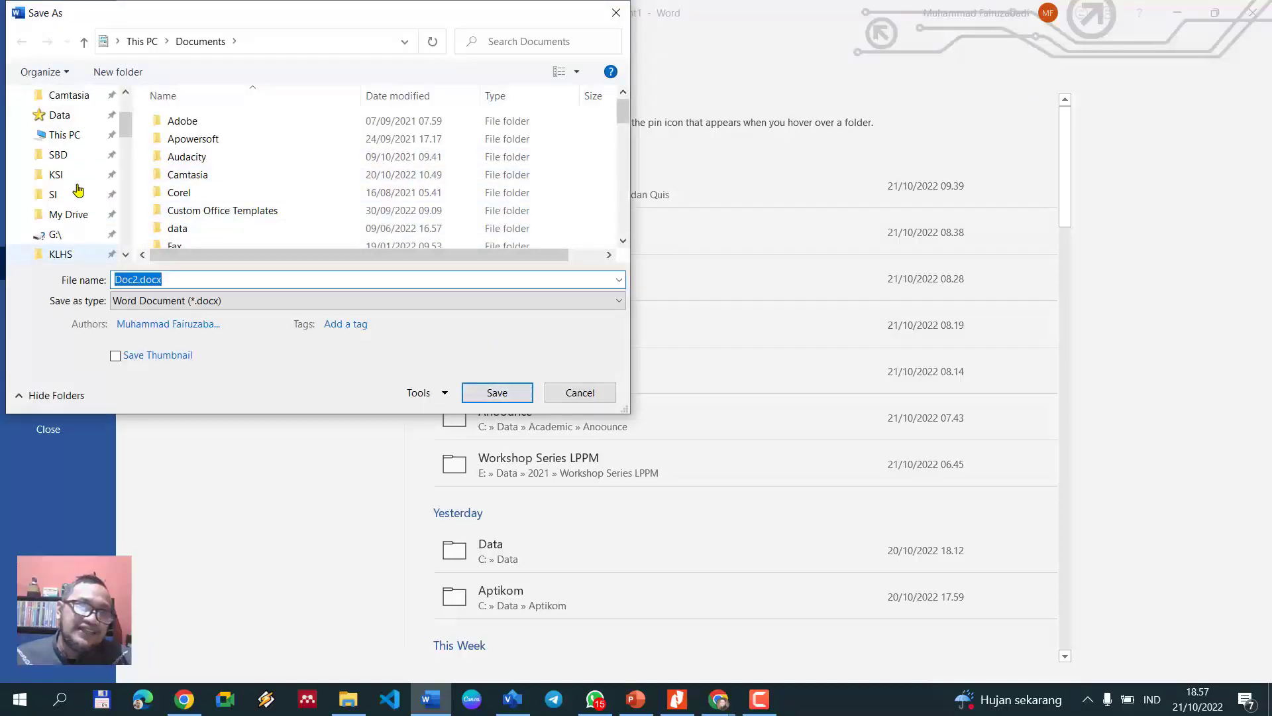
scroll(78, 191, "up", 1)
left_click(66, 174)
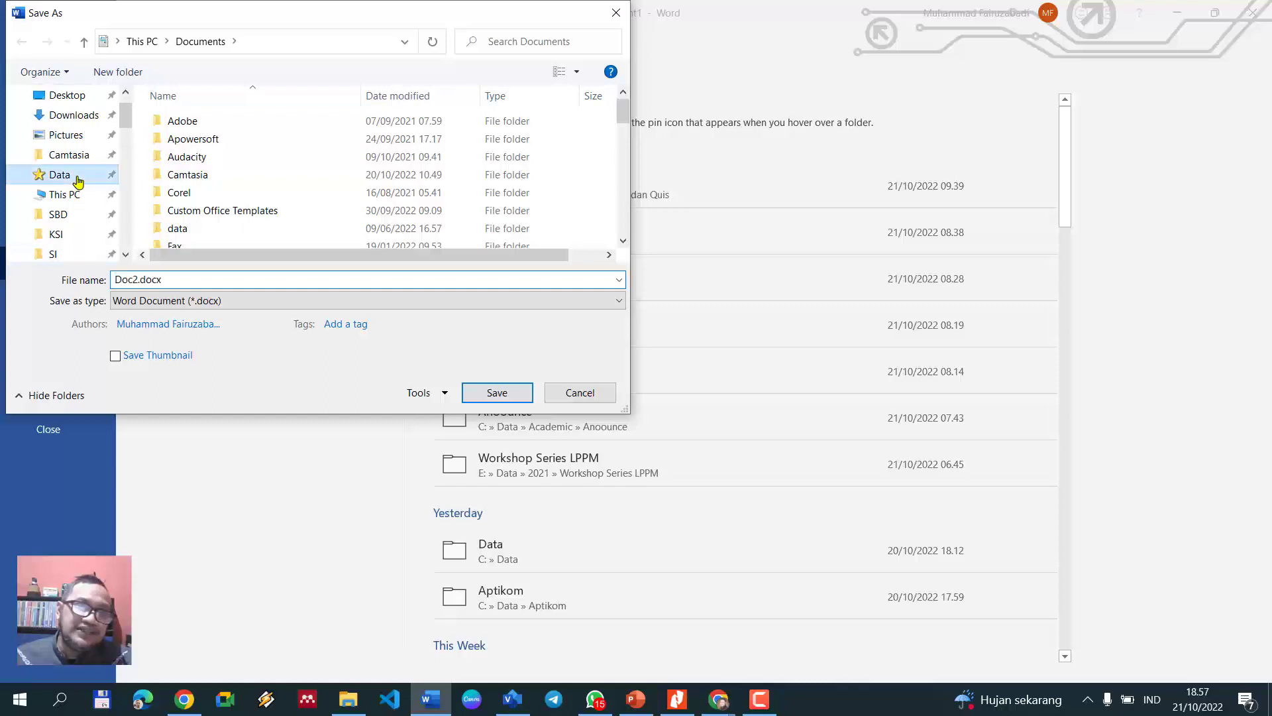
Save the Word document as ERD in the ASI folder inside Kuliah.
left_click(324, 139)
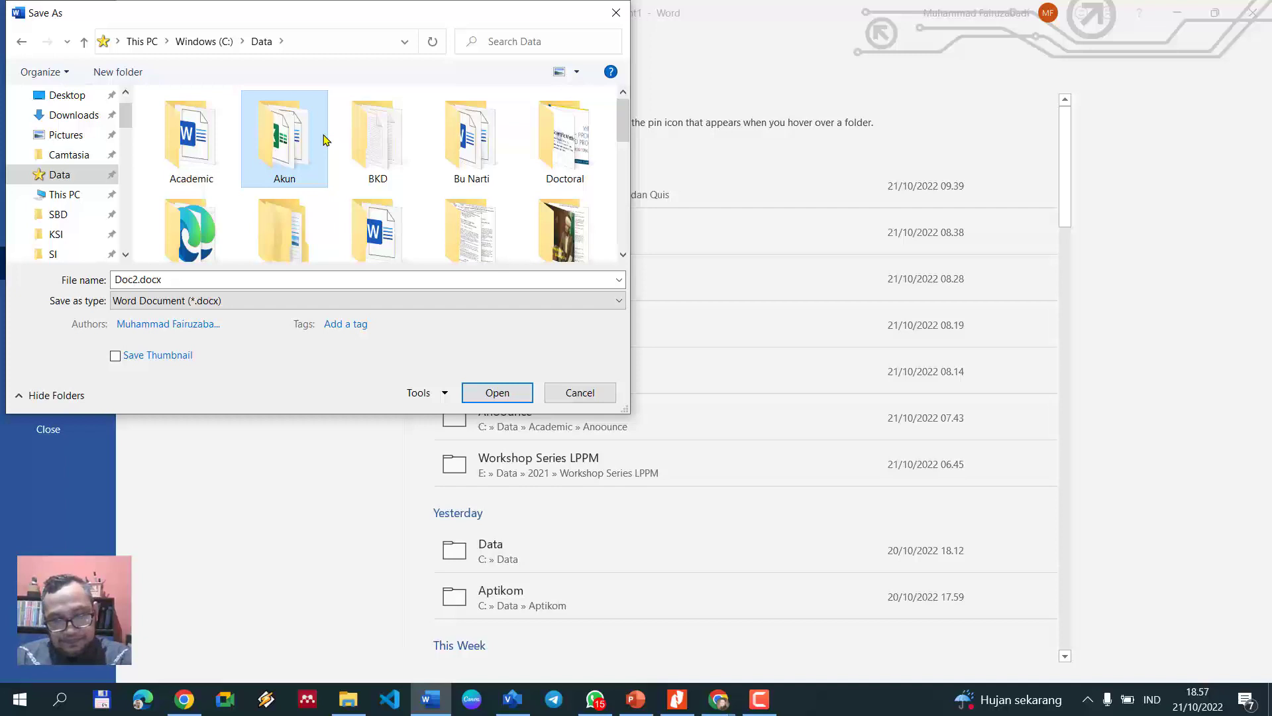
scroll(324, 139, "down", 1)
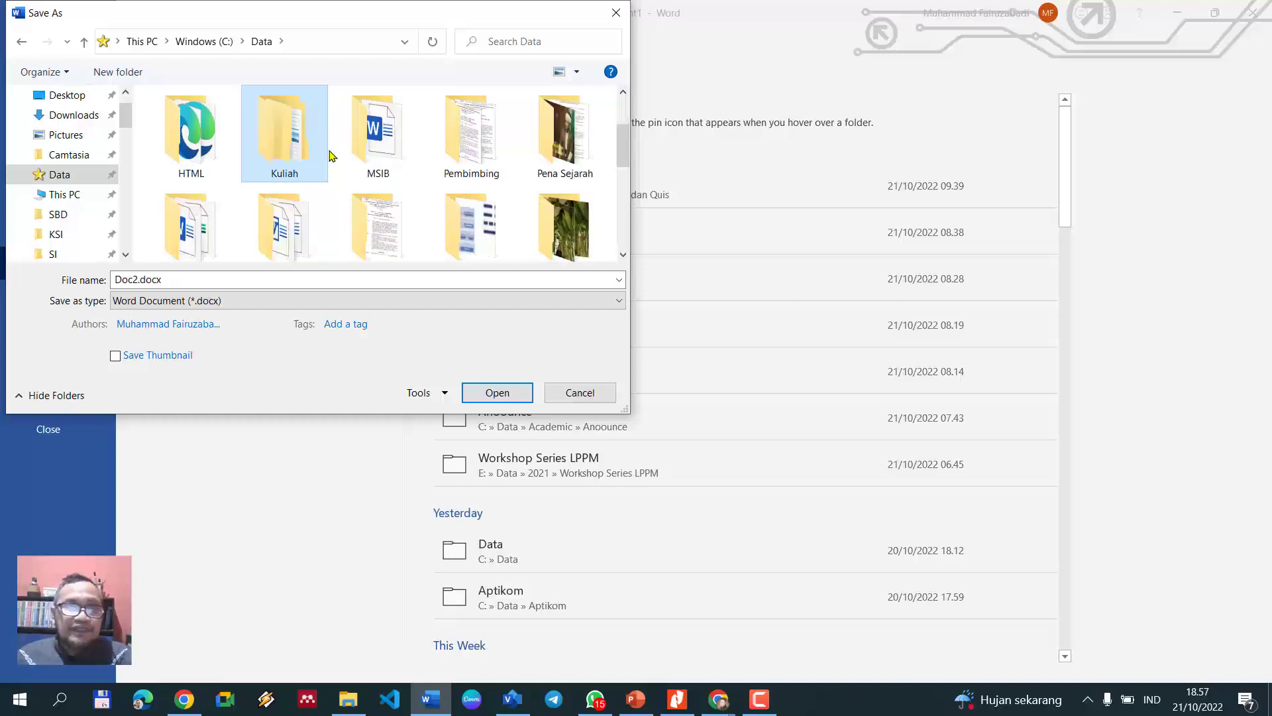
left_click(330, 155)
double_click(282, 139)
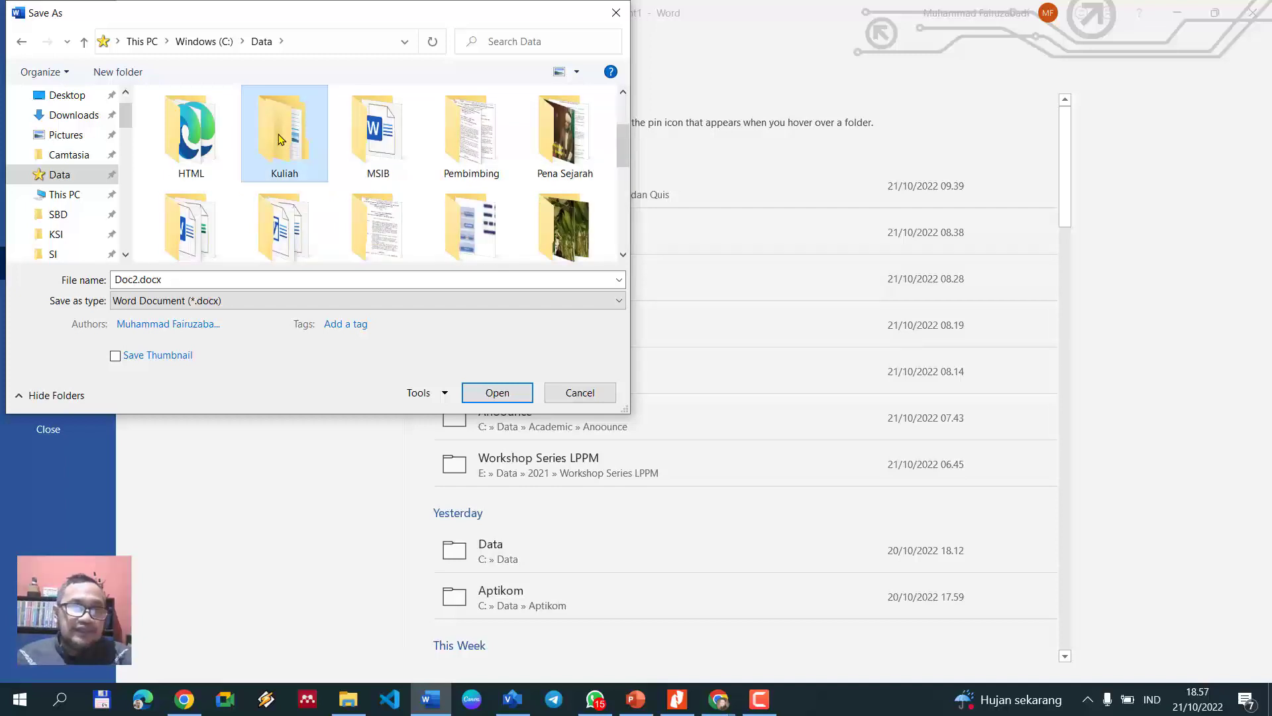
double_click(256, 123)
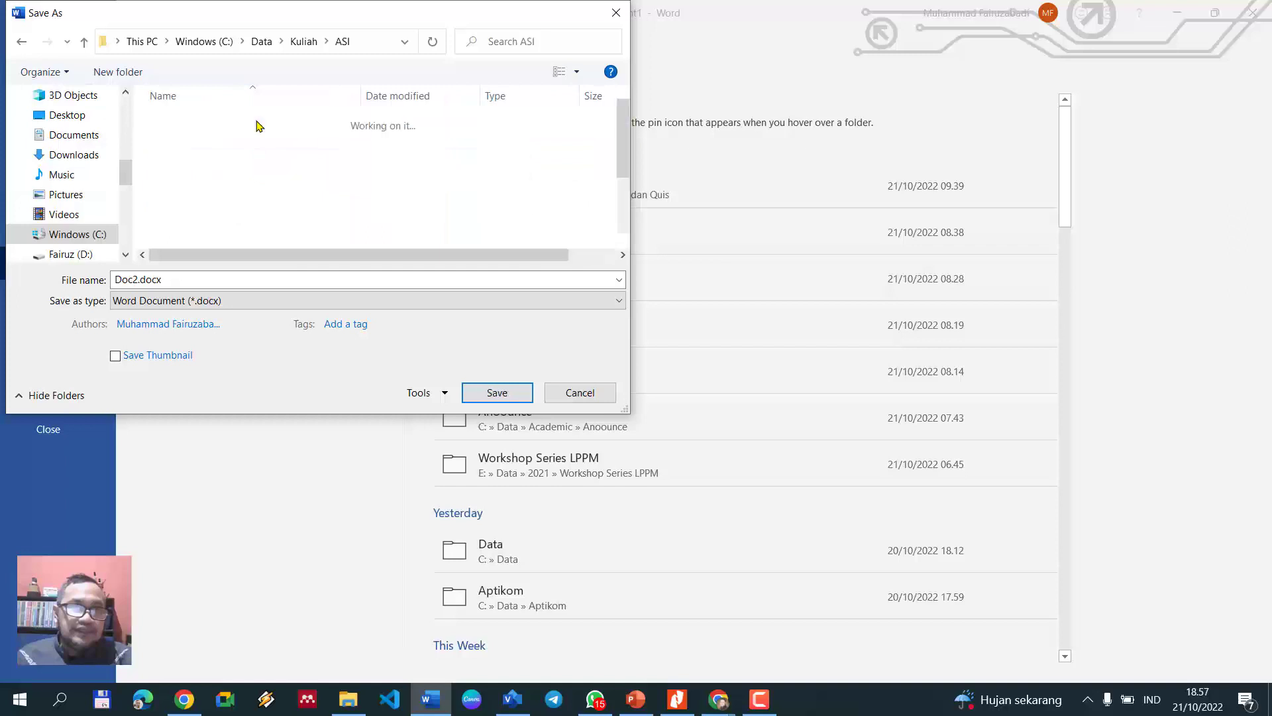
type("ER")
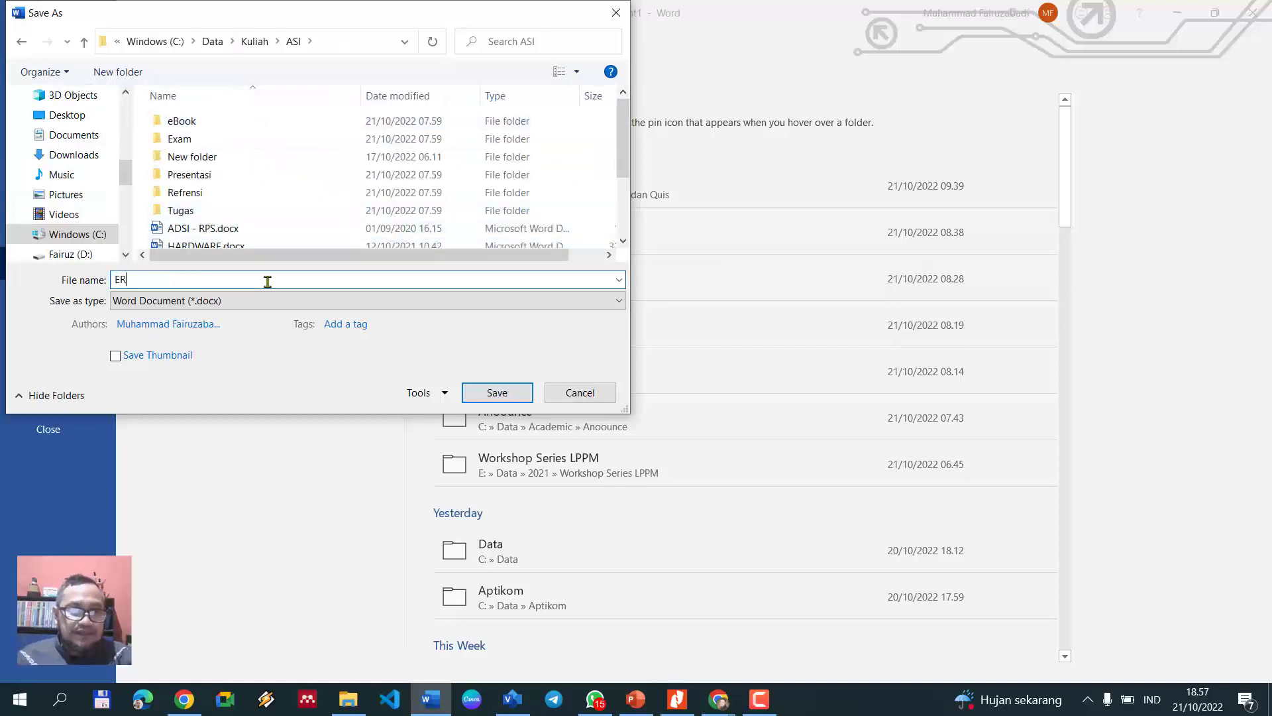
type("D")
key("Return")
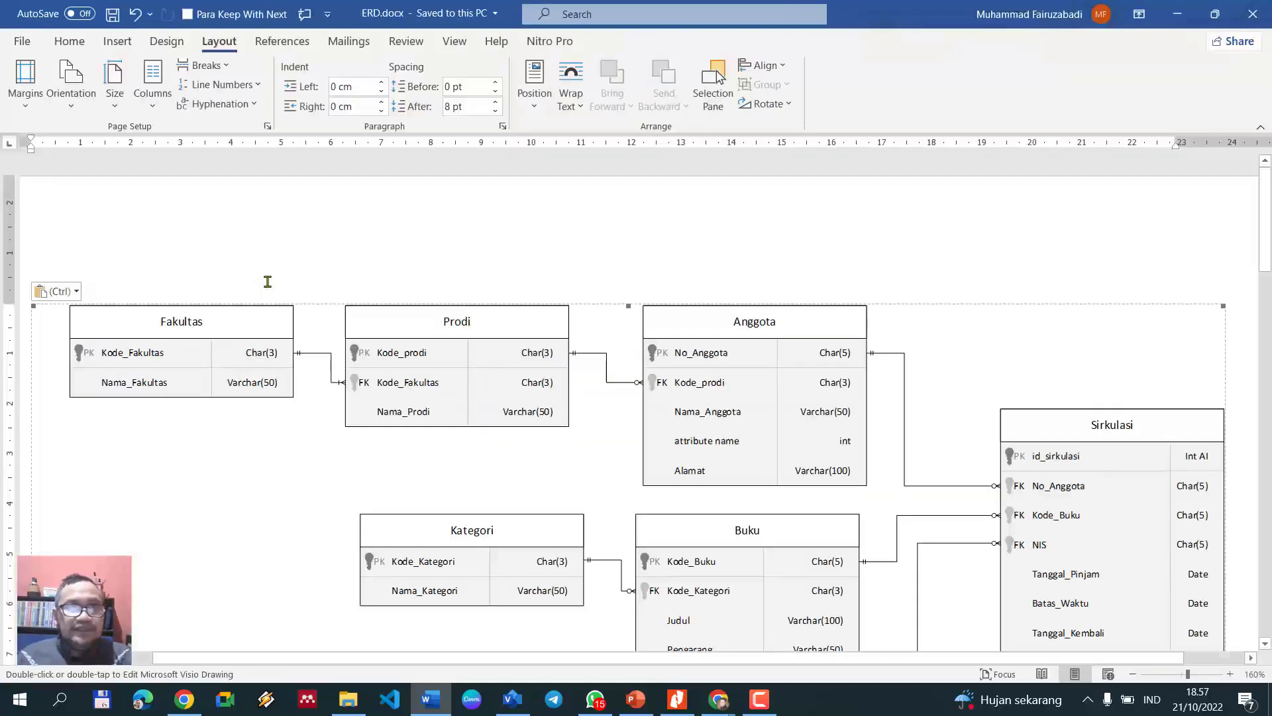
Switch to Visio, open the Save As dialog for the drawing and go to the Data folder on Windows (C:).
left_click(512, 699)
left_click(22, 41)
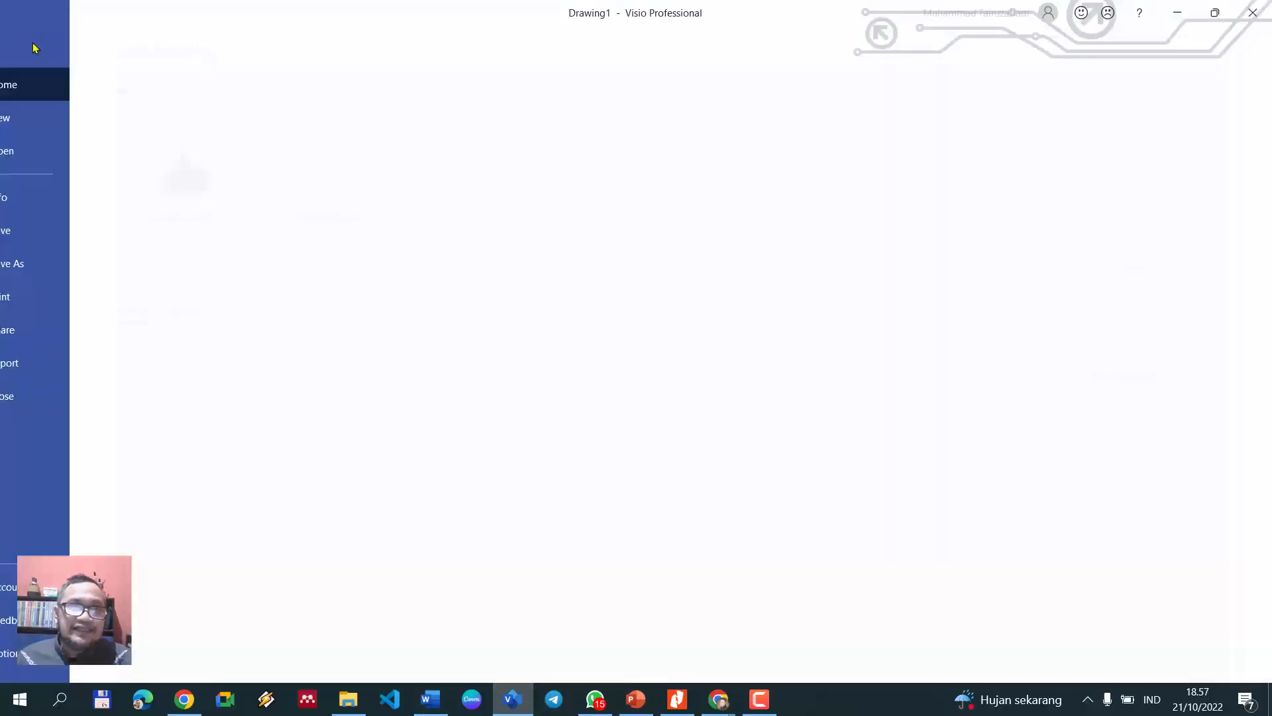
left_click(65, 277)
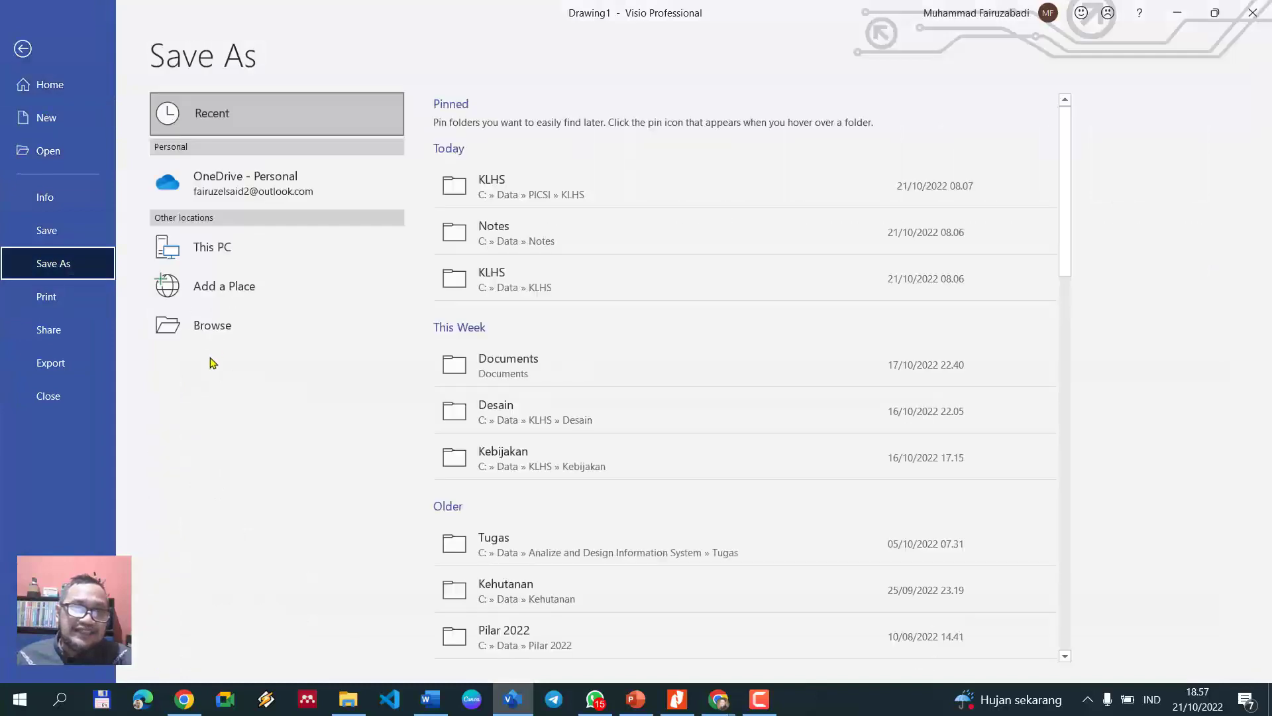
left_click(221, 335)
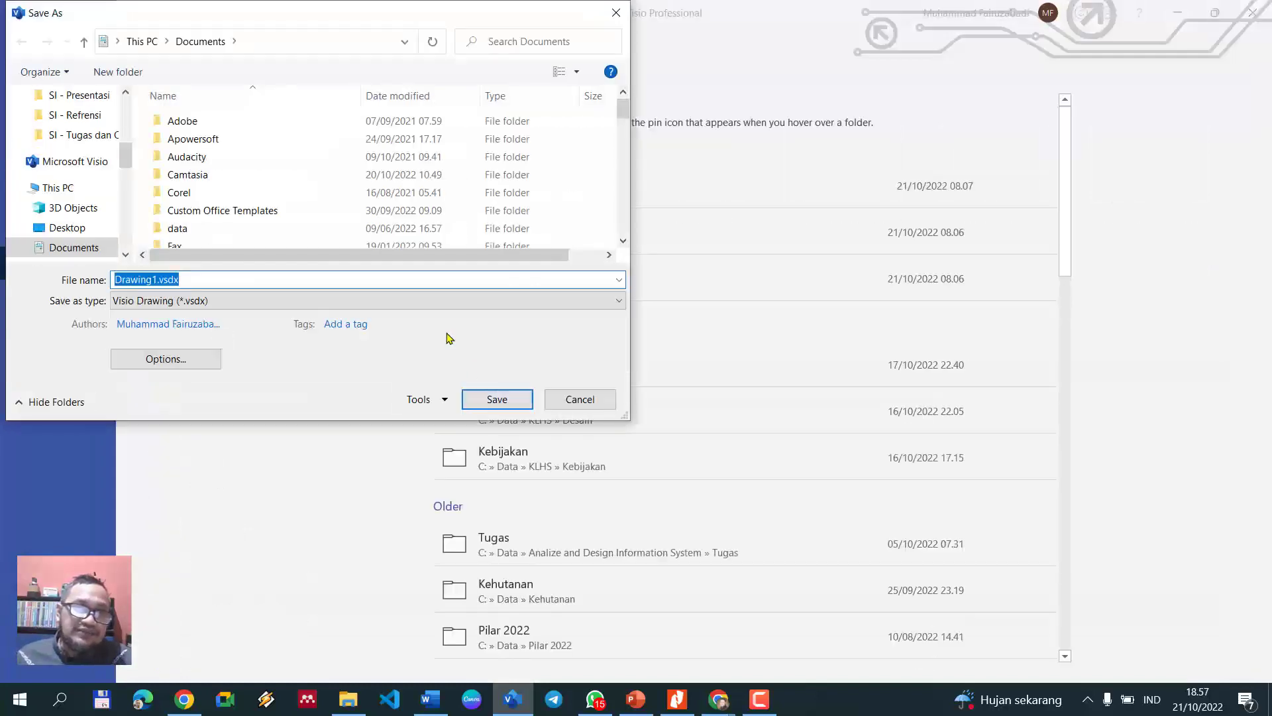
scroll(66, 132, "up", 2)
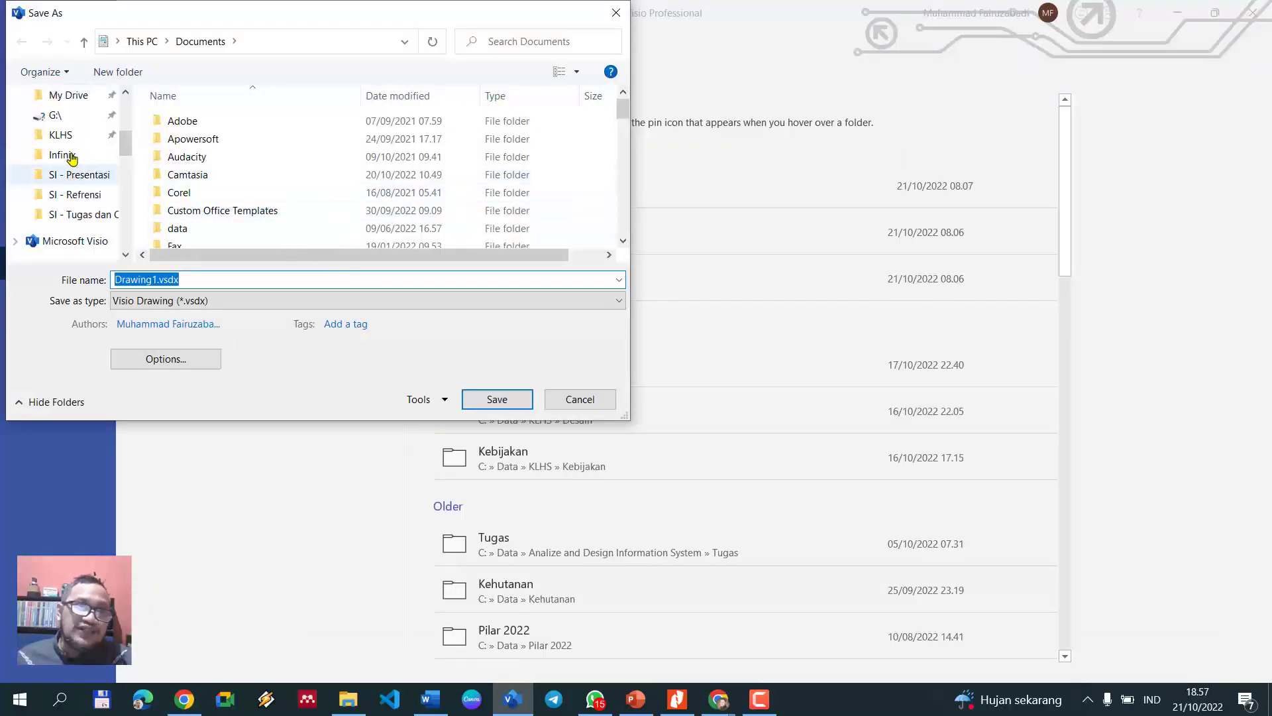
left_click(72, 137)
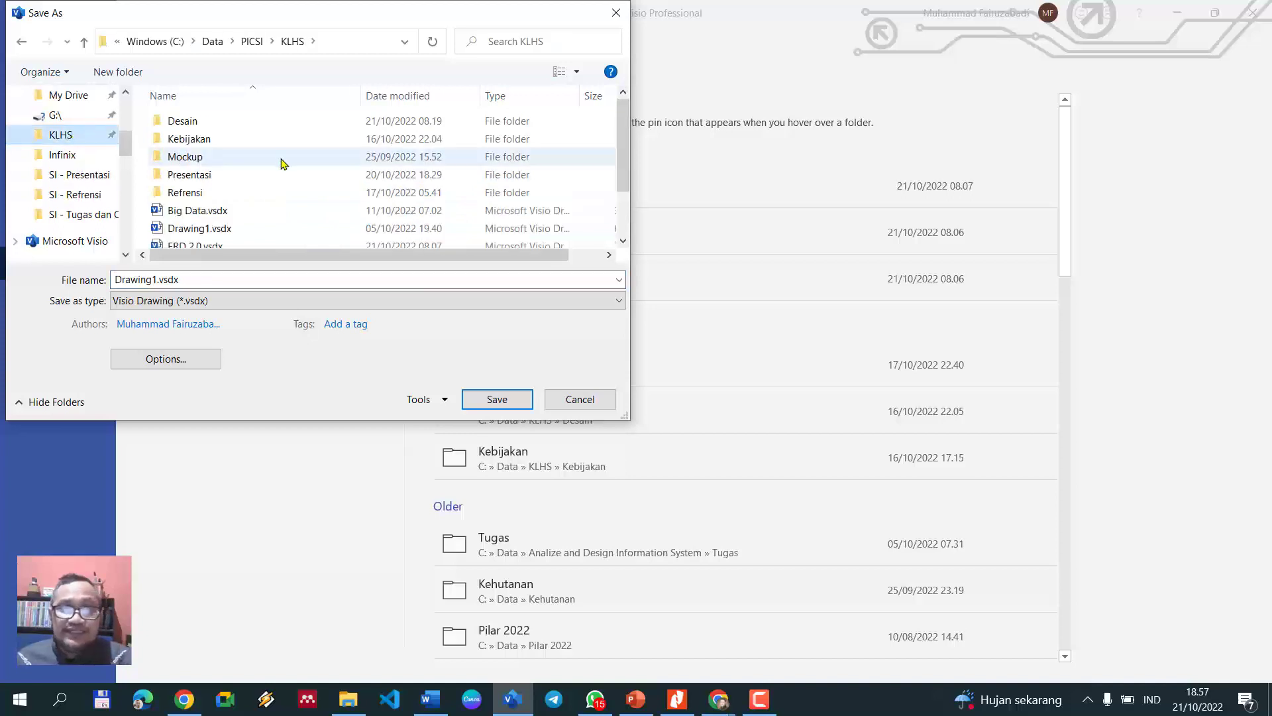
scroll(285, 165, "down", 1)
scroll(284, 165, "up", 1)
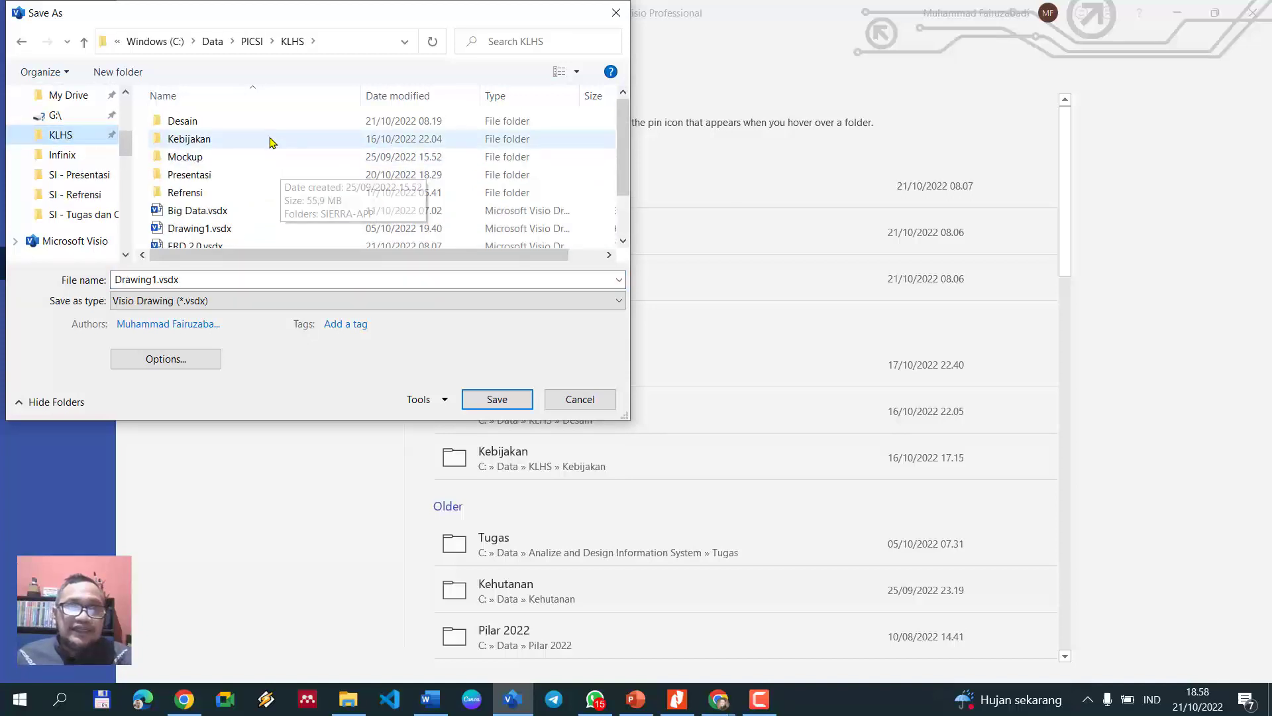
left_click(245, 44)
left_click(265, 44)
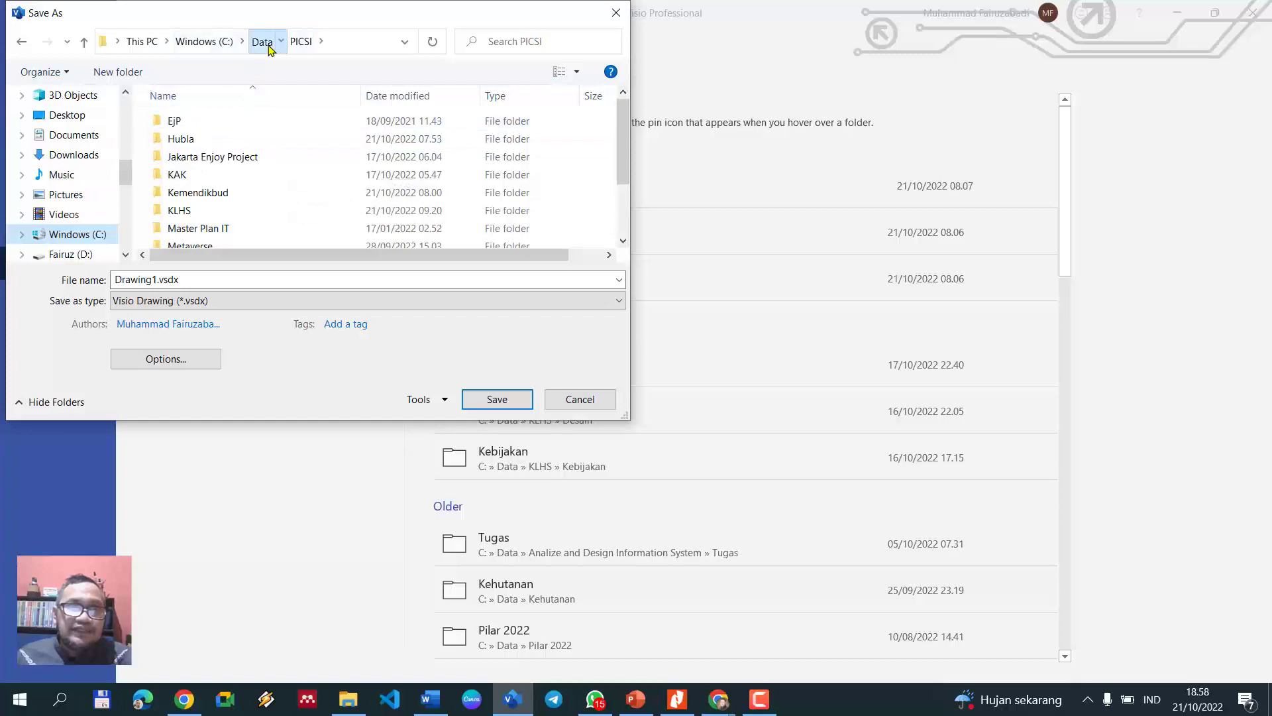
Save the Visio drawing as ERD in the ASI folder inside Kuliah.
left_click(204, 142)
scroll(205, 142, "down", 1)
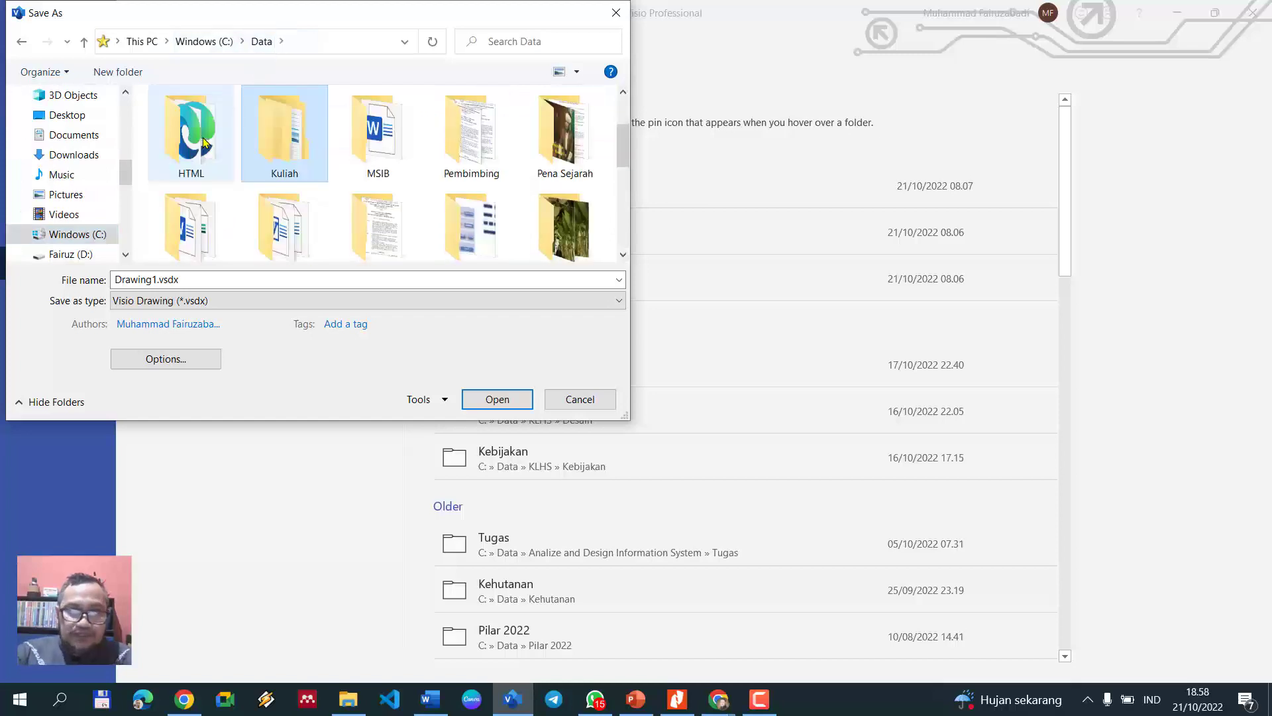
double_click(298, 155)
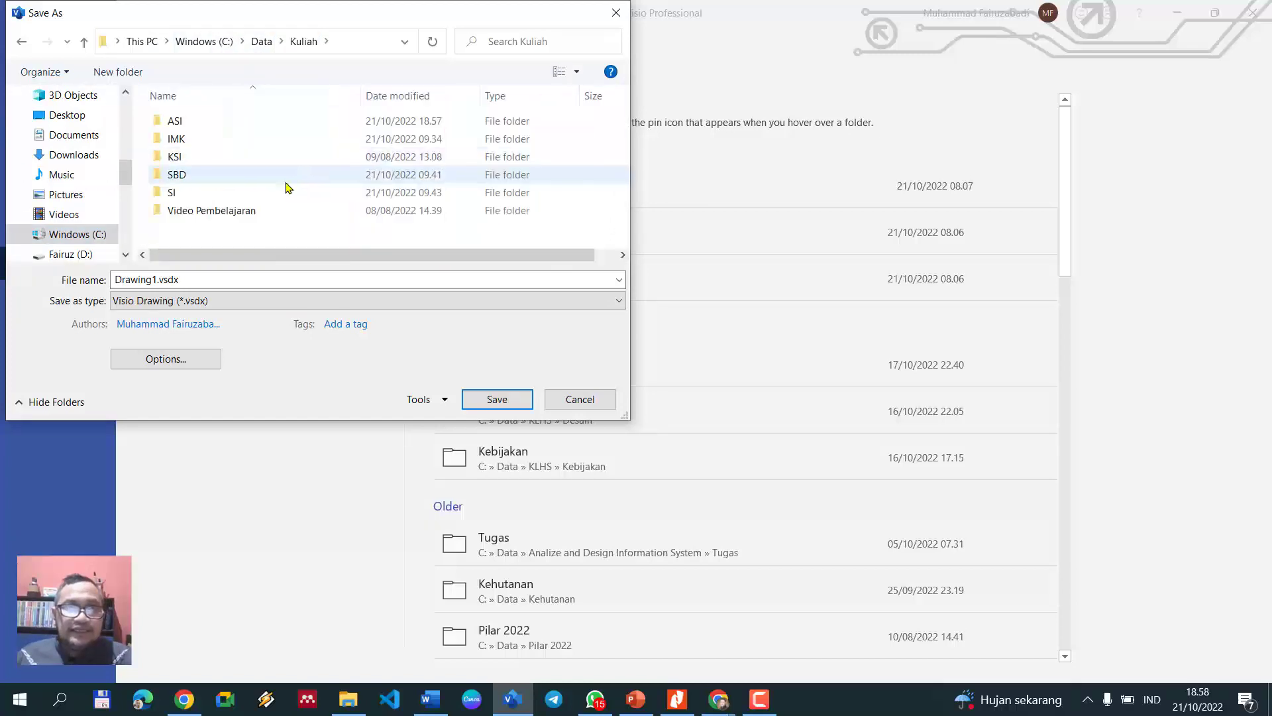
left_click(268, 126)
double_click(268, 126)
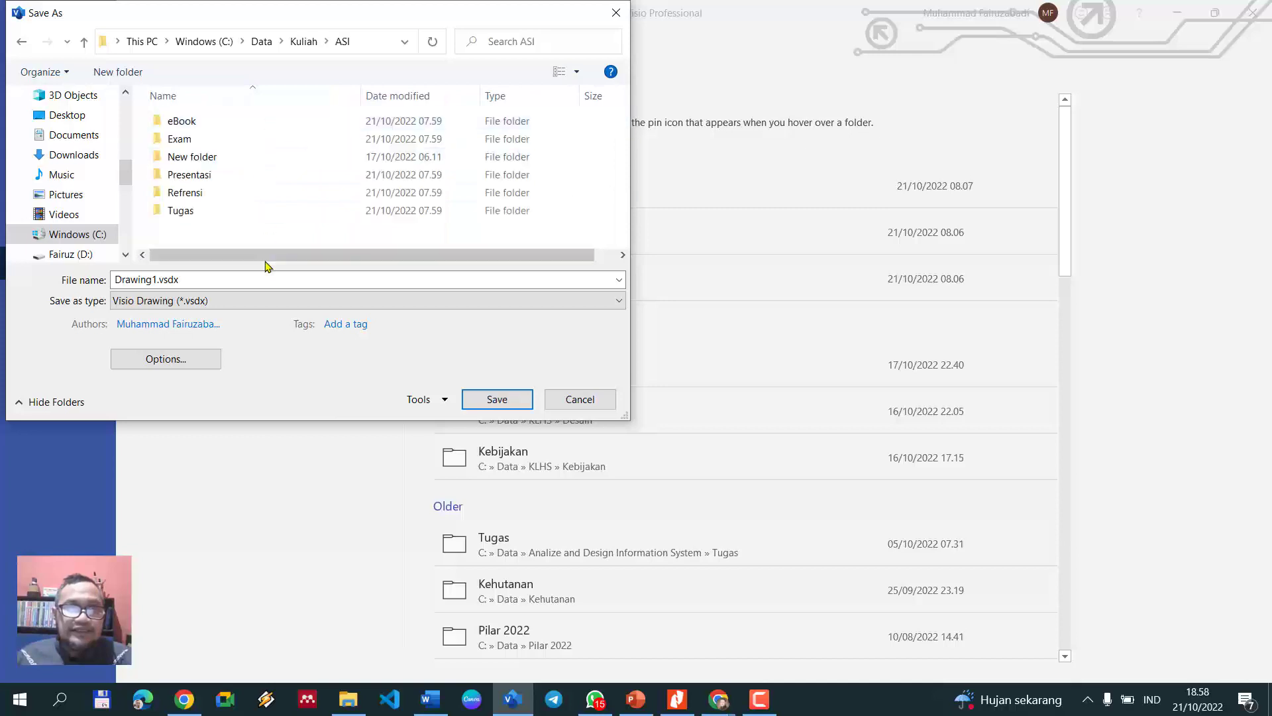
left_click(263, 276)
type("ERD")
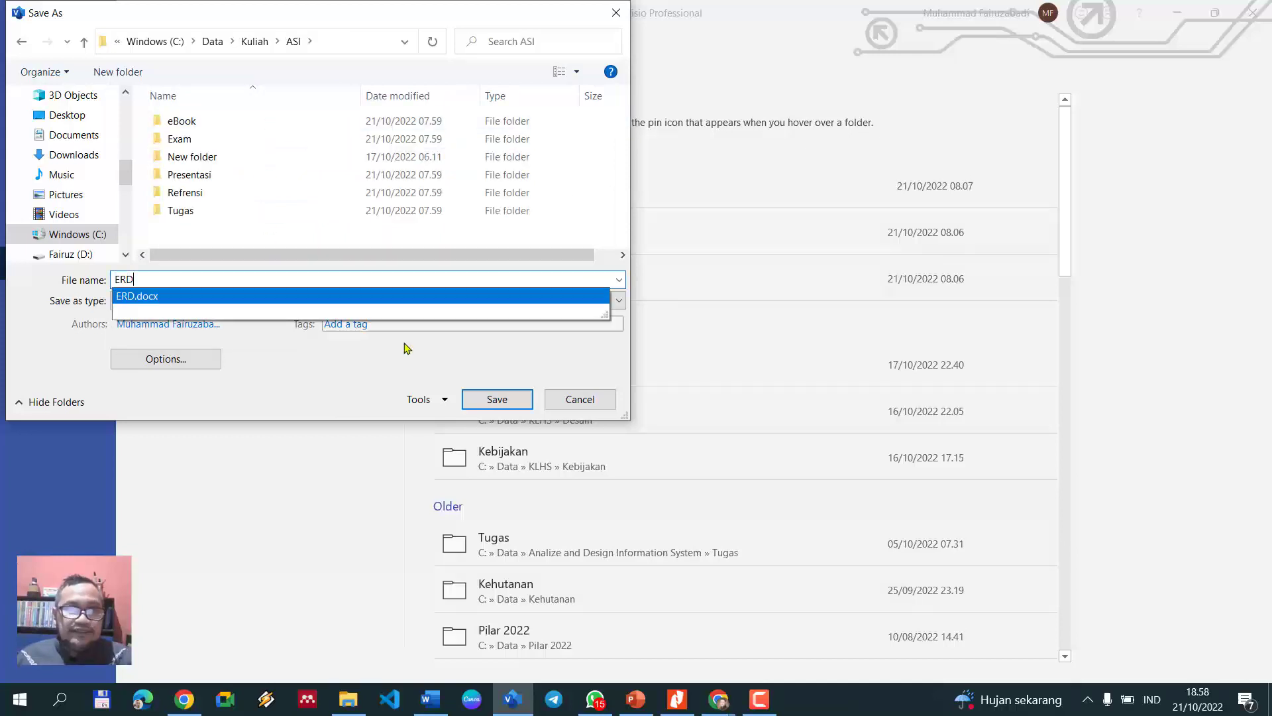
left_click(497, 399)
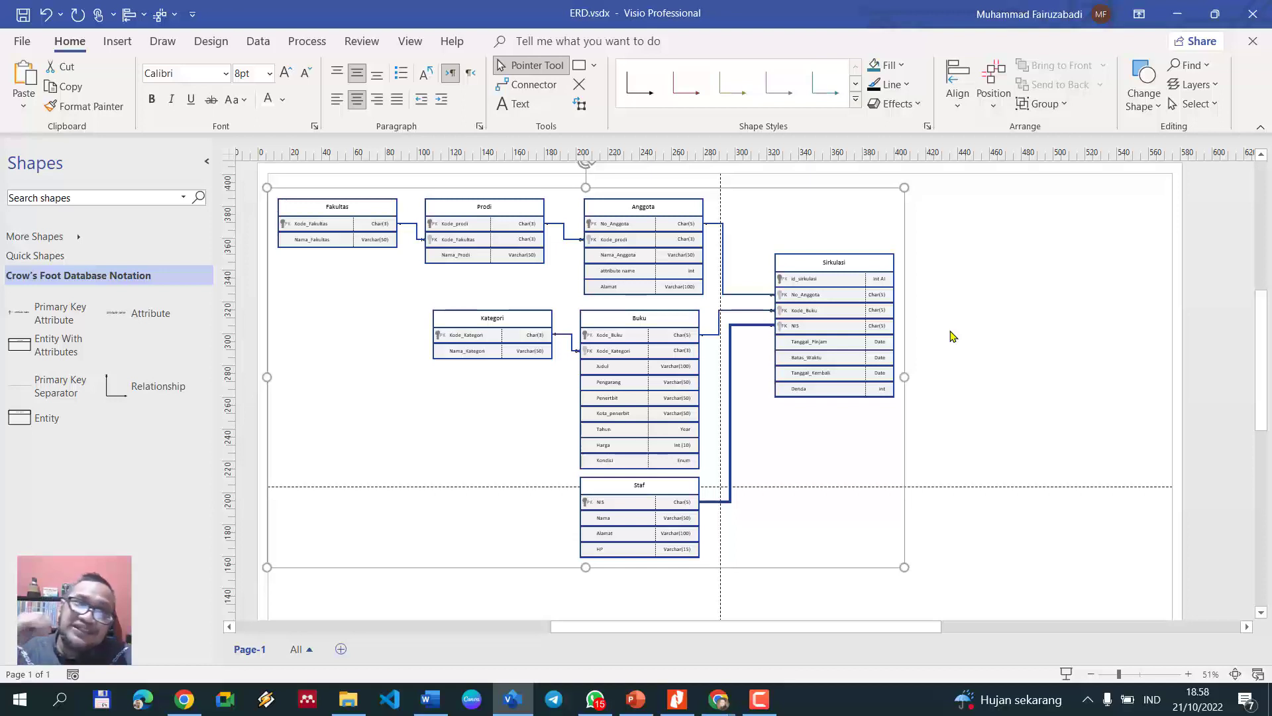
Deselect the diagram and examine the Buku table and its relationships to Kategori and Sirkulasi in the drawing.
left_click(974, 321)
scroll(648, 340, "up", 5)
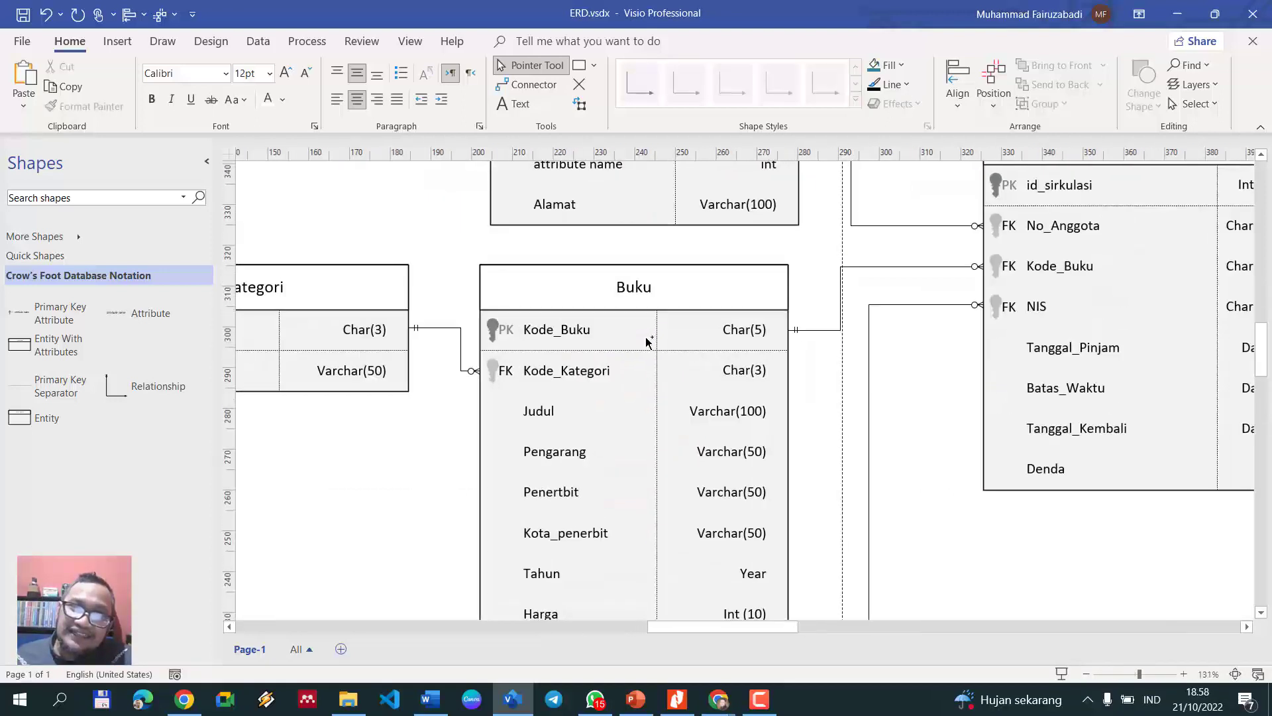
scroll(647, 340, "down", 5)
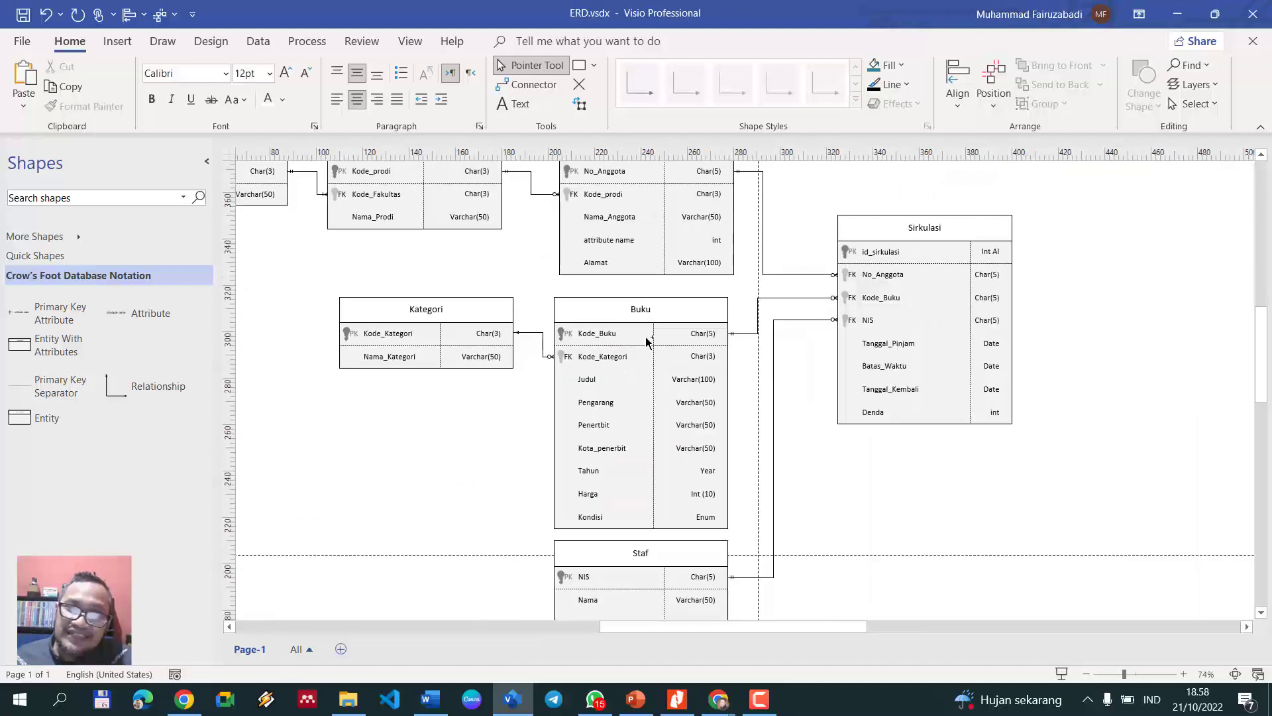
scroll(402, 324, "up", 2)
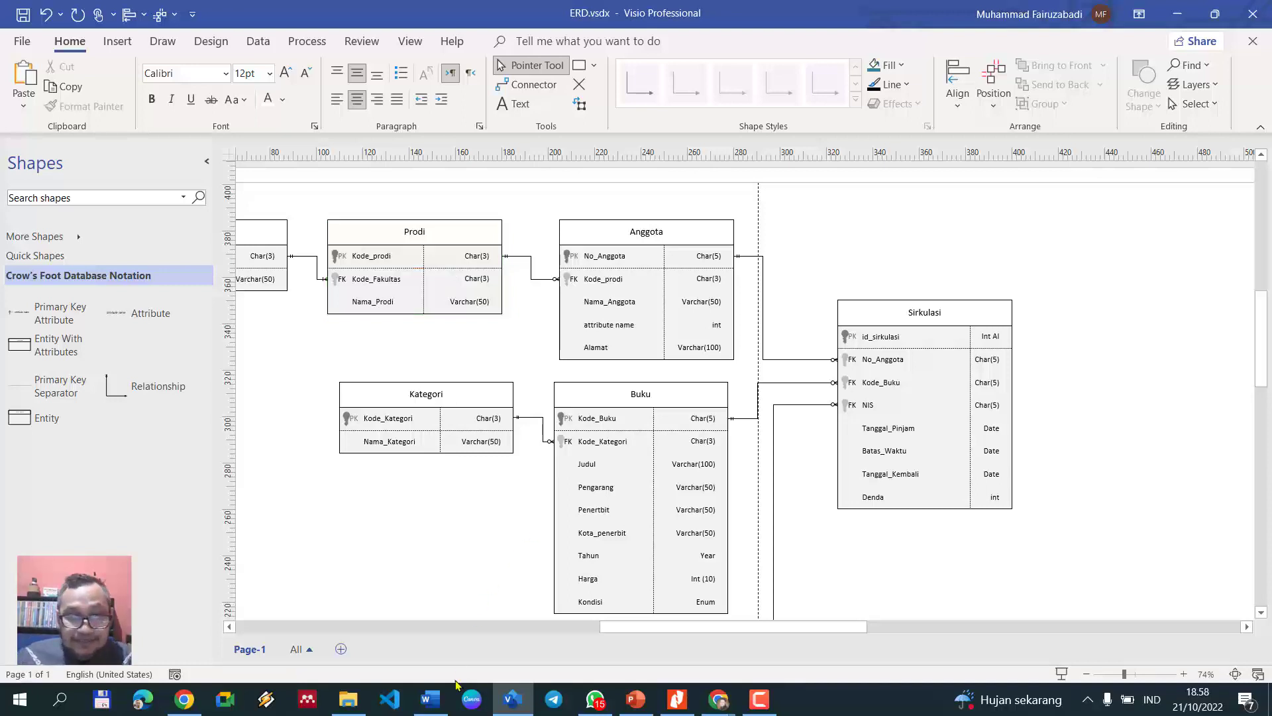
Switch to Word and examine the pasted diagram on the landscape page, from Fakultas and Prodi down to the Staf table.
left_click(430, 699)
scroll(473, 367, "up", 2)
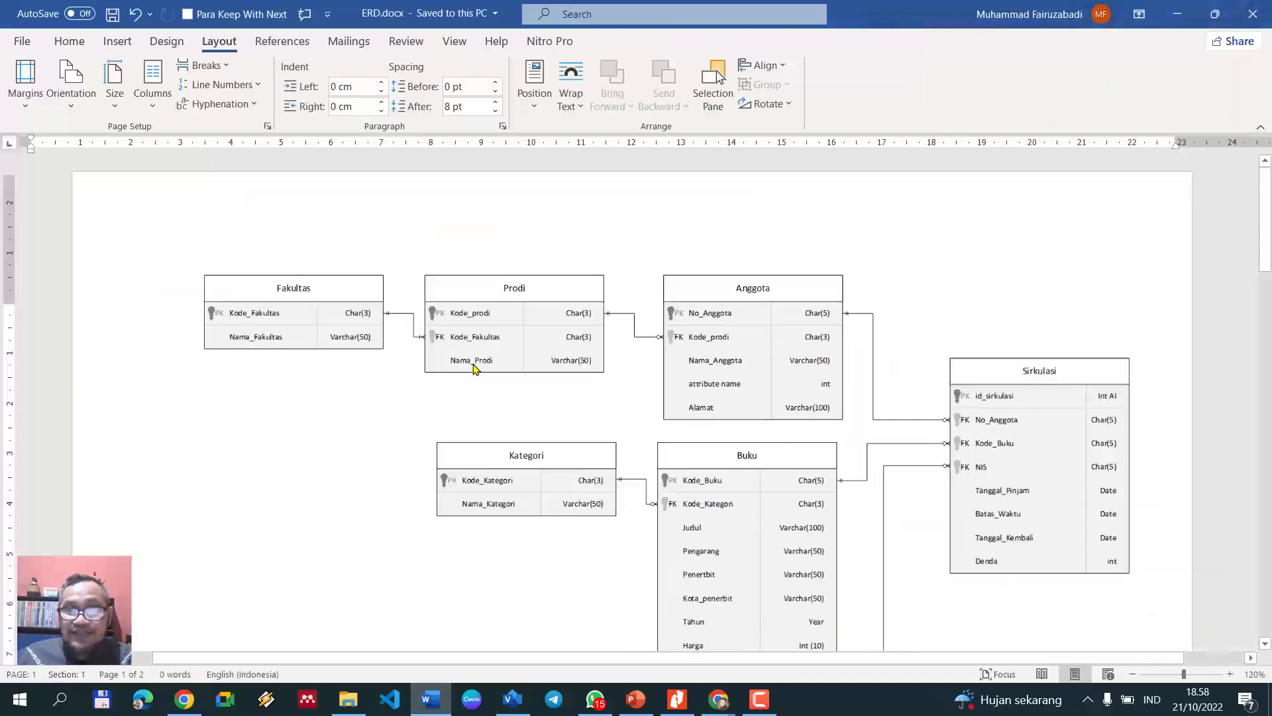
scroll(473, 368, "down", 4)
scroll(475, 367, "up", 8)
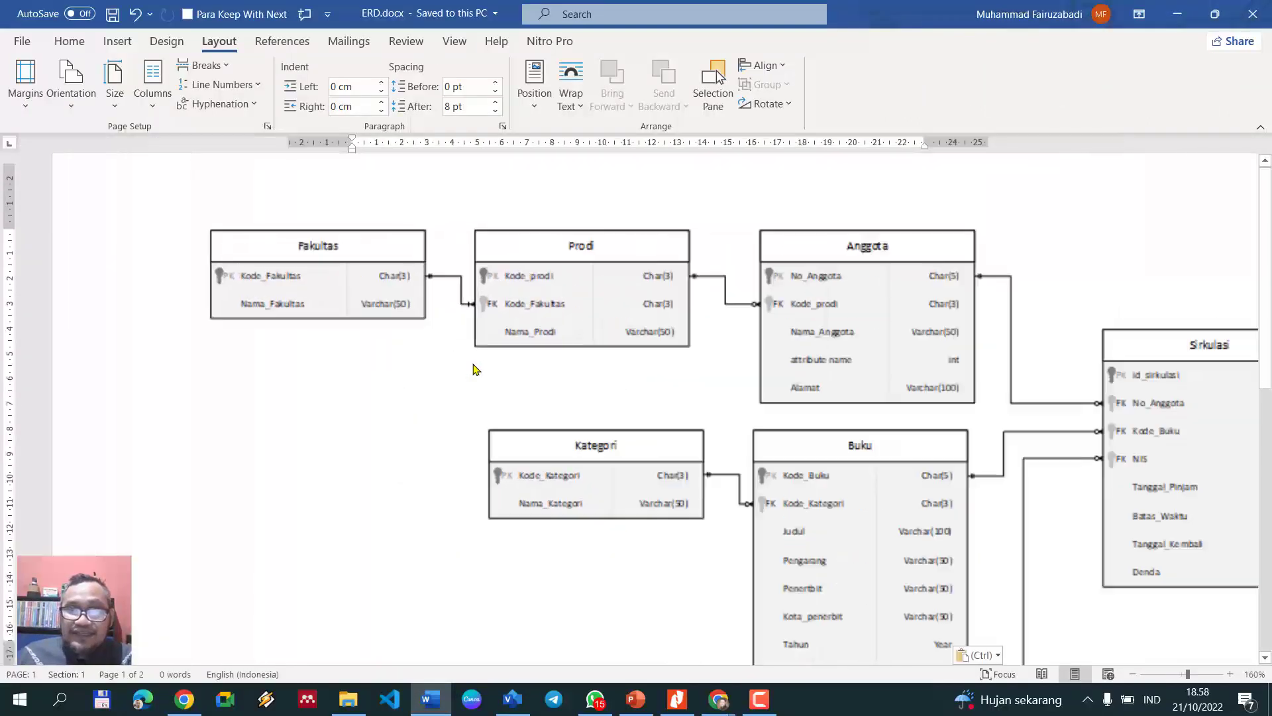
scroll(474, 368, "up", 2)
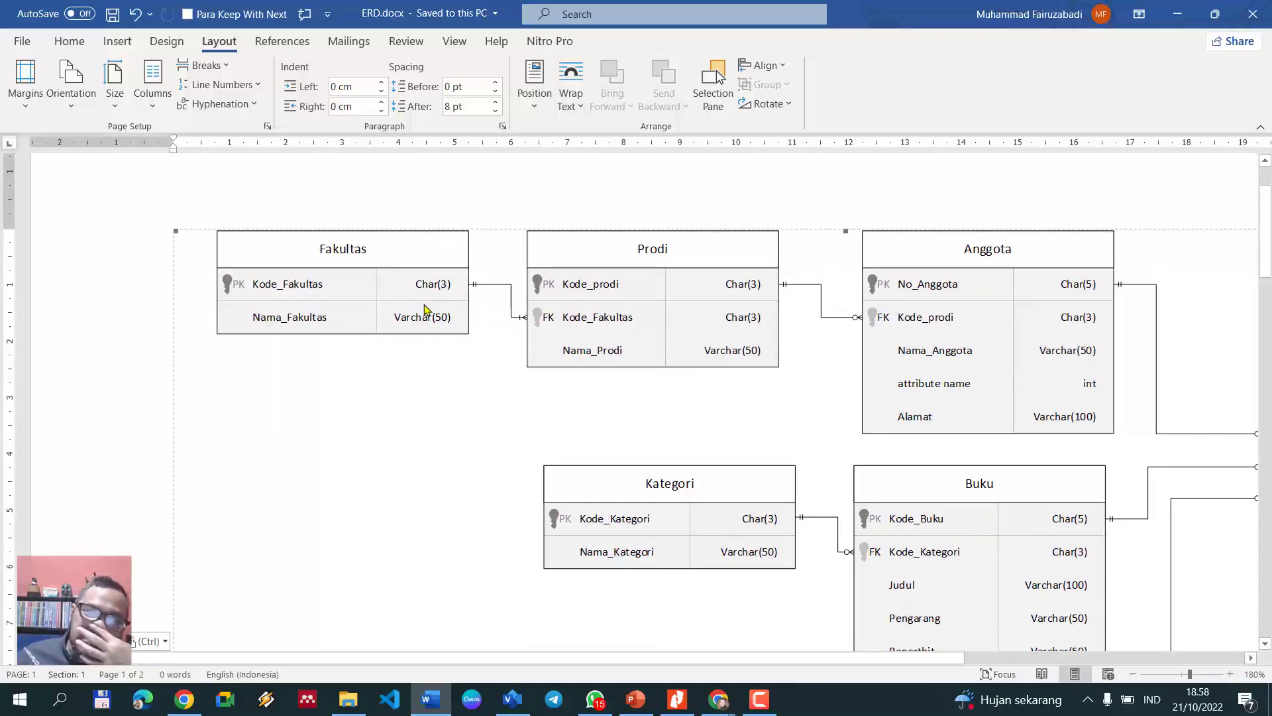
key("ctrl")
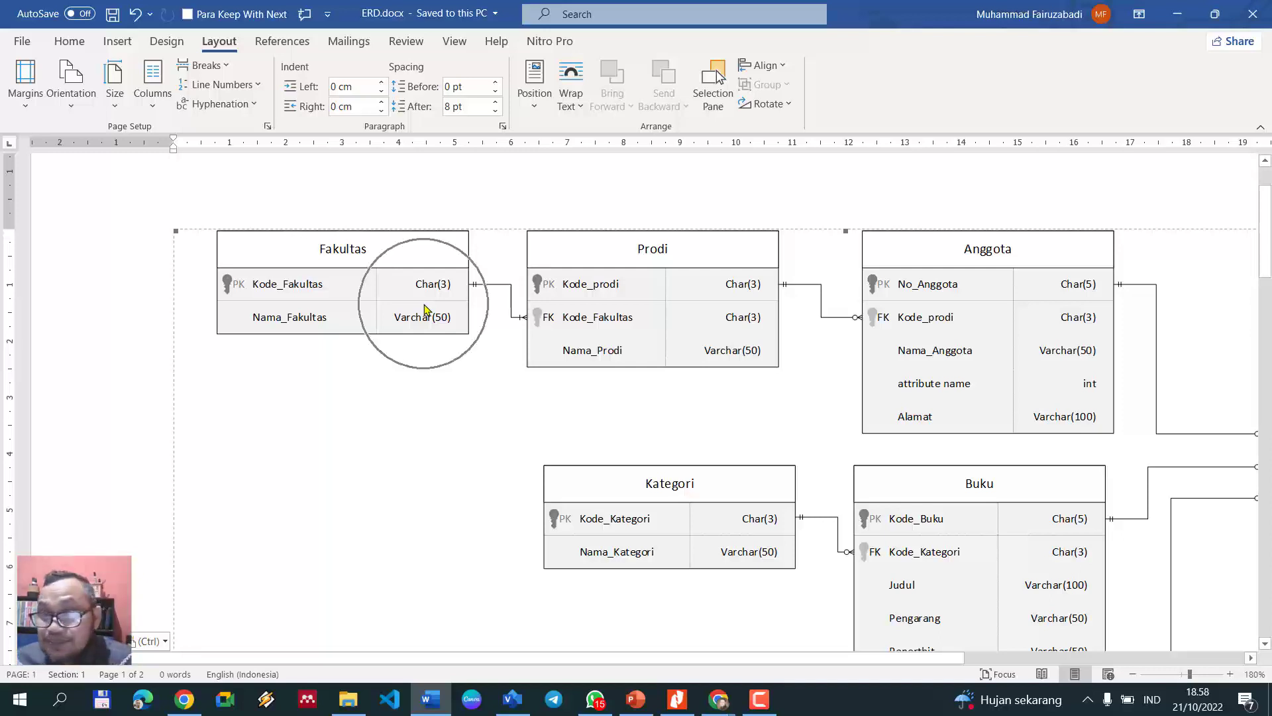
scroll(426, 308, "down", 5)
scroll(426, 308, "down", 5)
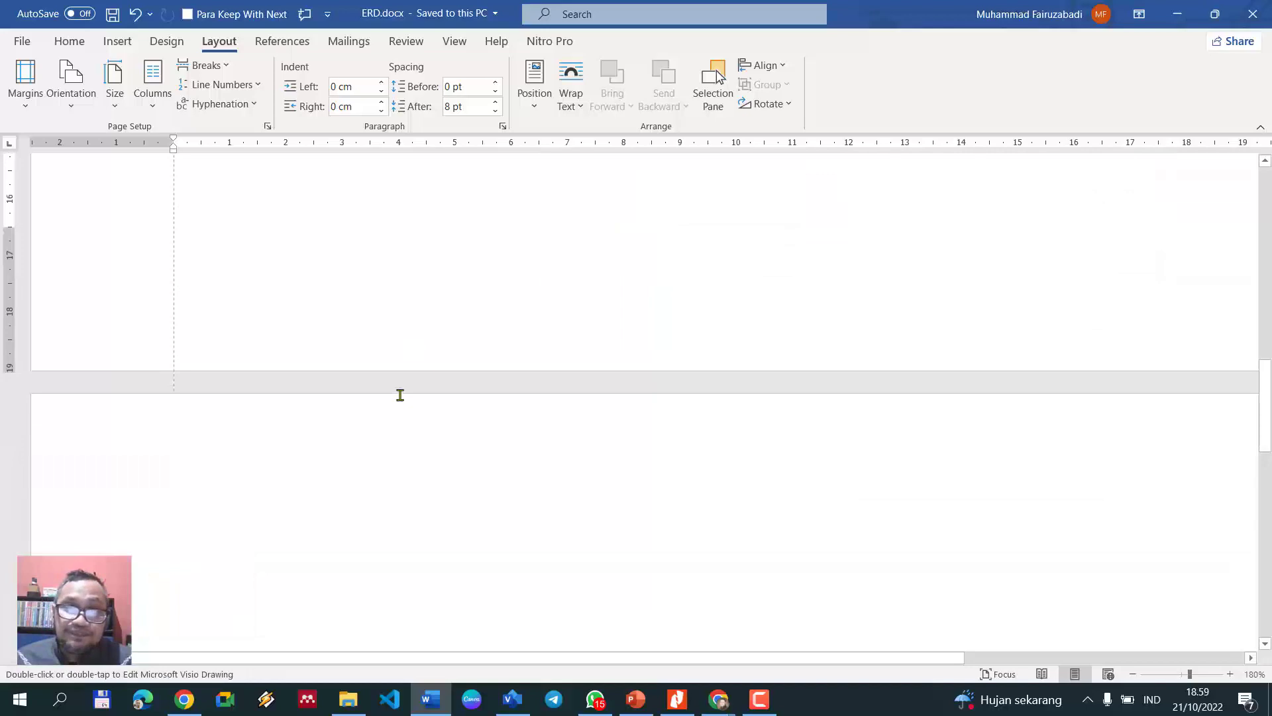
scroll(400, 395, "down", 6)
scroll(601, 352, "up", 1)
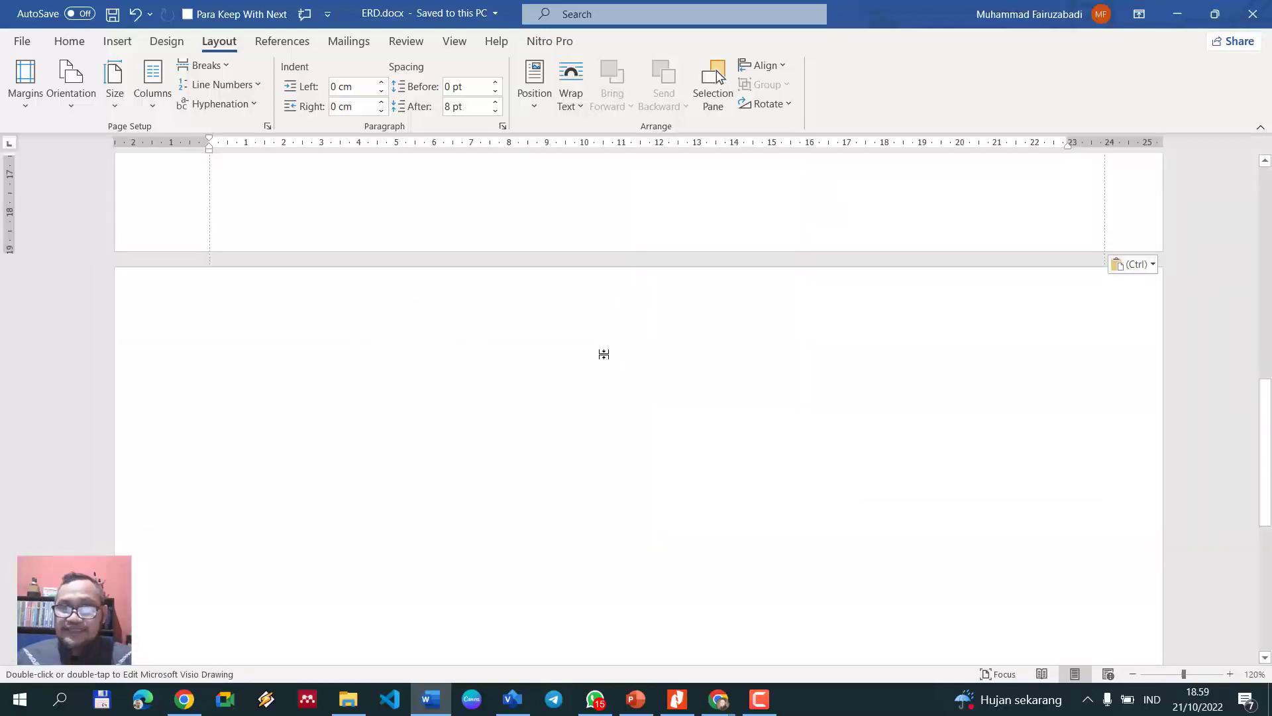
scroll(603, 354, "up", 5)
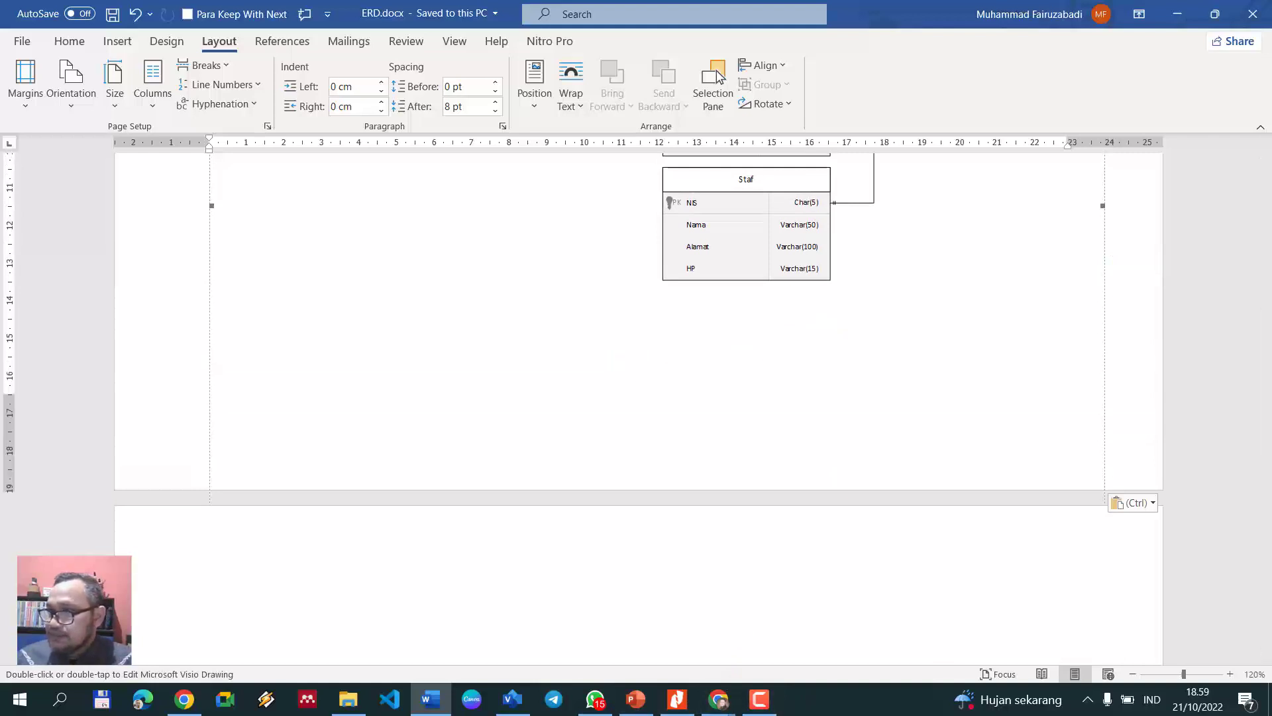
left_click(757, 703)
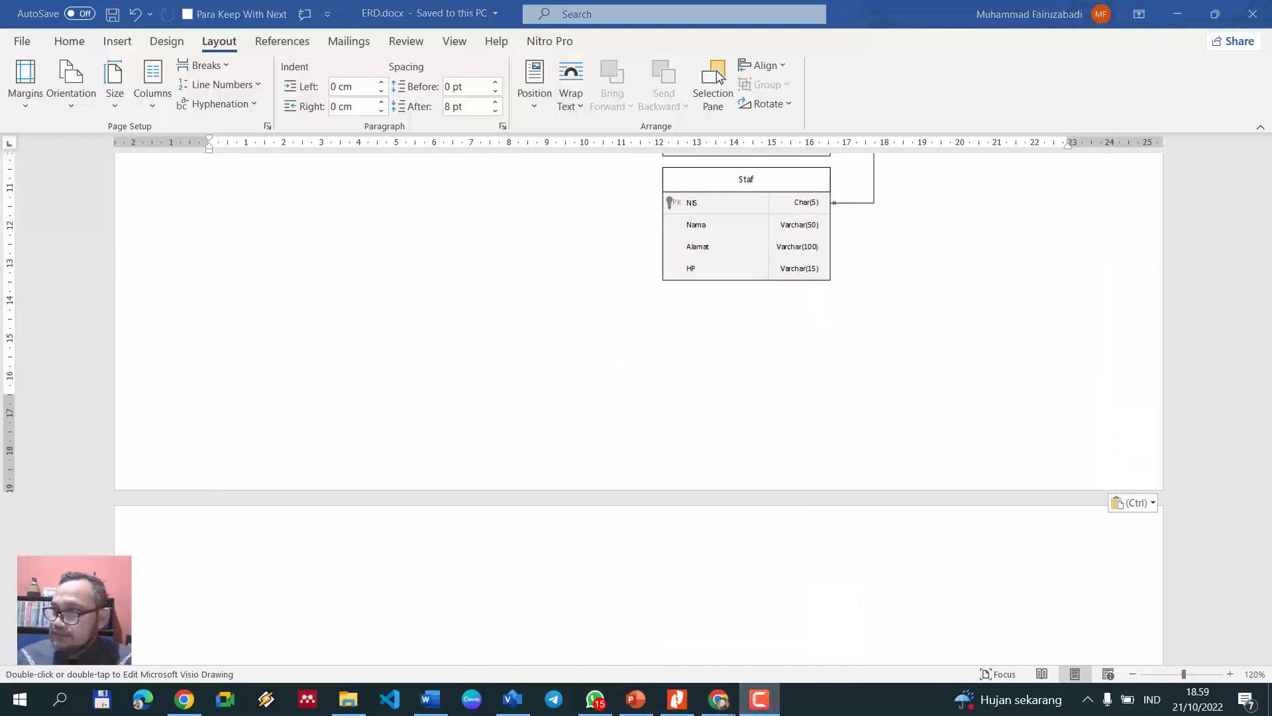